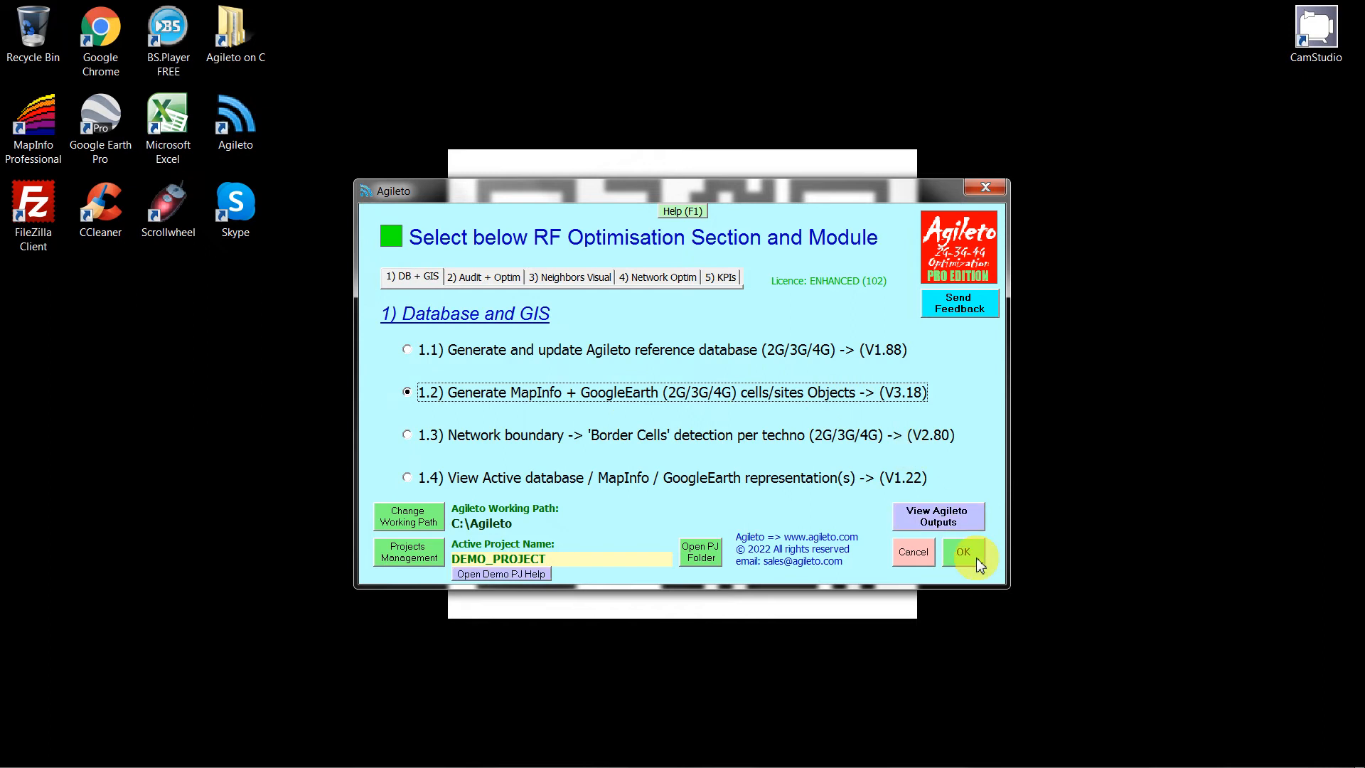
# - Generate the 2G/3G/4G MapInfo and Google Earth network objects using a 250 m radius and 20 m delta radius
pyautogui.click(730, 520)
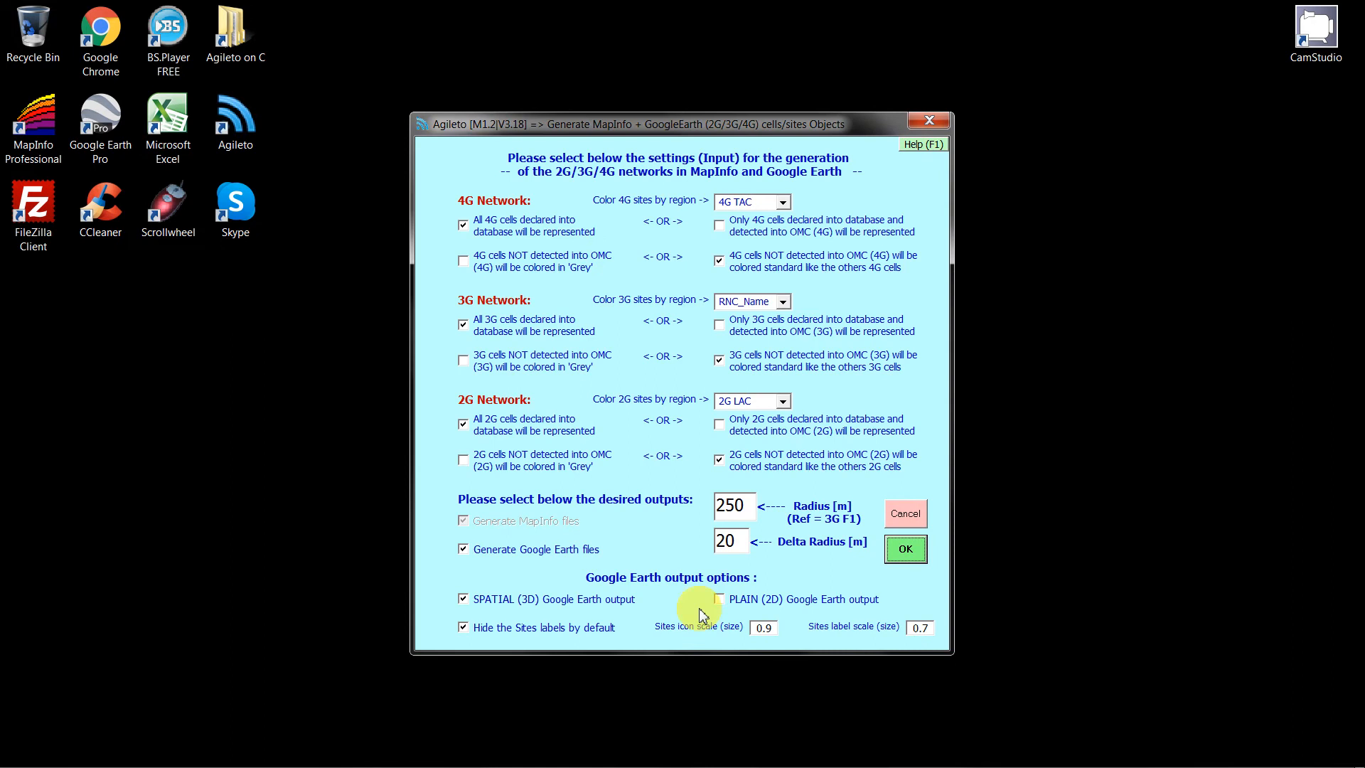
pyautogui.click(740, 546)
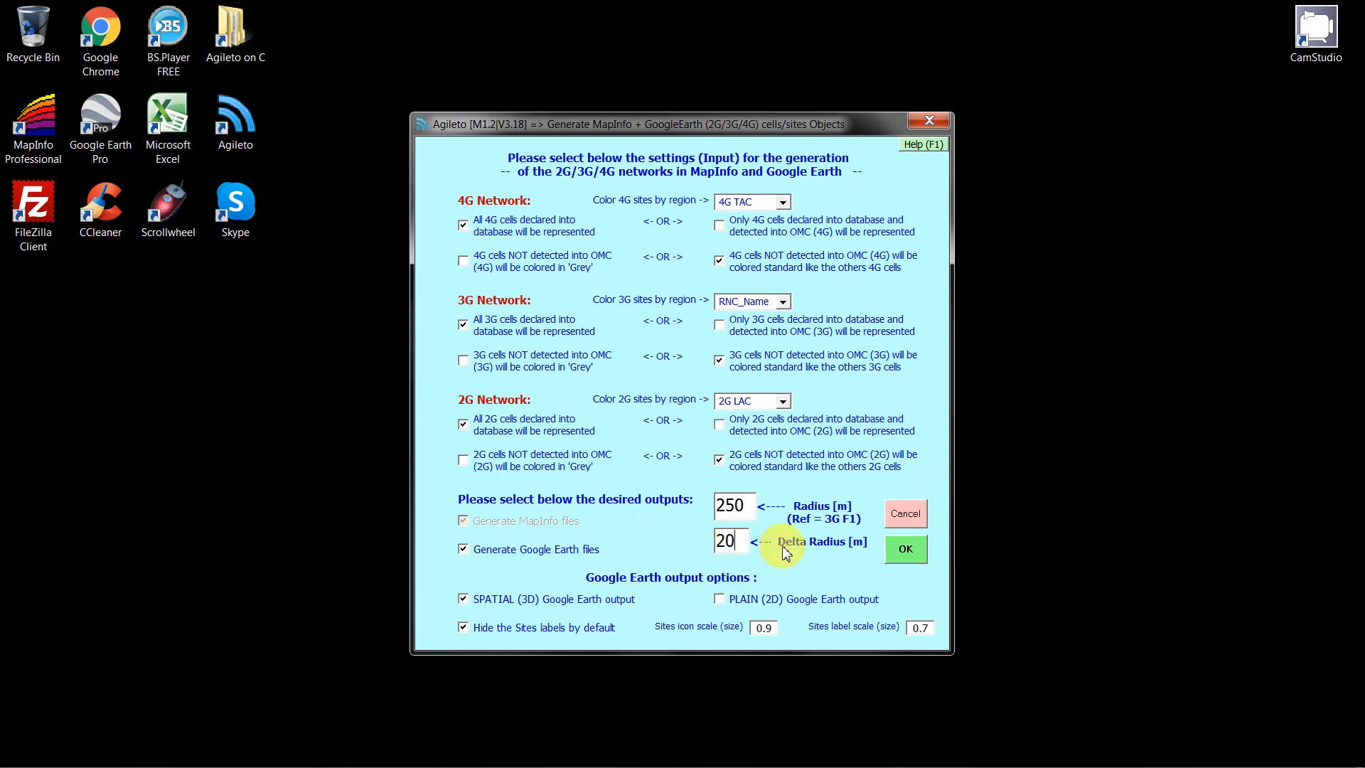
pyautogui.moveTo(785, 553)
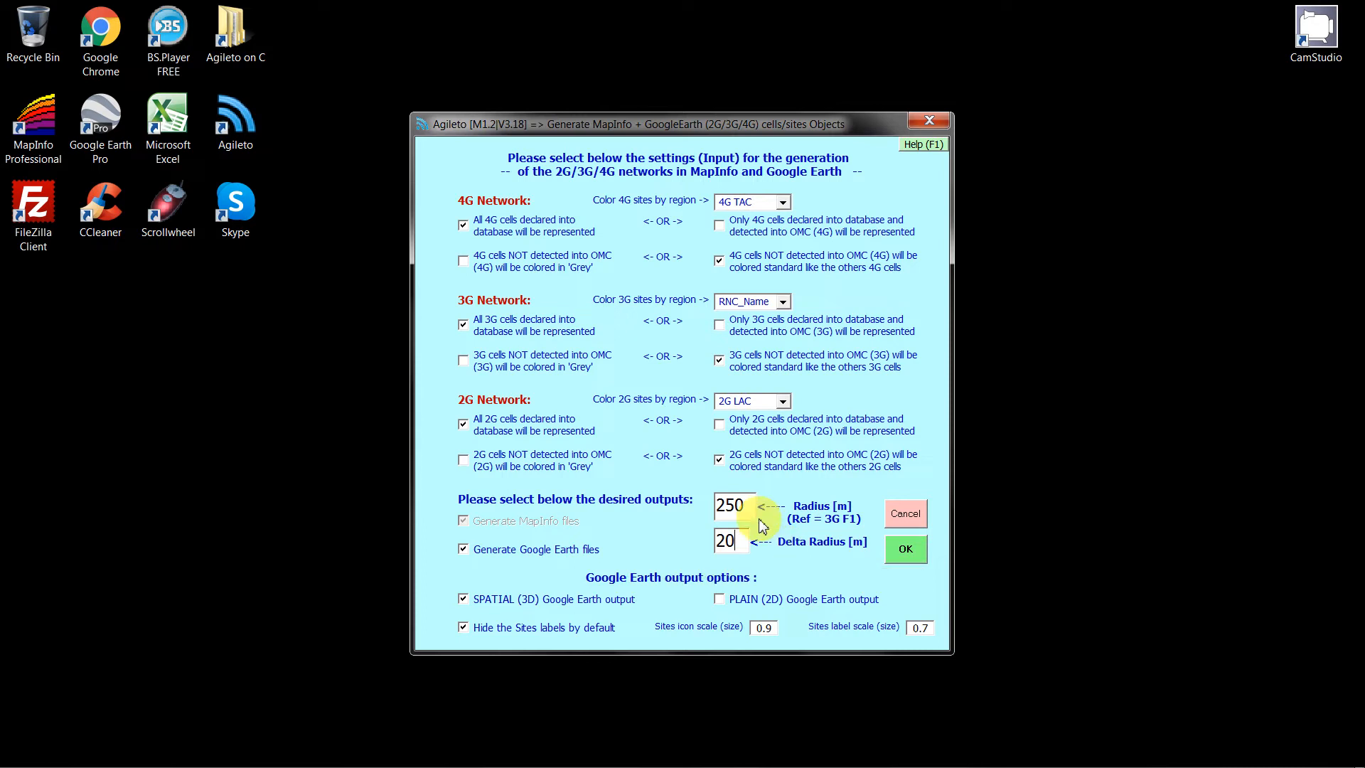
pyautogui.moveTo(748, 510)
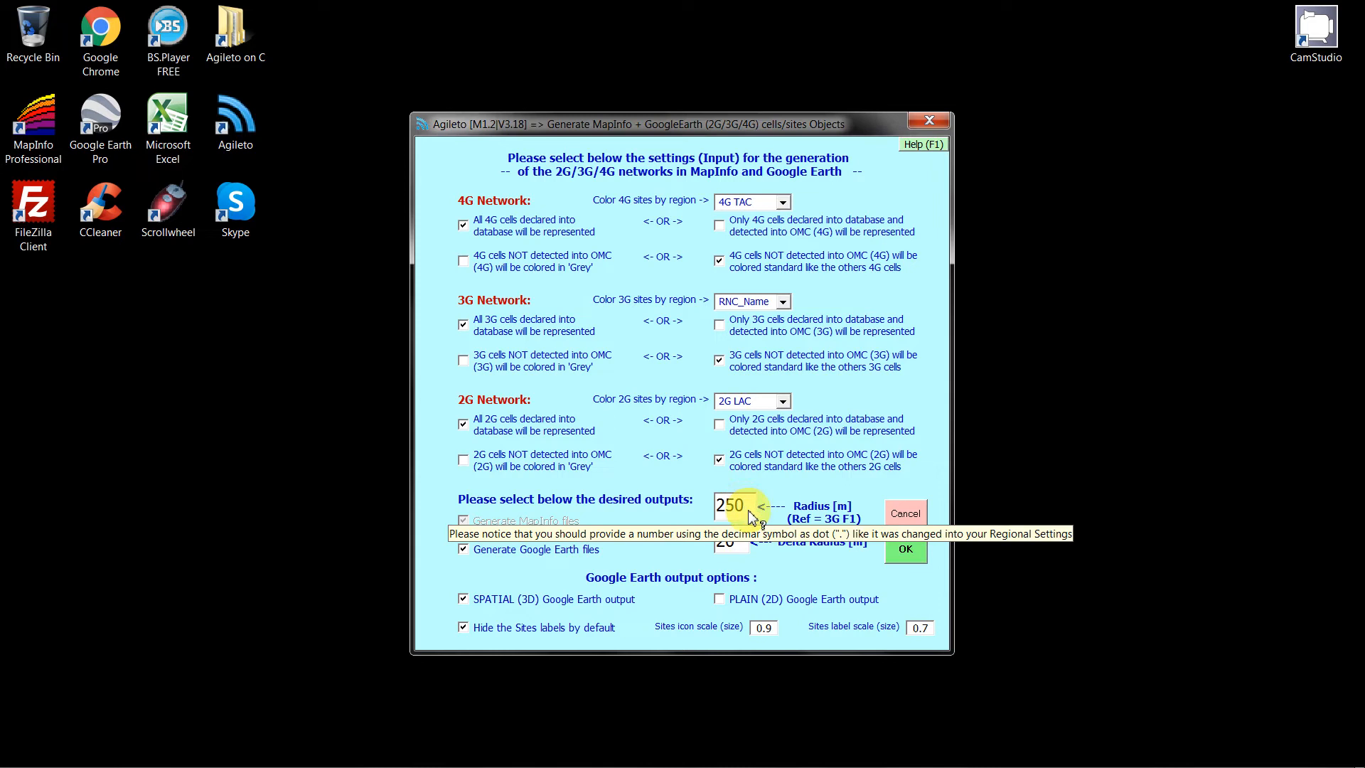
pyautogui.doubleClick(722, 543)
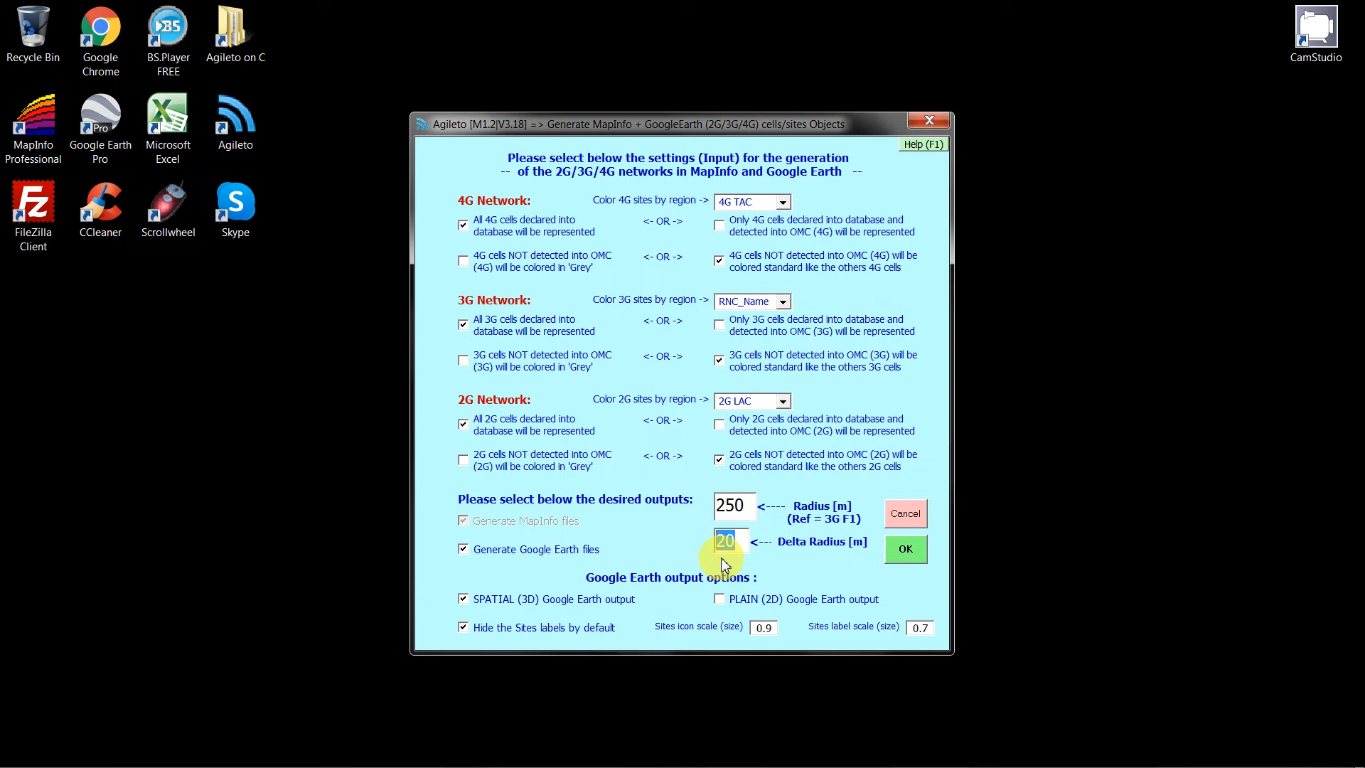
pyautogui.moveTo(725, 514)
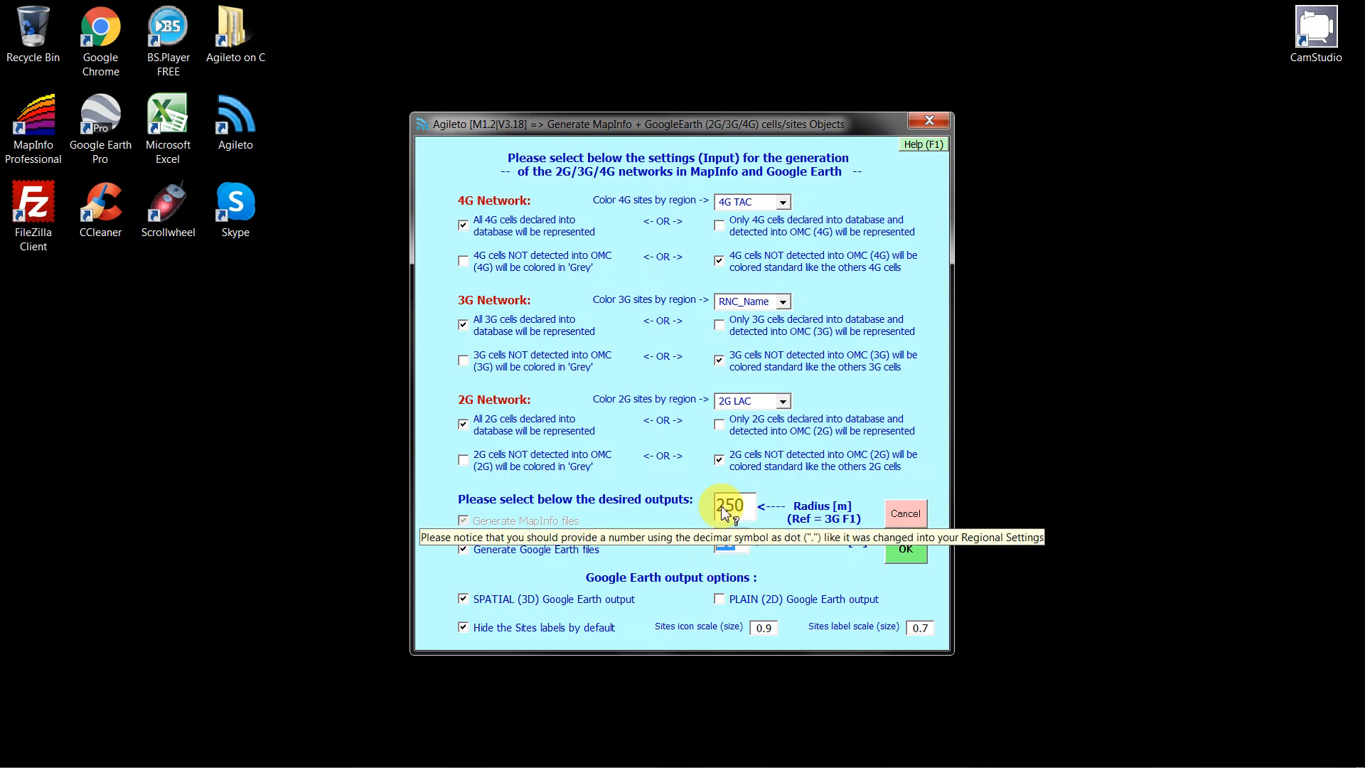
pyautogui.click(906, 551)
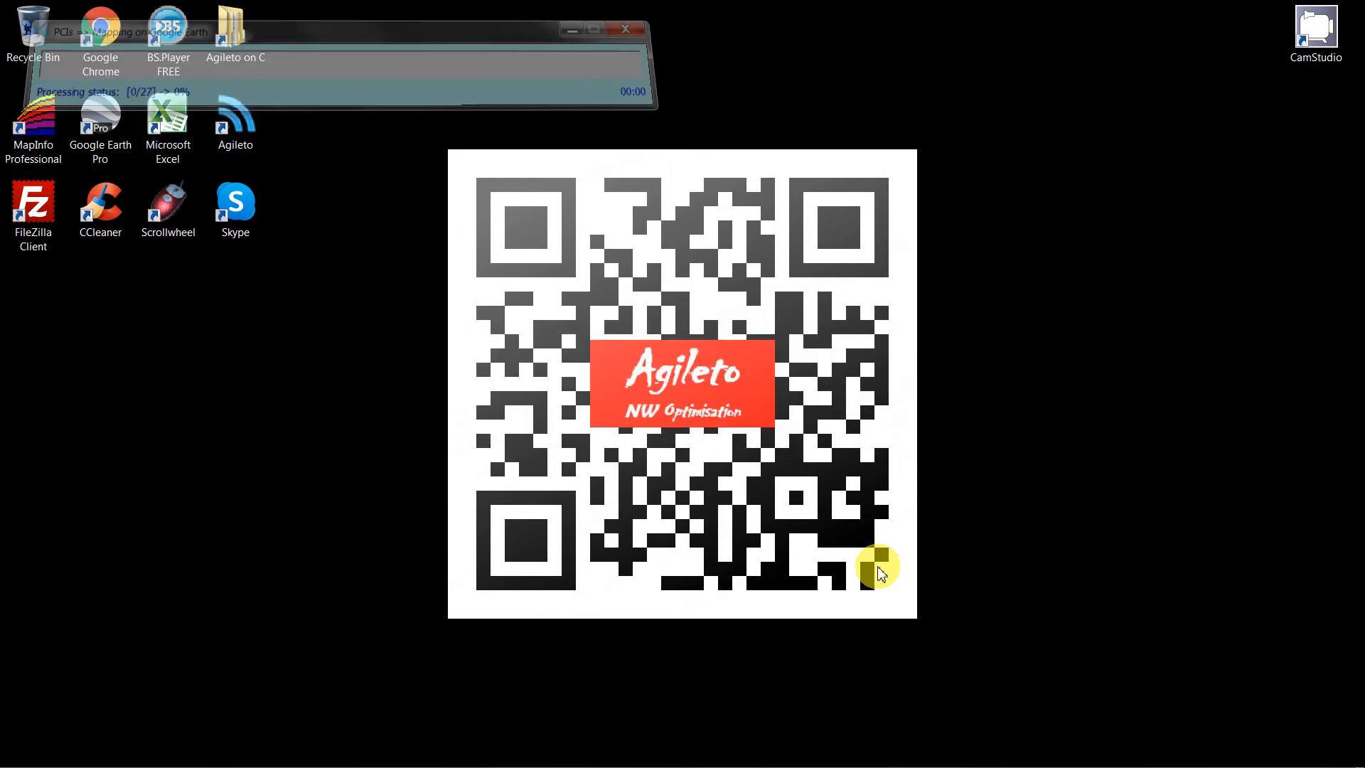
pyautogui.click(809, 524)
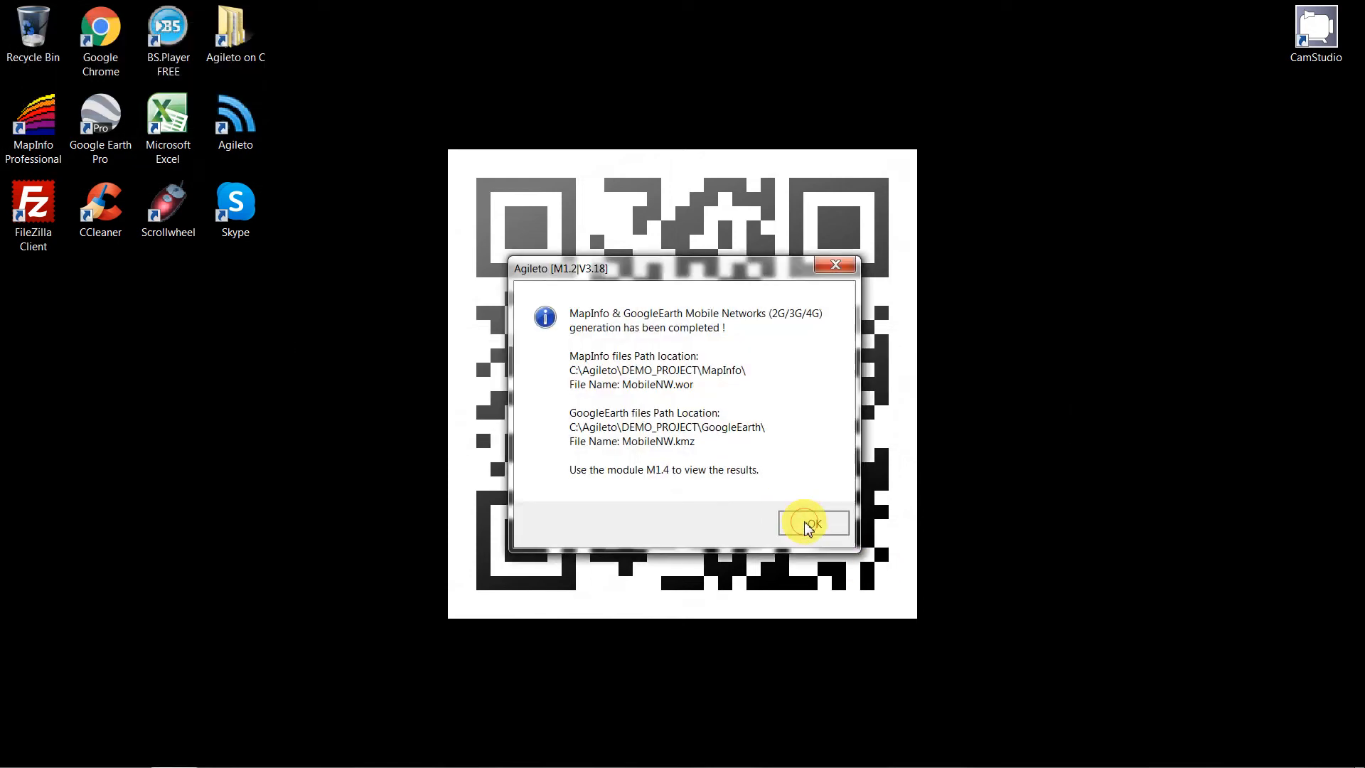
# - Load the generated 2G/3G/4G mobile networks into Google Earth and minimise the Agileto launcher
pyautogui.click(128, 316)
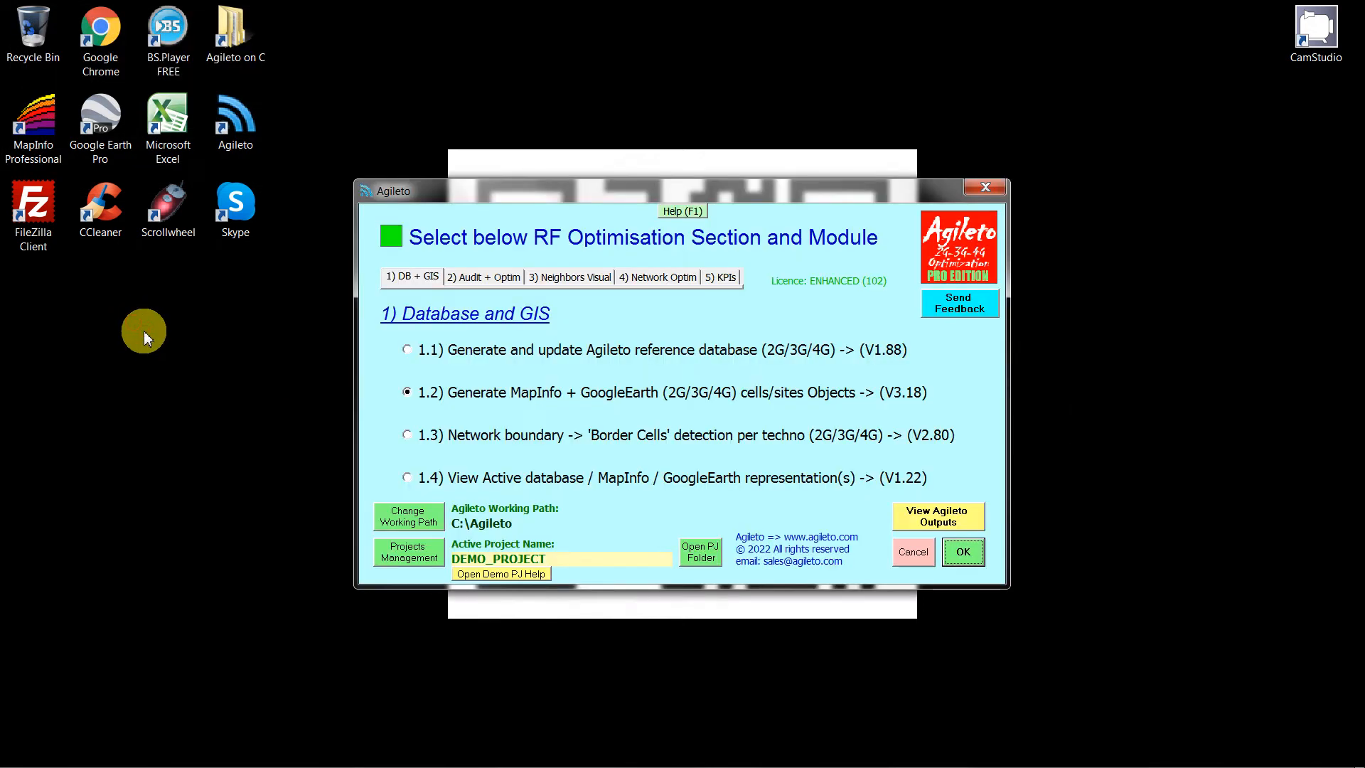
pyautogui.click(943, 522)
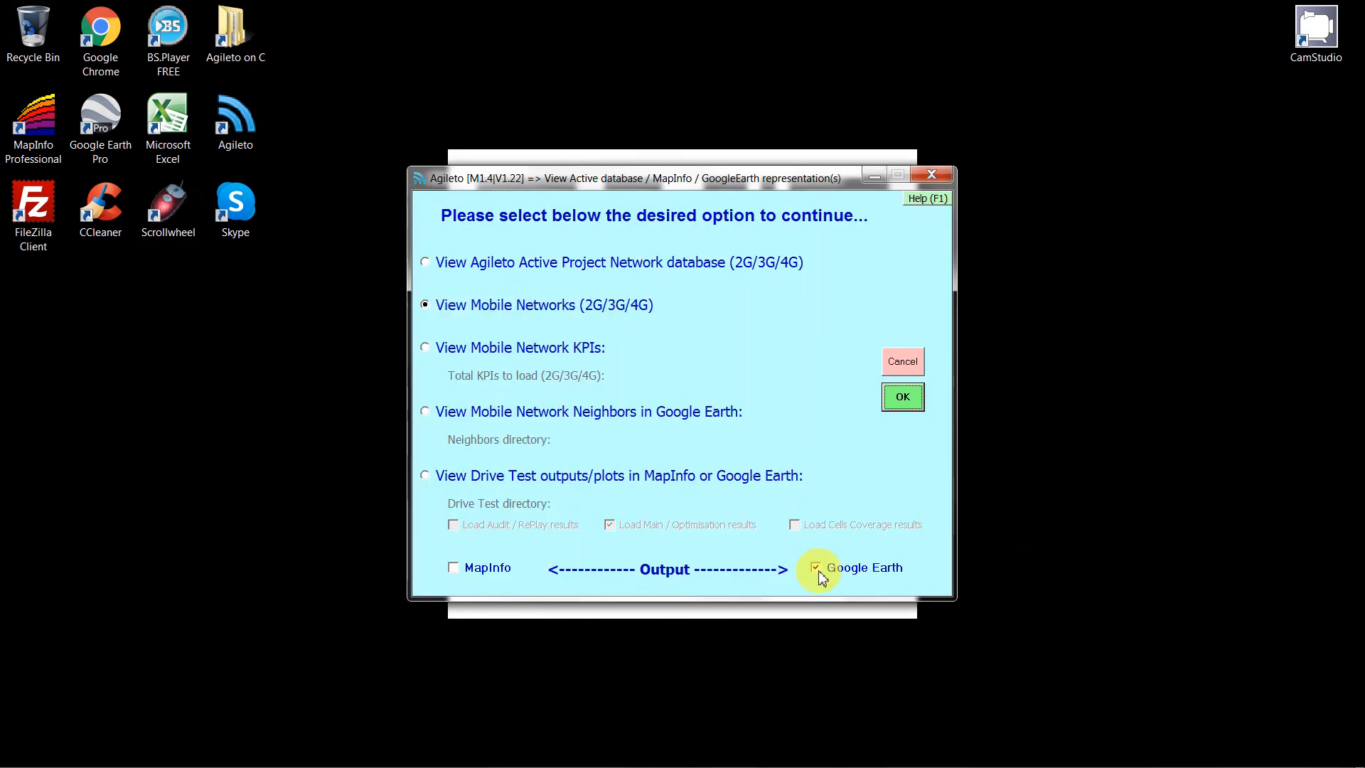
pyautogui.click(906, 396)
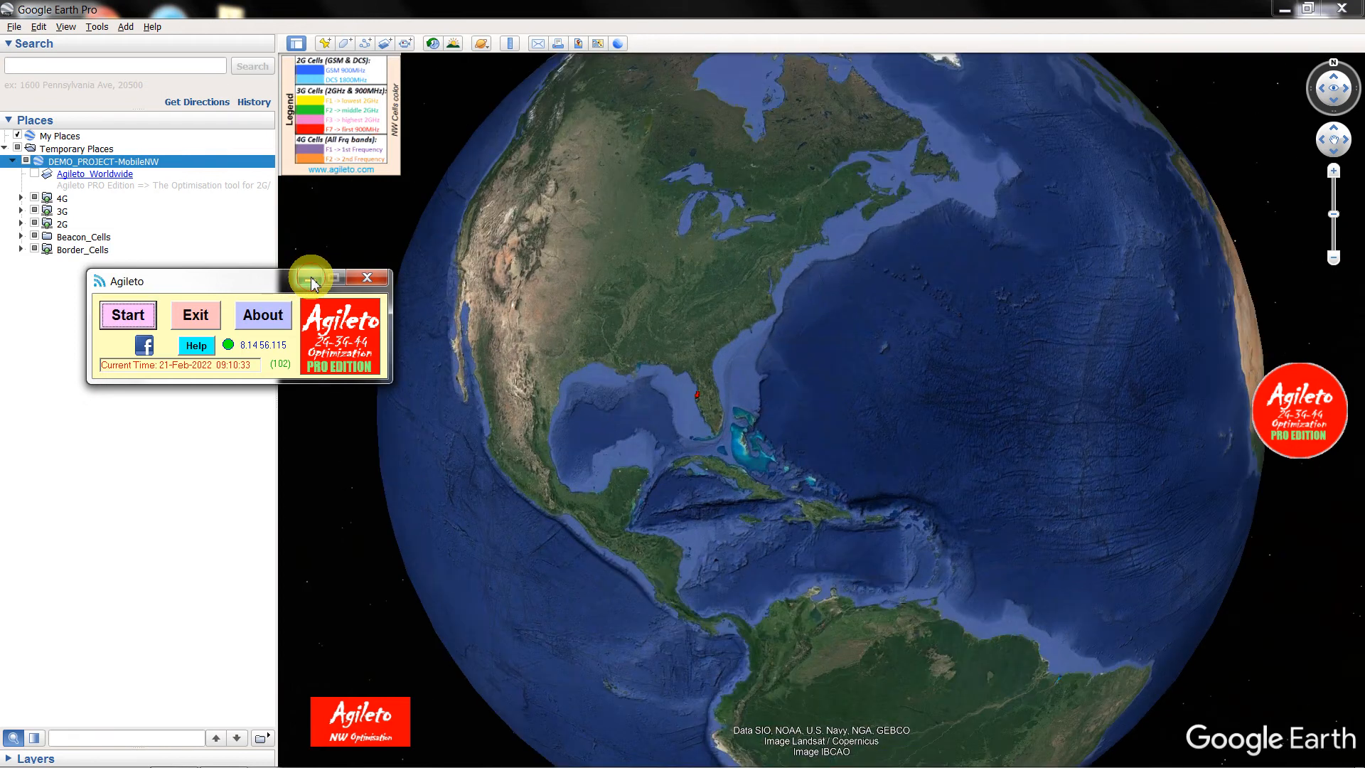
pyautogui.click(310, 278)
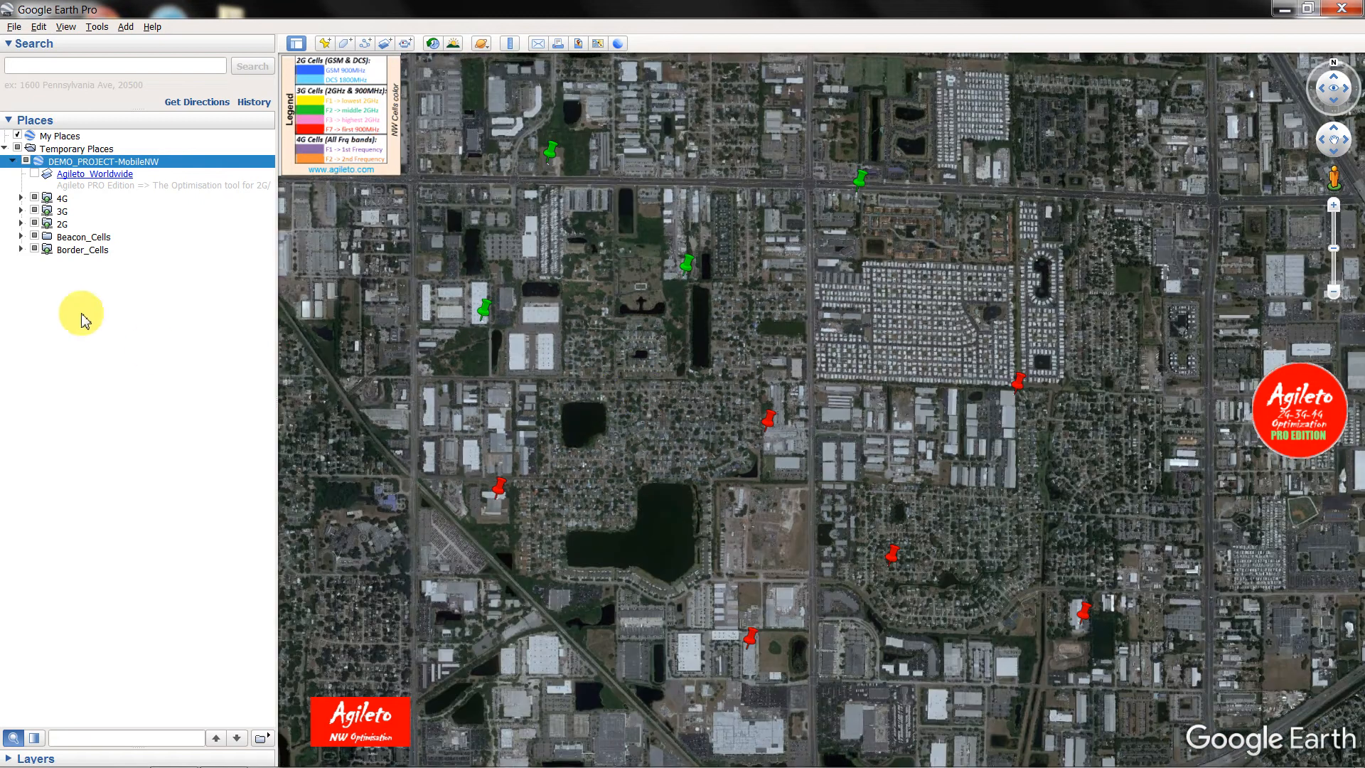
# - Expand the Beacon_Cells folder and view the descriptions of its Allocation and Conflict subfolders
pyautogui.click(71, 239)
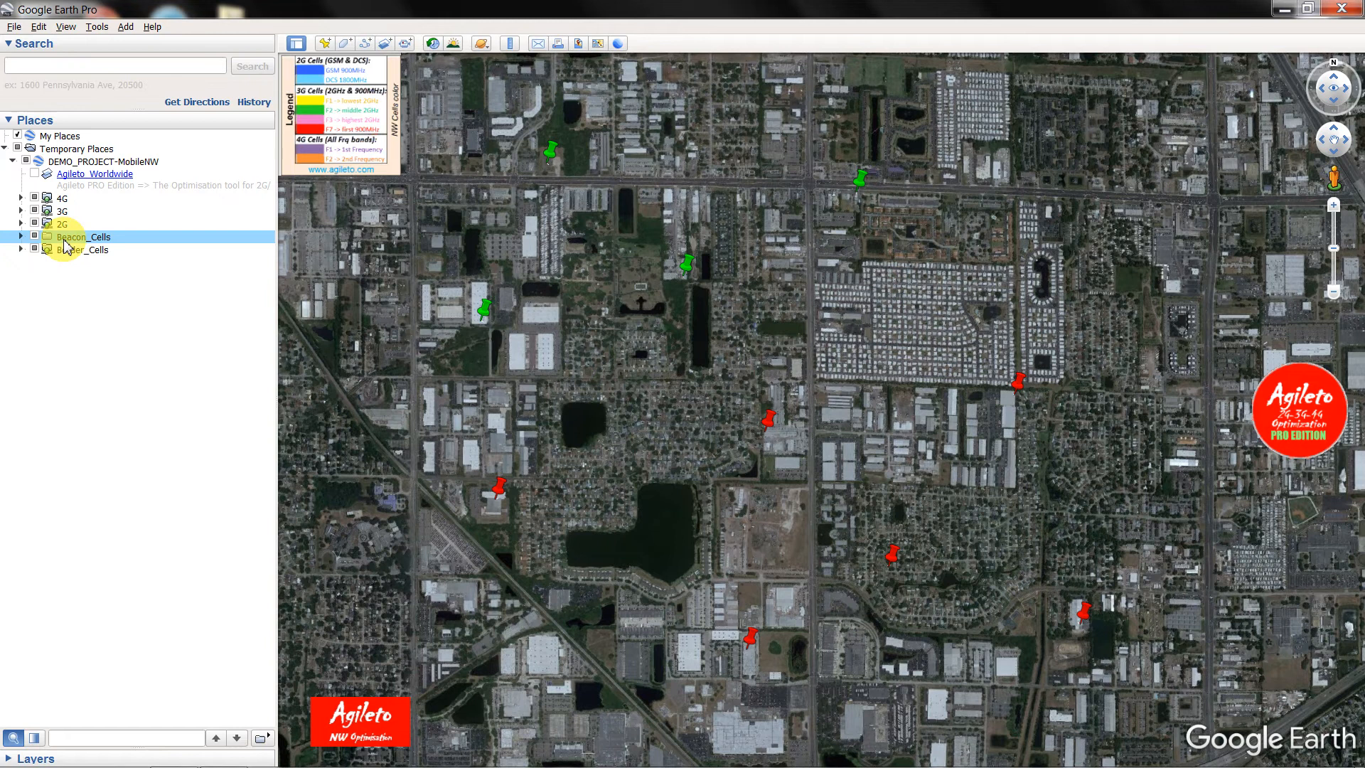
pyautogui.click(21, 237)
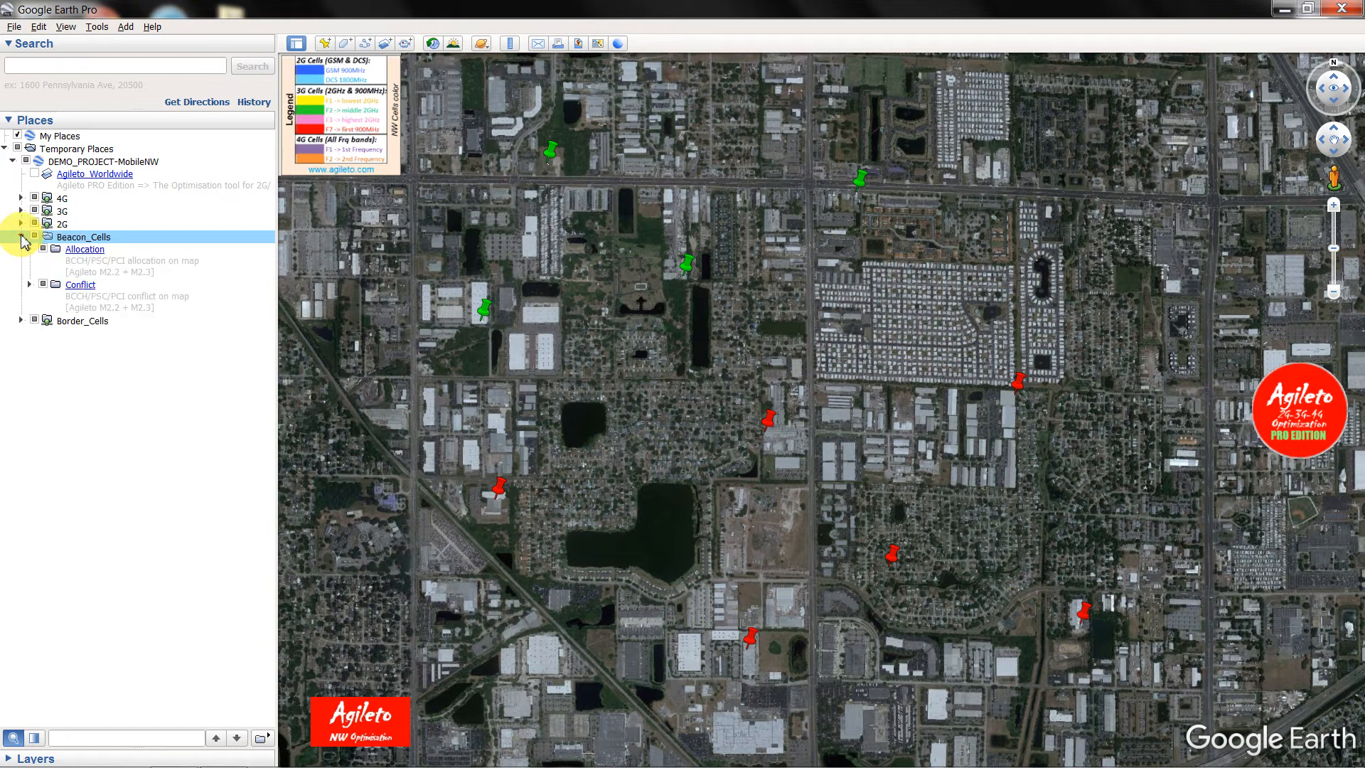
pyautogui.click(86, 253)
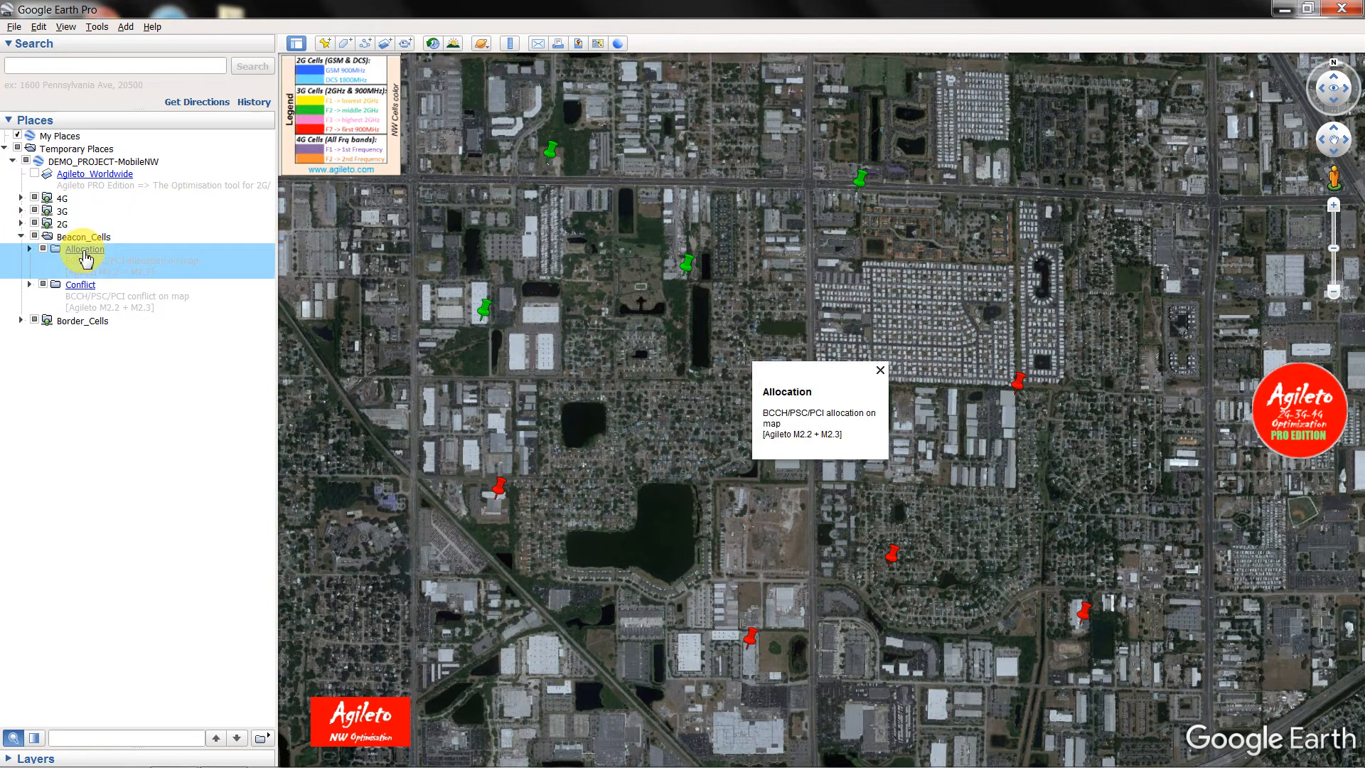
pyautogui.click(78, 286)
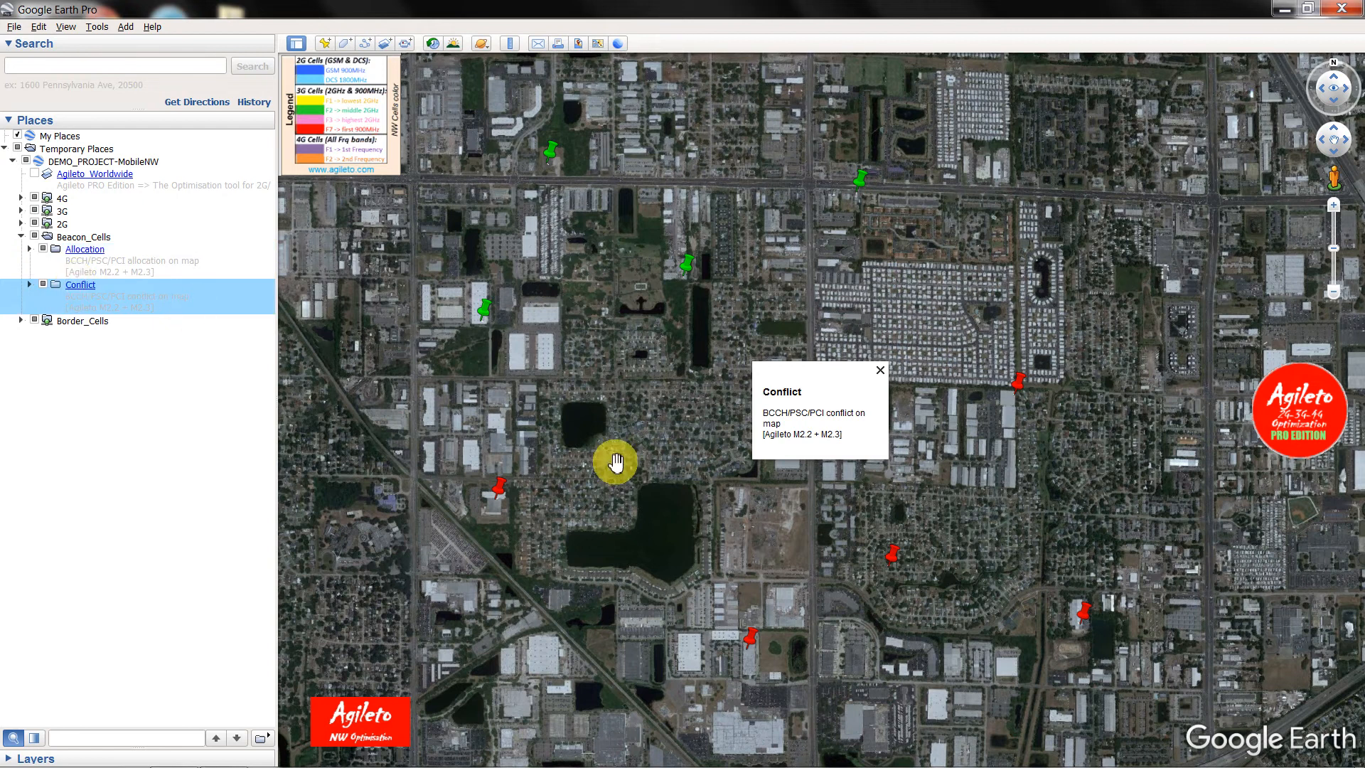
# - Expand the 3G folder, display the full Cells_3G_F1 layer with its PSCs on the map, and dismiss the Conflict description
pyautogui.click(20, 211)
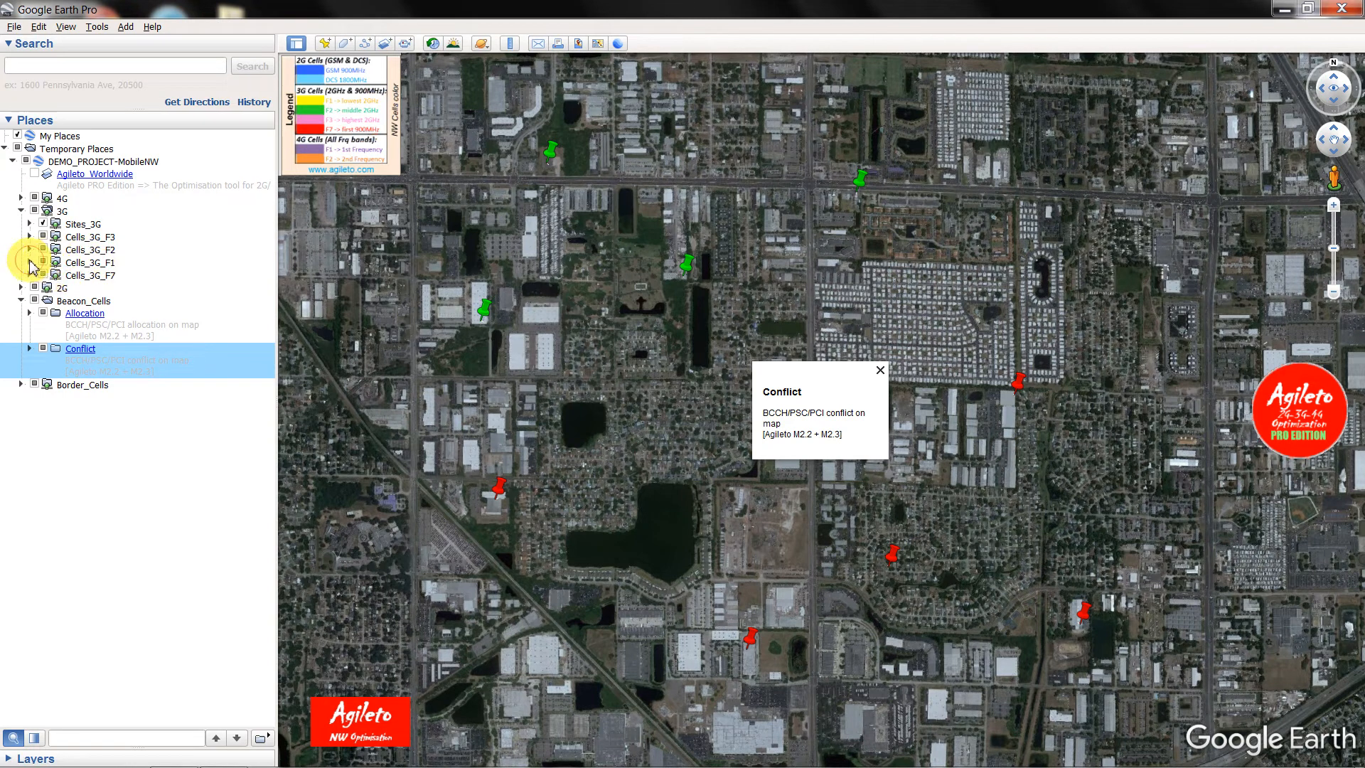
pyautogui.click(30, 263)
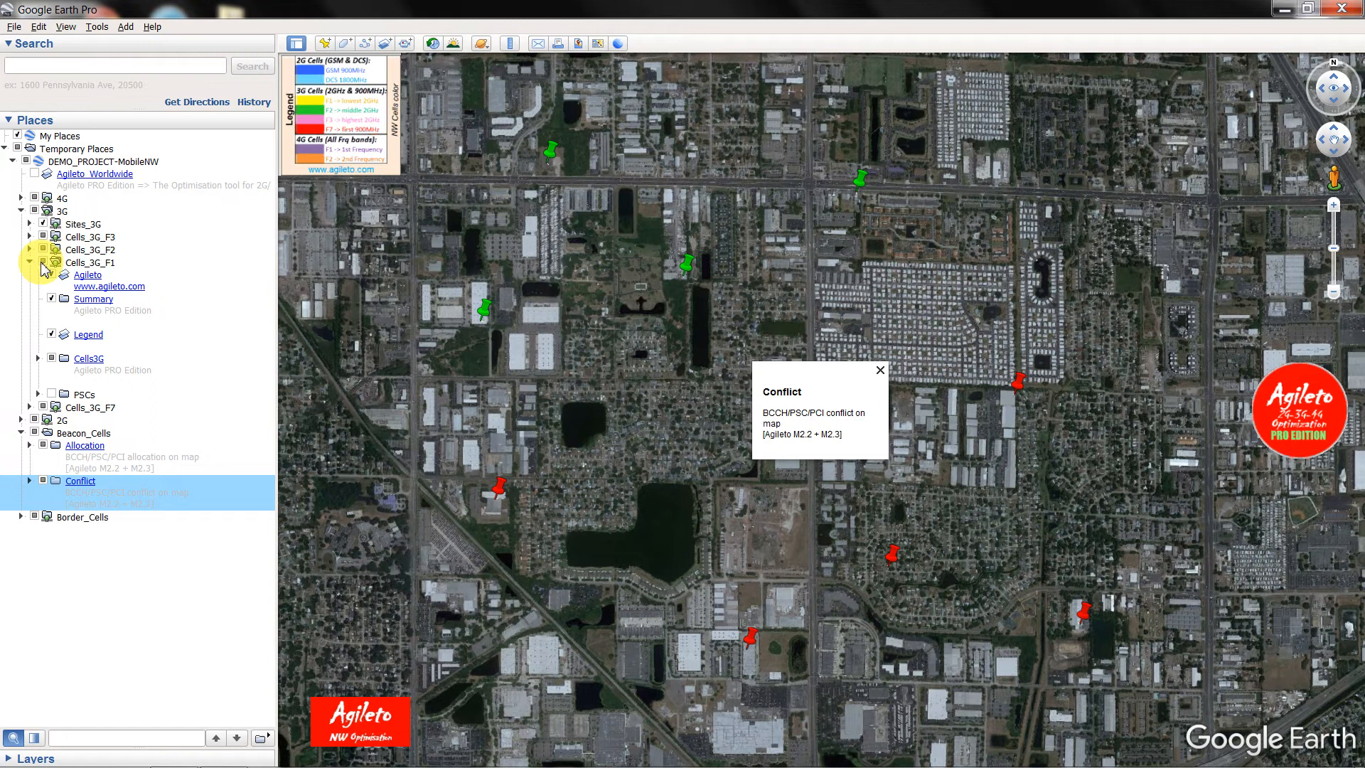
pyautogui.click(43, 262)
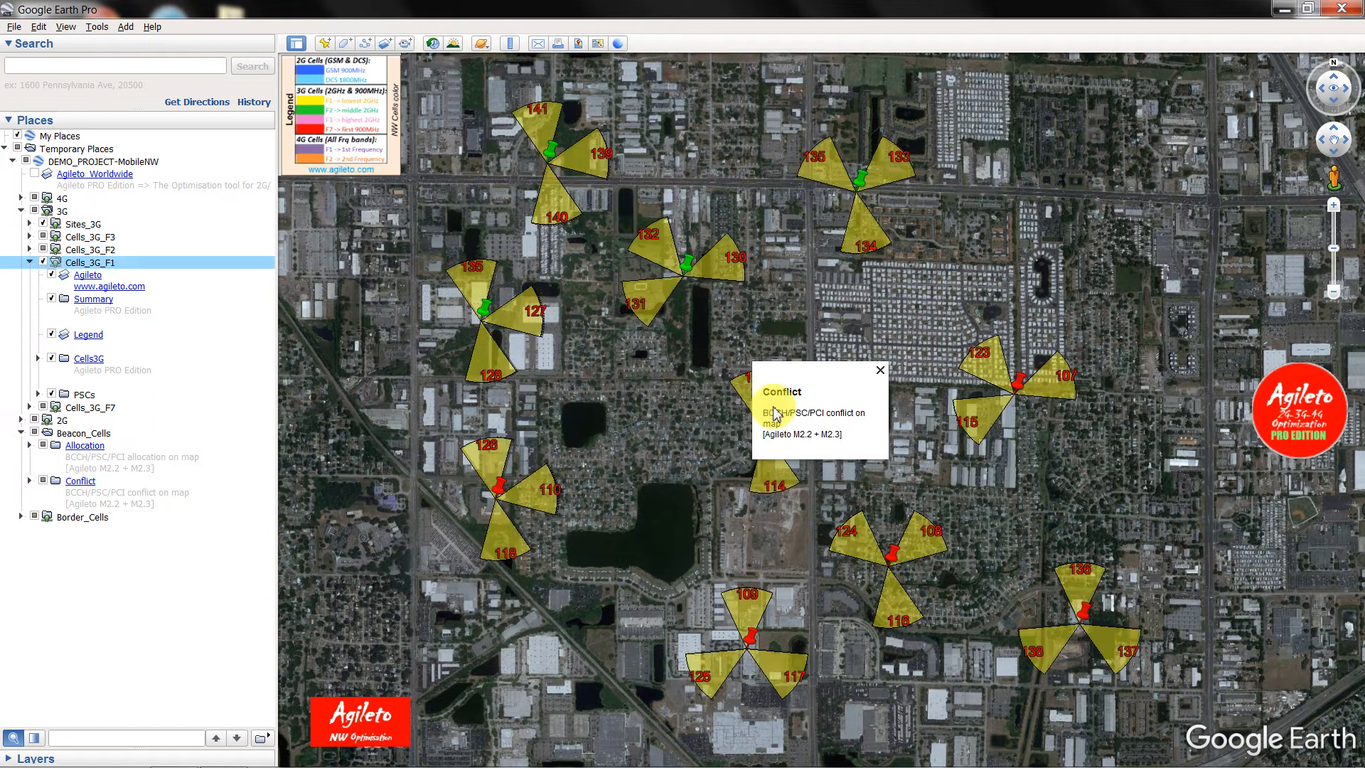
pyautogui.click(880, 370)
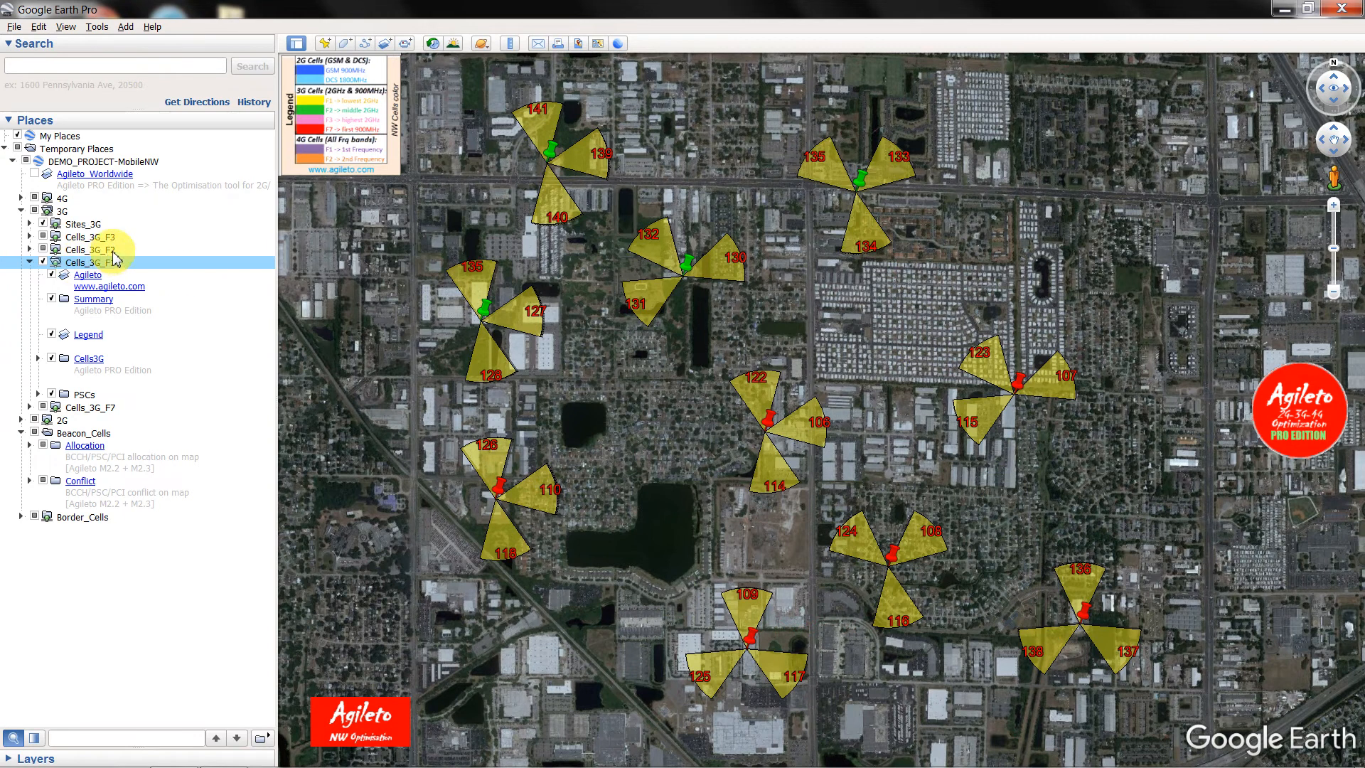
# - Examine the name, PSC and UARFCN of the east-facing 3G cell labelled 106 near the map centre, and close its details
pyautogui.click(803, 431)
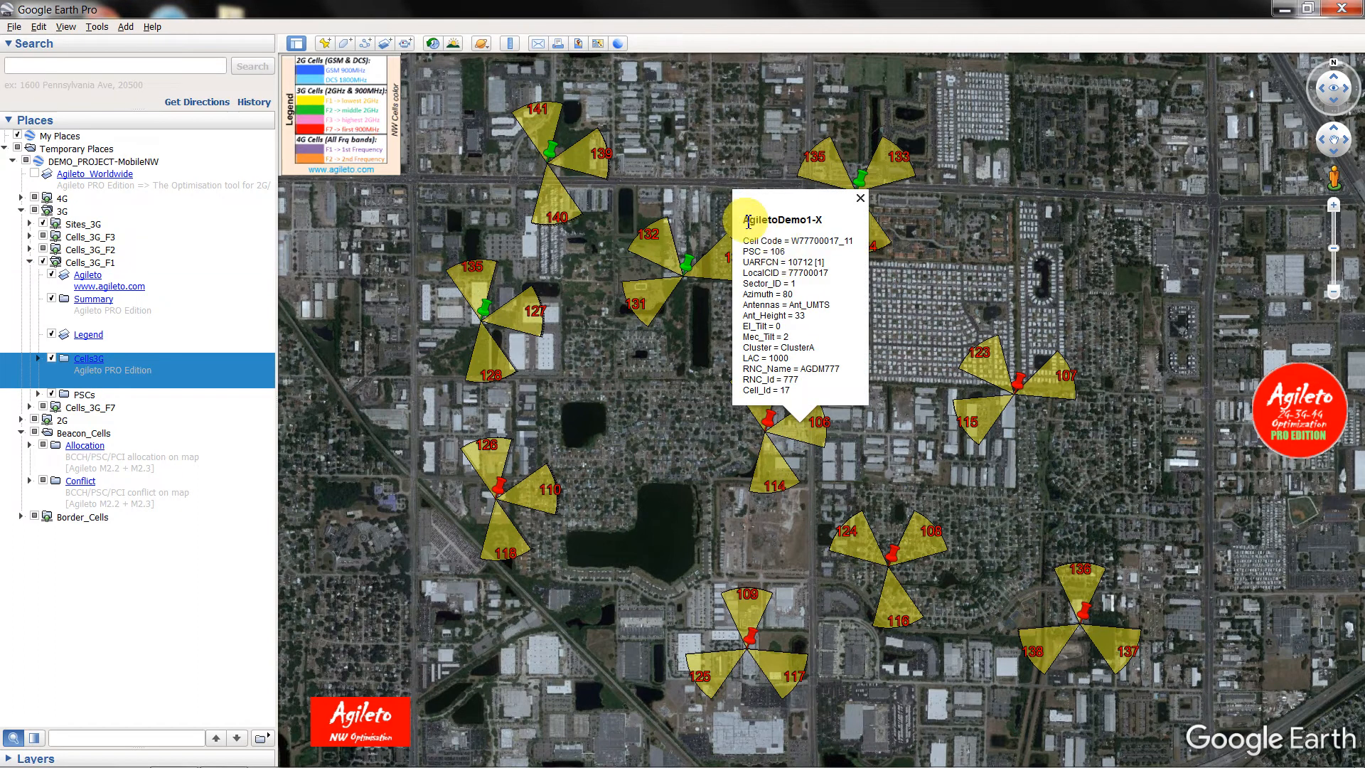
pyautogui.moveTo(745, 221); pyautogui.dragTo(860, 221)
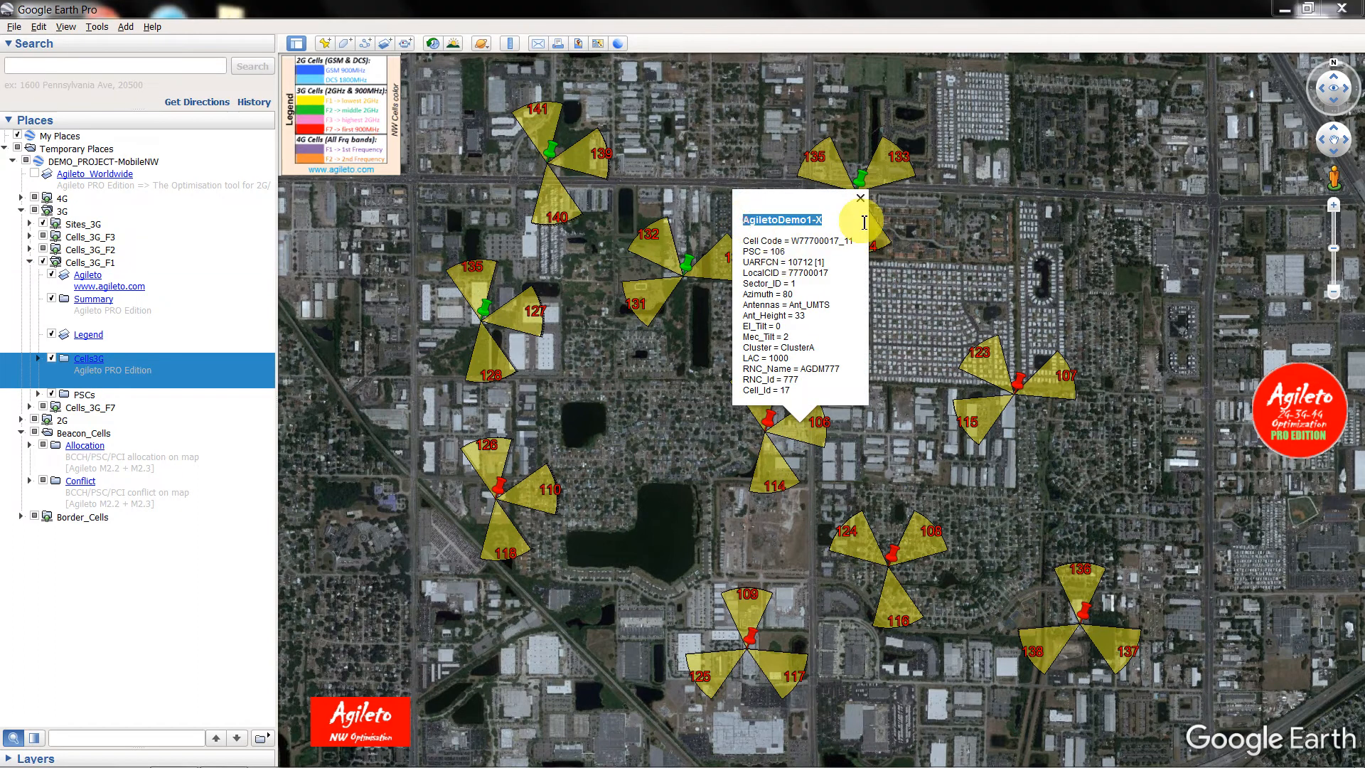
pyautogui.click(789, 252)
pyautogui.moveTo(789, 251); pyautogui.dragTo(721, 252)
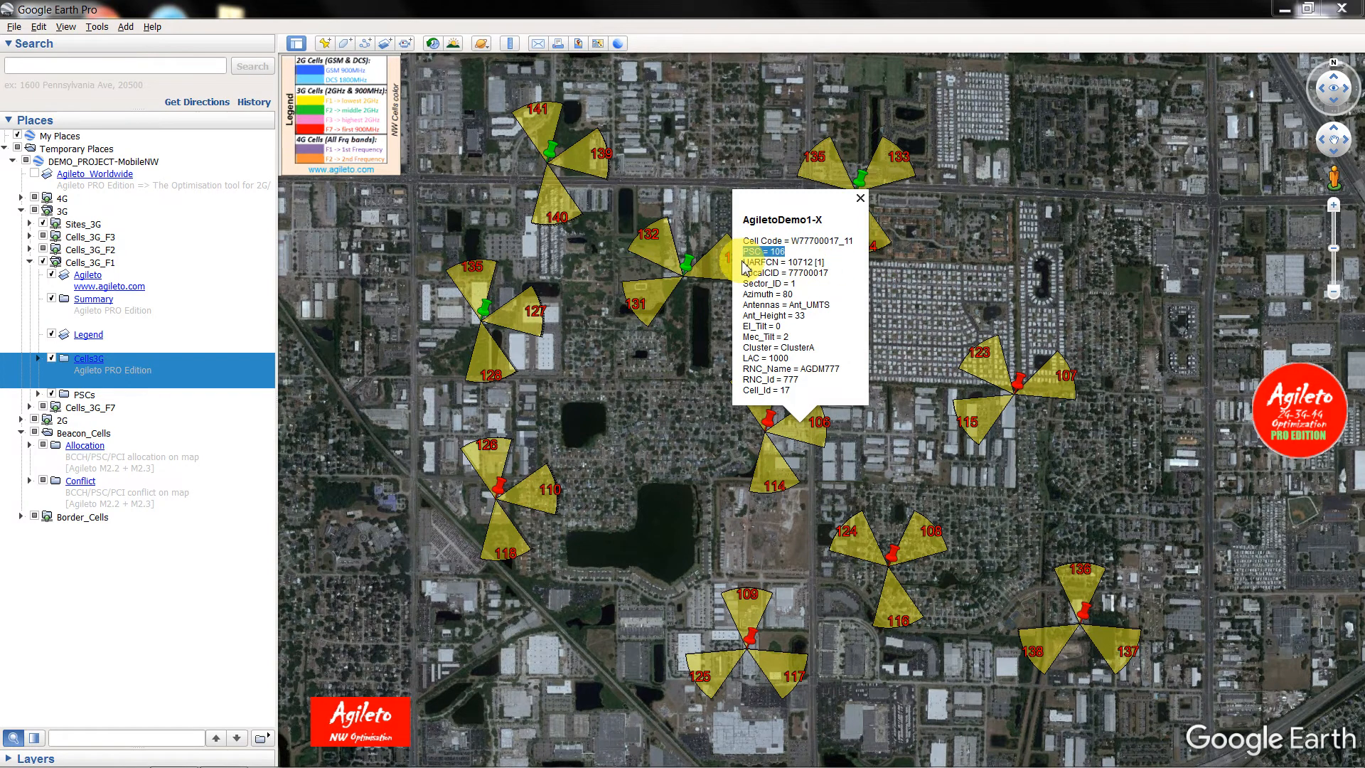
pyautogui.moveTo(743, 263); pyautogui.dragTo(845, 264)
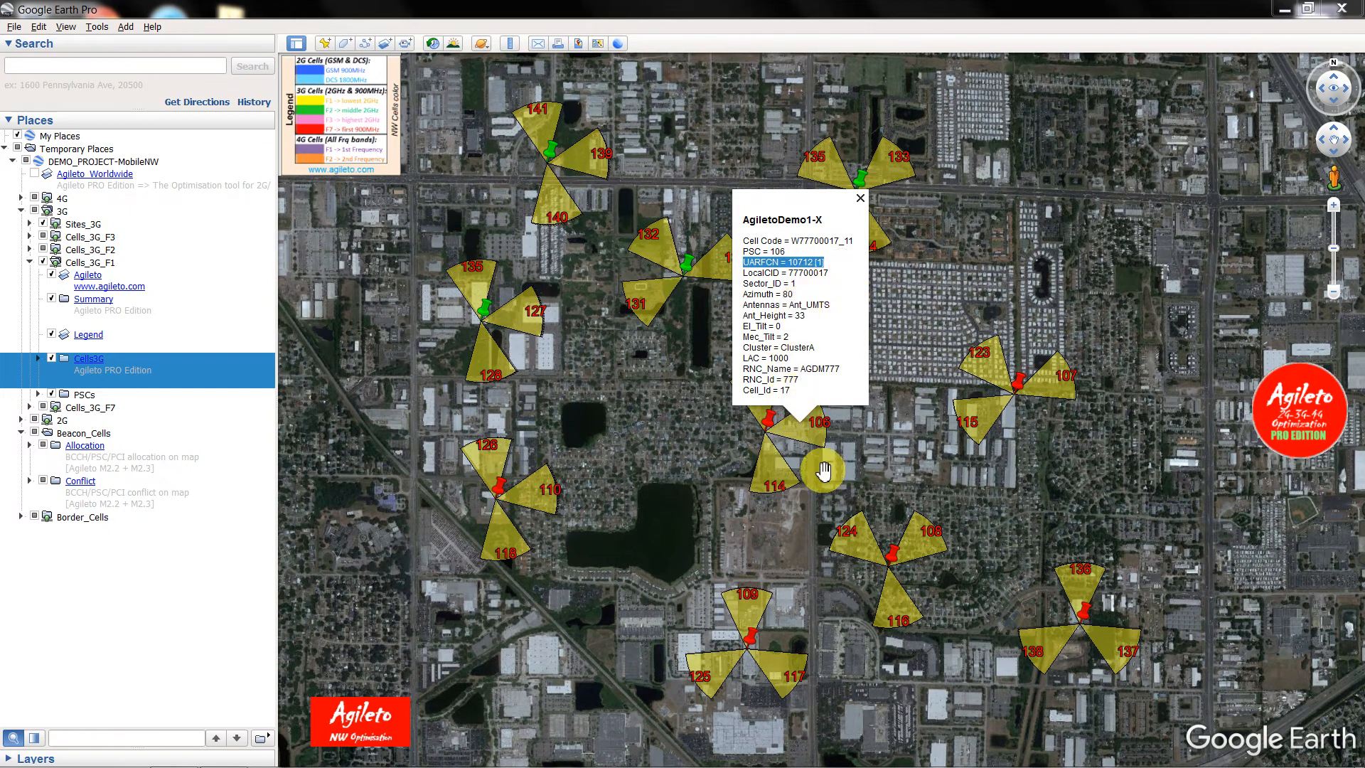
pyautogui.click(789, 260)
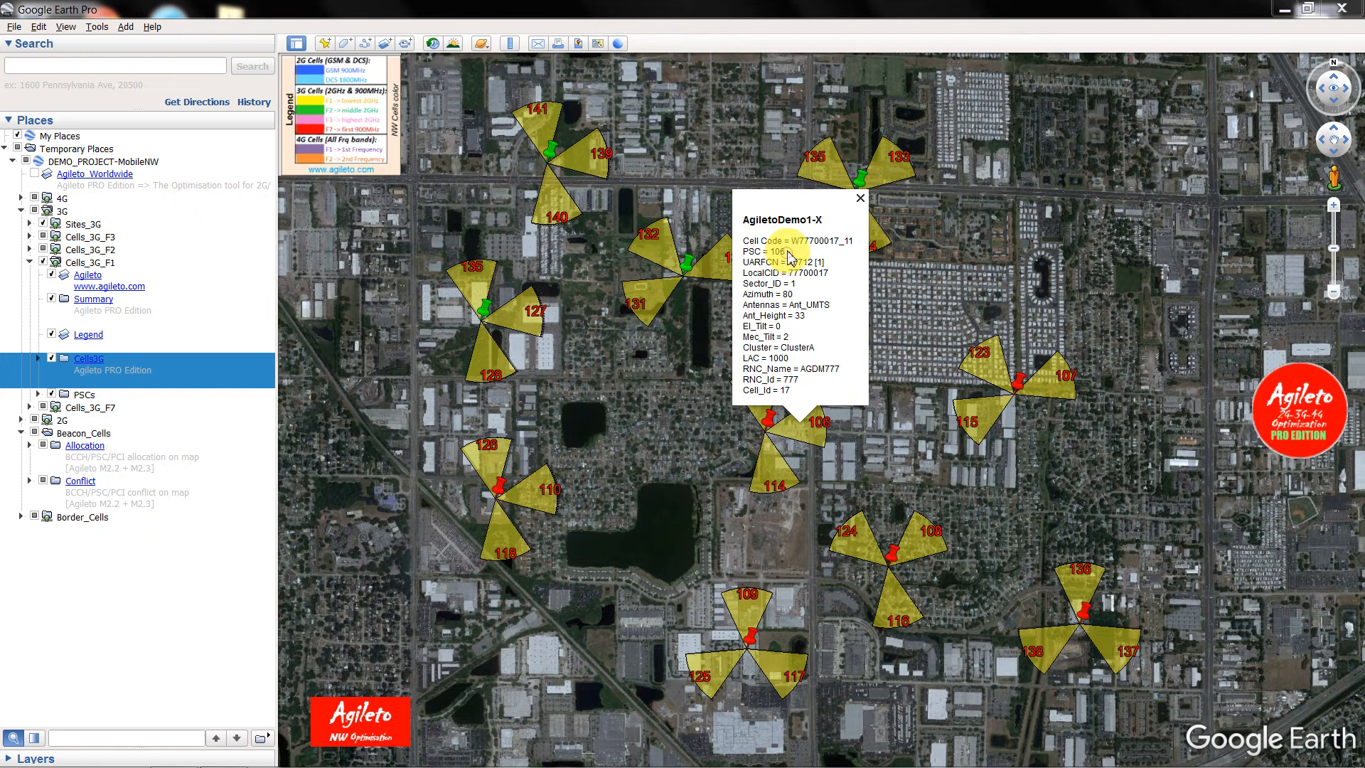
pyautogui.moveTo(791, 254); pyautogui.dragTo(738, 257)
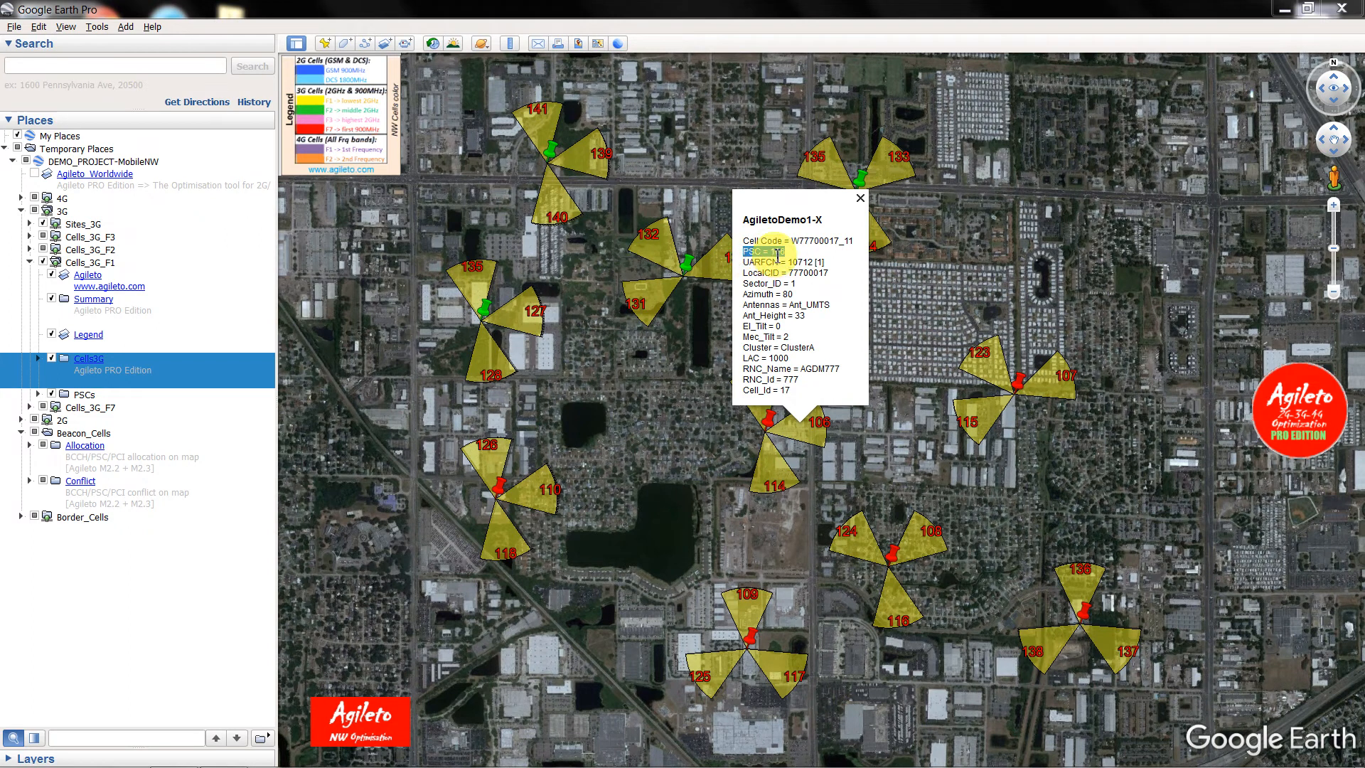
pyautogui.click(862, 466)
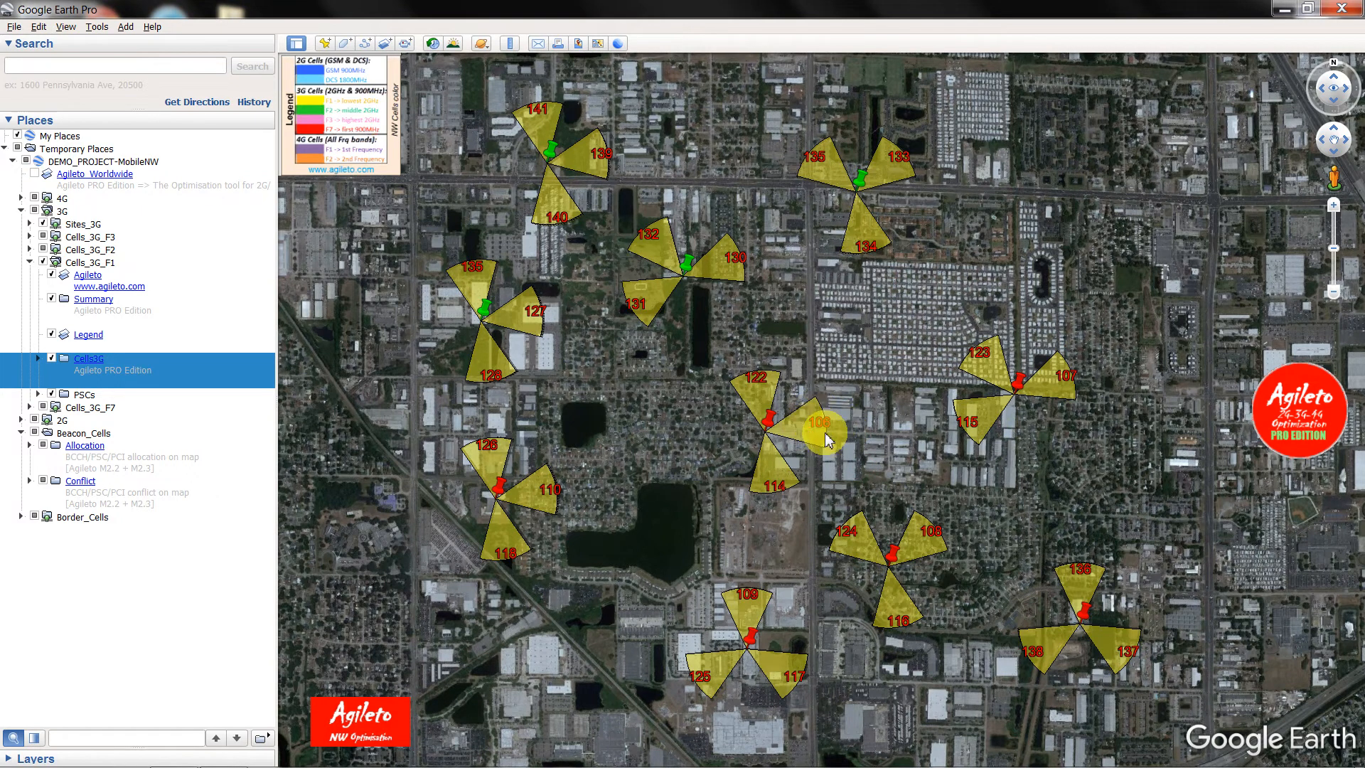
# - Toggle the PSCs labels of the Cells_3G_F1 layer and leave them hidden
pyautogui.click(51, 395)
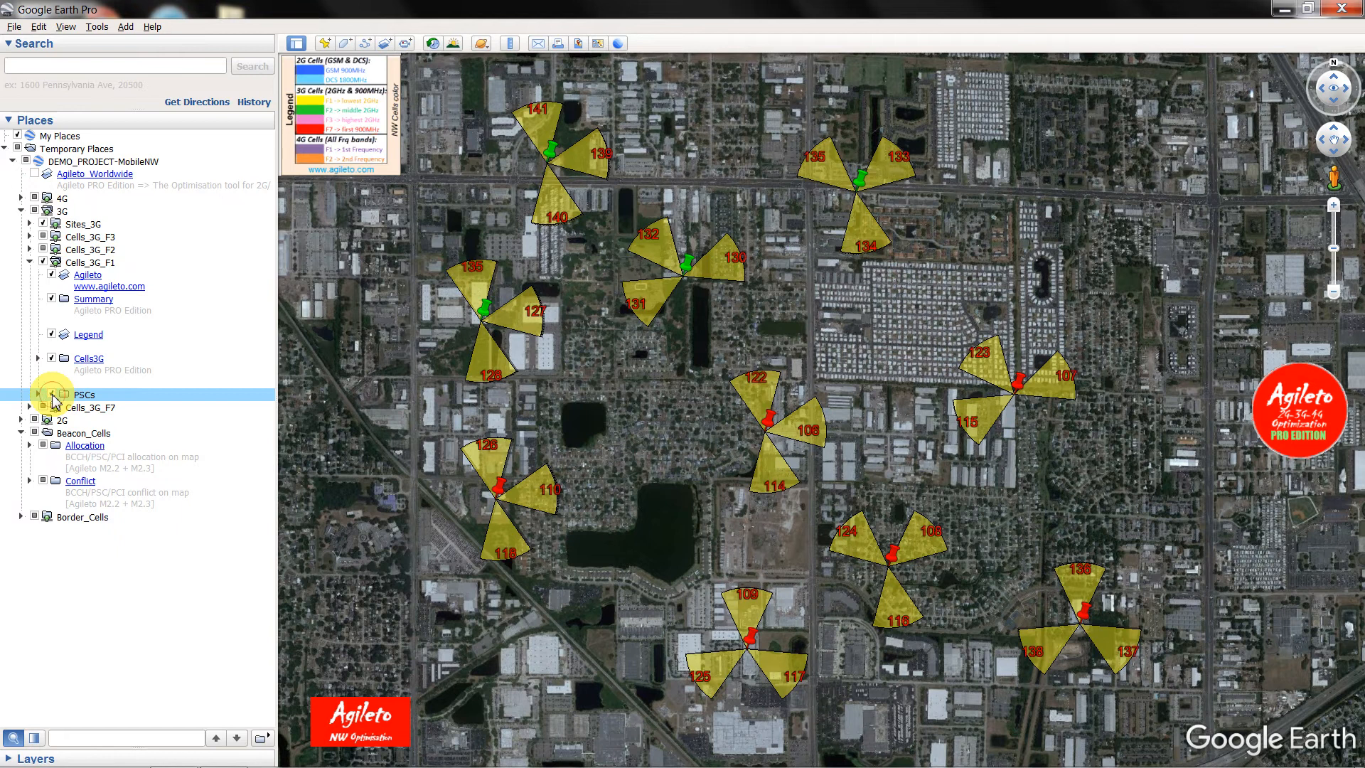
pyautogui.click(53, 395)
pyautogui.click(52, 394)
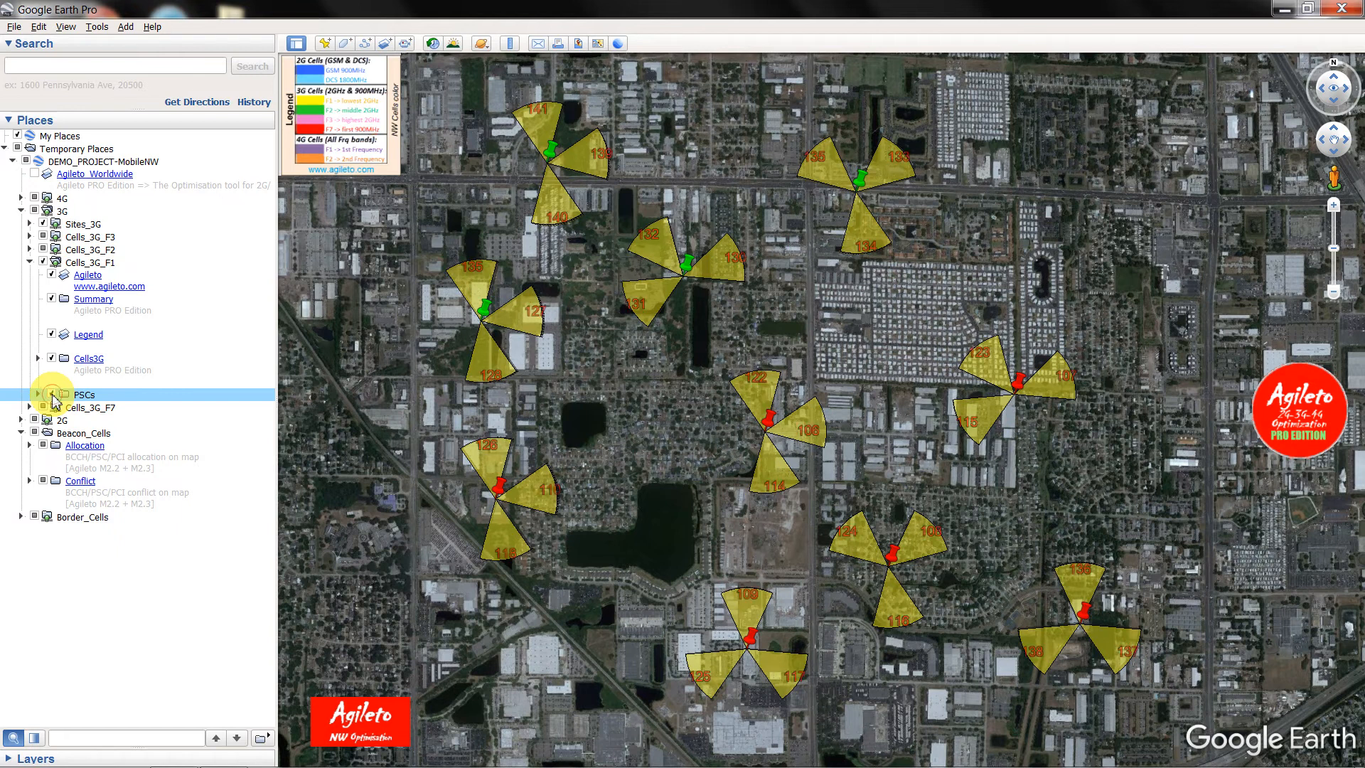
pyautogui.click(52, 394)
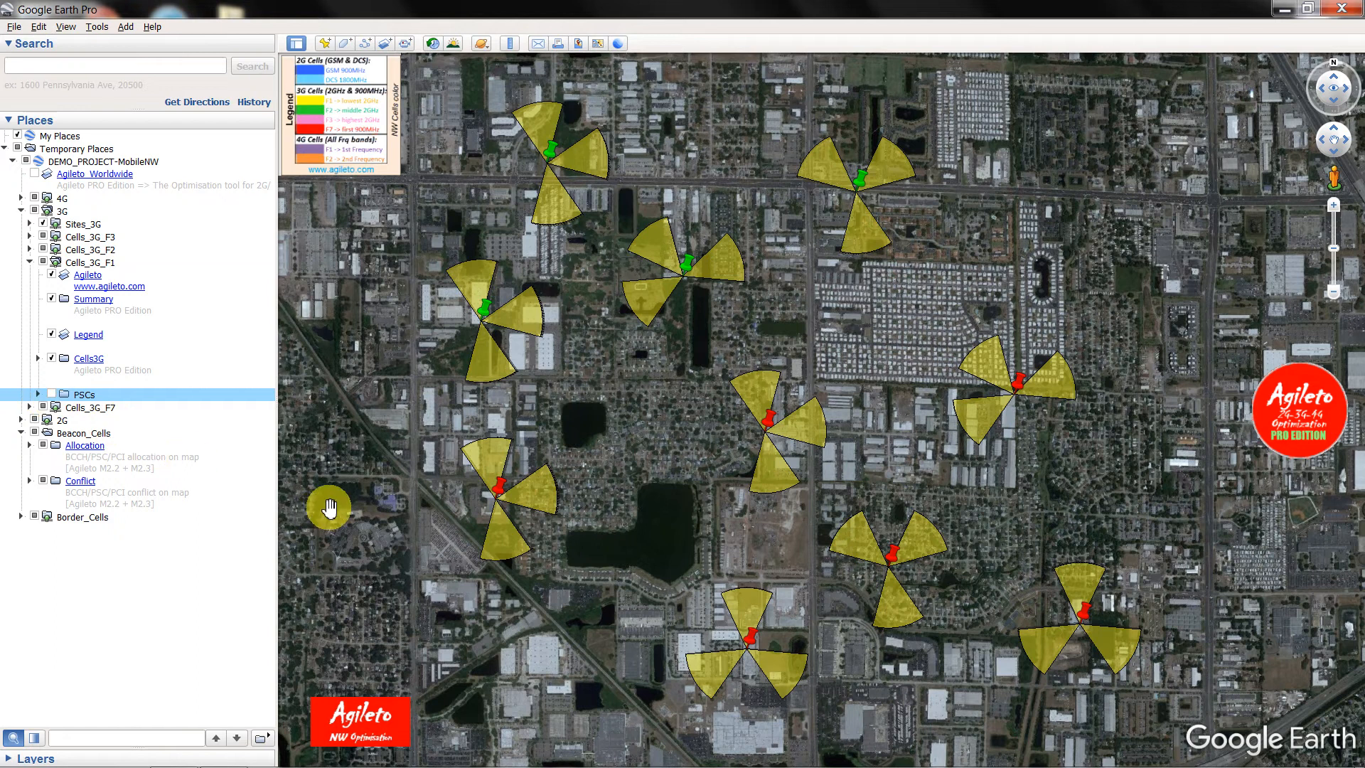
# - Expand the 2G folder and Cells_2G_F1, display all 2G cells with their BCCHs, and hide the Sites_2G layer
pyautogui.click(21, 420)
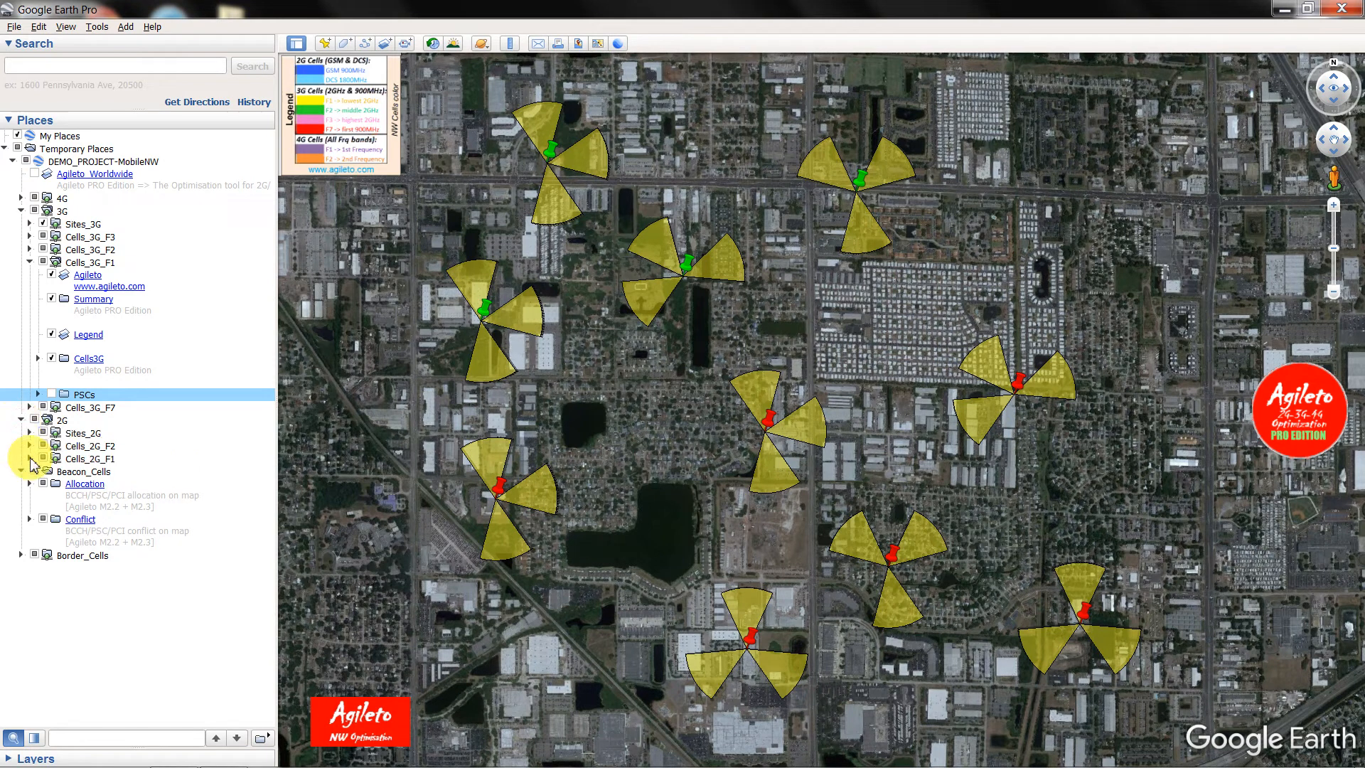
pyautogui.click(29, 459)
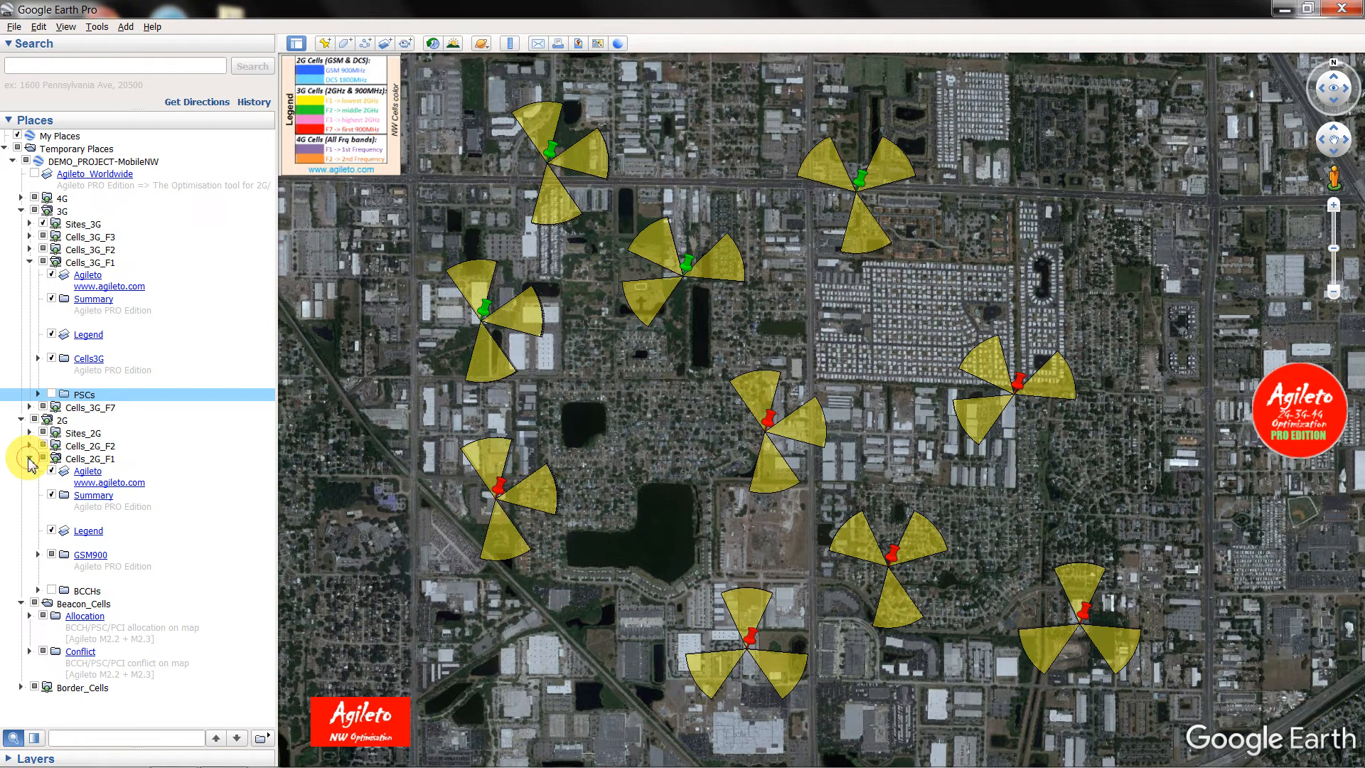
pyautogui.click(34, 420)
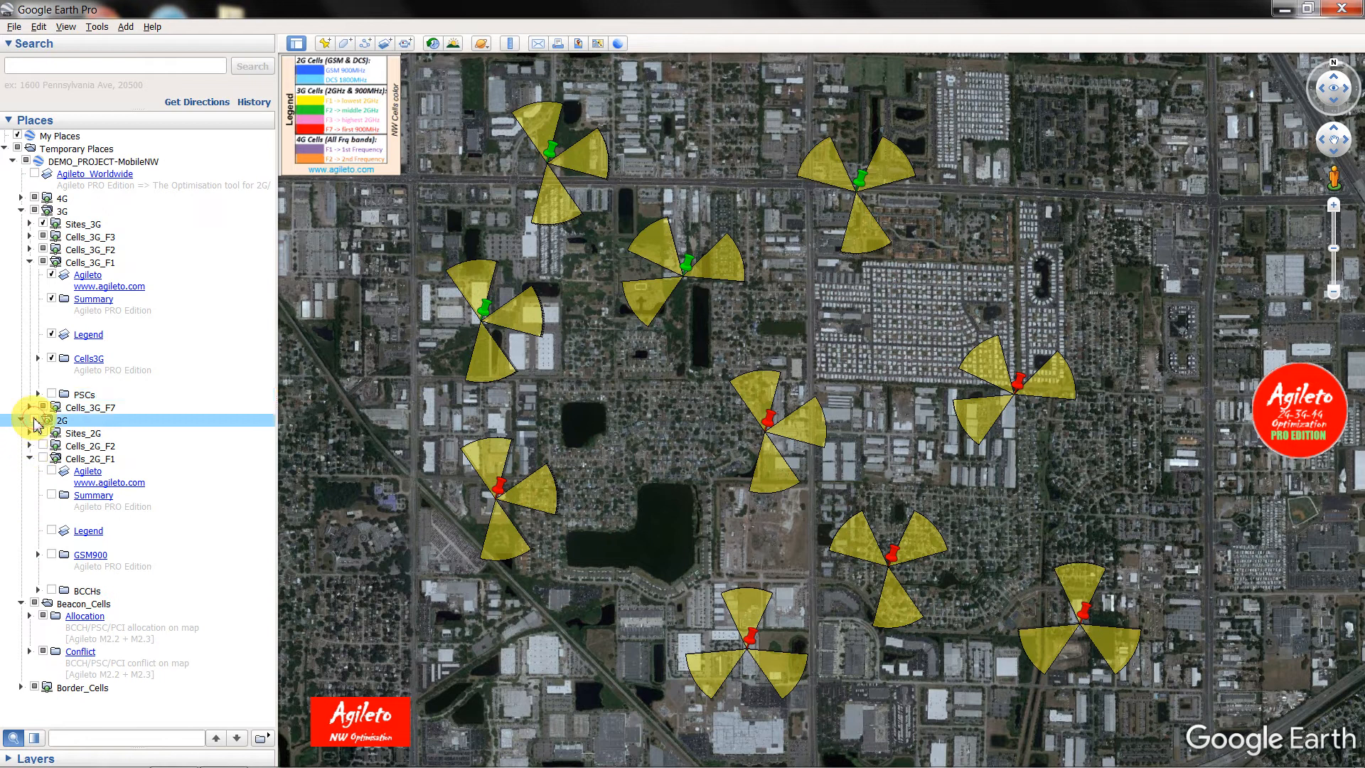
pyautogui.click(34, 420)
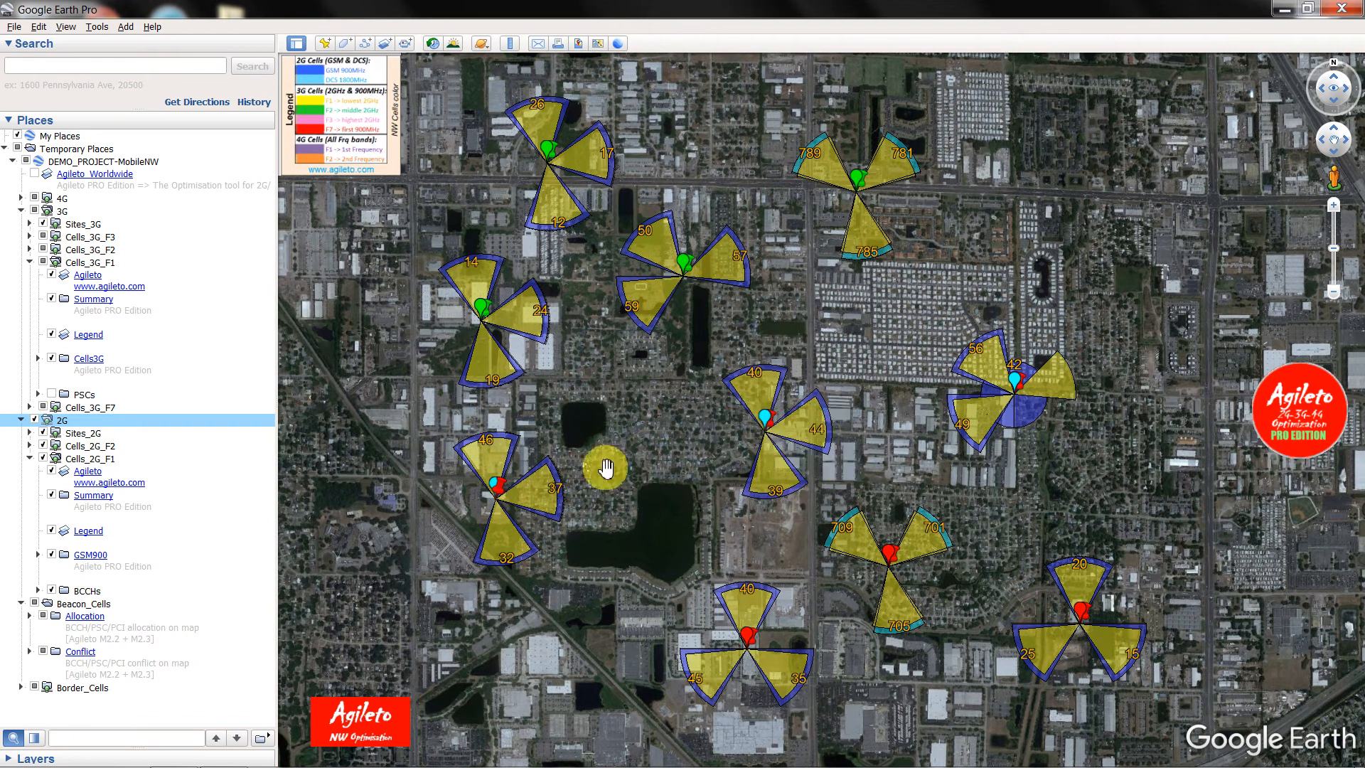
pyautogui.click(44, 433)
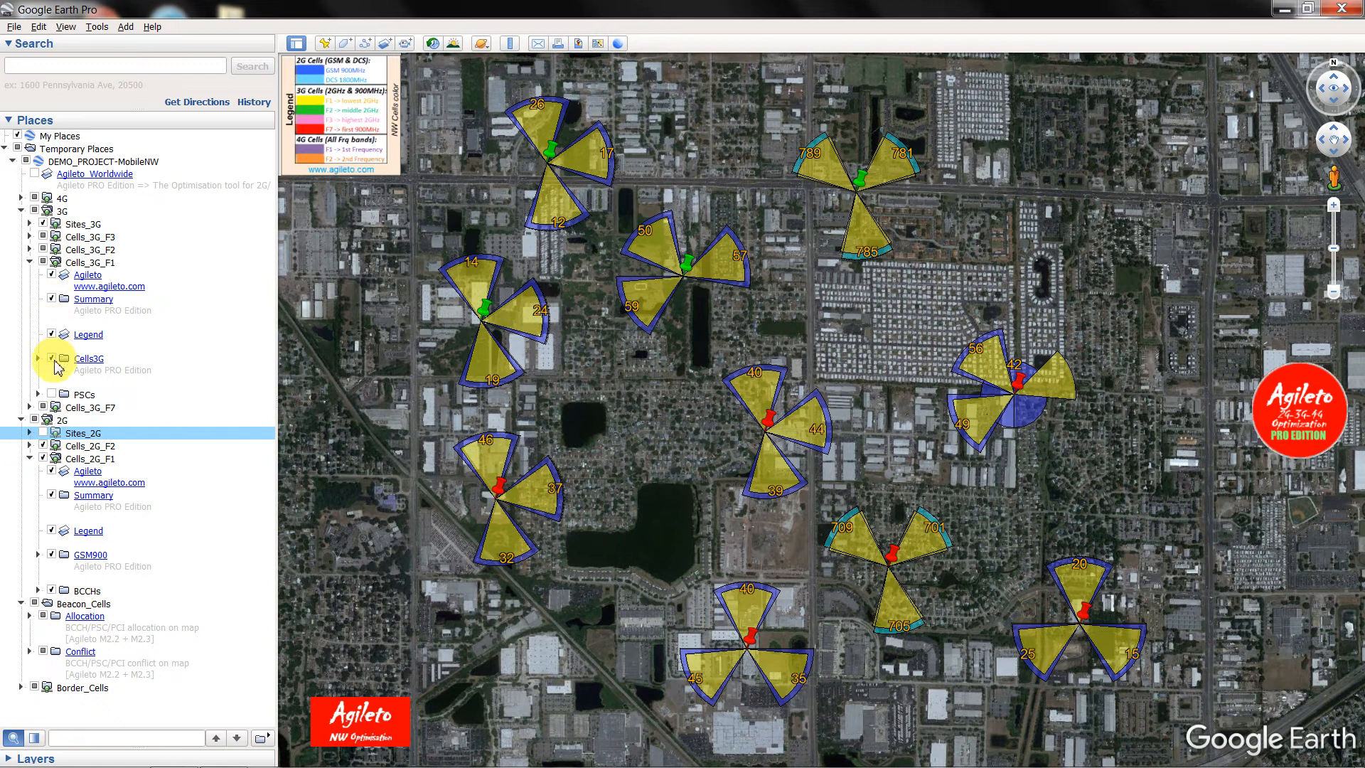
# - Hide the Cells3G sectors of Cells_3G_F1 and examine the BCCH of the east-facing 2G cell labelled 44 near the map centre
pyautogui.click(52, 359)
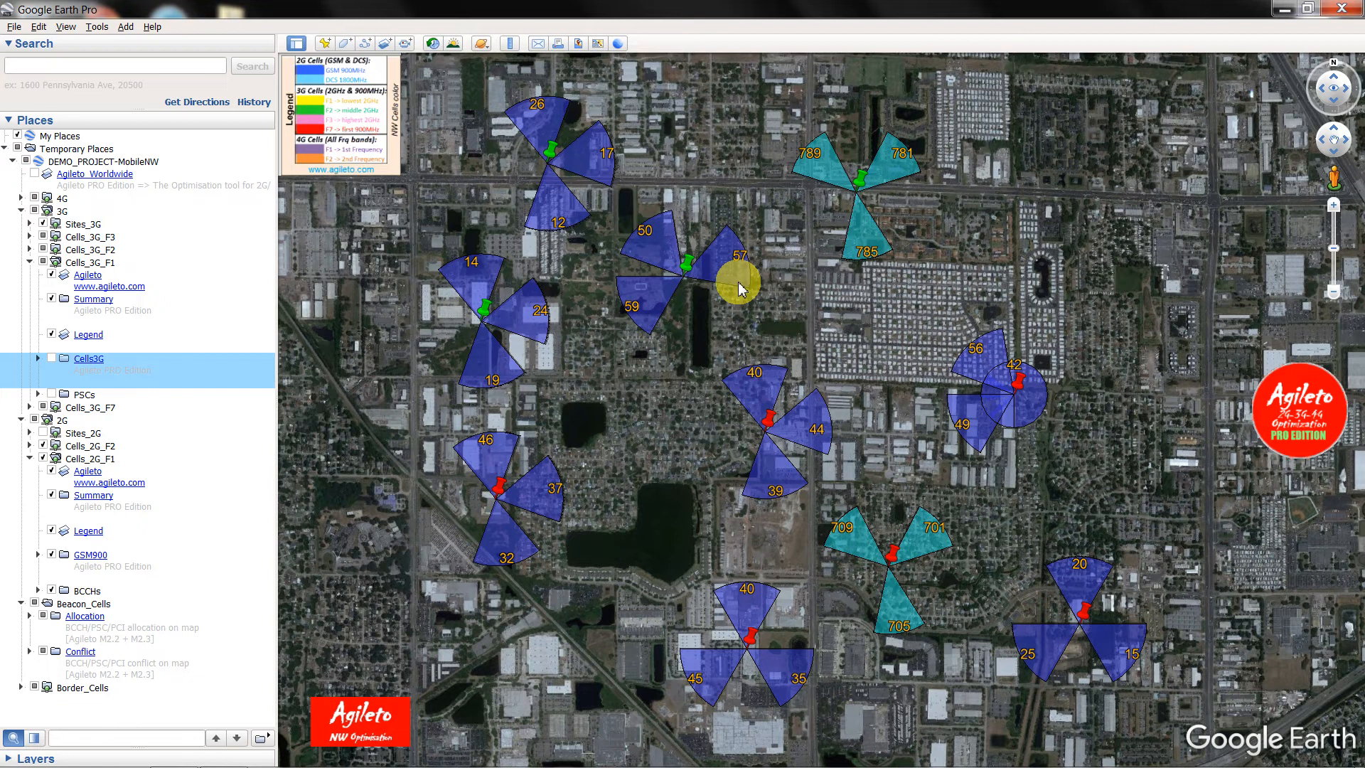
pyautogui.click(809, 427)
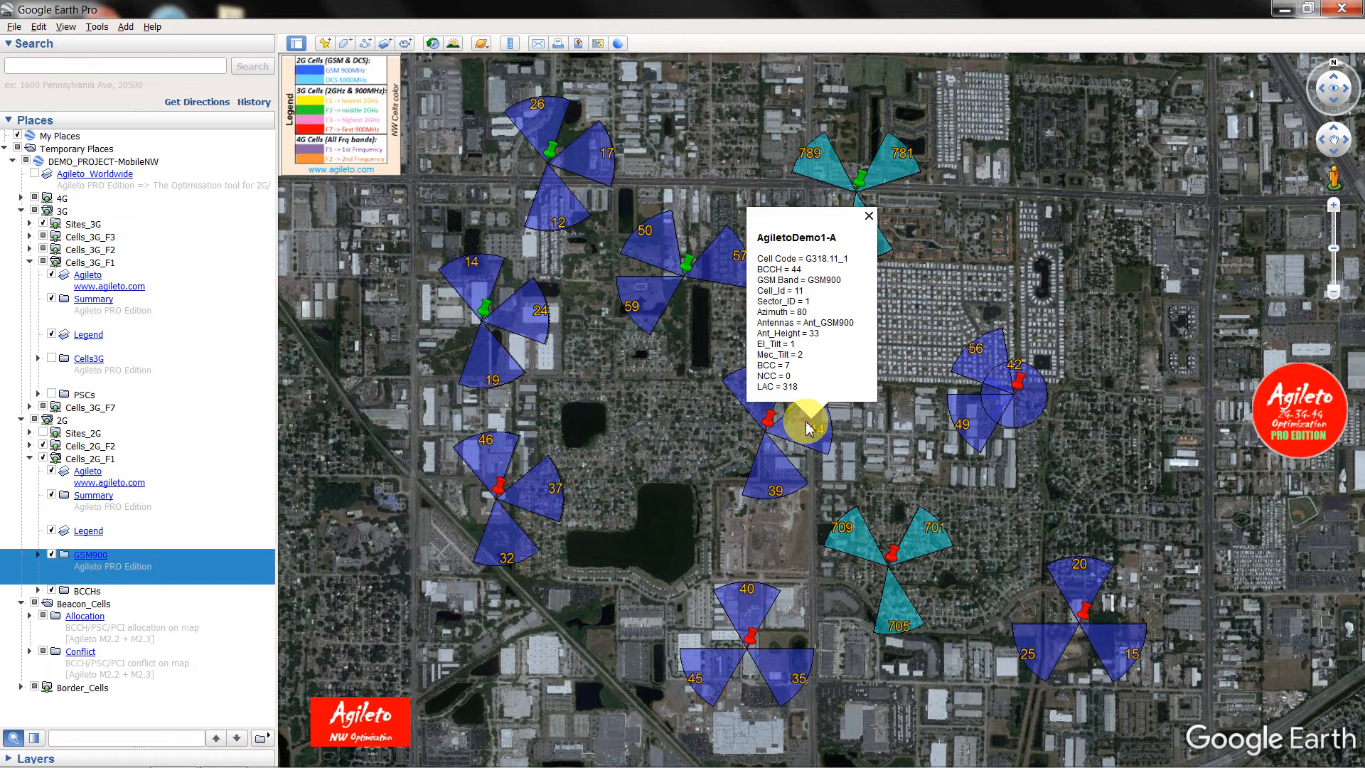
pyautogui.moveTo(801, 269); pyautogui.dragTo(752, 268)
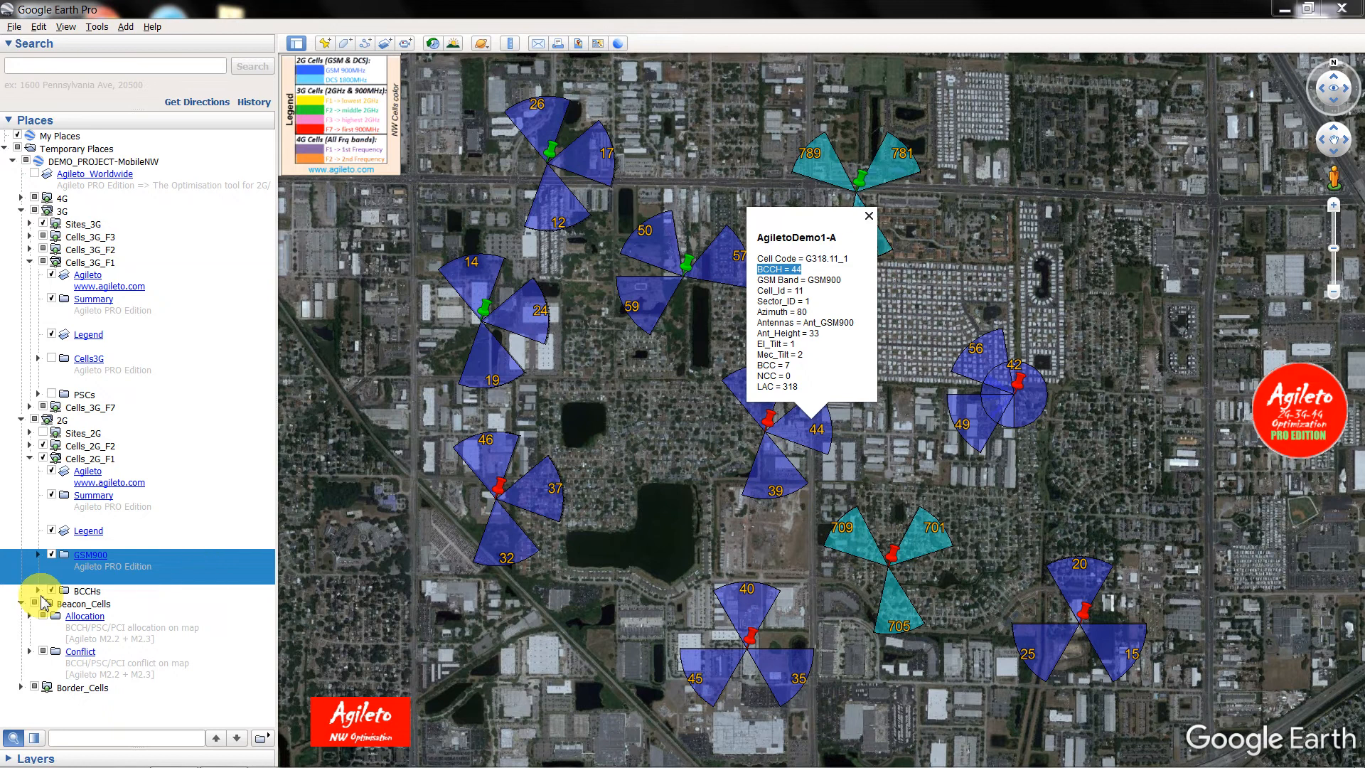
# - Toggle the BCCHs labels of Cells_2G_F1, leave them displayed, and close the cell details
pyautogui.click(52, 591)
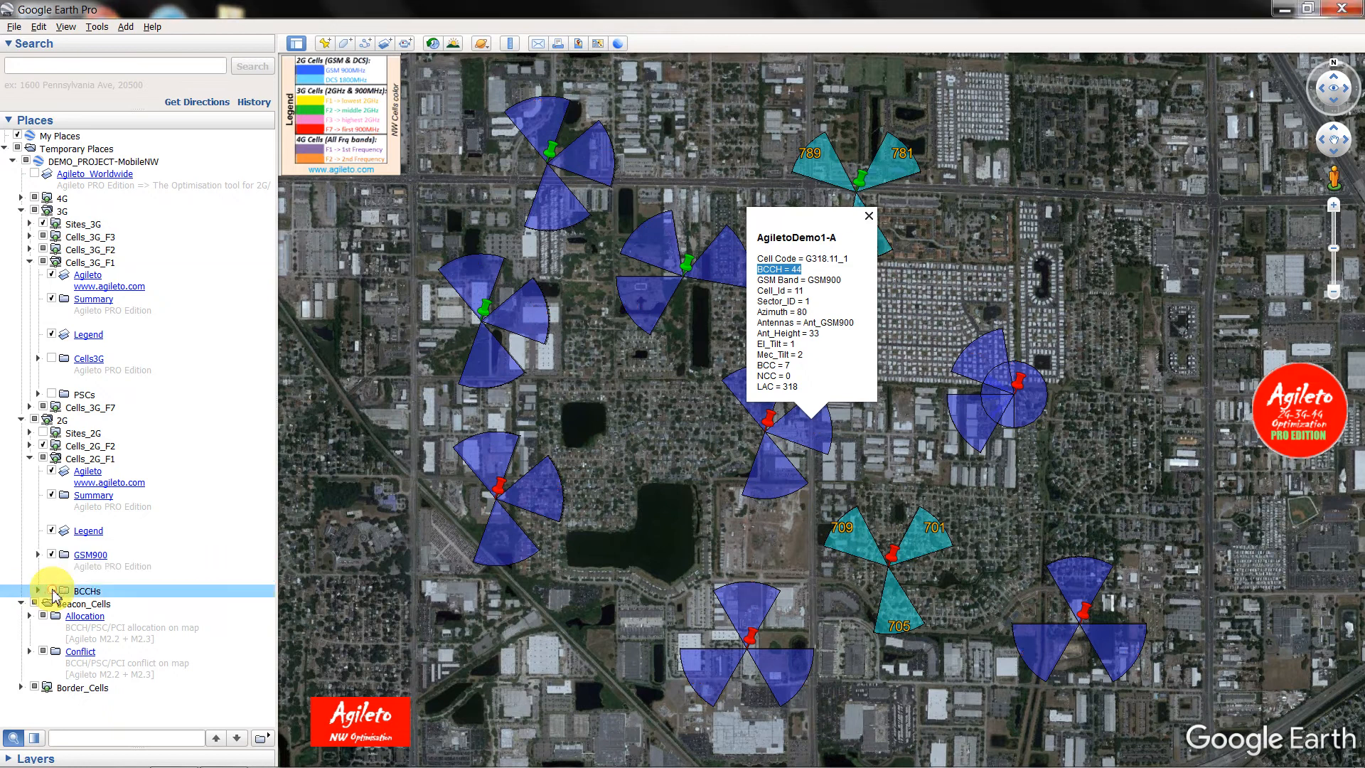
pyautogui.click(51, 591)
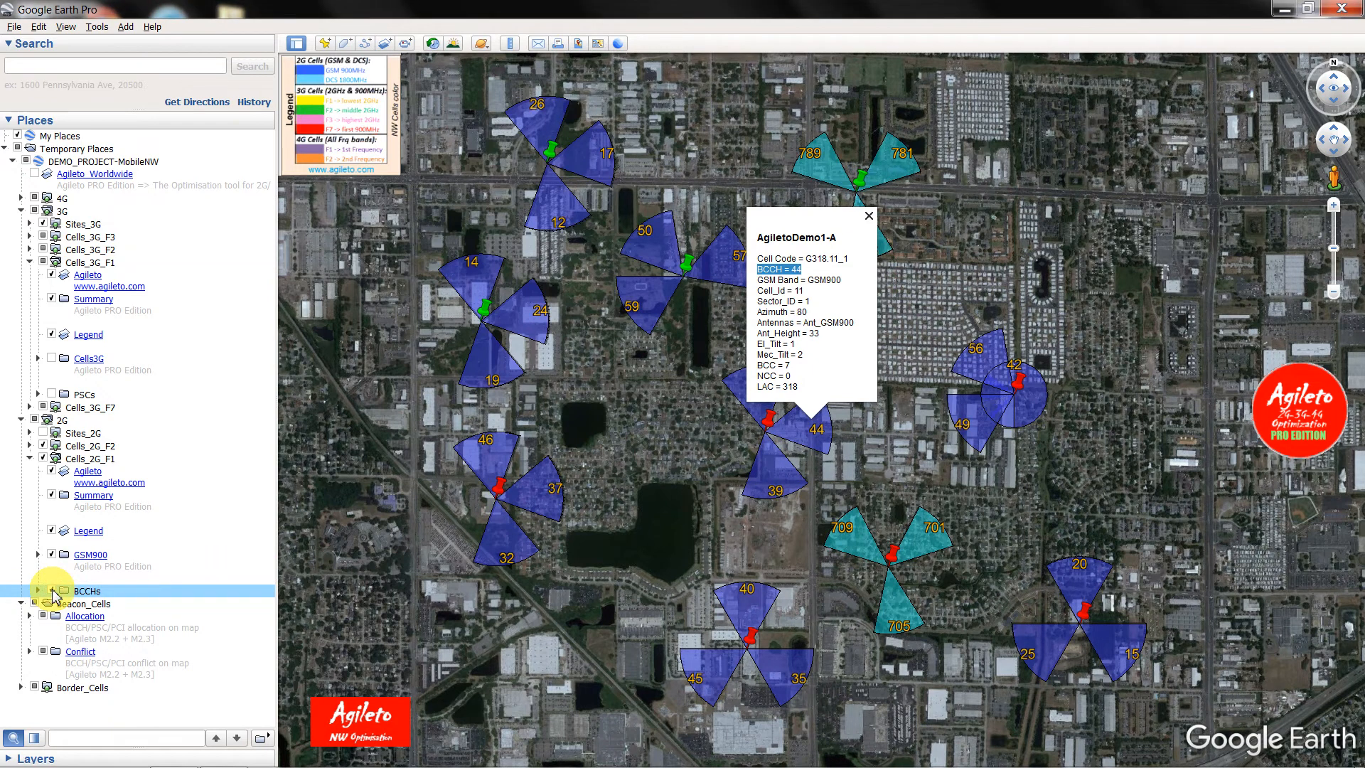
pyautogui.click(52, 591)
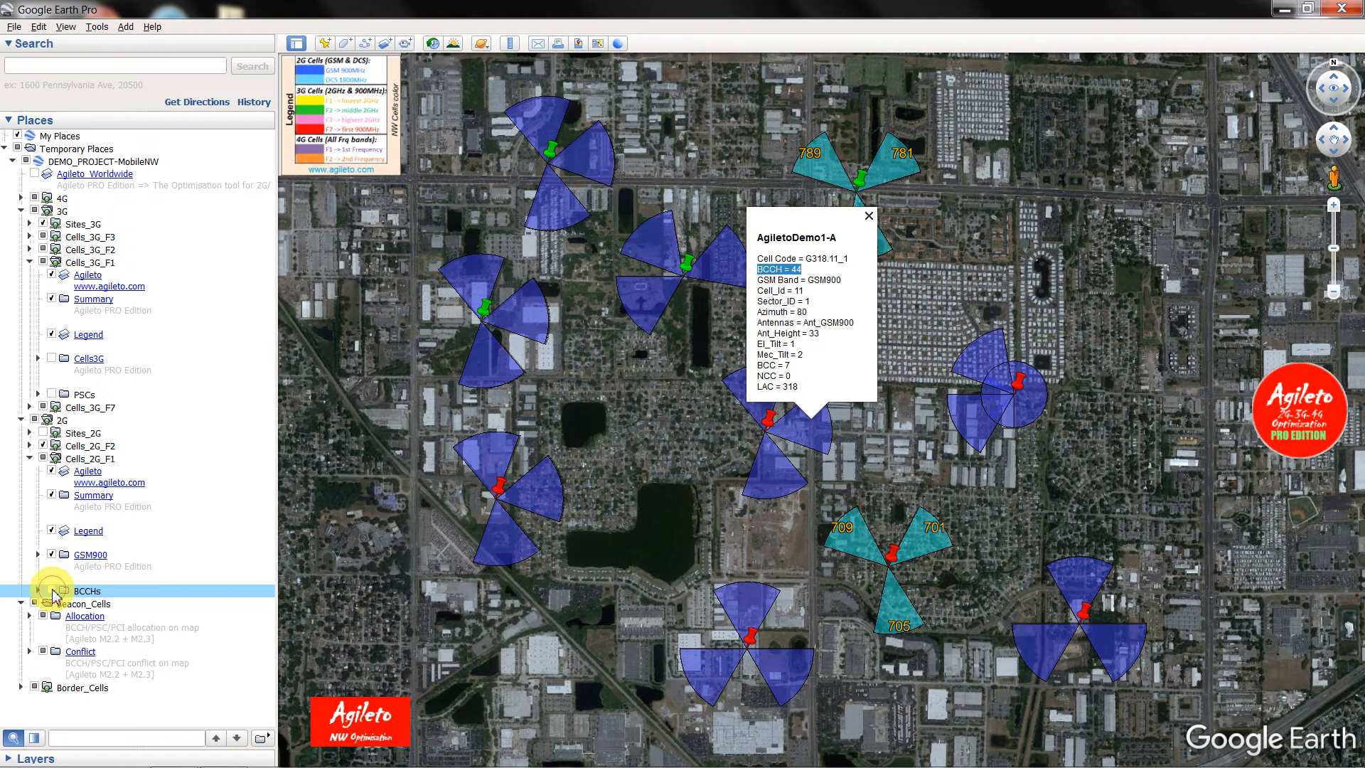
pyautogui.click(52, 590)
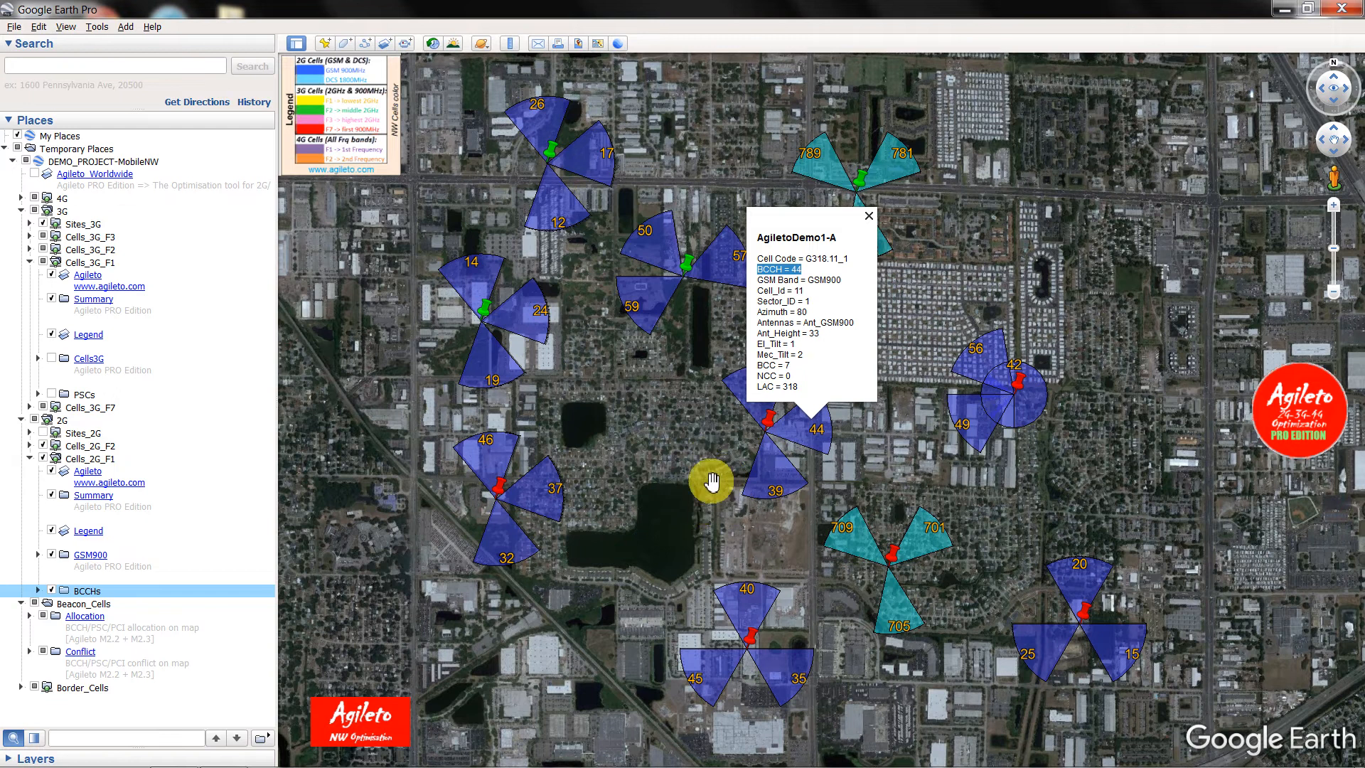
pyautogui.click(706, 468)
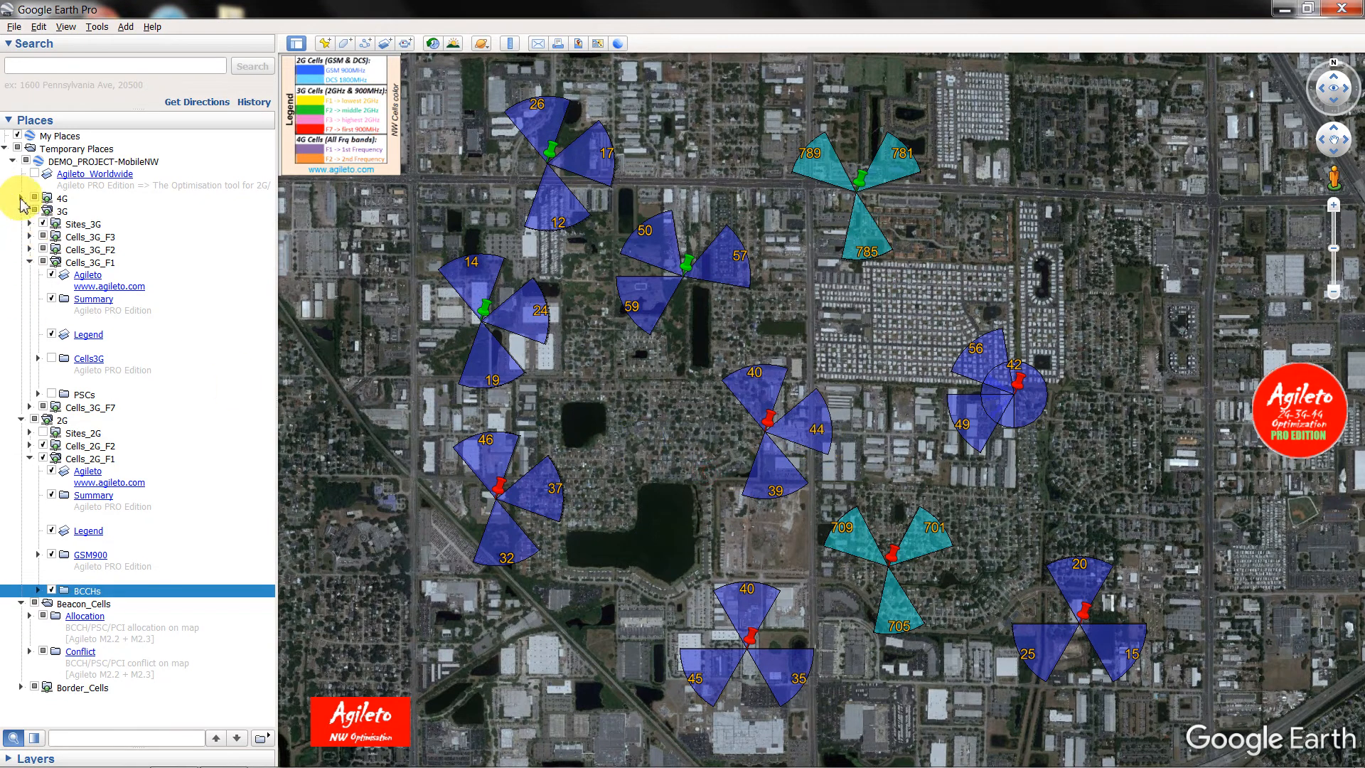
# - Expand the 4G folder and Cells_4G_F1, display the full Cells_4G_F1 layer with its PCIs, and hide the whole 2G folder
pyautogui.click(22, 199)
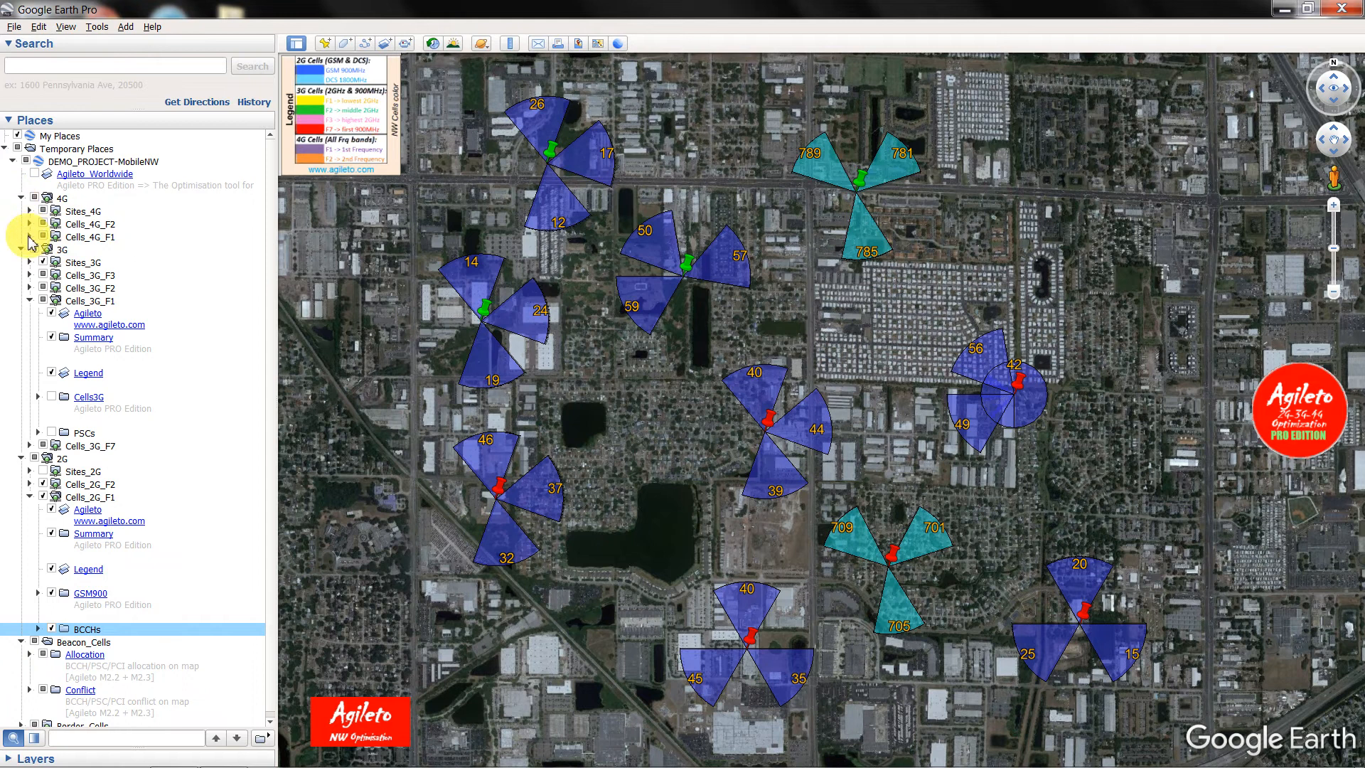
pyautogui.click(29, 237)
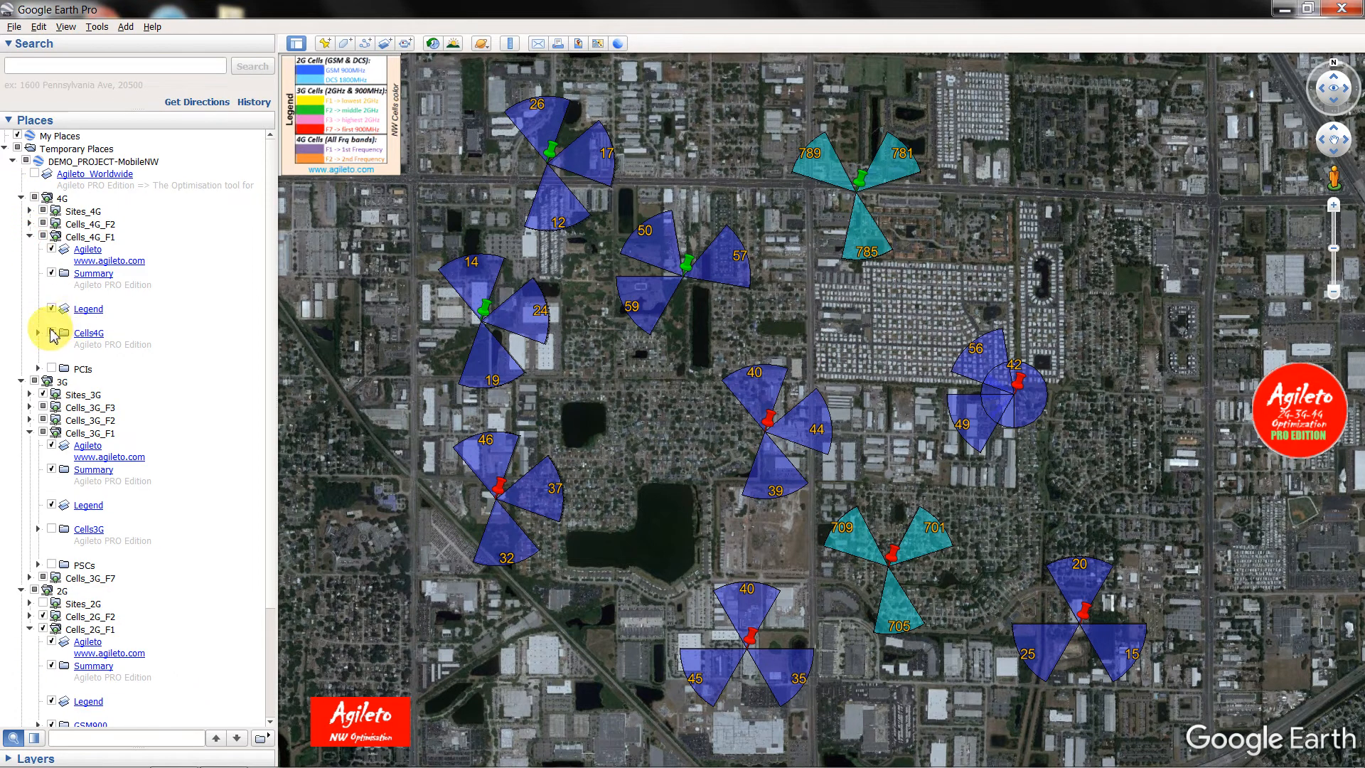
pyautogui.click(44, 238)
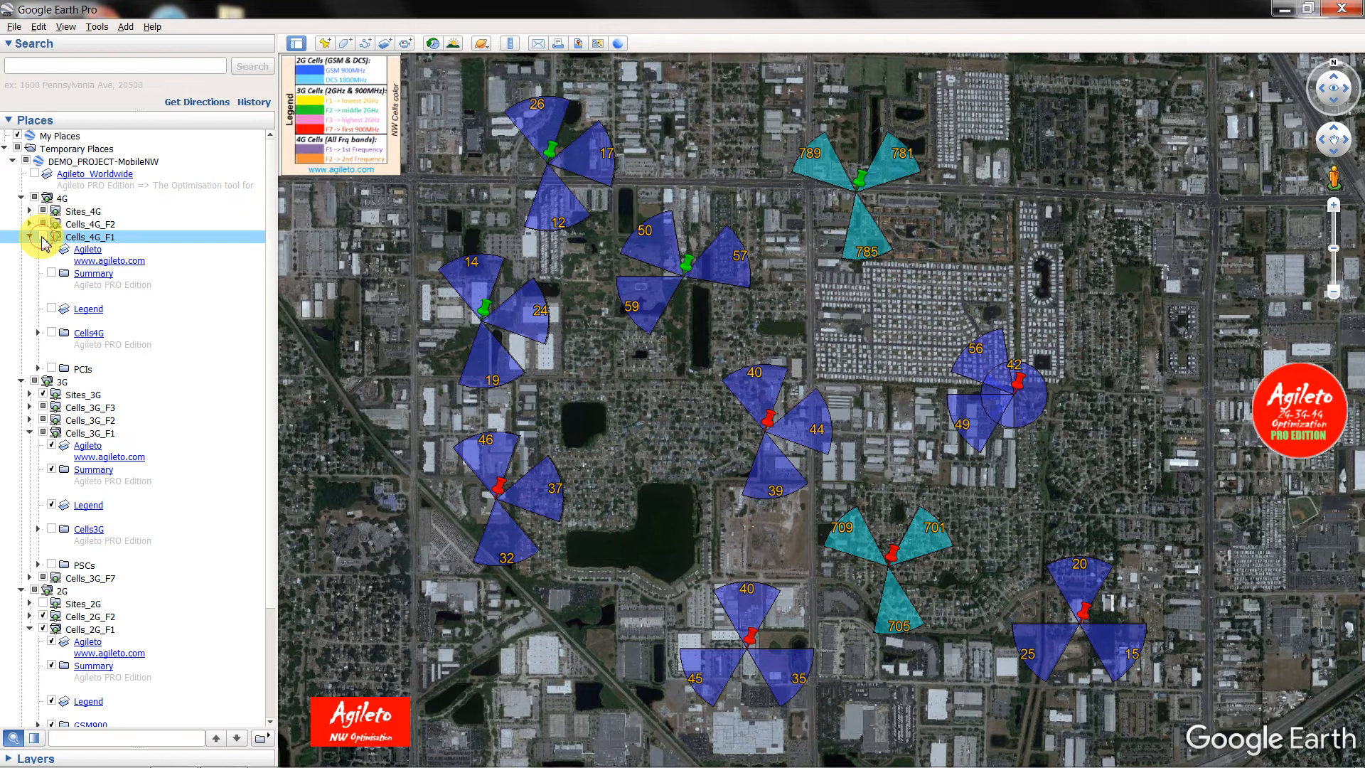
pyautogui.click(43, 238)
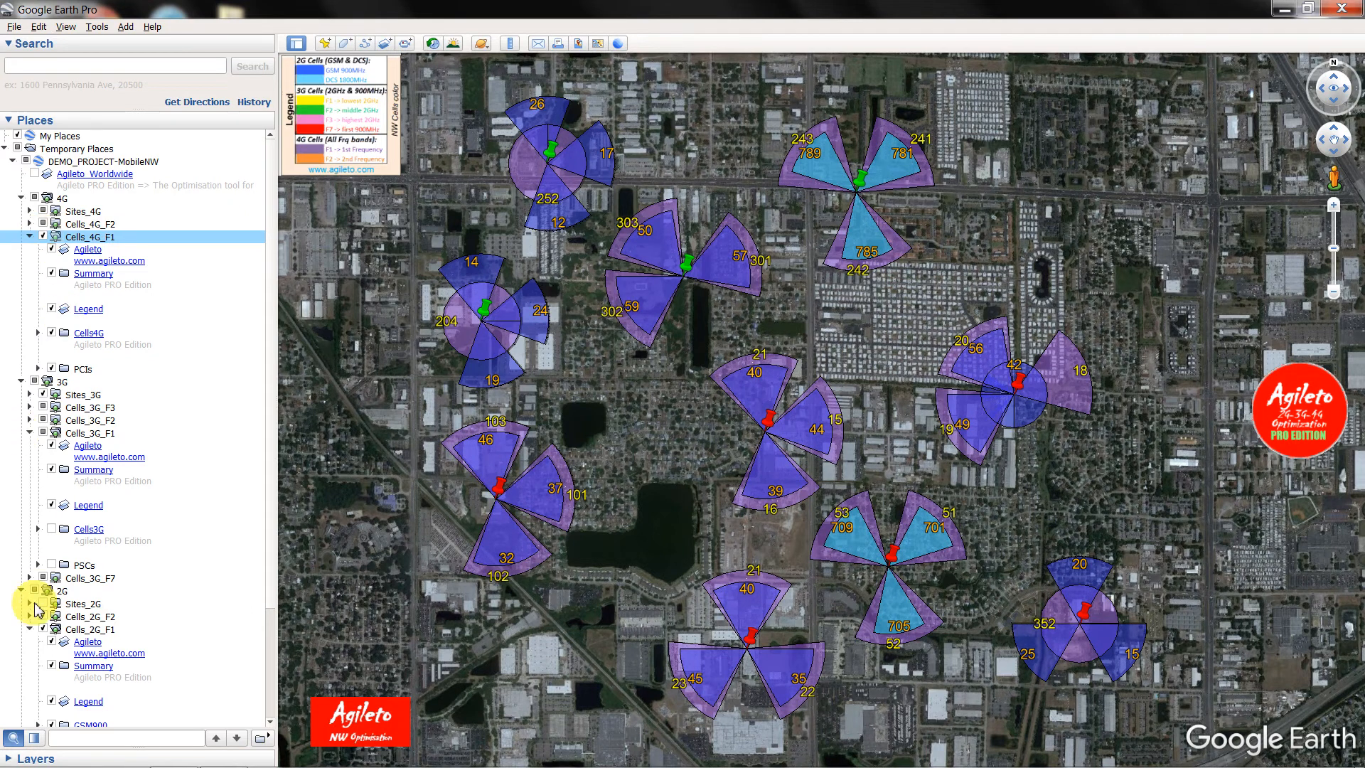
pyautogui.click(34, 591)
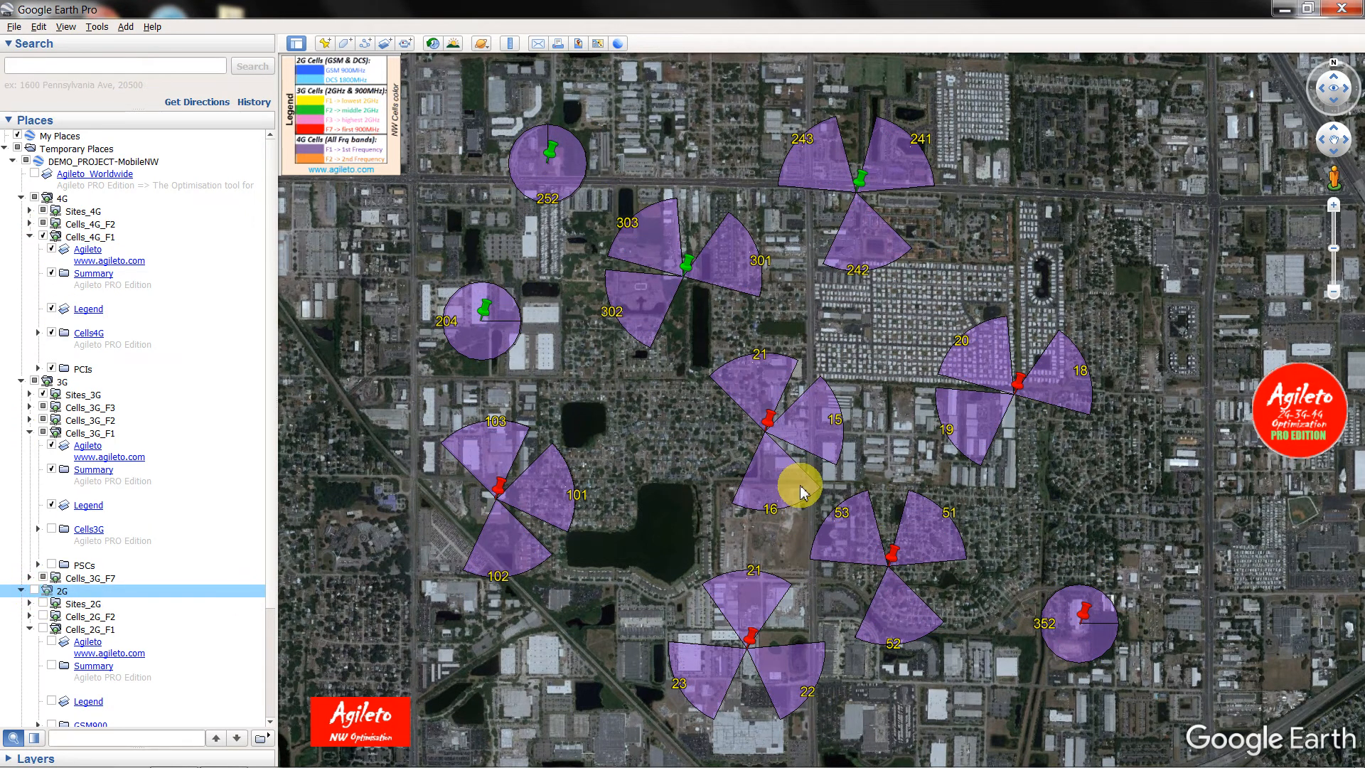
# - Examine the PCI of the east-facing 4G cell labelled 15 near the map centre and compare the map without and with PCIs labels
pyautogui.click(816, 441)
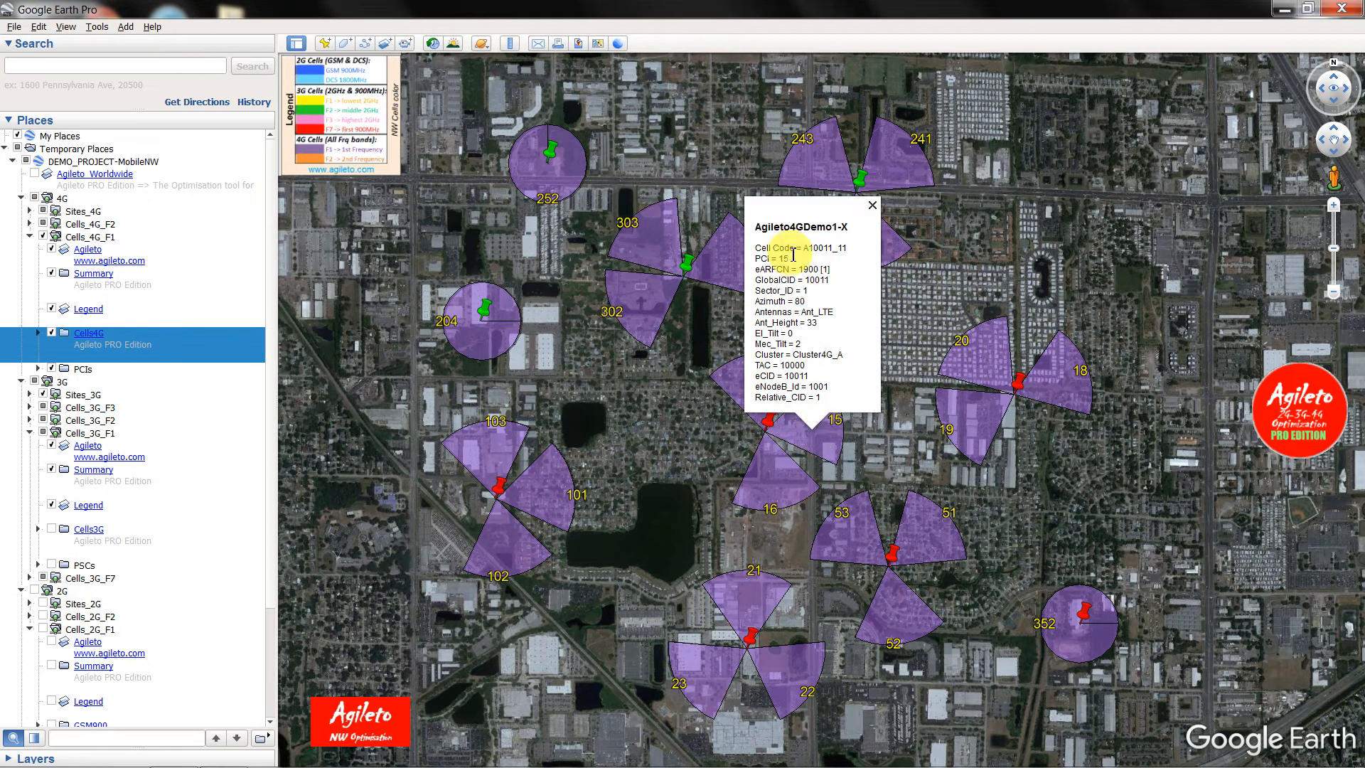
pyautogui.moveTo(791, 260); pyautogui.dragTo(741, 259)
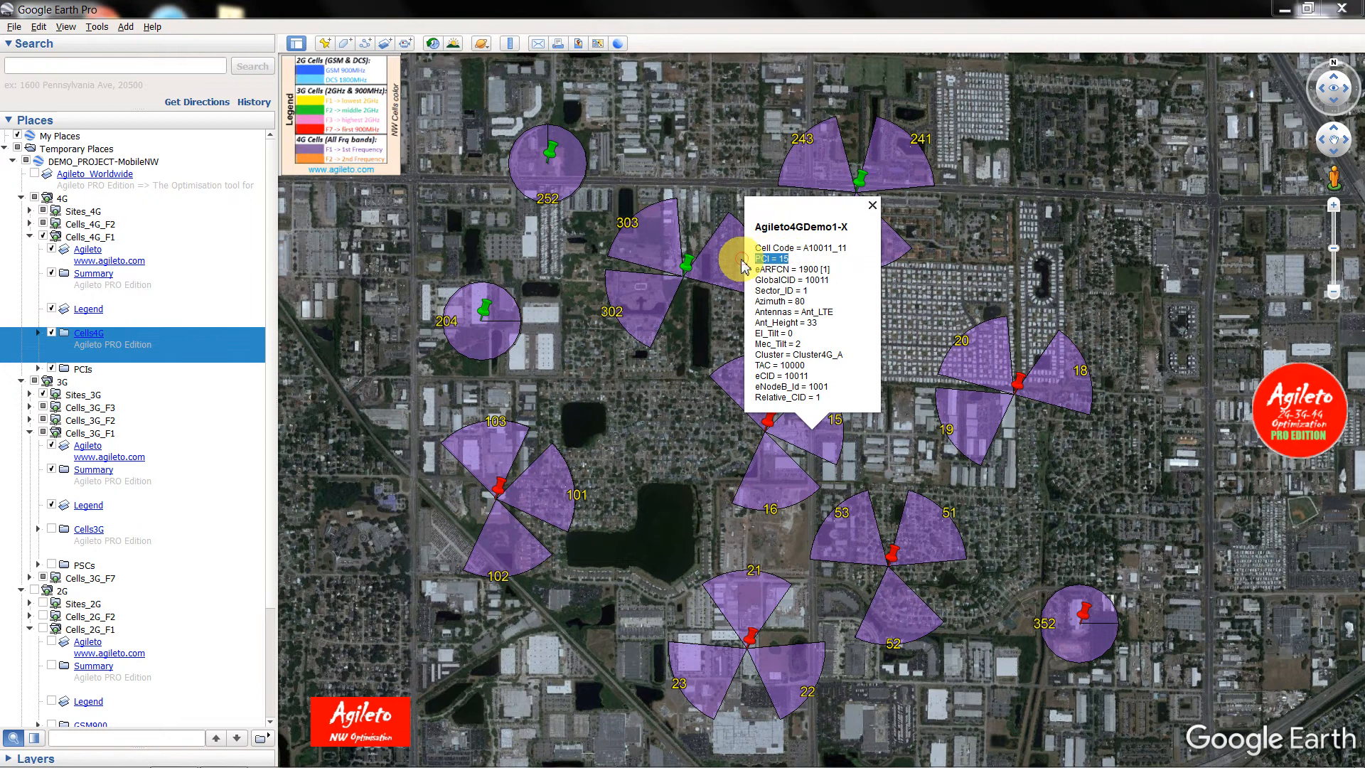
pyautogui.click(867, 439)
pyautogui.click(828, 435)
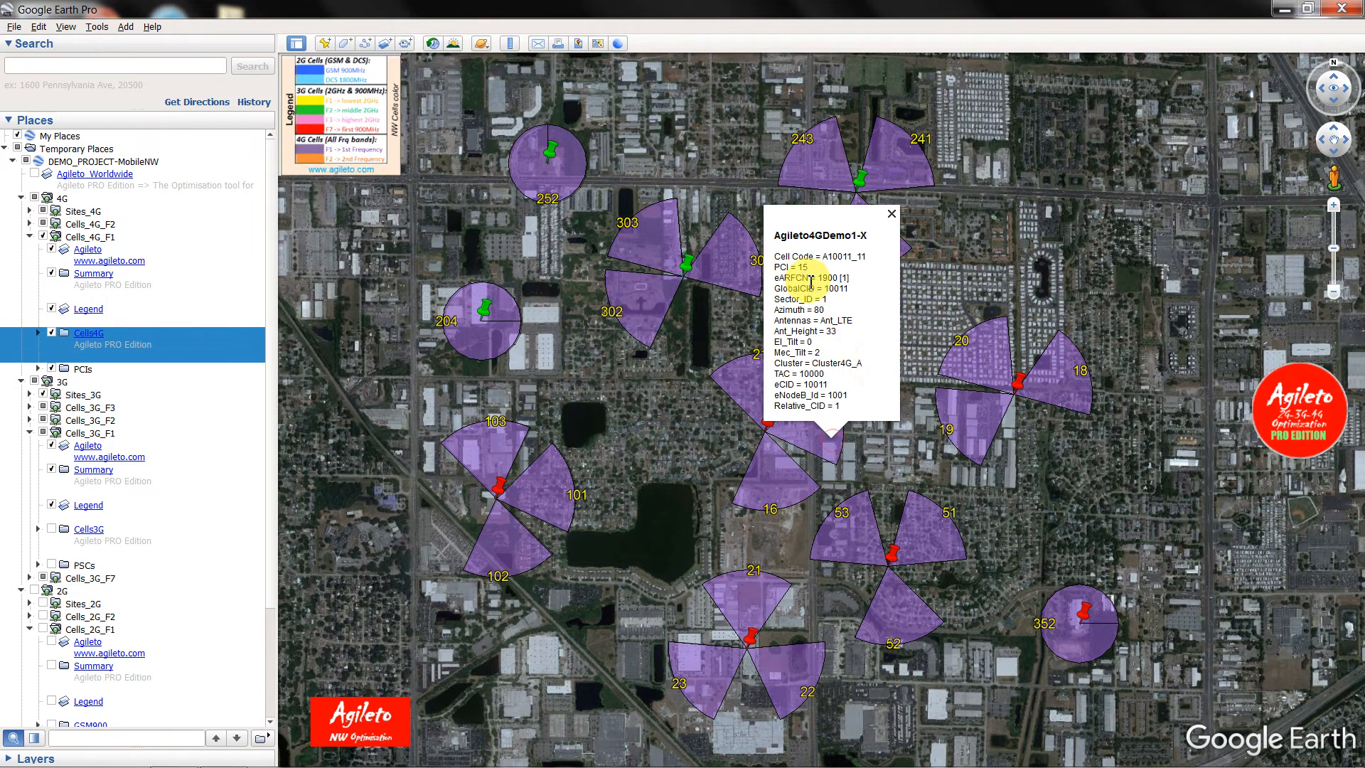
pyautogui.click(880, 453)
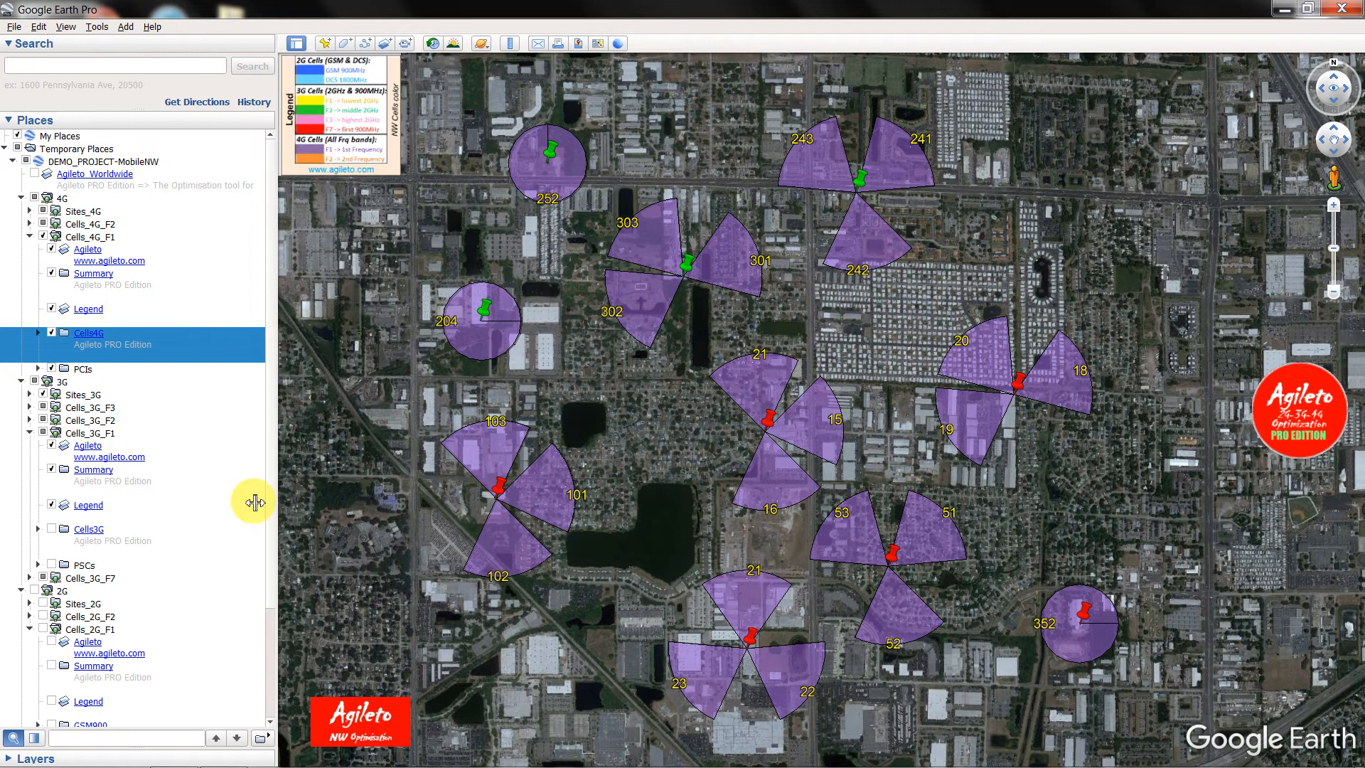
pyautogui.click(52, 369)
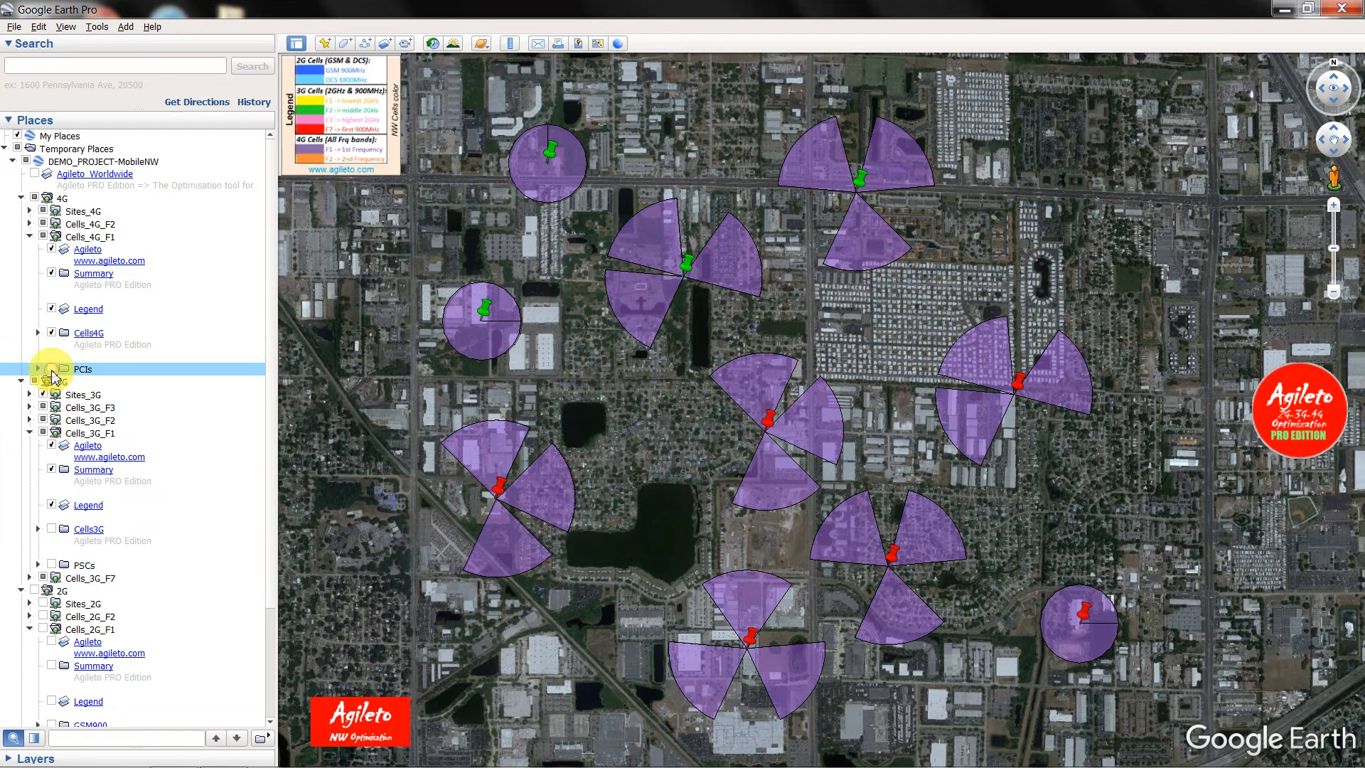
pyautogui.click(51, 369)
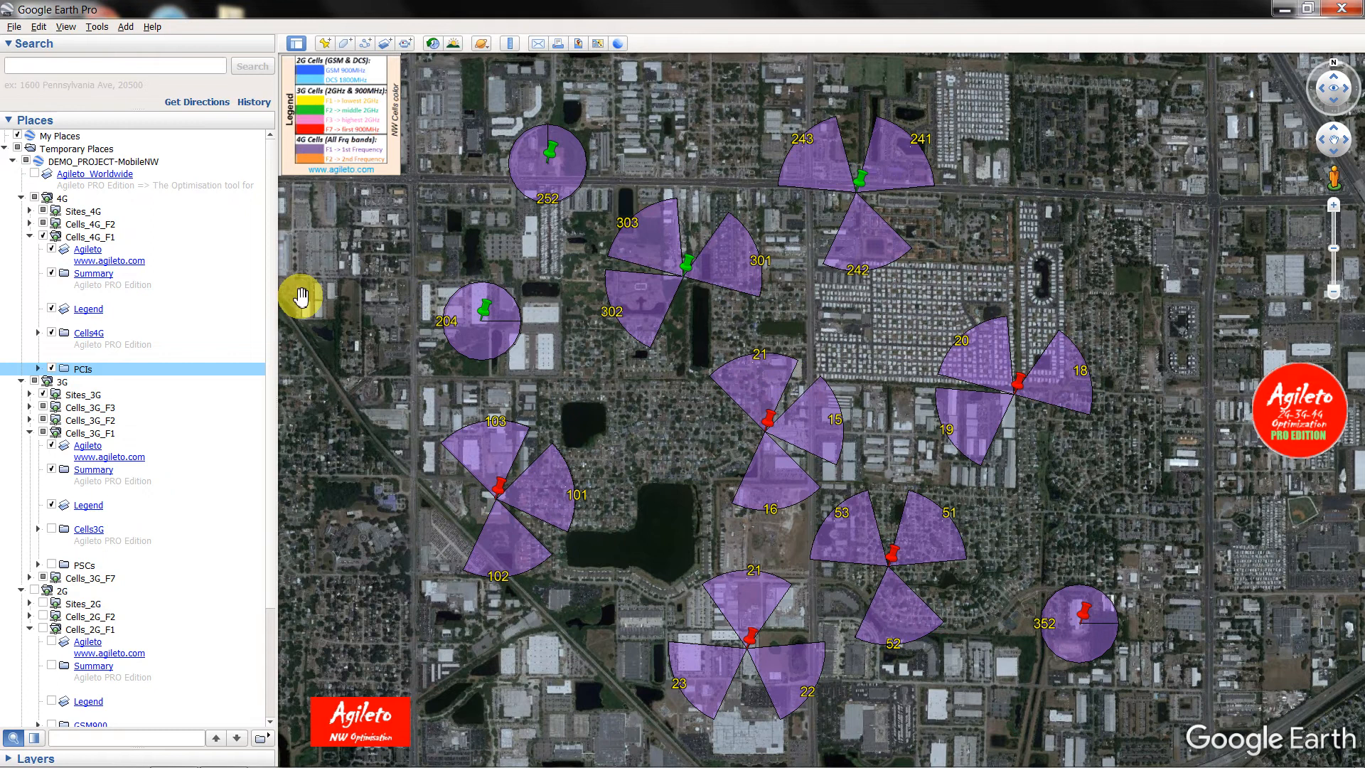
# - Hide the Cells_4G_F1 layer and collapse the 4G, 3G and 2G folders
pyautogui.click(30, 237)
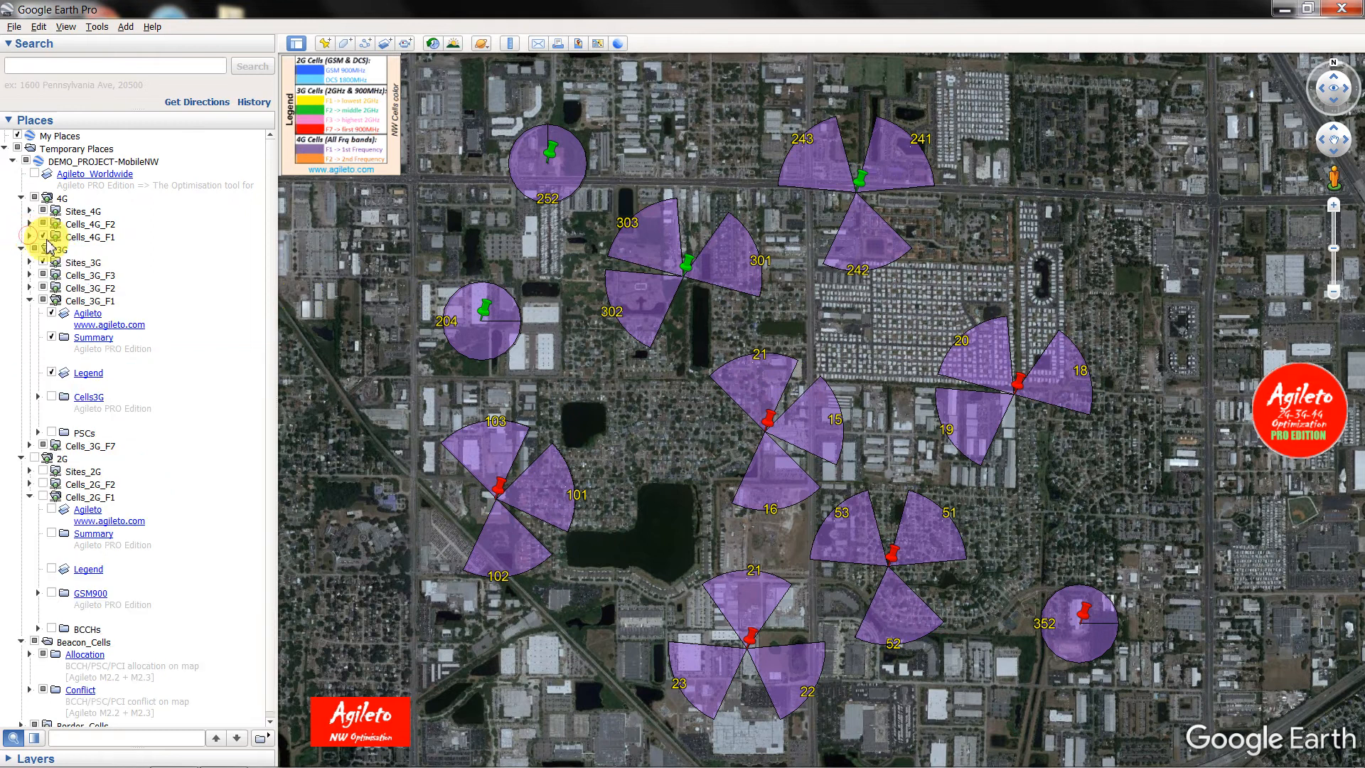
pyautogui.click(44, 237)
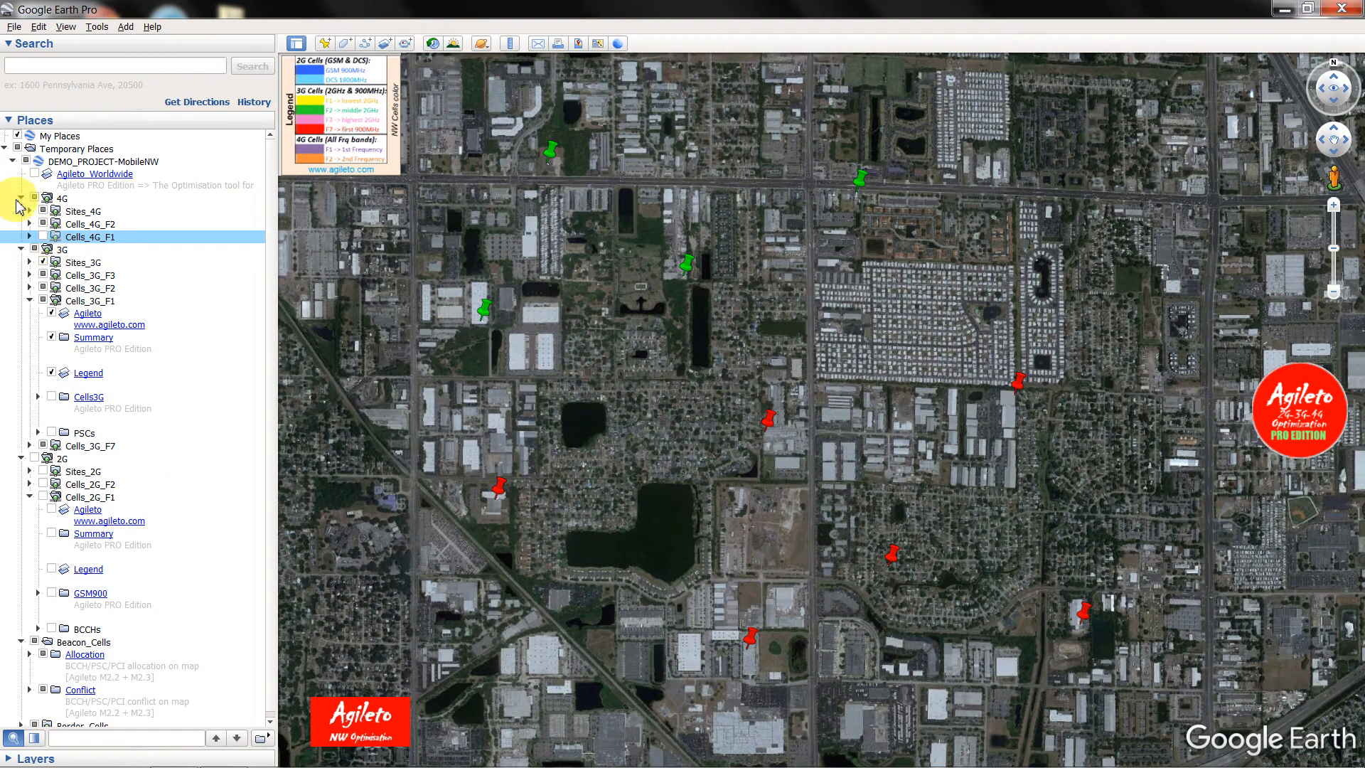
pyautogui.click(21, 200)
pyautogui.click(20, 212)
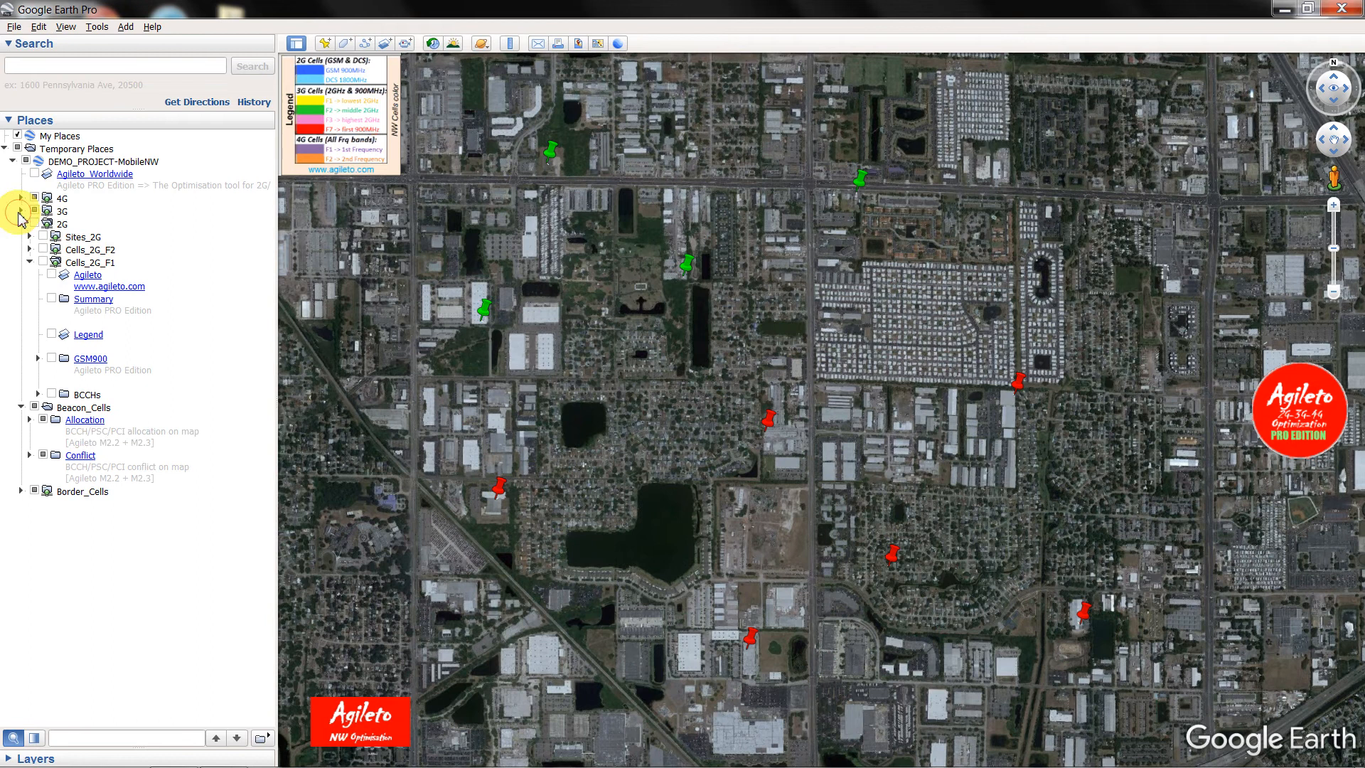
pyautogui.click(21, 225)
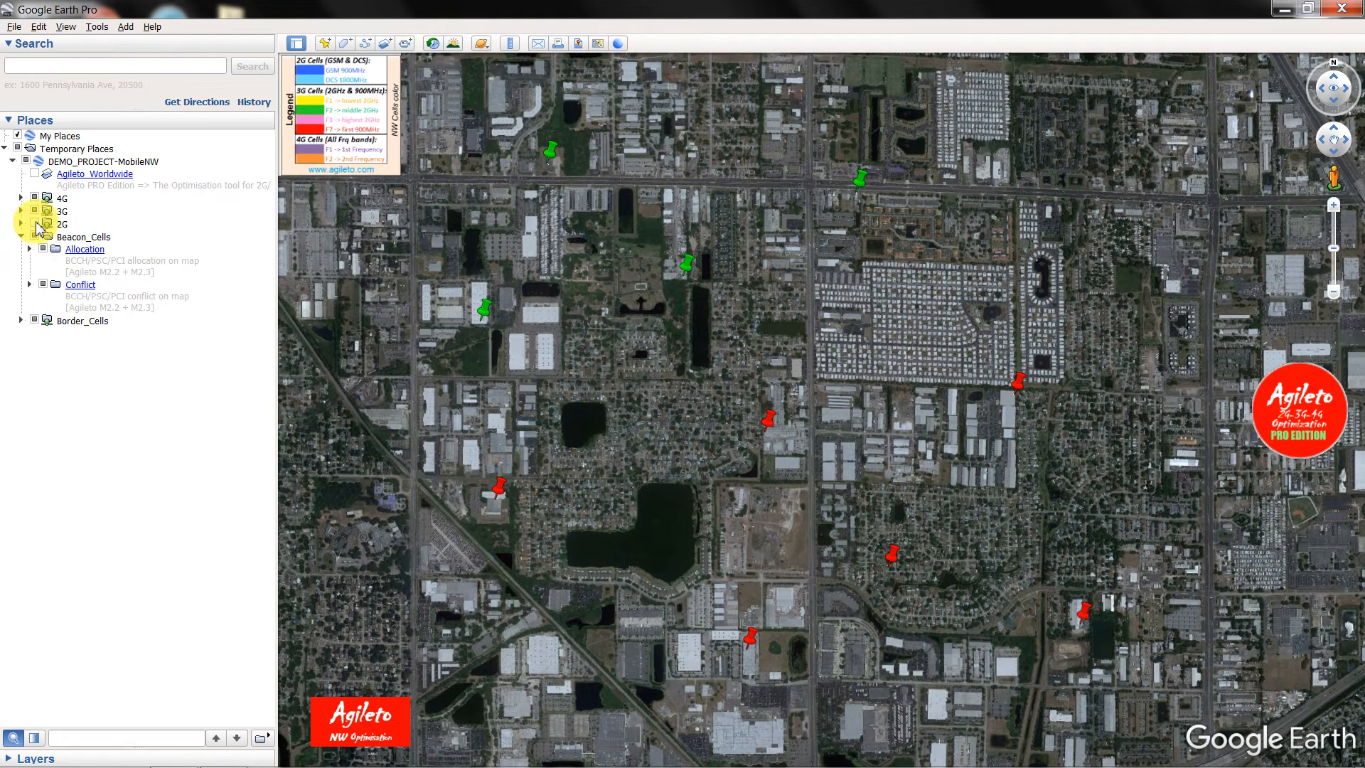
# - Display the whole 2G folder on the map and expand the Beacon_Cells Allocation folder to review its 2G_BCCH, 3G_PSC and 4G_PCI layers
pyautogui.click(35, 224)
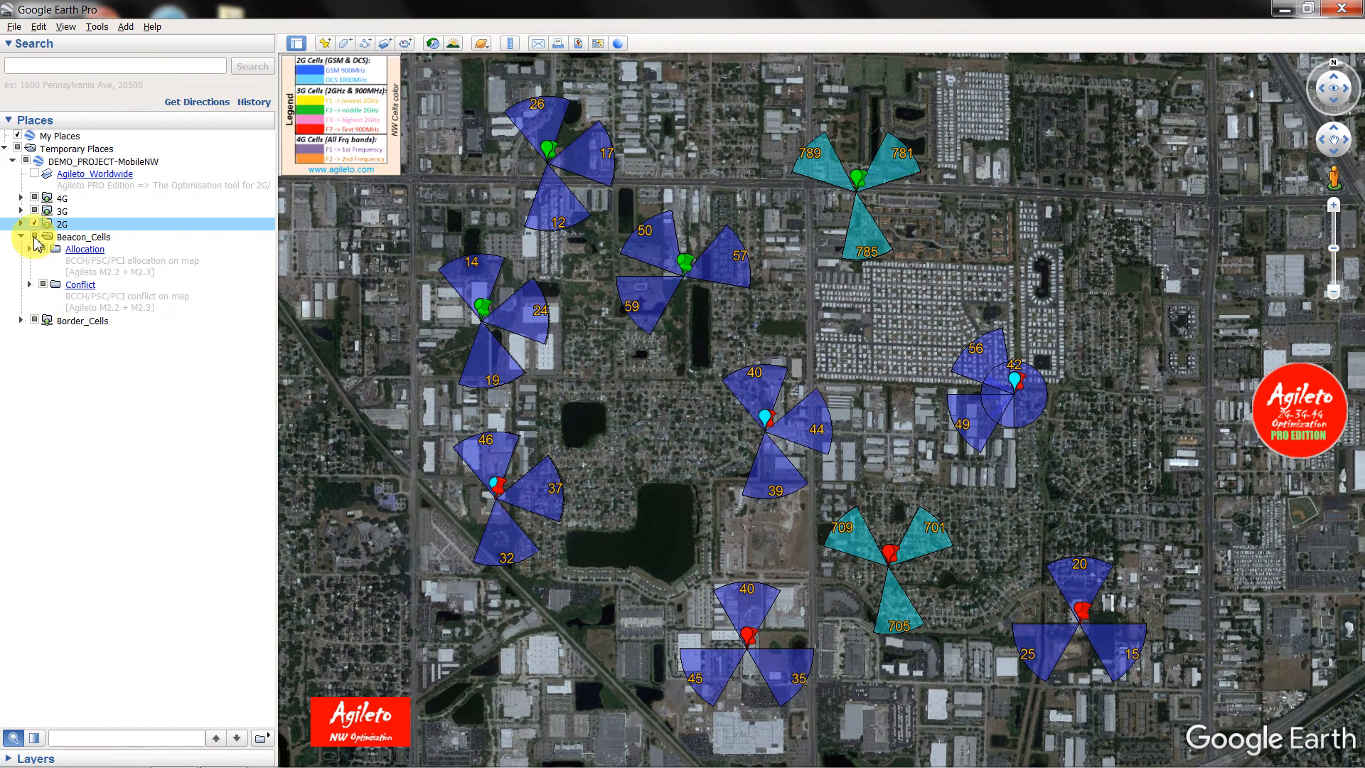
pyautogui.click(62, 238)
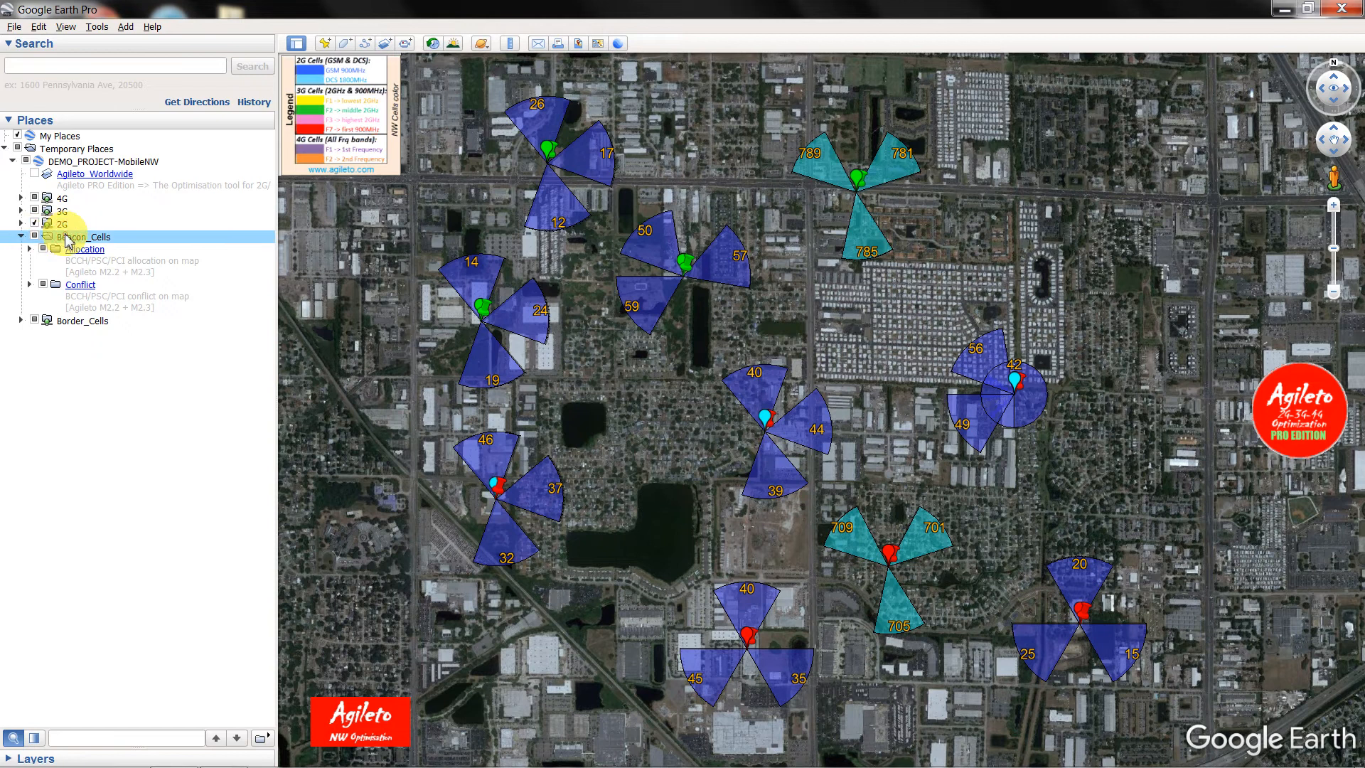
pyautogui.click(29, 250)
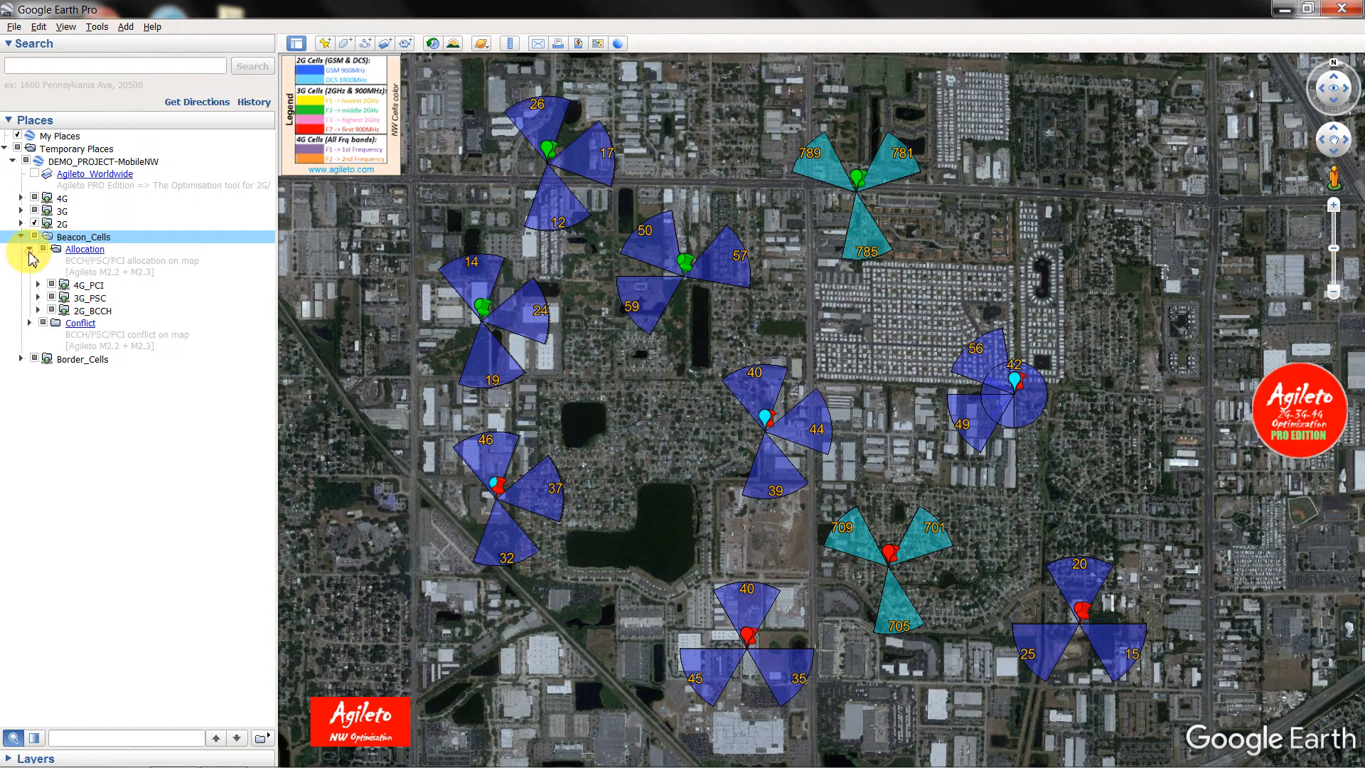
pyautogui.click(77, 313)
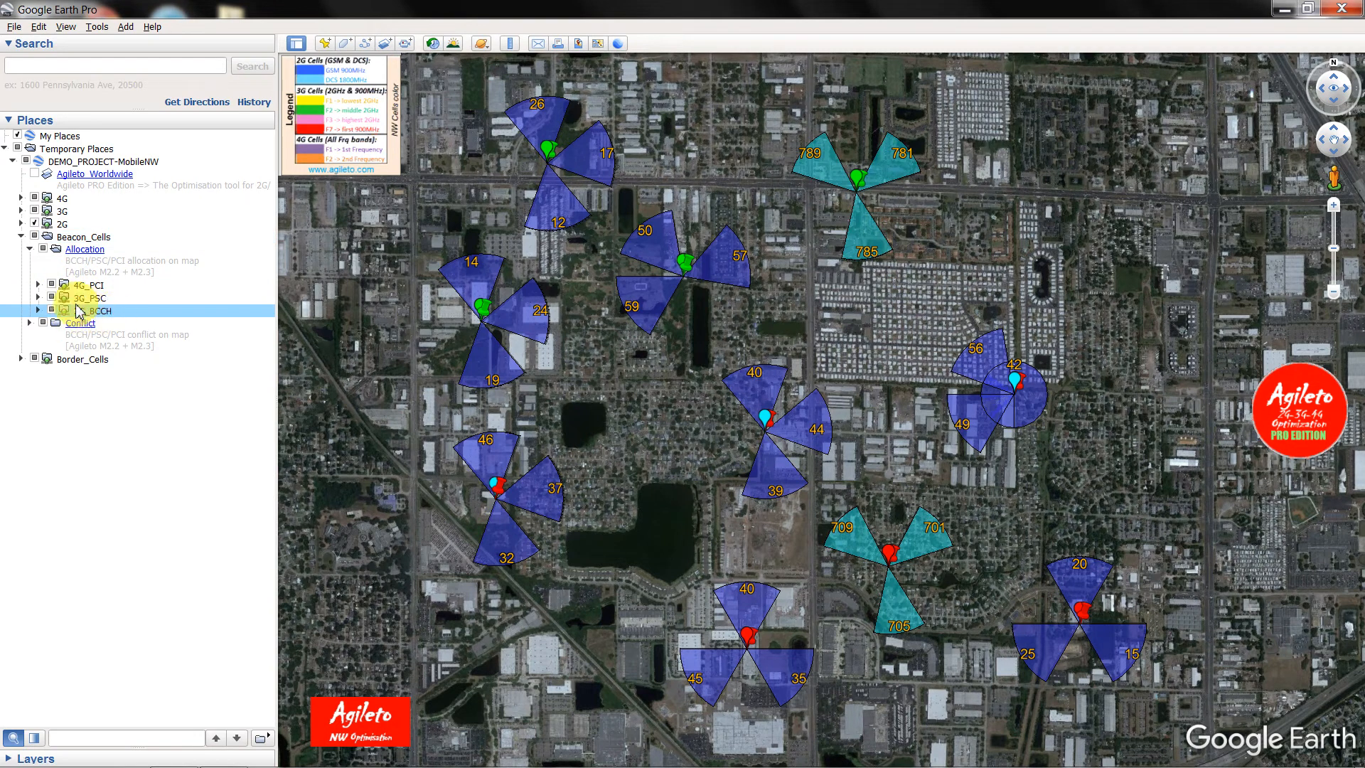
pyautogui.click(79, 300)
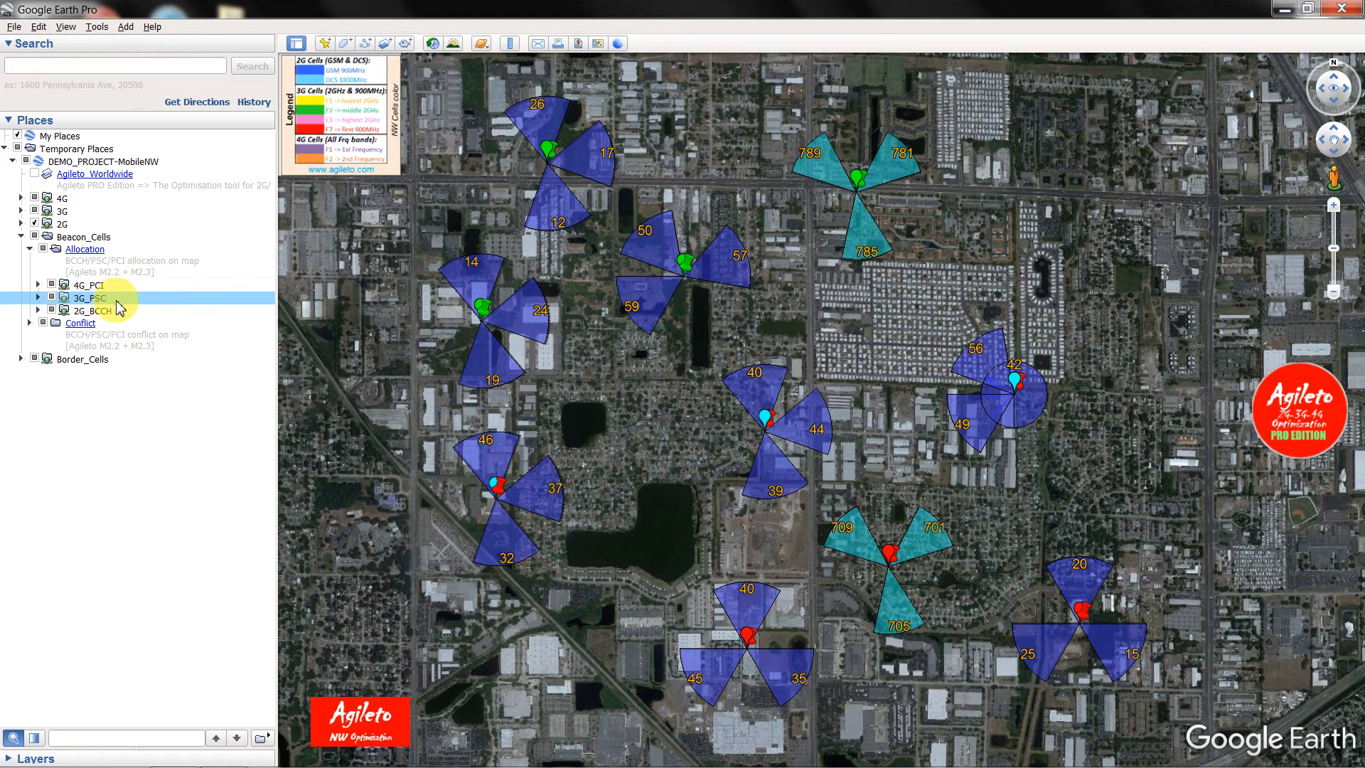
pyautogui.click(83, 285)
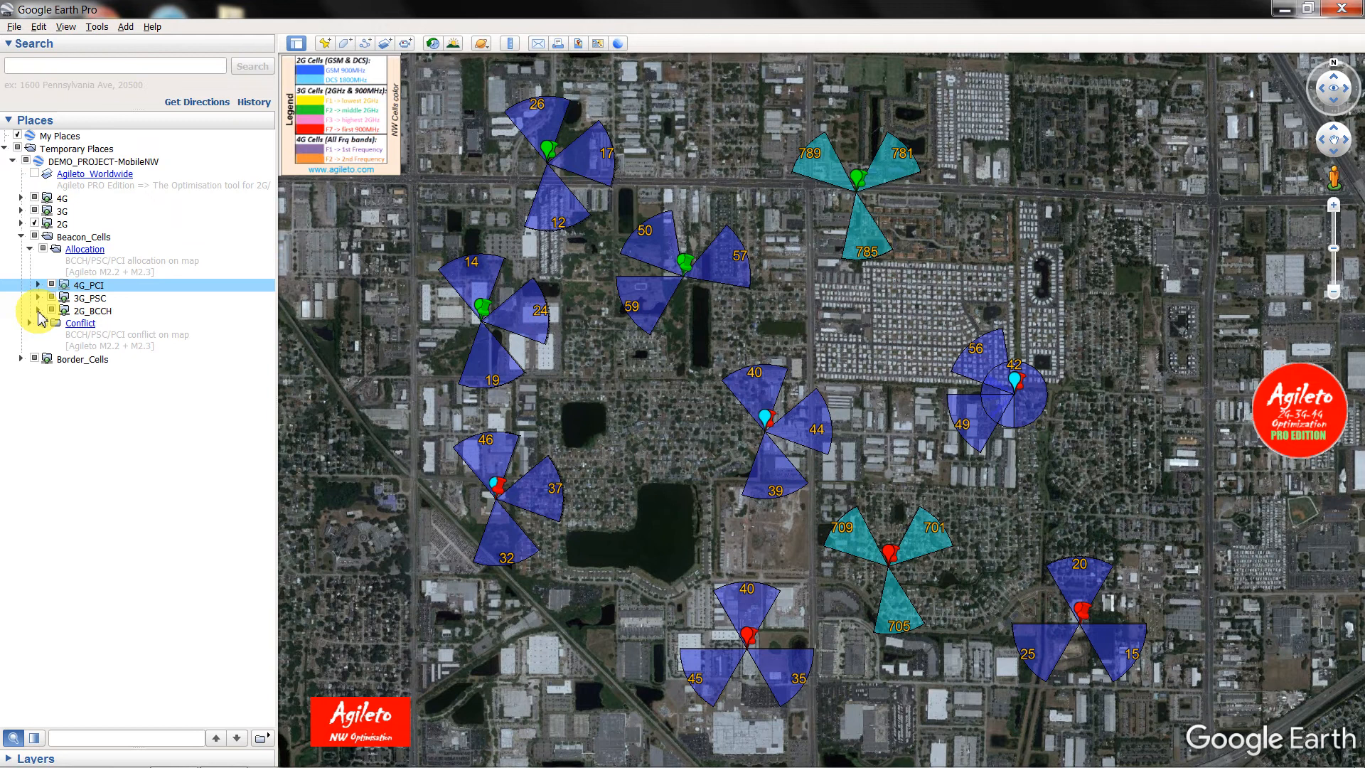
# - Expand the 2G_BCCH allocation layer and review its DCS1800 and GSM900 folders
pyautogui.click(38, 311)
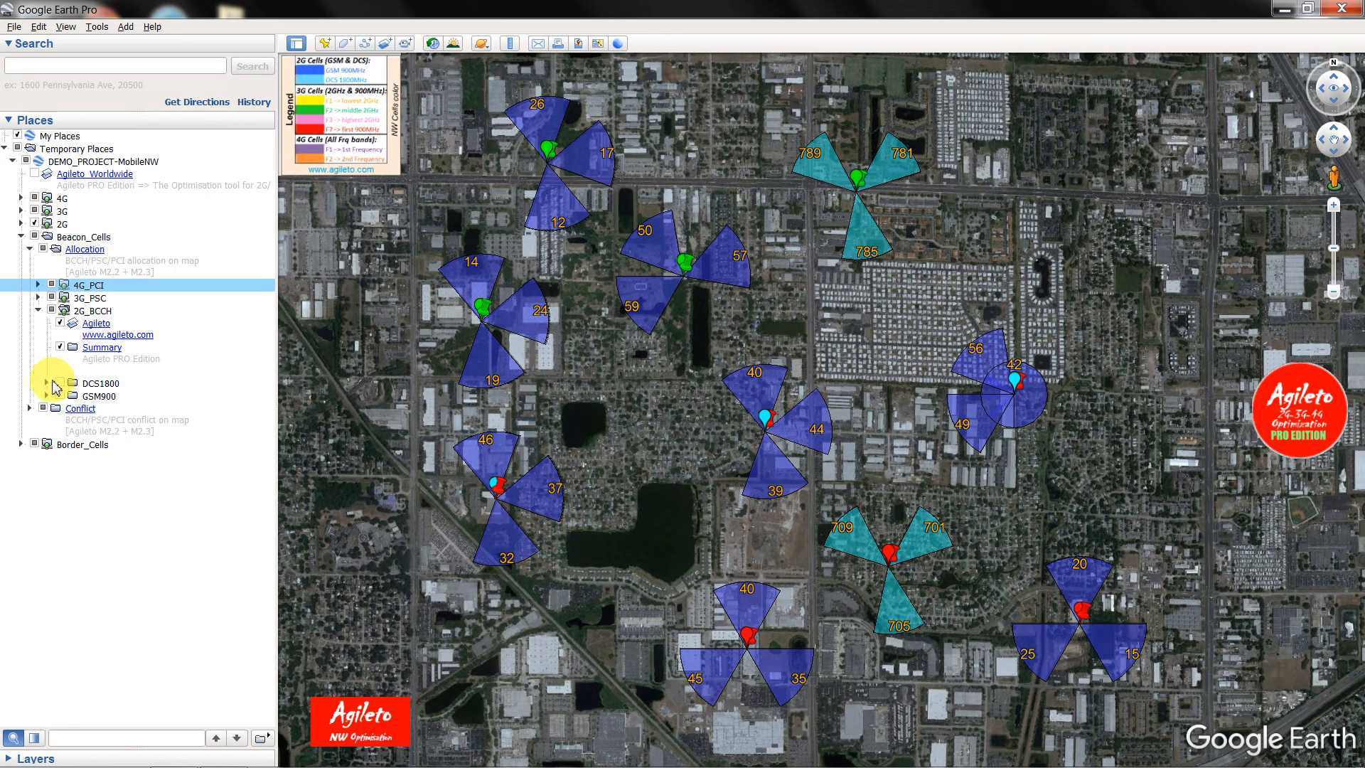
pyautogui.click(87, 310)
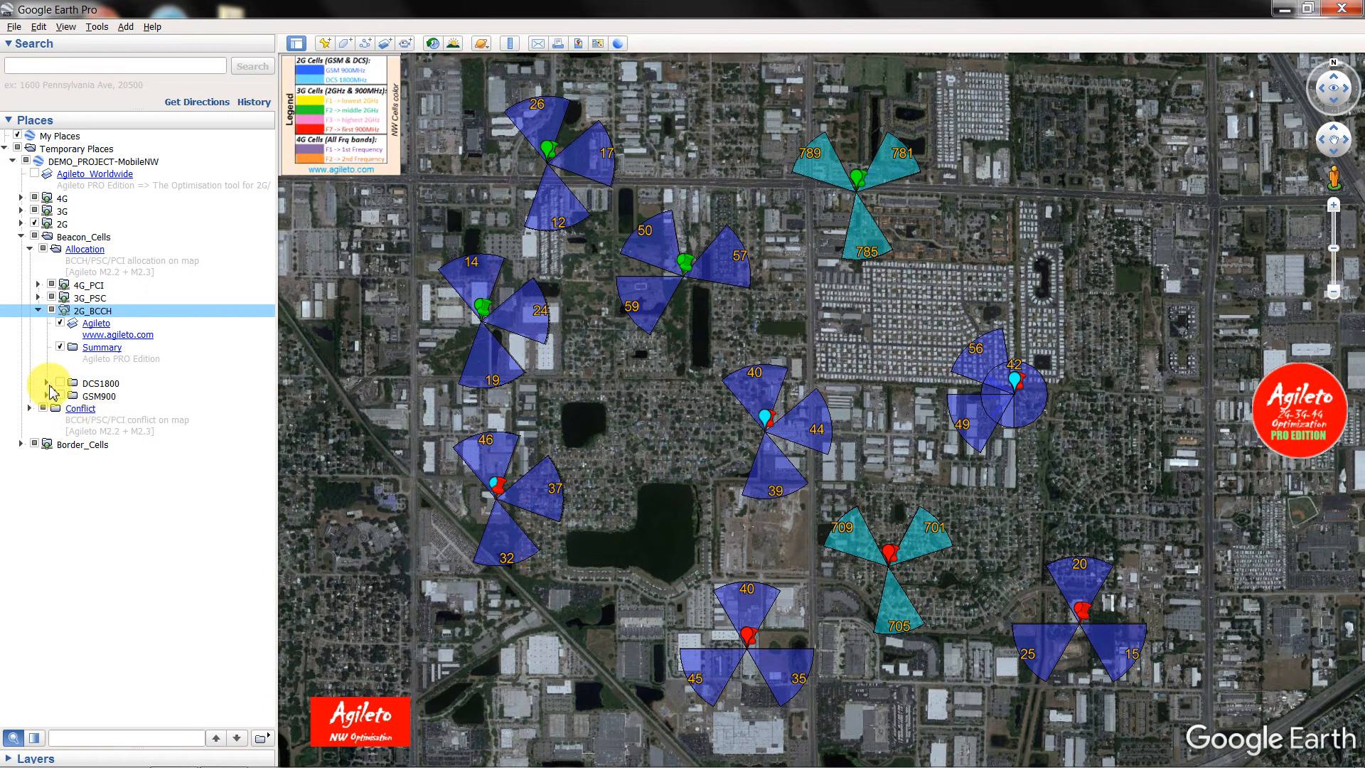
pyautogui.click(94, 383)
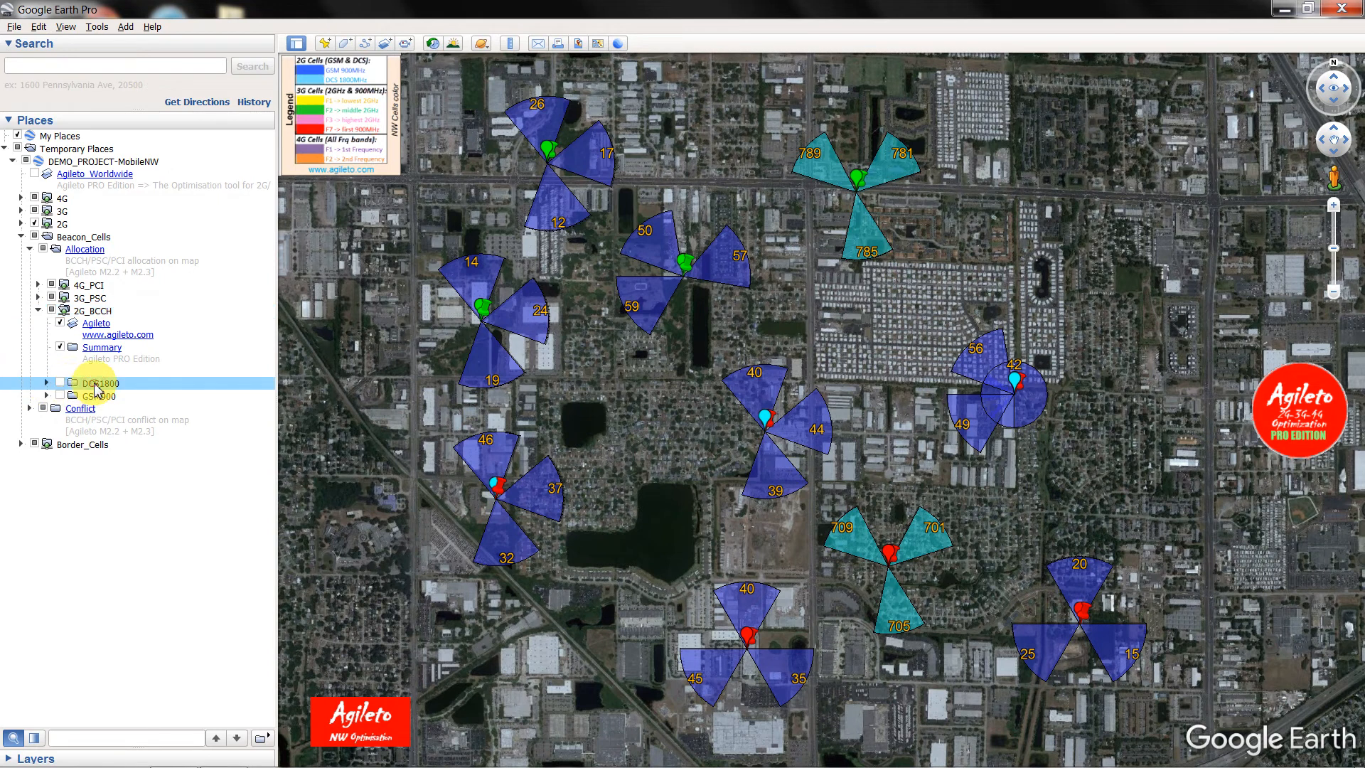
pyautogui.click(91, 397)
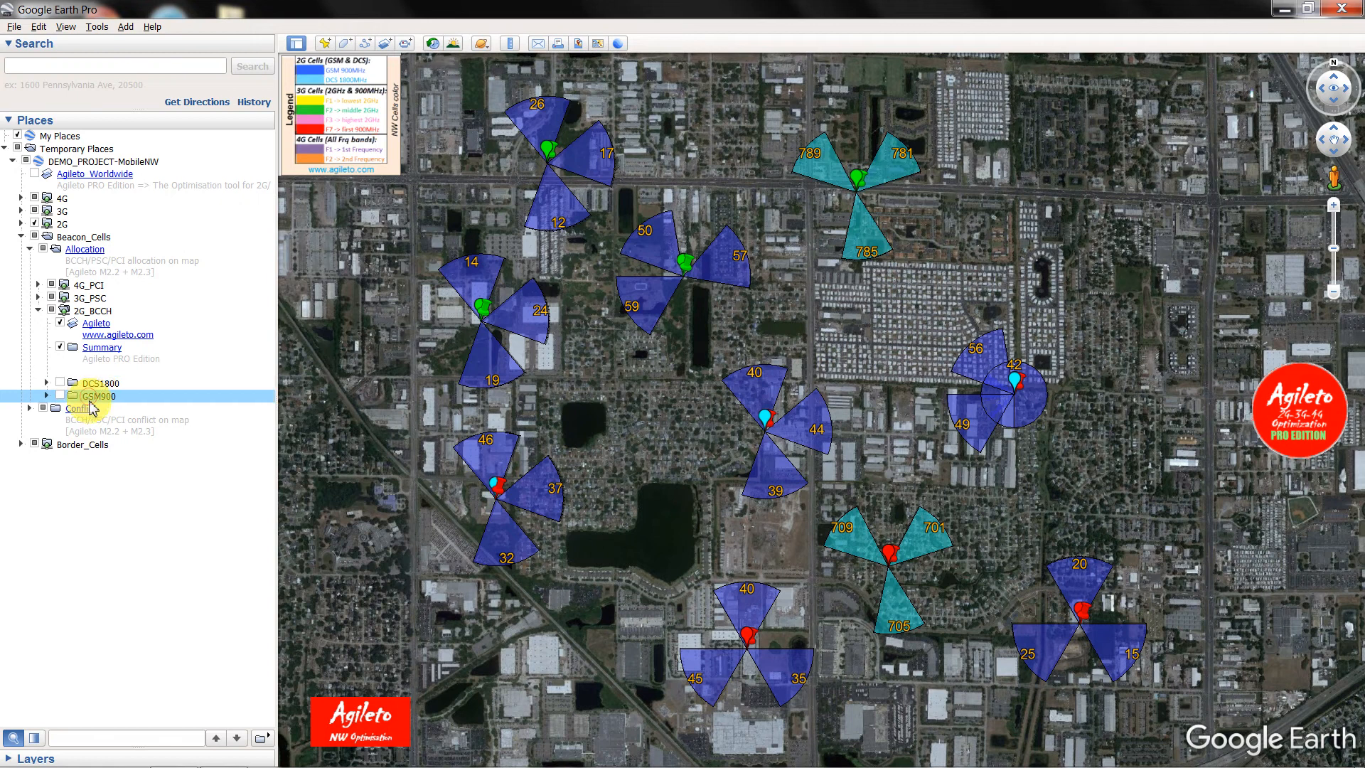
# - Examine the BCCH of the 2G cell labelled 44 near the map centre and open the details of the cell labelled 57
pyautogui.click(799, 432)
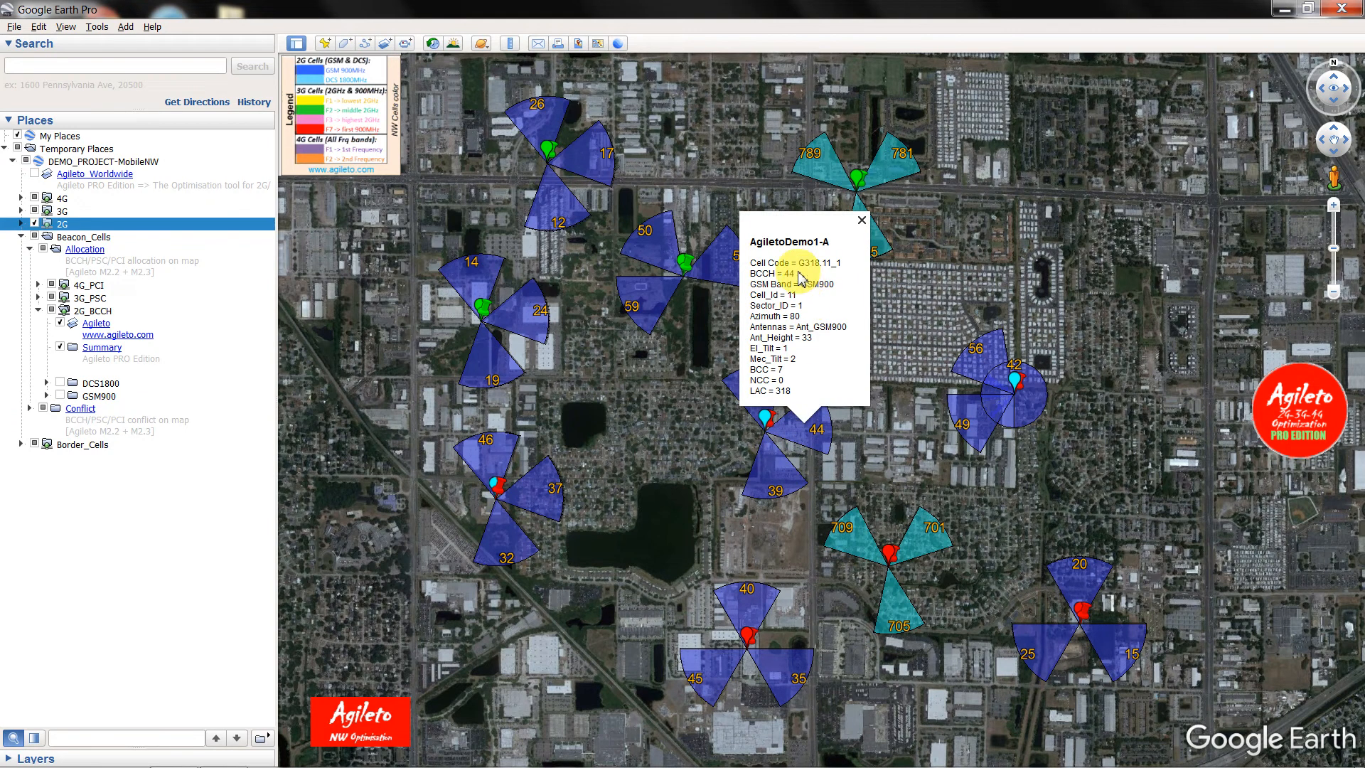
pyautogui.moveTo(797, 273); pyautogui.dragTo(736, 269)
pyautogui.click(737, 270)
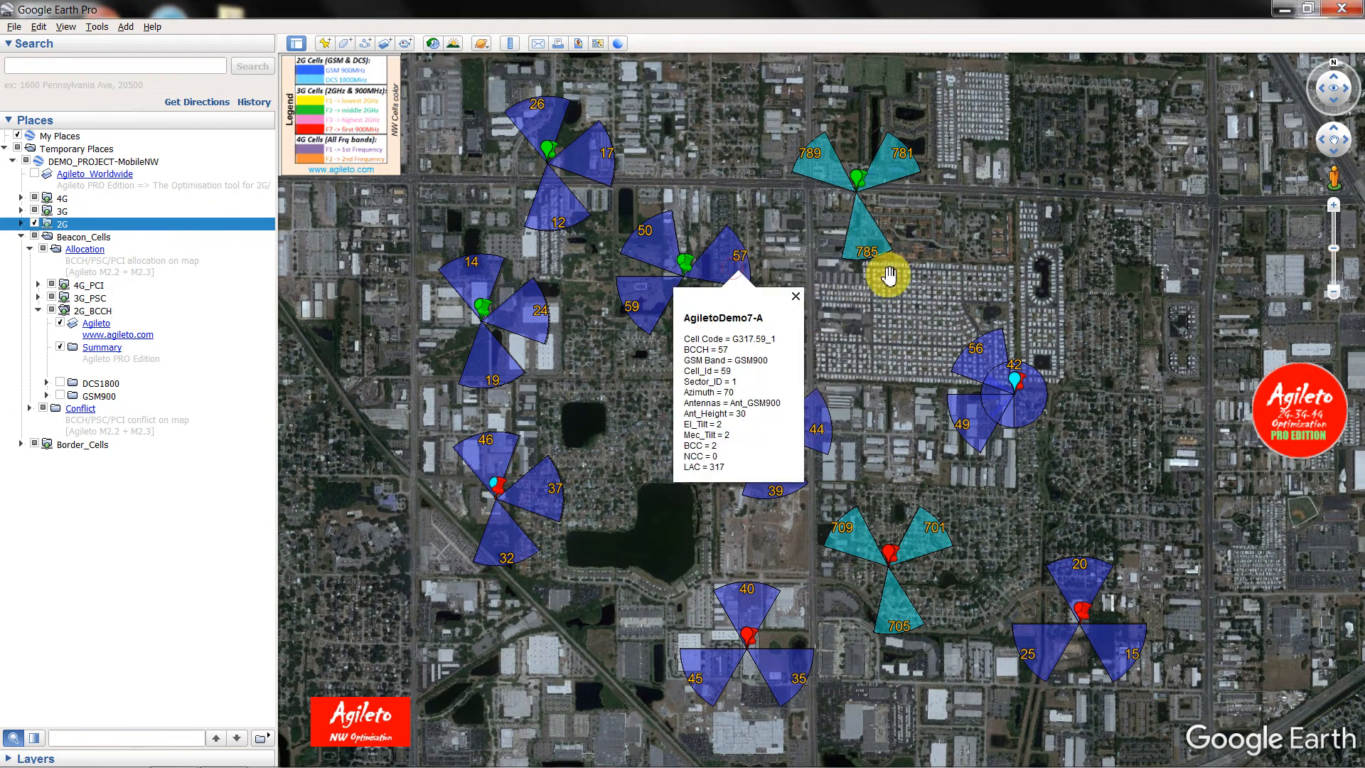
# - Display the GSM900 folder of the 2G_BCCH allocation layer and review the details of the DCS1800 cell labelled 785
pyautogui.click(100, 384)
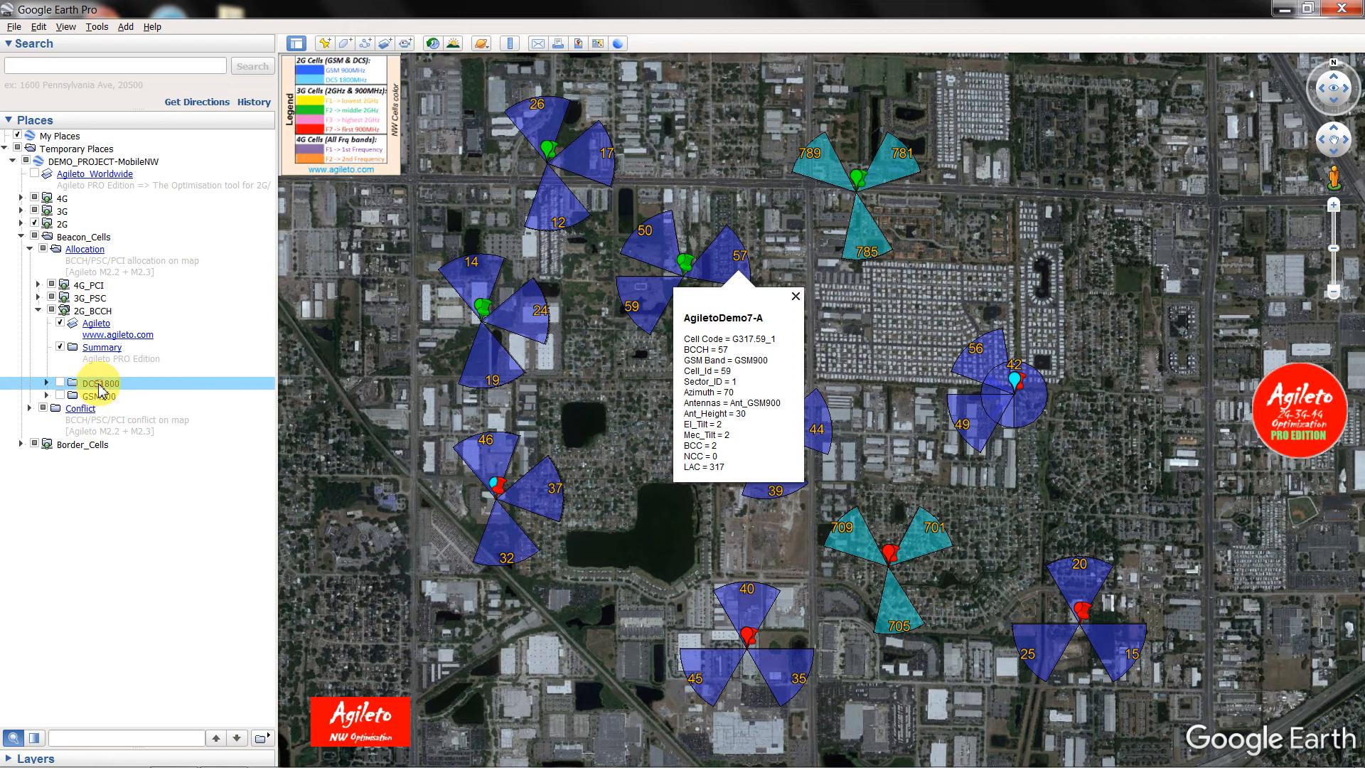
pyautogui.click(858, 236)
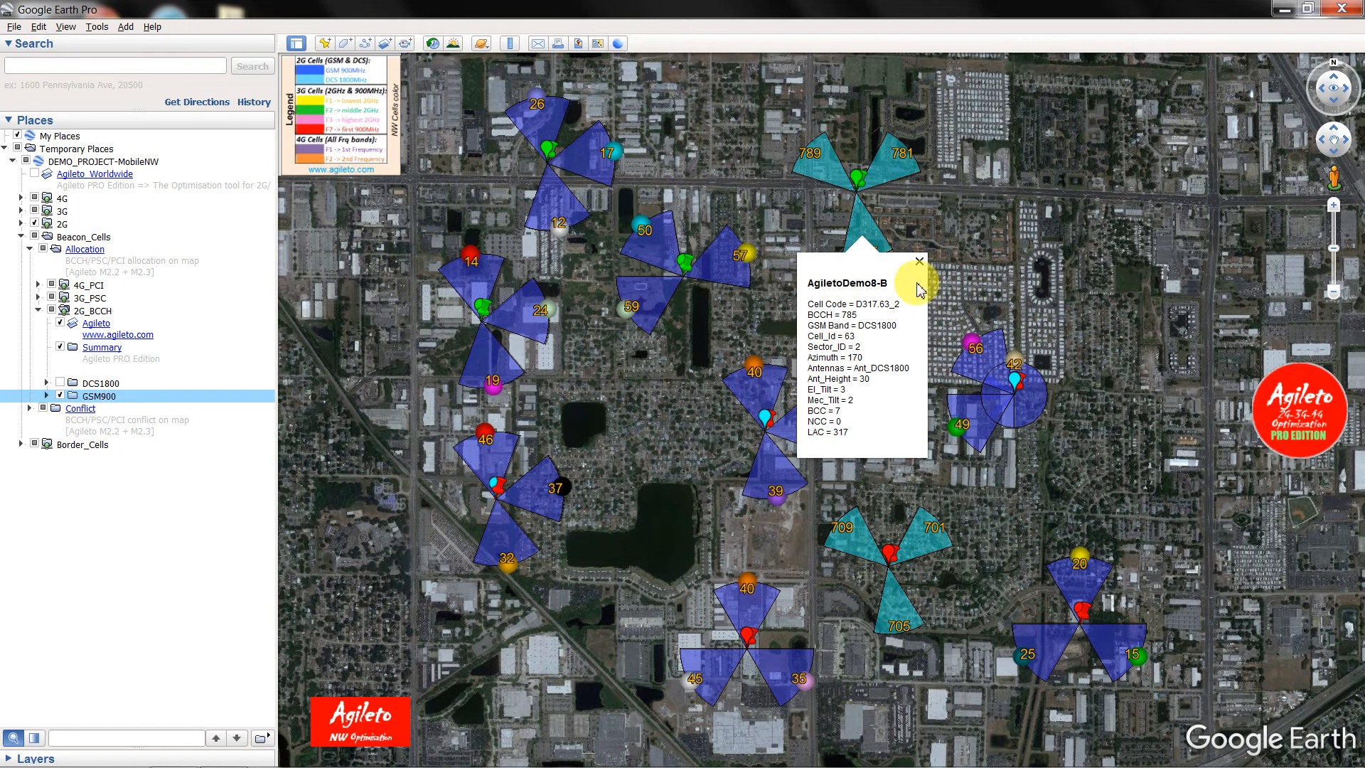
pyautogui.click(988, 283)
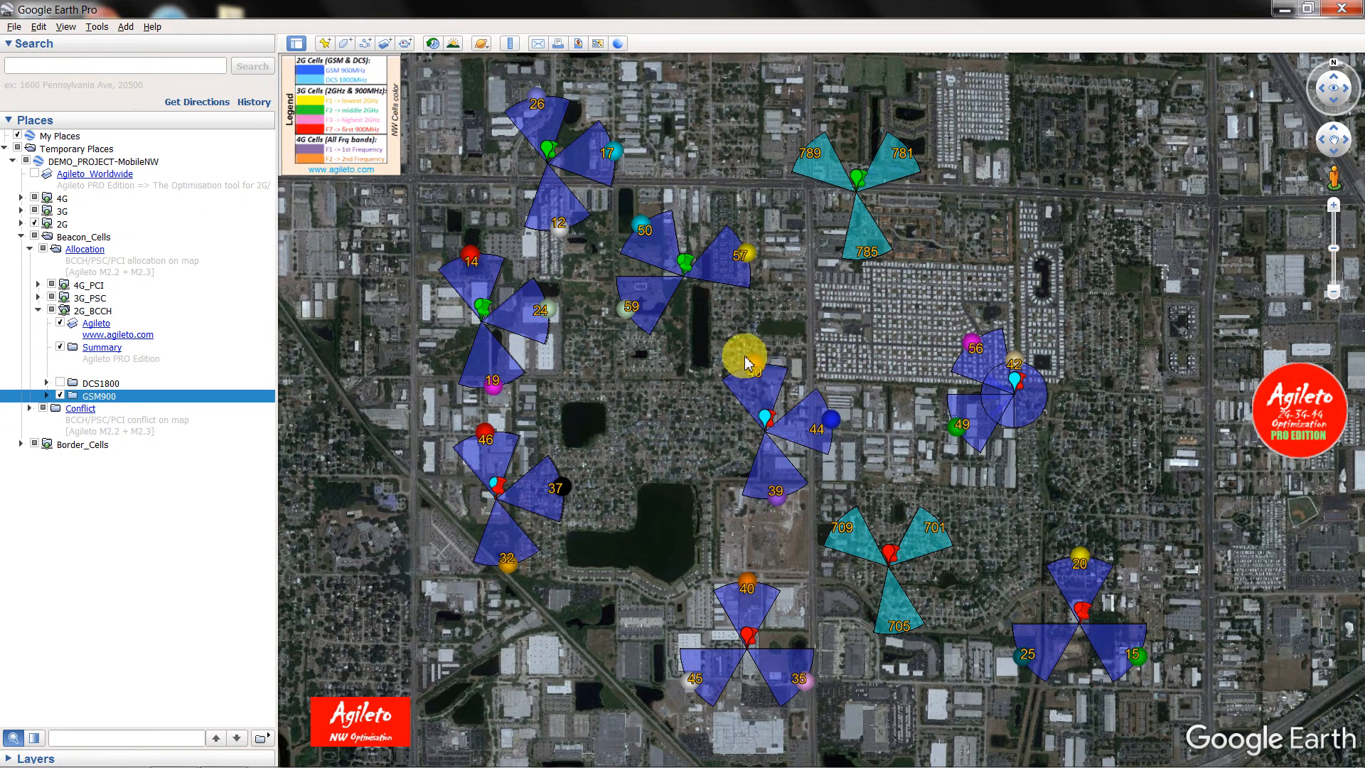
# - Inspect the coloured BCCH allocation markers of the cells labelled 44, 39 and 57, reading each cell name and BCCH
pyautogui.click(833, 425)
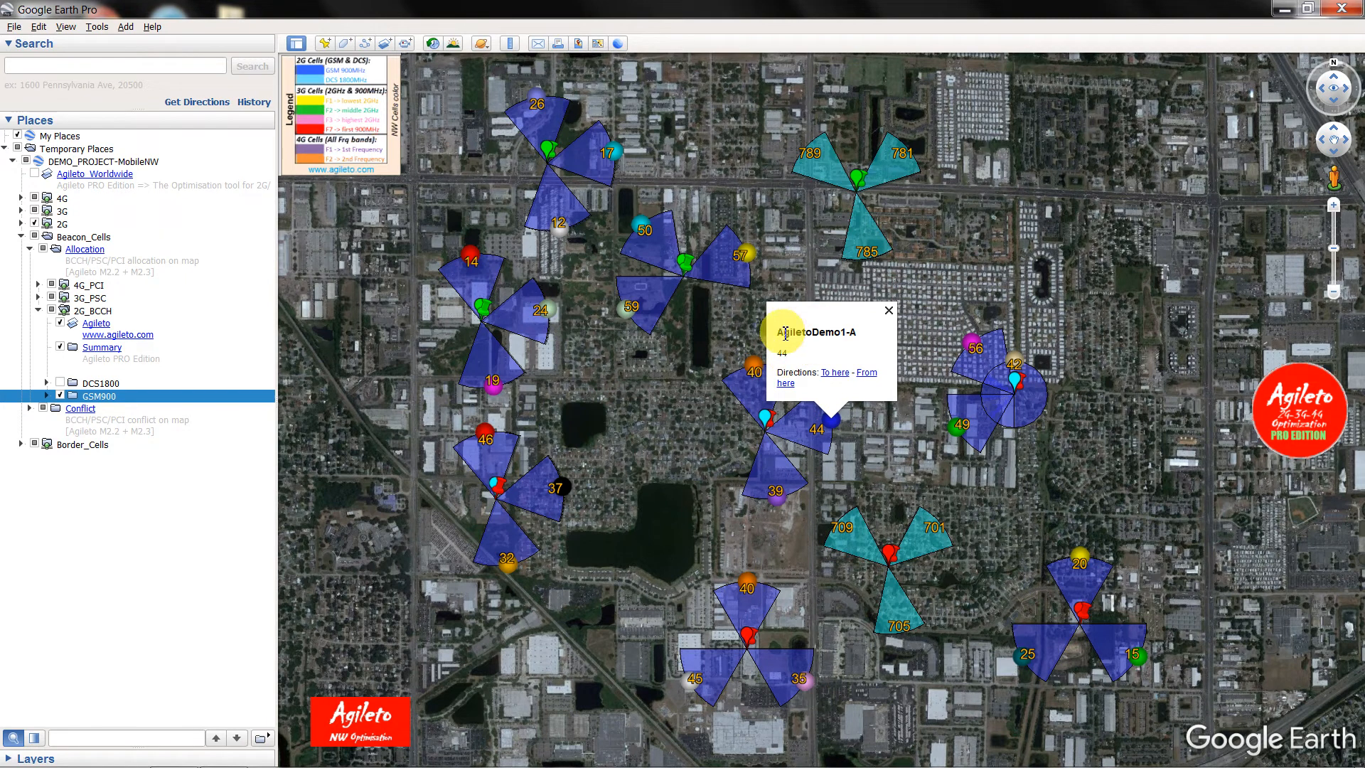
pyautogui.moveTo(777, 332); pyautogui.dragTo(872, 333)
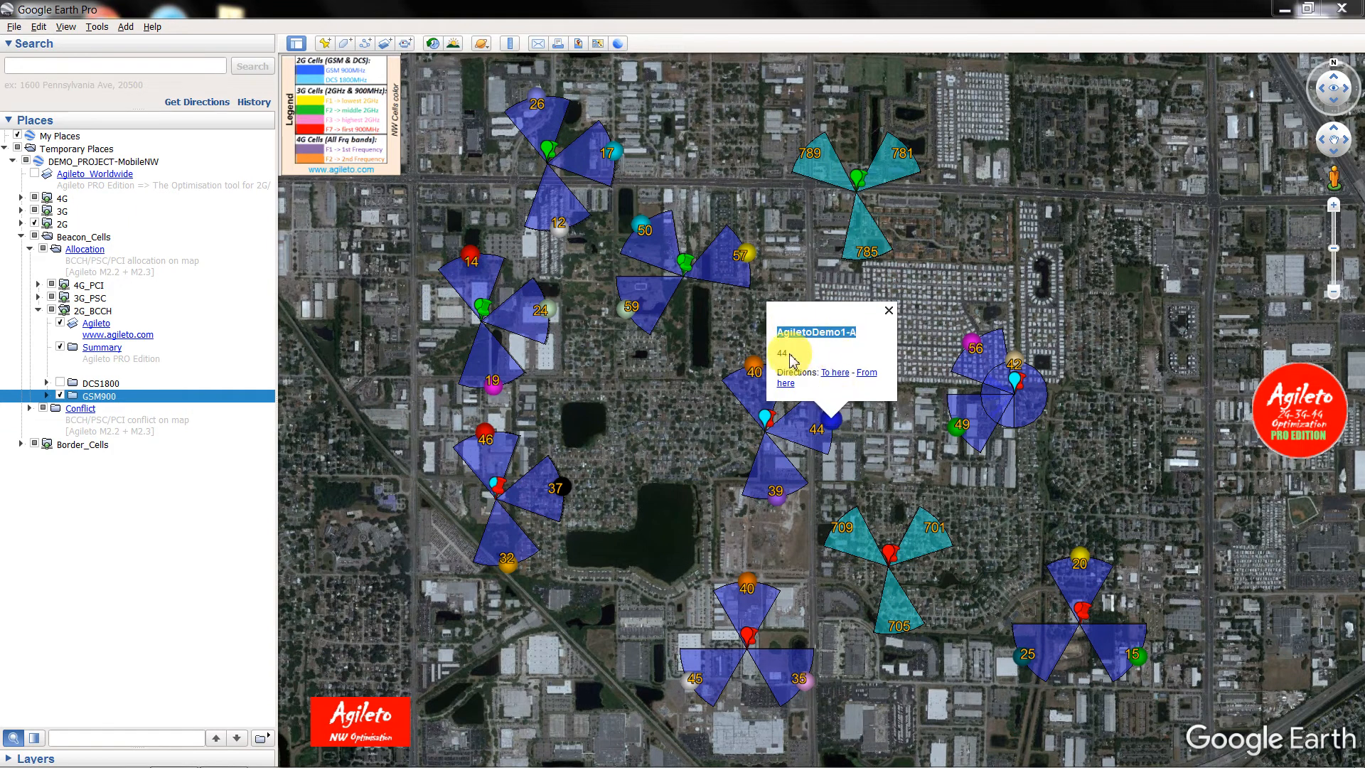
pyautogui.moveTo(788, 354); pyautogui.dragTo(778, 355)
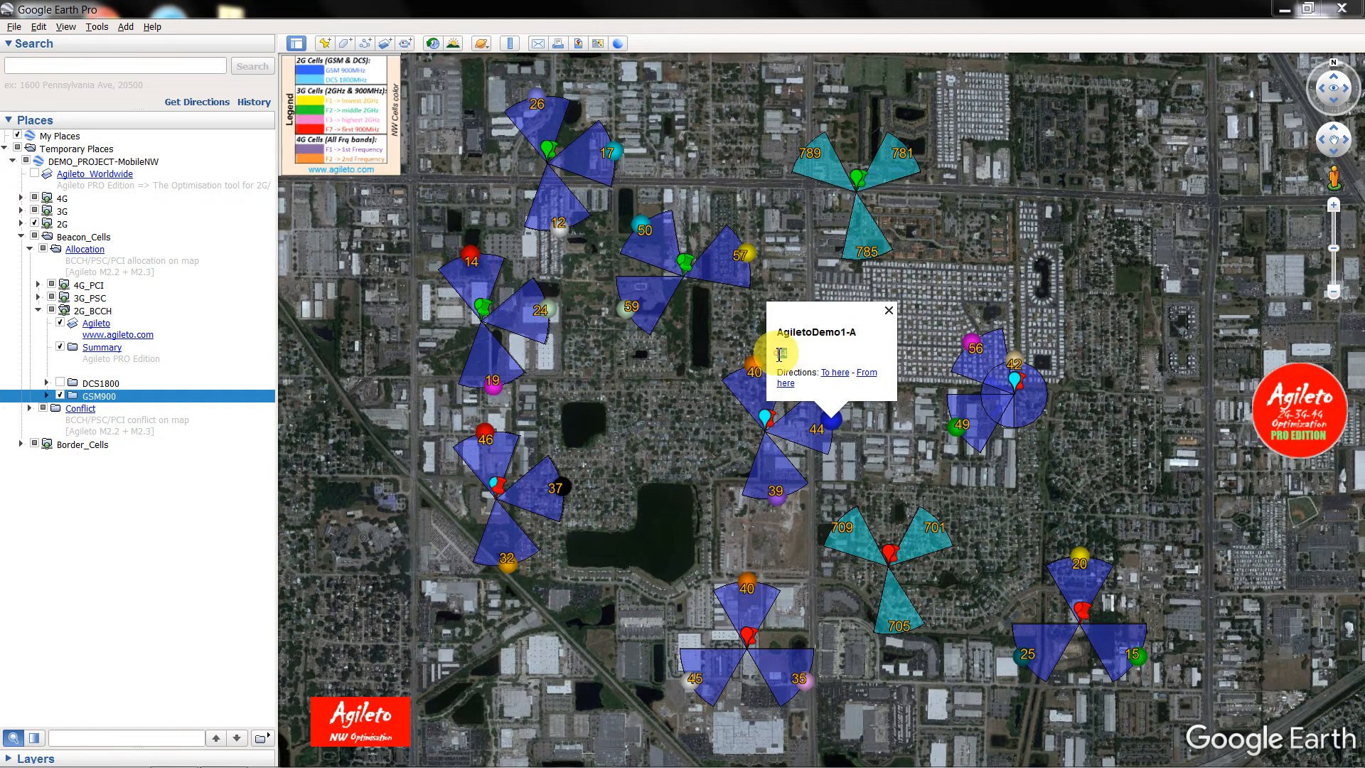
pyautogui.click(778, 507)
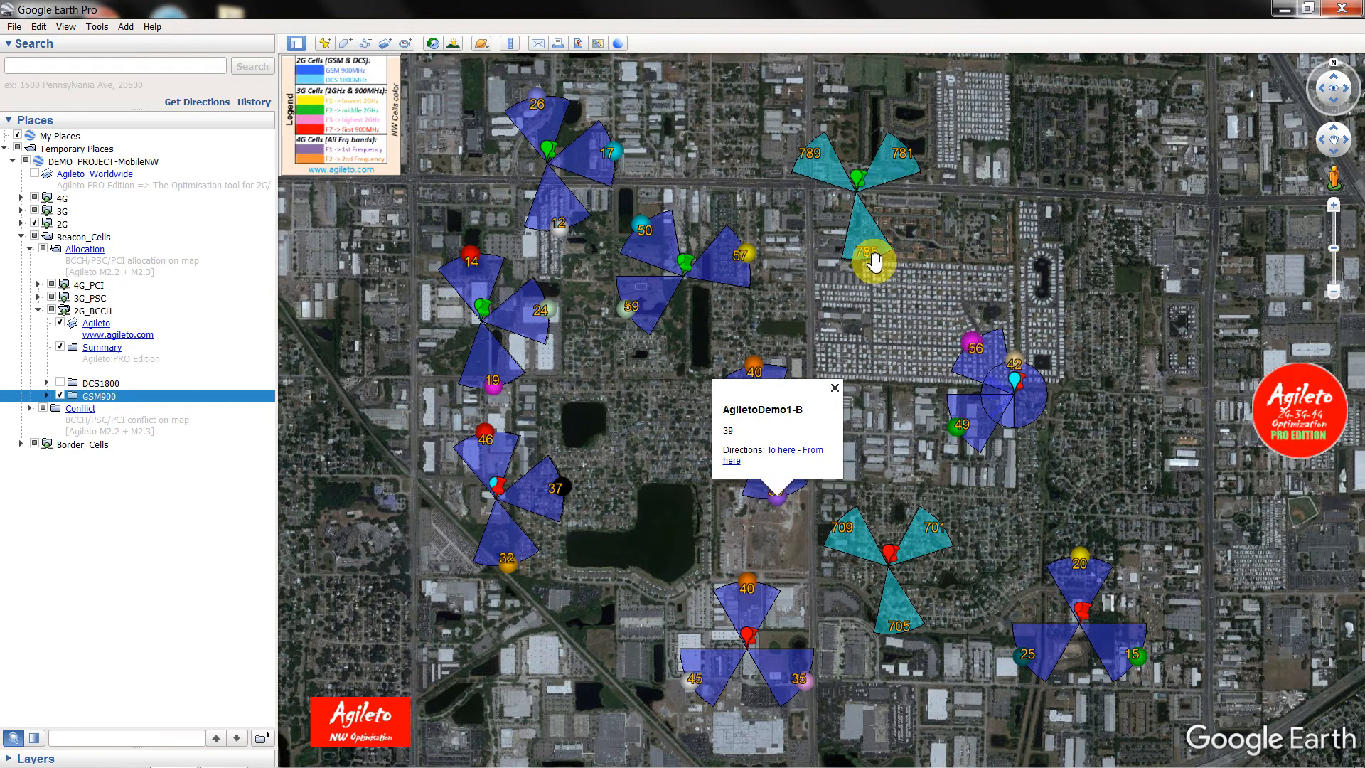
pyautogui.click(746, 260)
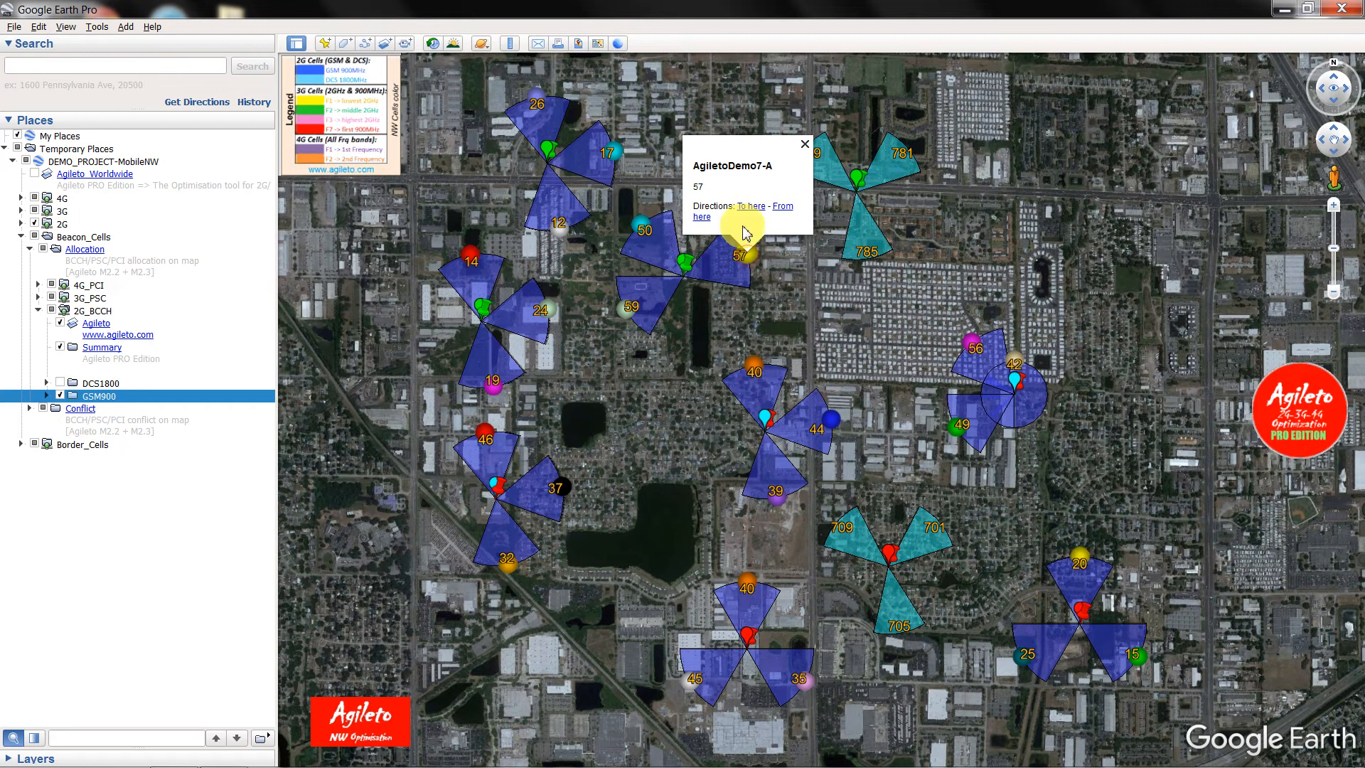
pyautogui.click(802, 355)
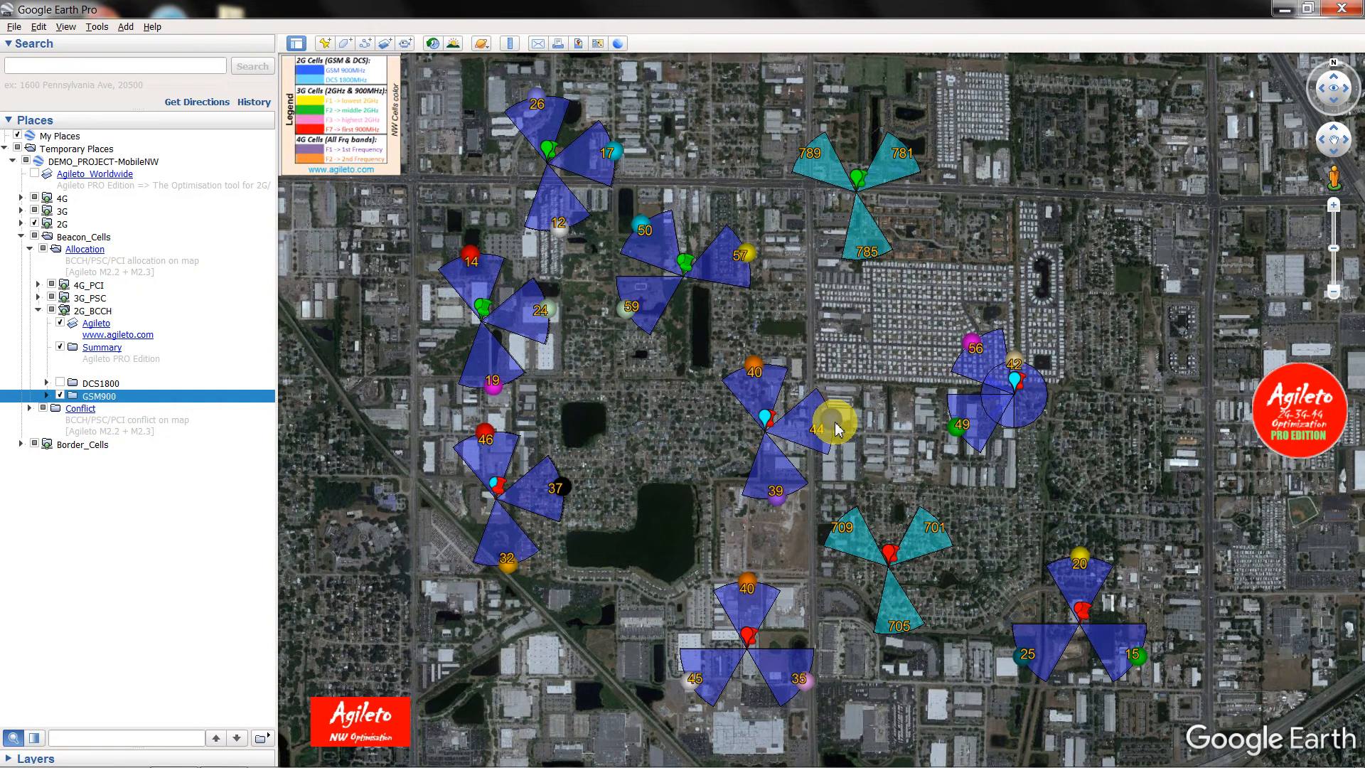
# - Expand the Conflict folder down to 2G_BCCH and GSM900, and display its BCCH 40 conflict on the map
pyautogui.click(28, 408)
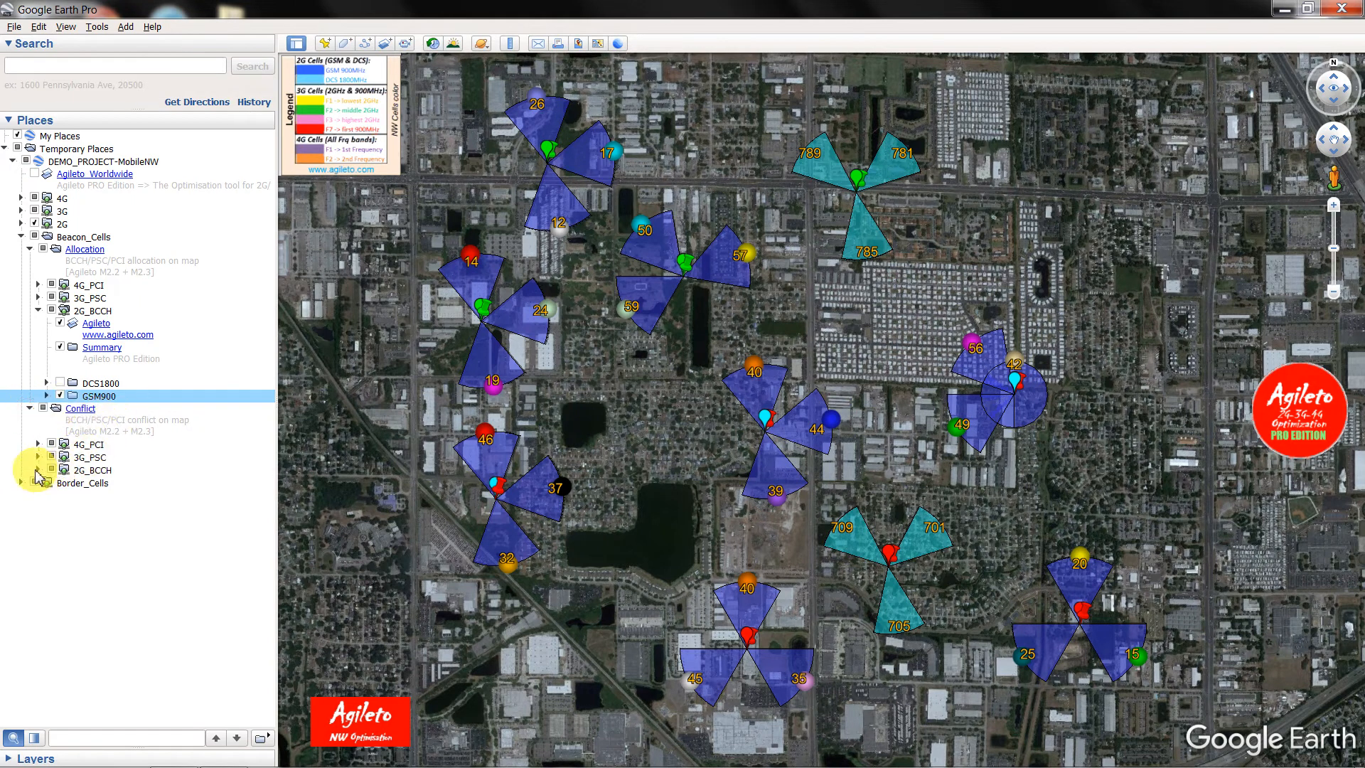
pyautogui.click(38, 470)
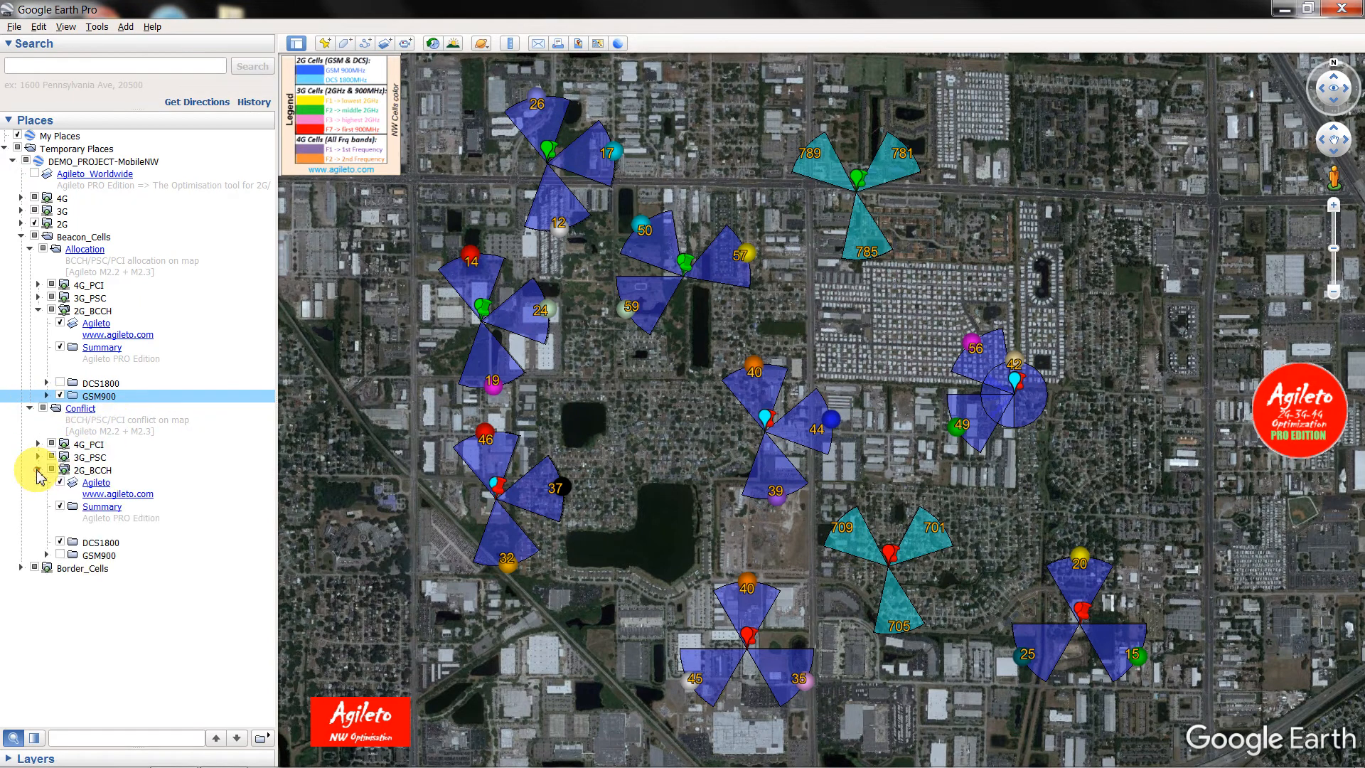
pyautogui.click(46, 556)
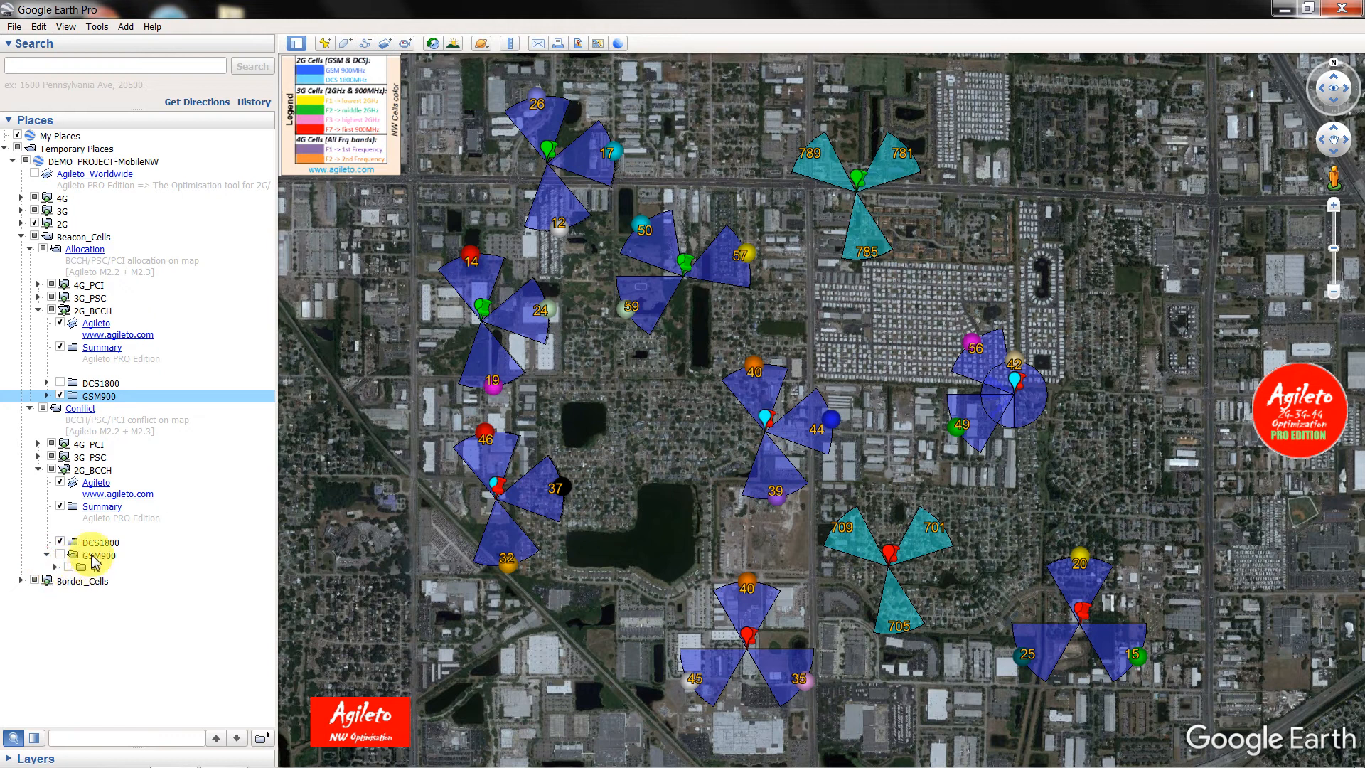
pyautogui.click(69, 569)
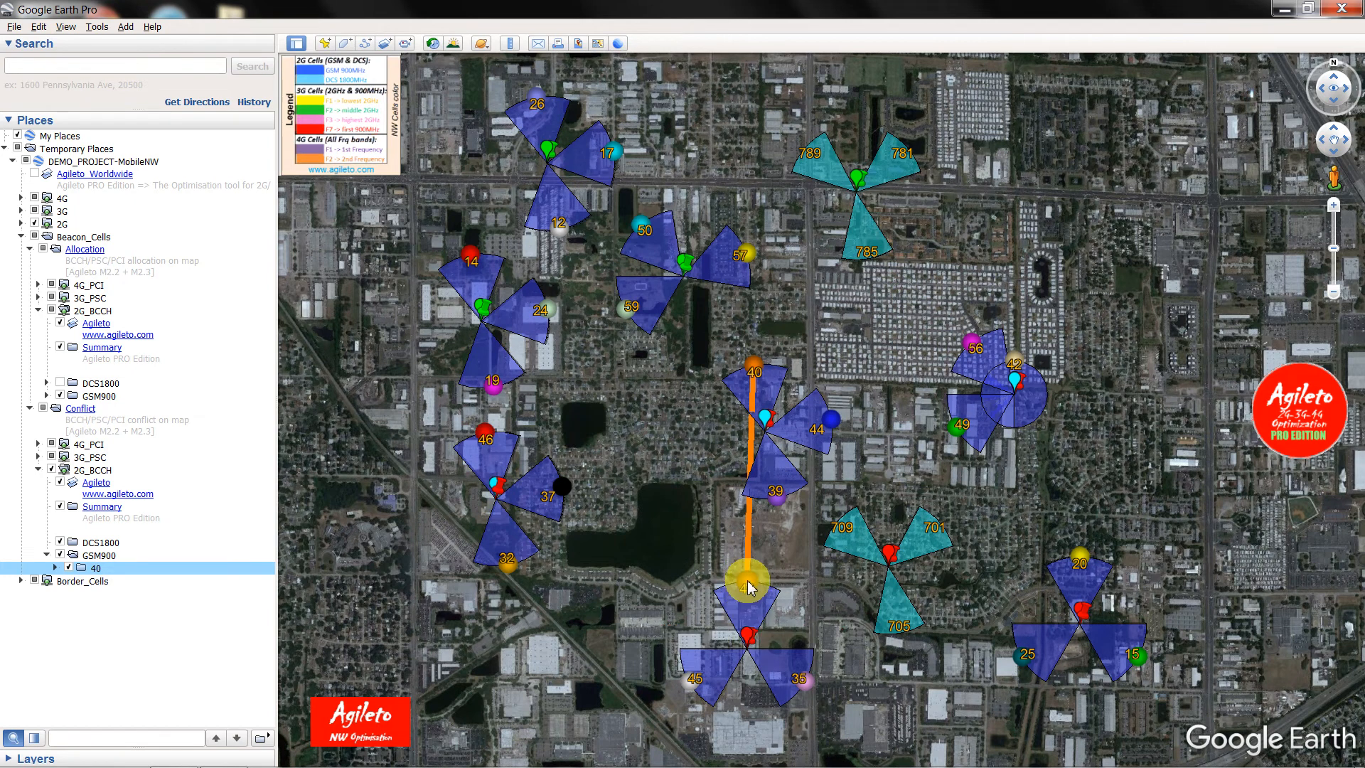
# - Open the details of the BCCH 40 conflict line and examine its cell name, BCCH and conflicting cell pair
pyautogui.click(747, 526)
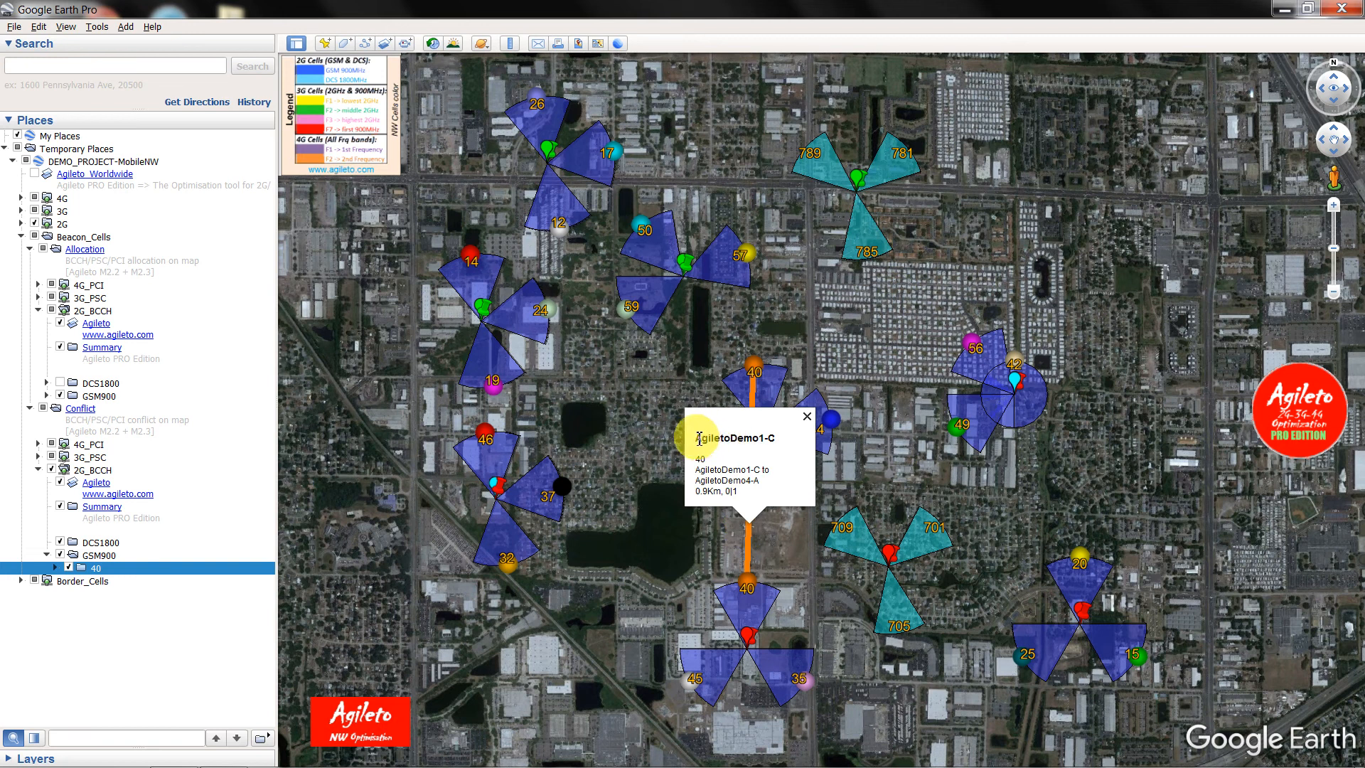
pyautogui.moveTo(699, 438); pyautogui.dragTo(791, 438)
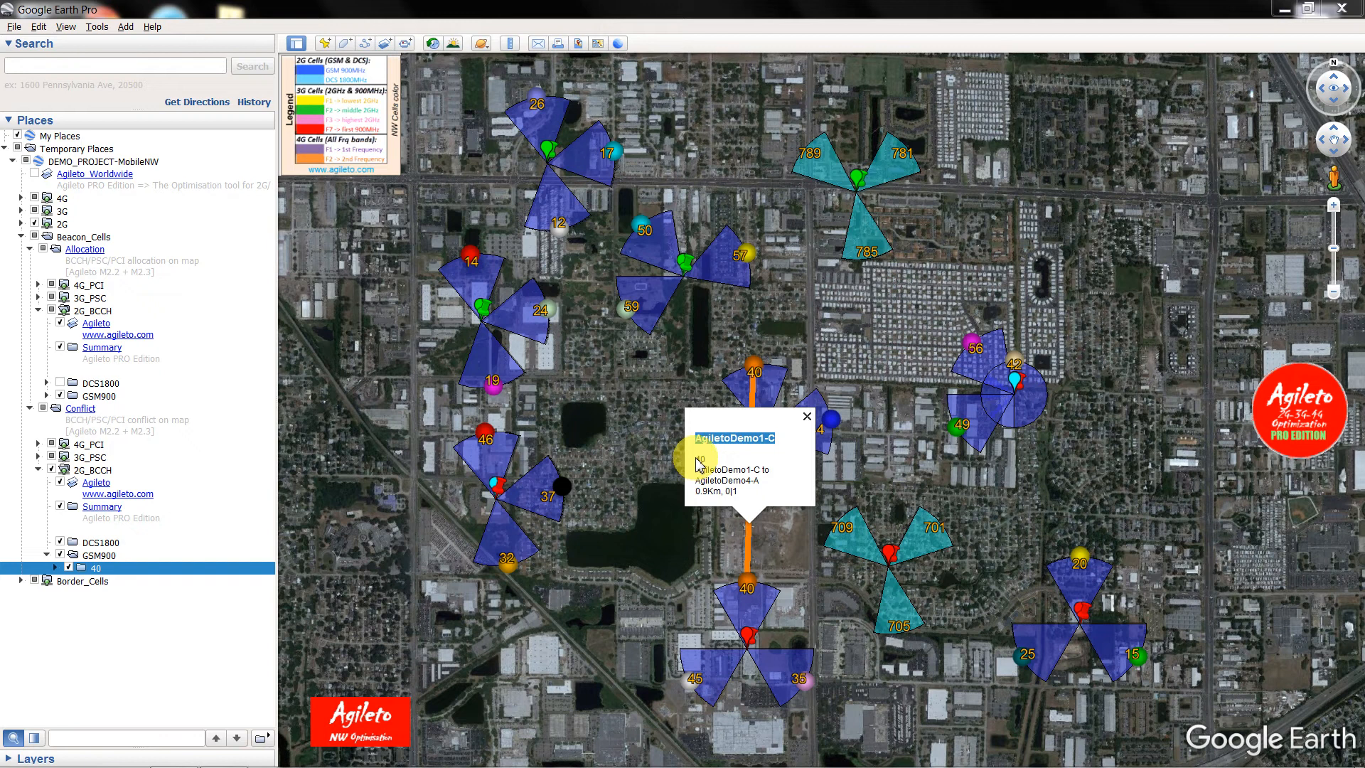
pyautogui.moveTo(709, 460); pyautogui.dragTo(691, 461)
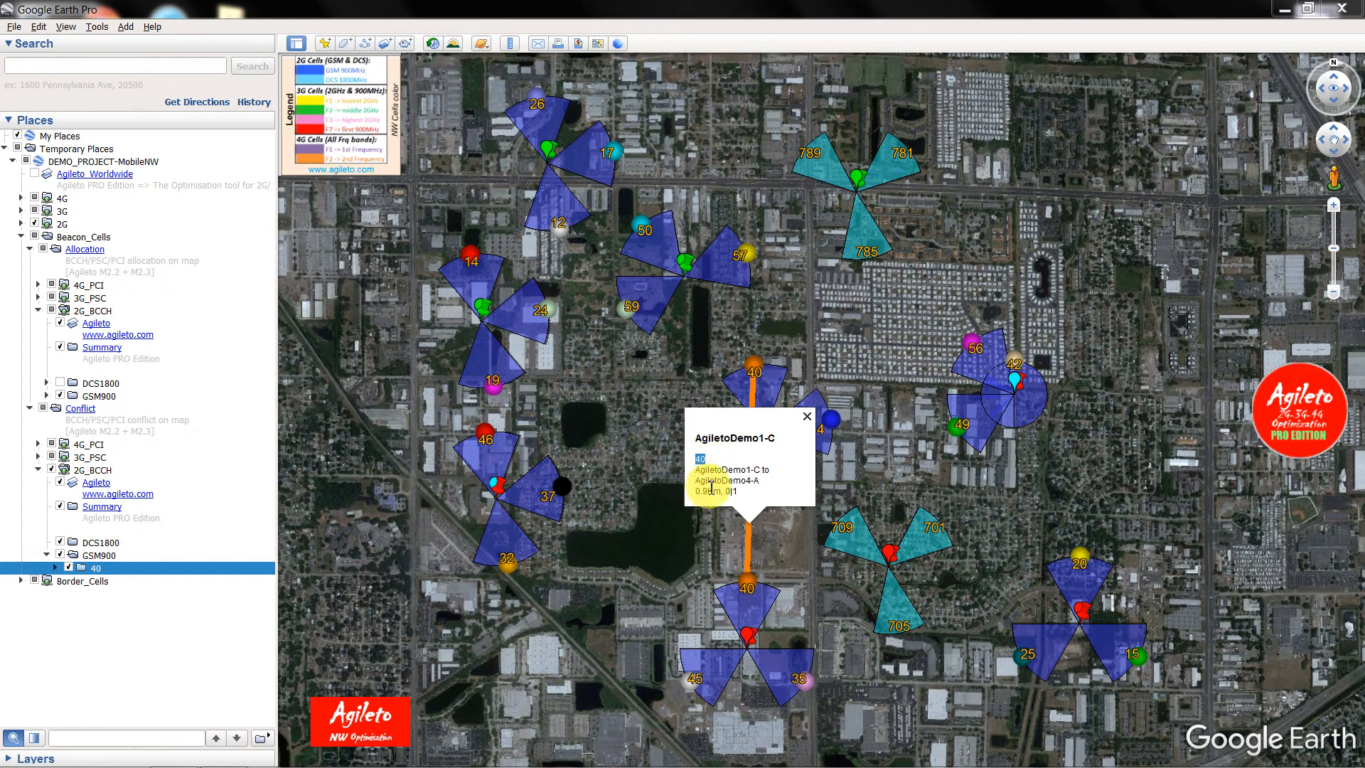
pyautogui.doubleClick(721, 470)
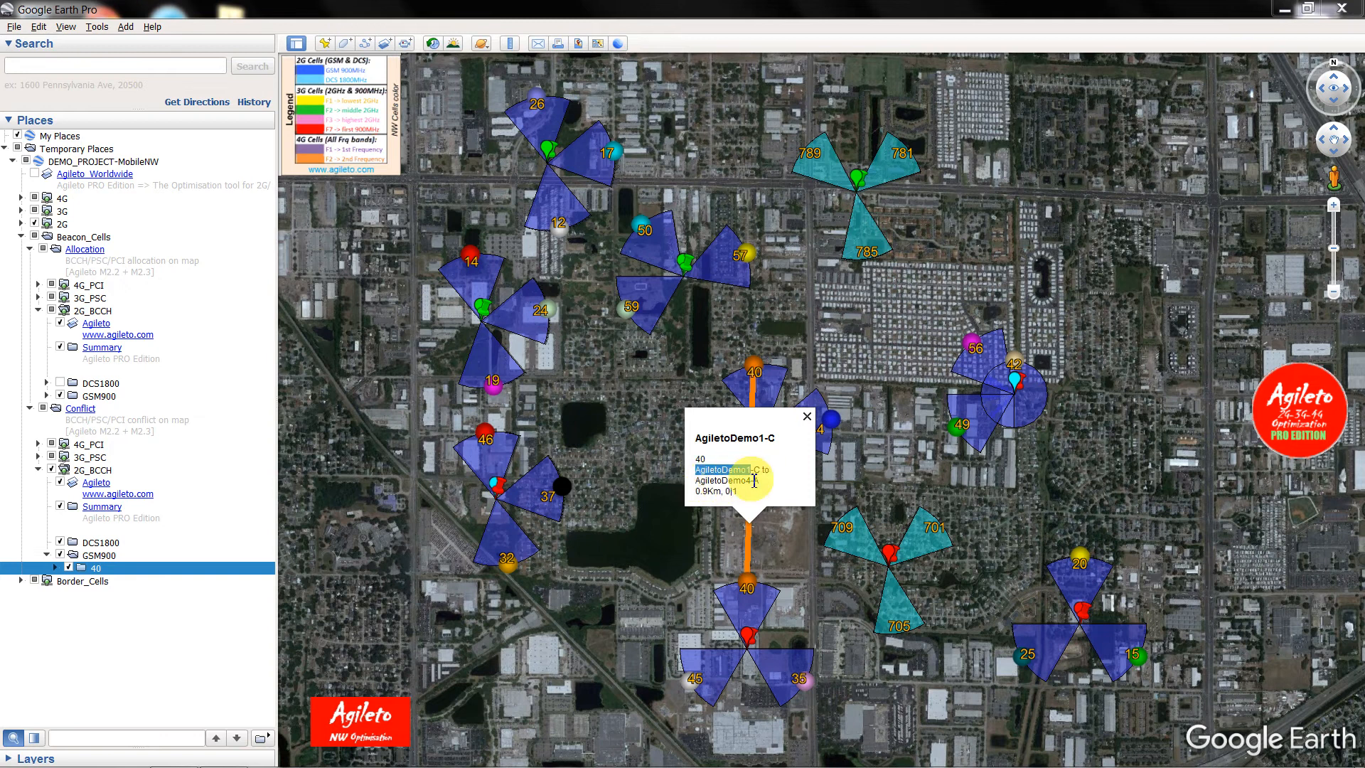
# - Compare the details of the two cells labelled 40 at the ends of the conflict line
pyautogui.click(774, 387)
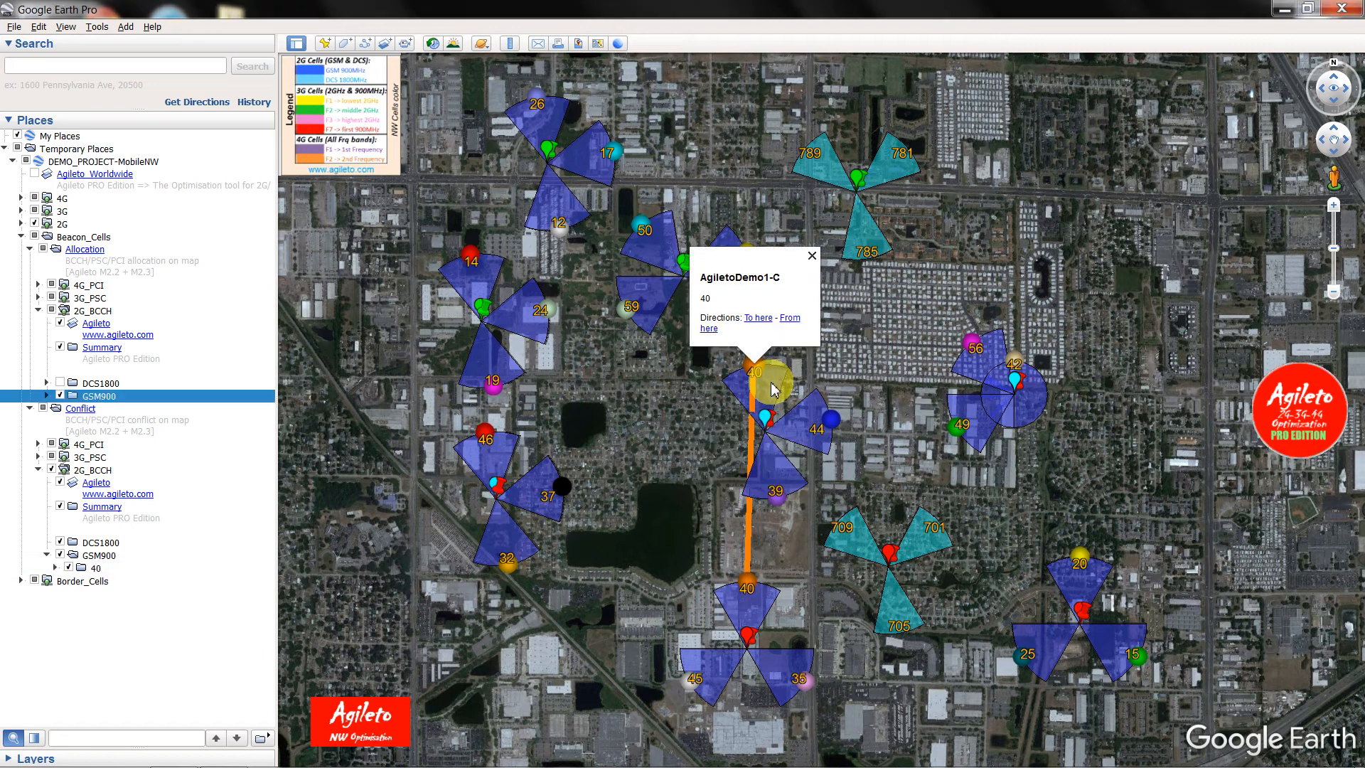
pyautogui.click(772, 389)
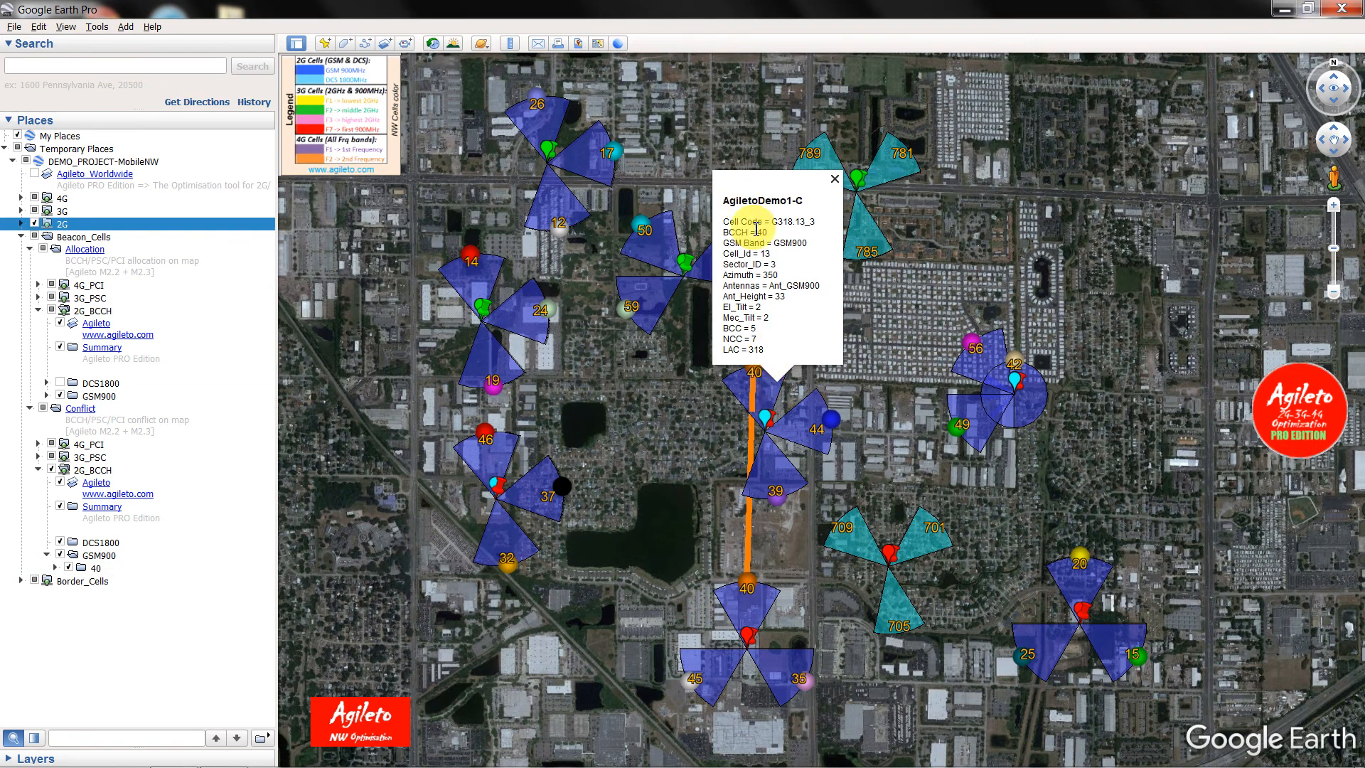
pyautogui.click(763, 601)
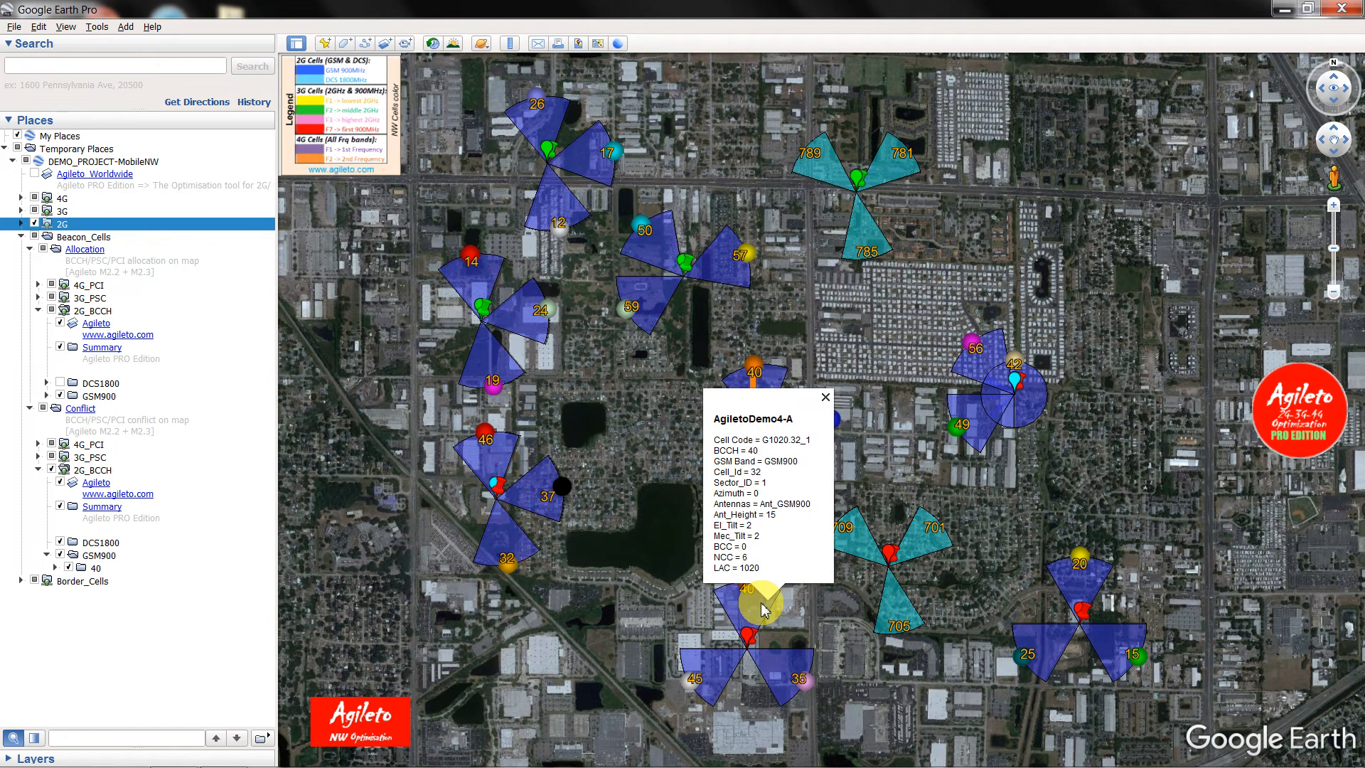
pyautogui.click(653, 532)
# - Check the distance given in the conflict line's details and recheck the parameters of both conflicting cells
pyautogui.click(752, 526)
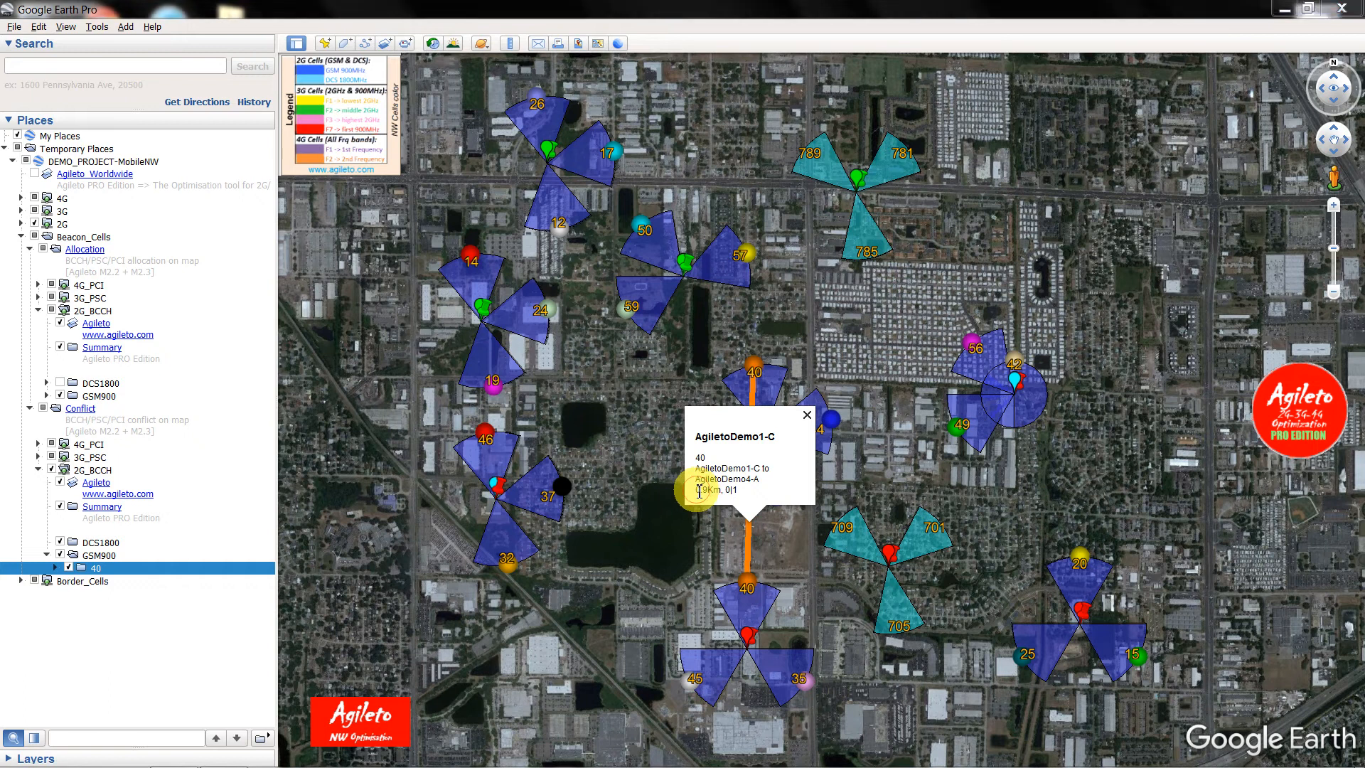
pyautogui.moveTo(696, 490); pyautogui.dragTo(726, 489)
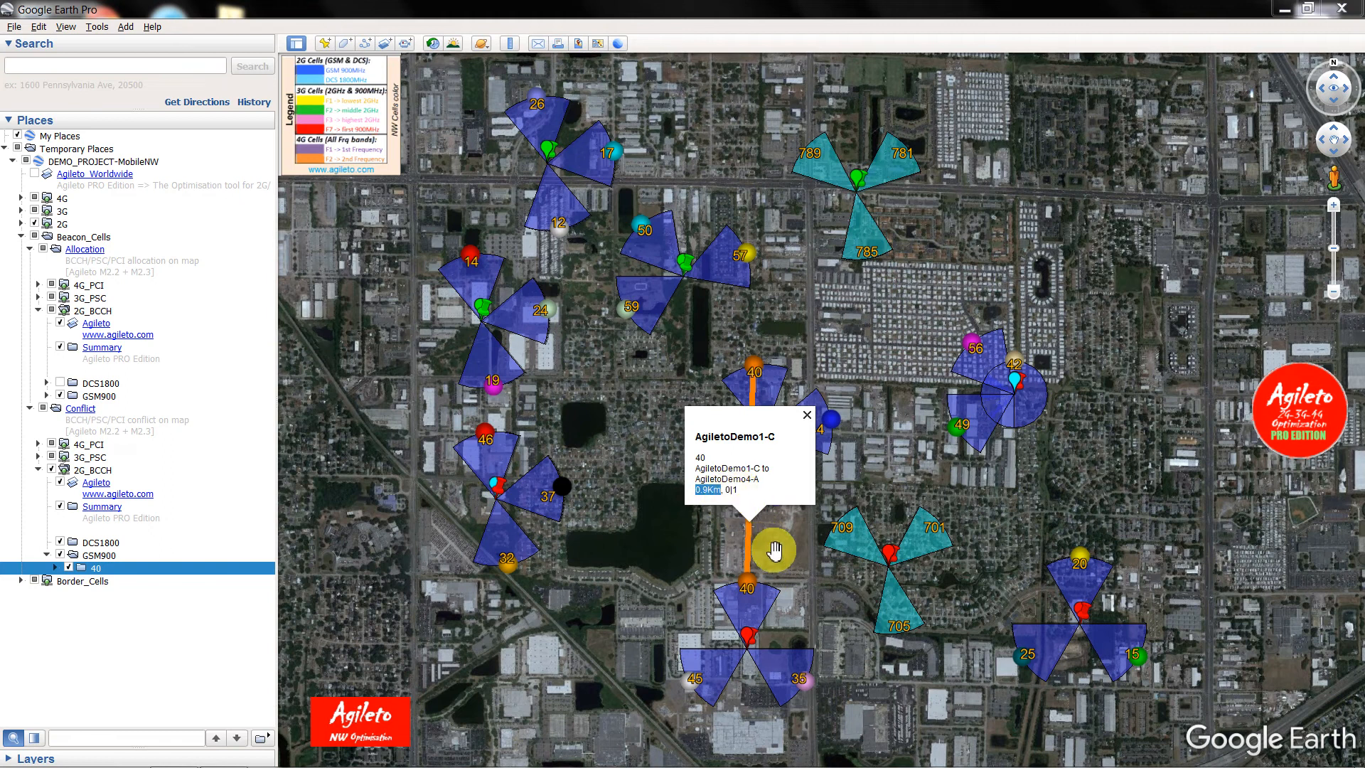
pyautogui.click(773, 395)
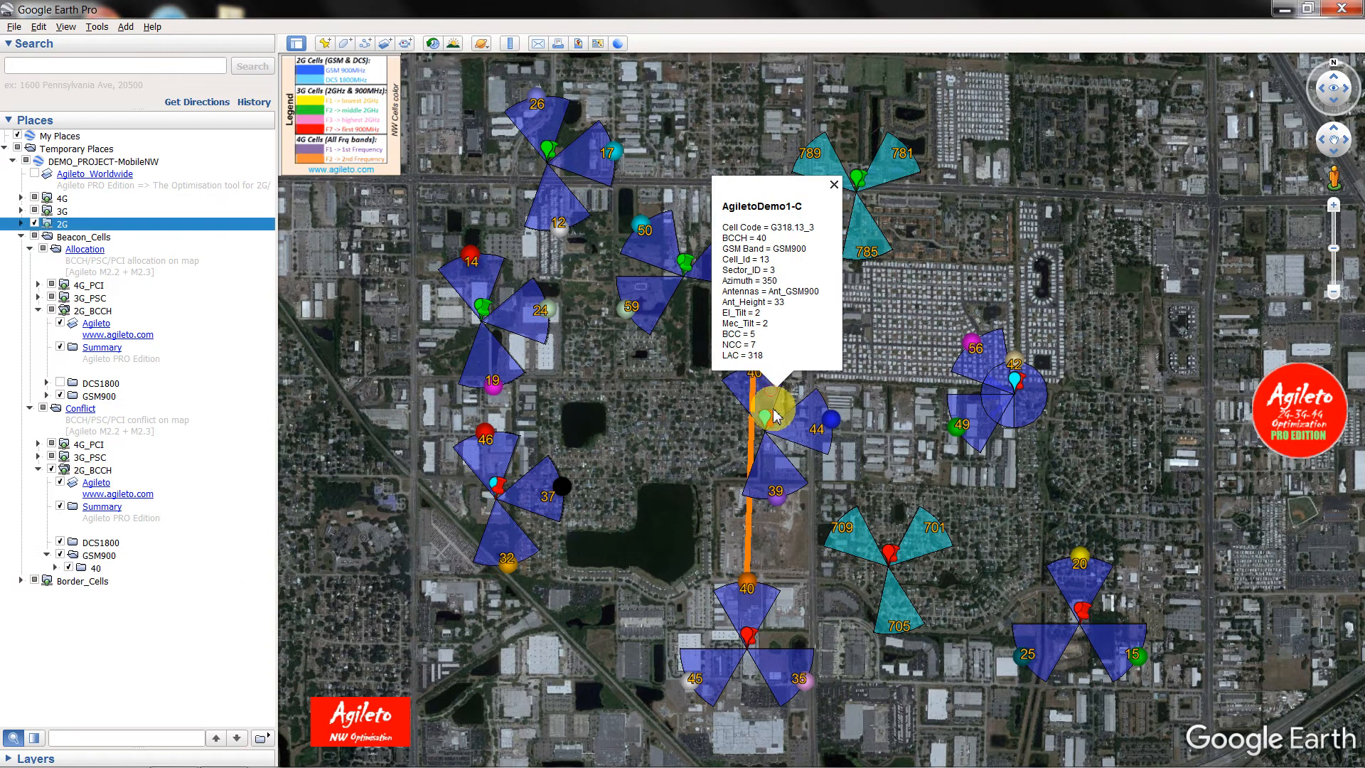
pyautogui.click(752, 621)
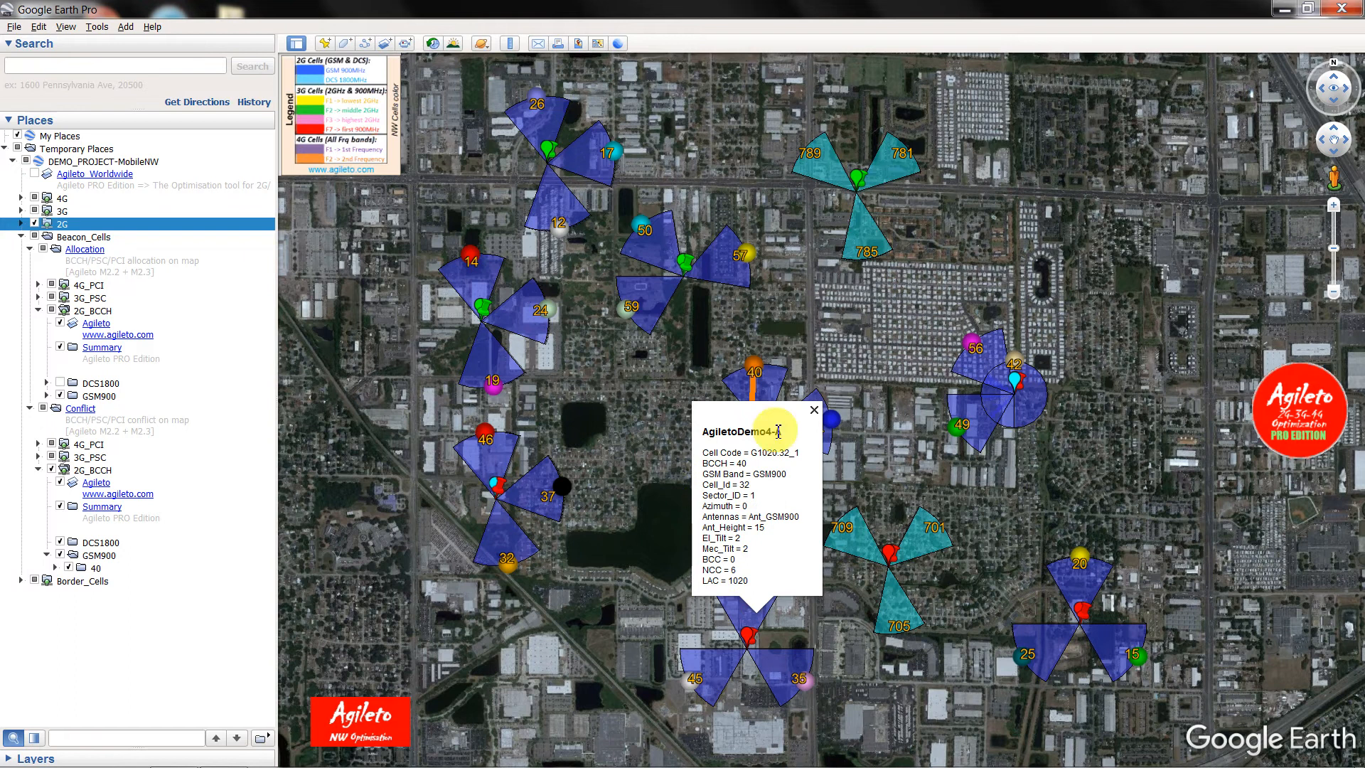
pyautogui.click(630, 445)
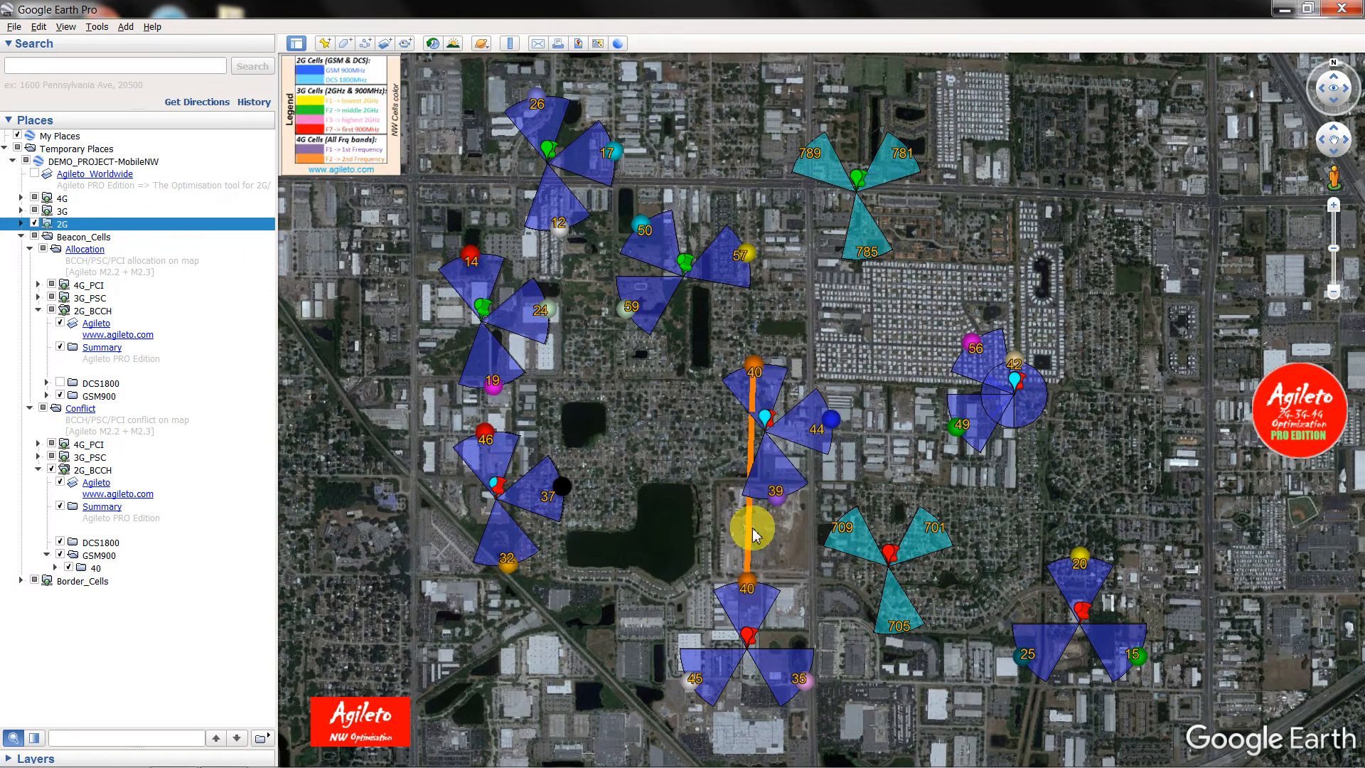
# - Display the DCS1800 BCCH allocation markers, and hide the whole 2G and Beacon_Cells folders after reviewing them
pyautogui.click(61, 384)
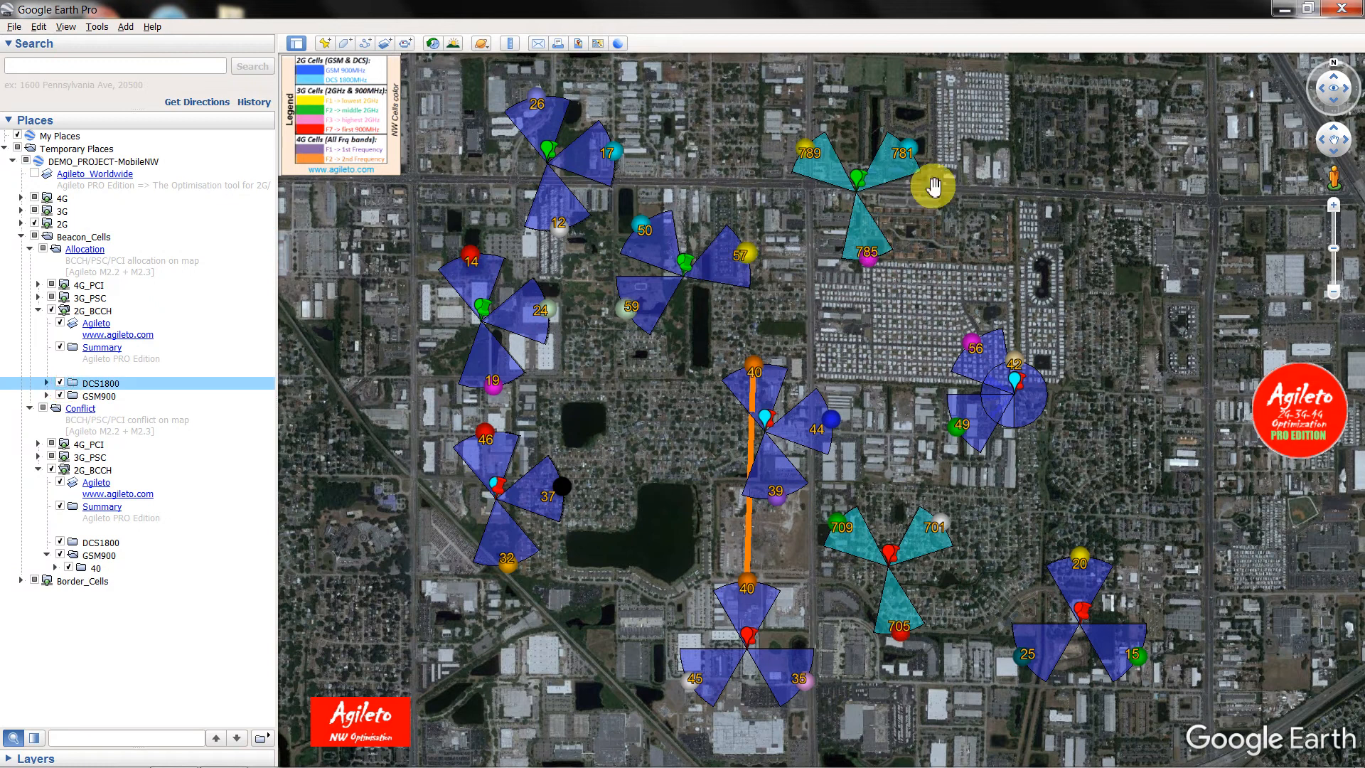
pyautogui.click(34, 224)
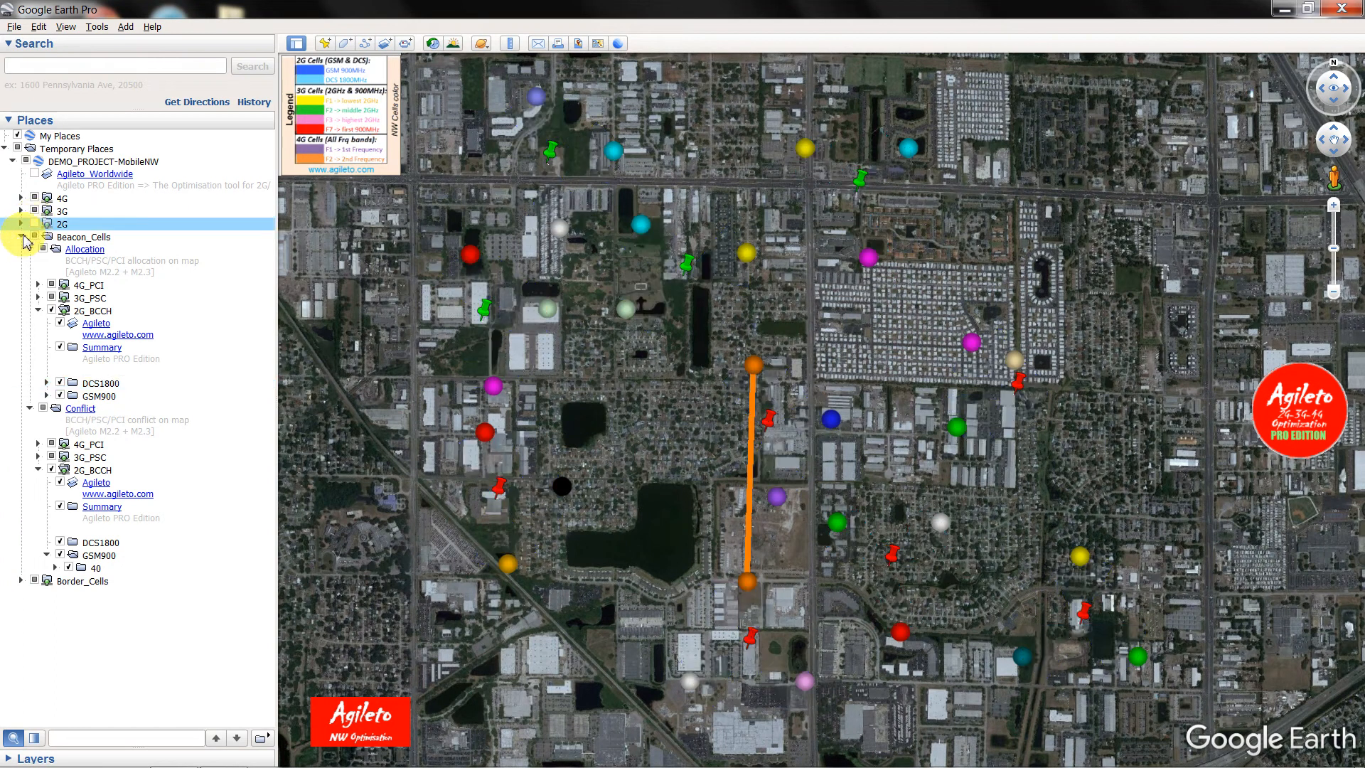
pyautogui.click(35, 238)
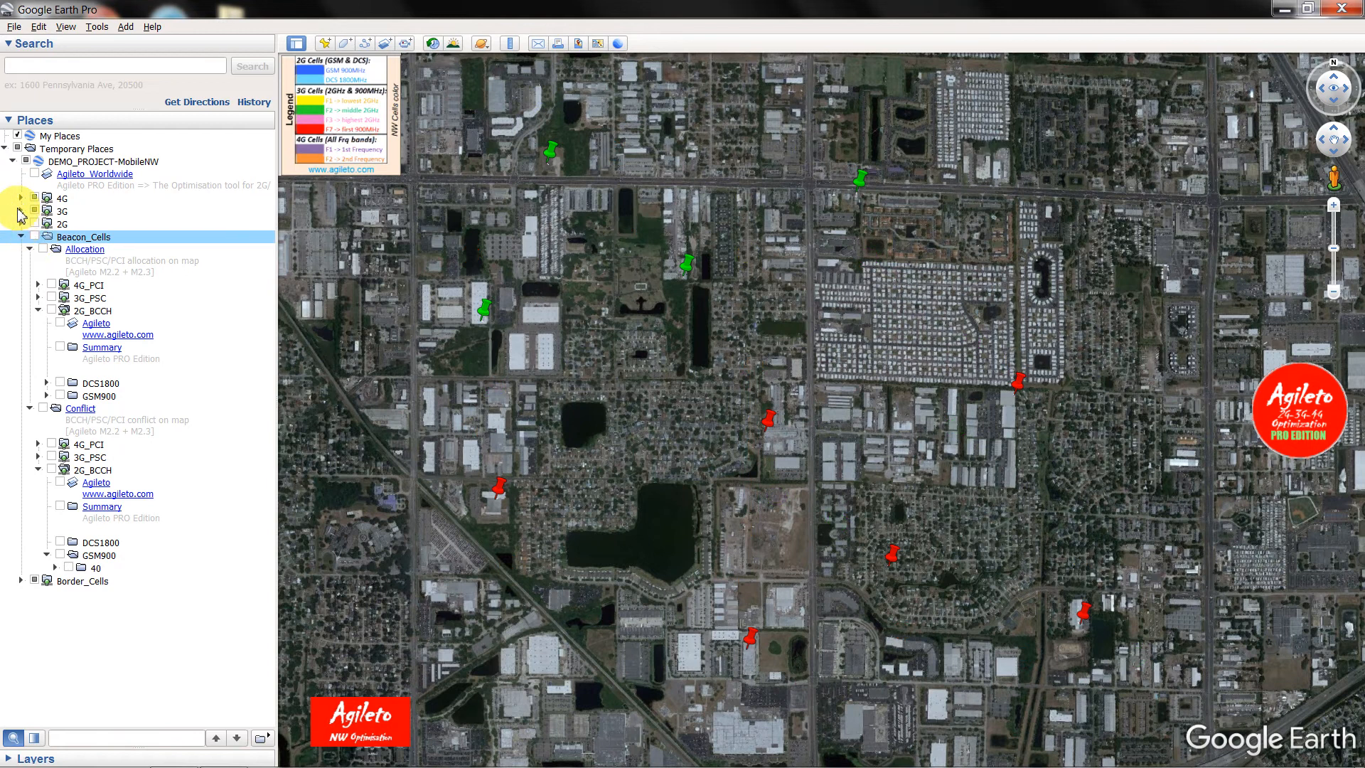
# - Expand the 3G folder and display the Cells3G and PSCs layers of Cells_3G_F1 on the map
pyautogui.click(20, 211)
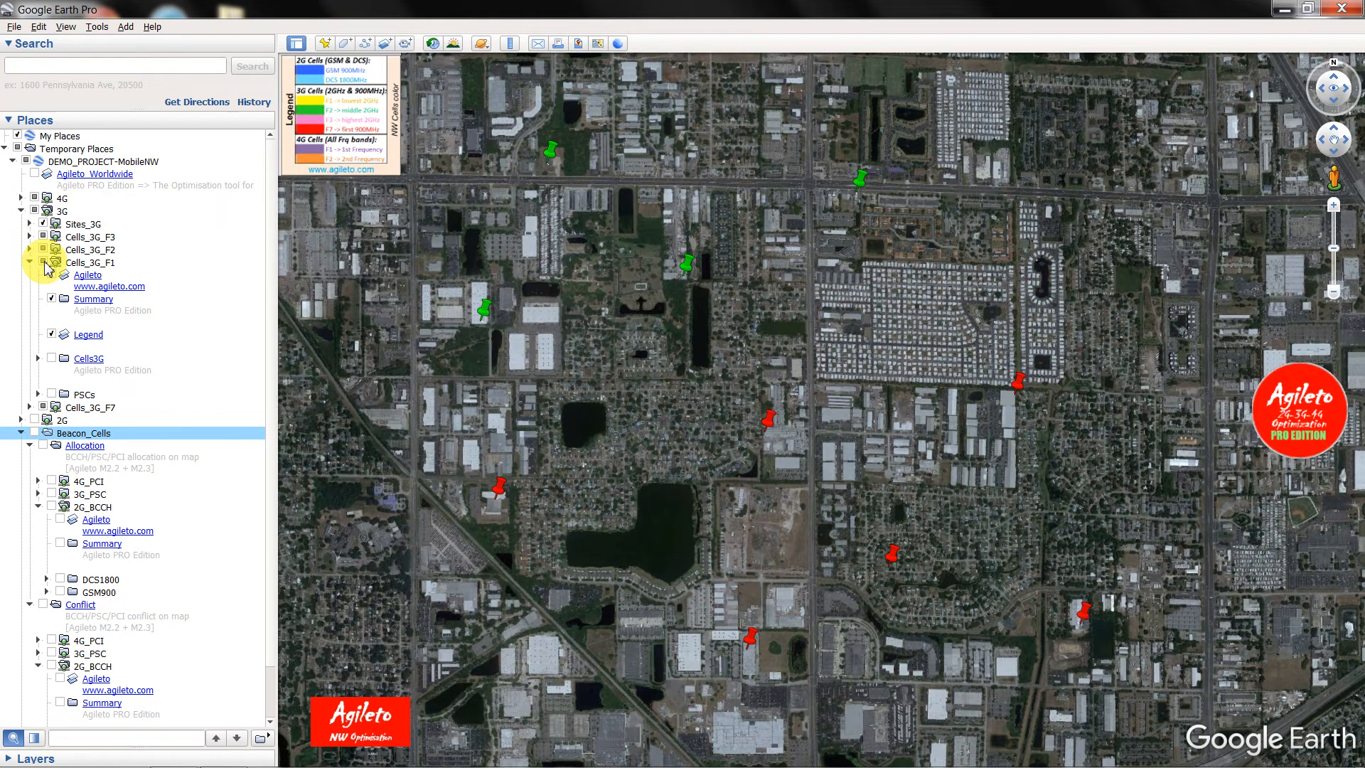
pyautogui.click(52, 359)
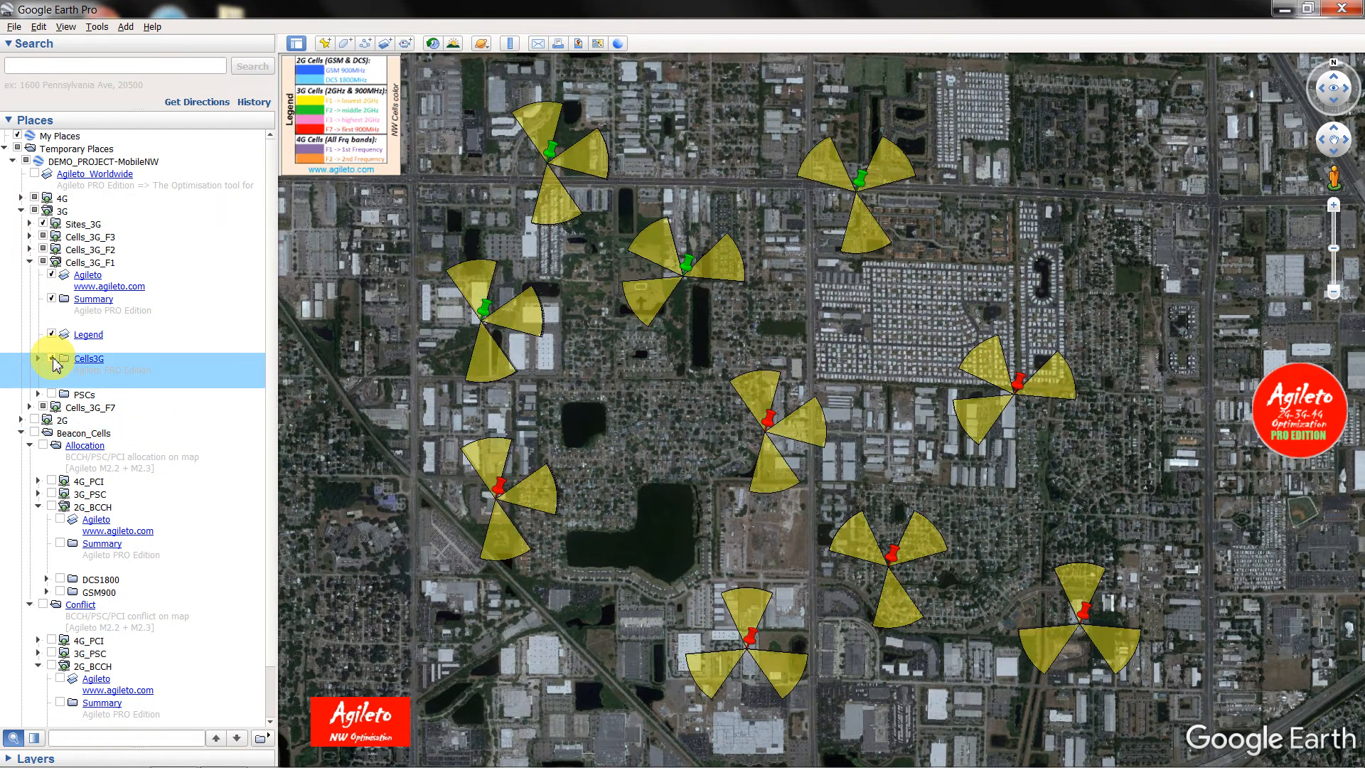
pyautogui.click(52, 394)
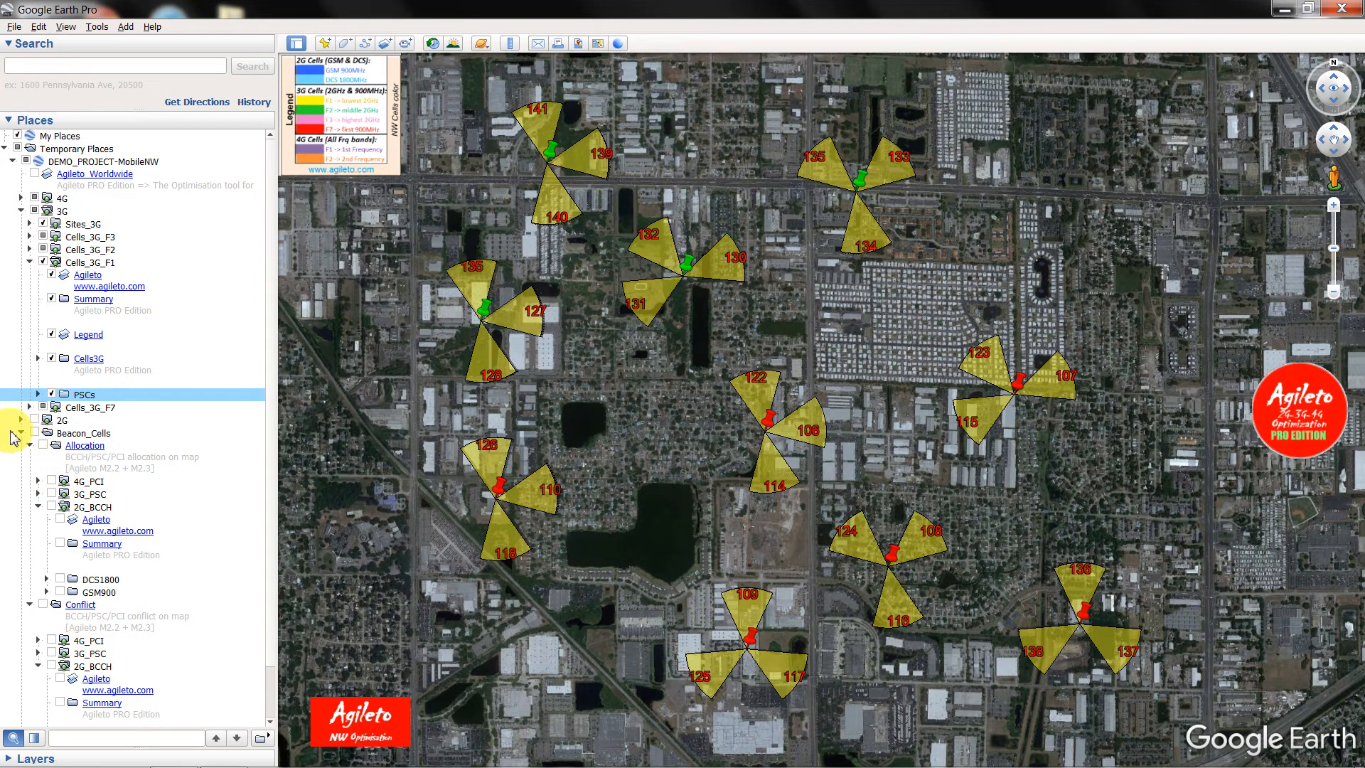
# - Collapse the 2G_BCCH allocation layer under Beacon_Cells and expand the 3G_PSC allocation layer to list its frequency folders
pyautogui.click(21, 435)
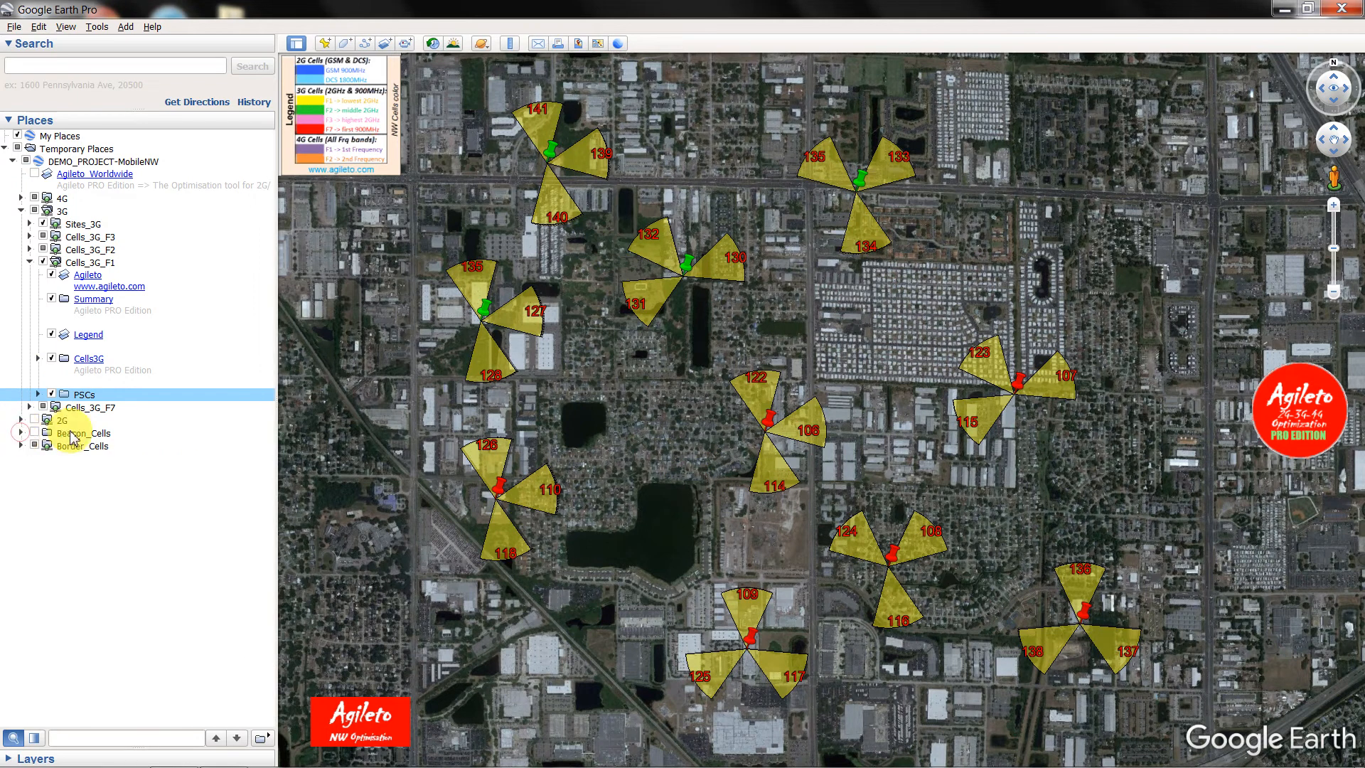
pyautogui.click(24, 439)
pyautogui.click(21, 432)
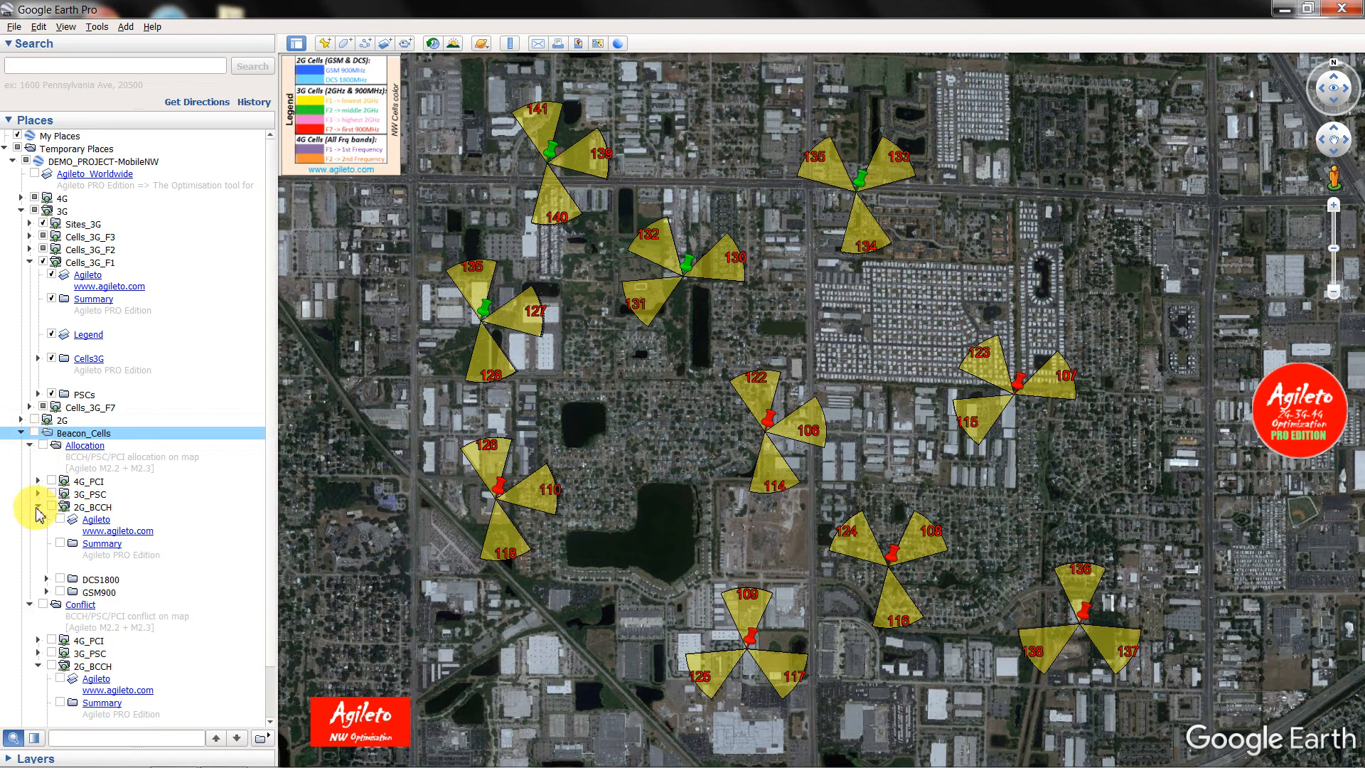
pyautogui.click(38, 507)
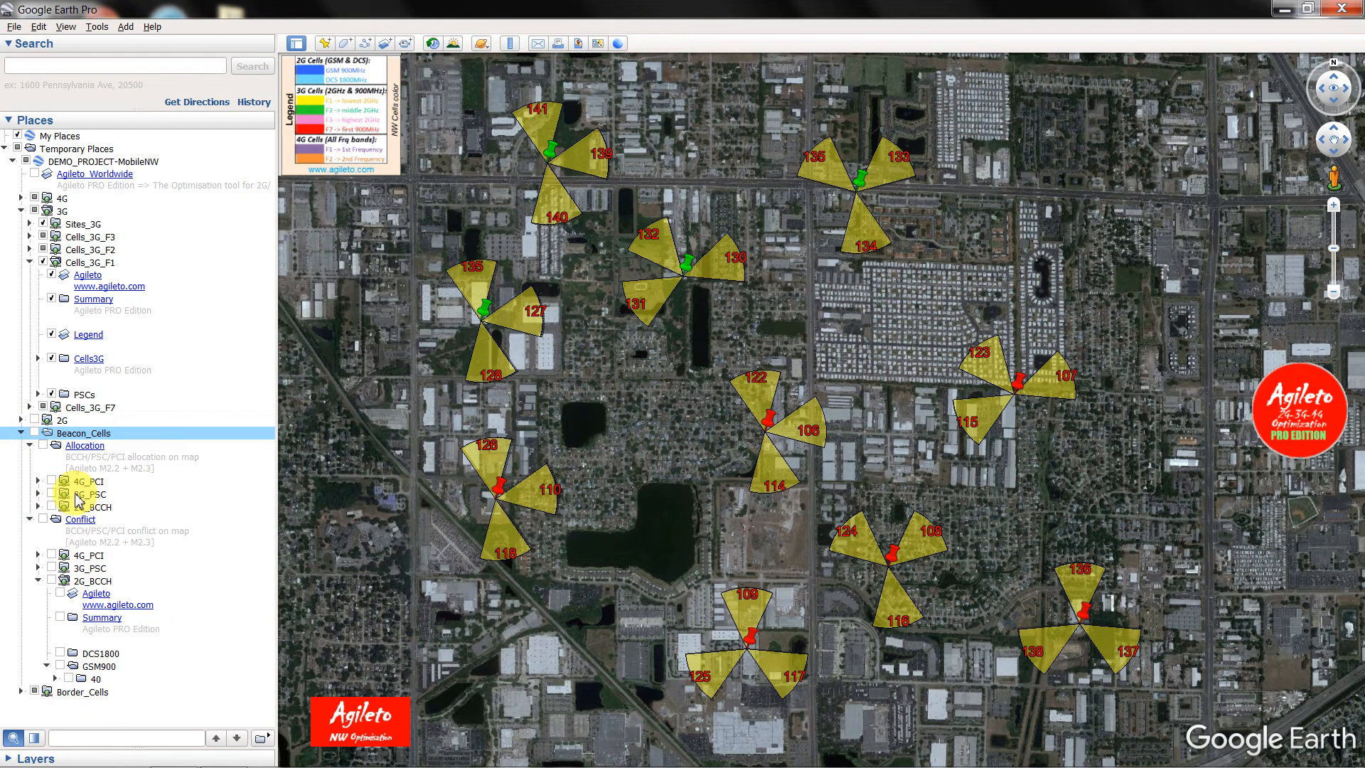
pyautogui.click(38, 494)
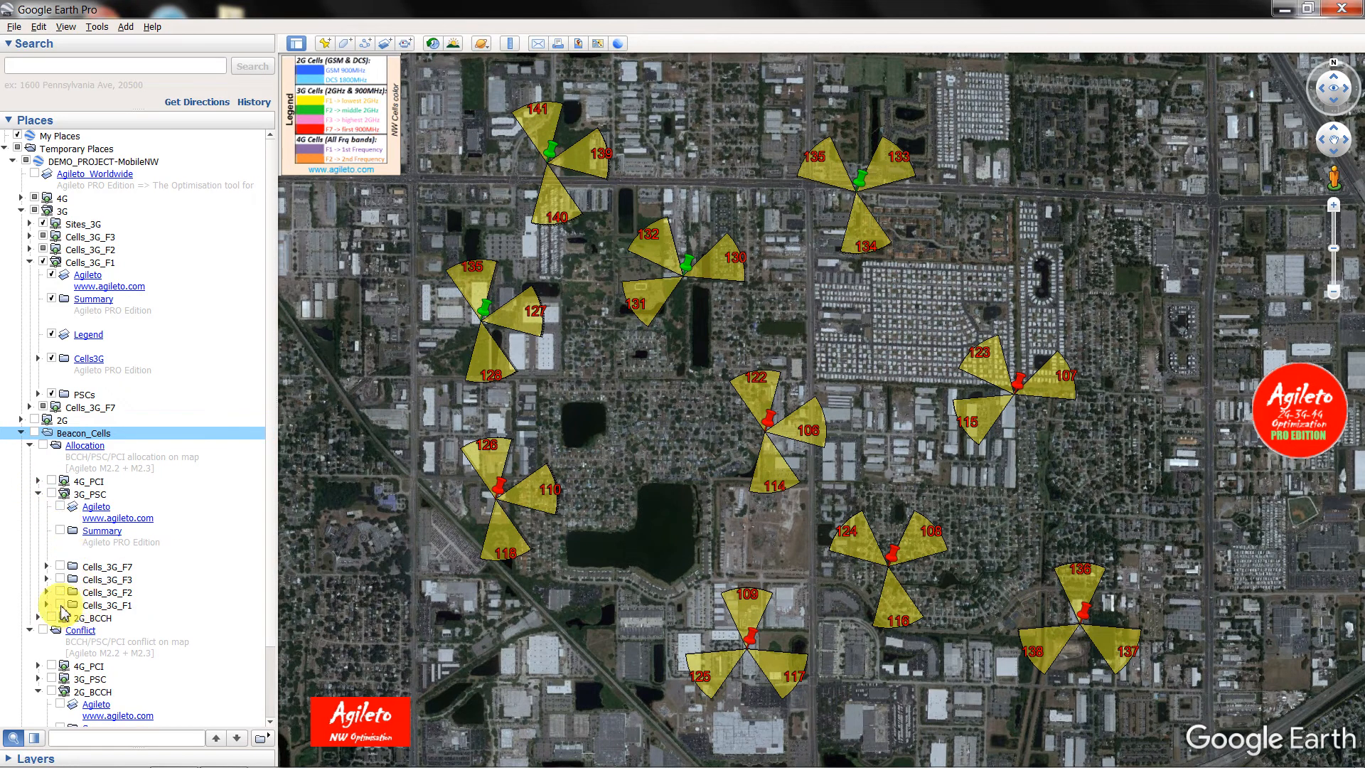
# - List the PSC folders of Cells_3G_F1 under the 3G_PSC allocation layer and display all its allocation markers on the map
pyautogui.click(46, 605)
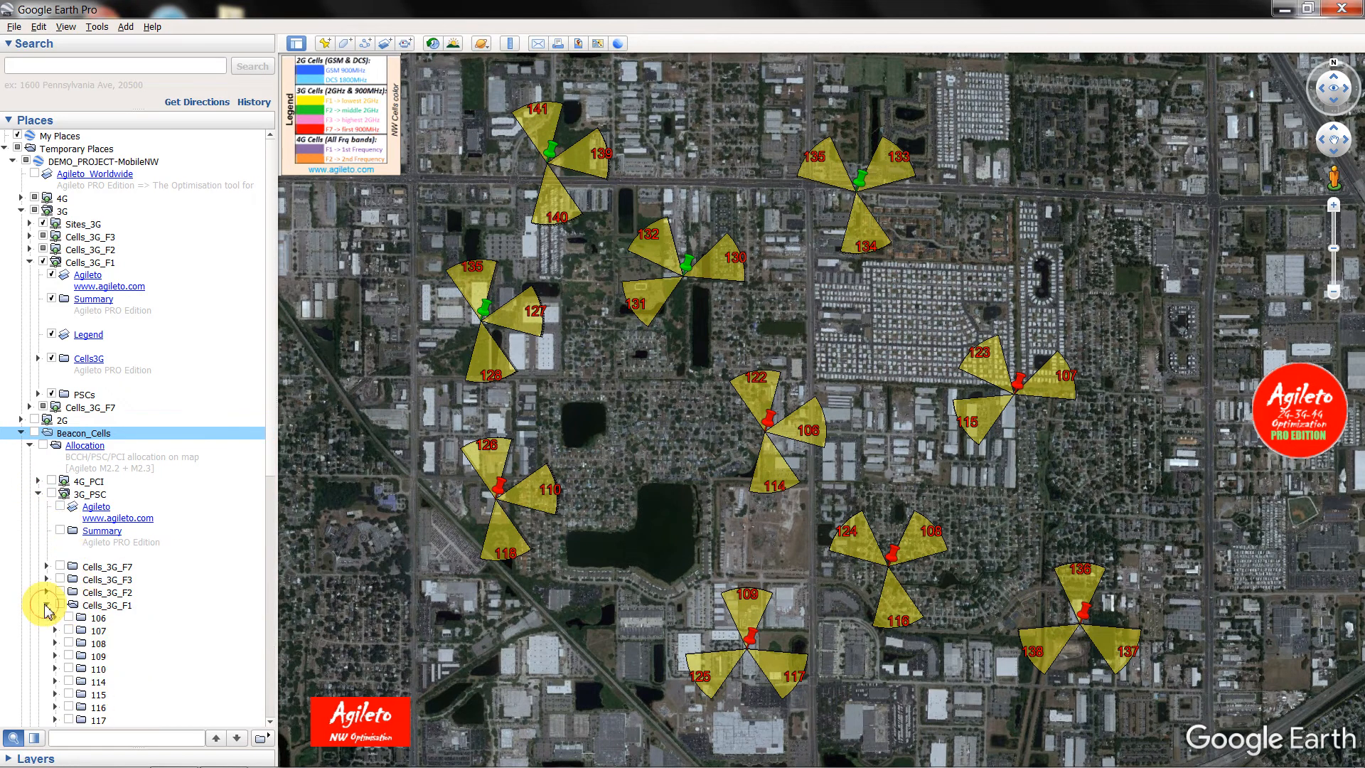
pyautogui.click(44, 604)
pyautogui.click(44, 605)
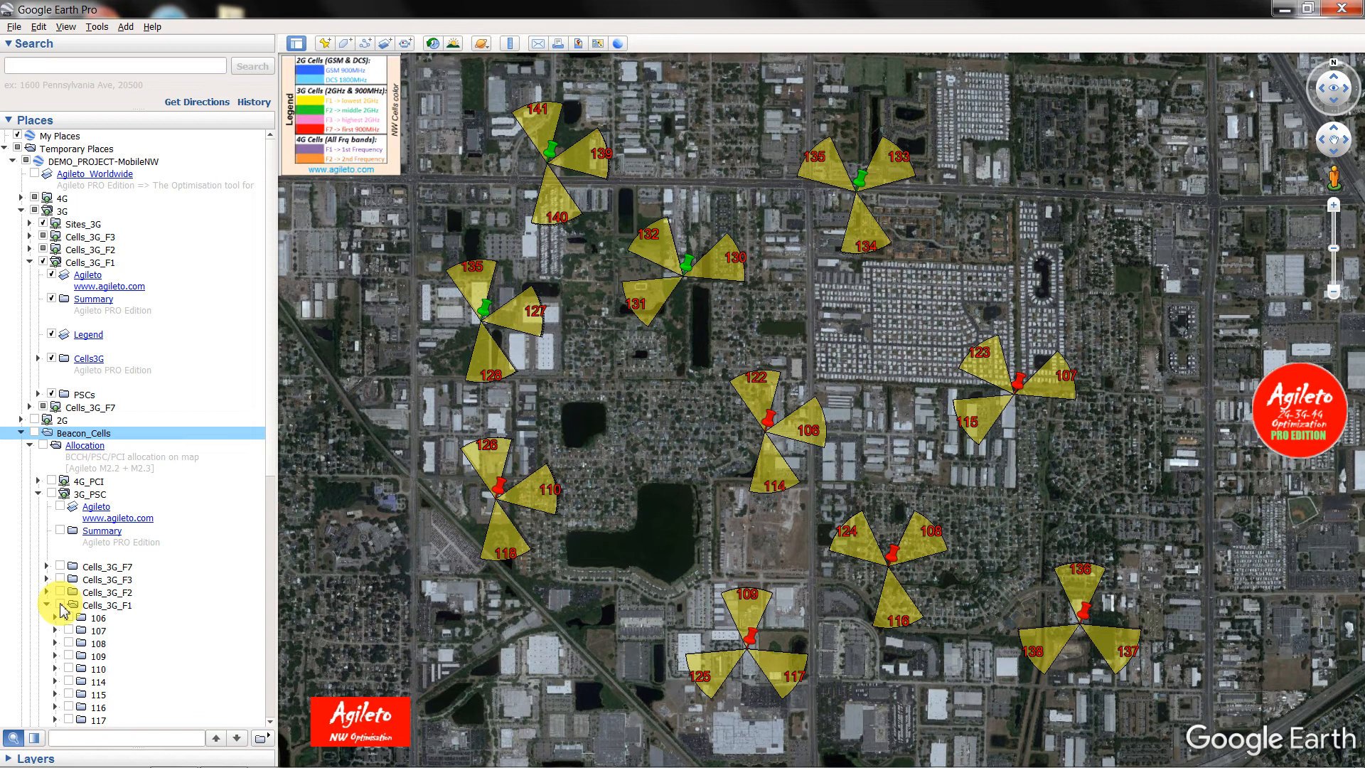
pyautogui.click(60, 606)
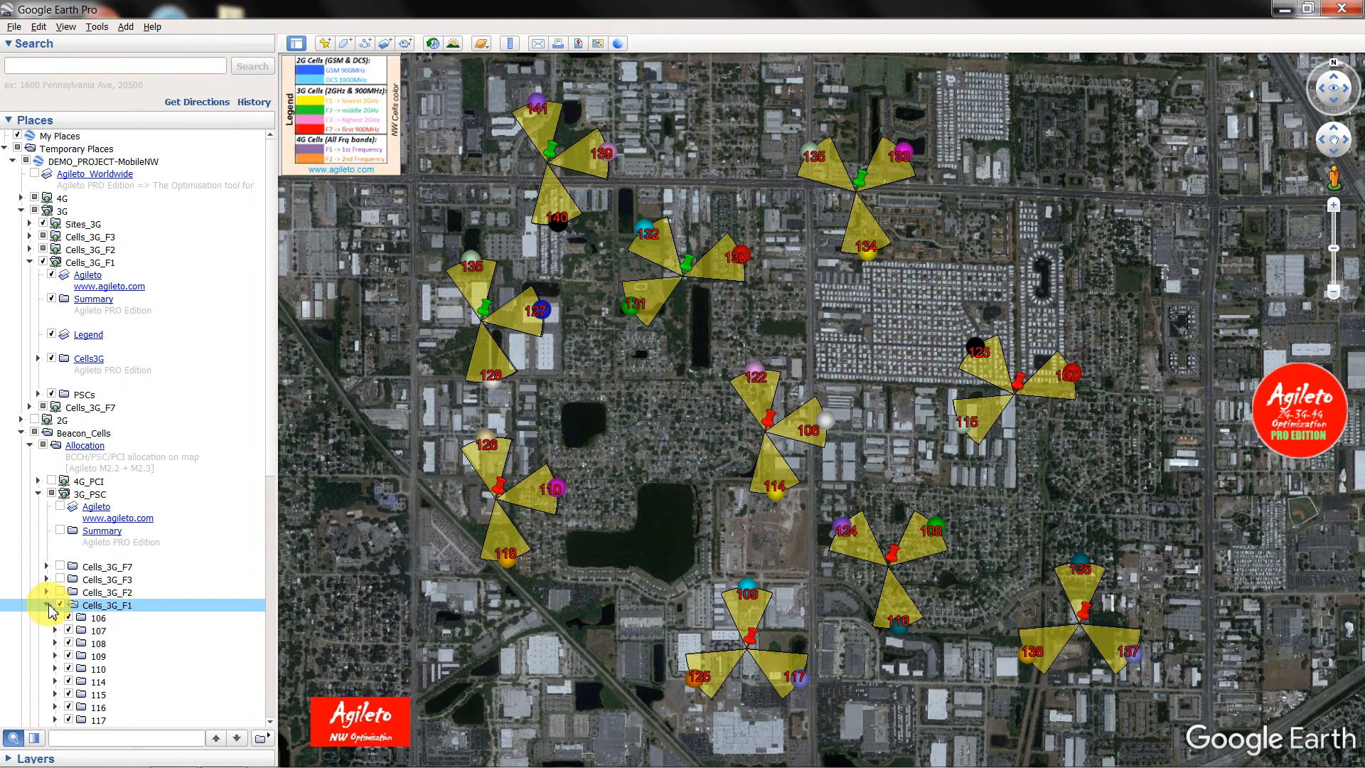
pyautogui.click(47, 605)
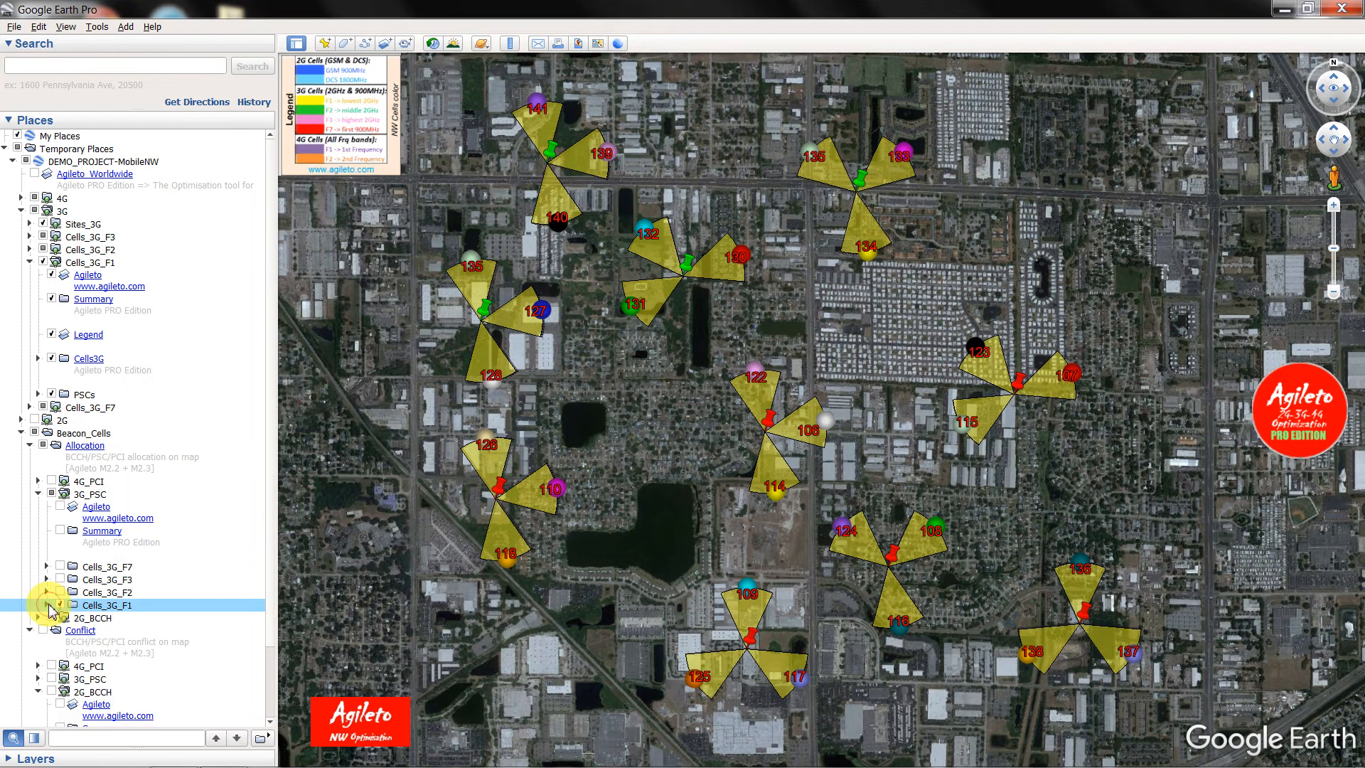
# - Check the PSC in the details of the AgiletoDemo1-X and AgiletoDemo7-Y allocation markers
pyautogui.click(832, 422)
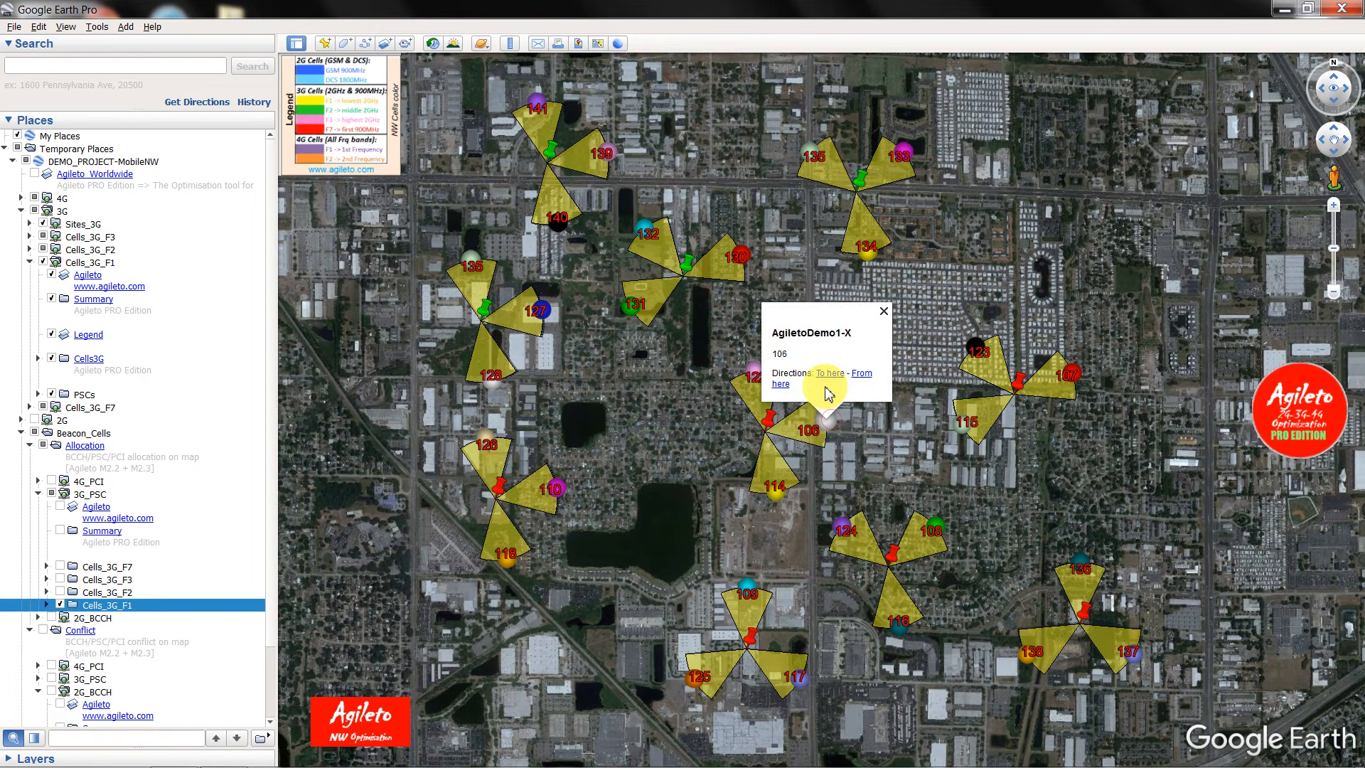
pyautogui.moveTo(791, 355); pyautogui.dragTo(773, 351)
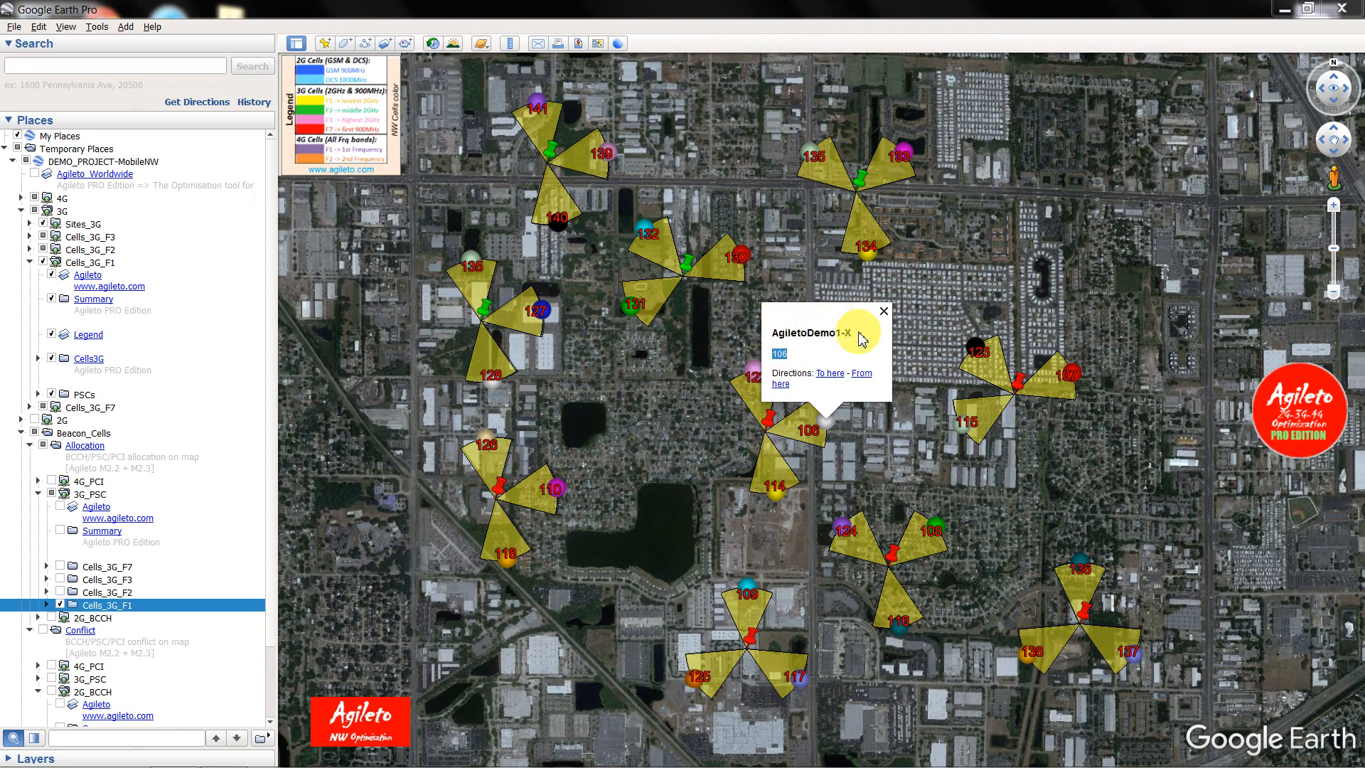
pyautogui.click(626, 317)
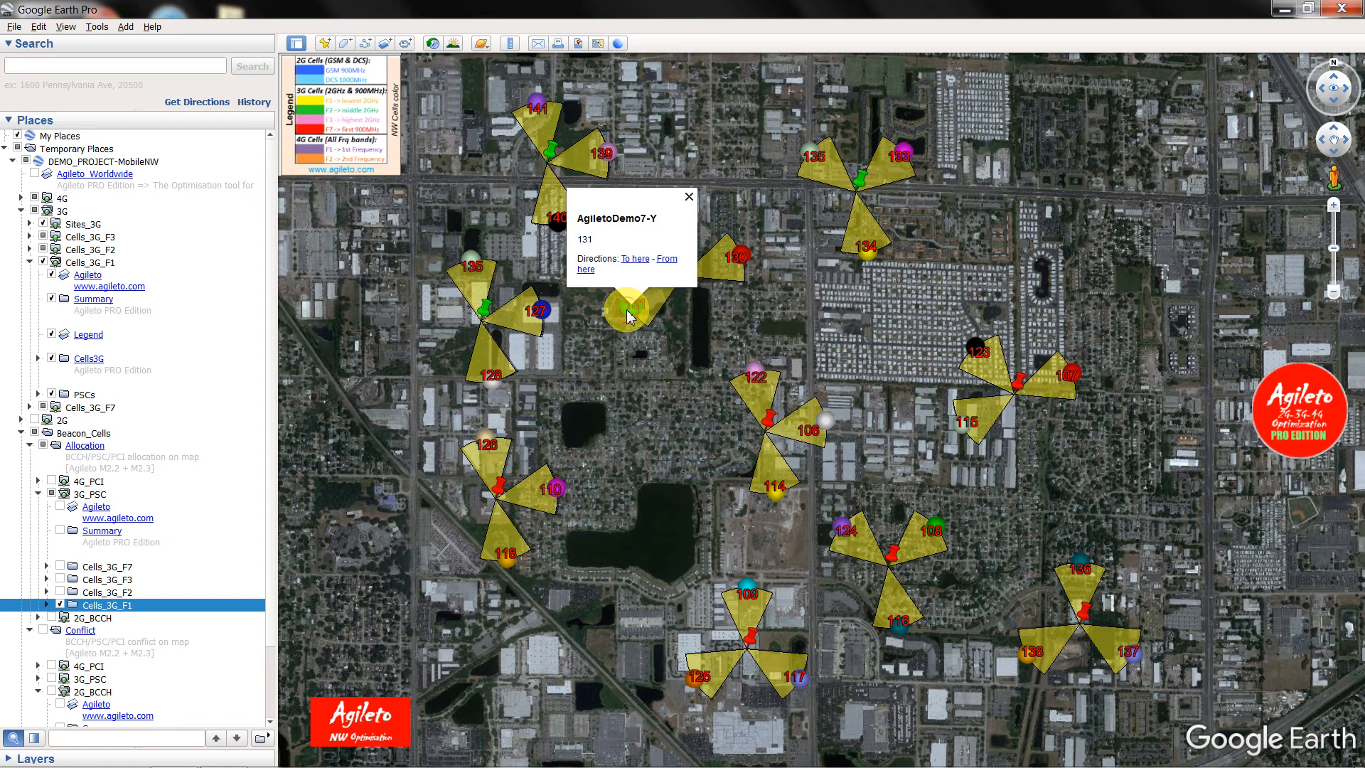
pyautogui.moveTo(599, 238); pyautogui.dragTo(558, 241)
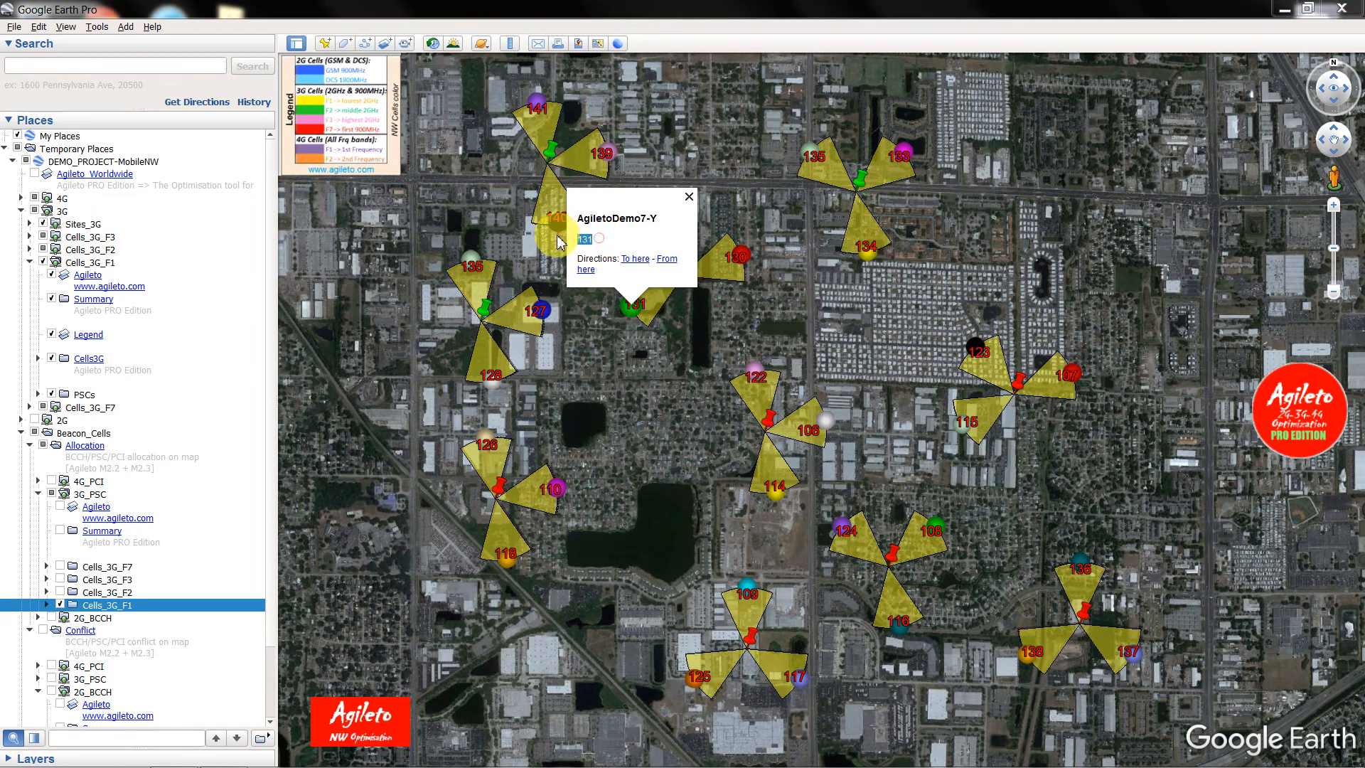
pyautogui.click(601, 345)
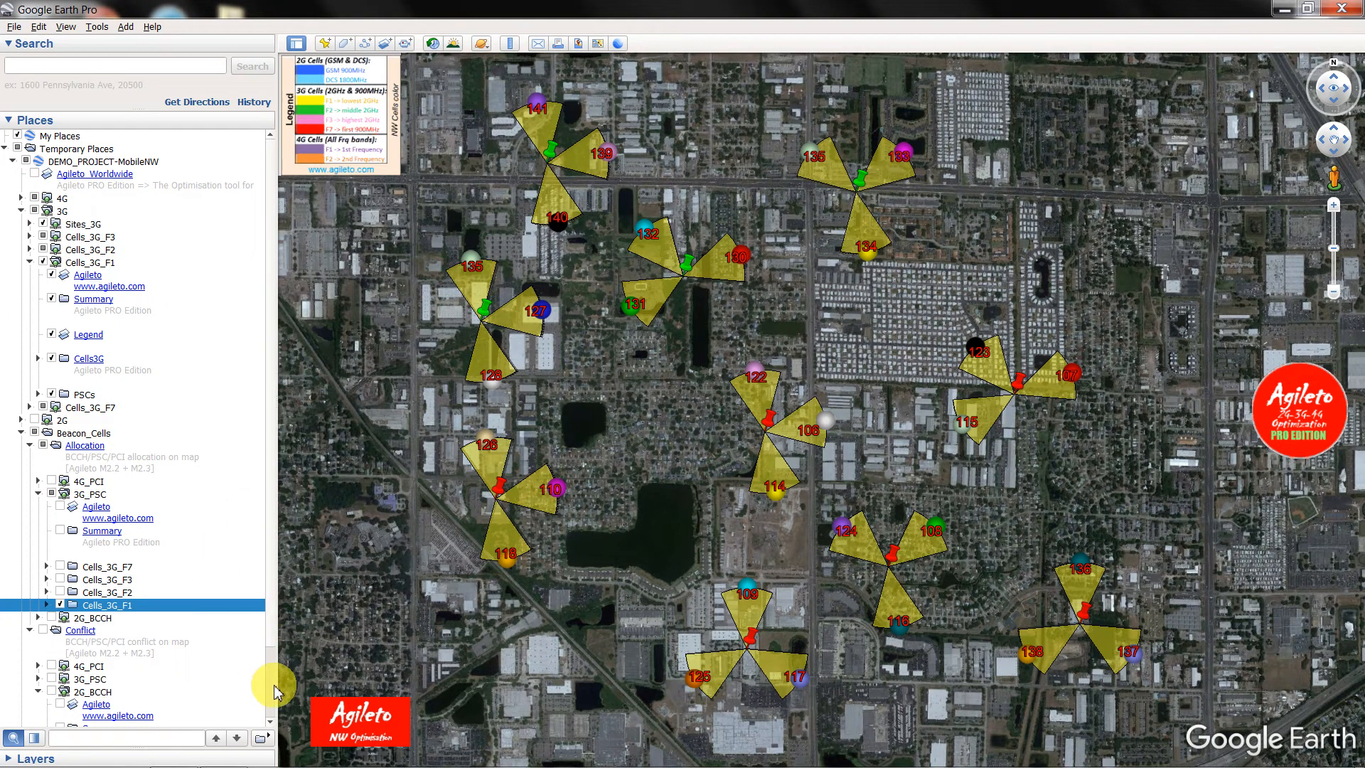
# - Collapse the 2G_BCCH conflict layer and expand the 3G_PSC conflict layer to list its frequency folders
pyautogui.scroll(-3, 239, 657)
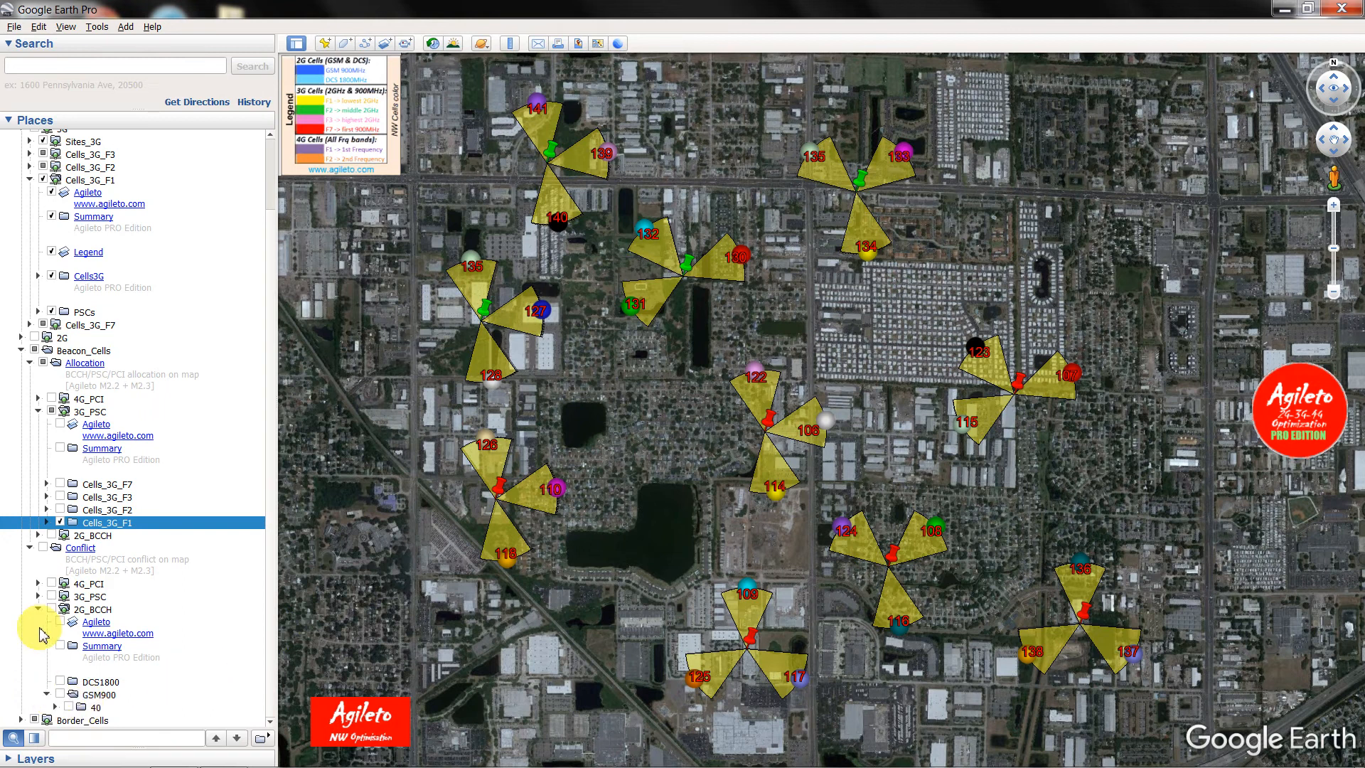
pyautogui.click(38, 609)
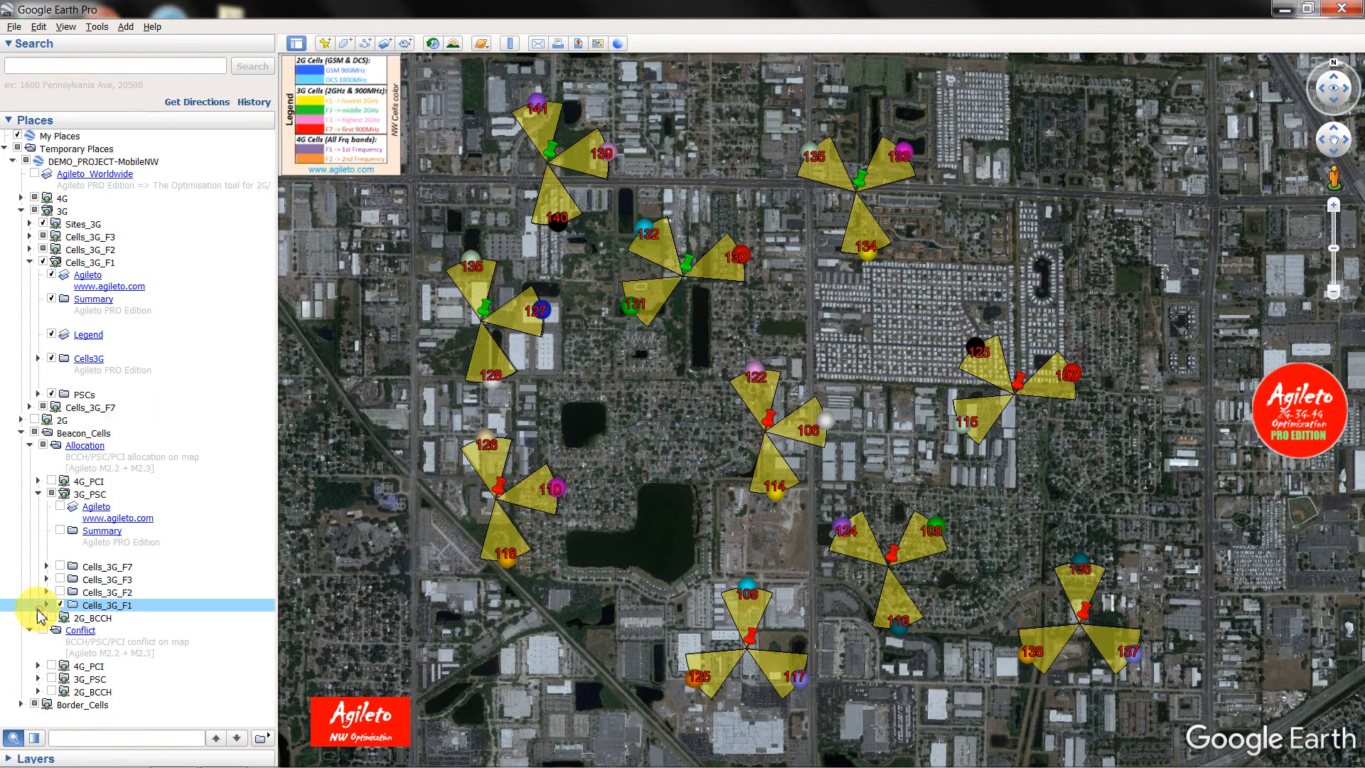
pyautogui.click(80, 631)
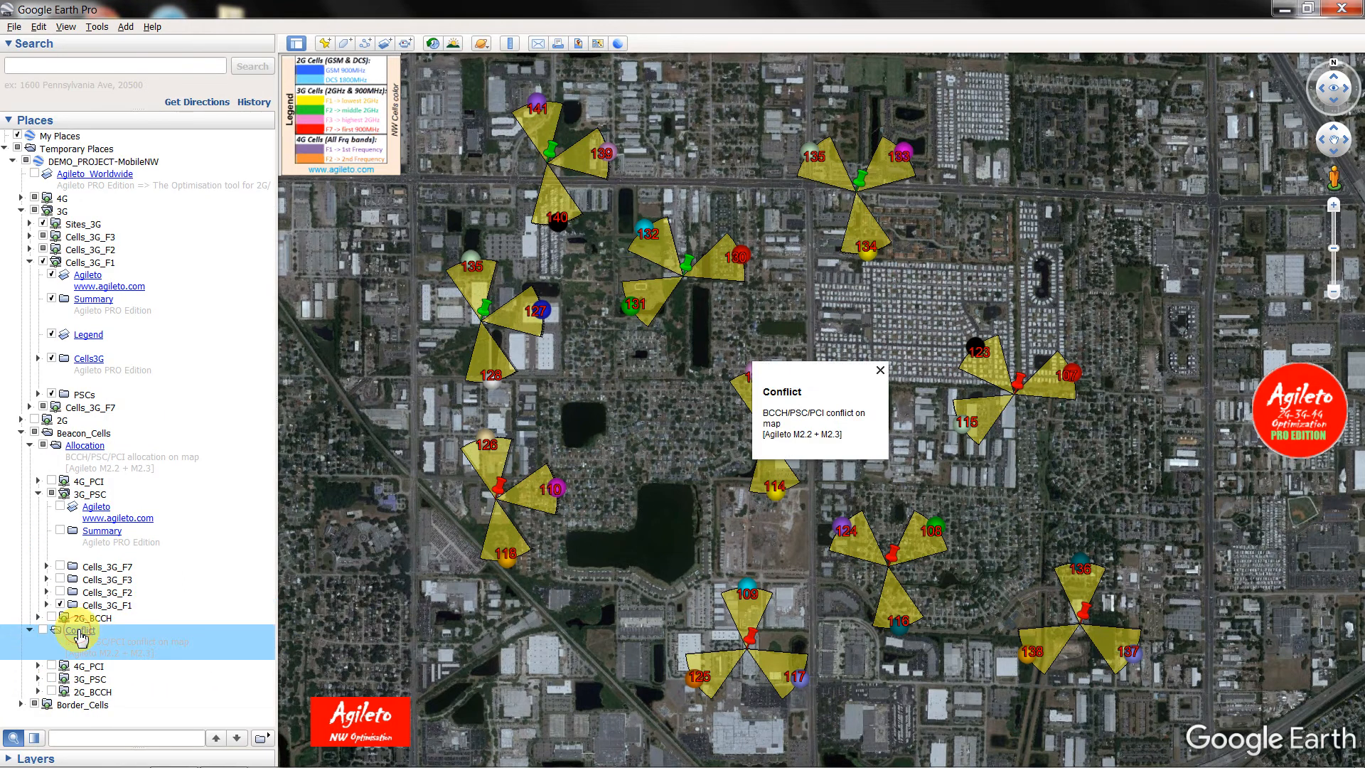
pyautogui.click(37, 679)
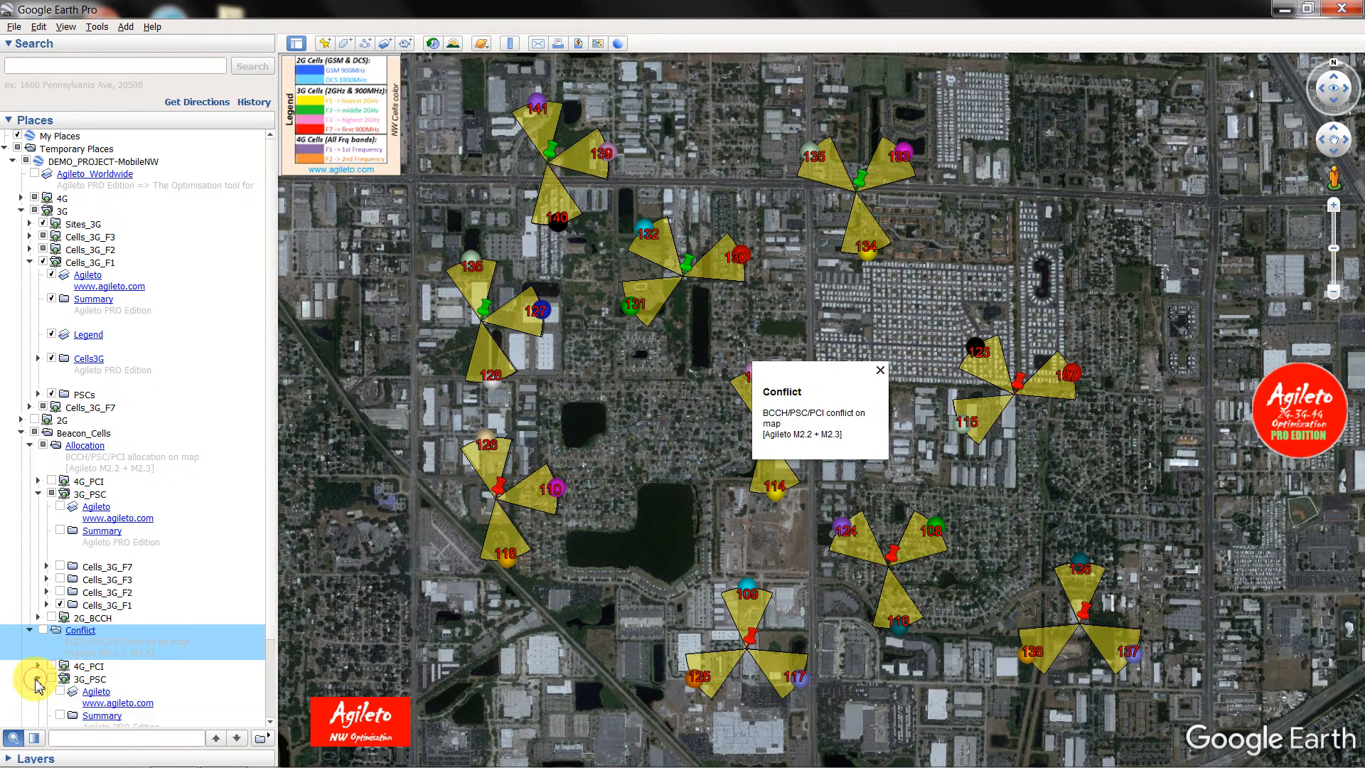
pyautogui.click(90, 679)
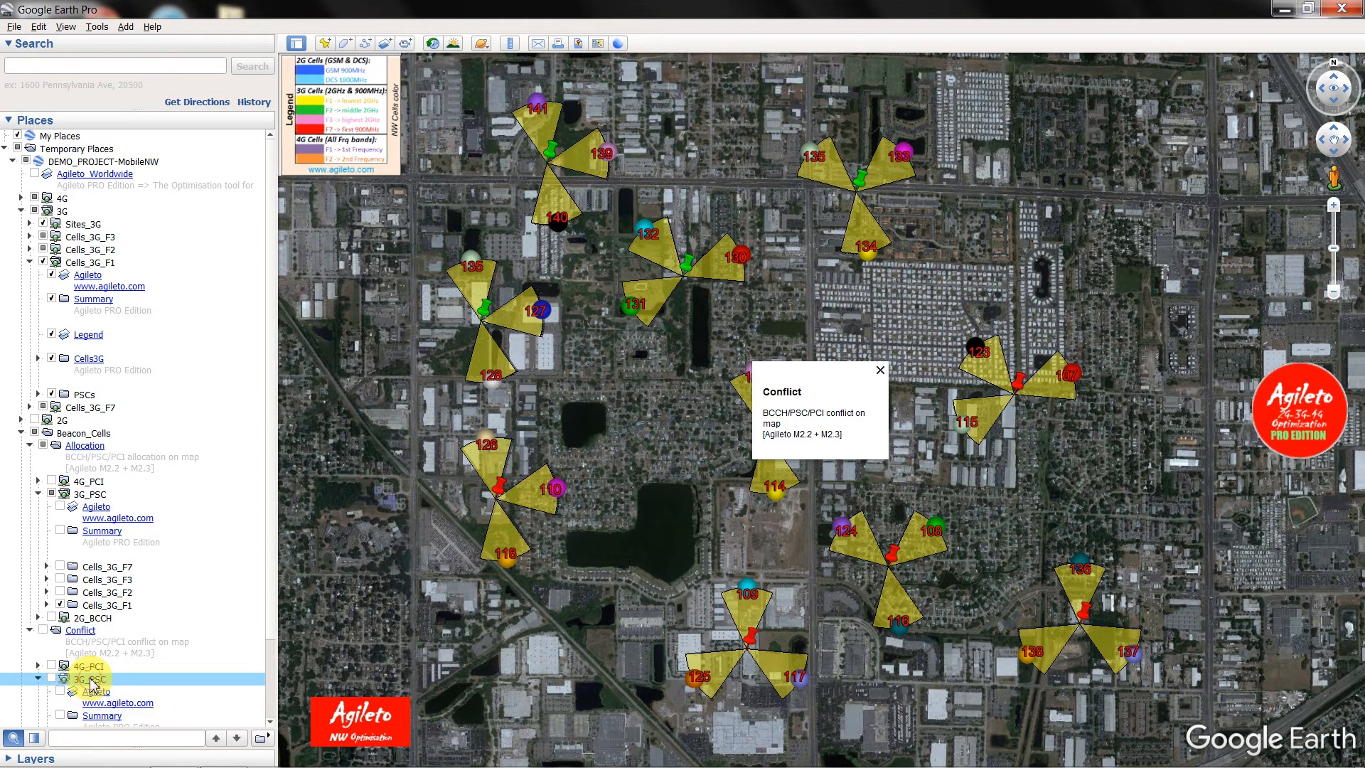
pyautogui.scroll(-3, 90, 679)
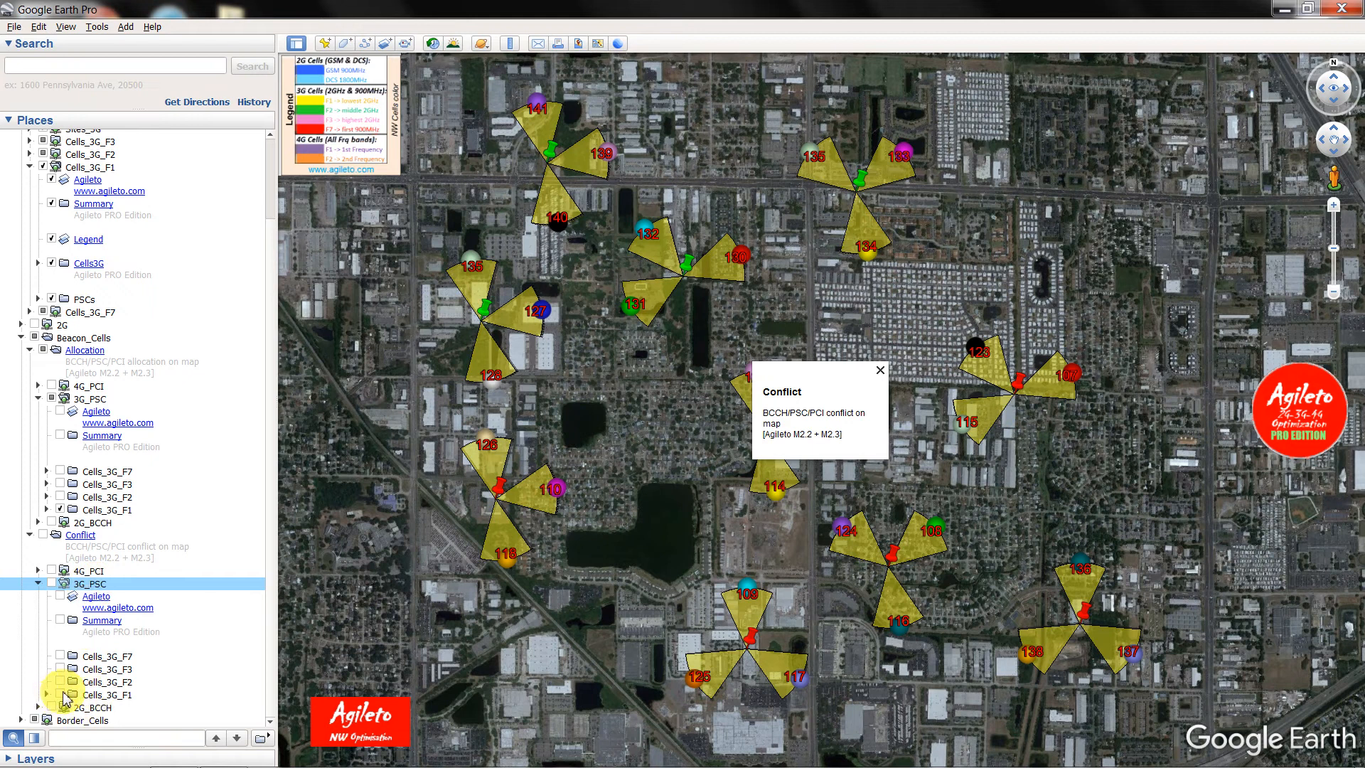
# - Expand Cells_3G_F1 under the 3G_PSC conflict layer and display the PSC 135 conflict on the map
pyautogui.click(101, 695)
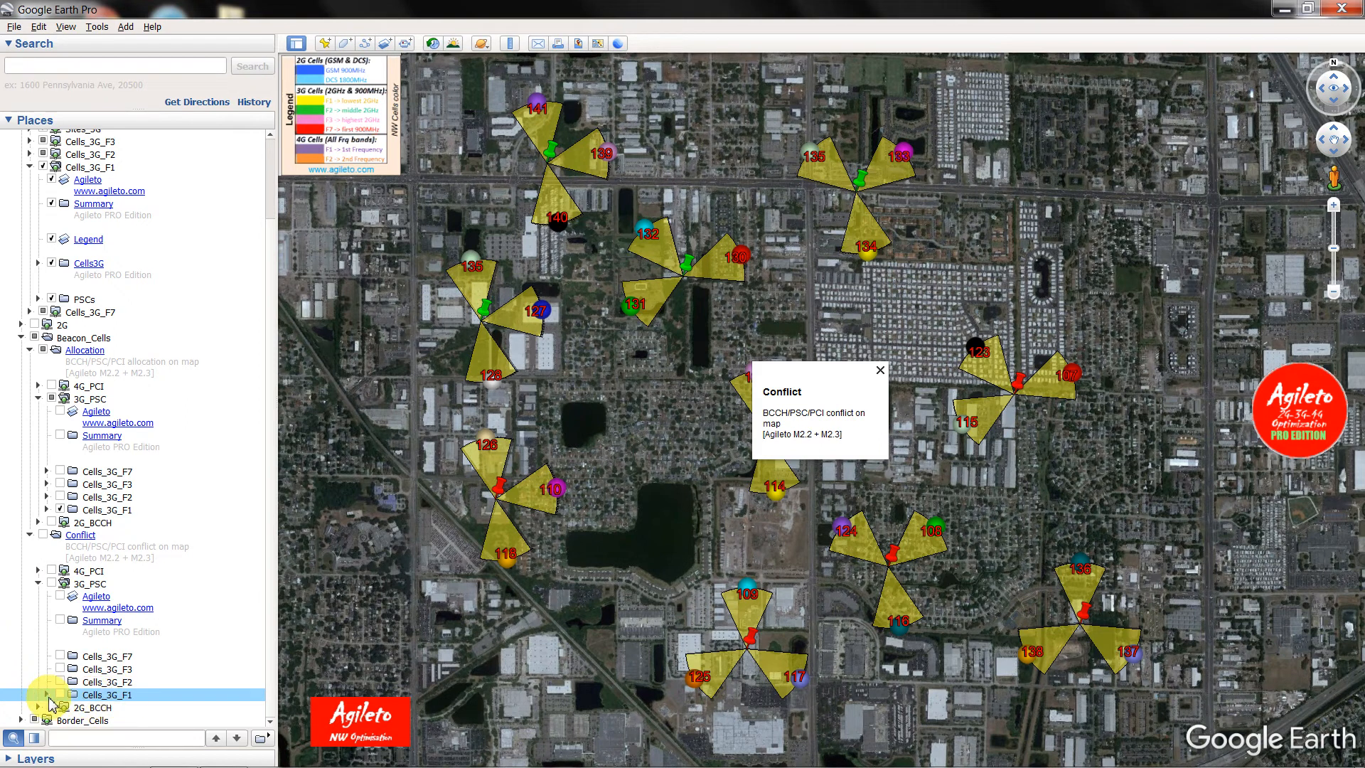
pyautogui.click(47, 695)
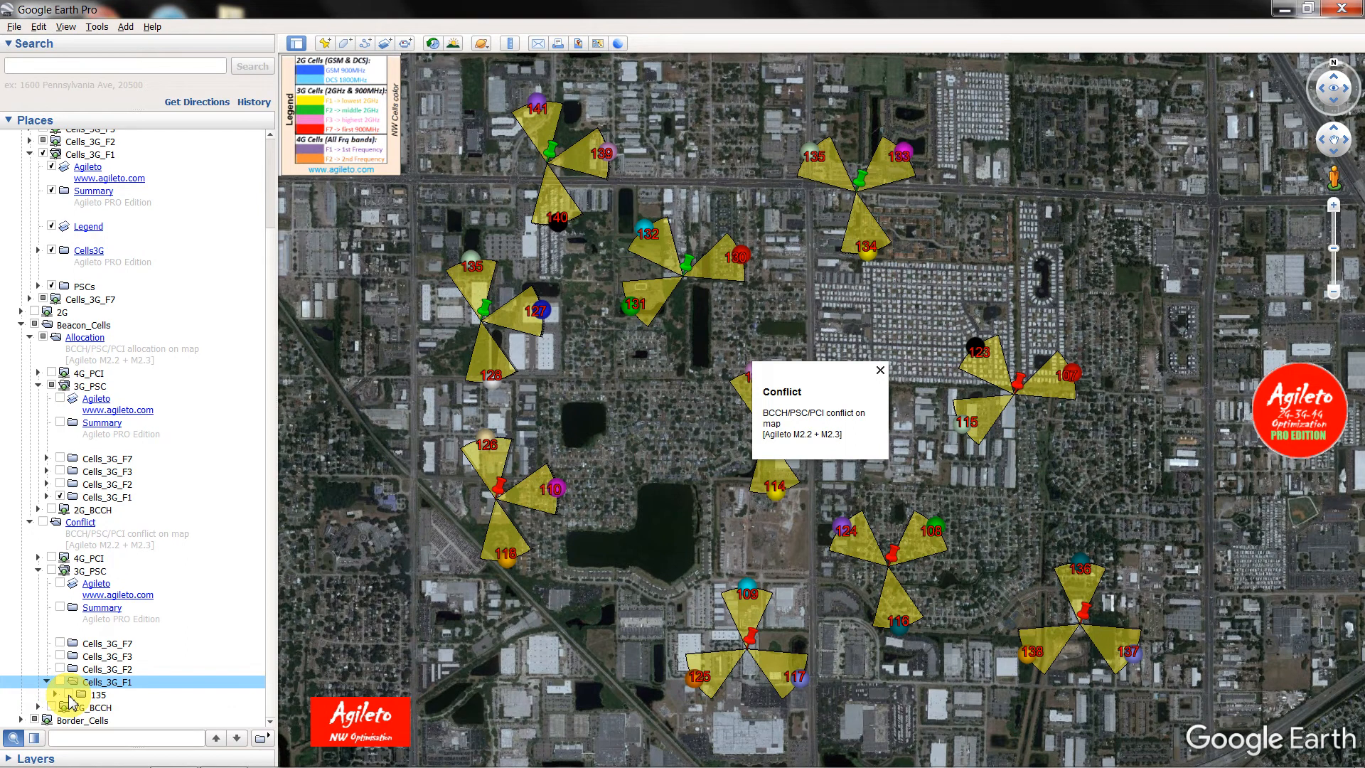
pyautogui.click(68, 695)
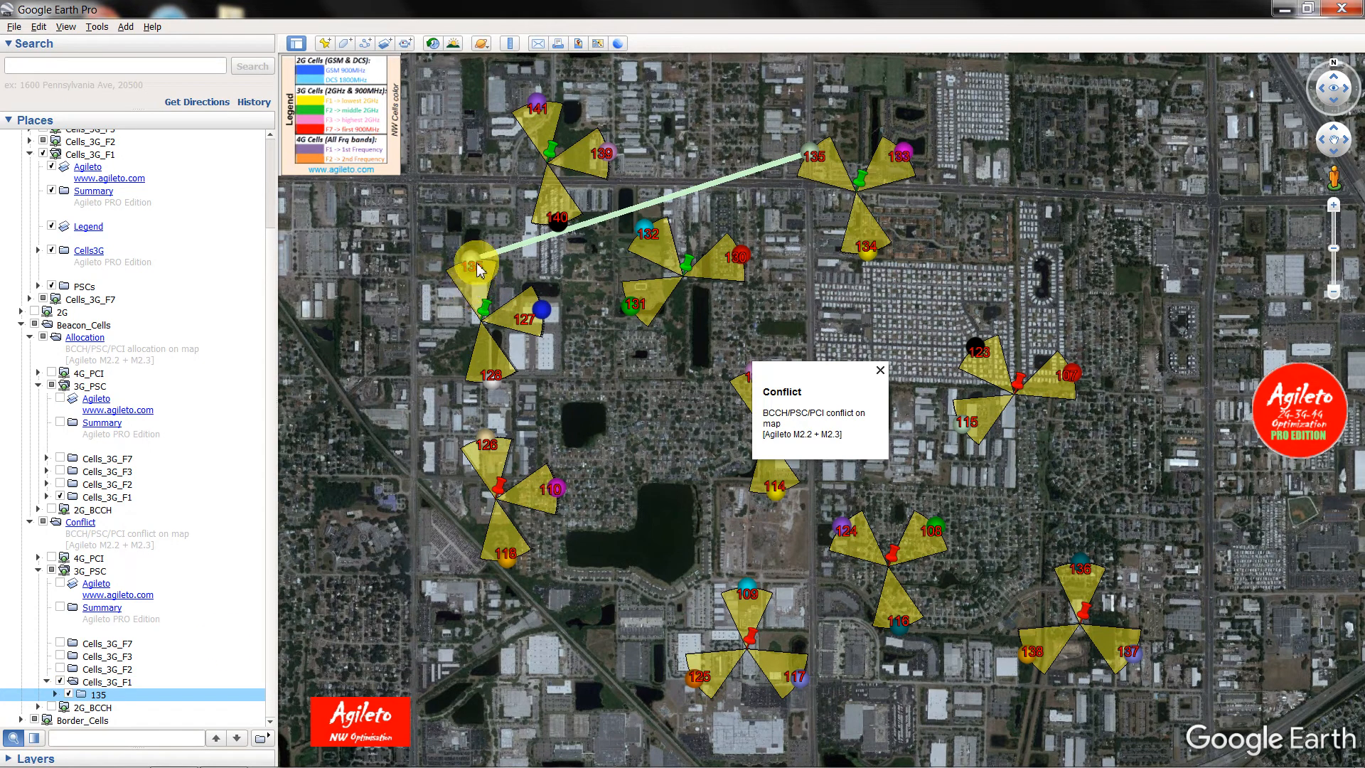
# - Check the PSC of both cells joined by the conflict line and the distance given in the line's details
pyautogui.click(474, 293)
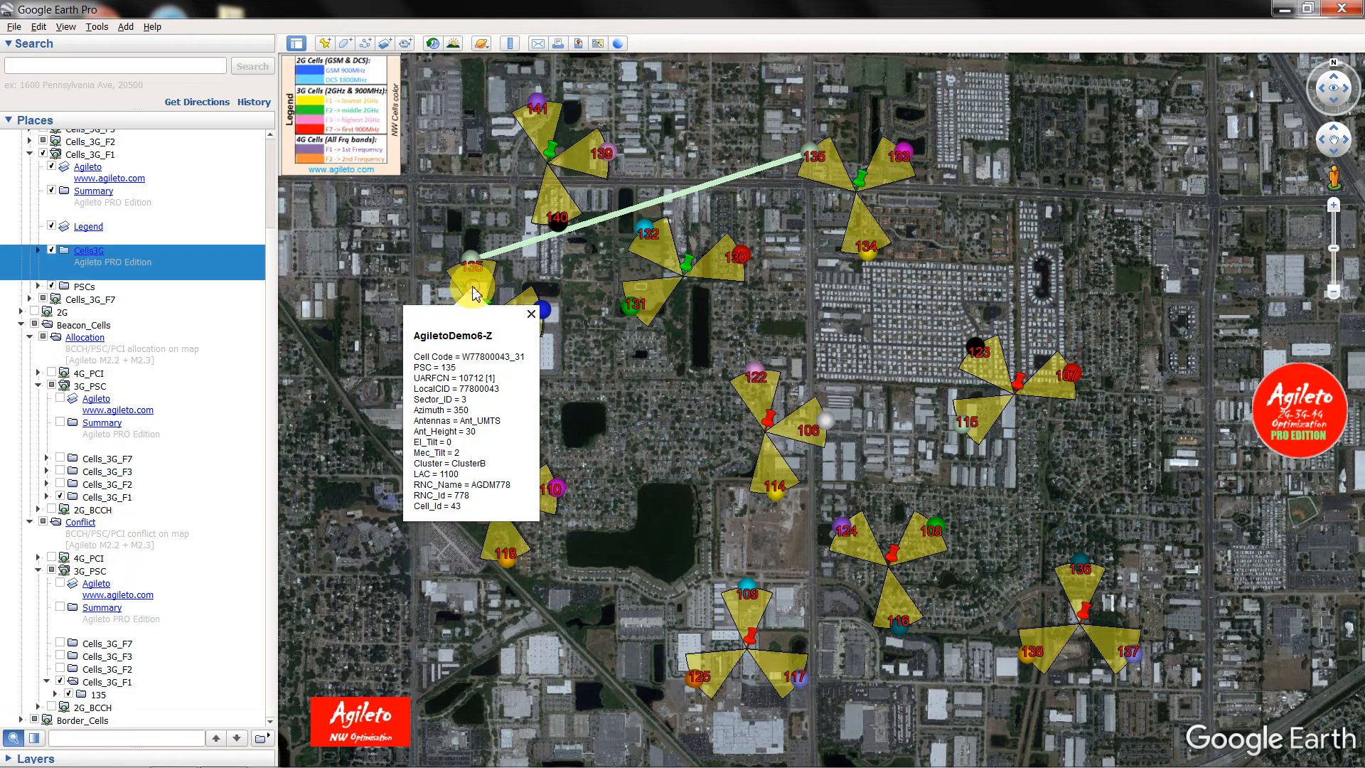
pyautogui.moveTo(459, 367); pyautogui.dragTo(394, 363)
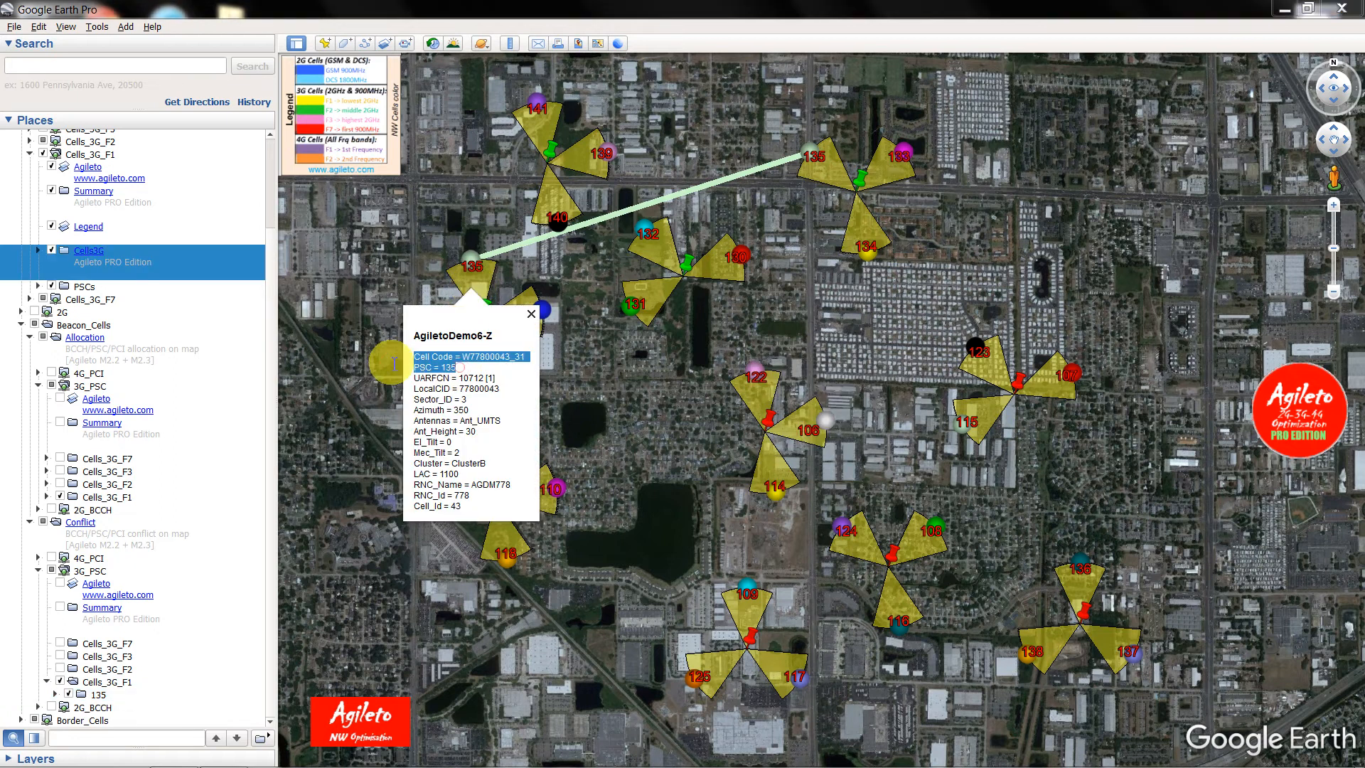
pyautogui.click(821, 176)
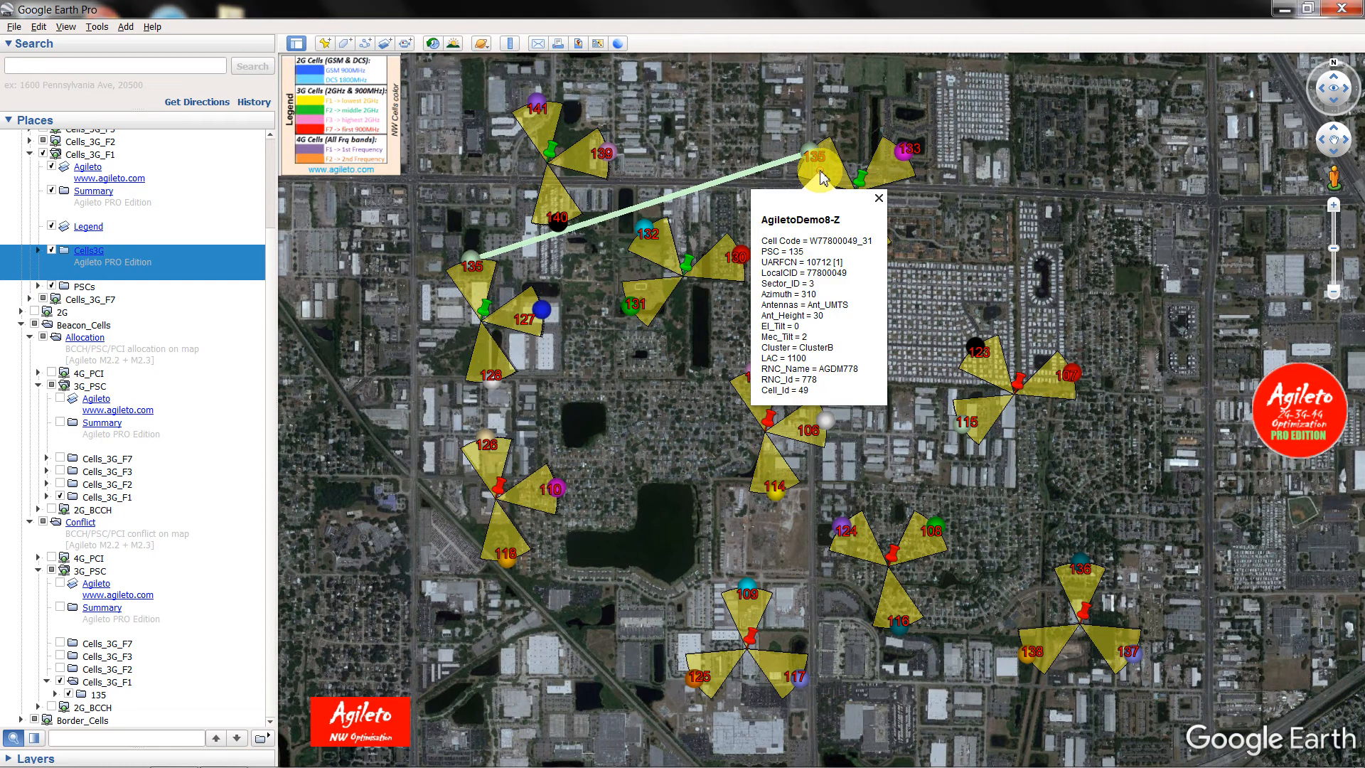
pyautogui.moveTo(815, 250); pyautogui.dragTo(742, 250)
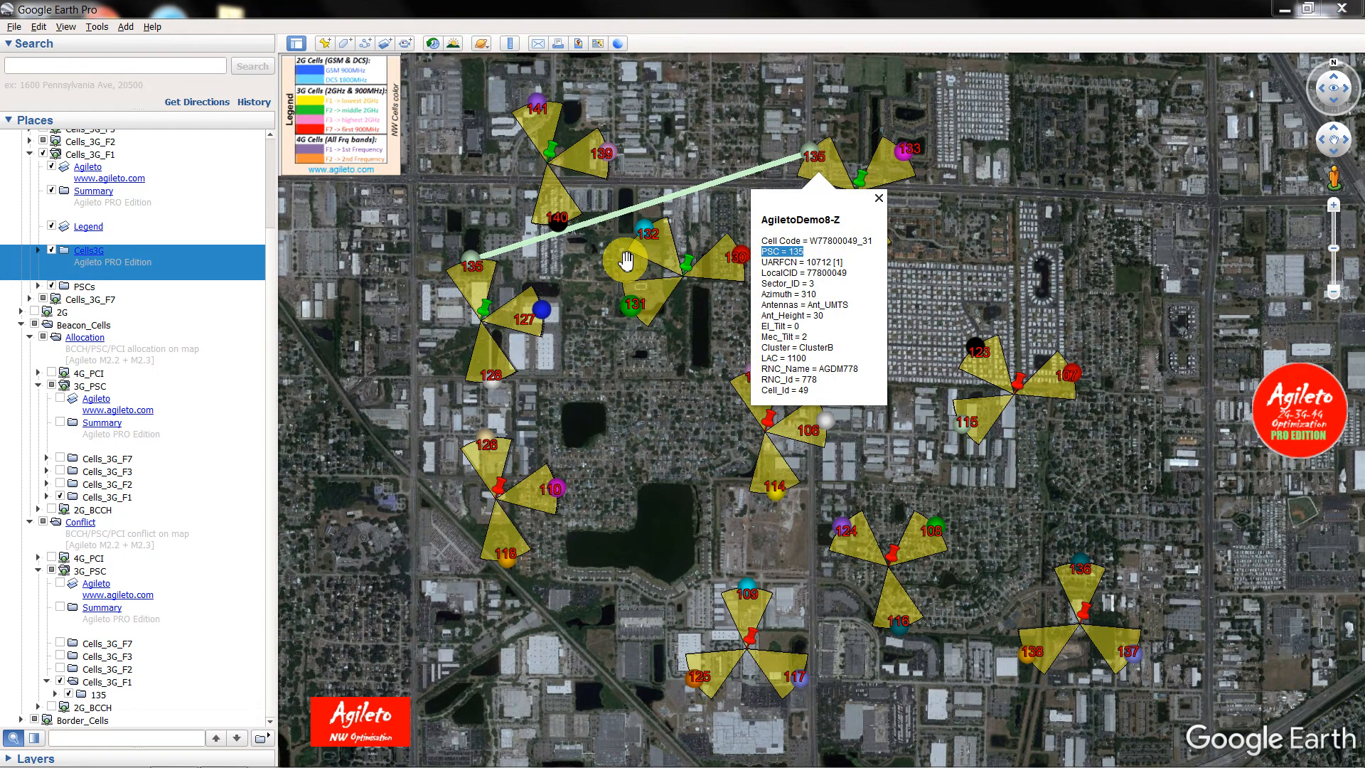
pyautogui.click(610, 216)
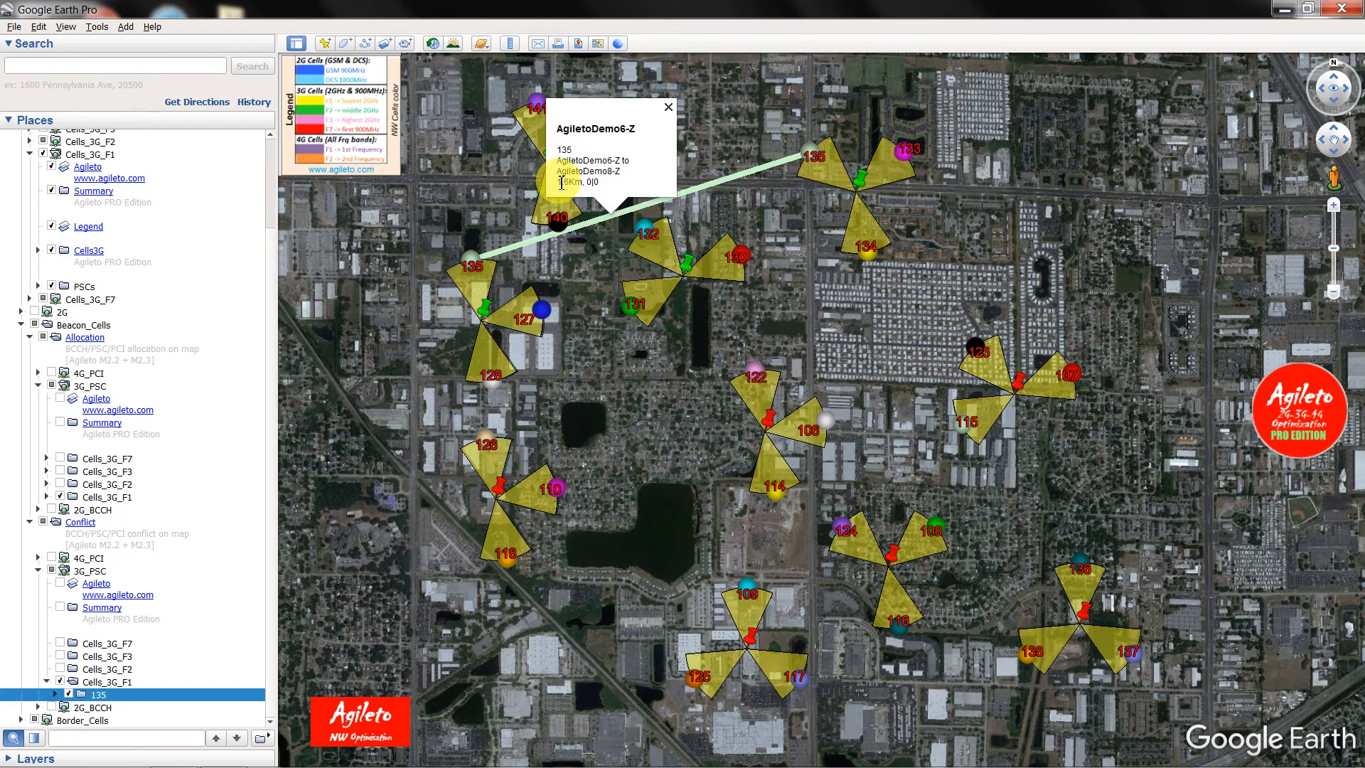
pyautogui.moveTo(562, 183); pyautogui.dragTo(586, 180)
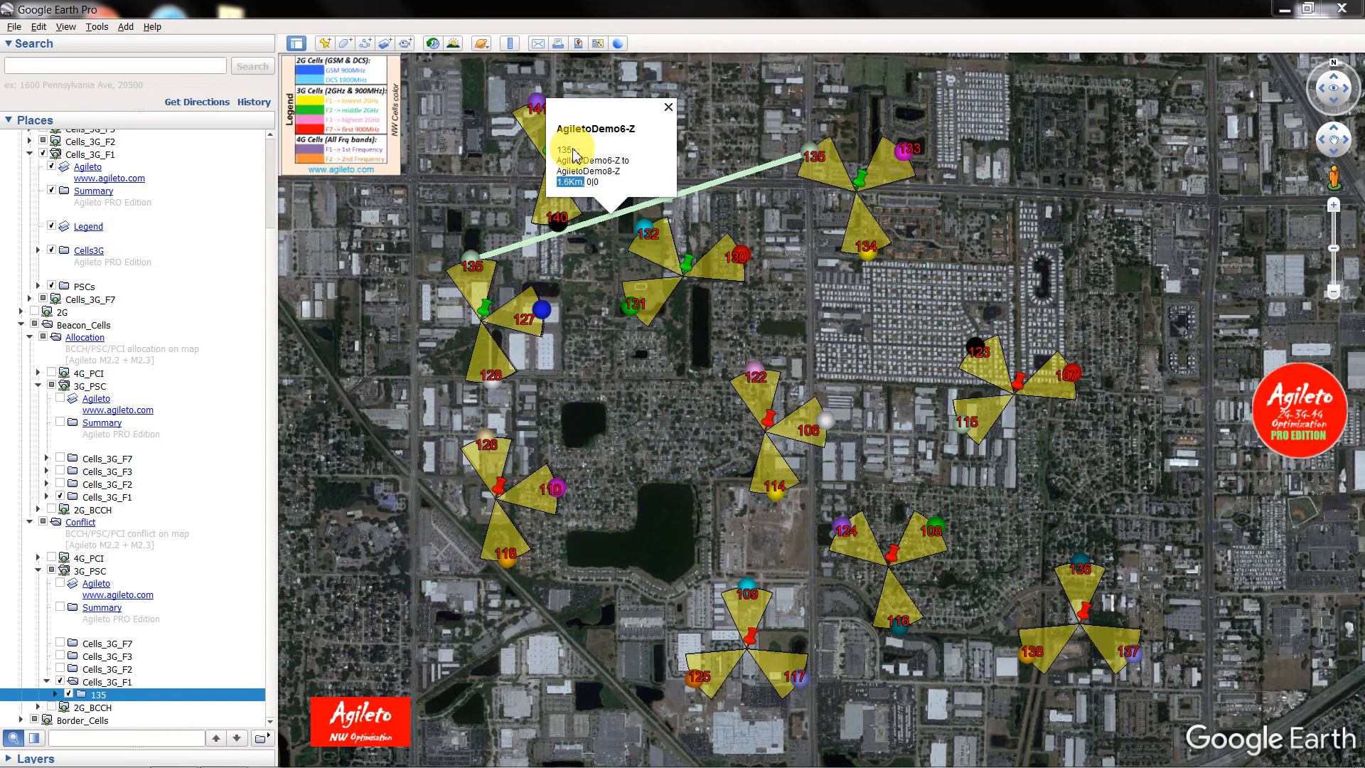
# - Collapse the 3G_PSC allocation layer and hide the whole 3G and Beacon_Cells folders on the map
pyautogui.click(38, 387)
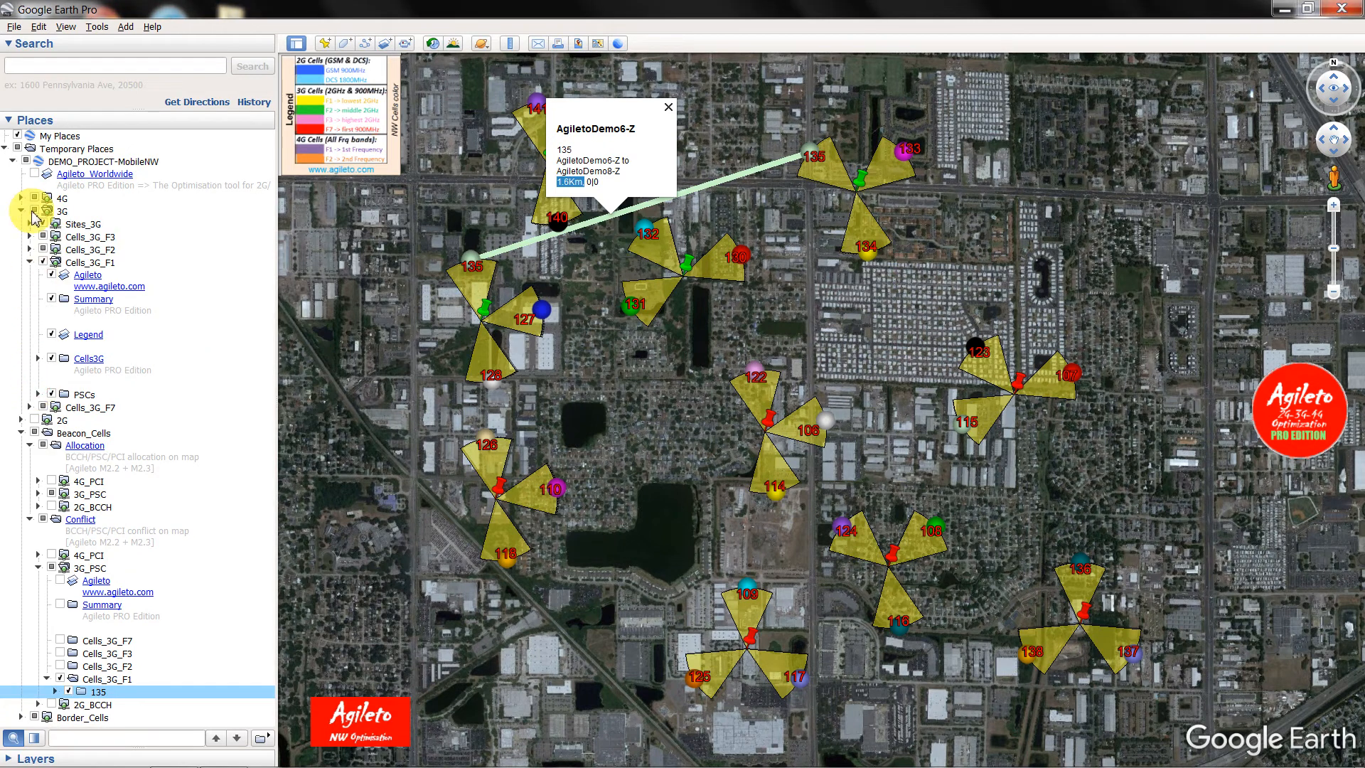
pyautogui.click(34, 211)
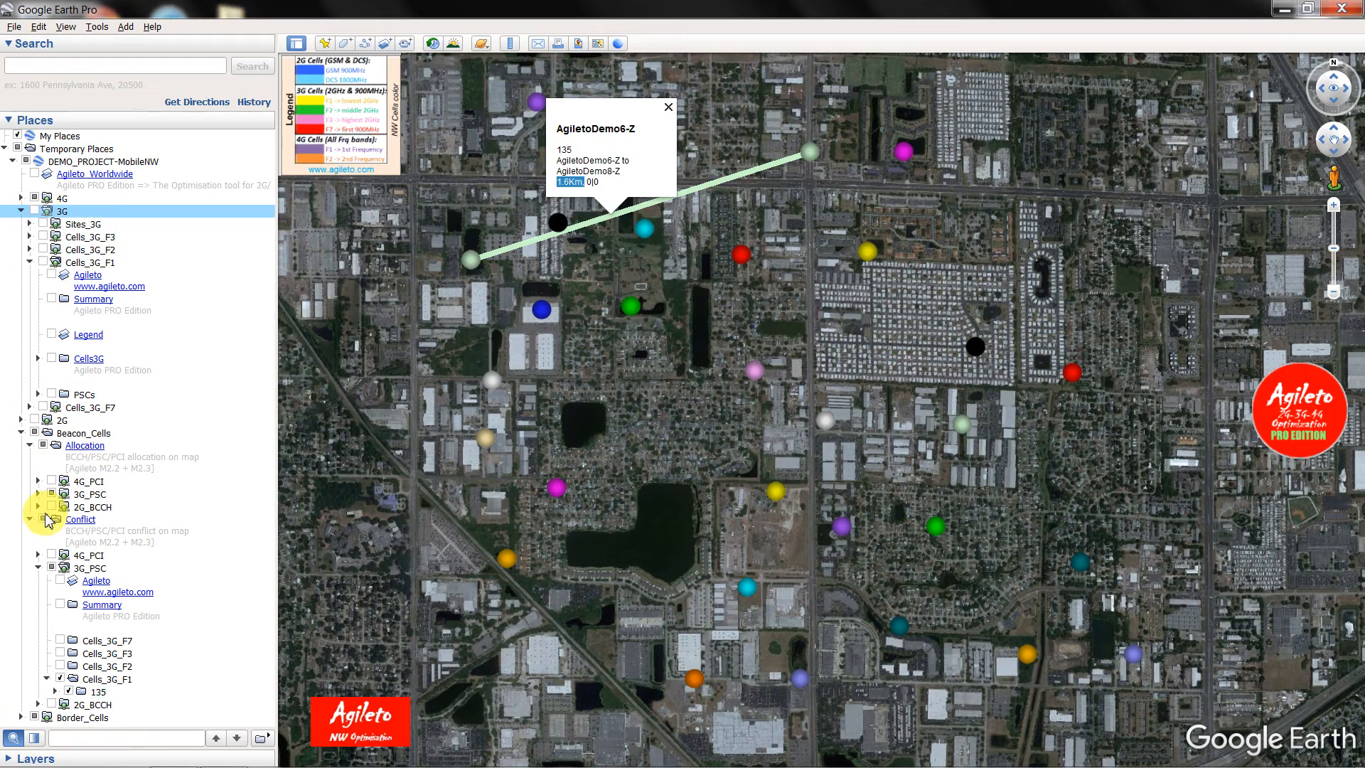
pyautogui.click(34, 433)
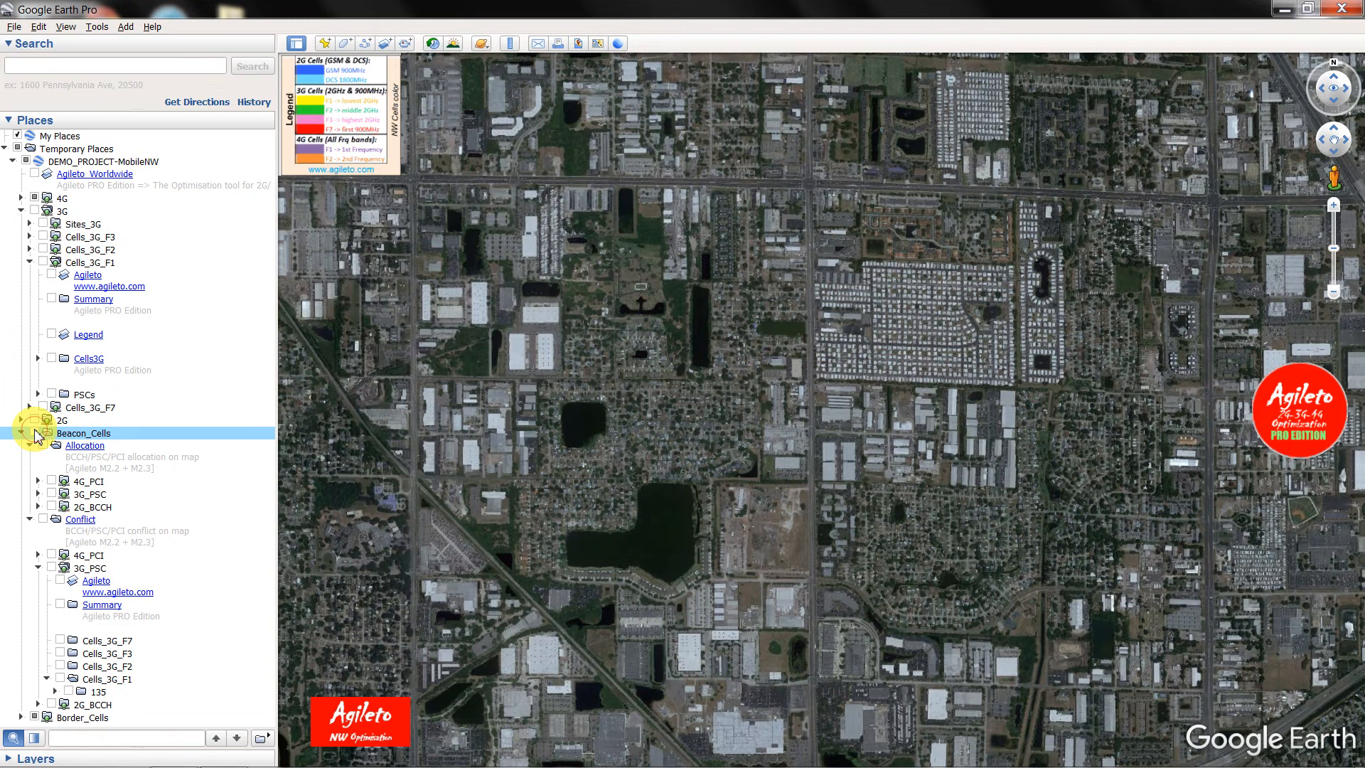
# - Collapse the 3G folder, expand the 4G folder and display the Cells_4G_F1 layer on the map
pyautogui.click(21, 212)
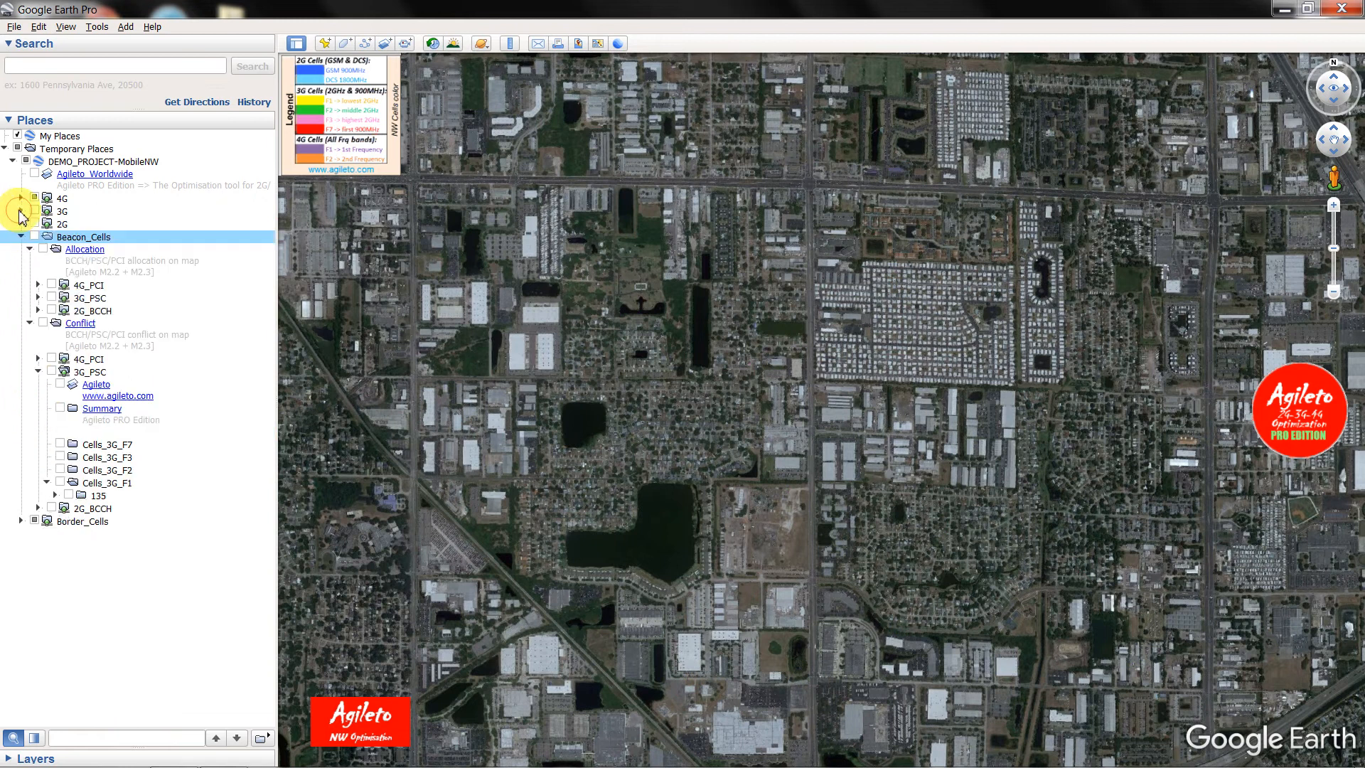
pyautogui.click(21, 197)
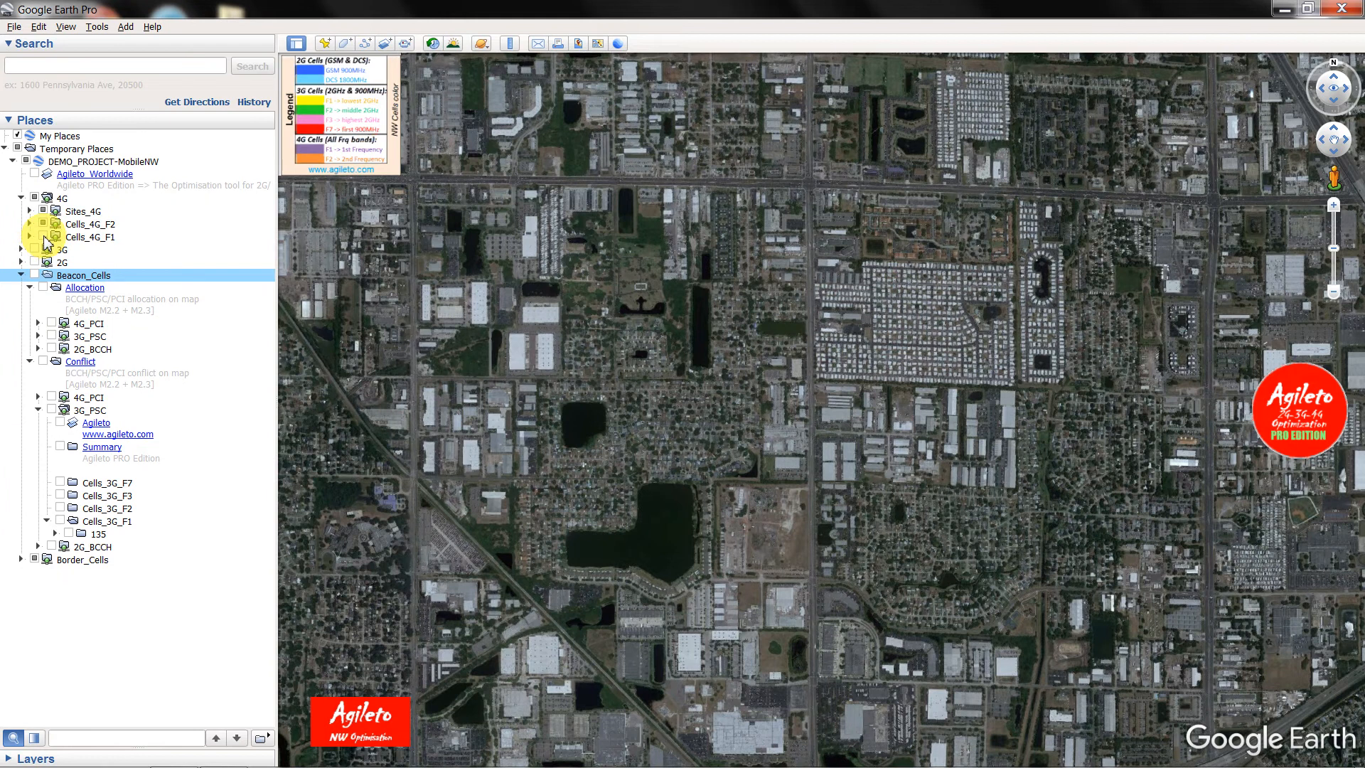
pyautogui.click(43, 237)
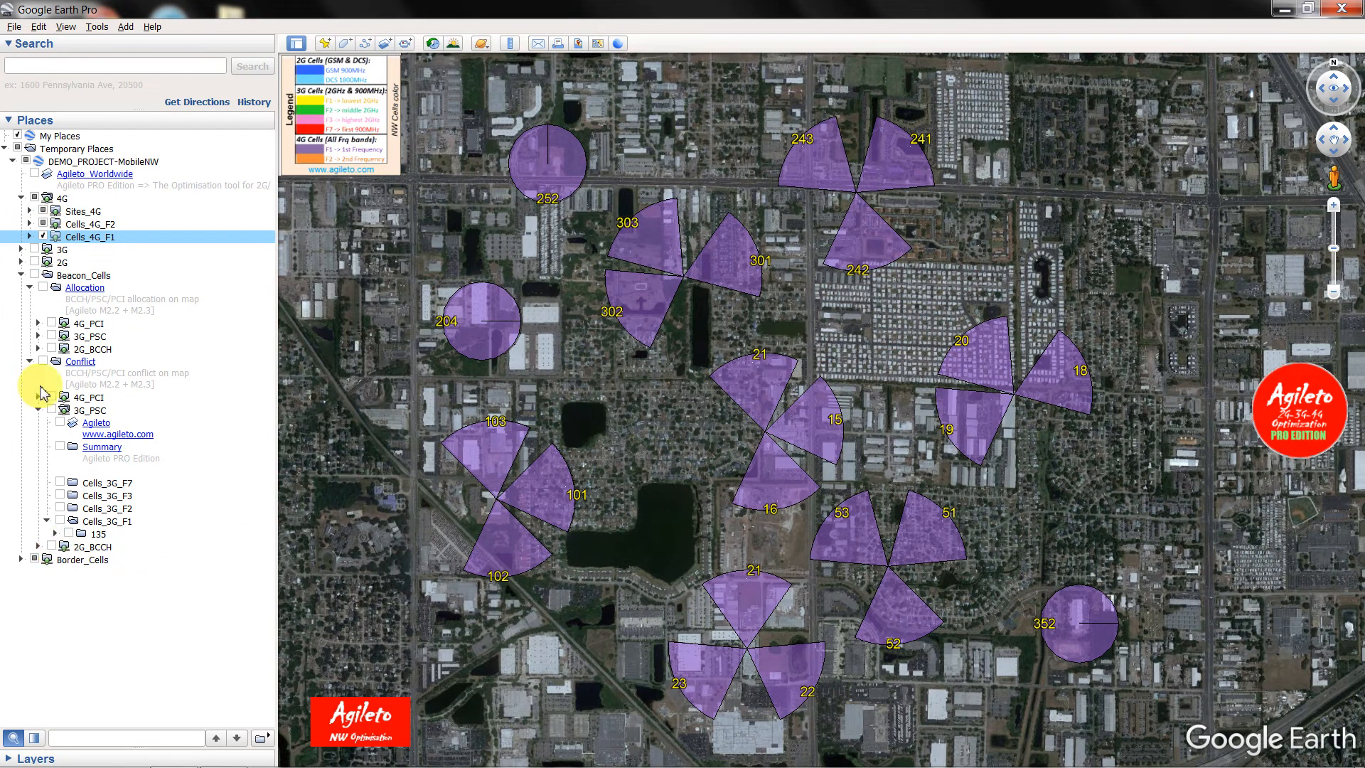
# - Expand the 4G_PCI layer under Beacon_Cells Allocation and display its Cells_4G_F1 allocation markers
pyautogui.click(69, 277)
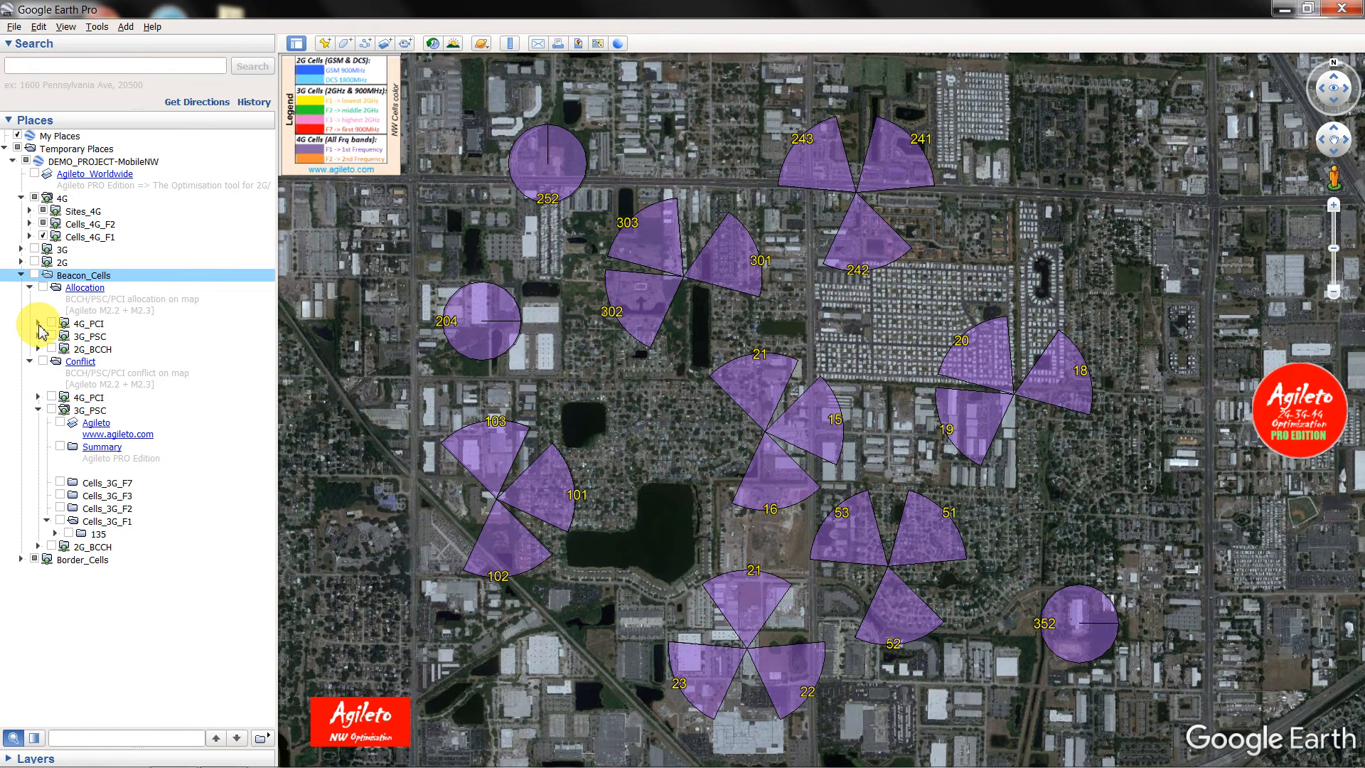
pyautogui.click(85, 287)
pyautogui.click(38, 324)
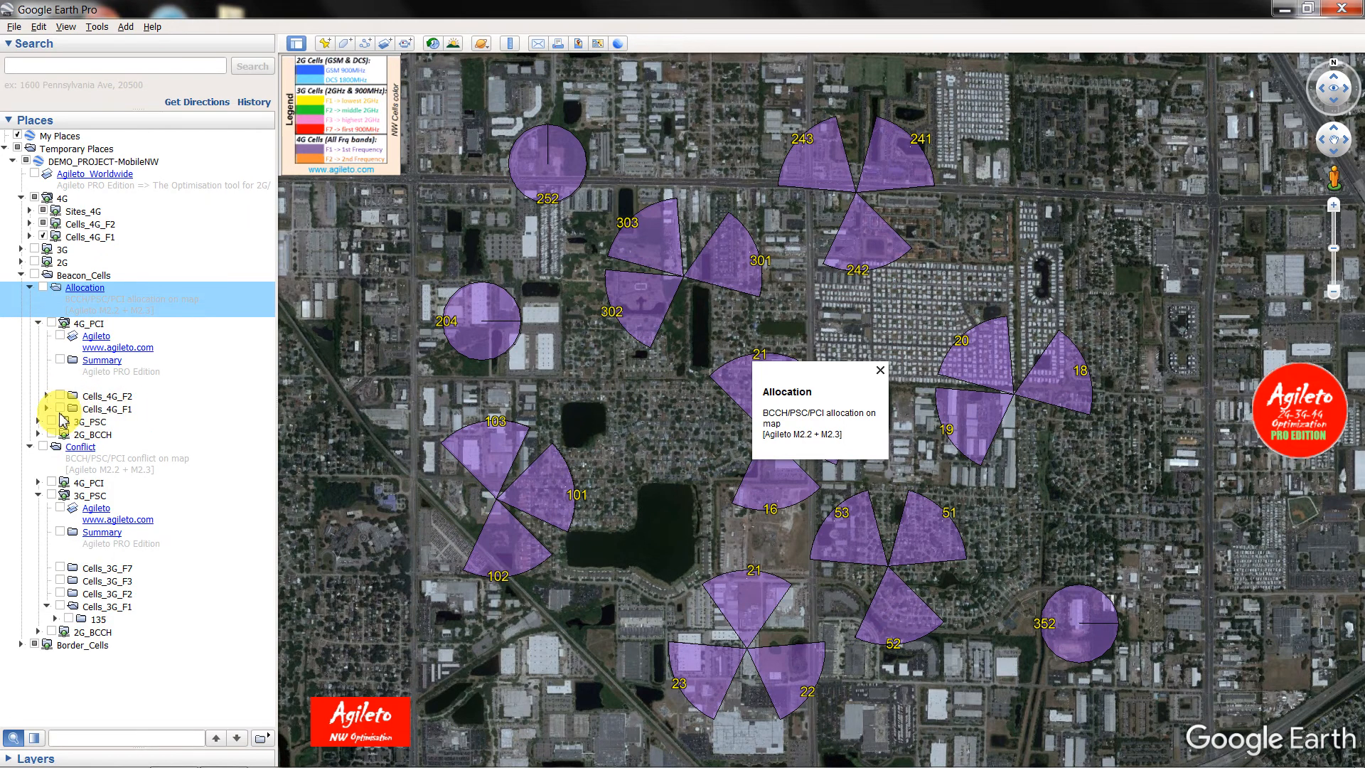
pyautogui.click(61, 409)
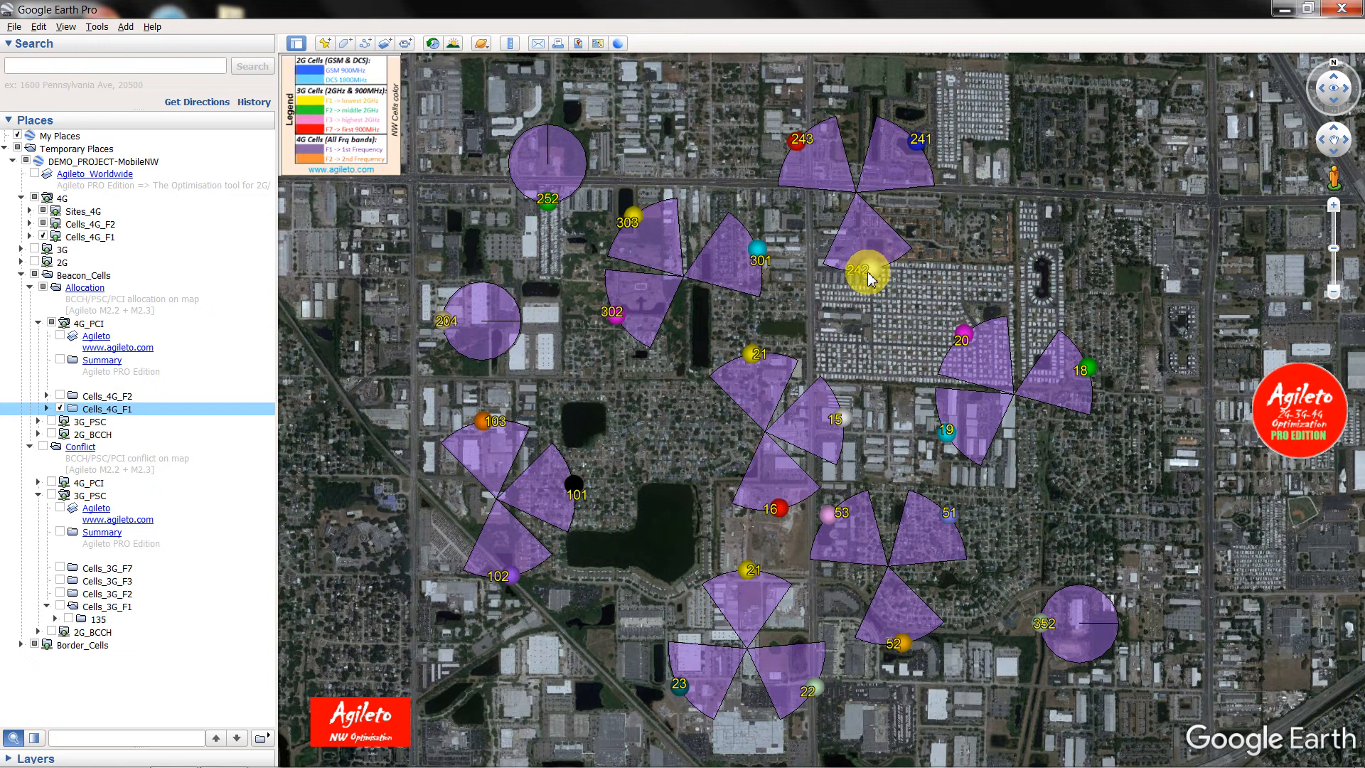
# - Check the PCI in the details of the Agileto4GDemo1-X allocation marker
pyautogui.click(845, 425)
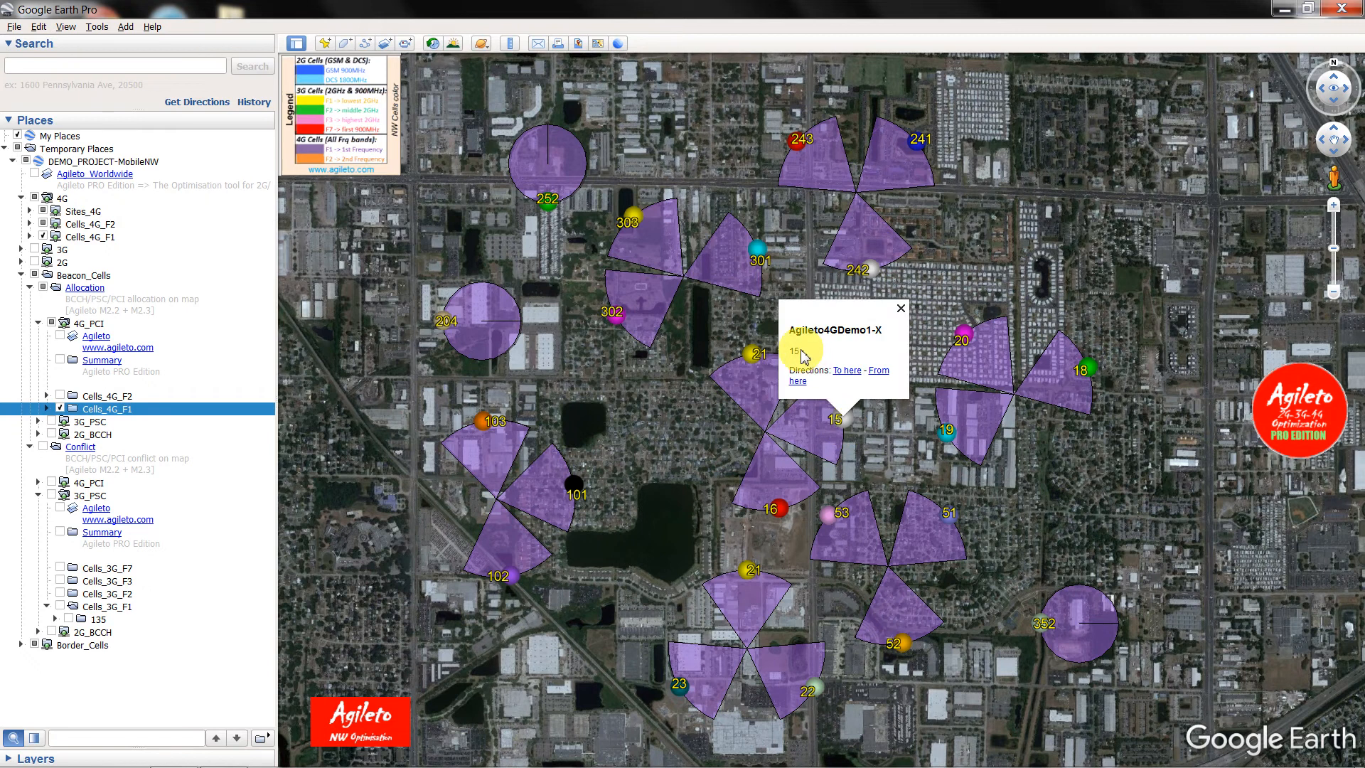
pyautogui.moveTo(800, 350); pyautogui.dragTo(786, 349)
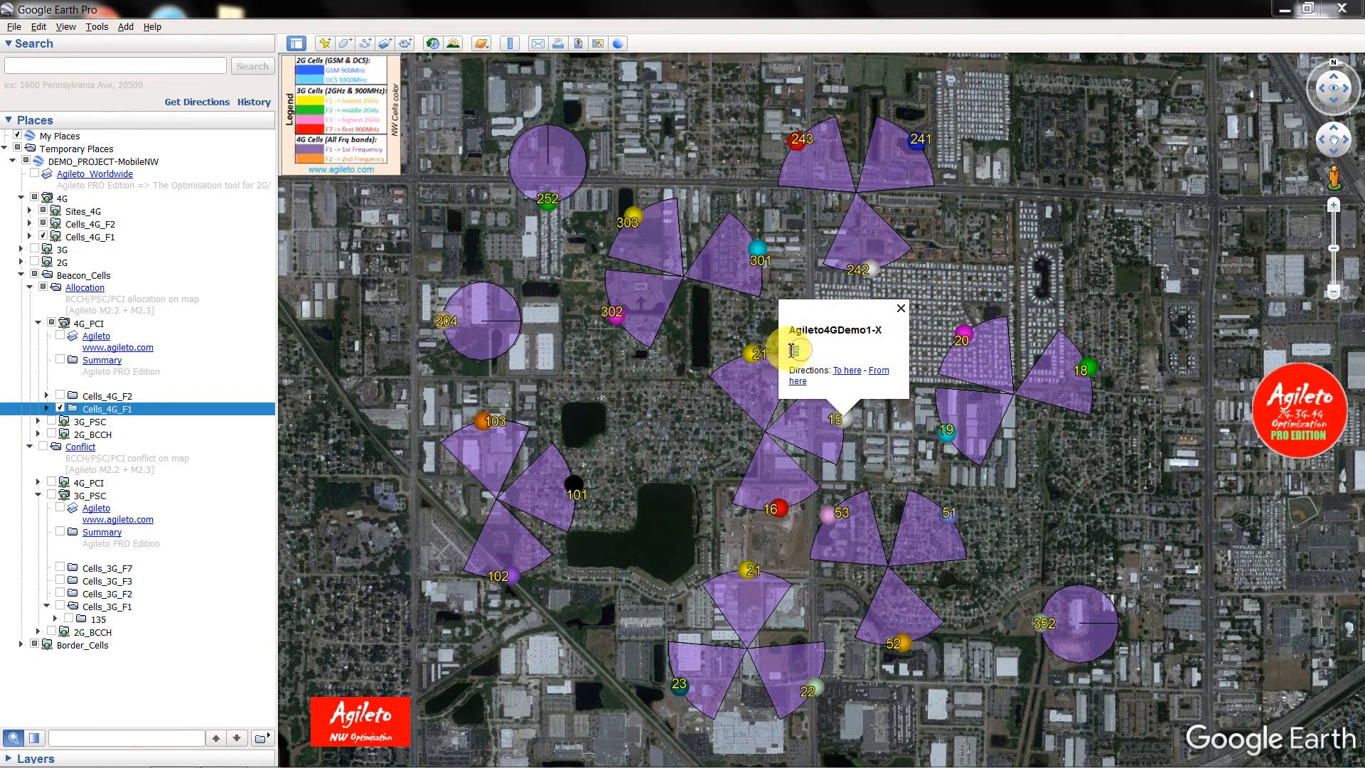
# - Close the Agileto4GDemo1-X marker details and collapse the 3G_PSC layer under Beacon_Cells Conflict
pyautogui.click(613, 321)
pyautogui.click(658, 415)
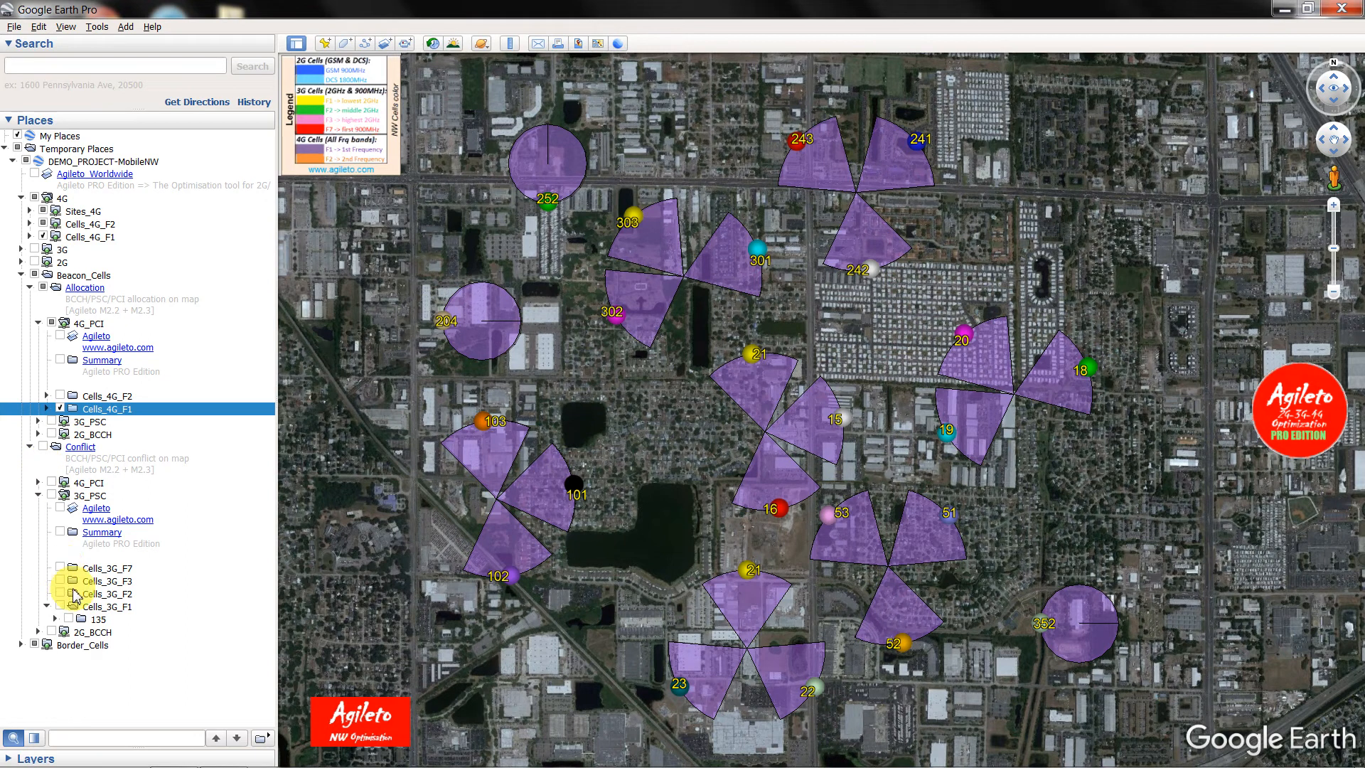
pyautogui.click(39, 496)
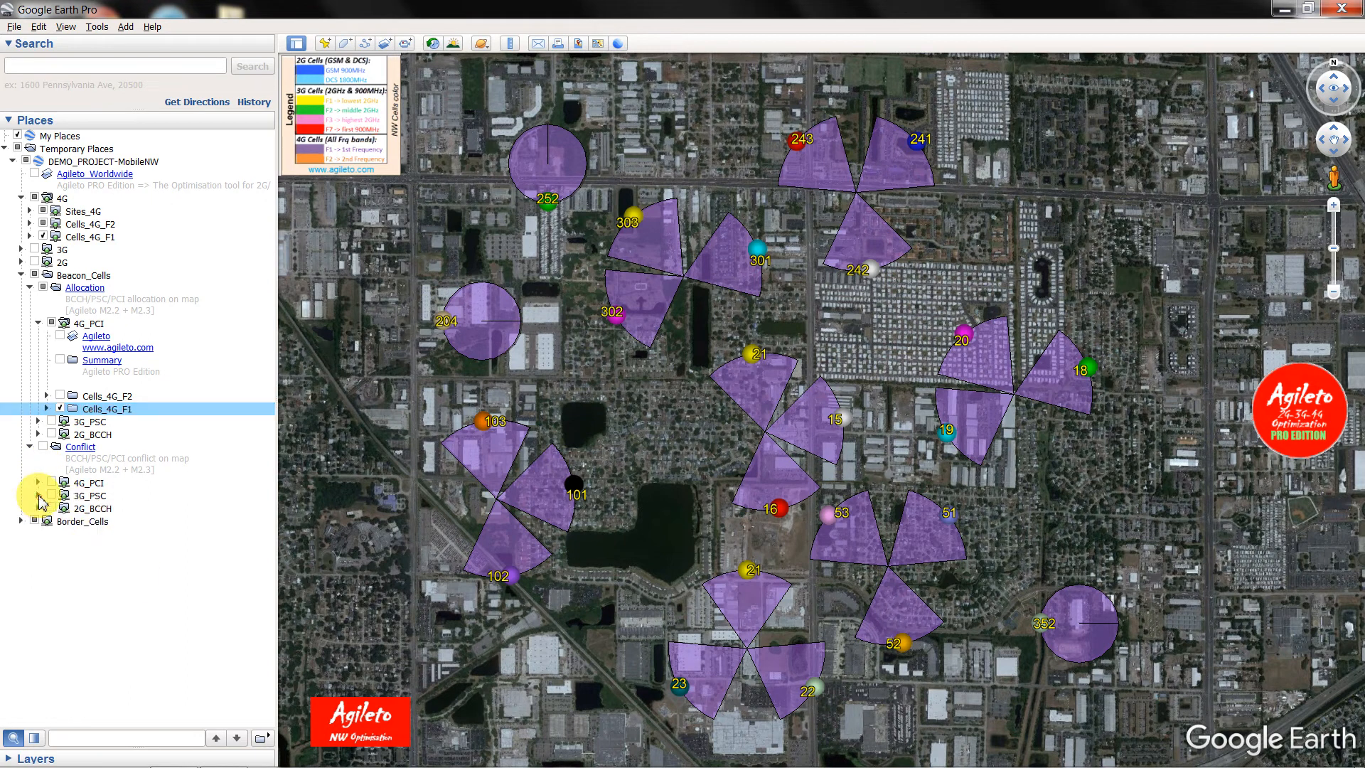
# - Expand the 4G_PCI conflict layer and its Cells_4G_F1 folder, and display the conflict for PCI 21 on the map
pyautogui.click(68, 449)
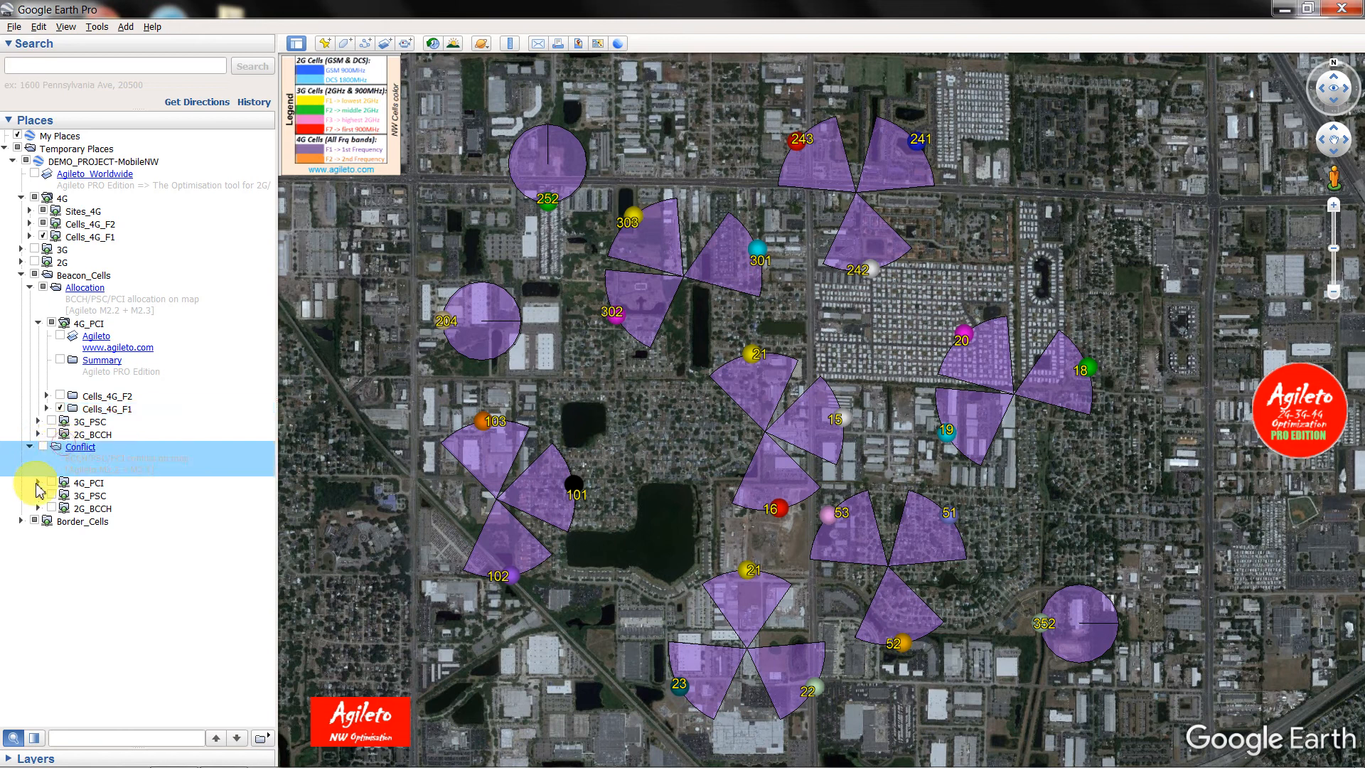
pyautogui.click(39, 483)
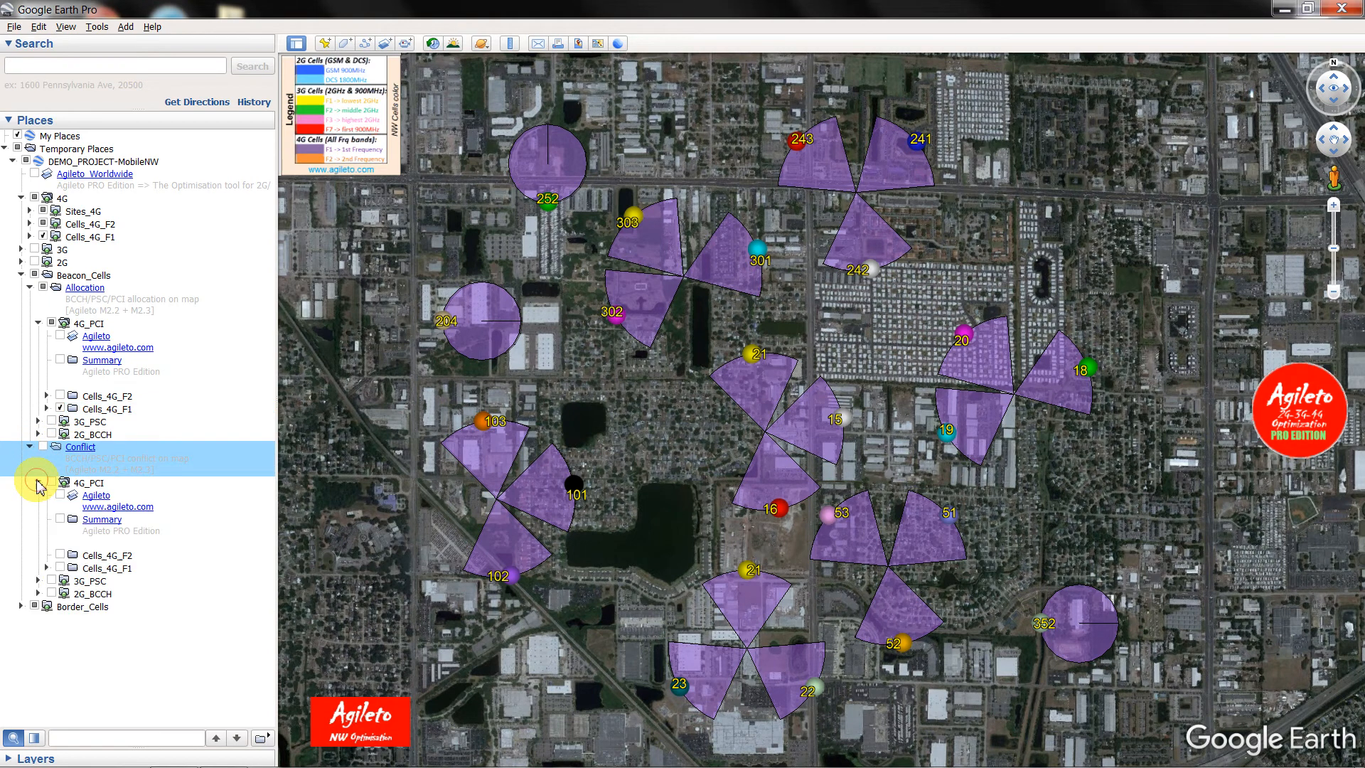
pyautogui.click(103, 568)
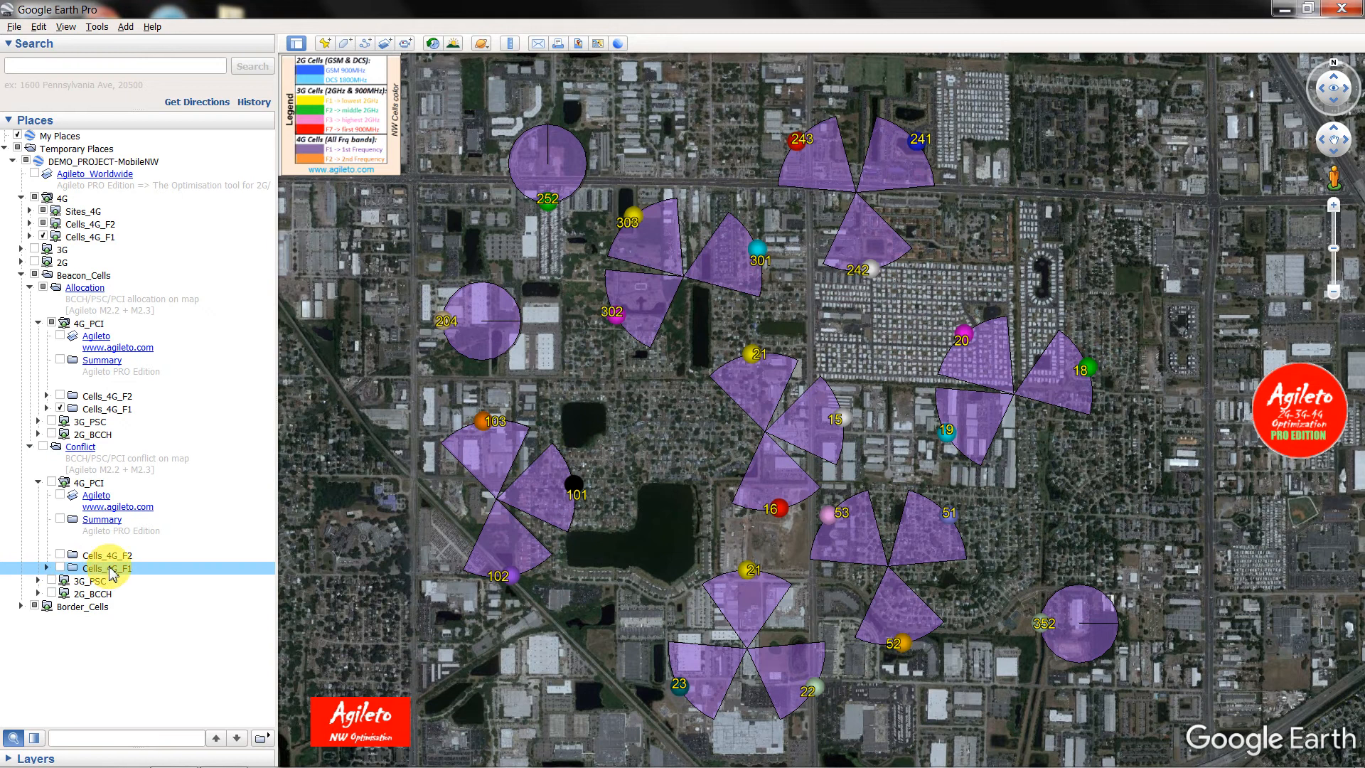
pyautogui.click(46, 568)
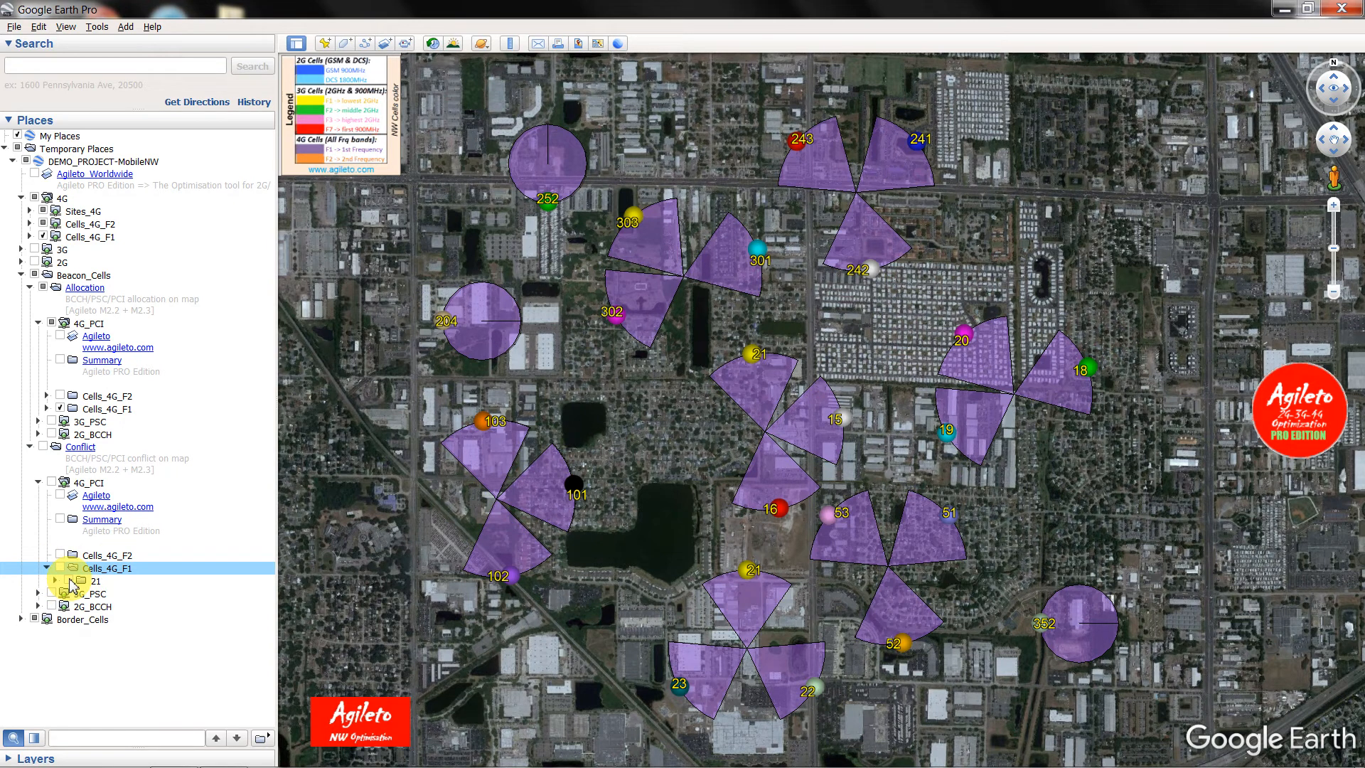
pyautogui.click(69, 582)
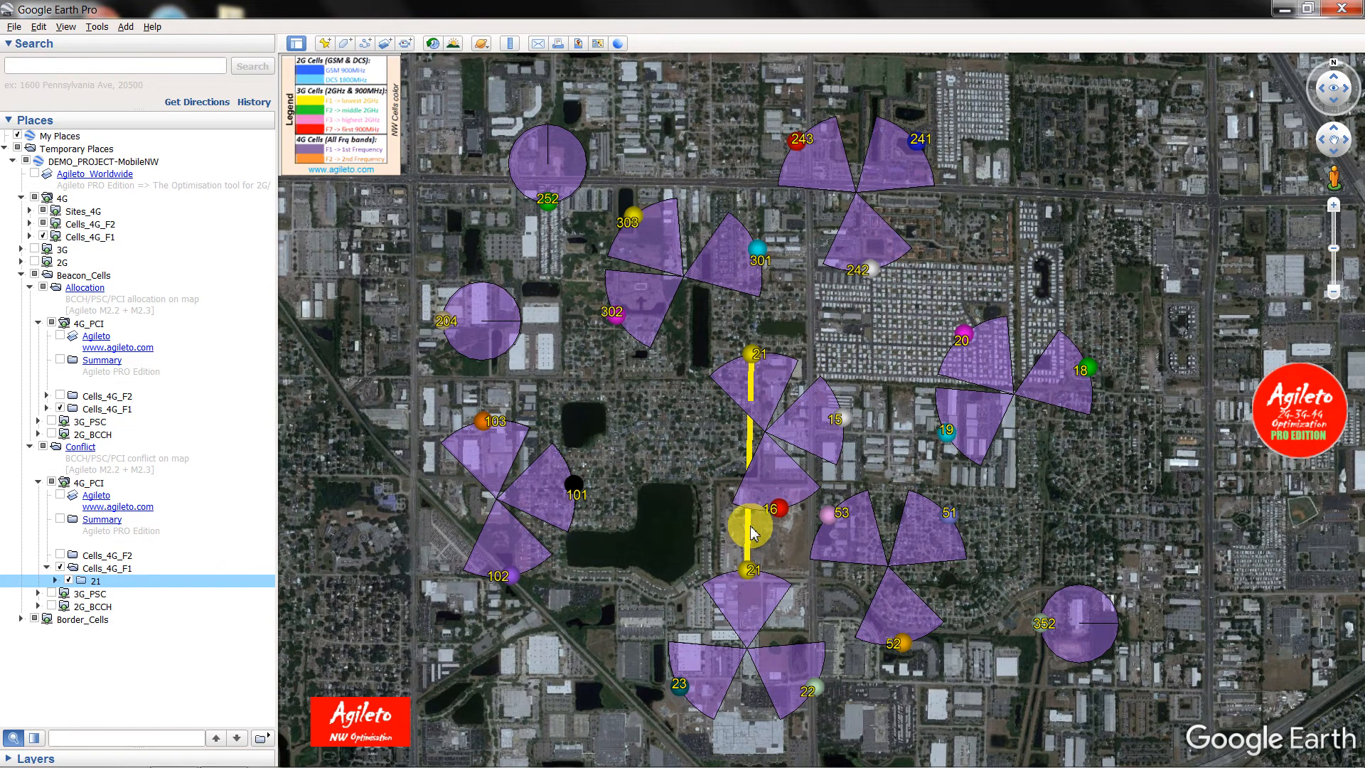
# - View the details of the two 4G cells joined by the PCI 21 conflict line, and close them
pyautogui.click(776, 382)
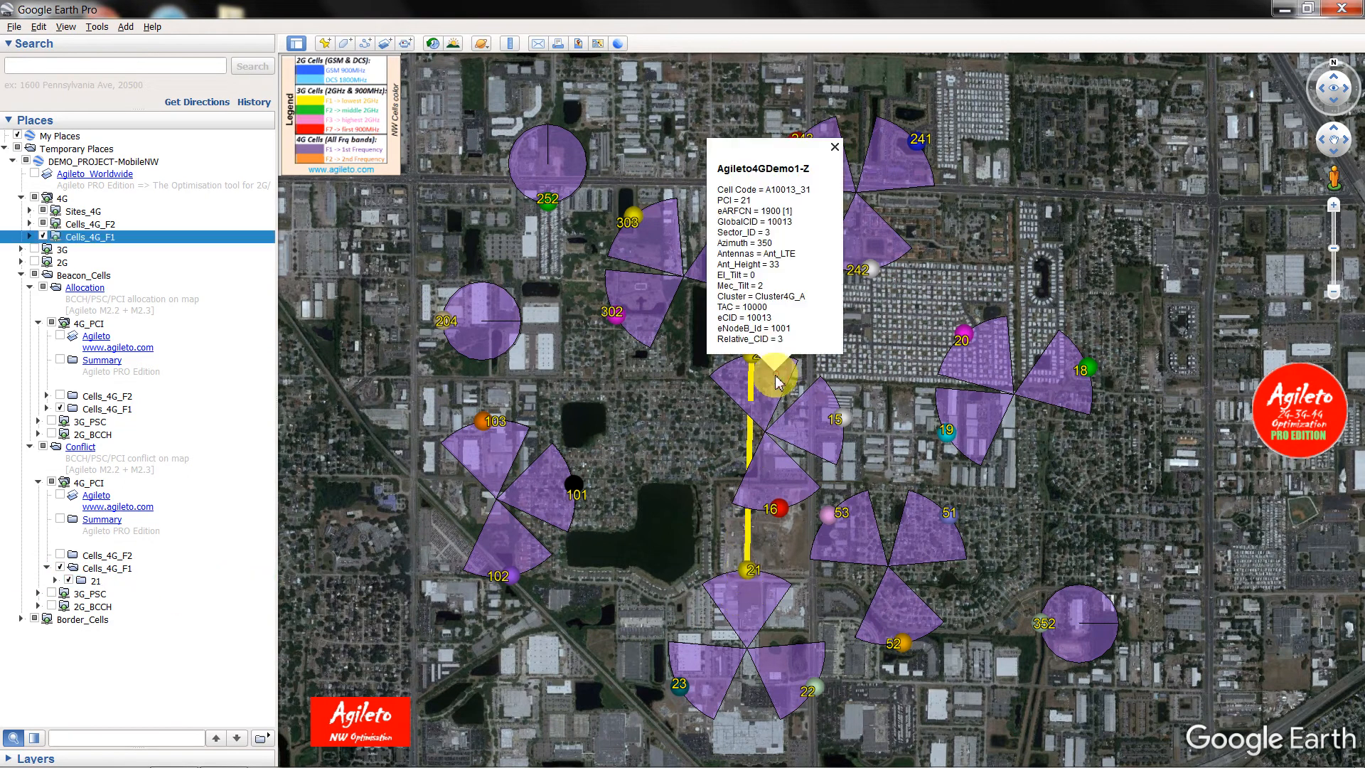
pyautogui.click(755, 612)
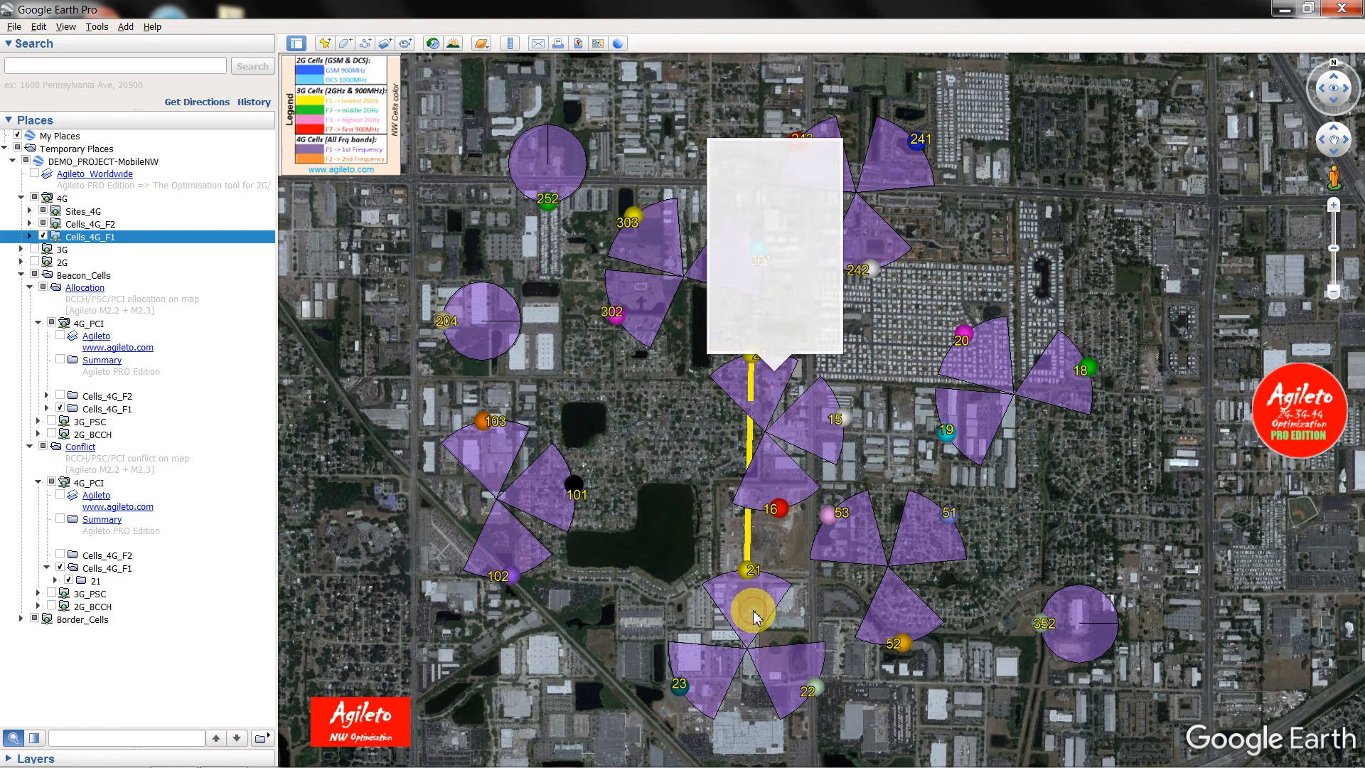
pyautogui.click(825, 581)
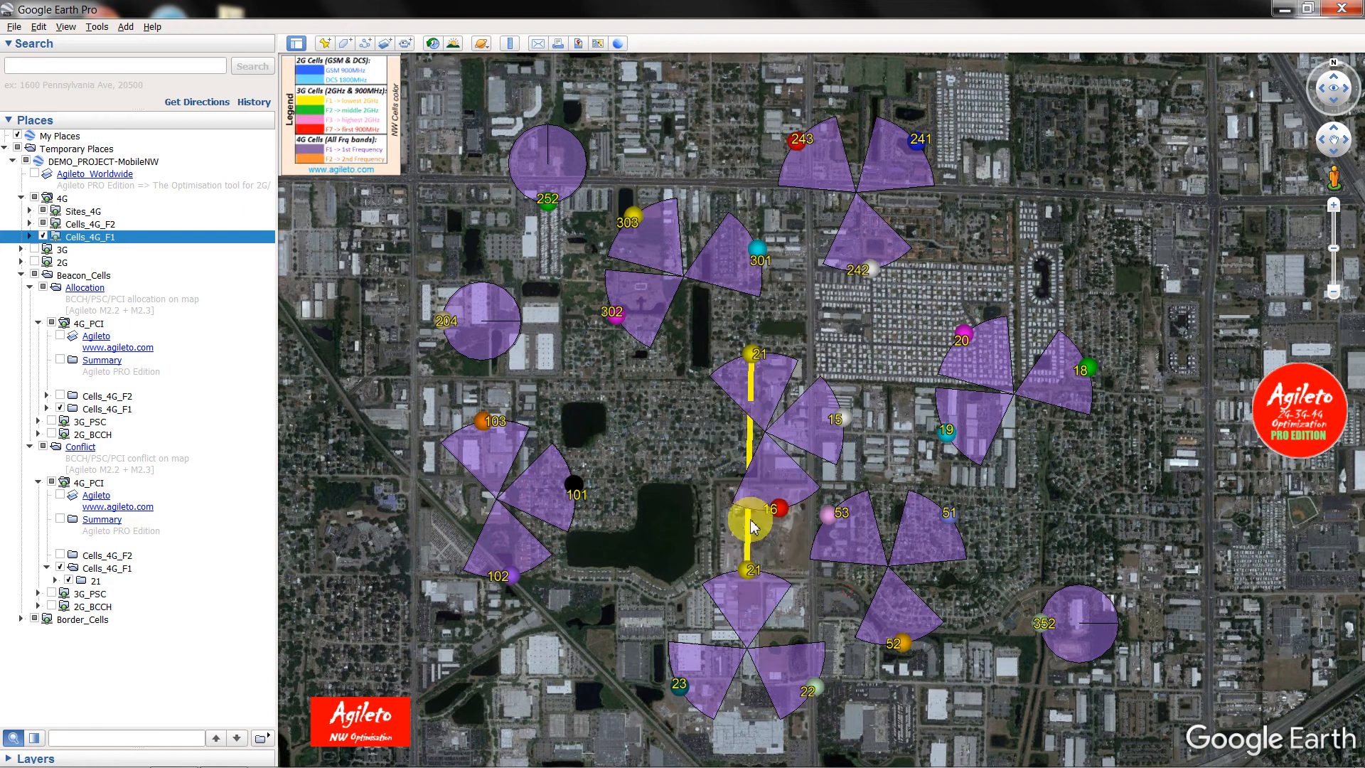
# - Examine the conflicting PCI, cell pair and distance in the yellow conflict line's details, and close them
pyautogui.click(751, 447)
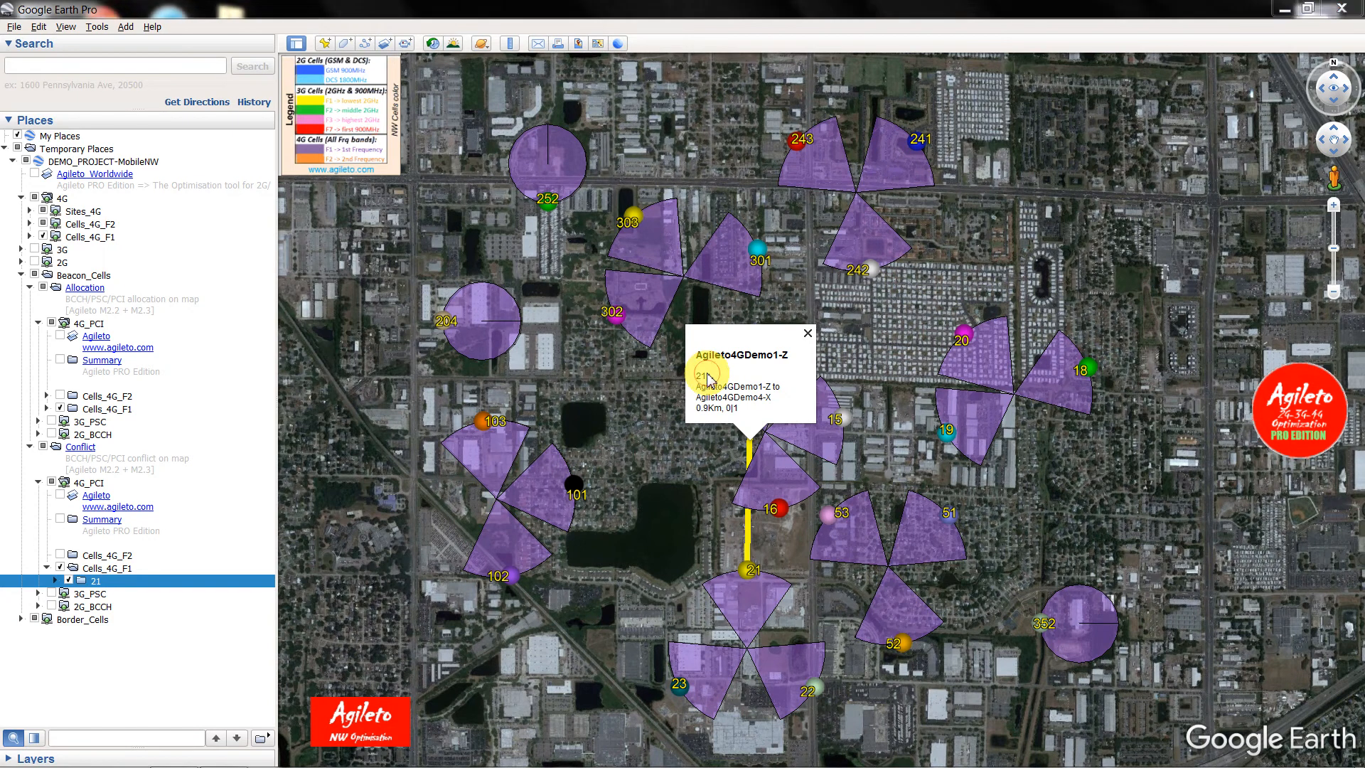
pyautogui.moveTo(708, 377); pyautogui.dragTo(670, 375)
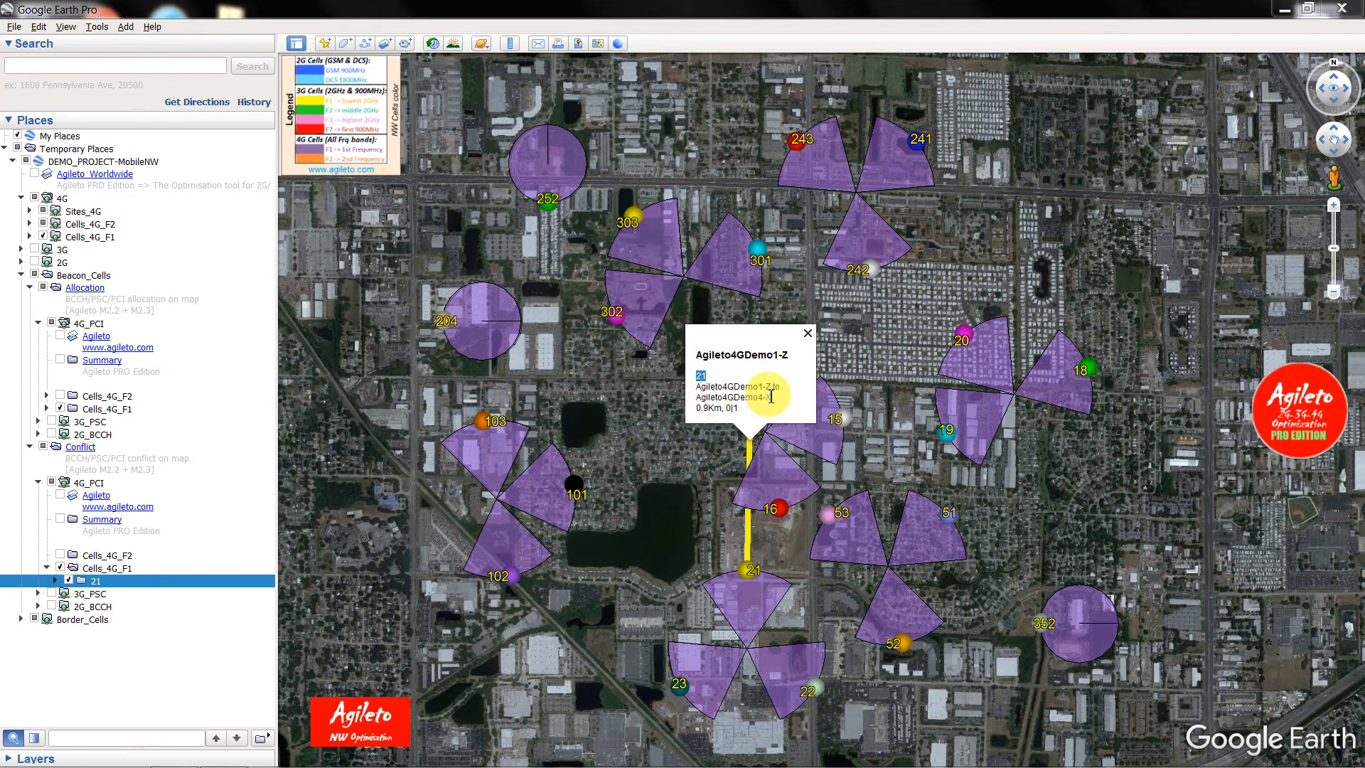
pyautogui.moveTo(773, 395); pyautogui.dragTo(671, 396)
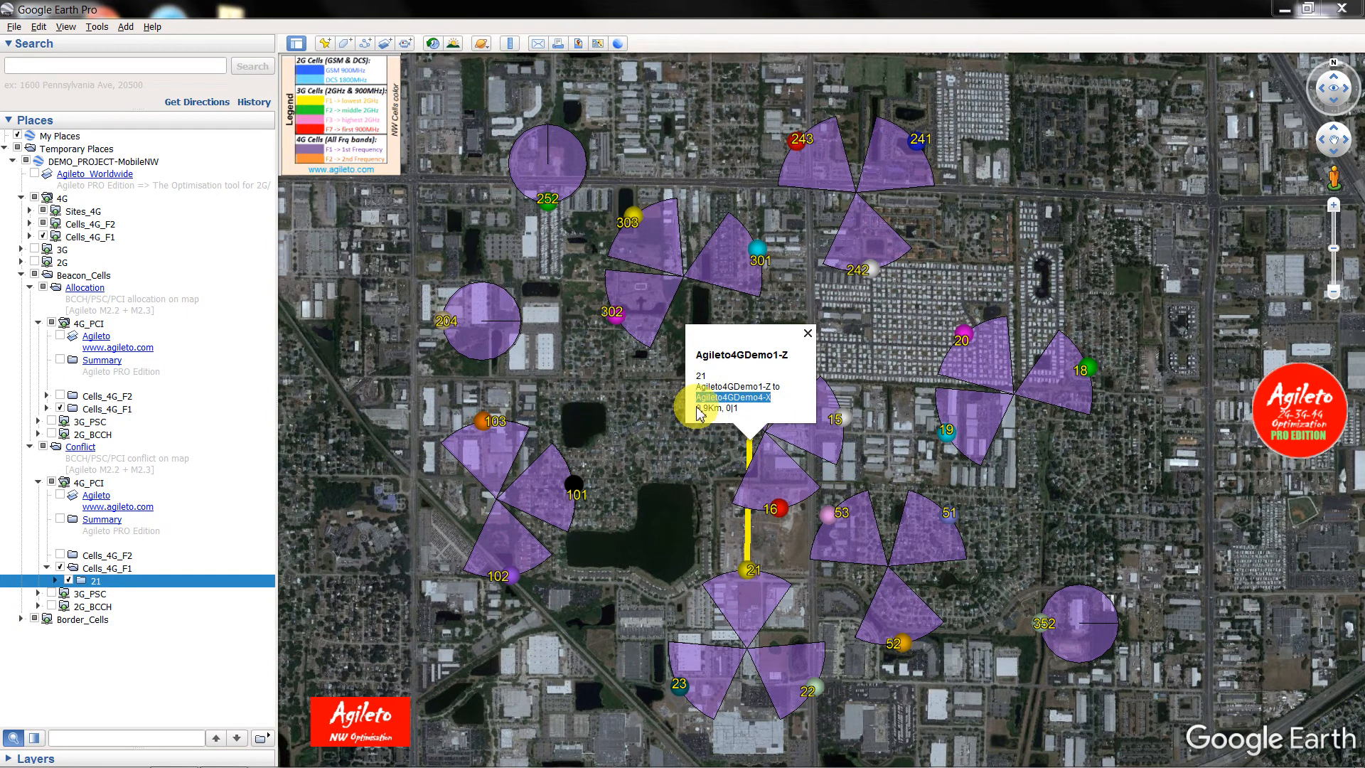
pyautogui.moveTo(696, 407); pyautogui.dragTo(720, 407)
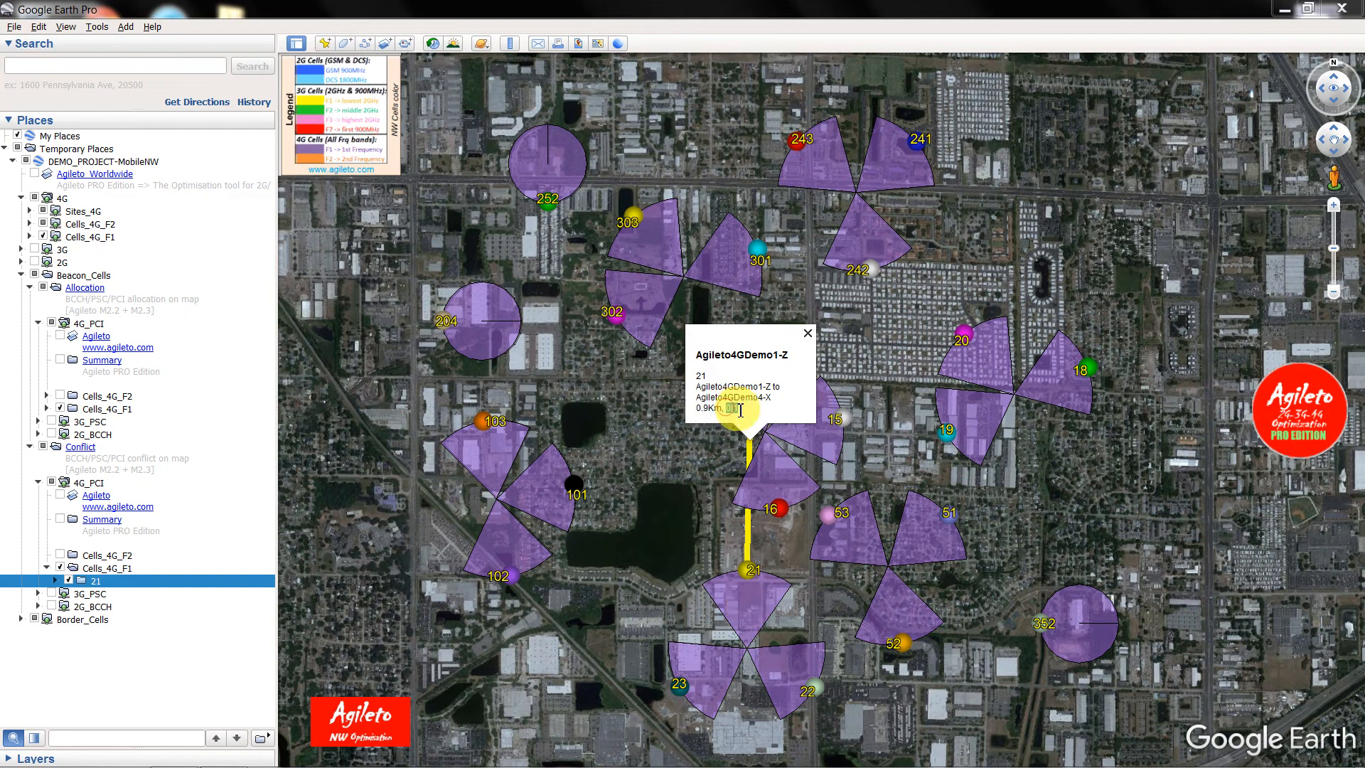
pyautogui.click(695, 498)
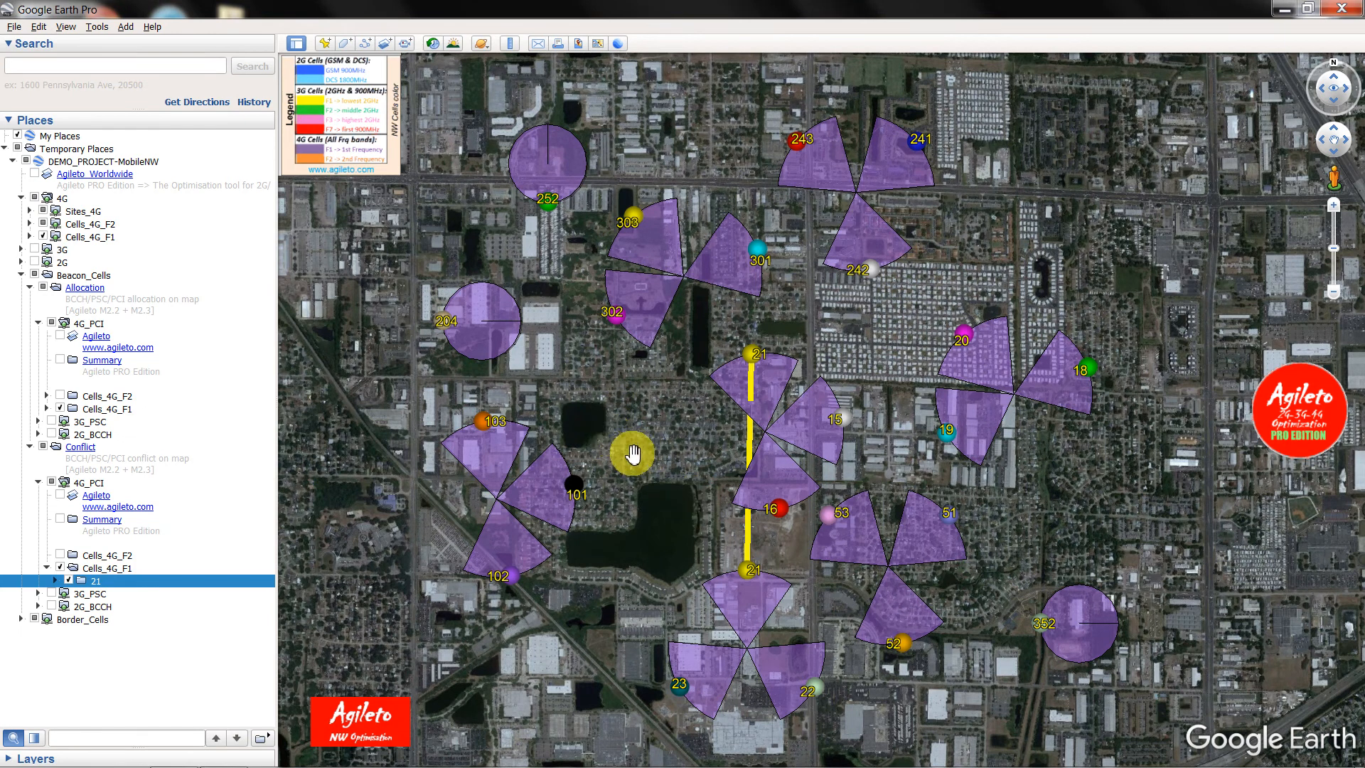
# - Collapse the DEMO_PROJECT-MobileNW project and hide all its layers on the map
pyautogui.scroll(-2, 632, 453)
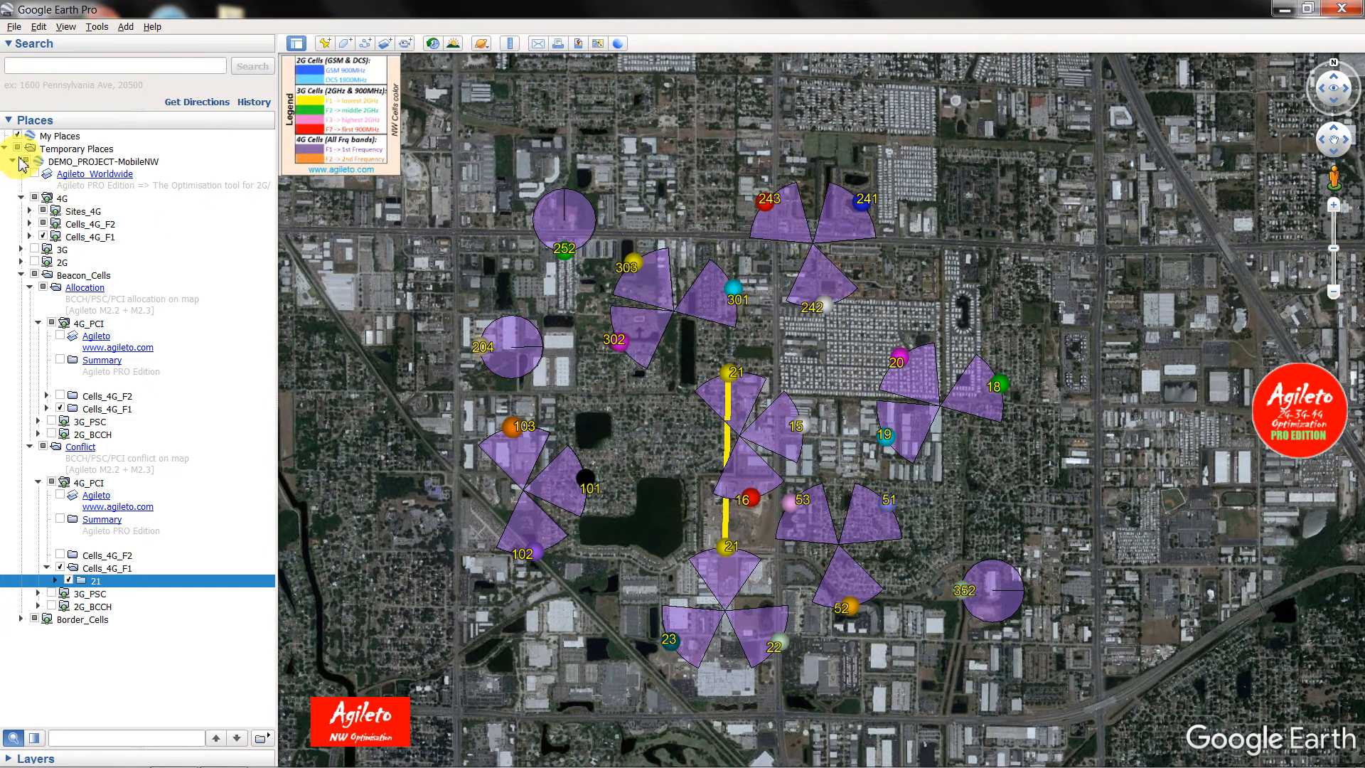
pyautogui.click(13, 161)
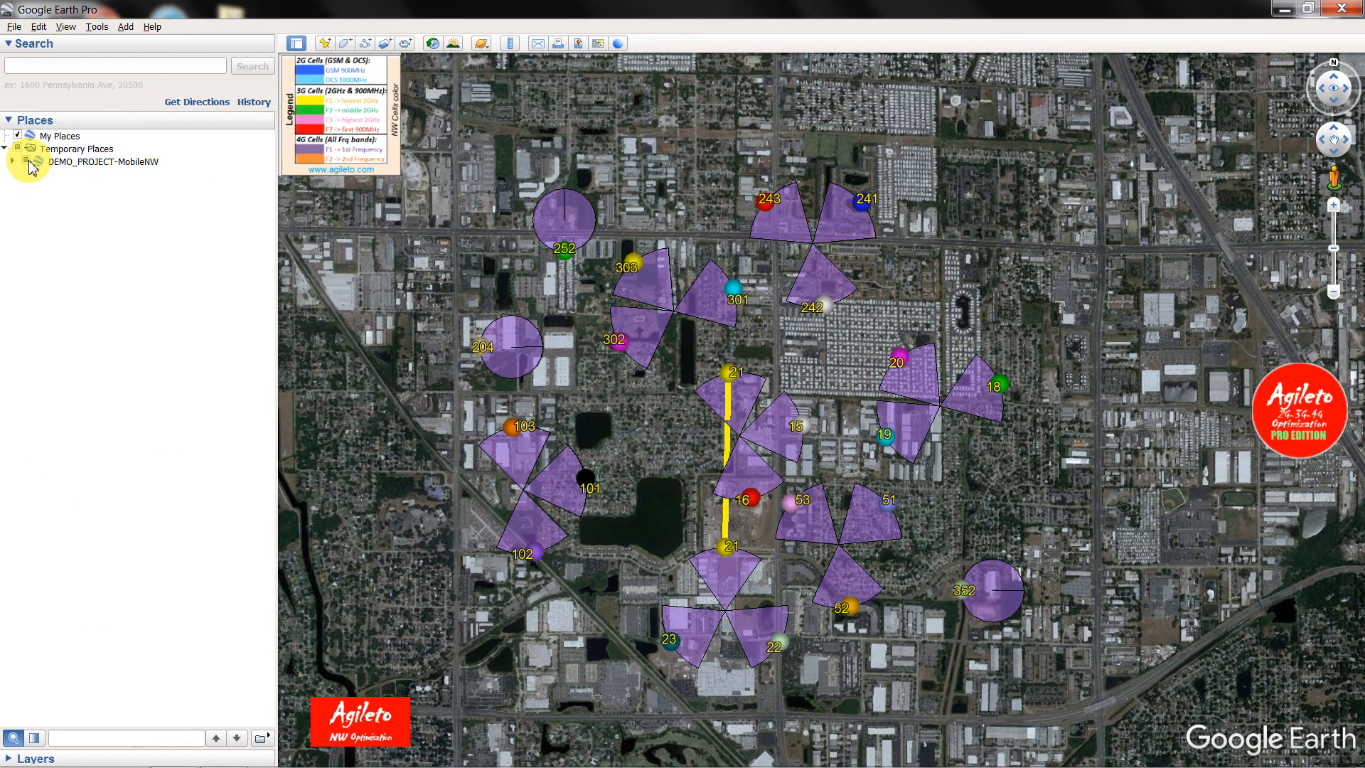
pyautogui.click(27, 162)
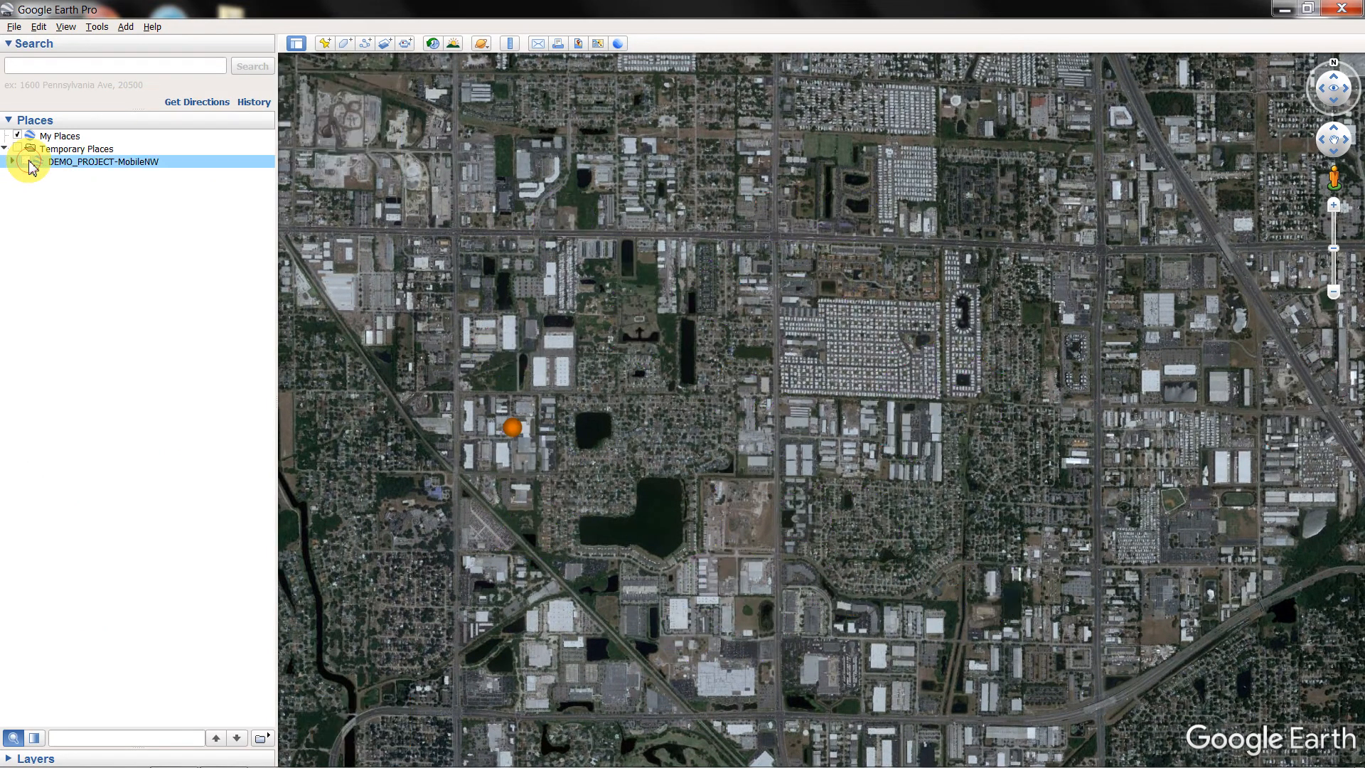
# - Minimize Google Earth, switch to Agileto and start its RF optimisation module selection
pyautogui.click(1287, 10)
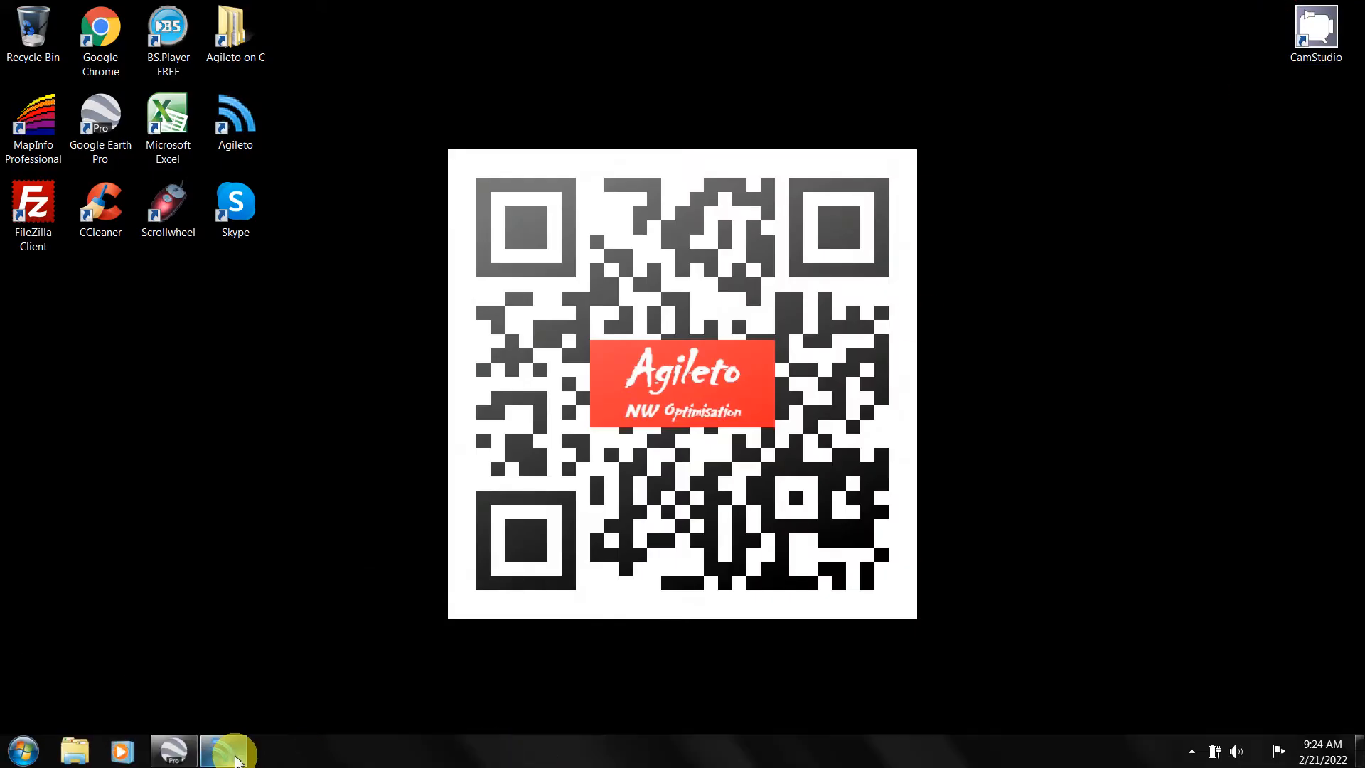
pyautogui.click(235, 754)
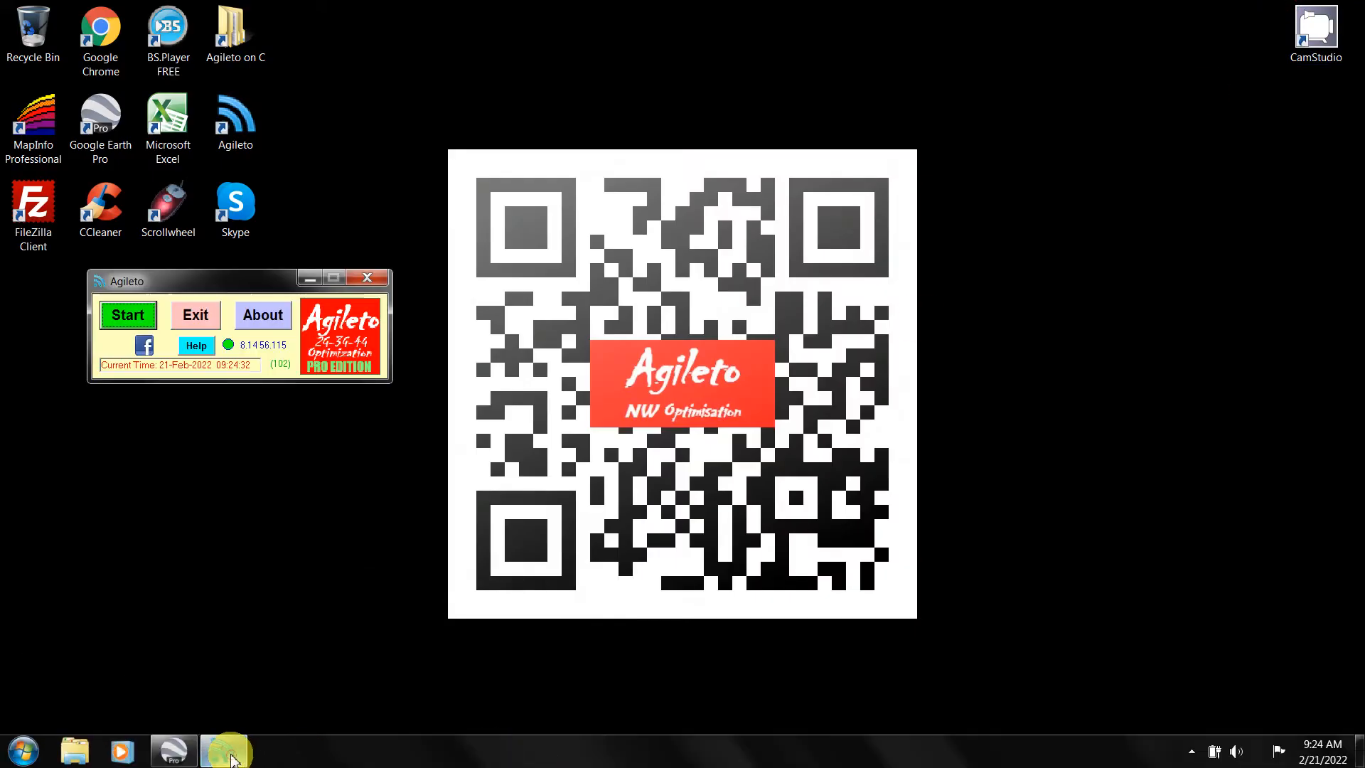
pyautogui.click(124, 318)
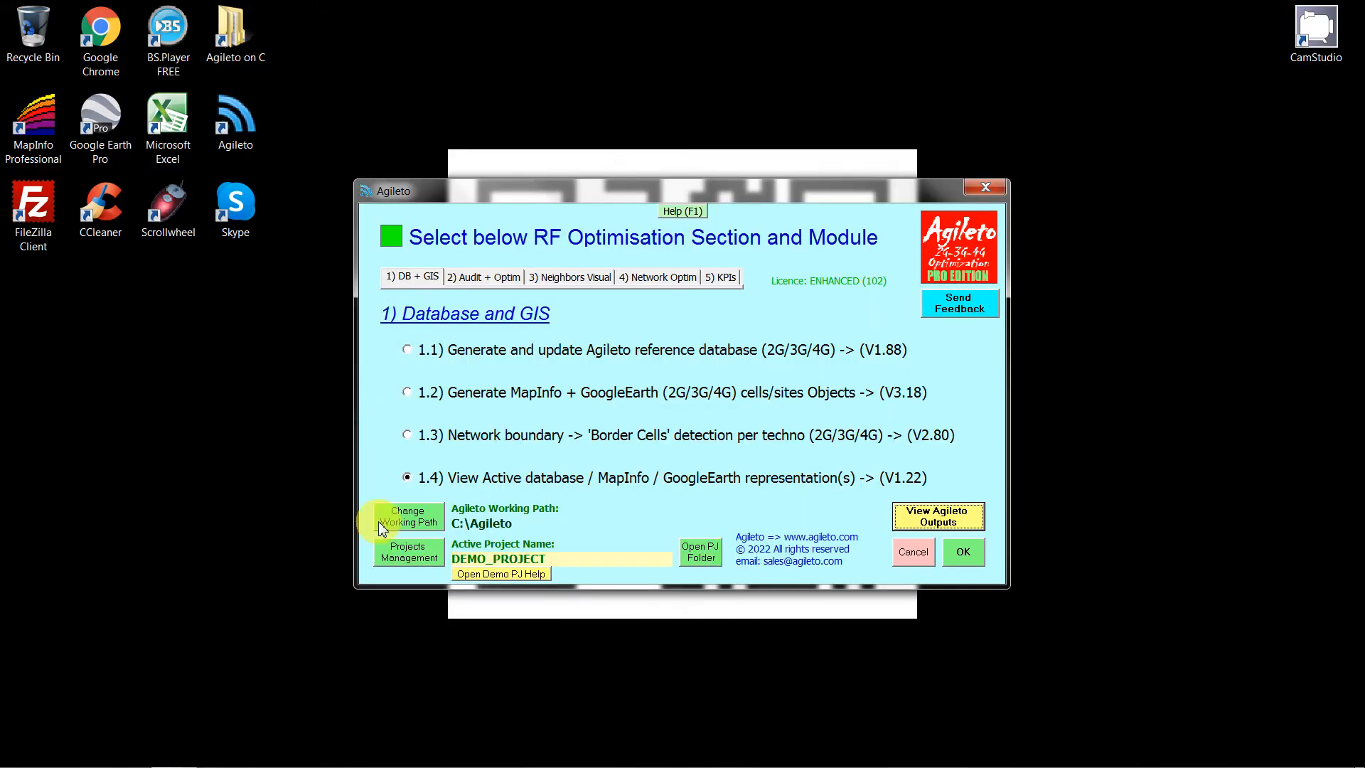
# - Activate the existing project DEMO_OMC_DUMP in Projects Management
pyautogui.click(409, 552)
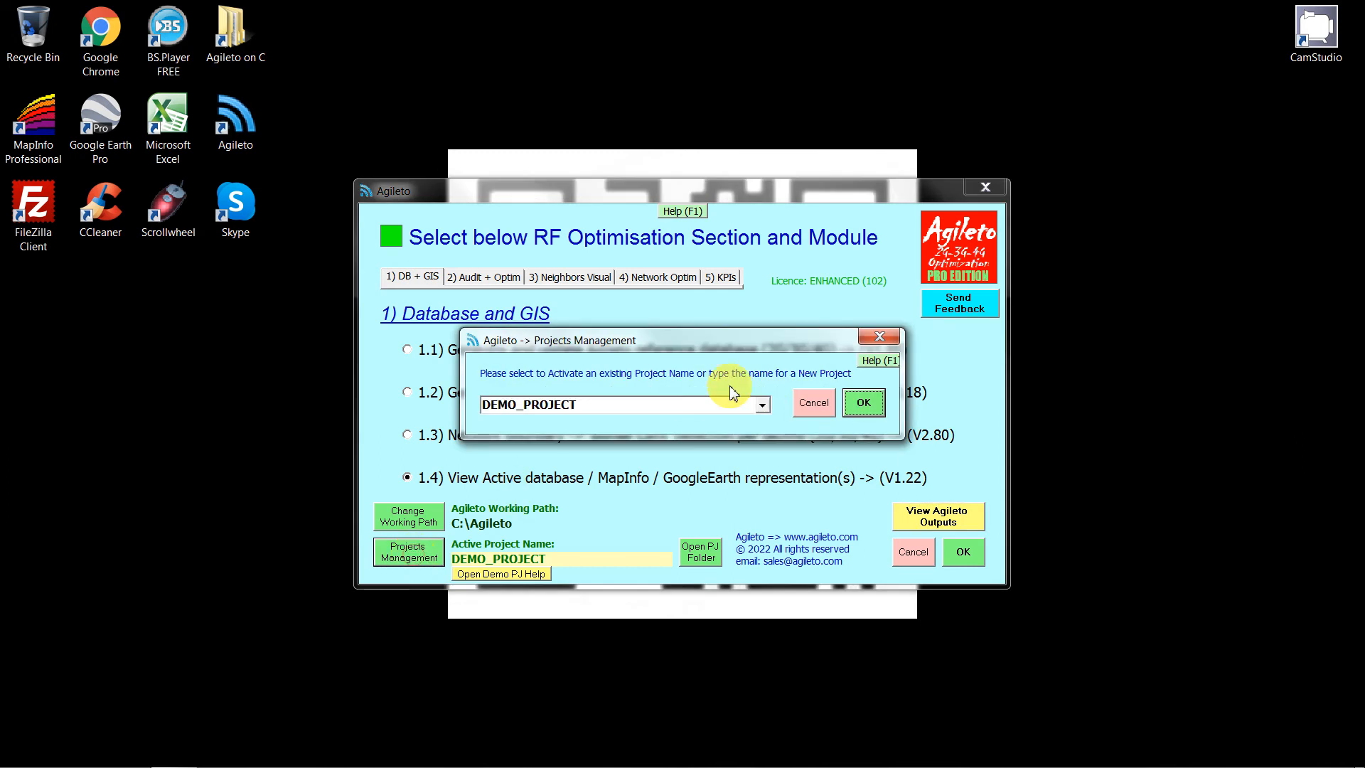
pyautogui.click(762, 405)
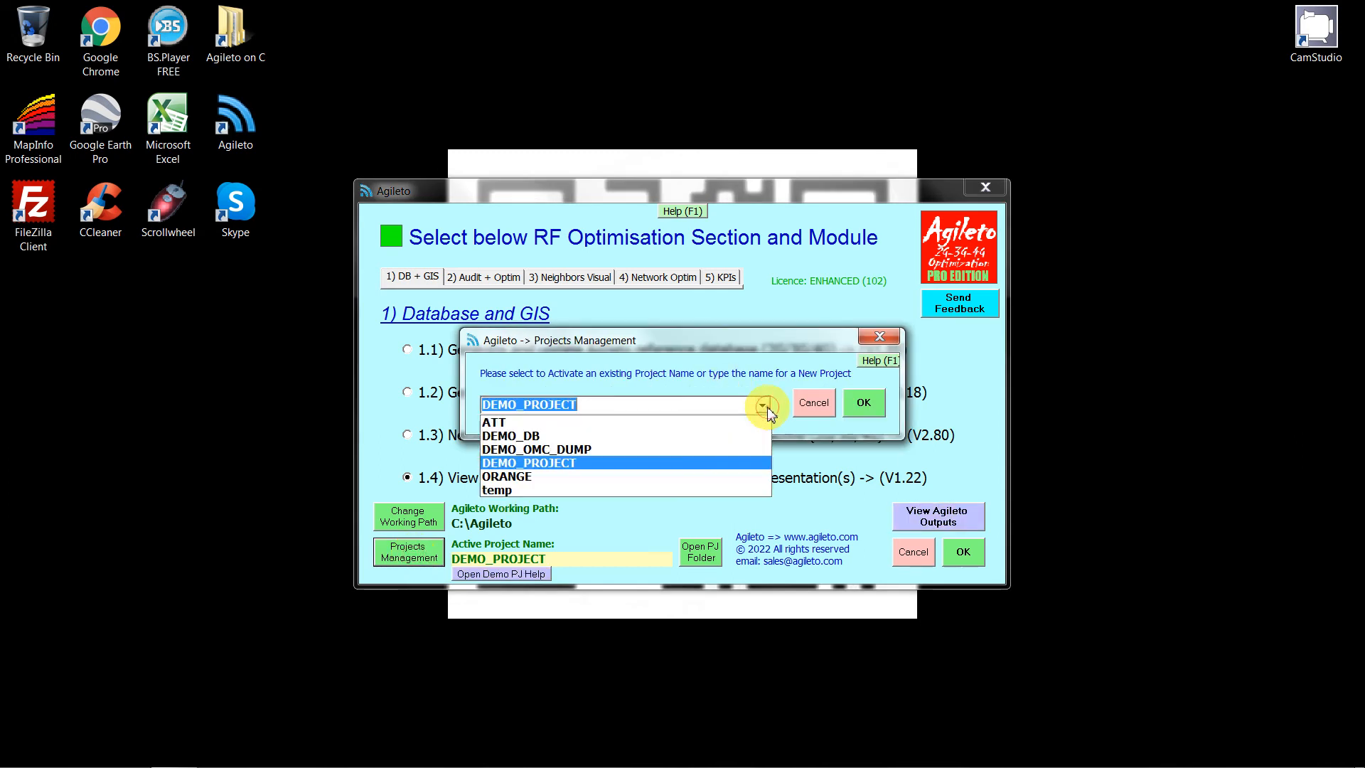
pyautogui.click(590, 450)
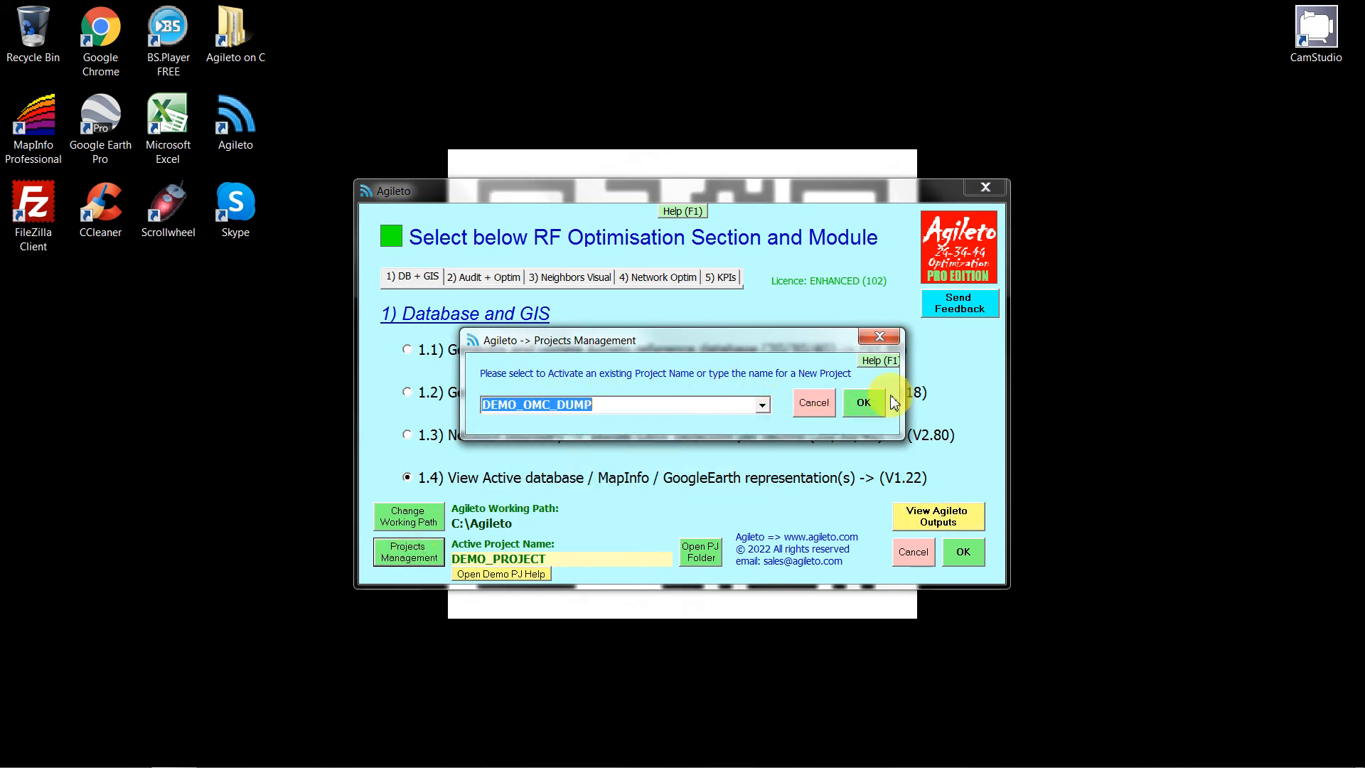
pyautogui.click(865, 401)
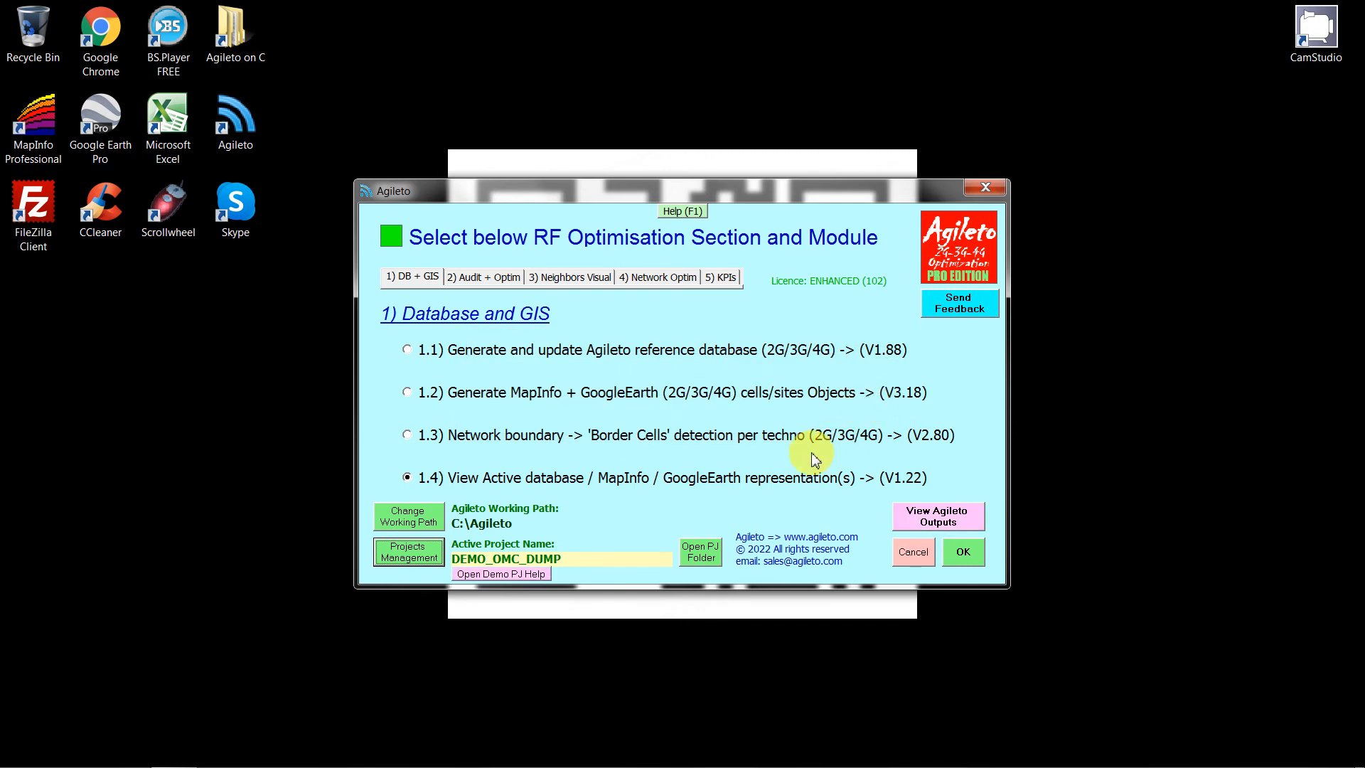
# - View the active project's mobile networks (2G/3G/4G) with Google Earth as output, and minimize the Agileto launcher
pyautogui.click(461, 395)
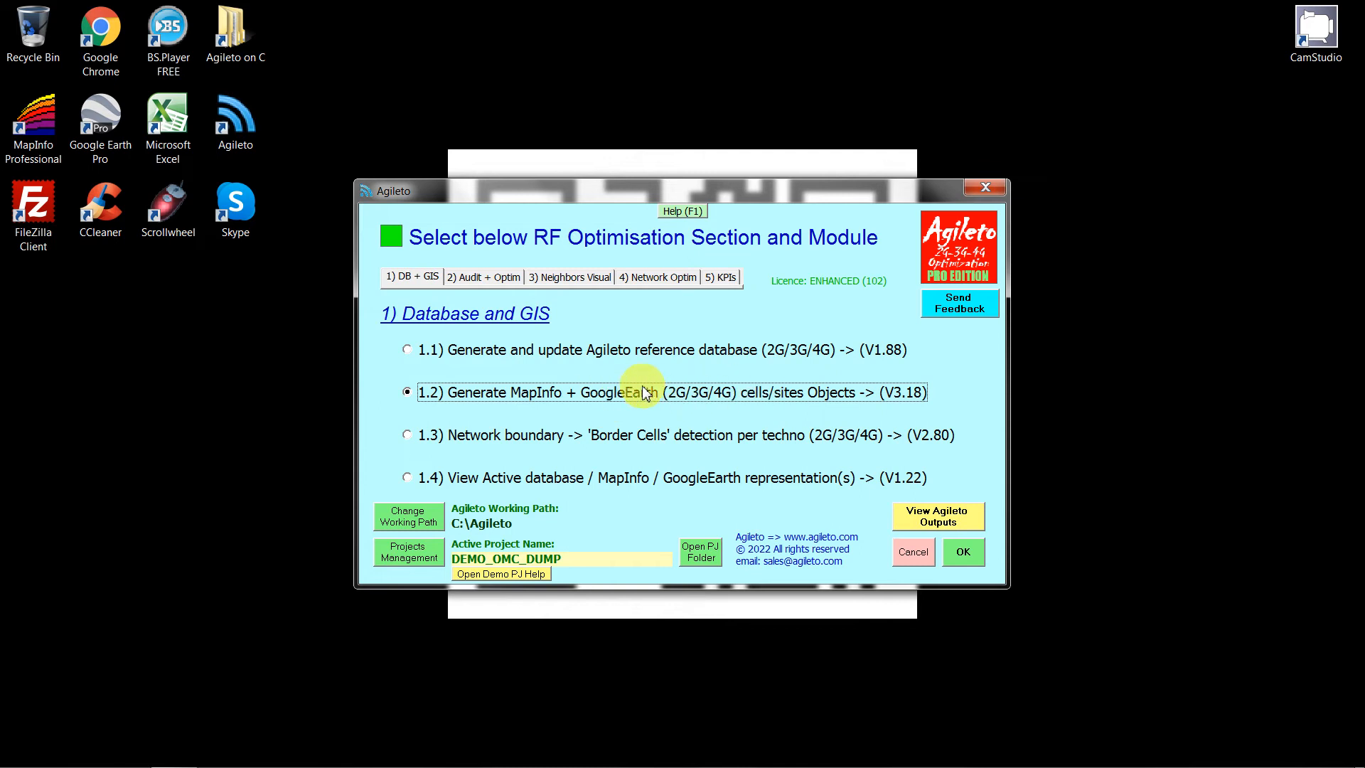
pyautogui.click(936, 520)
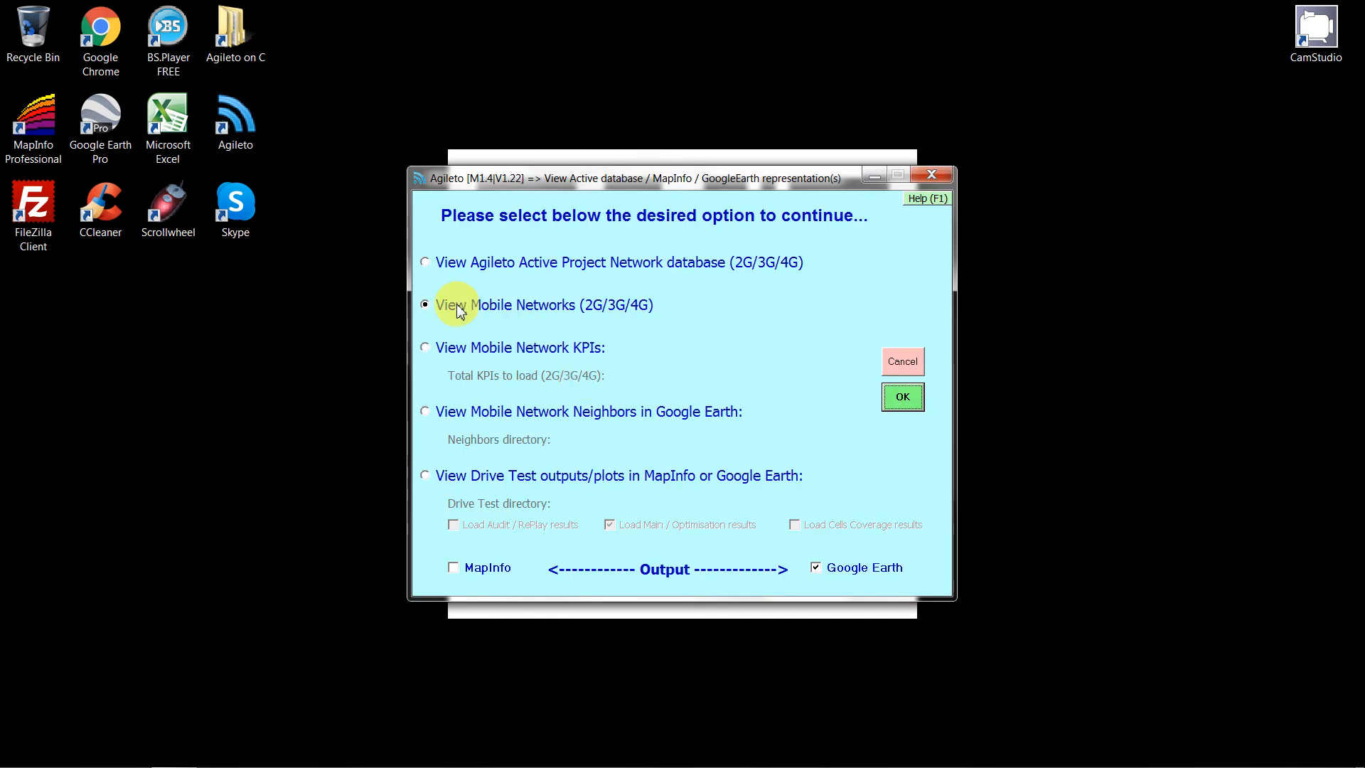
pyautogui.click(544, 304)
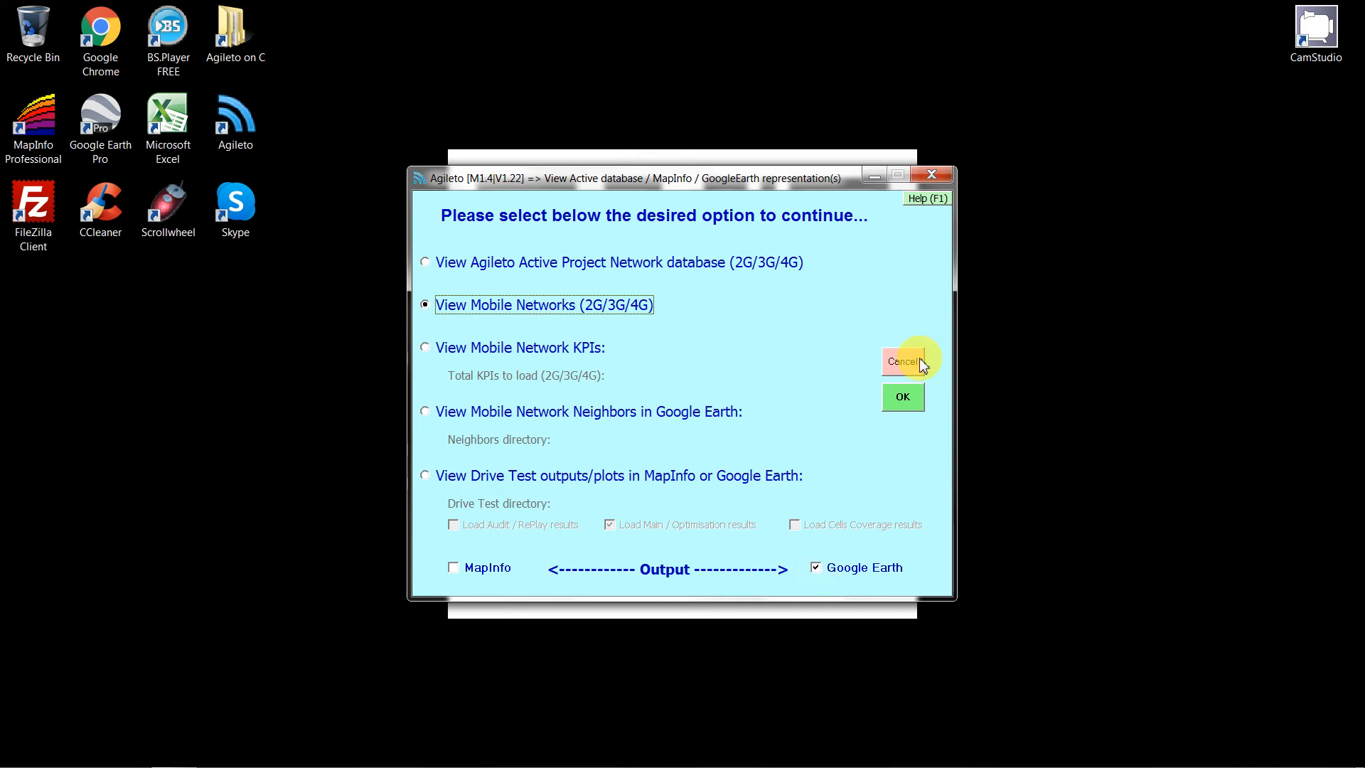
pyautogui.click(902, 396)
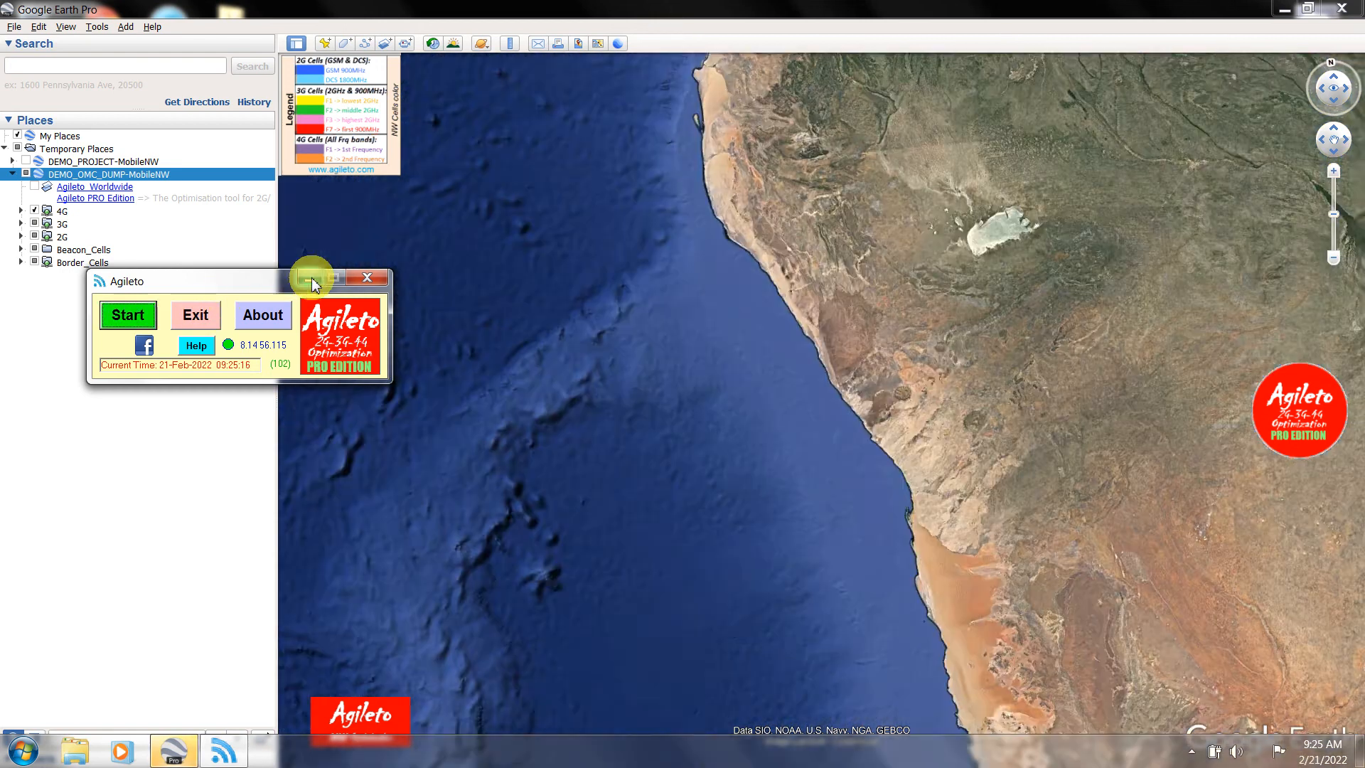
pyautogui.click(308, 279)
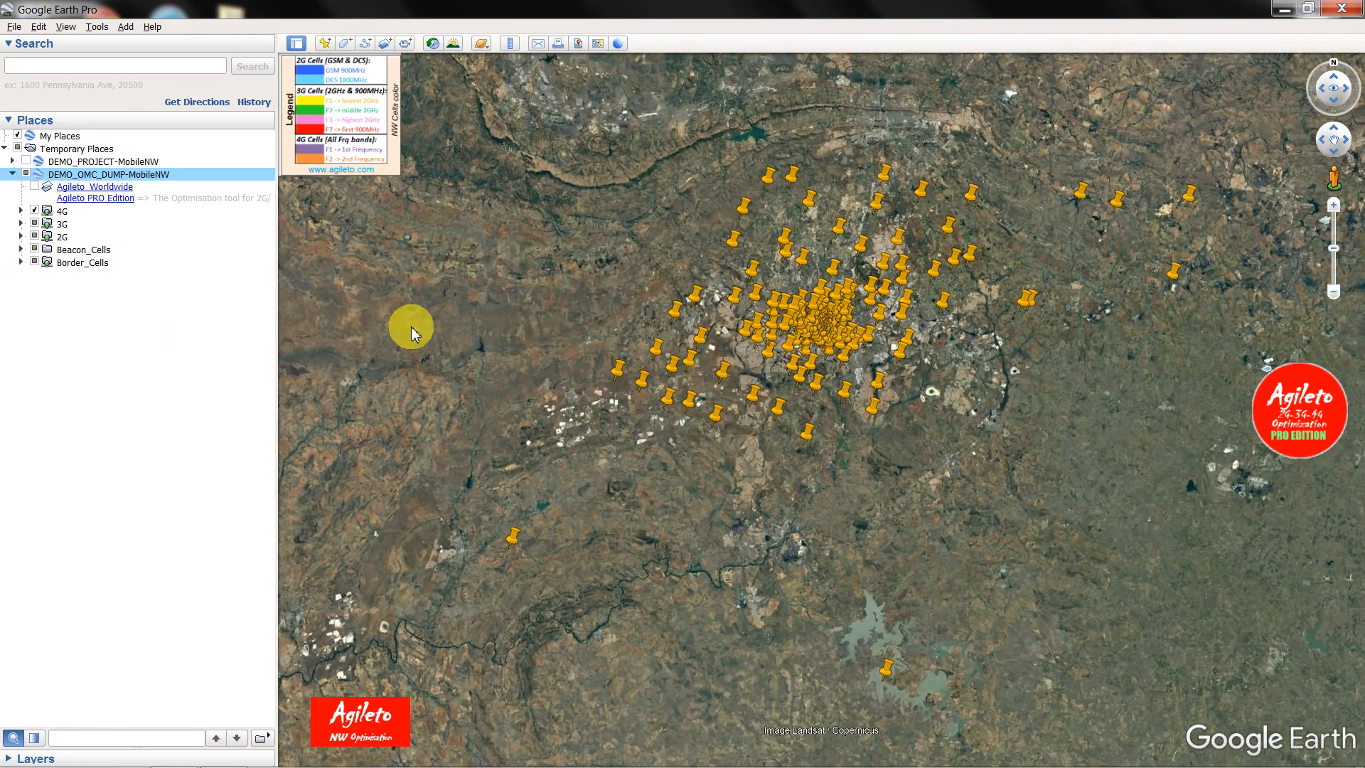
# - Hide all DEMO_OMC_DUMP-MobileNW layers on the map and expand the project's 2G folder
pyautogui.moveTo(735, 442); pyautogui.dragTo(713, 590)
pyautogui.scroll(5, 712, 589)
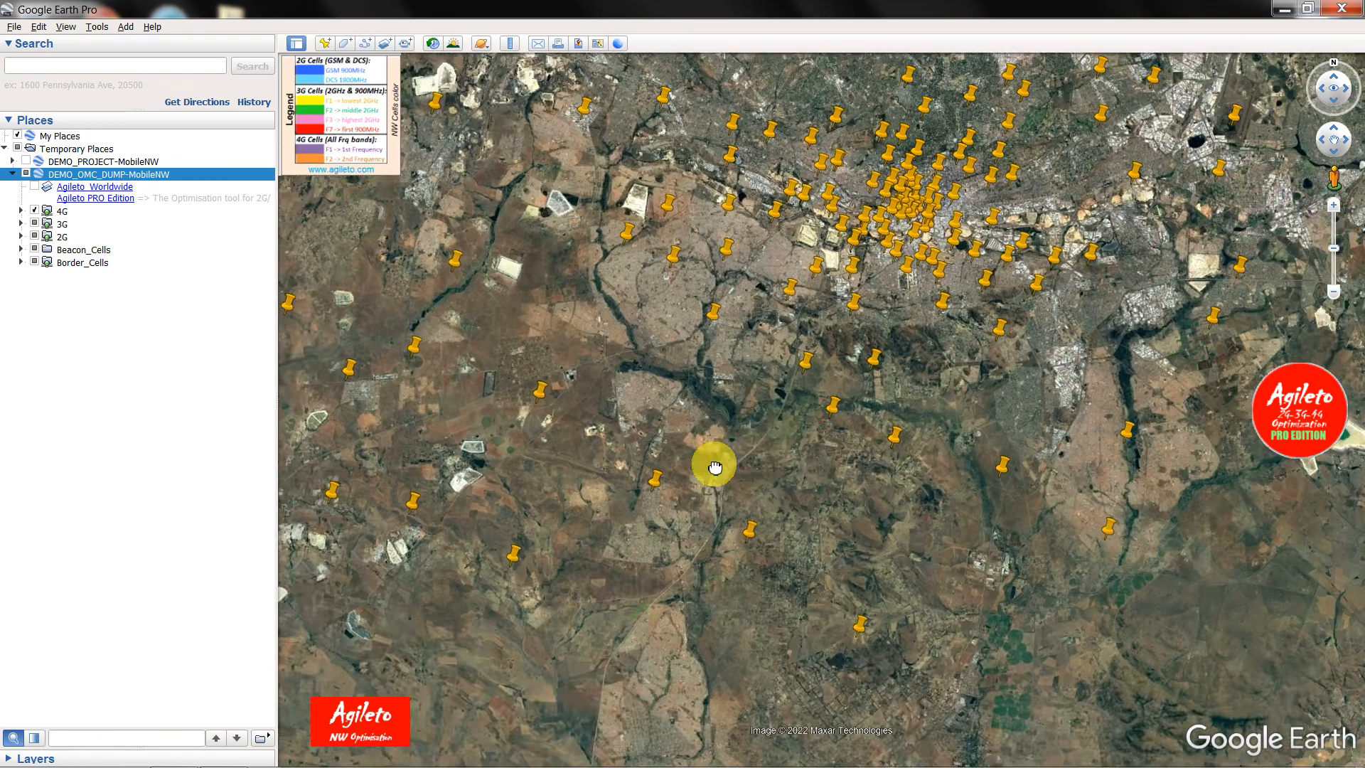
pyautogui.moveTo(714, 463); pyautogui.dragTo(696, 504)
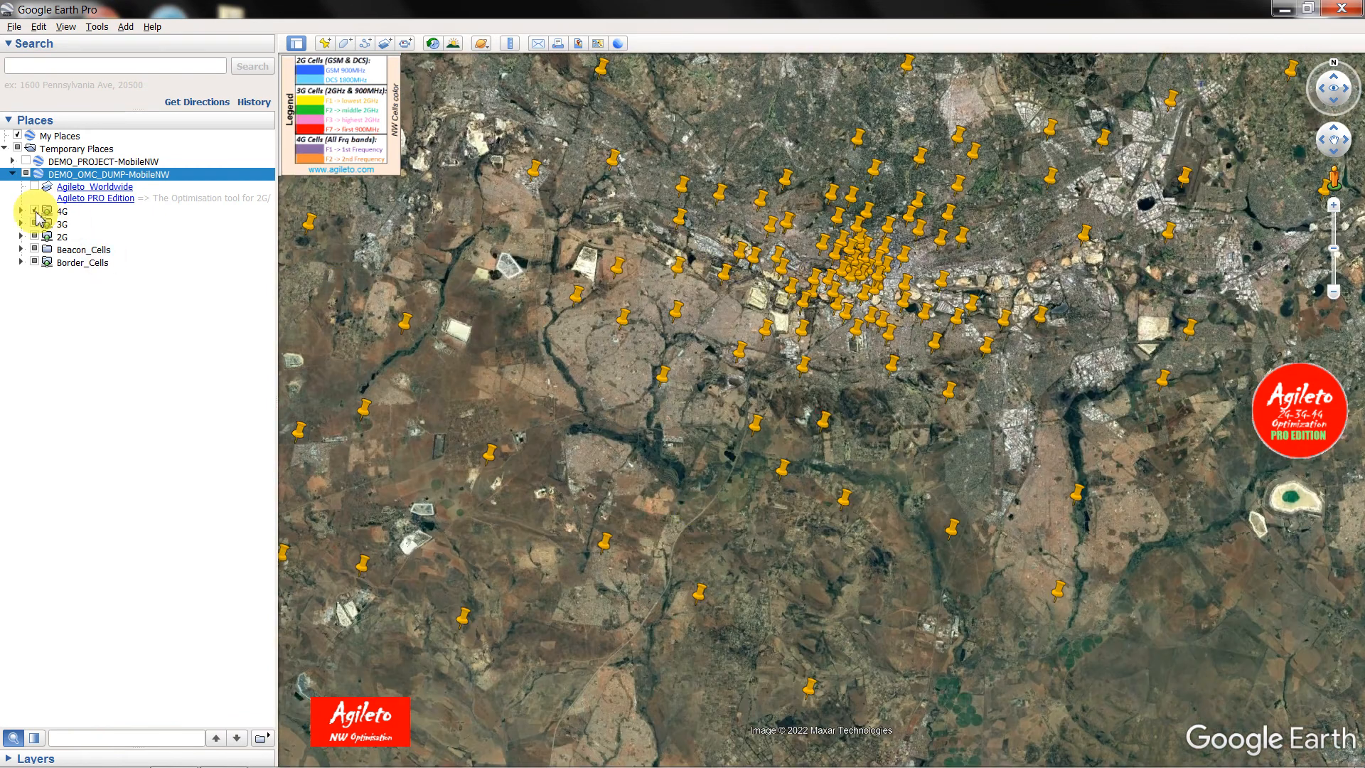
pyautogui.click(34, 211)
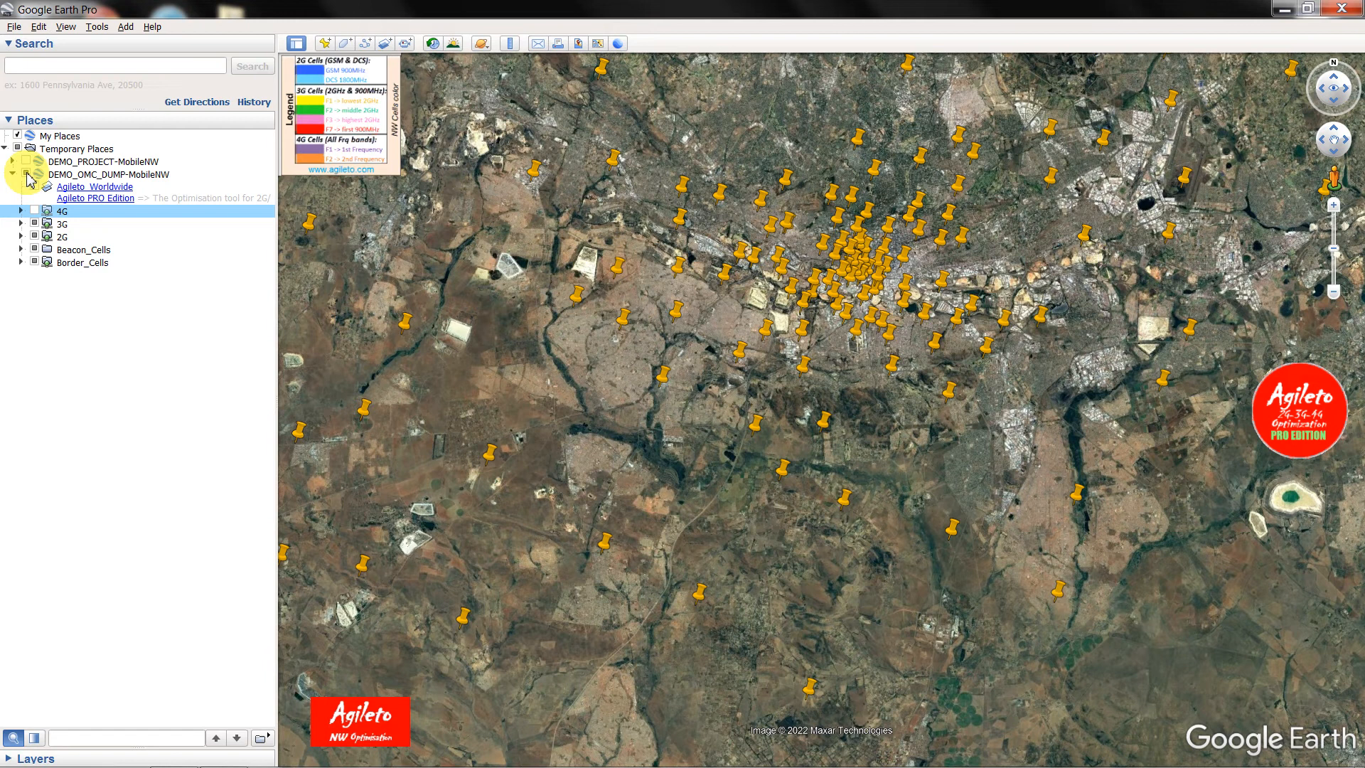
pyautogui.click(26, 174)
pyautogui.click(21, 236)
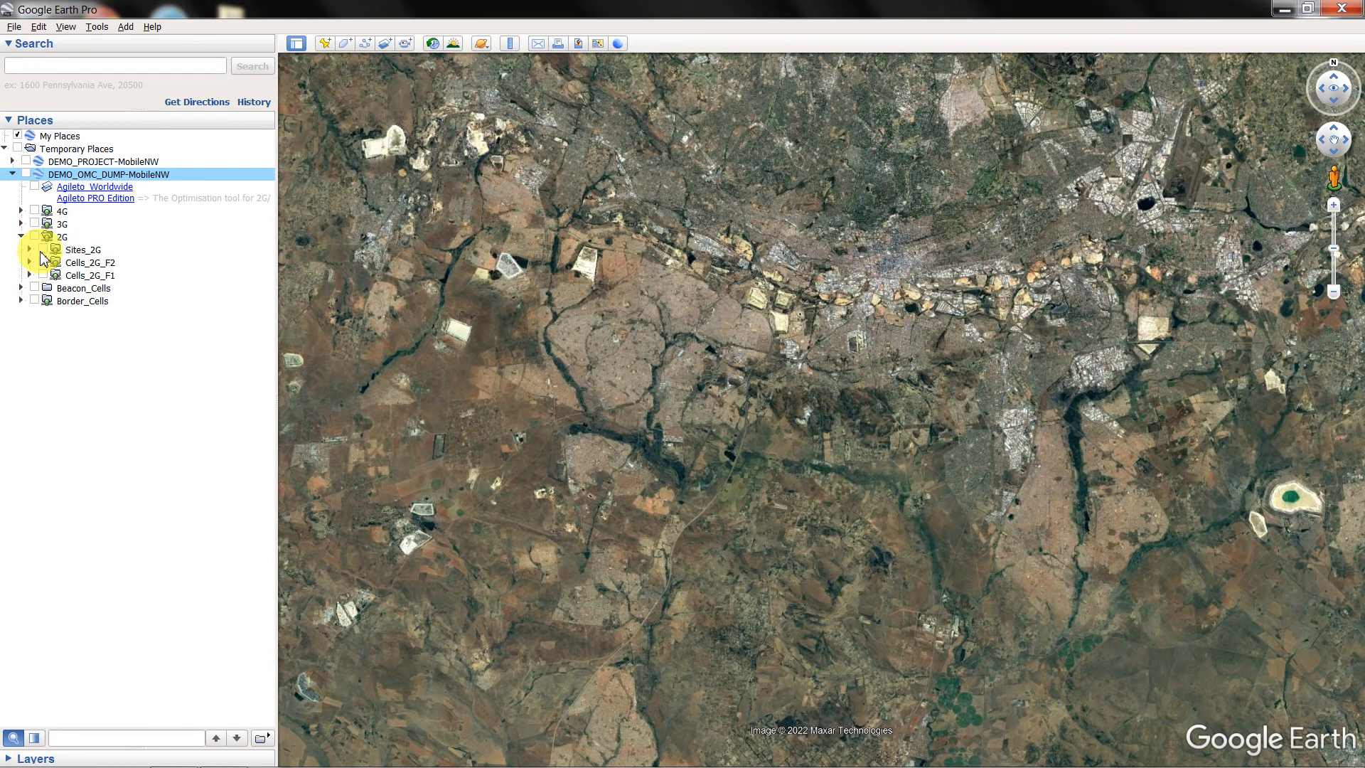
pyautogui.click(61, 236)
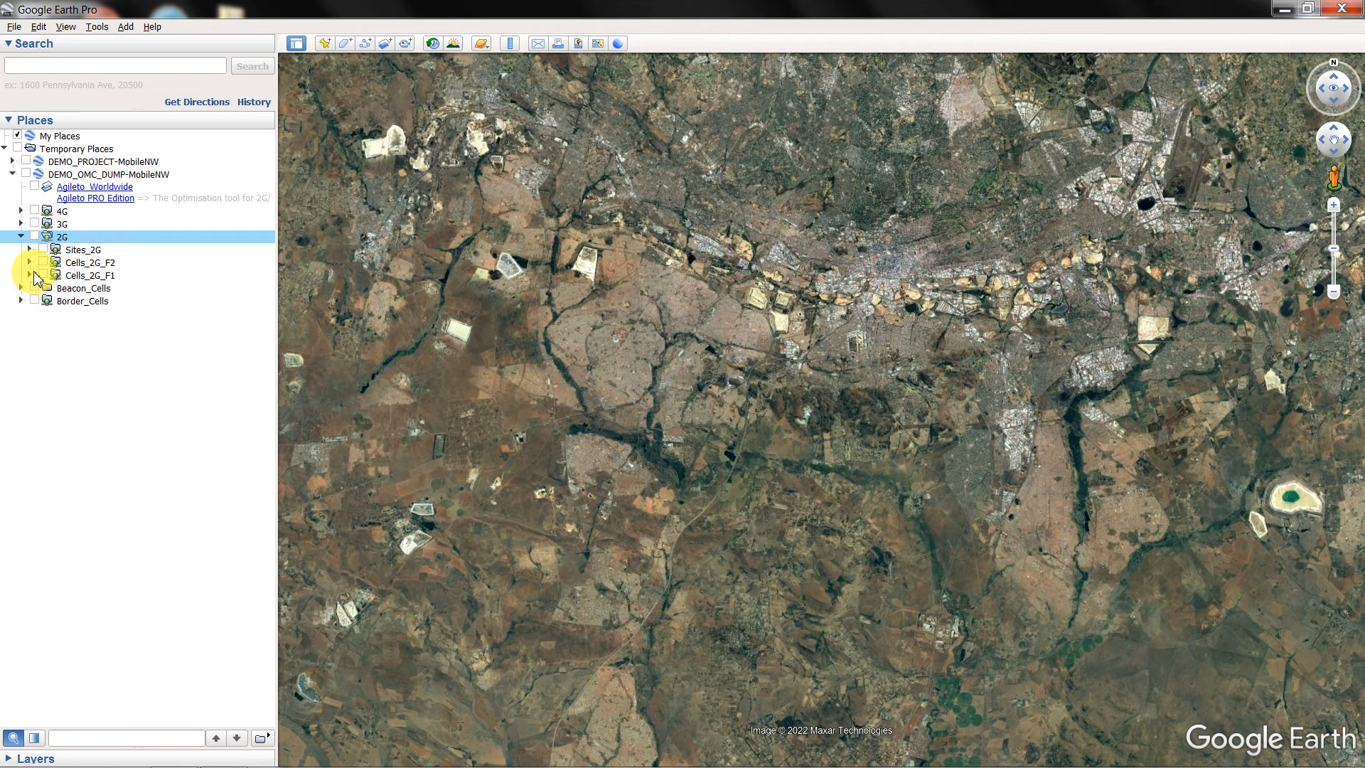
# - Display the DCS1800 cells of Cells_2G_F2 in the DEMO_OMC_DUMP 2G folder and frame the city-centre cell sectors
pyautogui.click(29, 263)
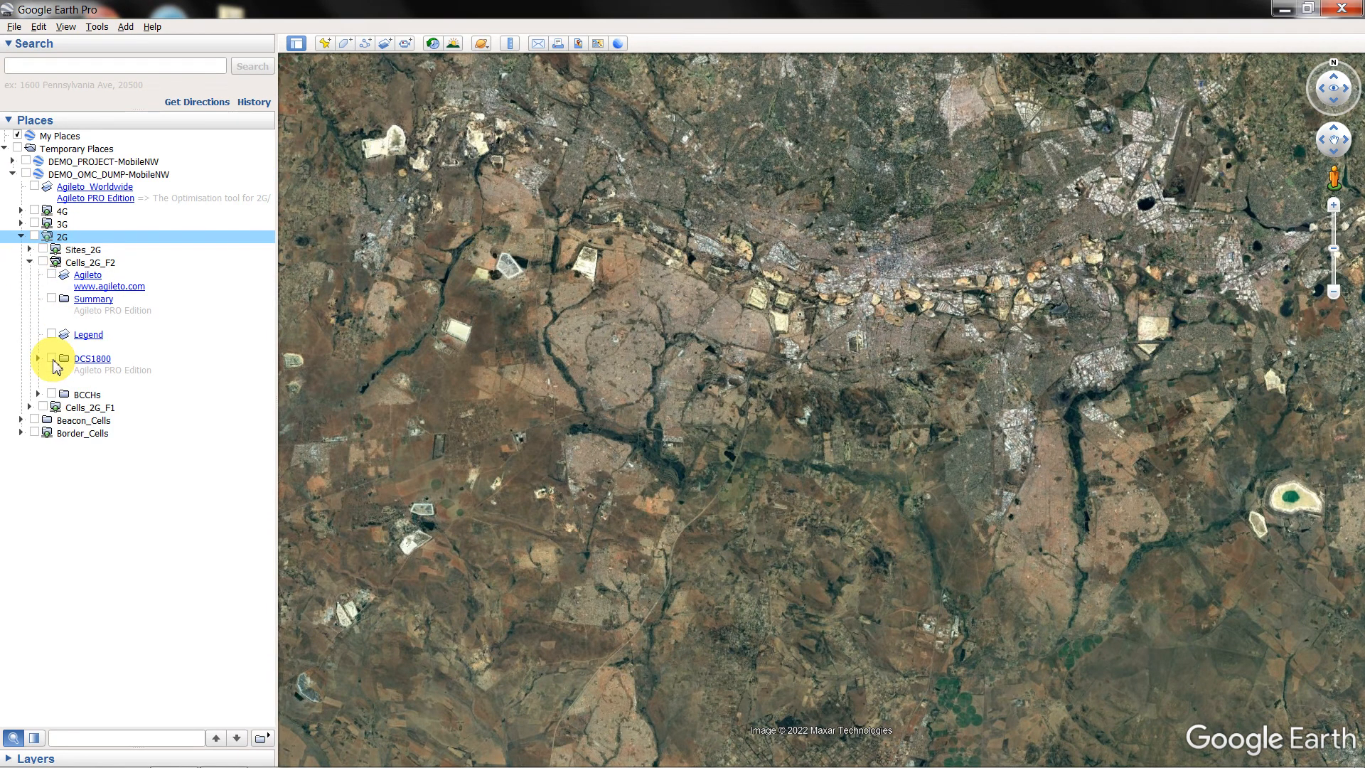
pyautogui.click(52, 359)
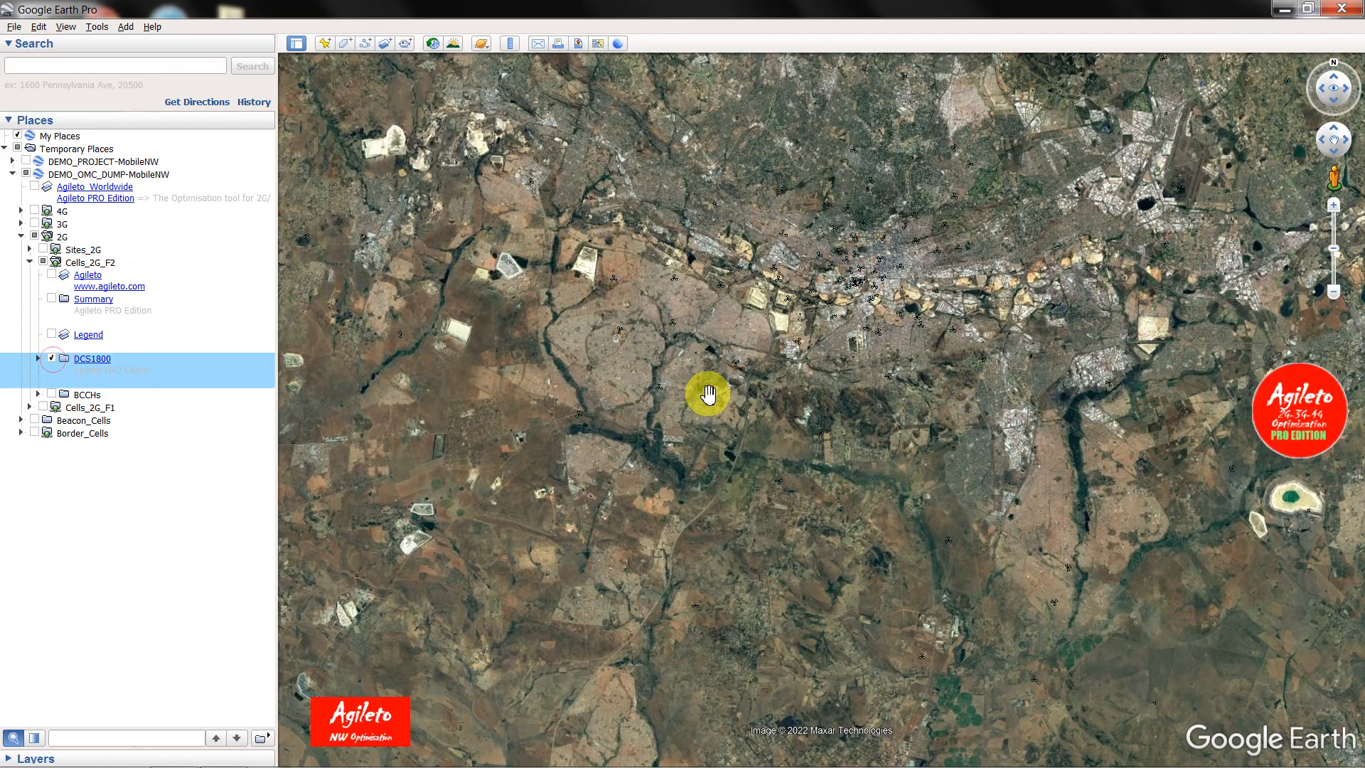
pyautogui.scroll(3, 857, 381)
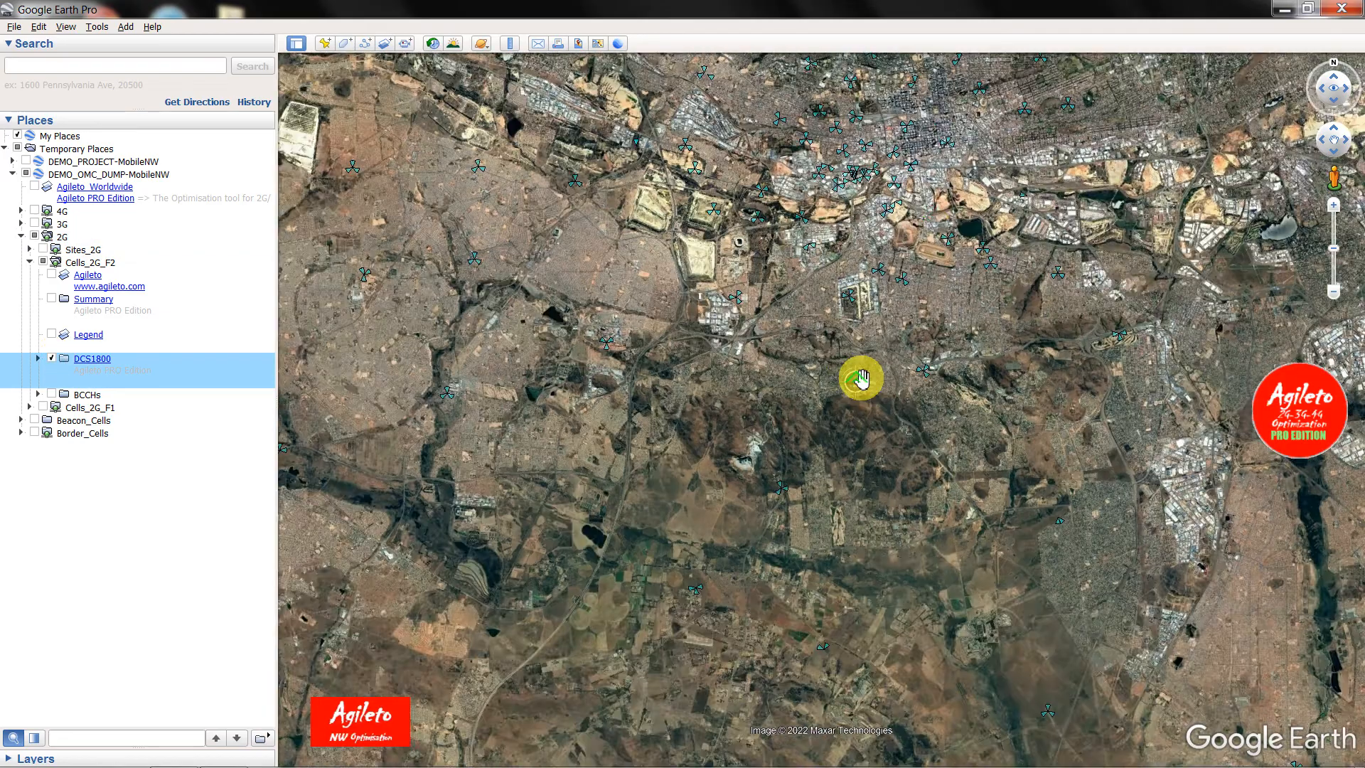
pyautogui.moveTo(862, 378); pyautogui.dragTo(765, 571)
pyautogui.scroll(3, 766, 571)
pyautogui.scroll(3, 769, 570)
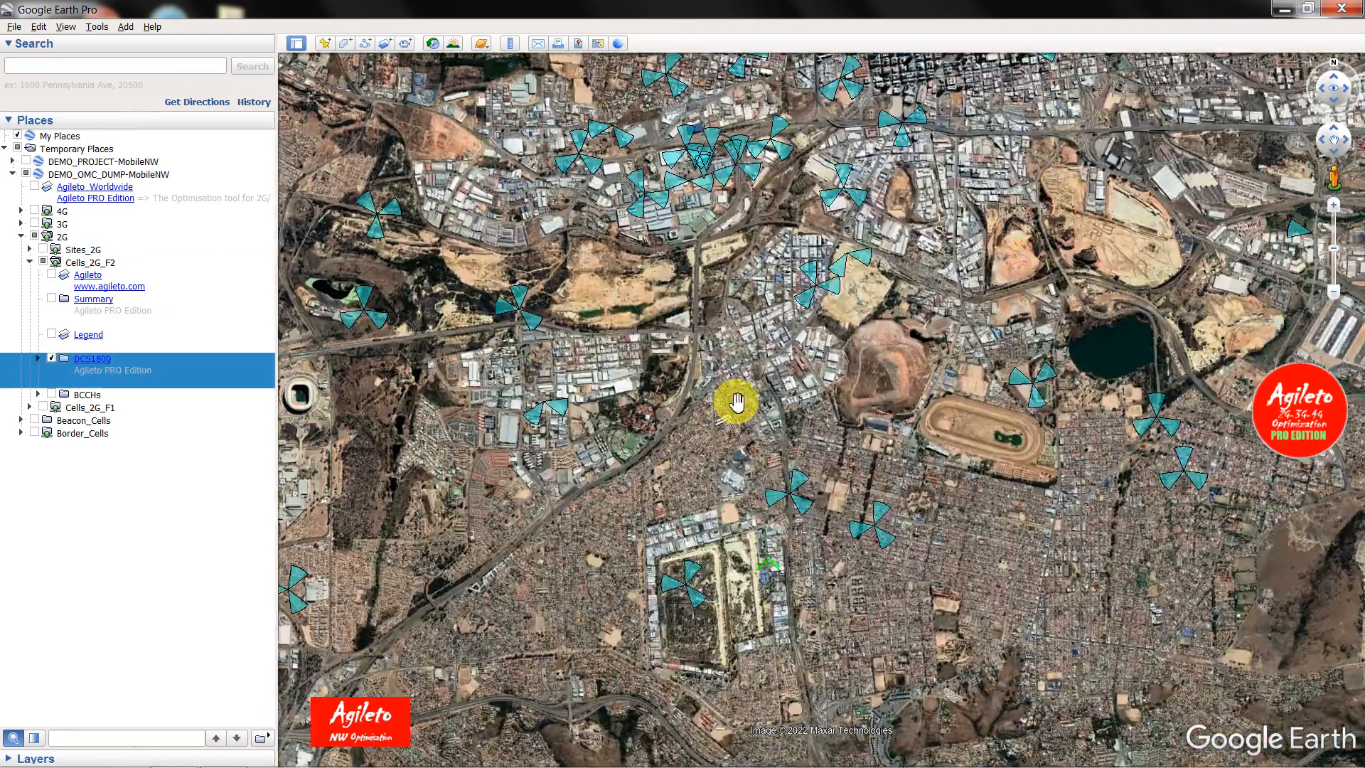
pyautogui.moveTo(740, 374); pyautogui.dragTo(786, 592)
pyautogui.scroll(2, 786, 592)
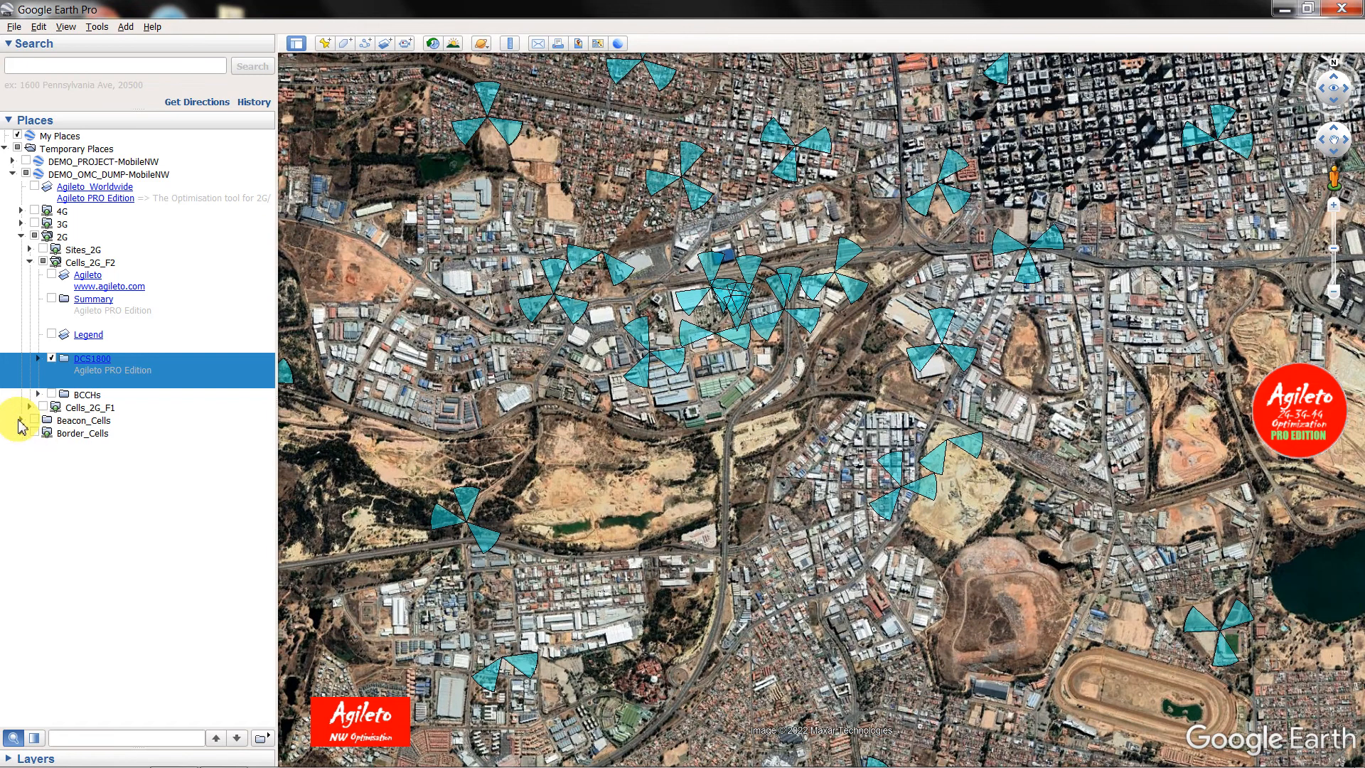
# - Display the DCS1800 layer of the 2G_BCCH allocation under Beacon_Cells on top of the cell sectors
pyautogui.click(21, 420)
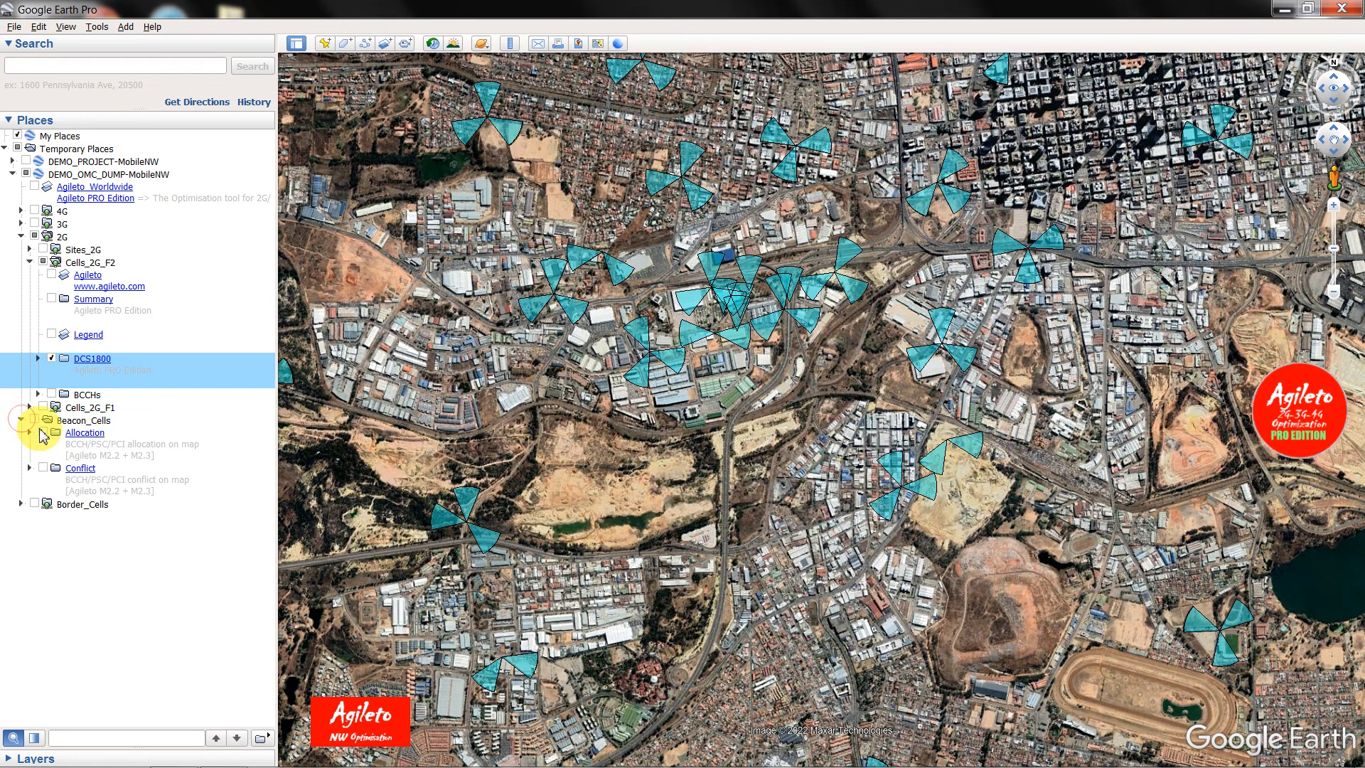
pyautogui.click(29, 432)
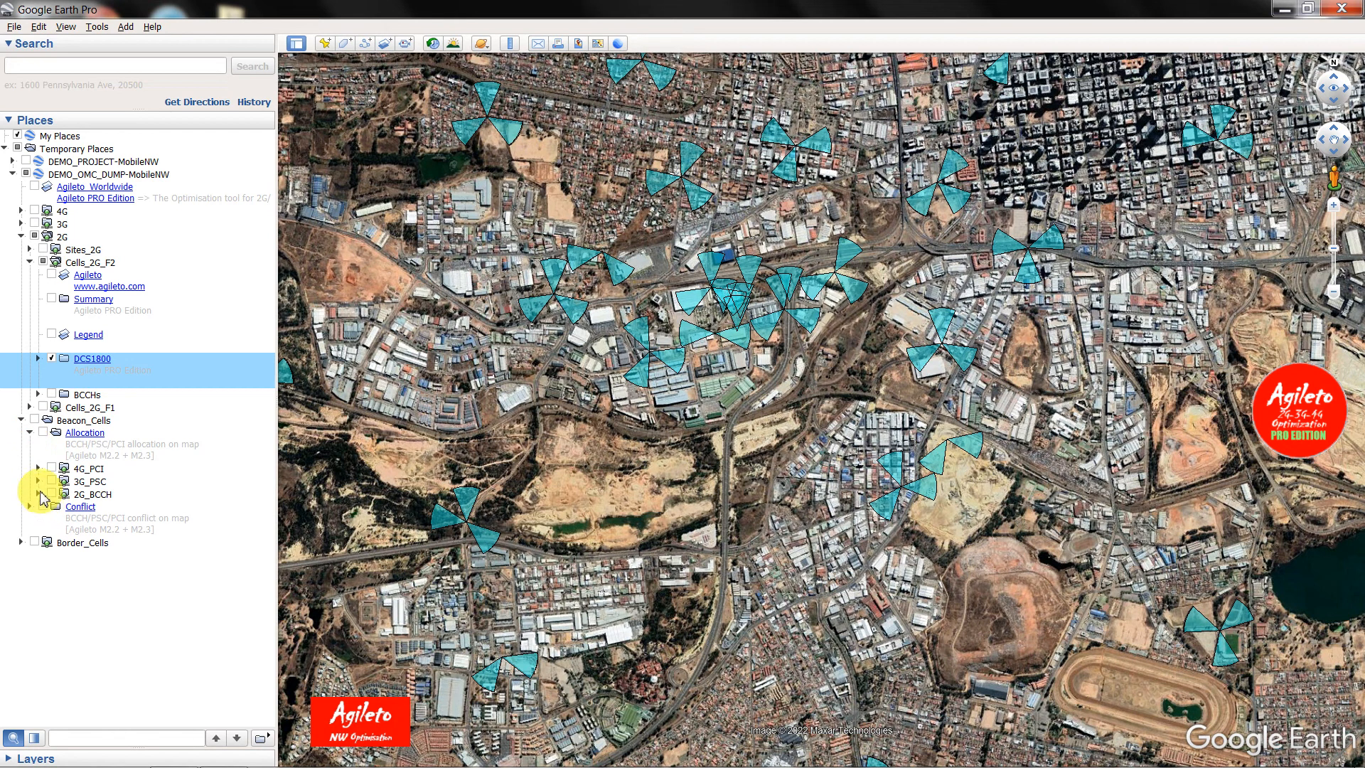
pyautogui.click(38, 494)
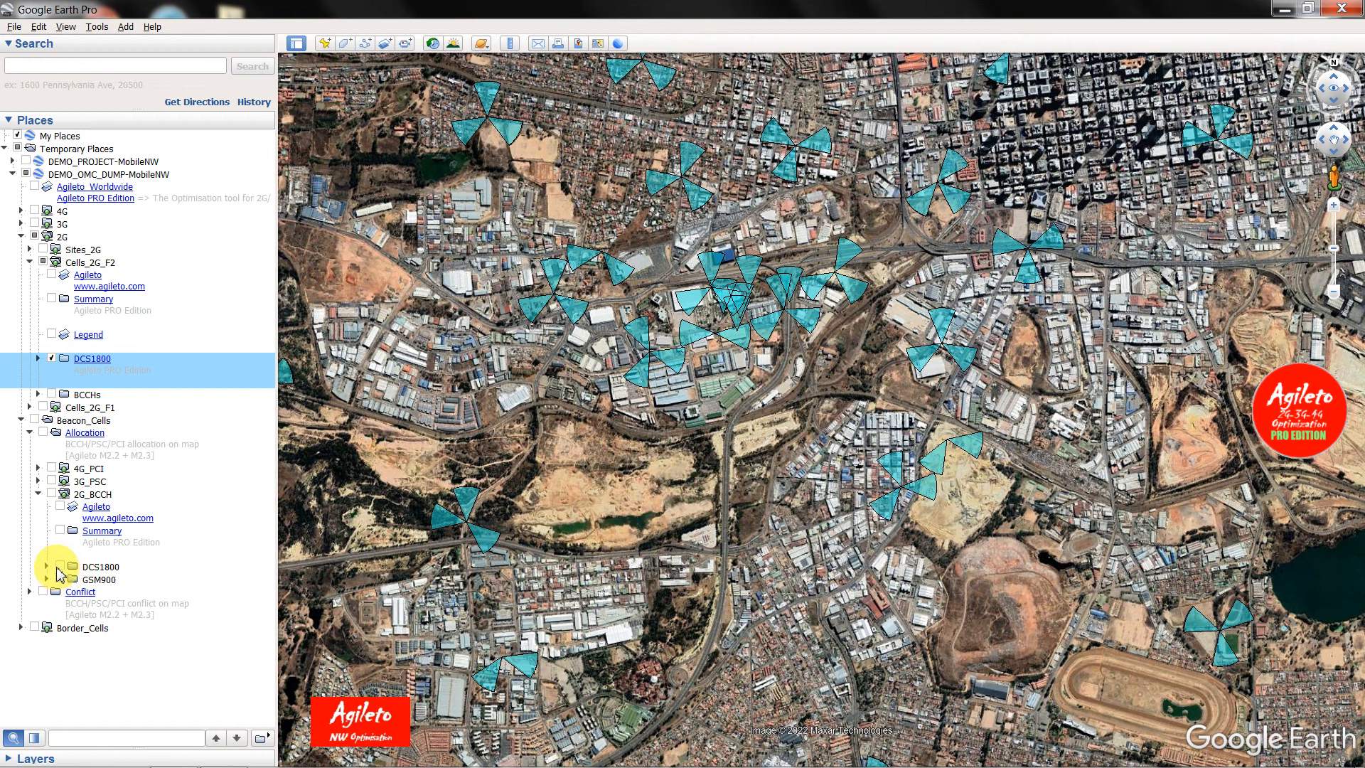
pyautogui.click(60, 566)
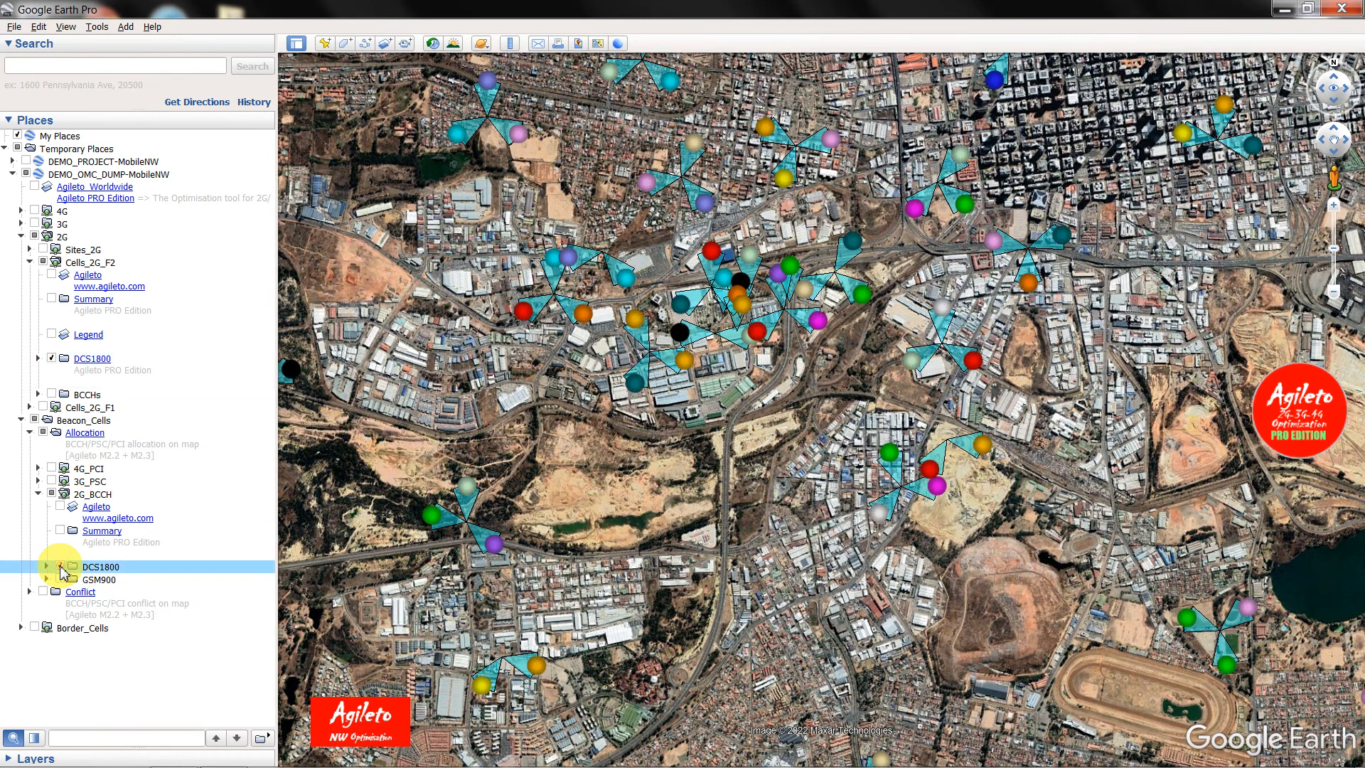
pyautogui.moveTo(799, 408); pyautogui.dragTo(764, 565)
pyautogui.scroll(3, 772, 537)
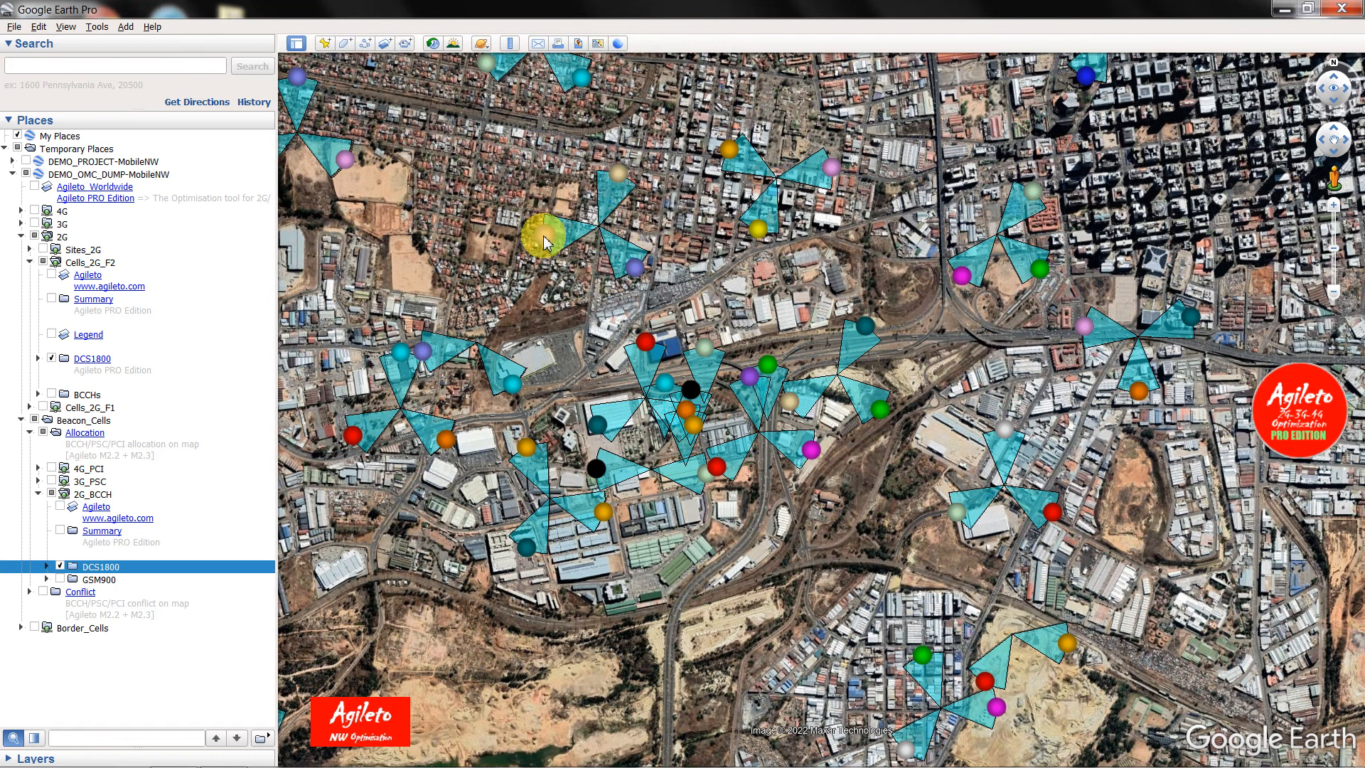
# - Check the allocated BCCH of cells C52189C and C52550B on the map and dismiss their details
pyautogui.click(544, 241)
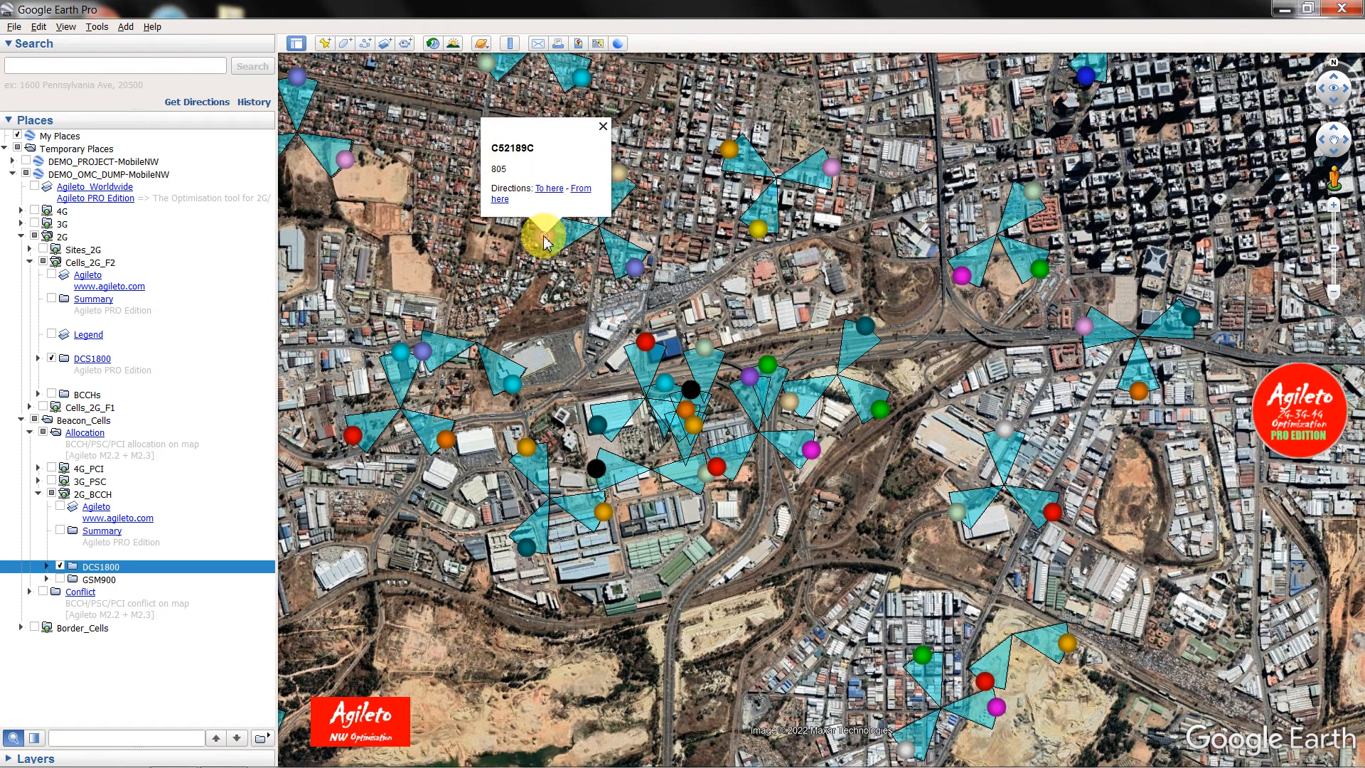
pyautogui.doubleClick(501, 169)
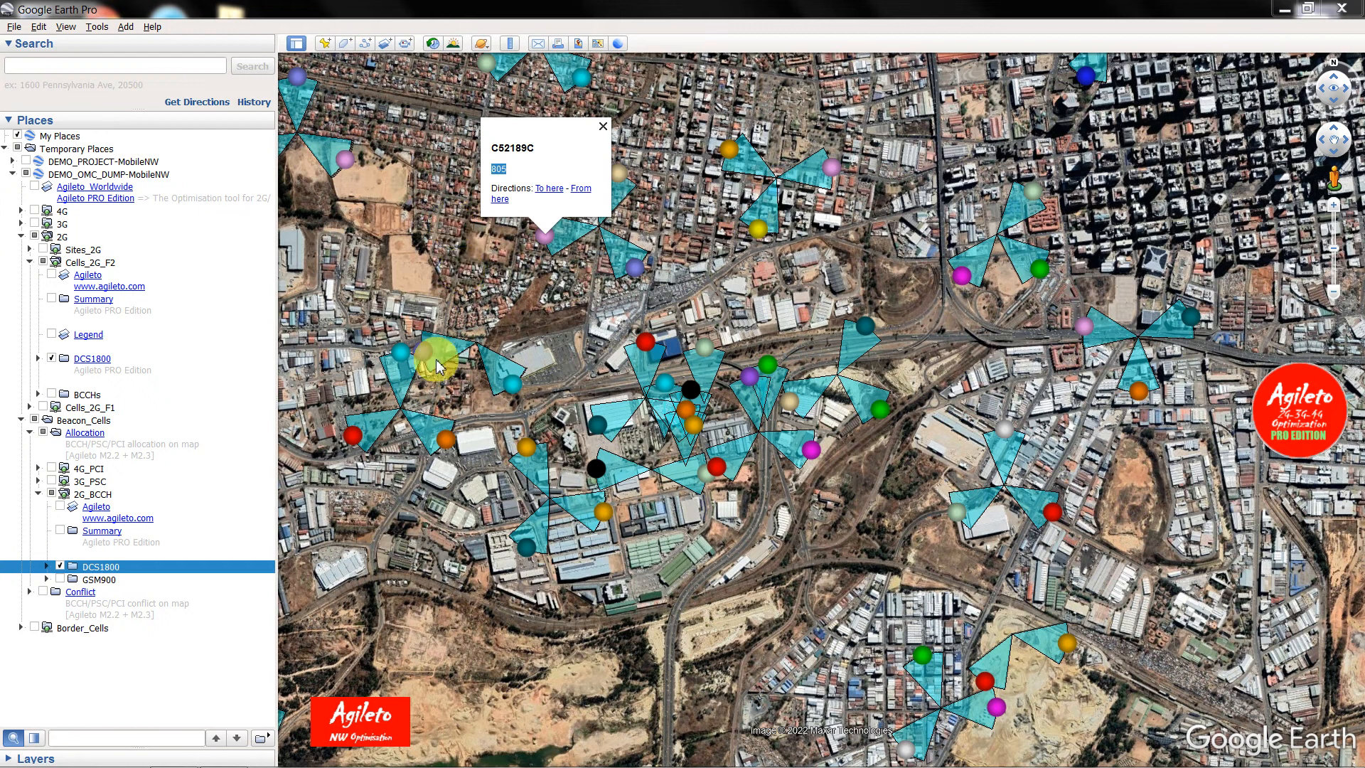
pyautogui.click(516, 388)
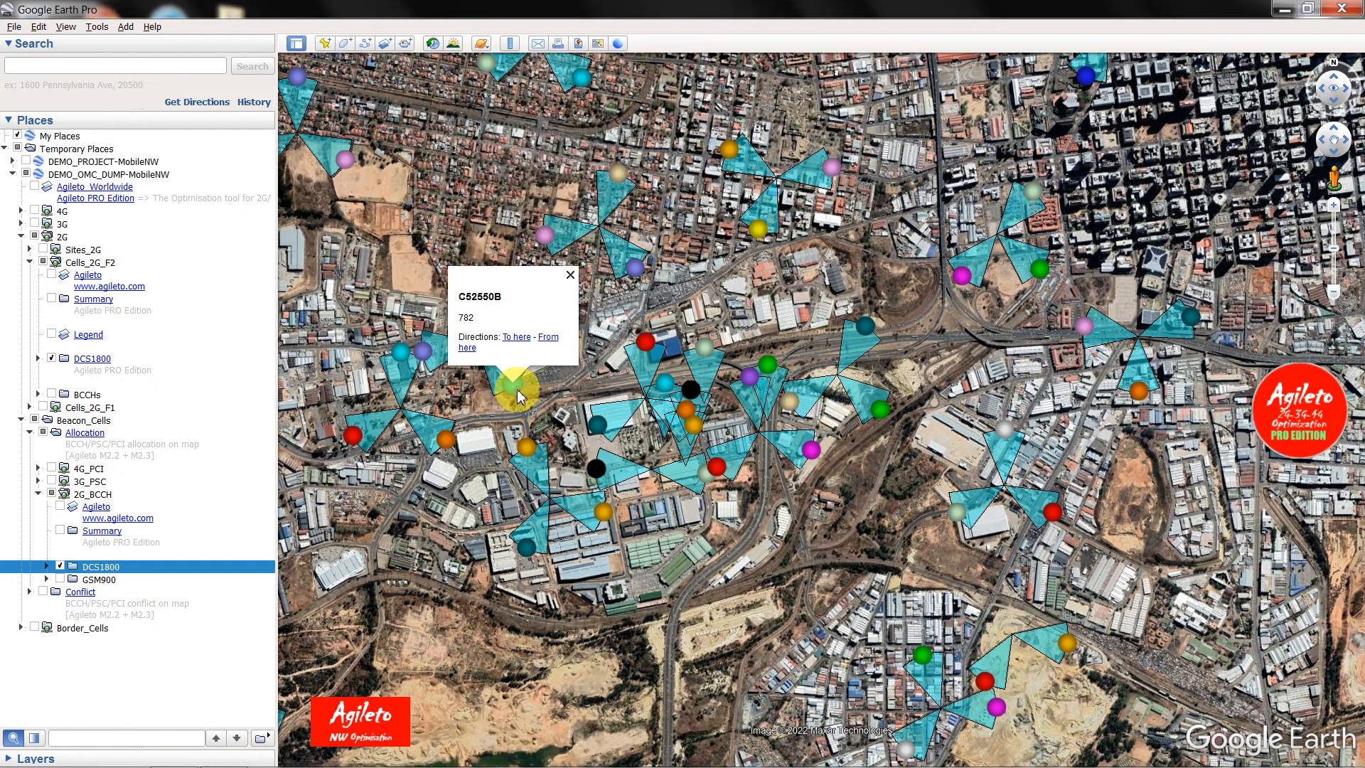
pyautogui.doubleClick(461, 317)
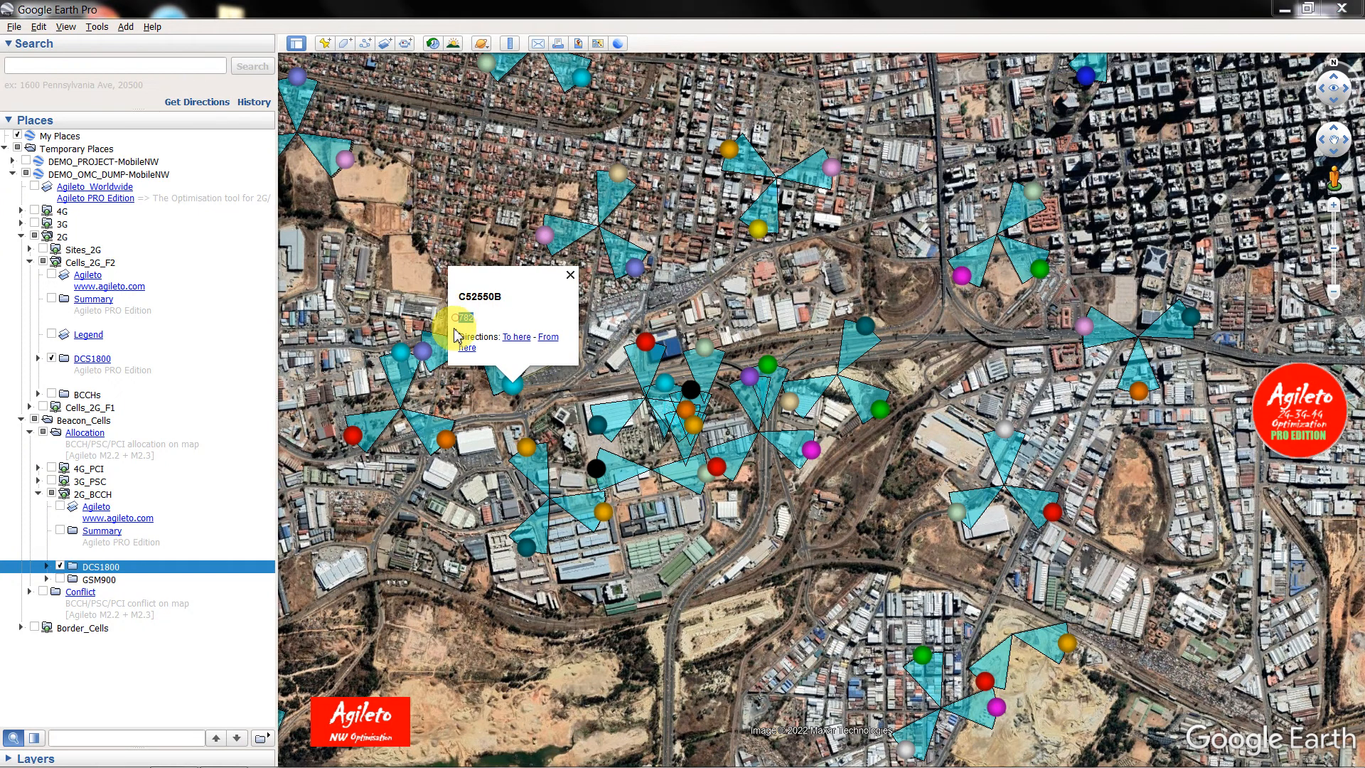
pyautogui.click(476, 413)
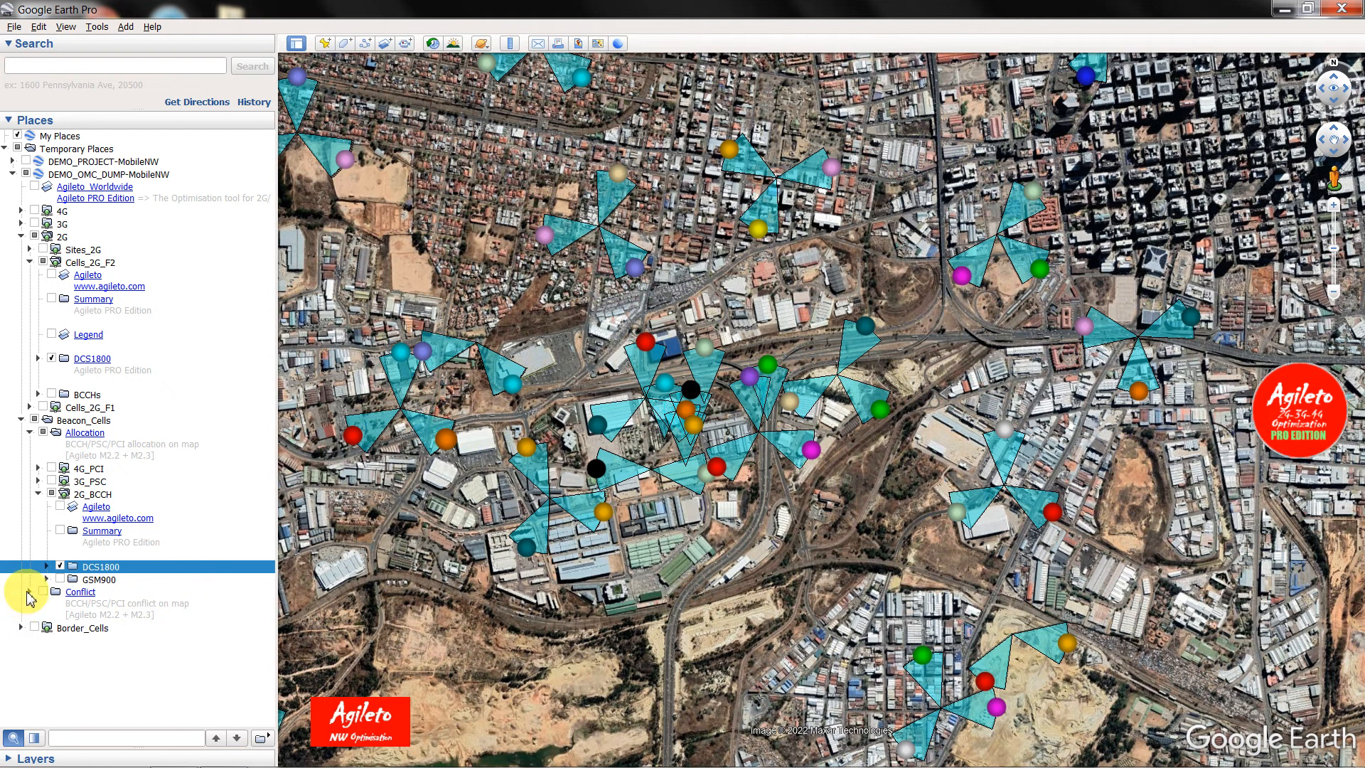
# - Expand the Beacon_Cells Conflict folder down to the individual BCCH entries of 2G_BCCH DCS1800
pyautogui.click(29, 594)
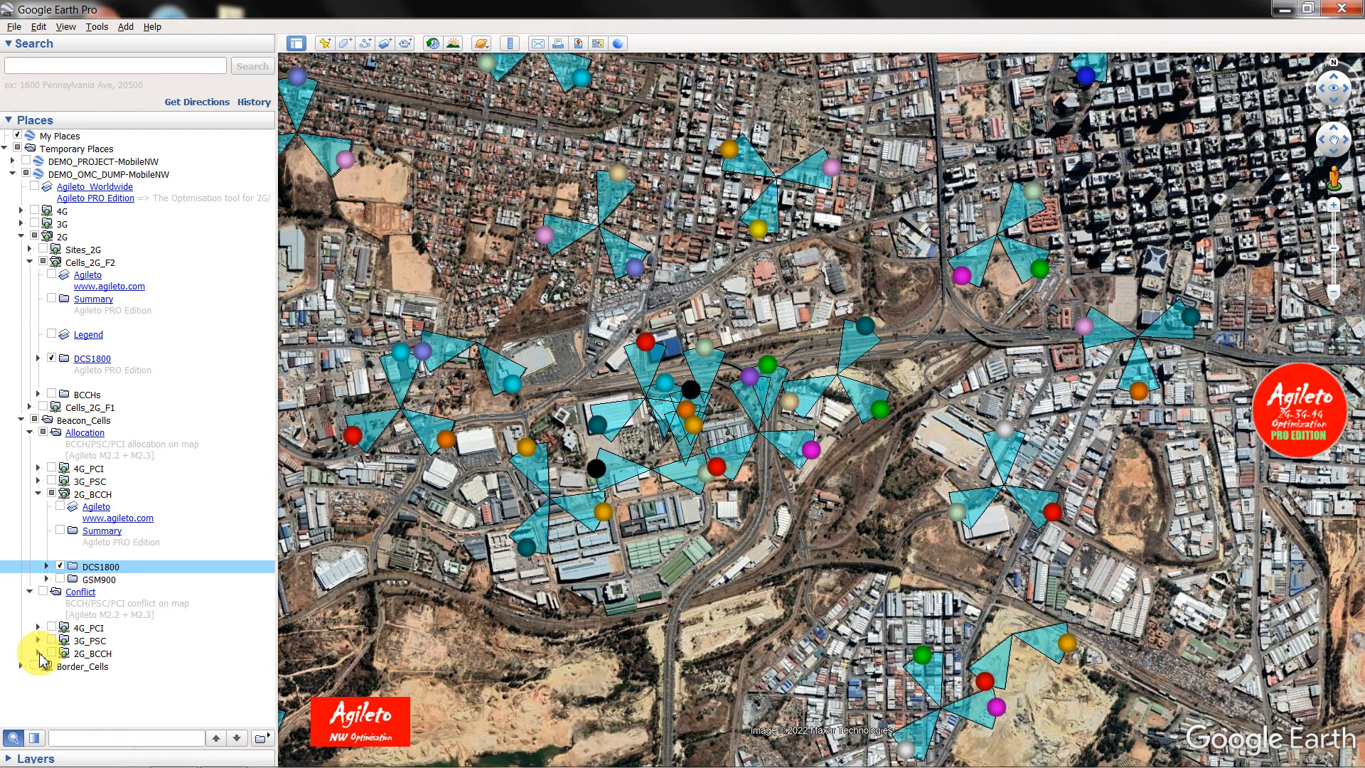
pyautogui.click(38, 653)
pyautogui.click(94, 654)
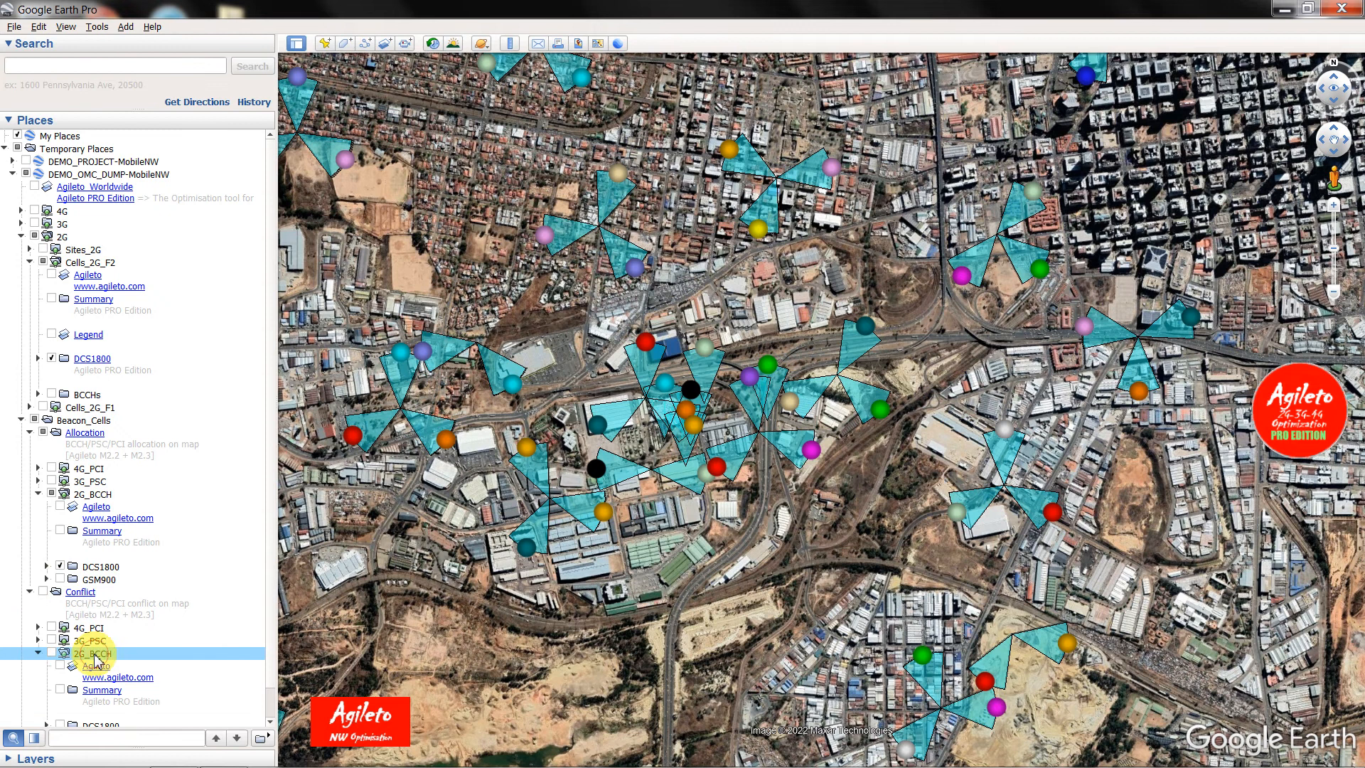
pyautogui.scroll(-1, 93, 661)
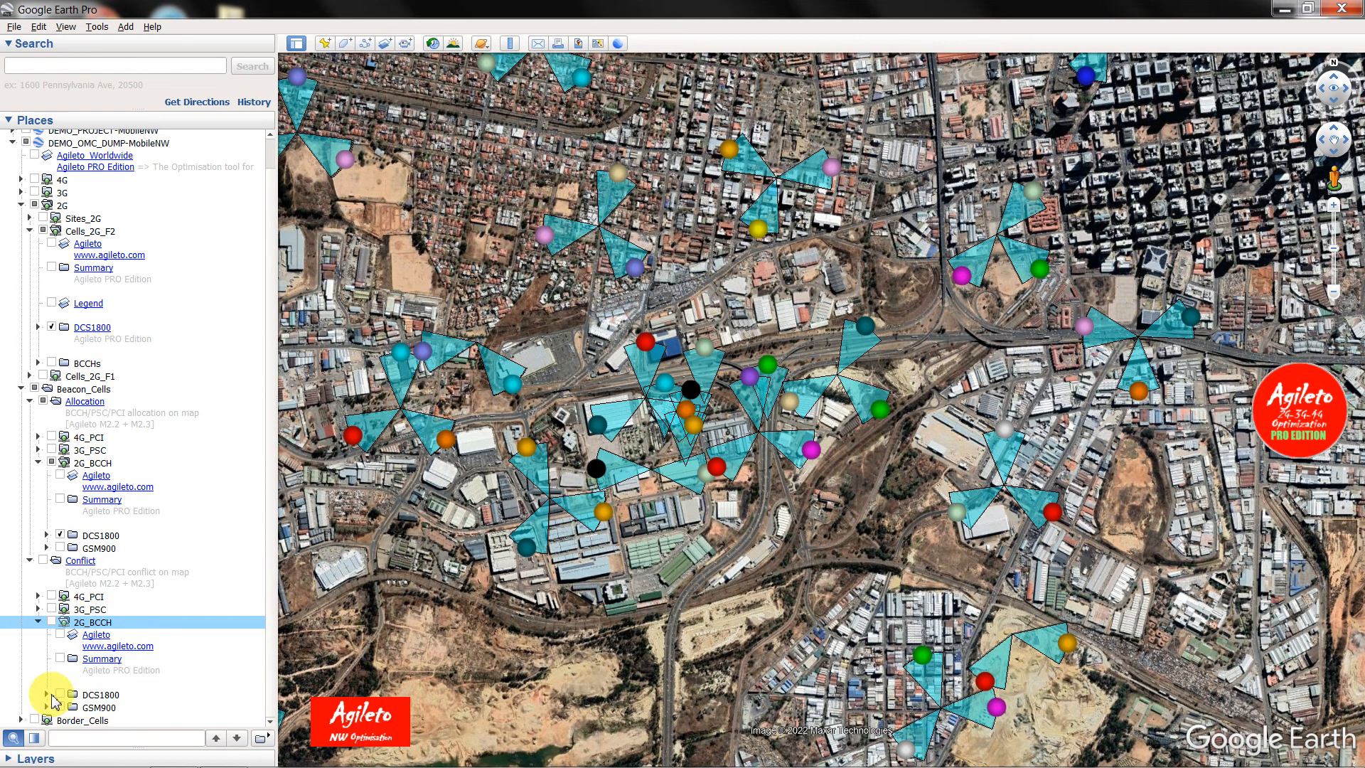
pyautogui.doubleClick(88, 695)
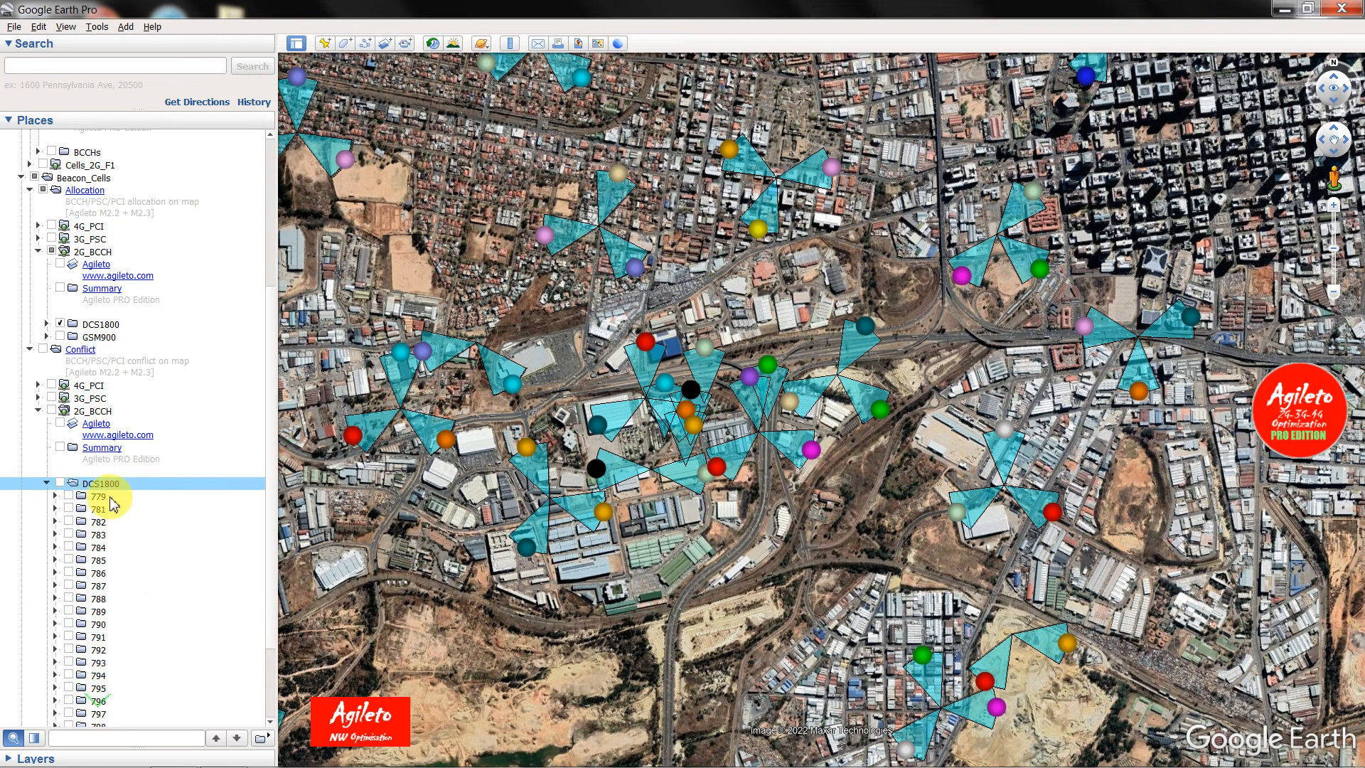
pyautogui.scroll(-3, 71, 700)
pyautogui.scroll(1, 73, 704)
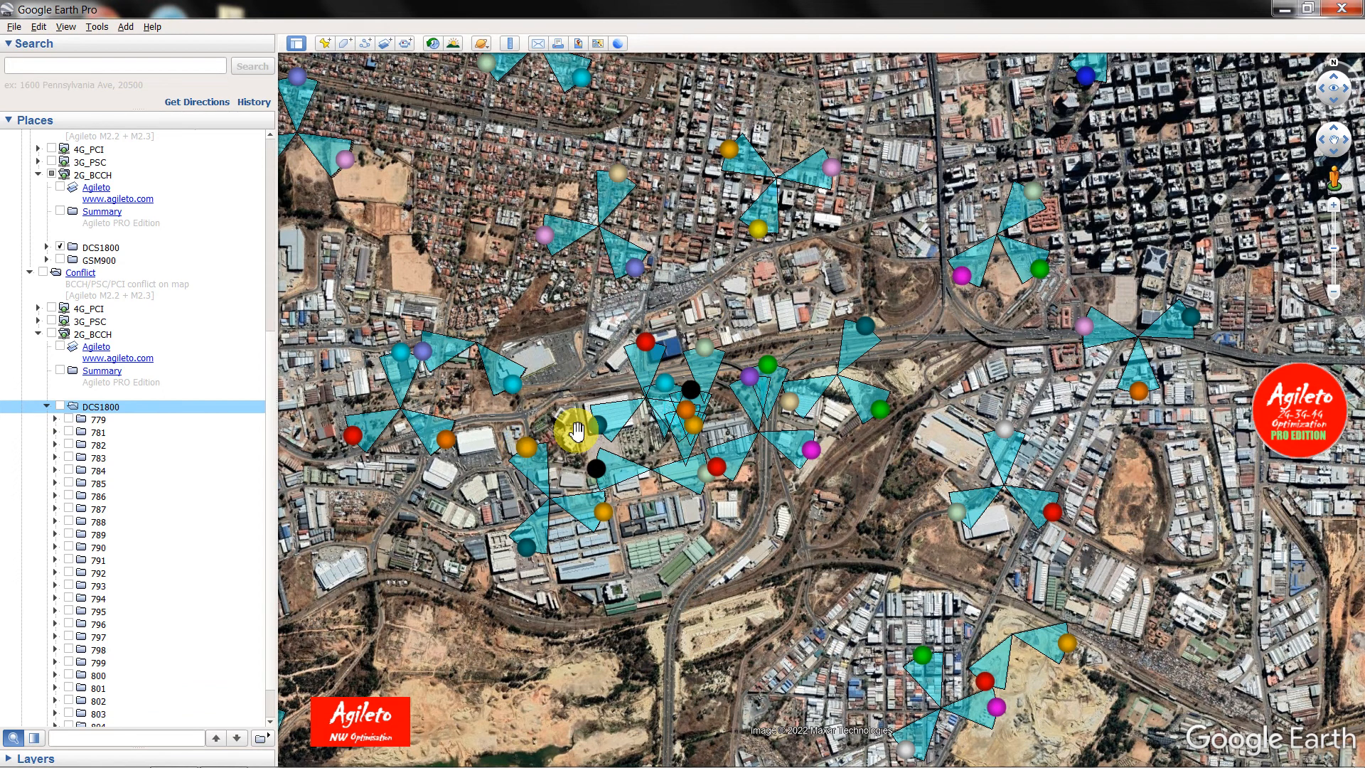
# - Check the BCCH of cell C50004A and display the DCS1800 conflict layer for BCCH 796 only
pyautogui.click(645, 344)
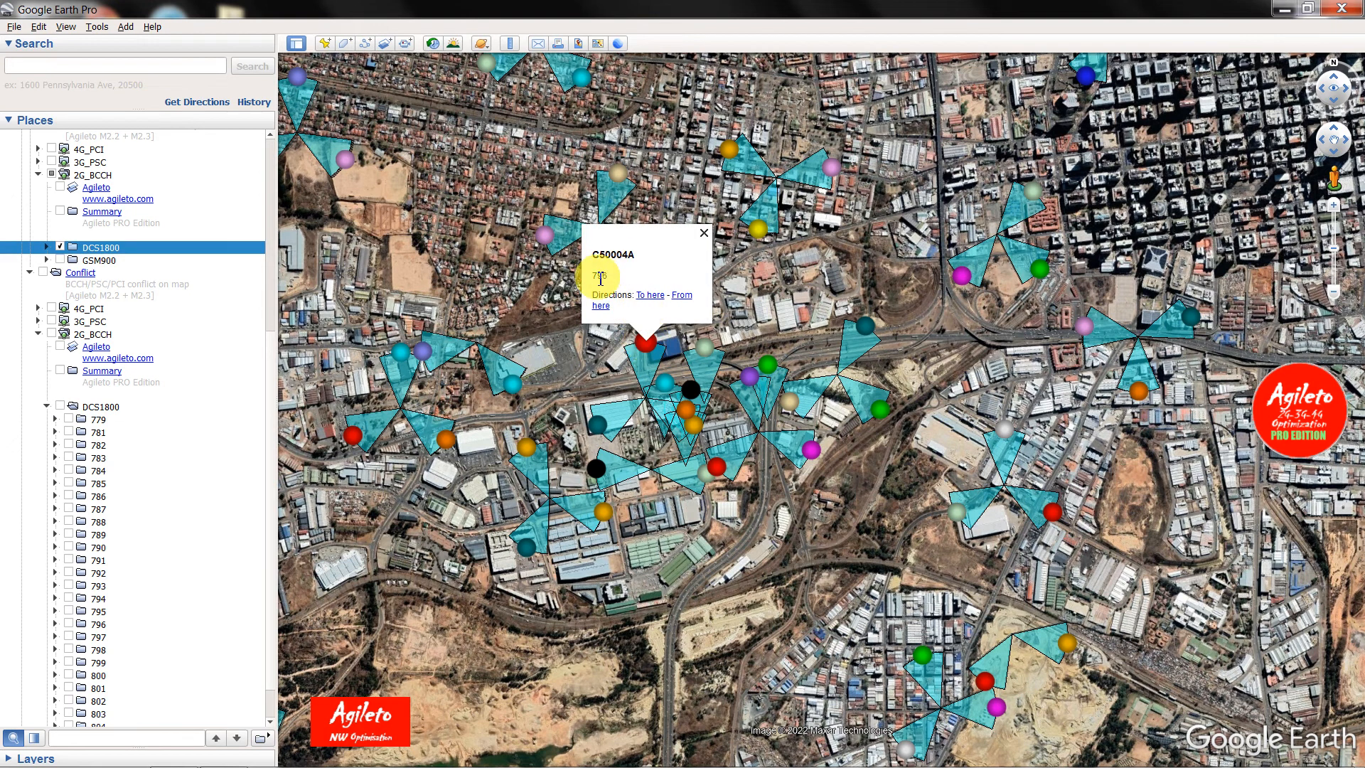
pyautogui.doubleClick(599, 276)
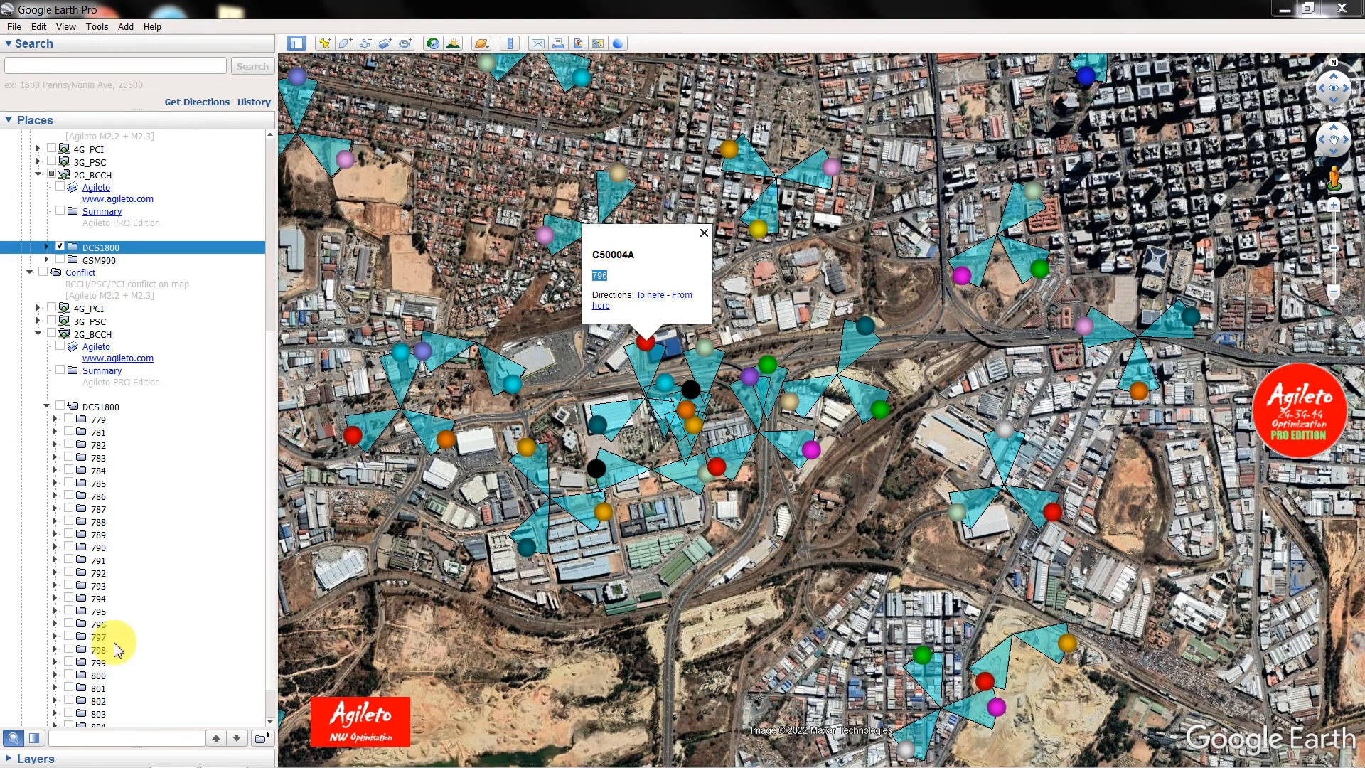
pyautogui.click(95, 599)
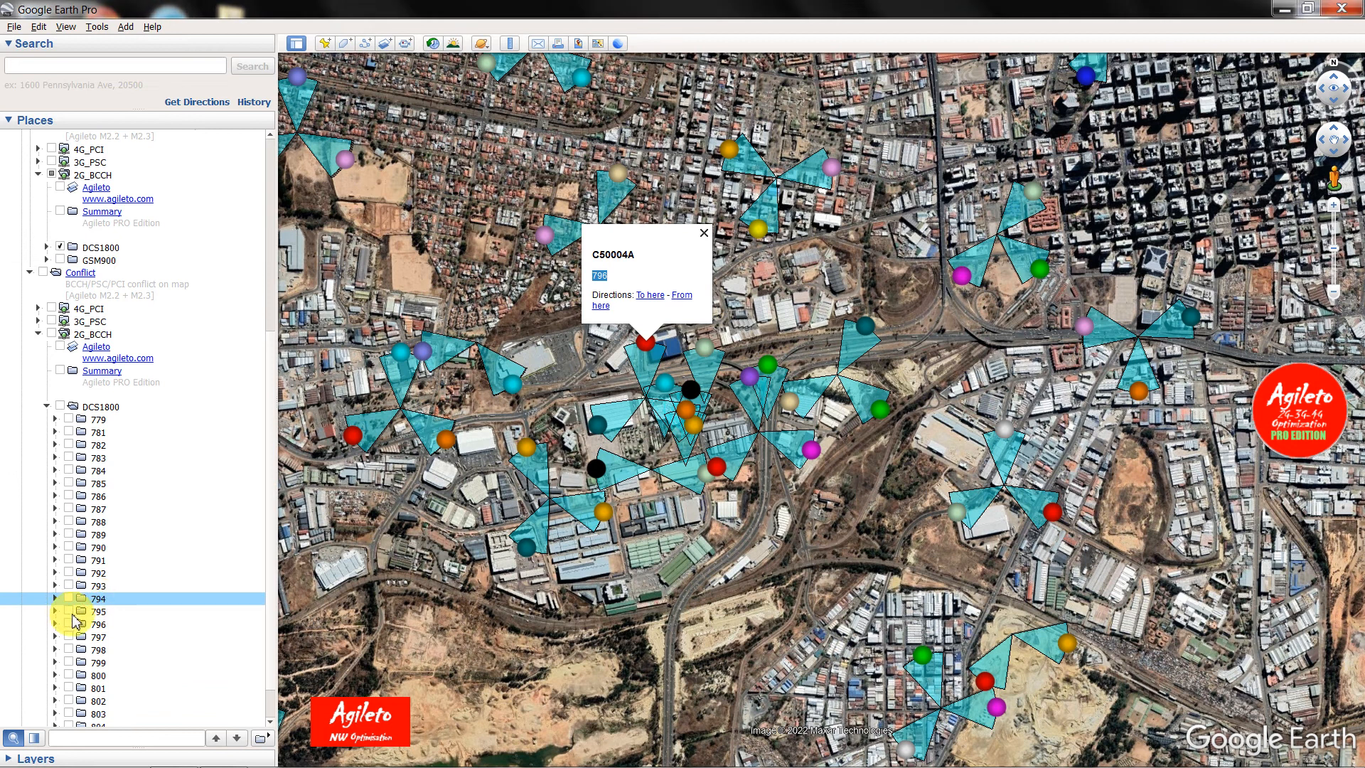
pyautogui.click(69, 611)
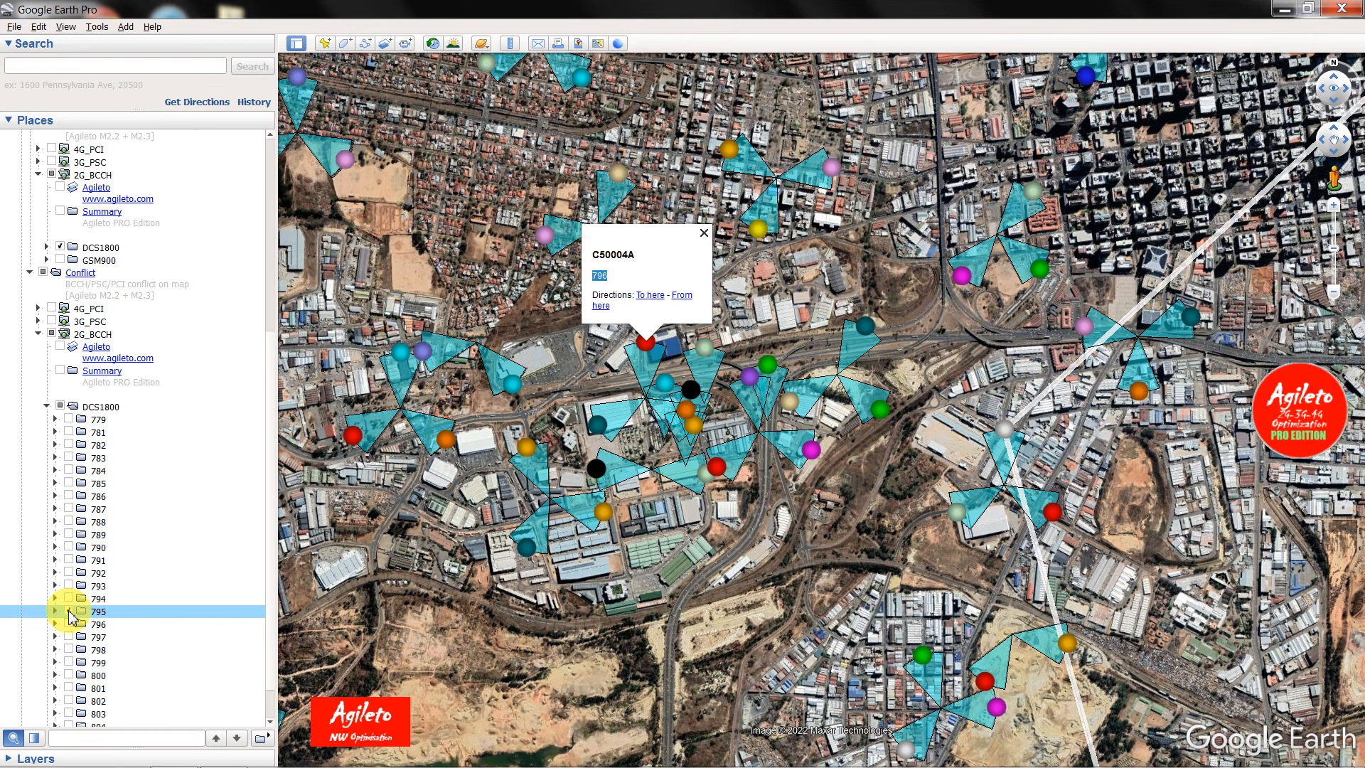
pyautogui.click(69, 612)
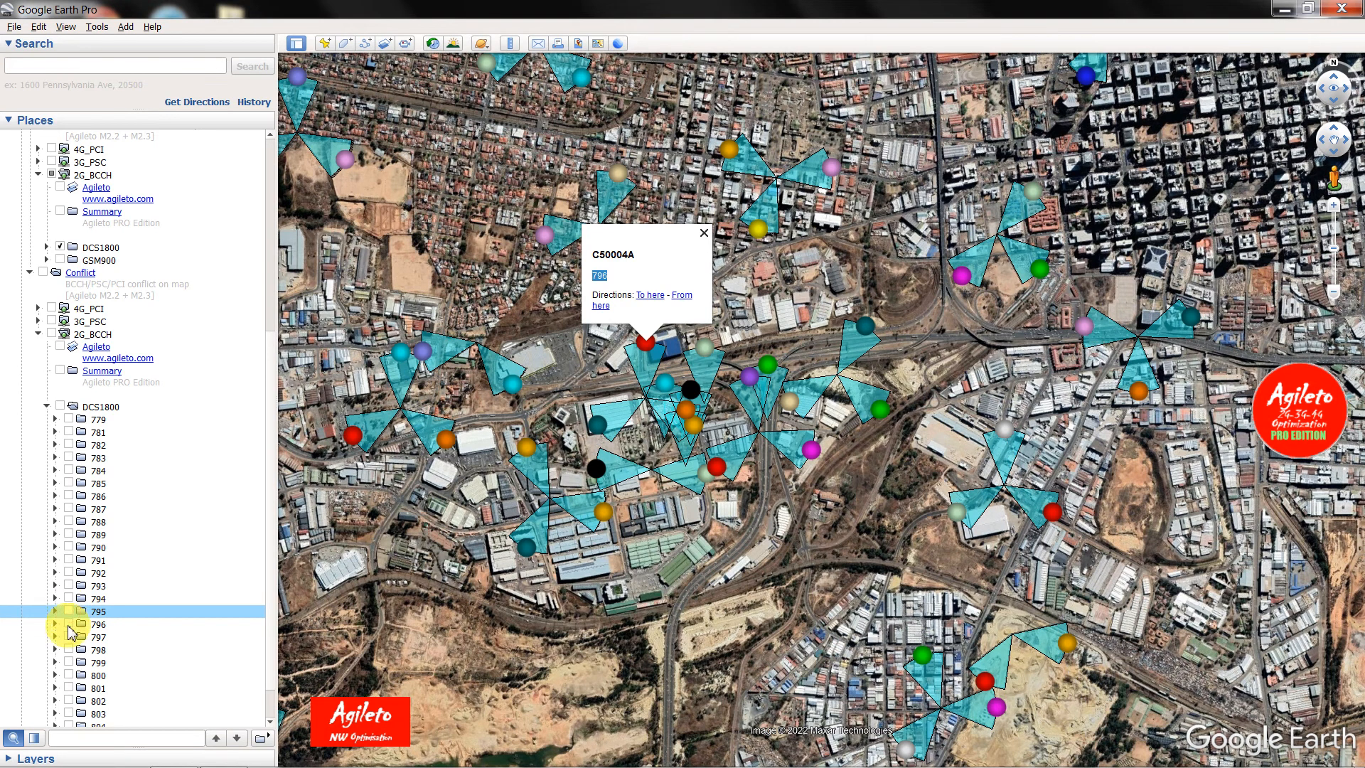
pyautogui.click(69, 624)
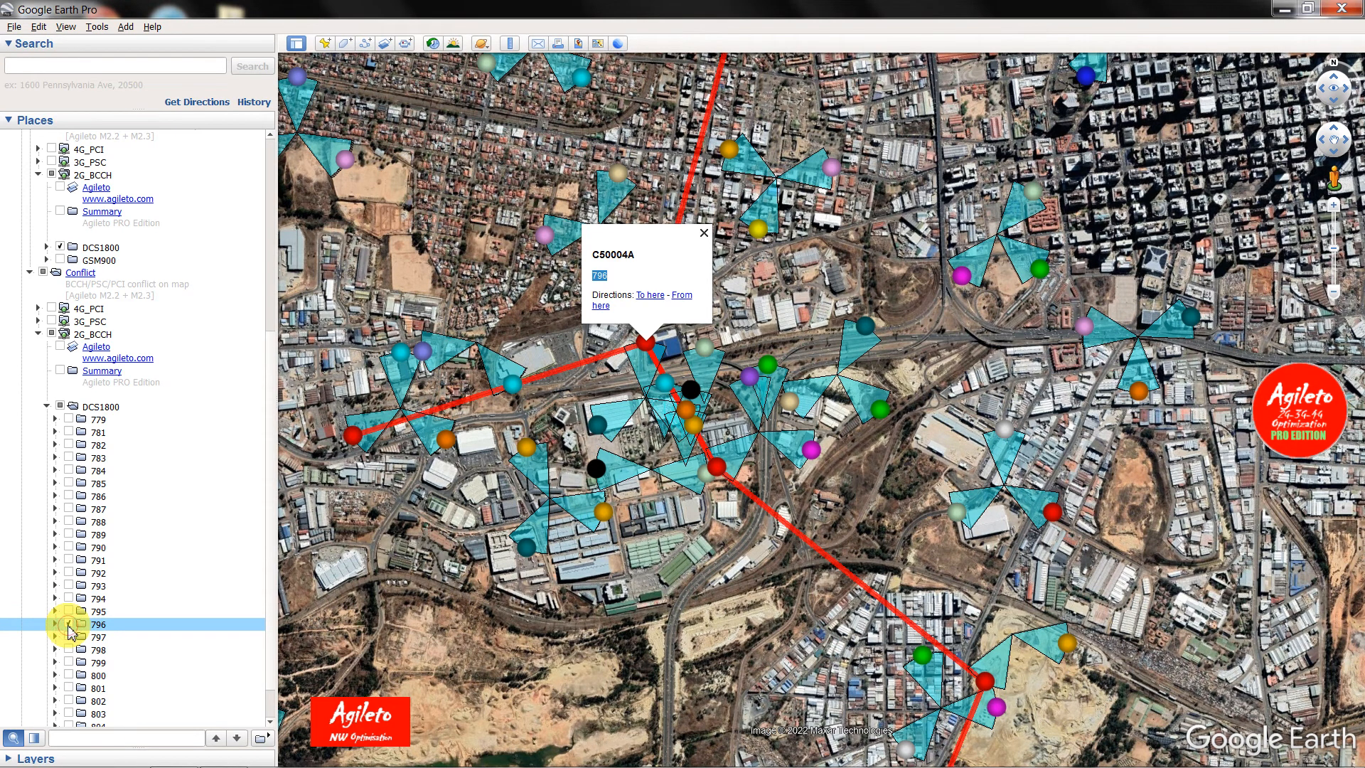
pyautogui.click(585, 389)
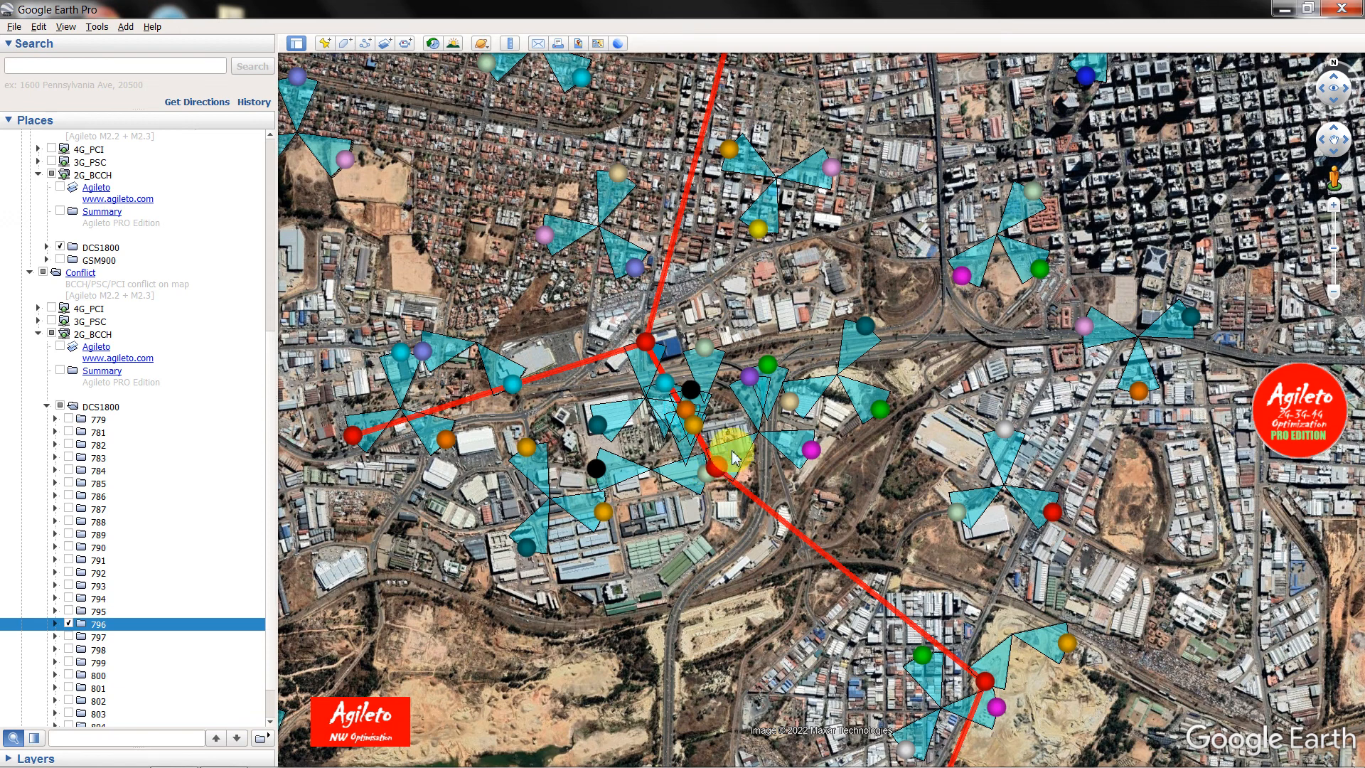
# - Examine the BCCH 796 conflict lines across the city and close up, and open the details of cell C50004A
pyautogui.scroll(-5, 579, 450)
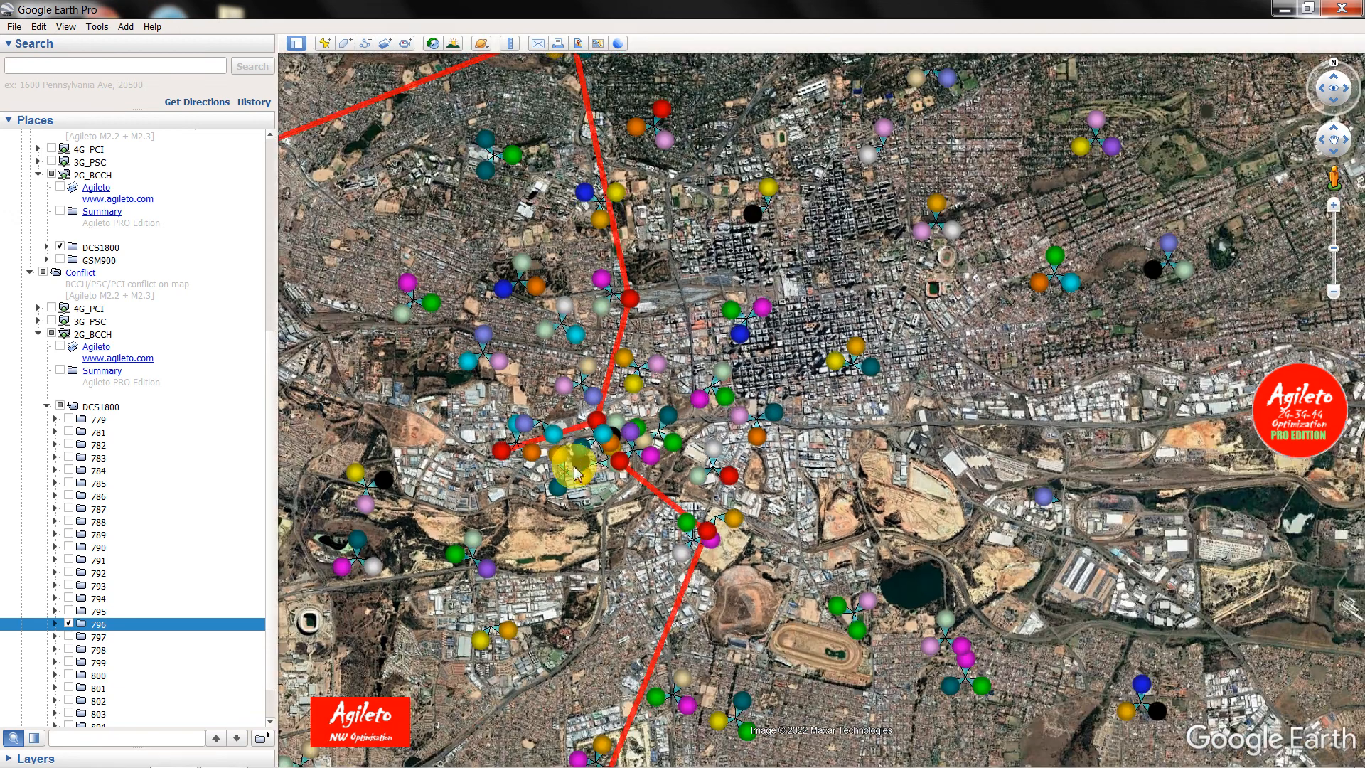
pyautogui.scroll(-2, 576, 469)
pyautogui.scroll(2, 576, 470)
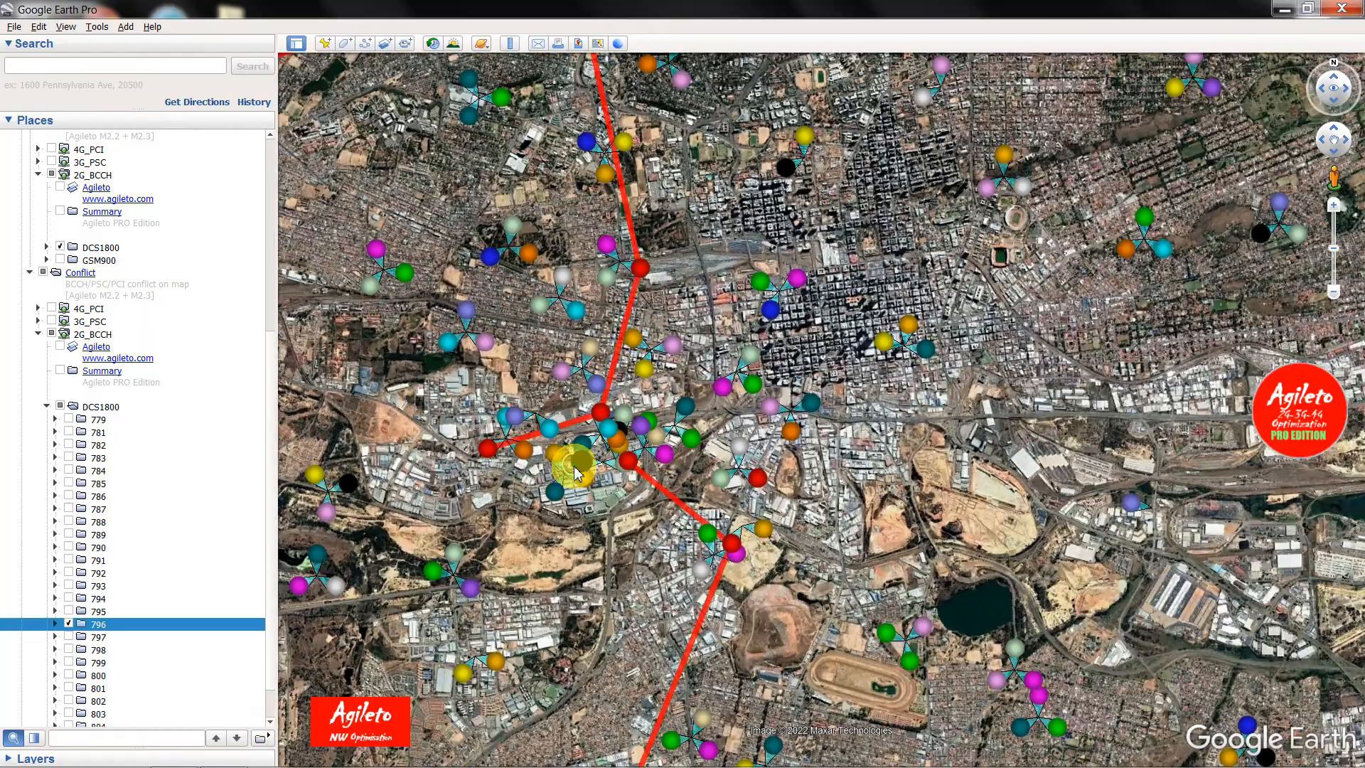
pyautogui.scroll(-4, 576, 471)
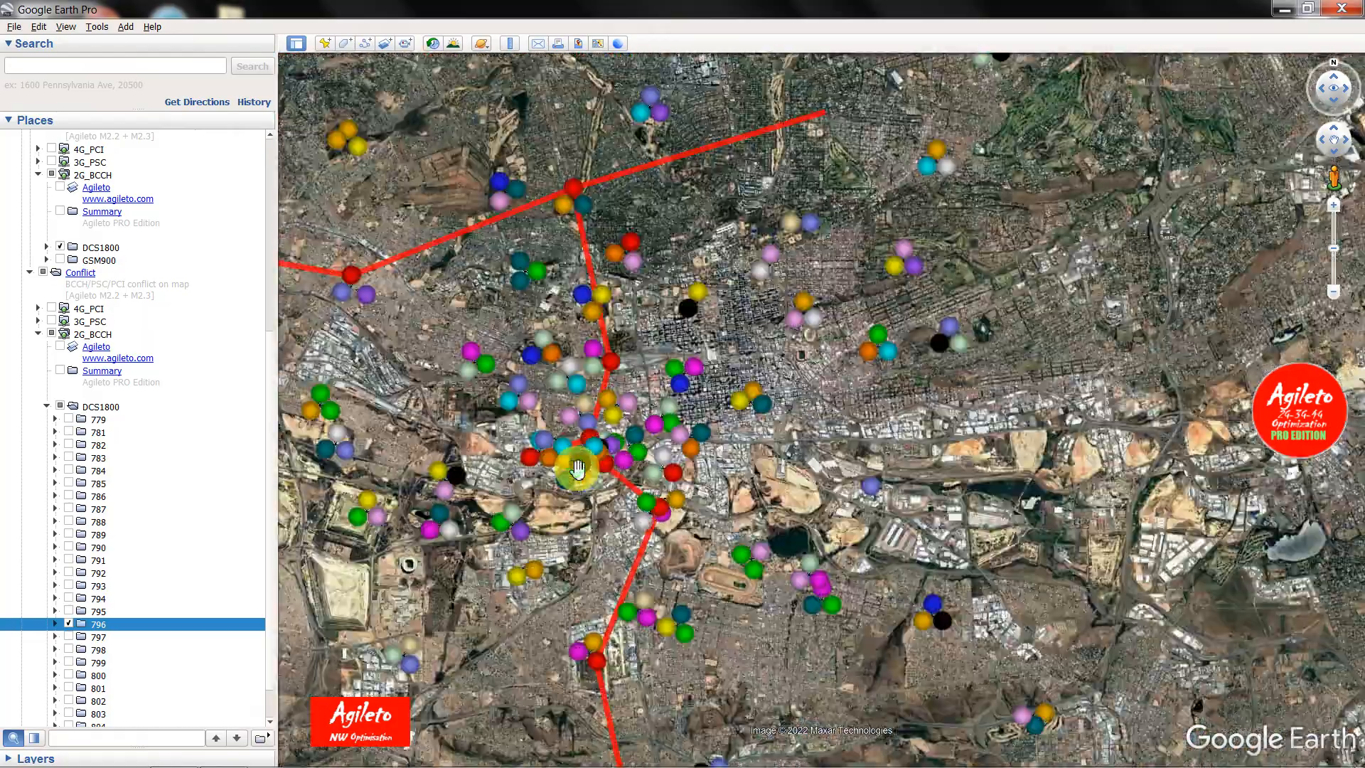
pyautogui.scroll(-2, 575, 469)
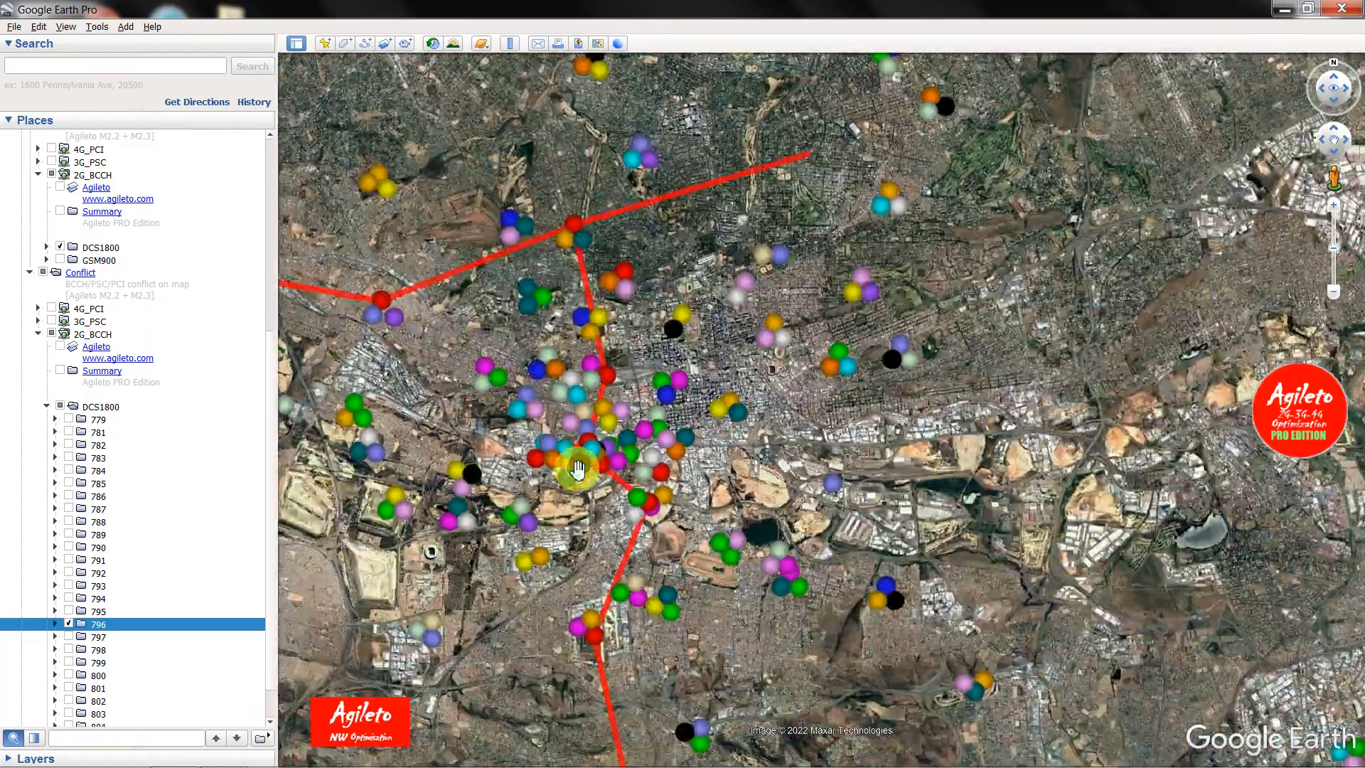
pyautogui.scroll(2, 577, 470)
pyautogui.scroll(4, 577, 466)
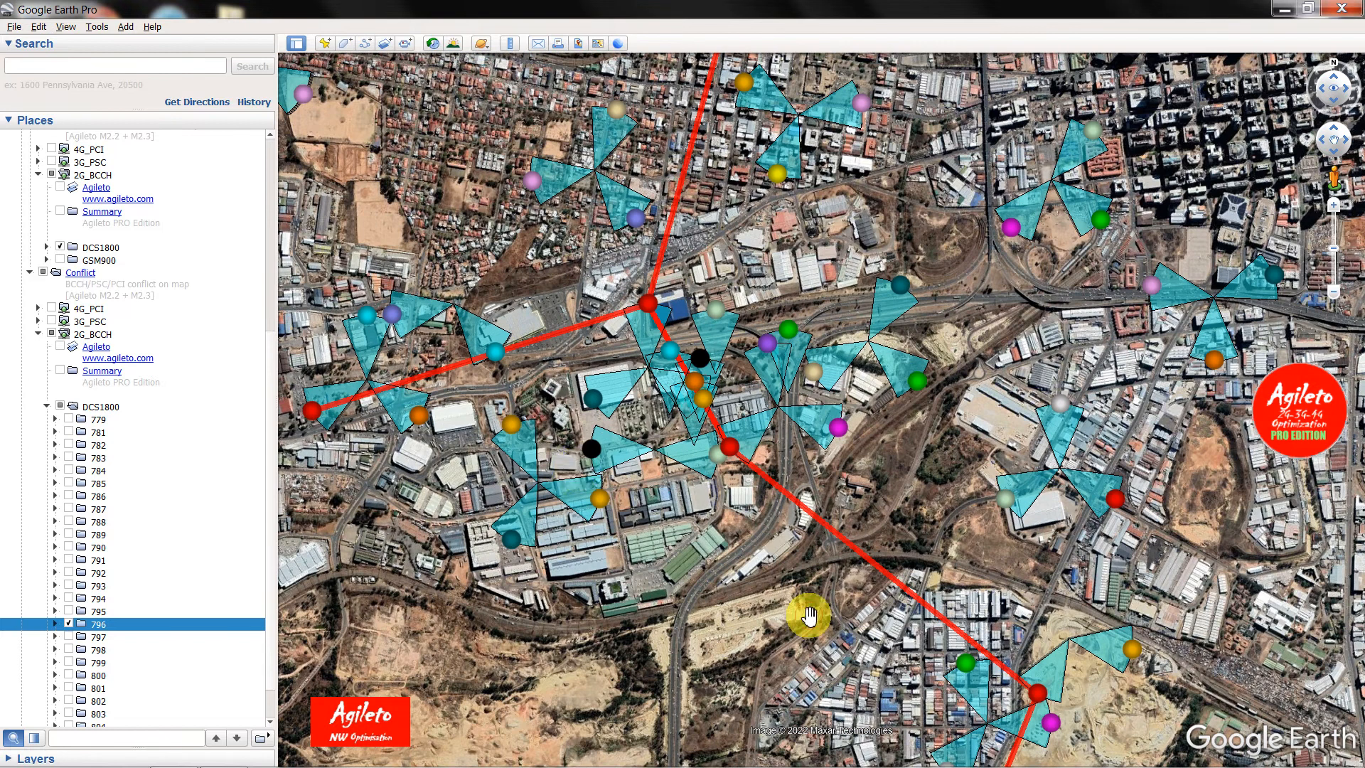
pyautogui.moveTo(809, 616); pyautogui.dragTo(931, 597)
pyautogui.scroll(1, 860, 479)
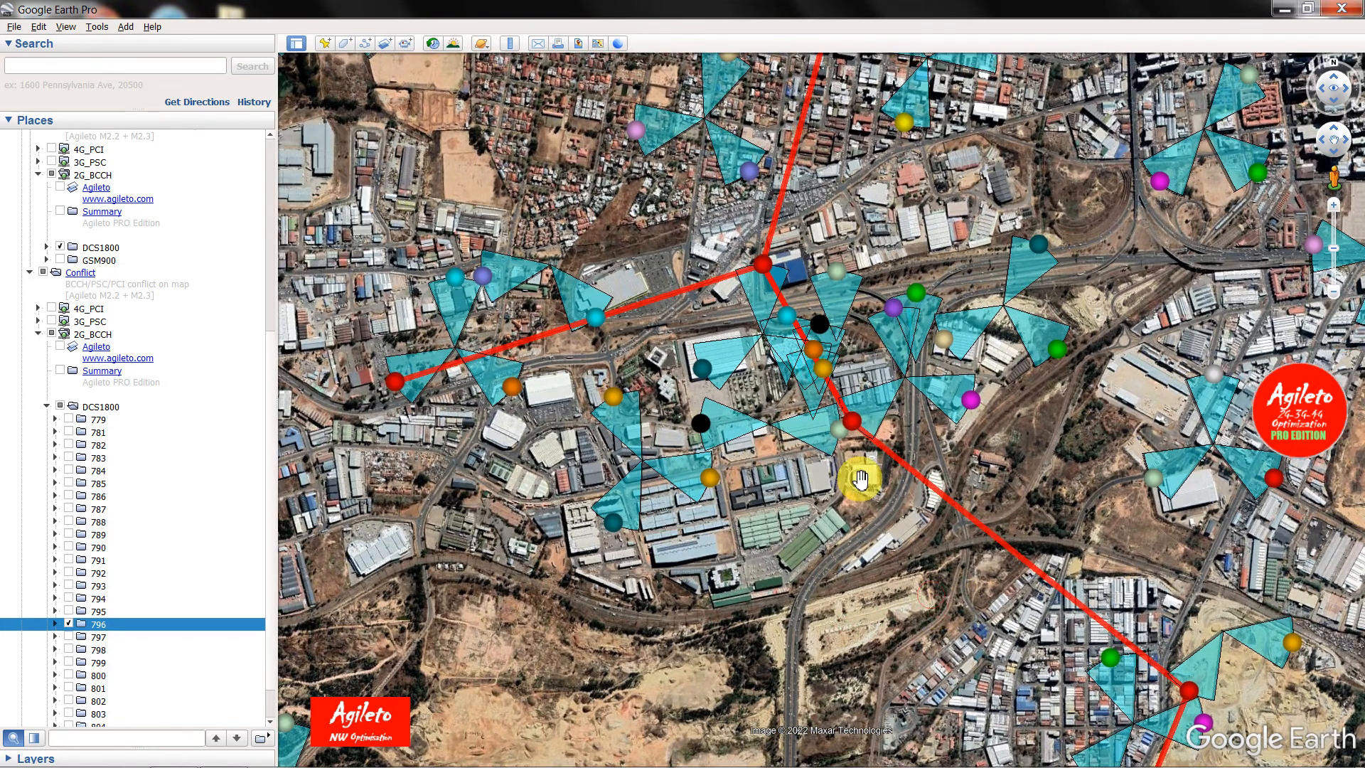
pyautogui.scroll(1, 860, 478)
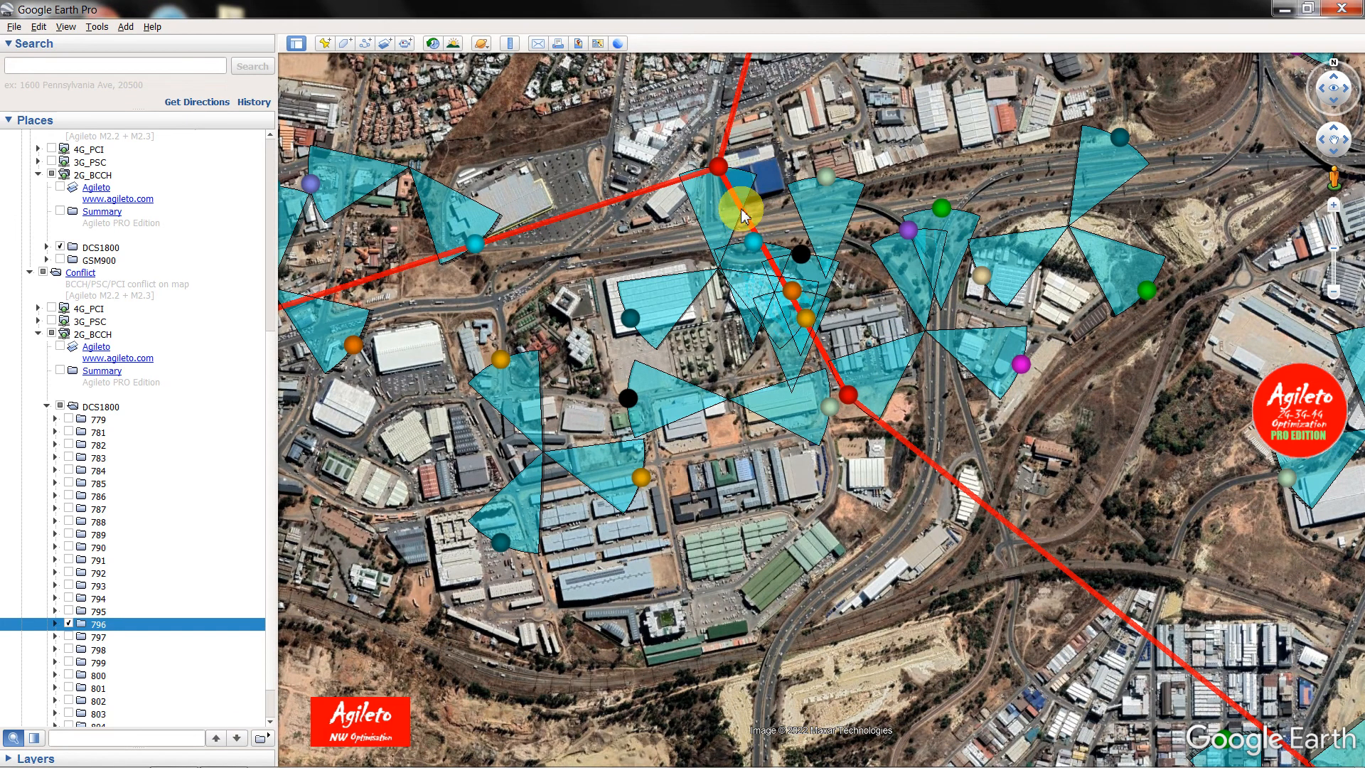
pyautogui.click(718, 168)
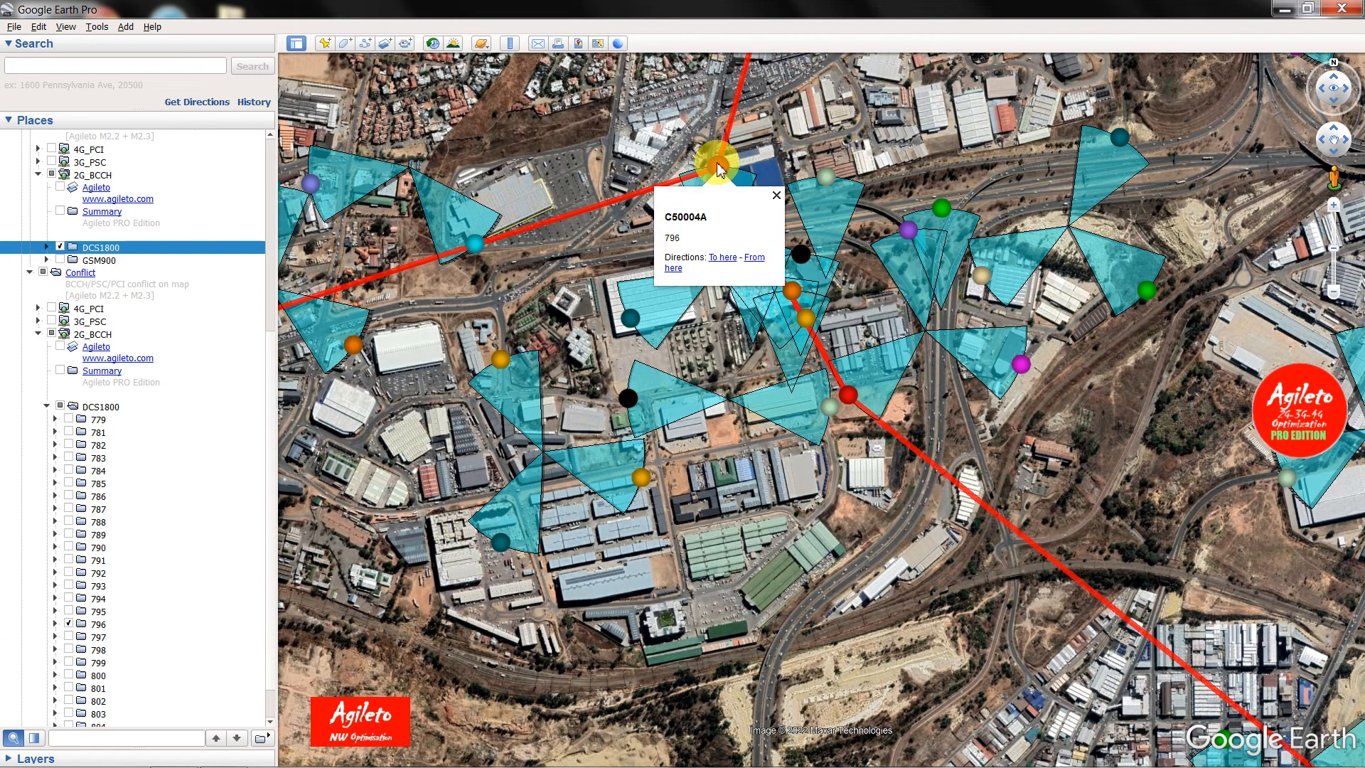
# - Check the BCCH 796 conflict line between cells C50004A and C50968C and open the sector details of C50004A
pyautogui.click(823, 358)
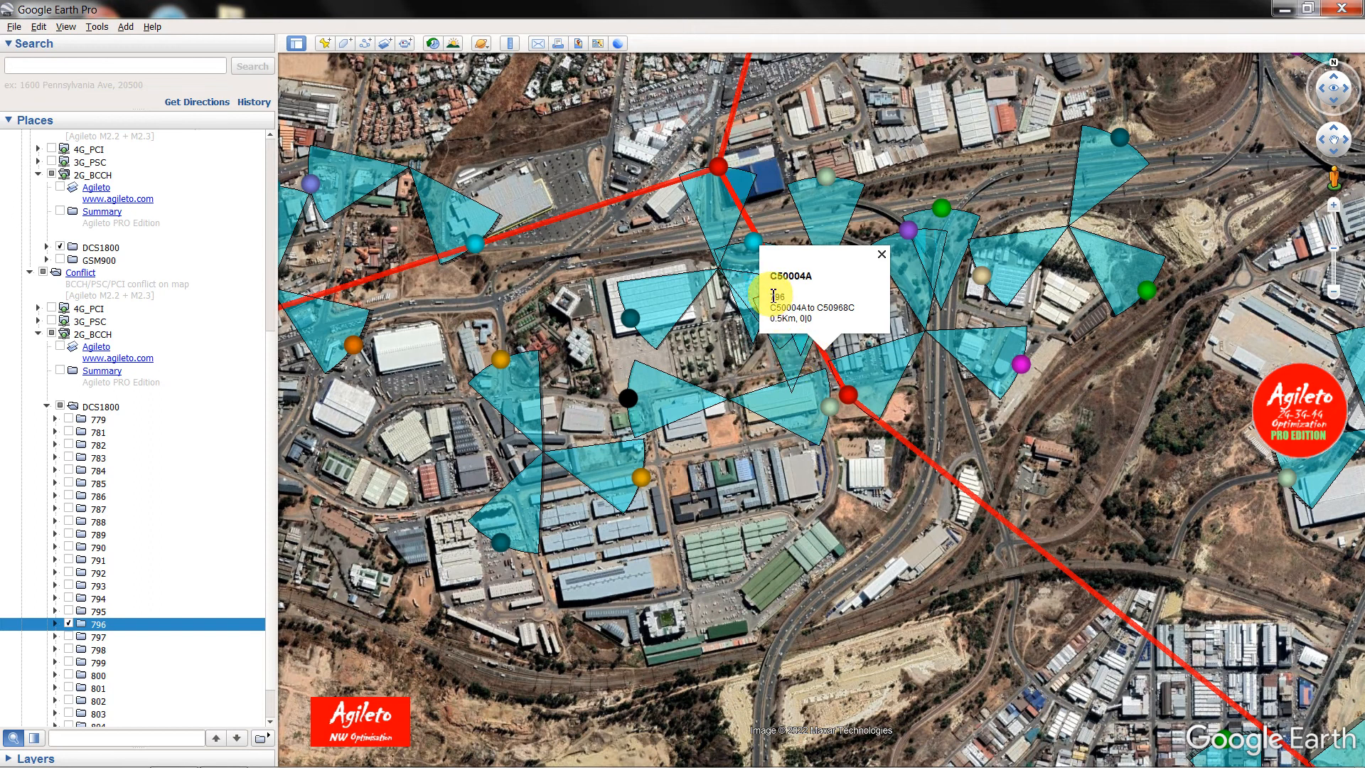
pyautogui.moveTo(772, 296); pyautogui.dragTo(791, 294)
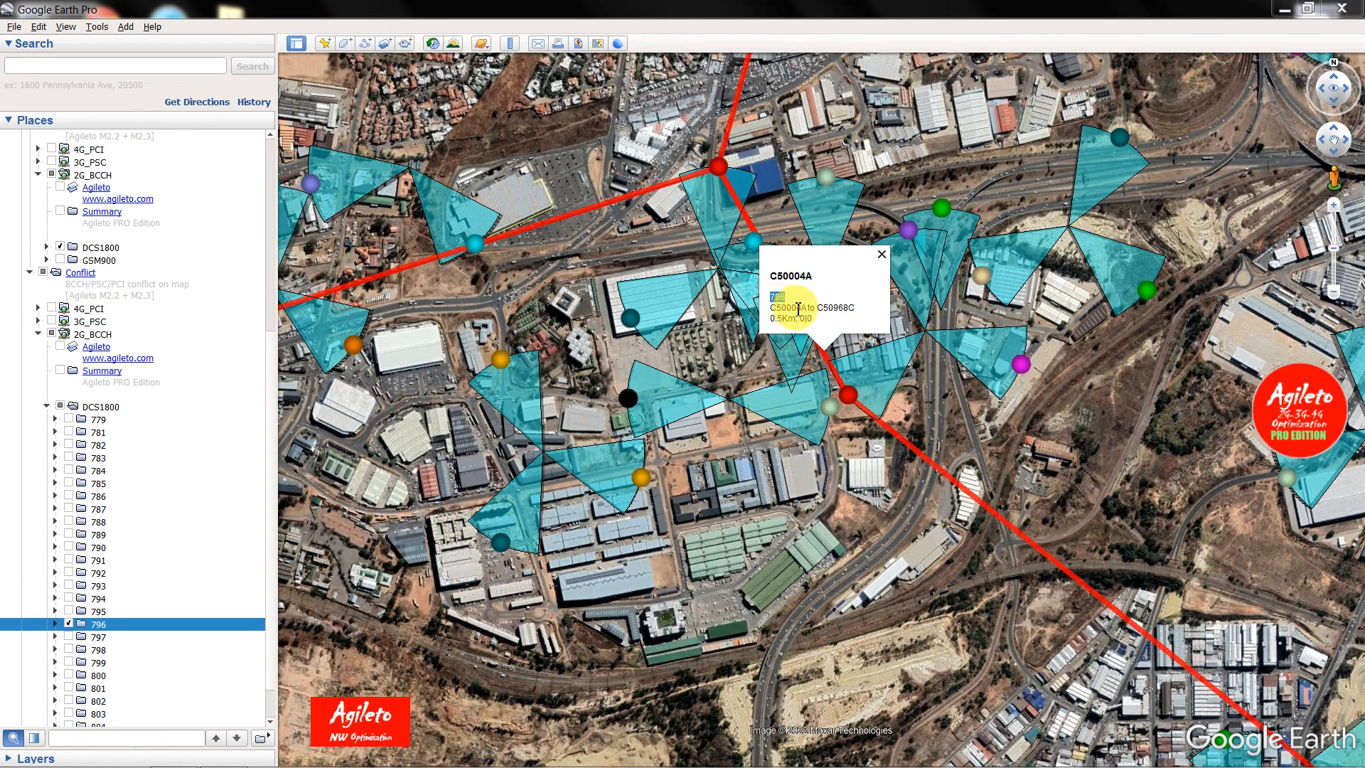
pyautogui.doubleClick(787, 307)
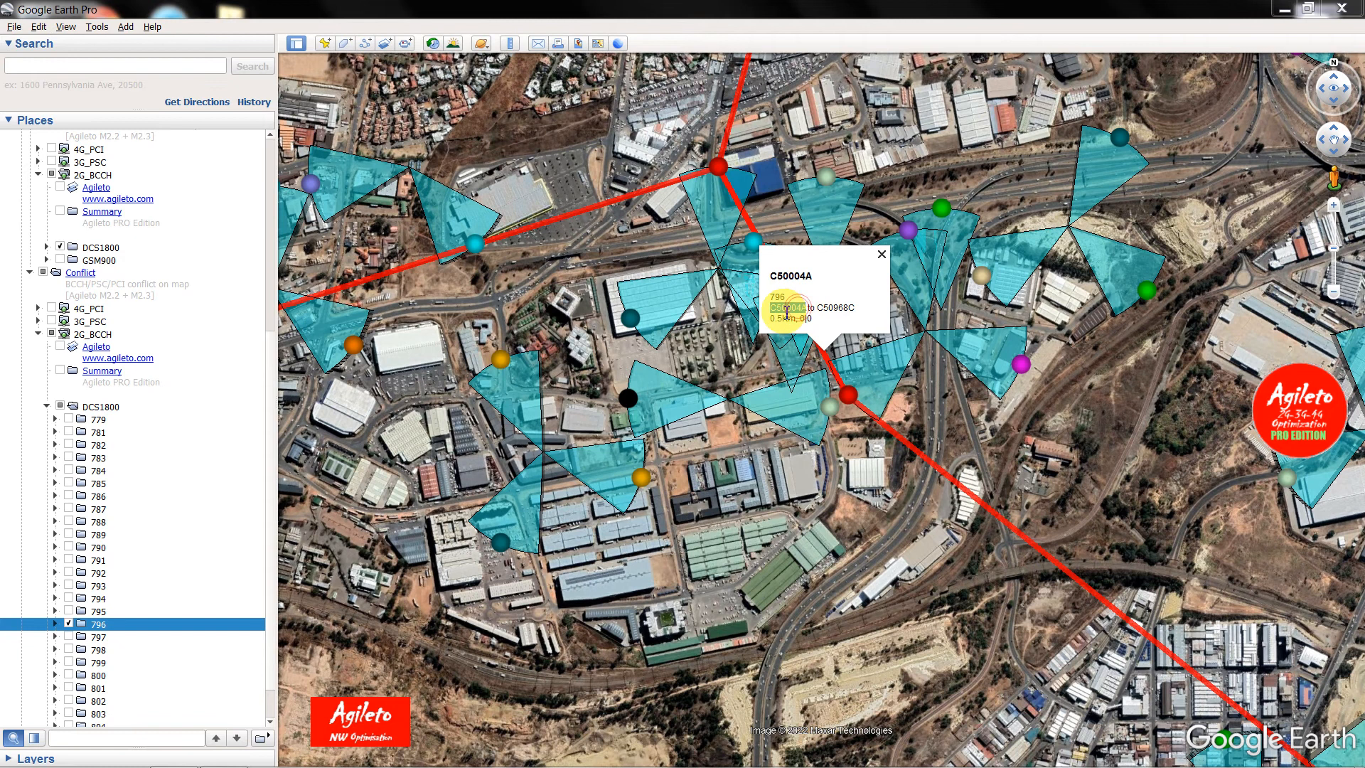
pyautogui.click(704, 208)
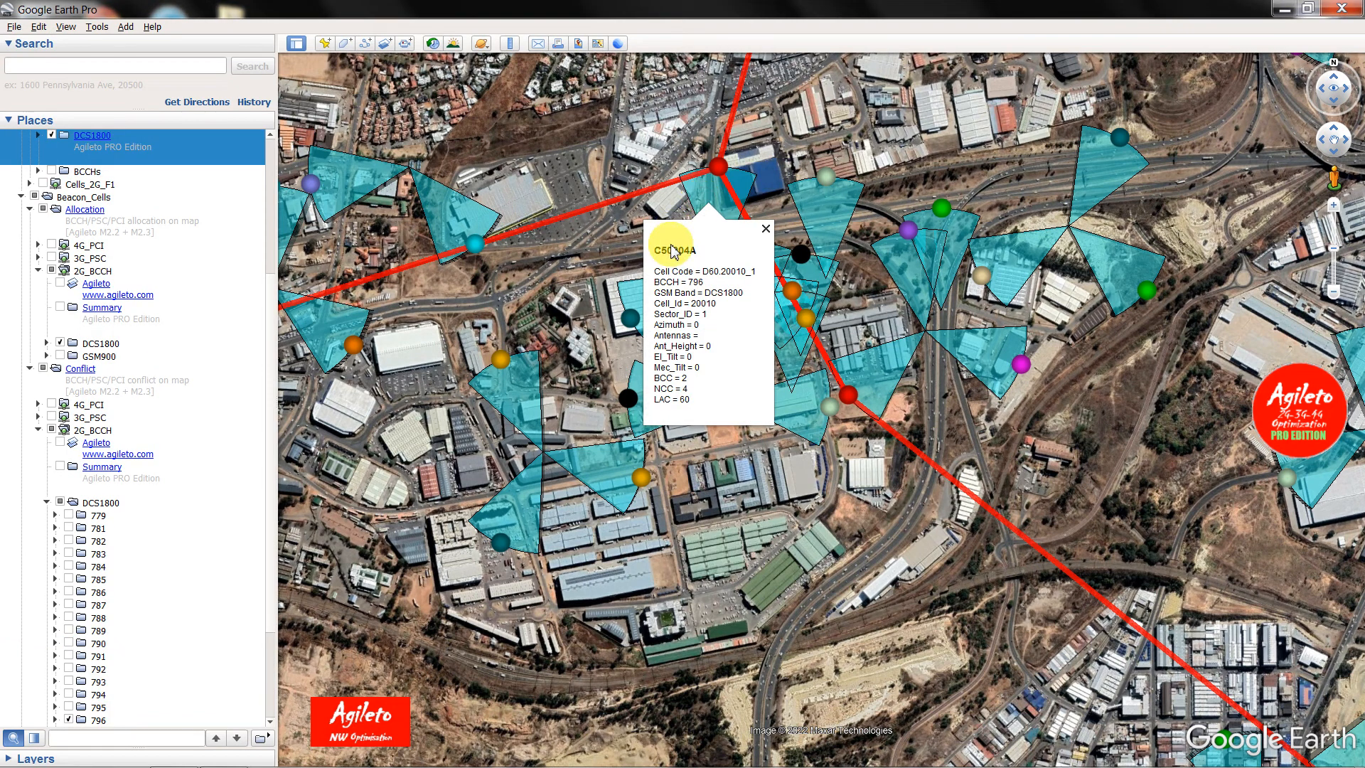
# - Identify the other cell on C50004A's conflict line, check the BCCH in C50968C's sector details and dismiss them
pyautogui.click(820, 349)
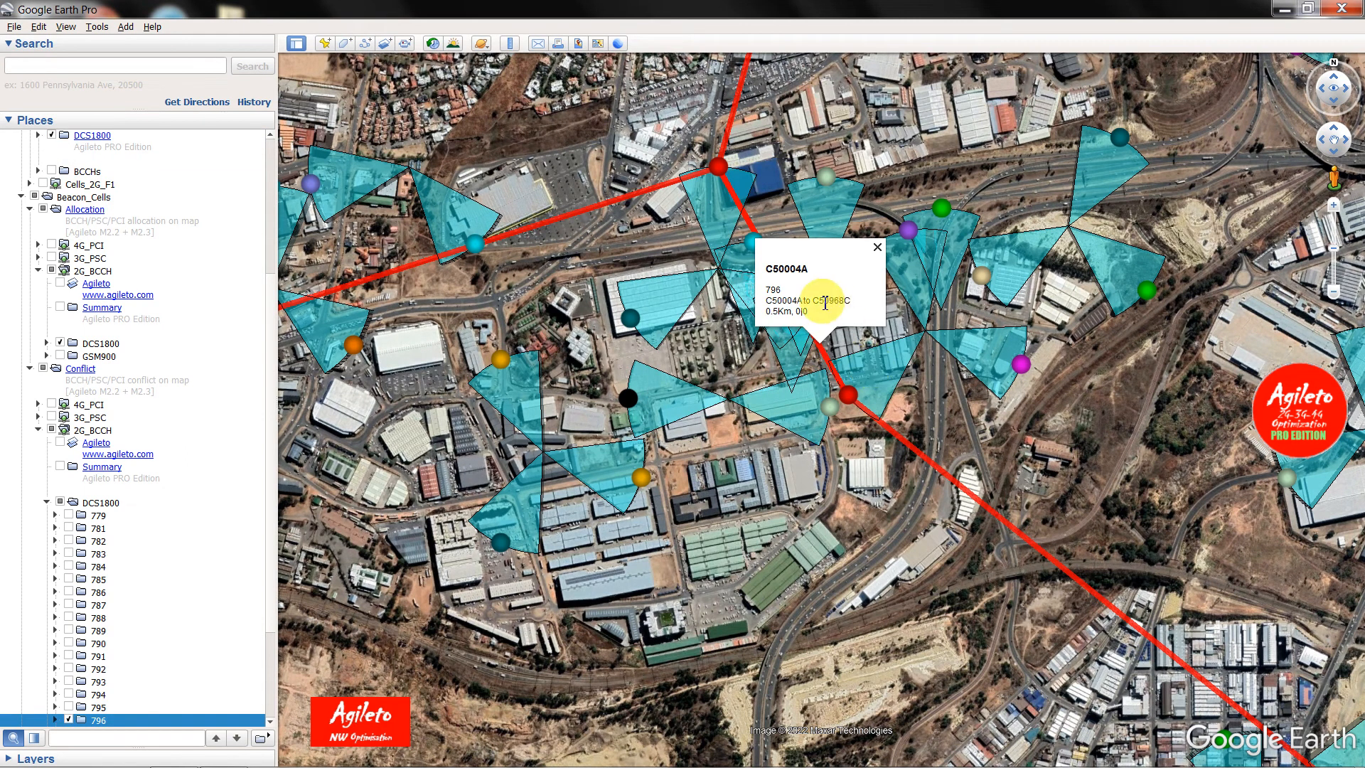
pyautogui.moveTo(813, 300); pyautogui.dragTo(857, 300)
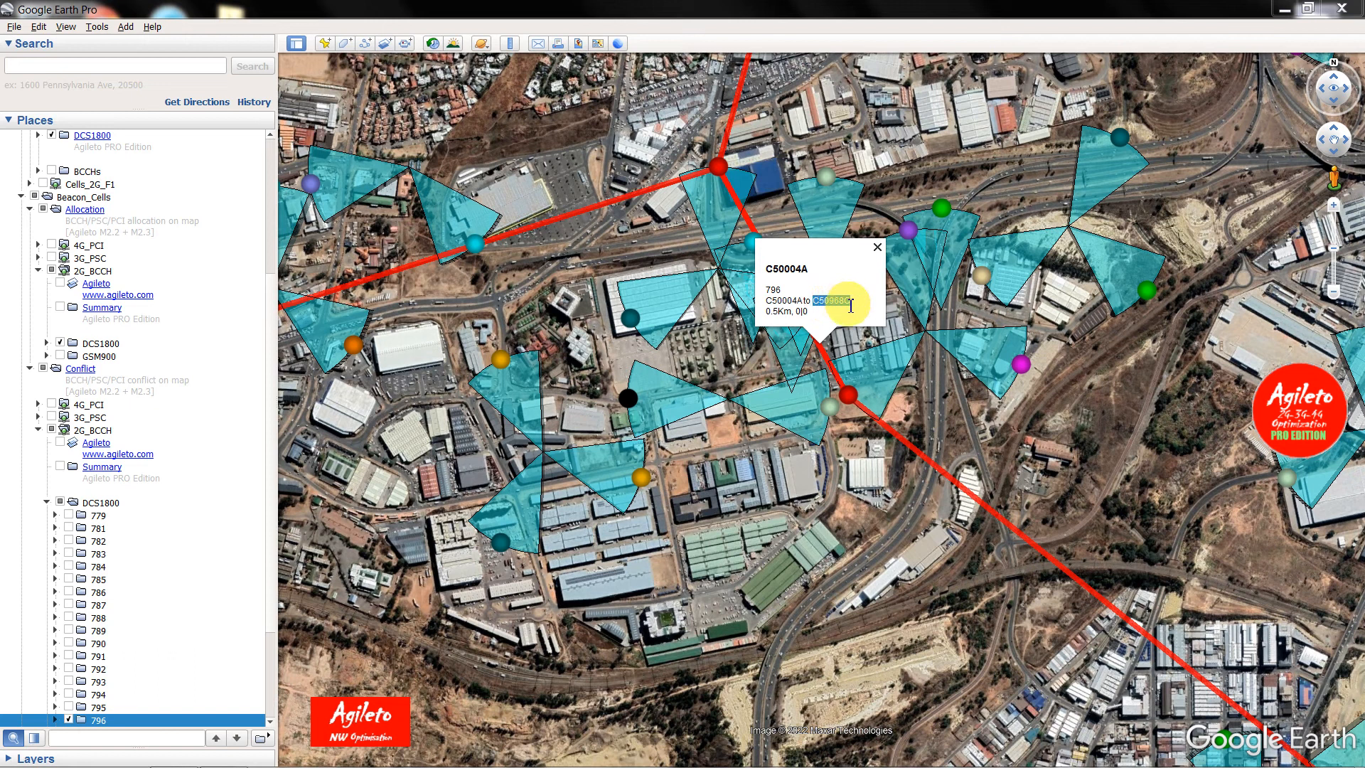
pyautogui.click(882, 382)
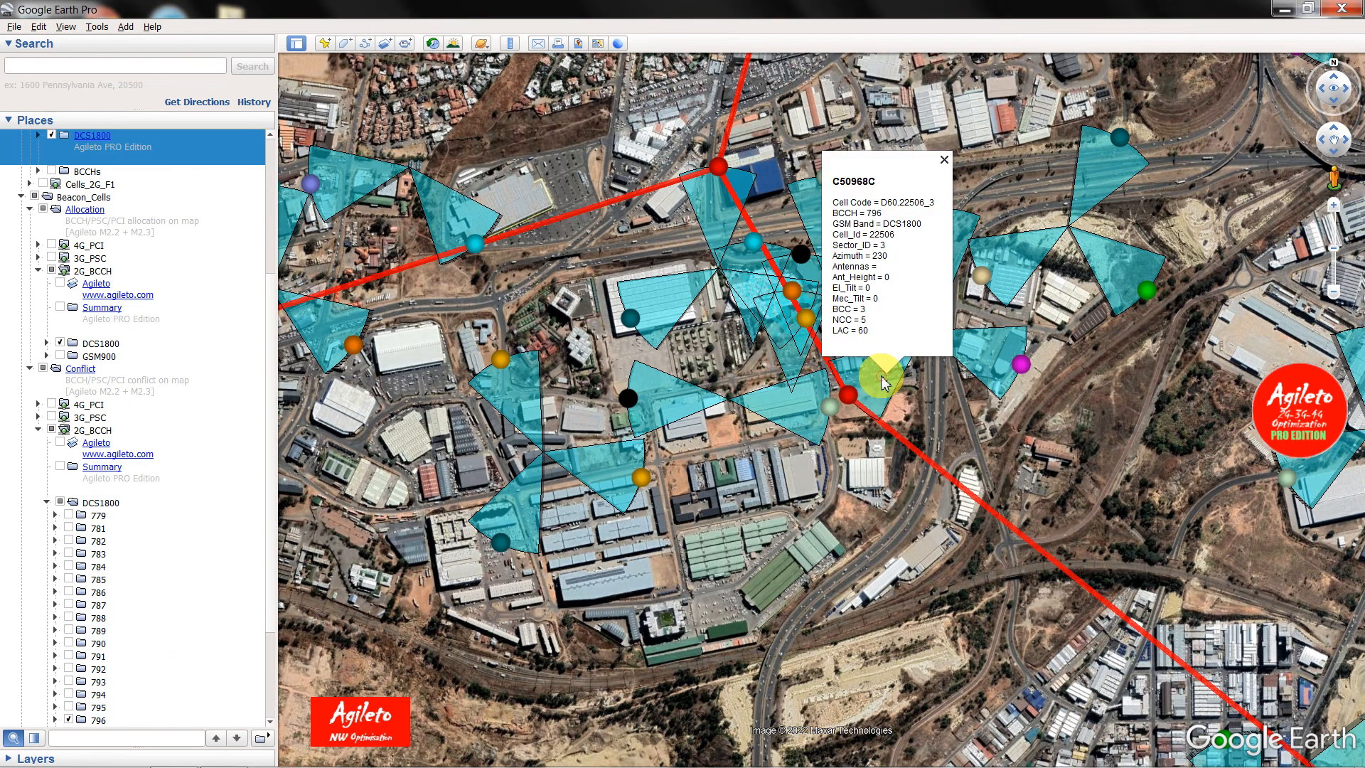
pyautogui.doubleClick(874, 213)
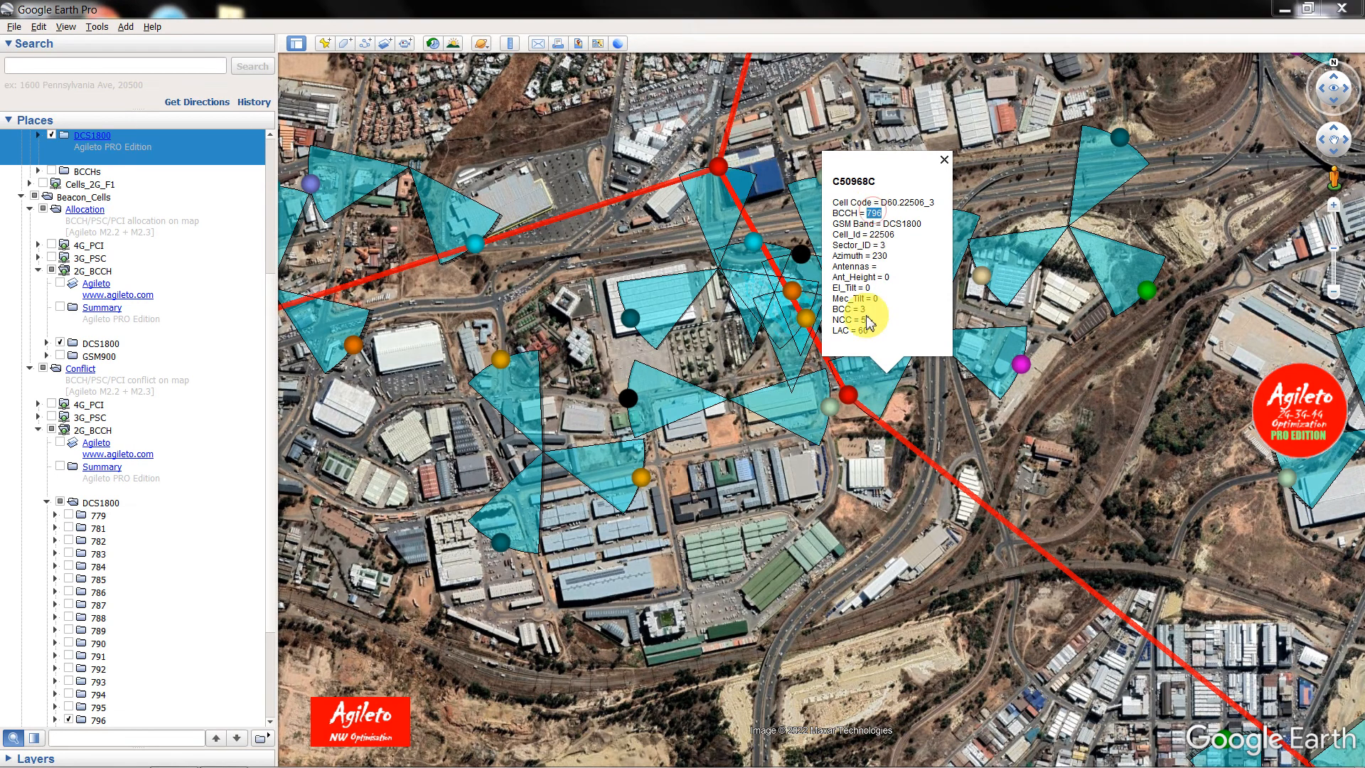
pyautogui.click(861, 497)
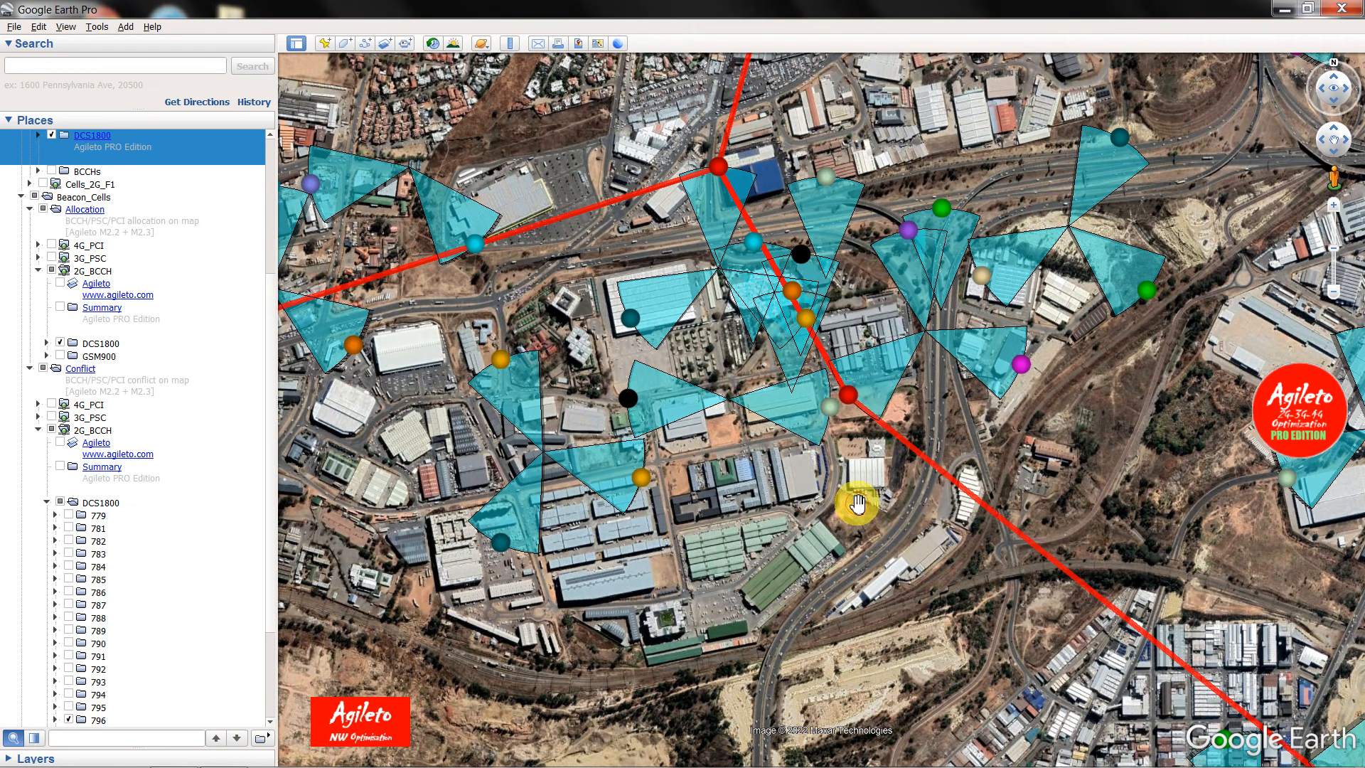
# - Check the BCCH of cells C50004A and C50004C and display the DCS1800 conflict layer for BCCH 786 as well
pyautogui.scroll(-4, 861, 503)
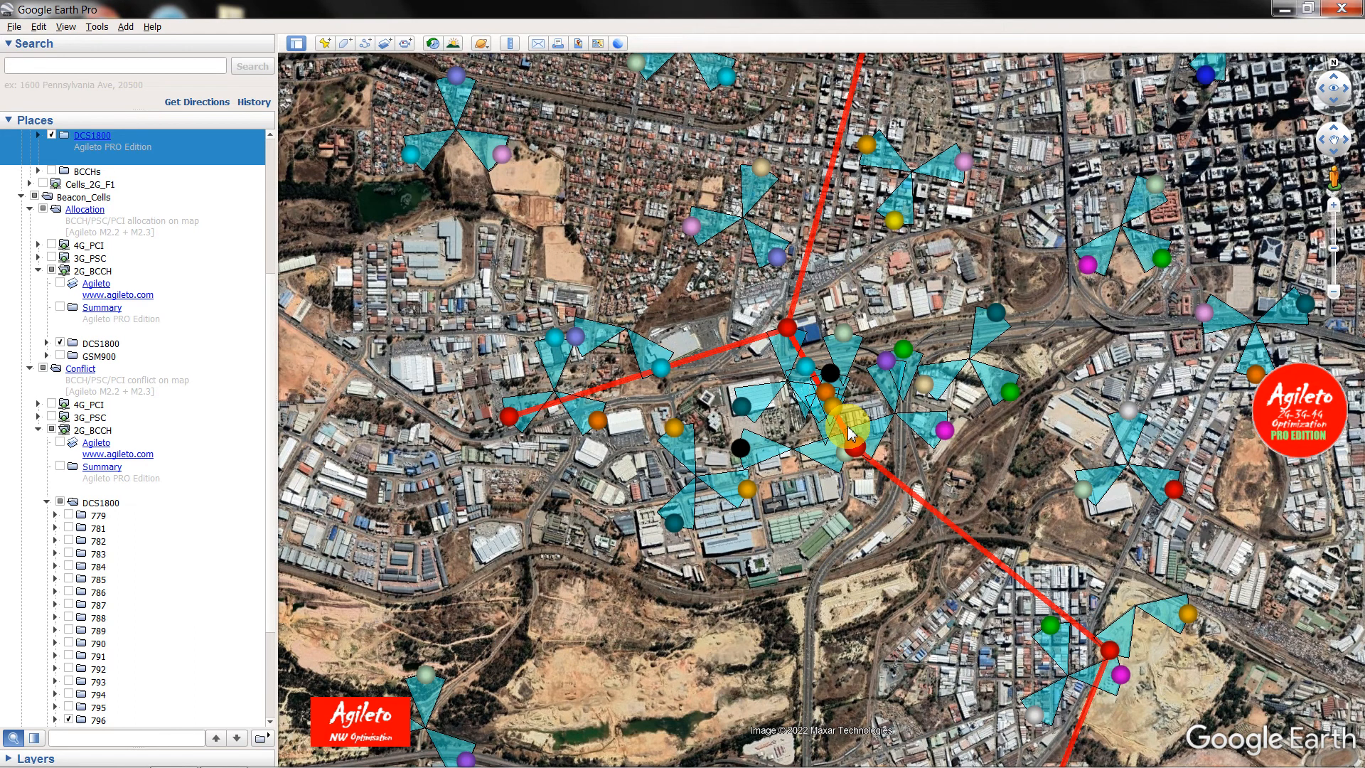
pyautogui.click(787, 329)
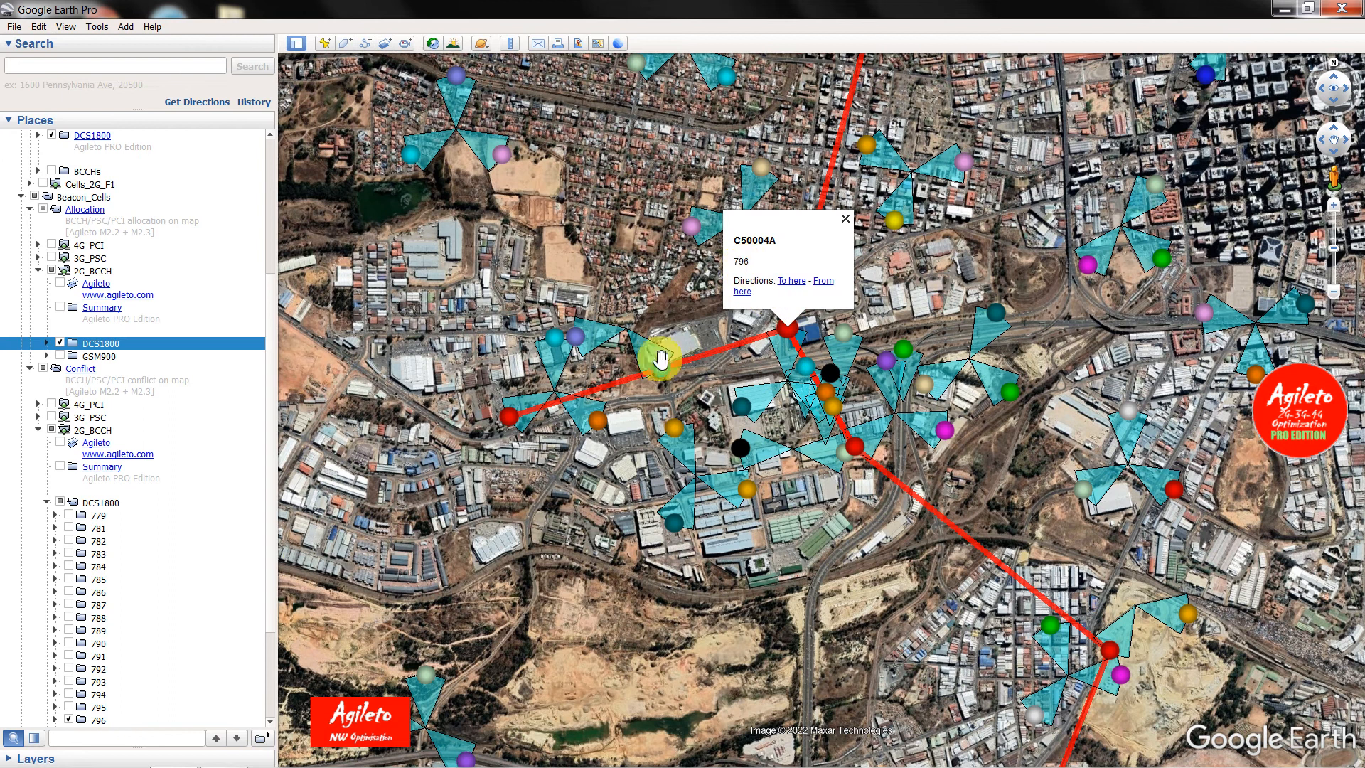
pyautogui.click(742, 410)
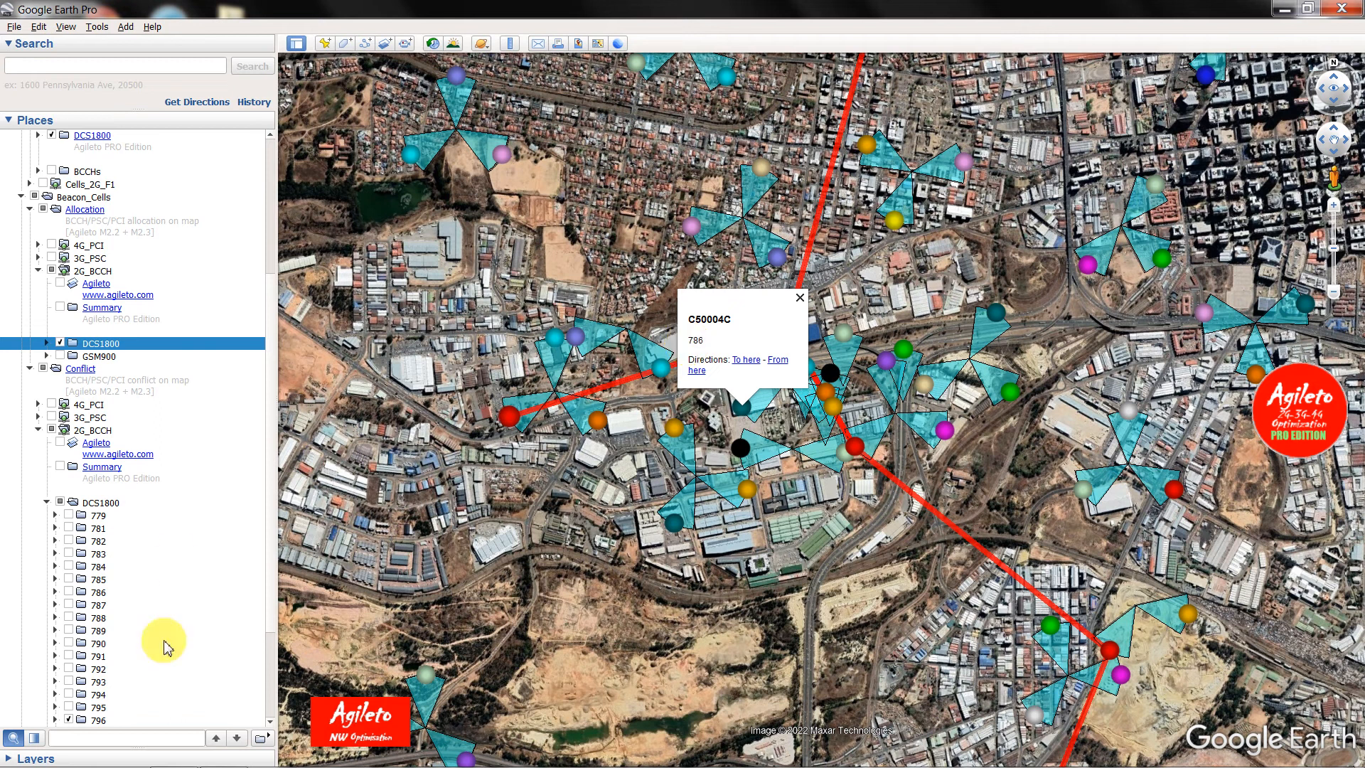
pyautogui.click(137, 695)
pyautogui.scroll(-4, 138, 694)
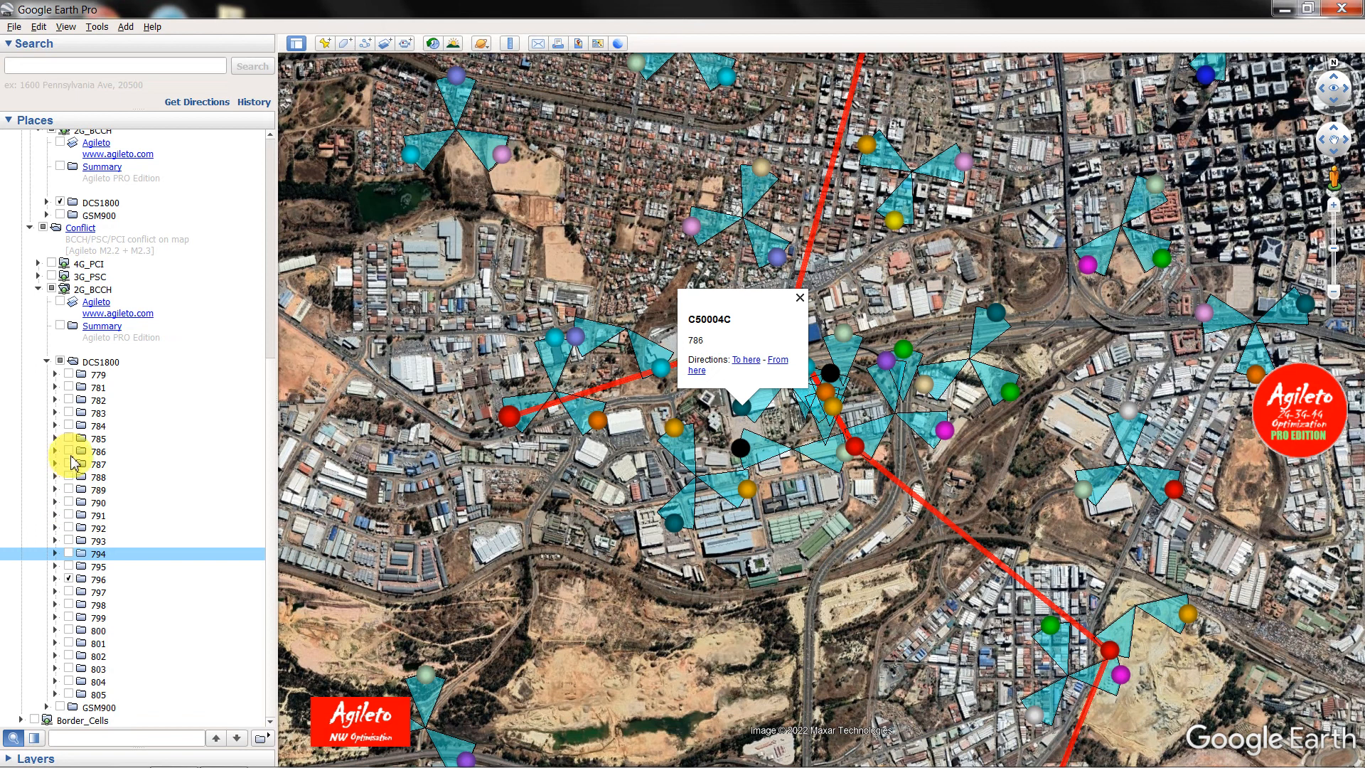
pyautogui.click(79, 452)
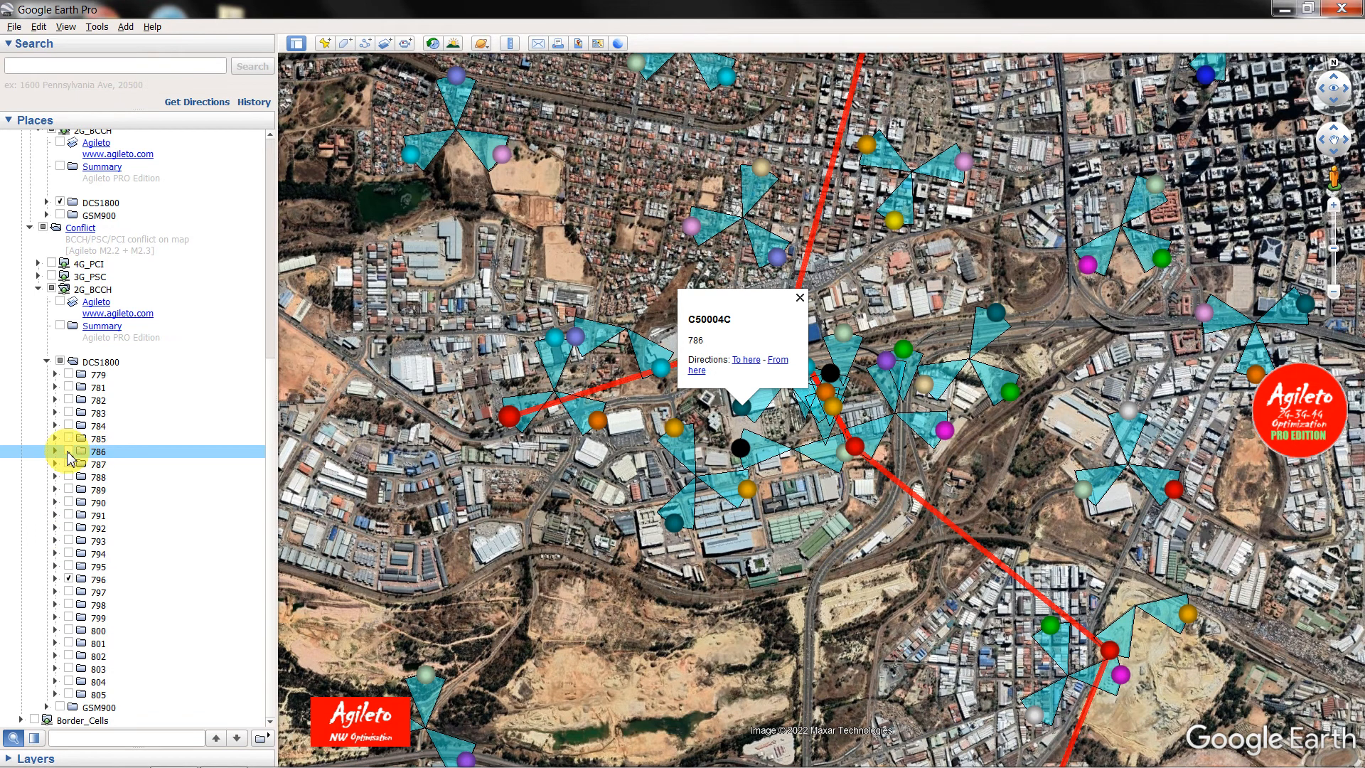
pyautogui.click(69, 452)
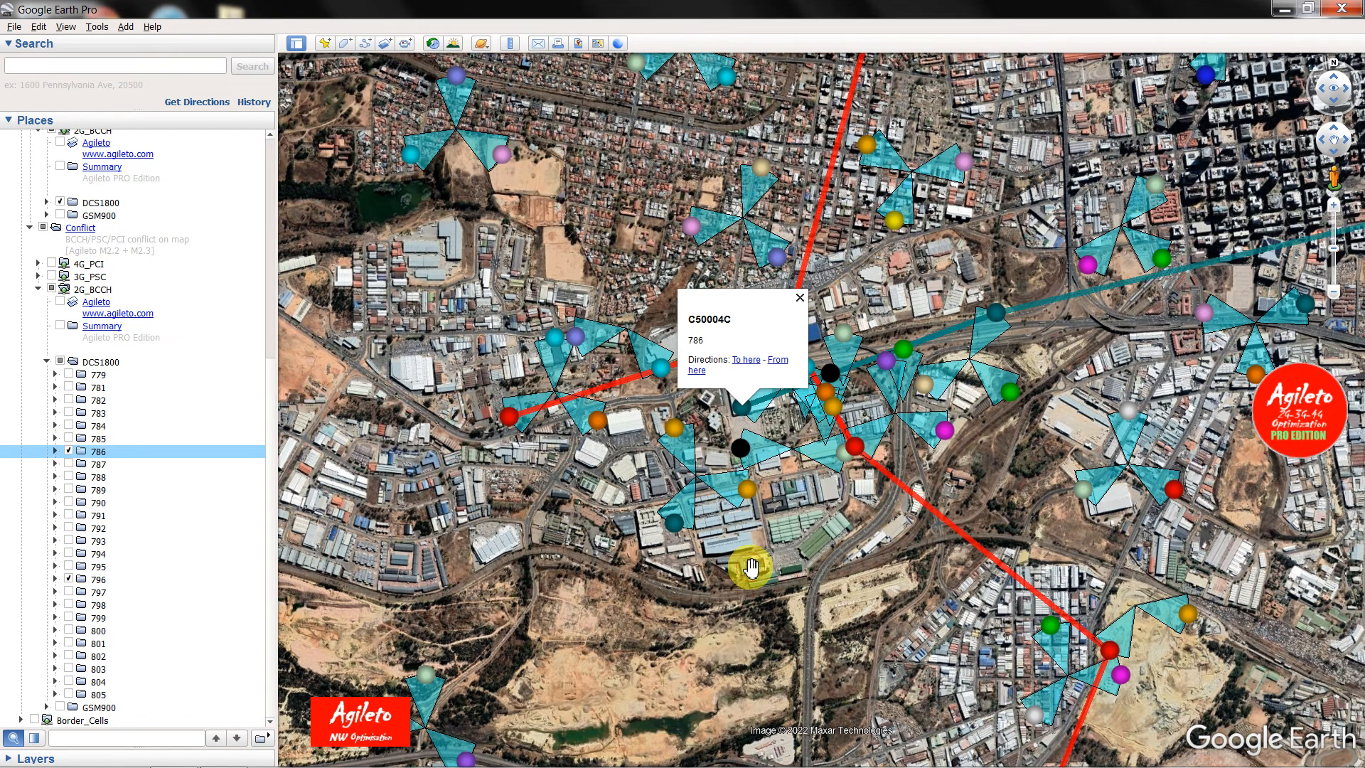
# - Follow the BCCH 786 conflict line from C50004C and open the details of its segment to C50704A
pyautogui.scroll(-4, 987, 422)
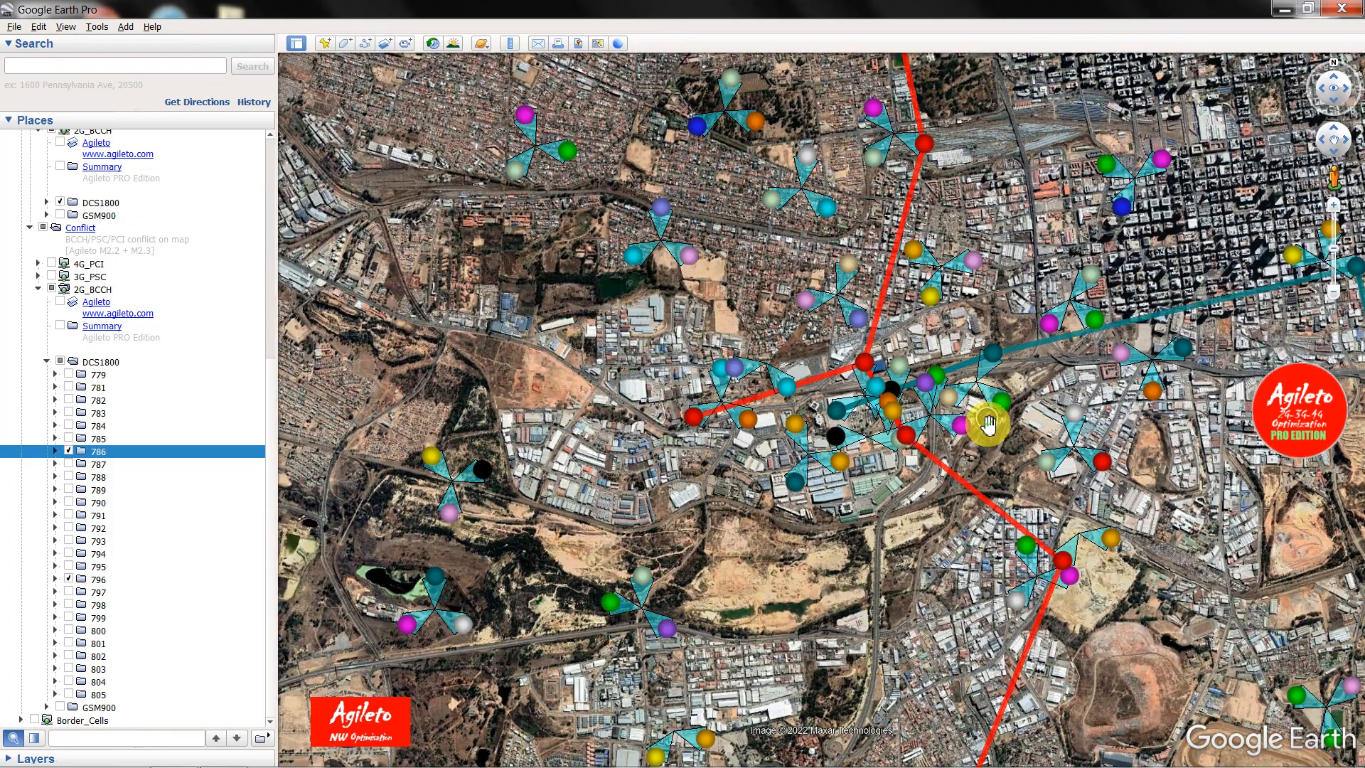
pyautogui.scroll(5, 988, 424)
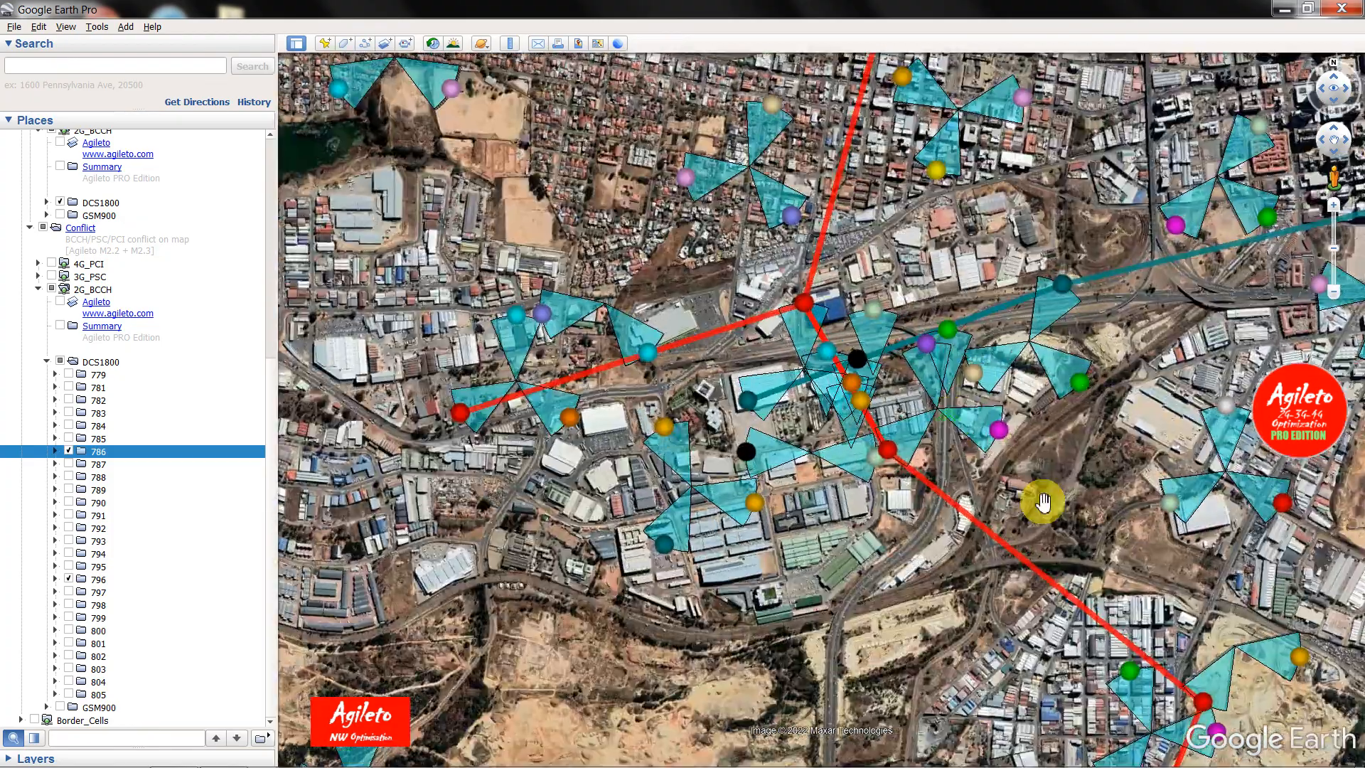
pyautogui.moveTo(1043, 502); pyautogui.dragTo(740, 497)
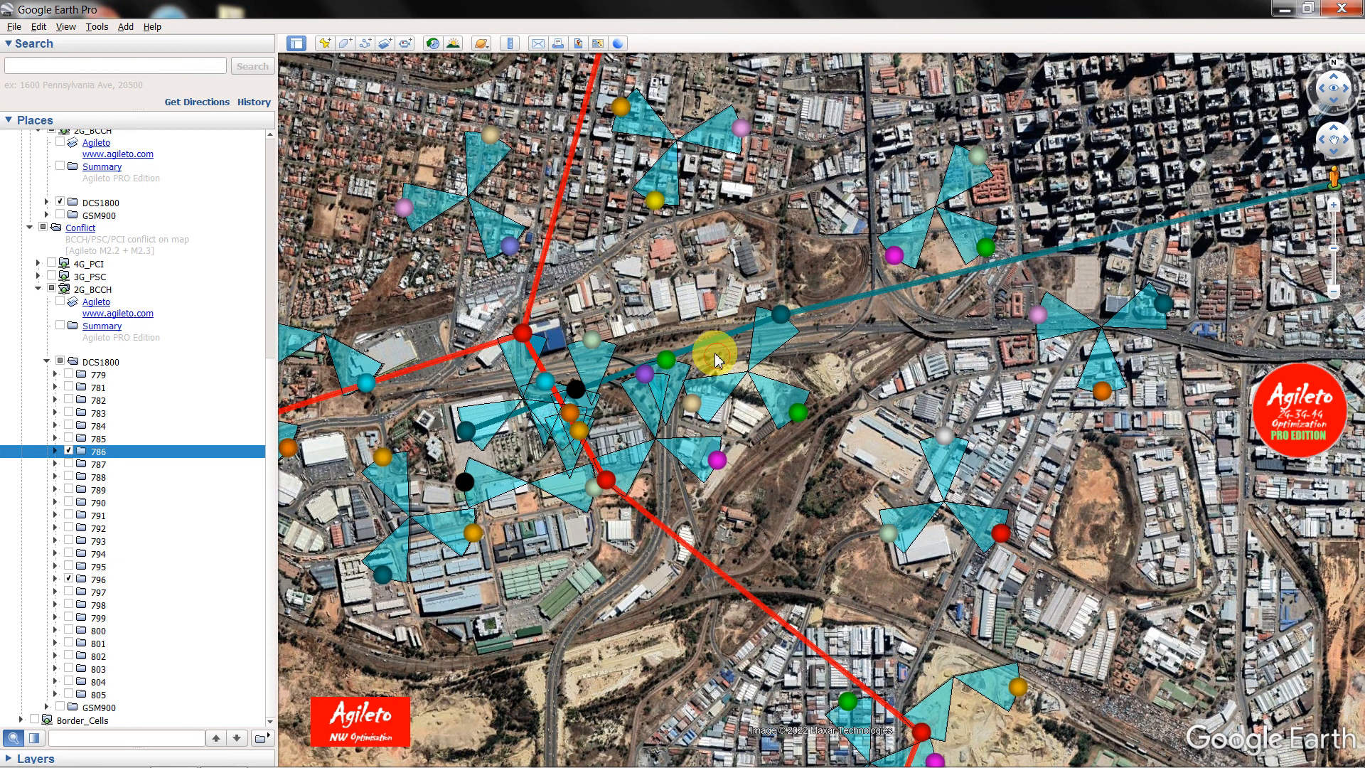
pyautogui.scroll(1, 760, 513)
pyautogui.scroll(1, 760, 512)
pyautogui.click(695, 260)
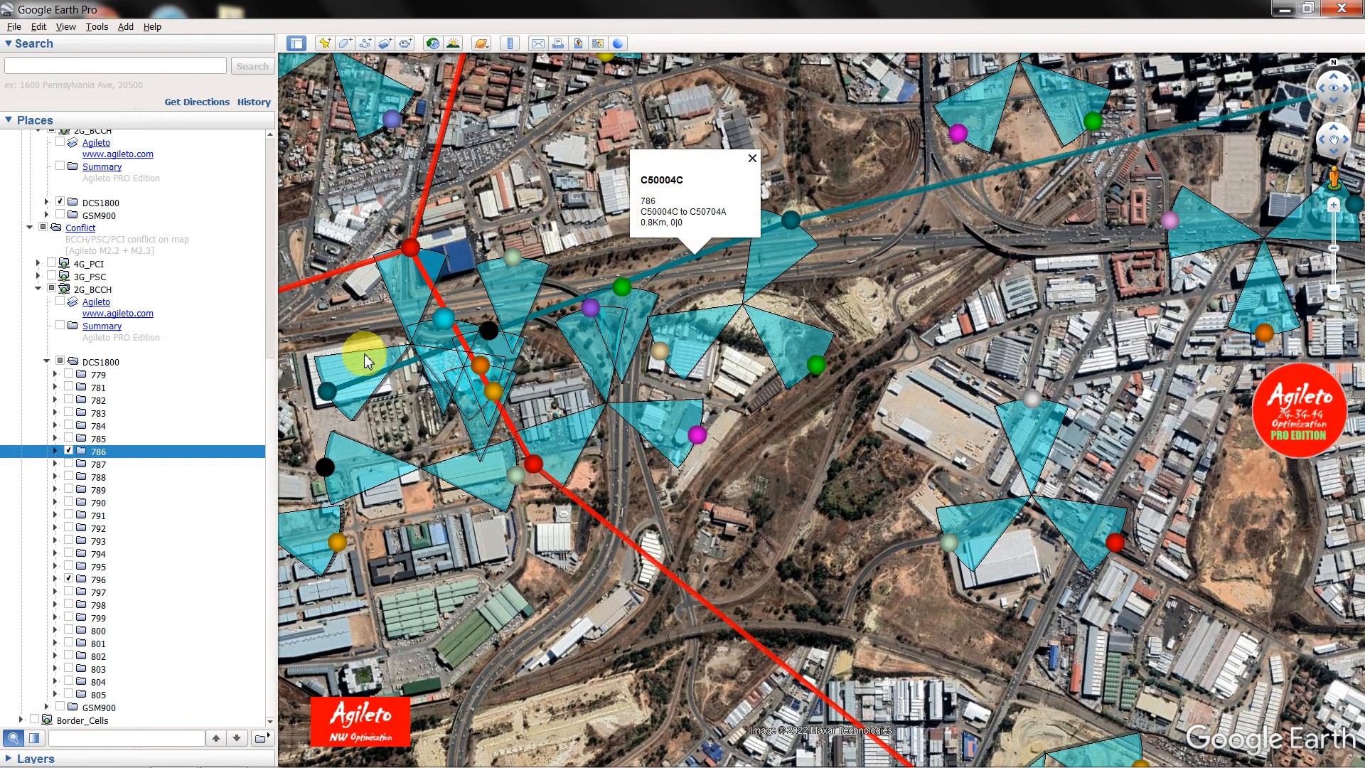
# - Compare the sector details of the conflicting cells C50004C and C50704A and dismiss them
pyautogui.click(329, 365)
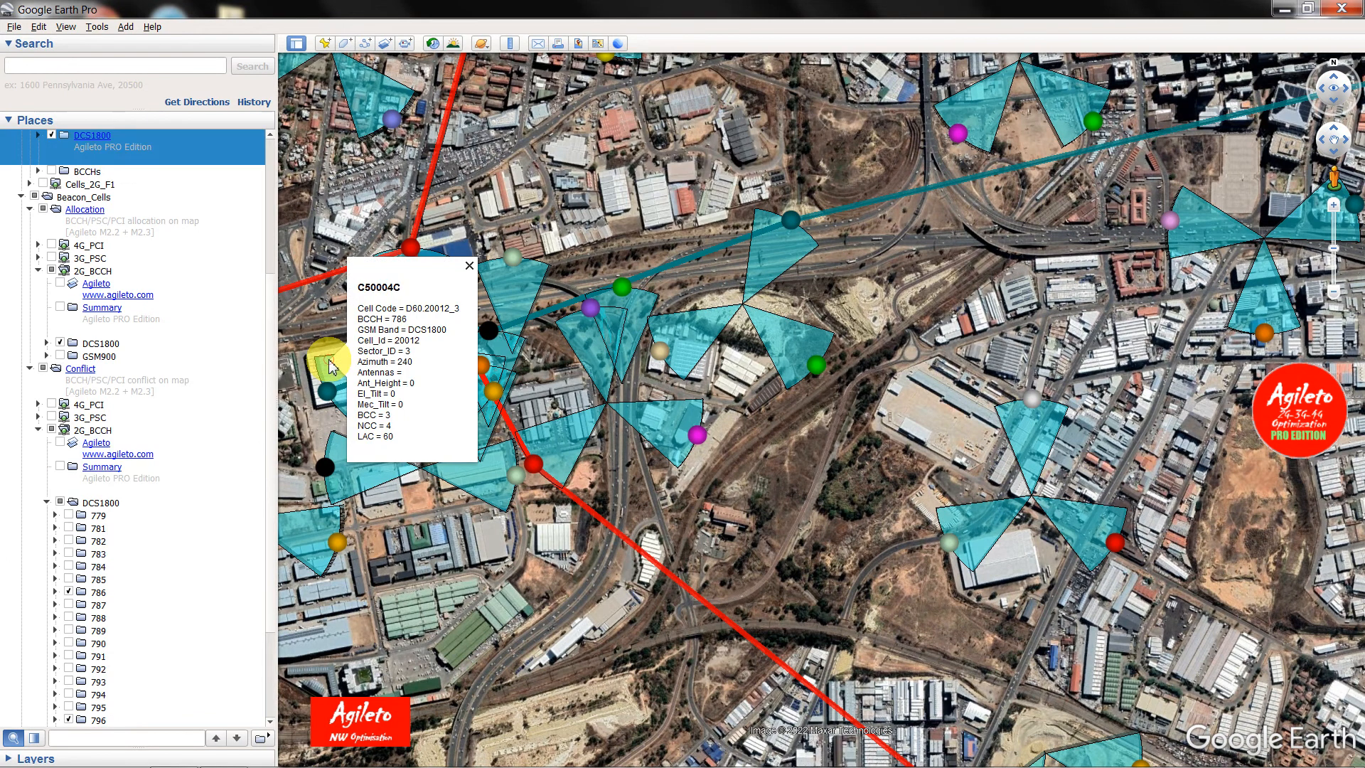
pyautogui.moveTo(407, 319); pyautogui.dragTo(349, 318)
pyautogui.click(793, 260)
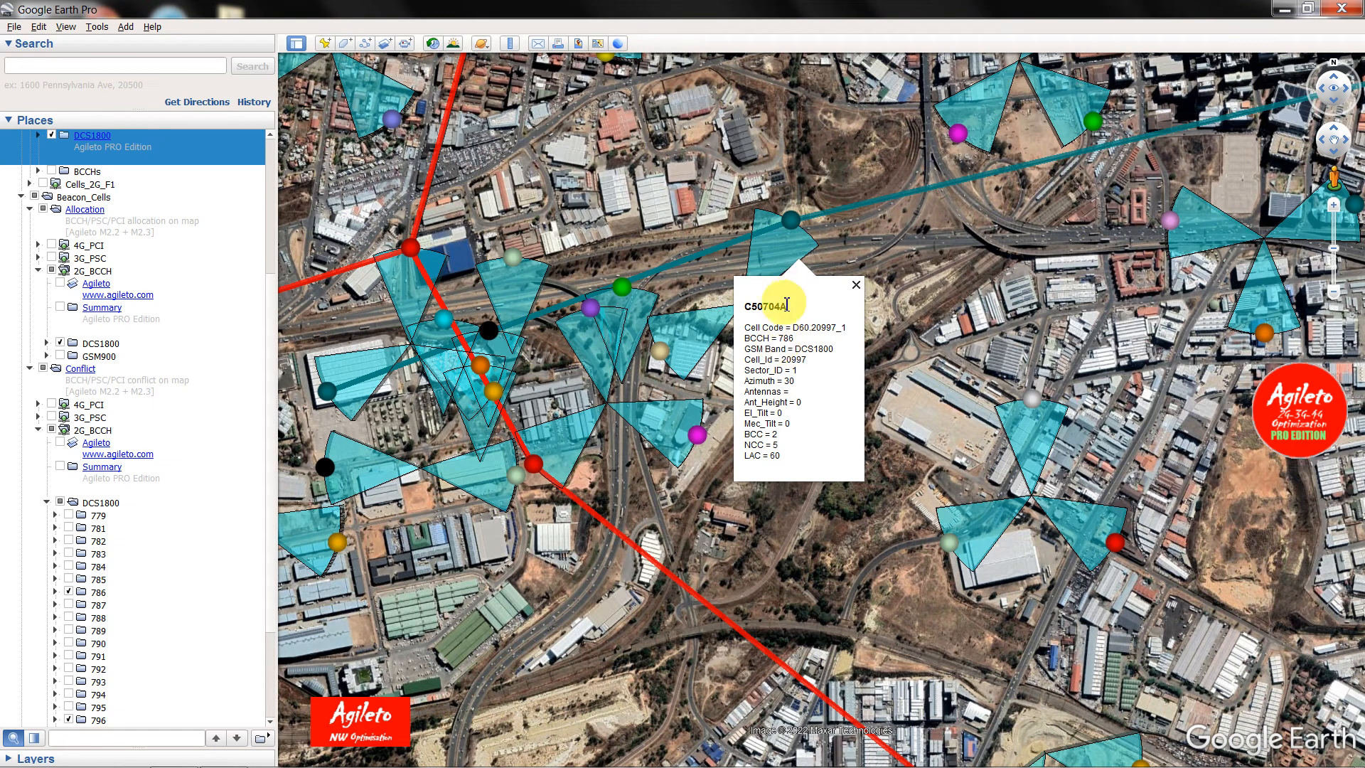
pyautogui.moveTo(744, 307); pyautogui.dragTo(792, 306)
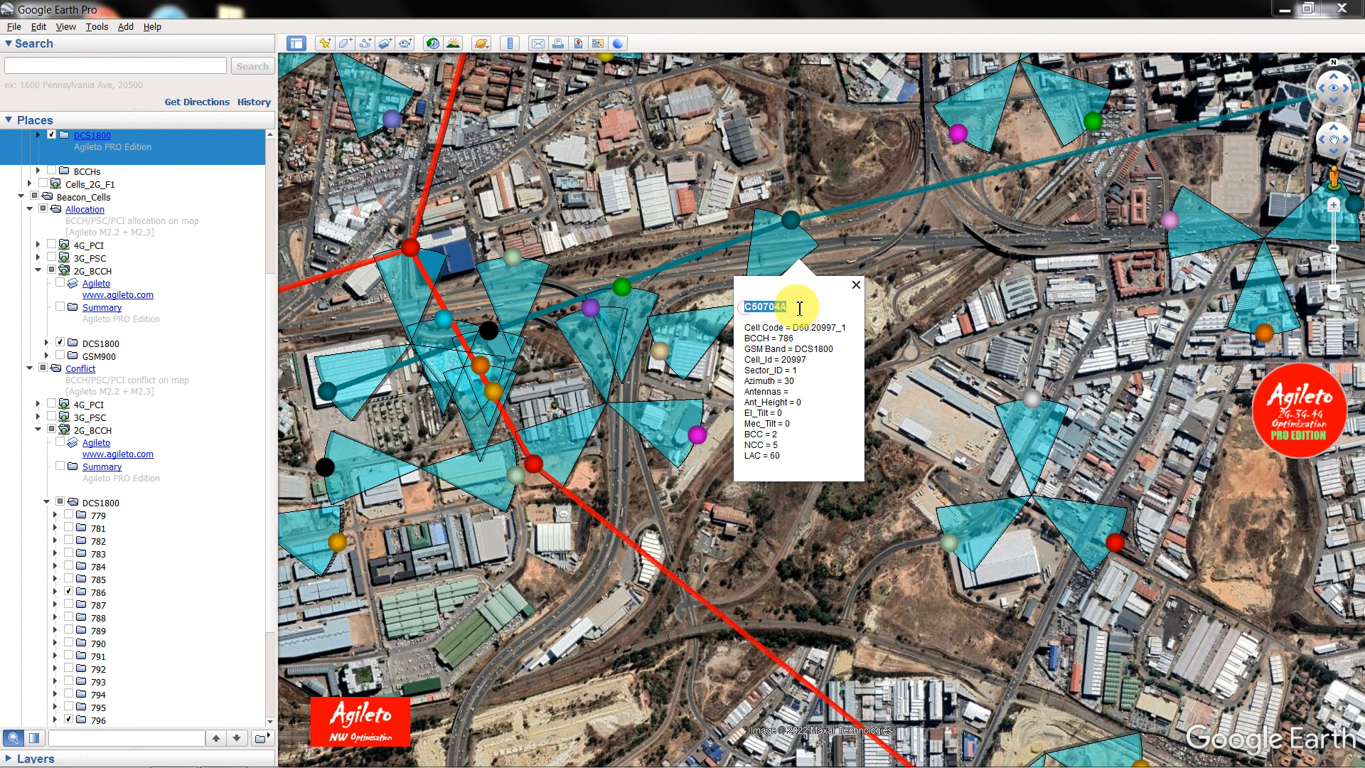
pyautogui.click(804, 555)
# - Check the BCCH of cell C52189B and add the DCS1800 conflict layer for BCCH 803 to the map
pyautogui.scroll(-3, 808, 553)
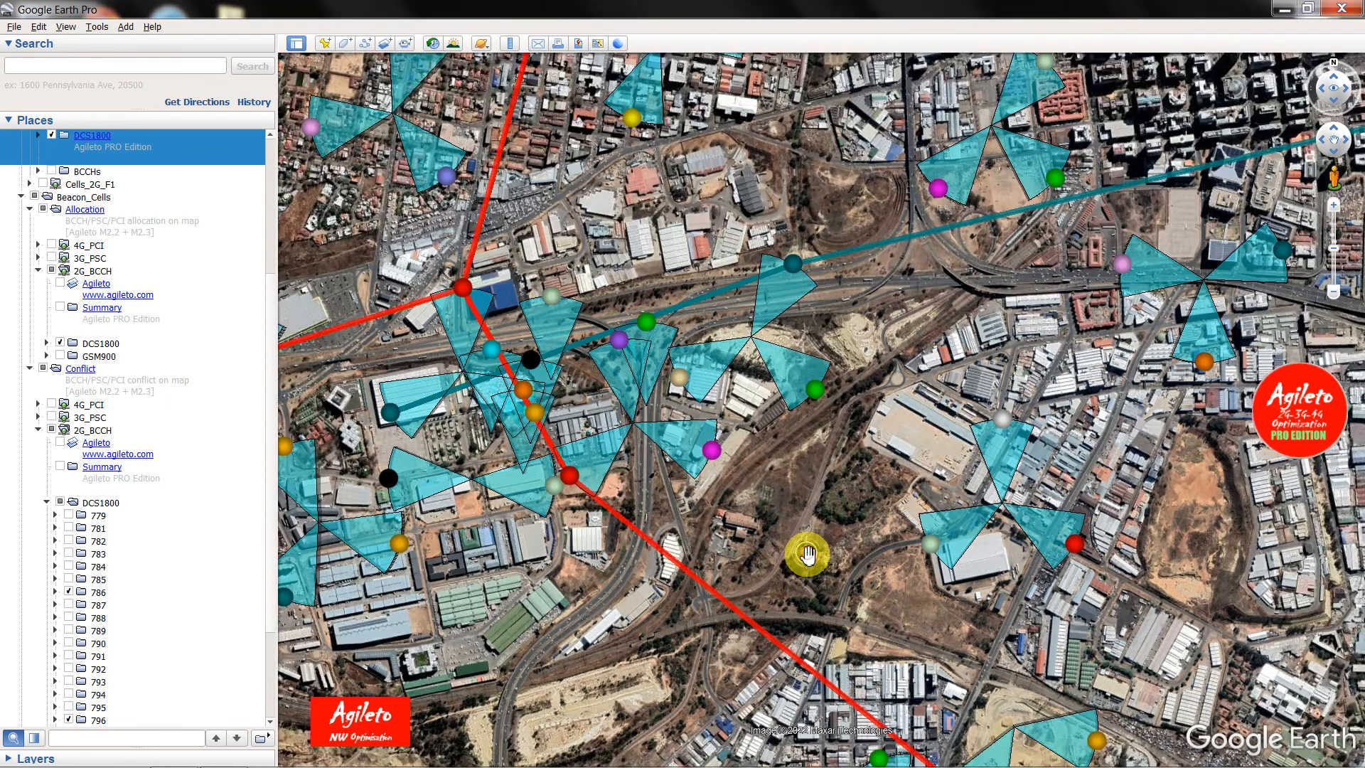
pyautogui.scroll(-3, 808, 553)
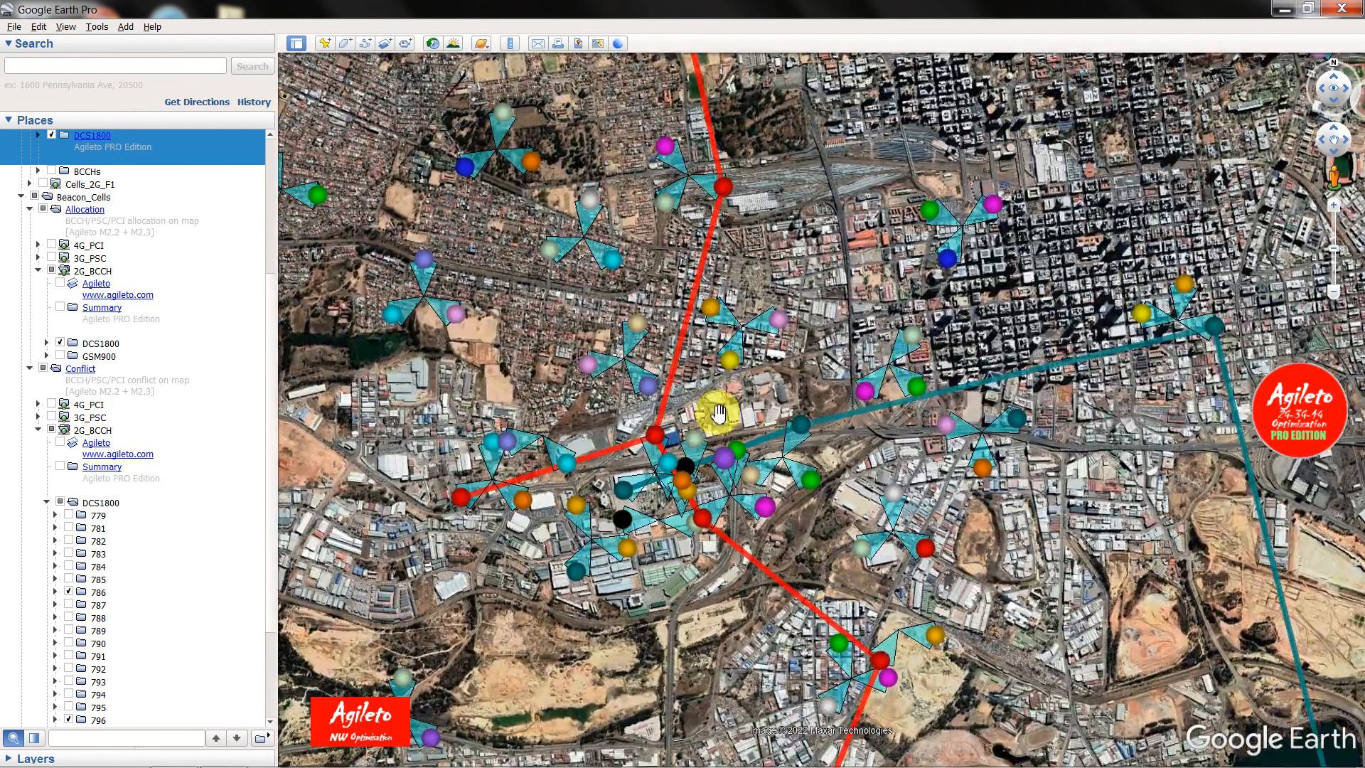
pyautogui.moveTo(728, 396); pyautogui.dragTo(881, 371)
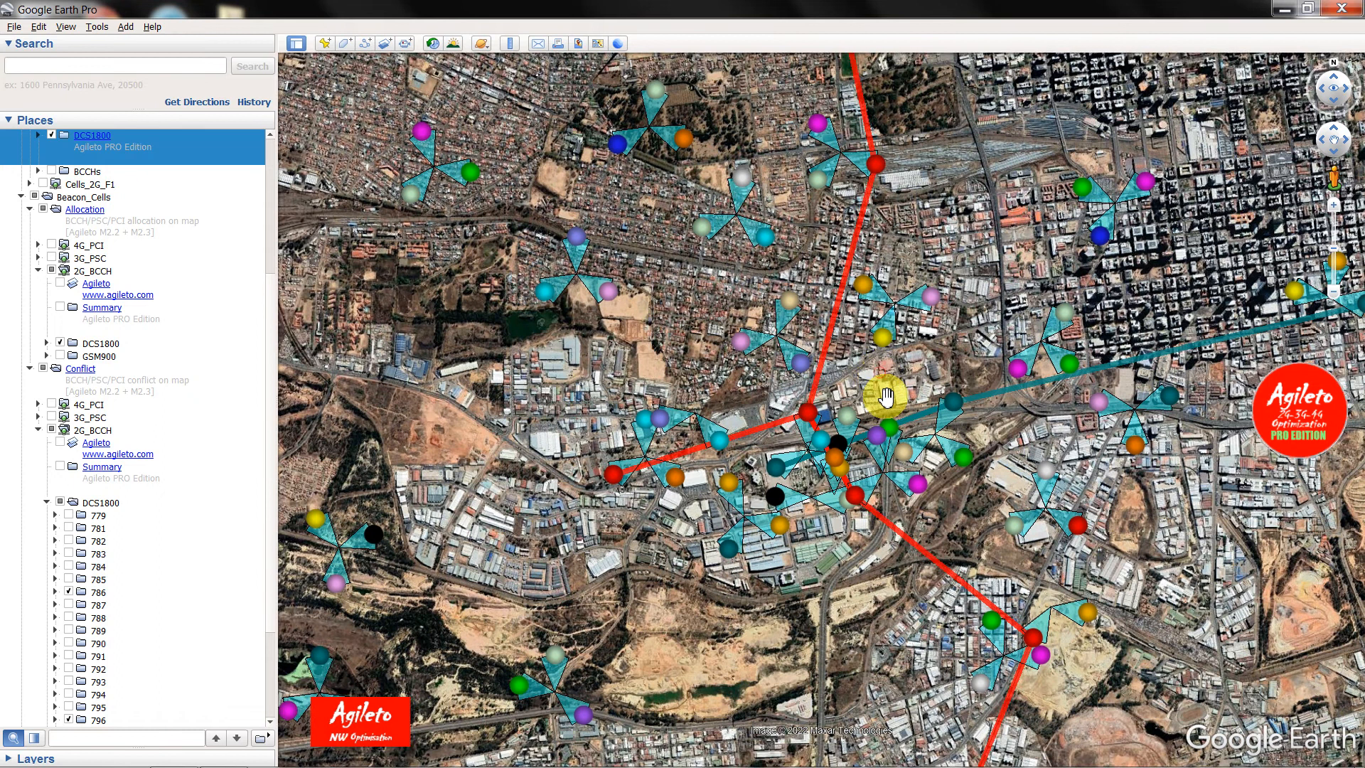
pyautogui.scroll(2, 886, 395)
pyautogui.click(779, 355)
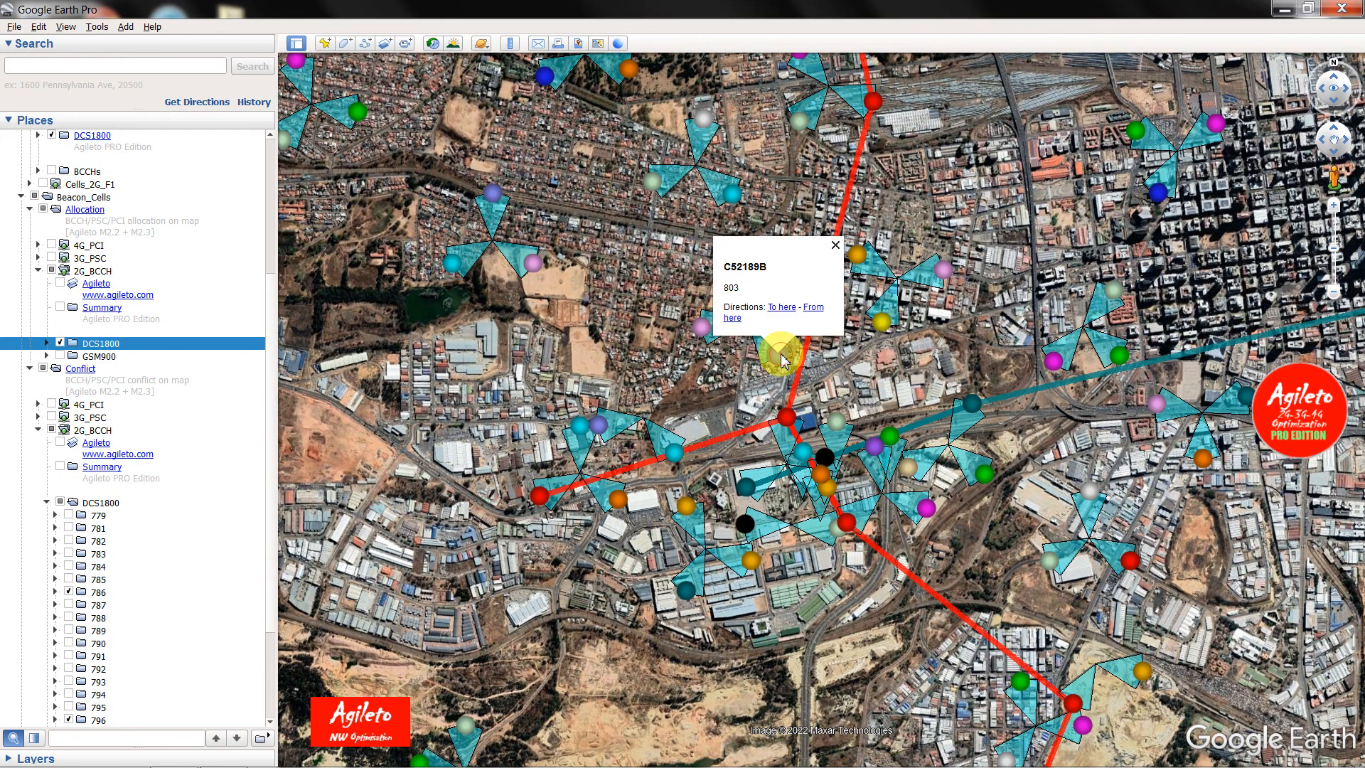
pyautogui.tripleClick(731, 289)
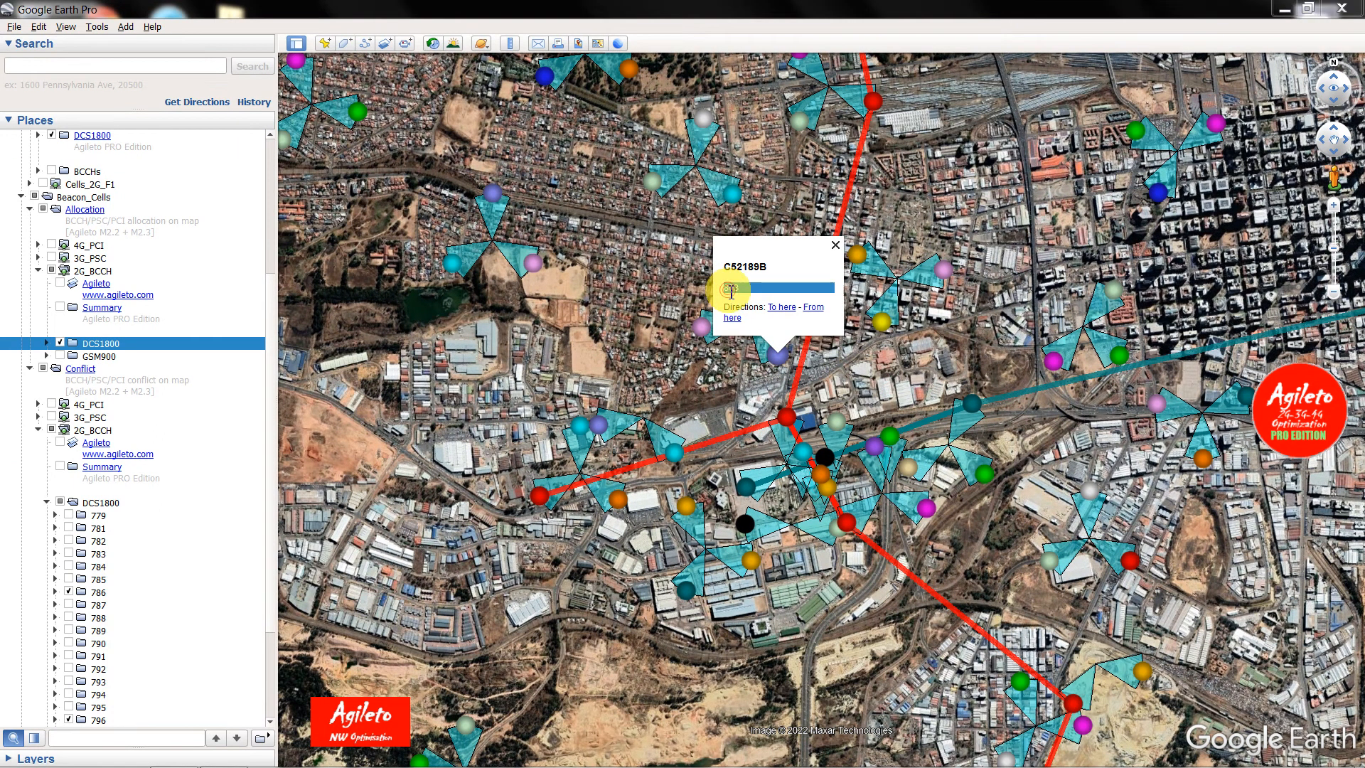
pyautogui.click(94, 682)
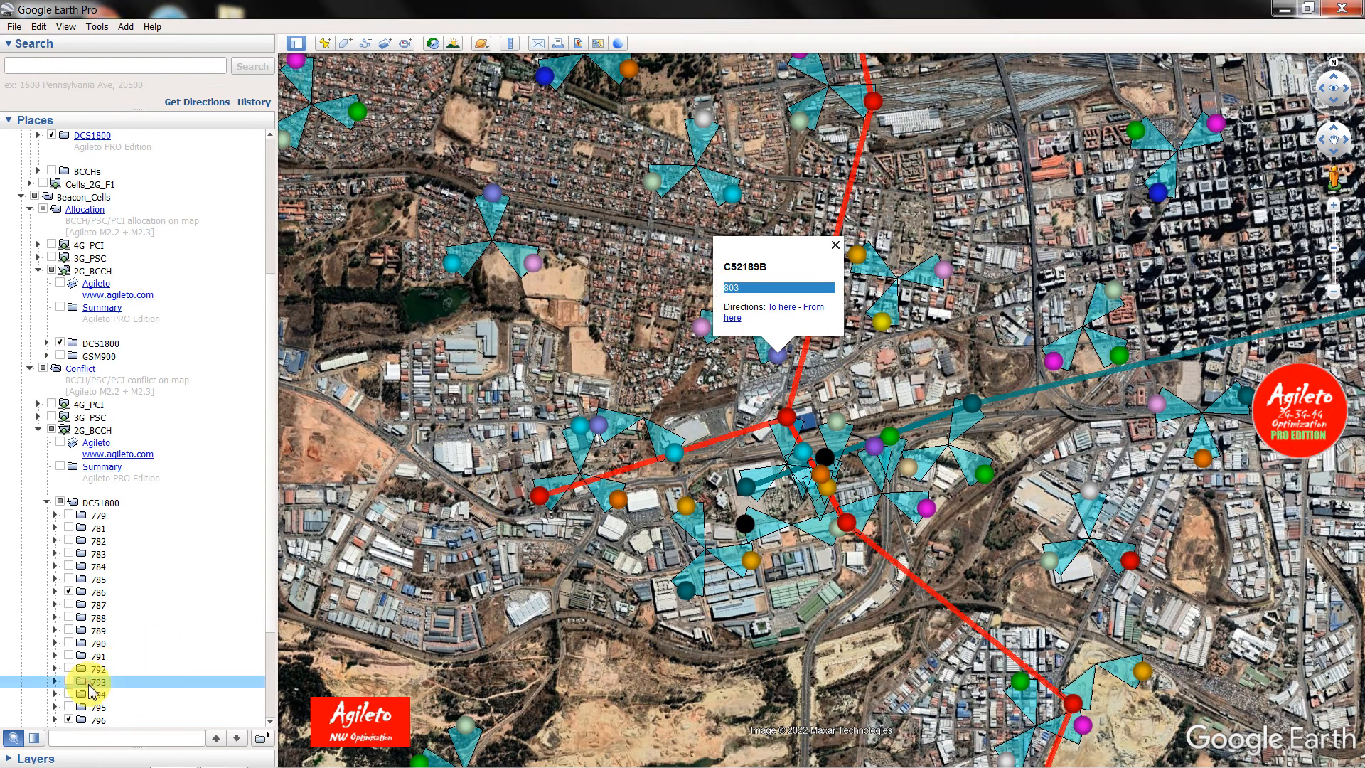
pyautogui.scroll(-3, 93, 688)
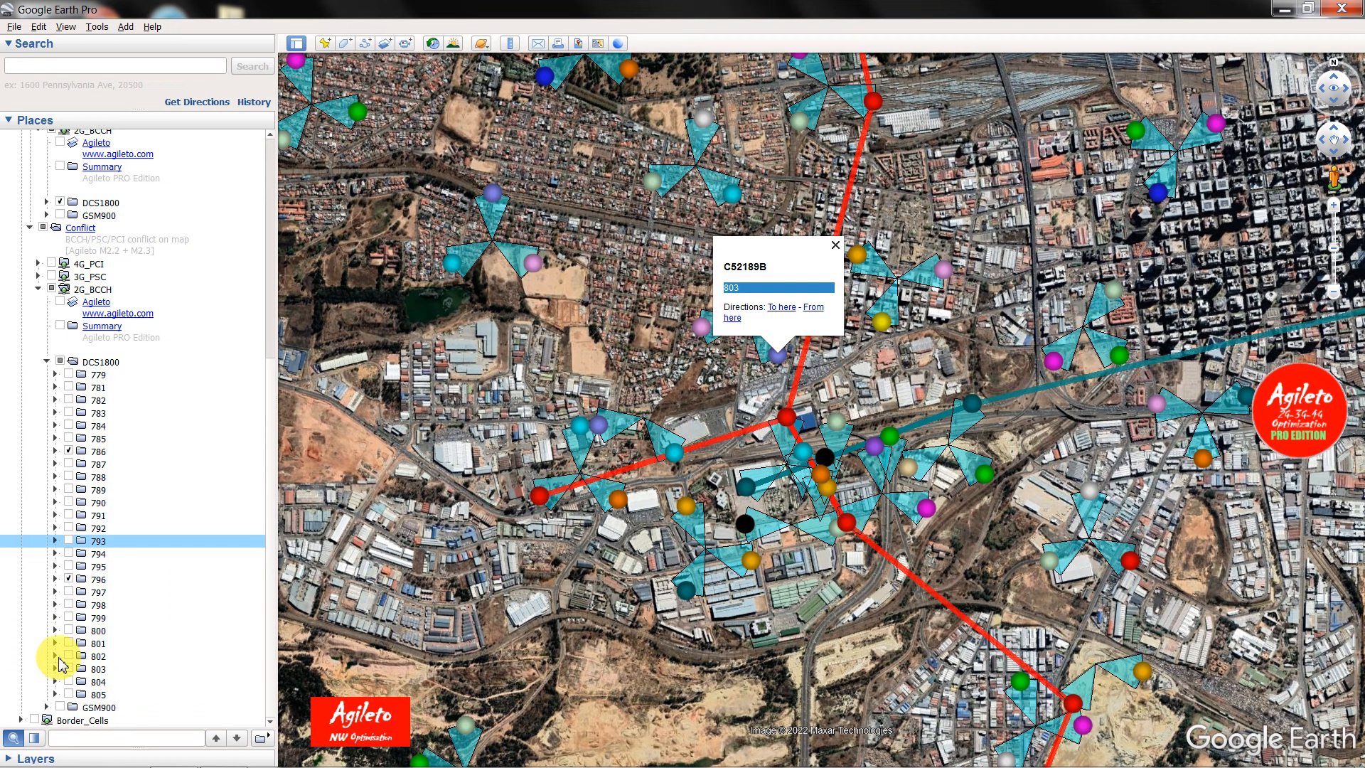
pyautogui.click(69, 668)
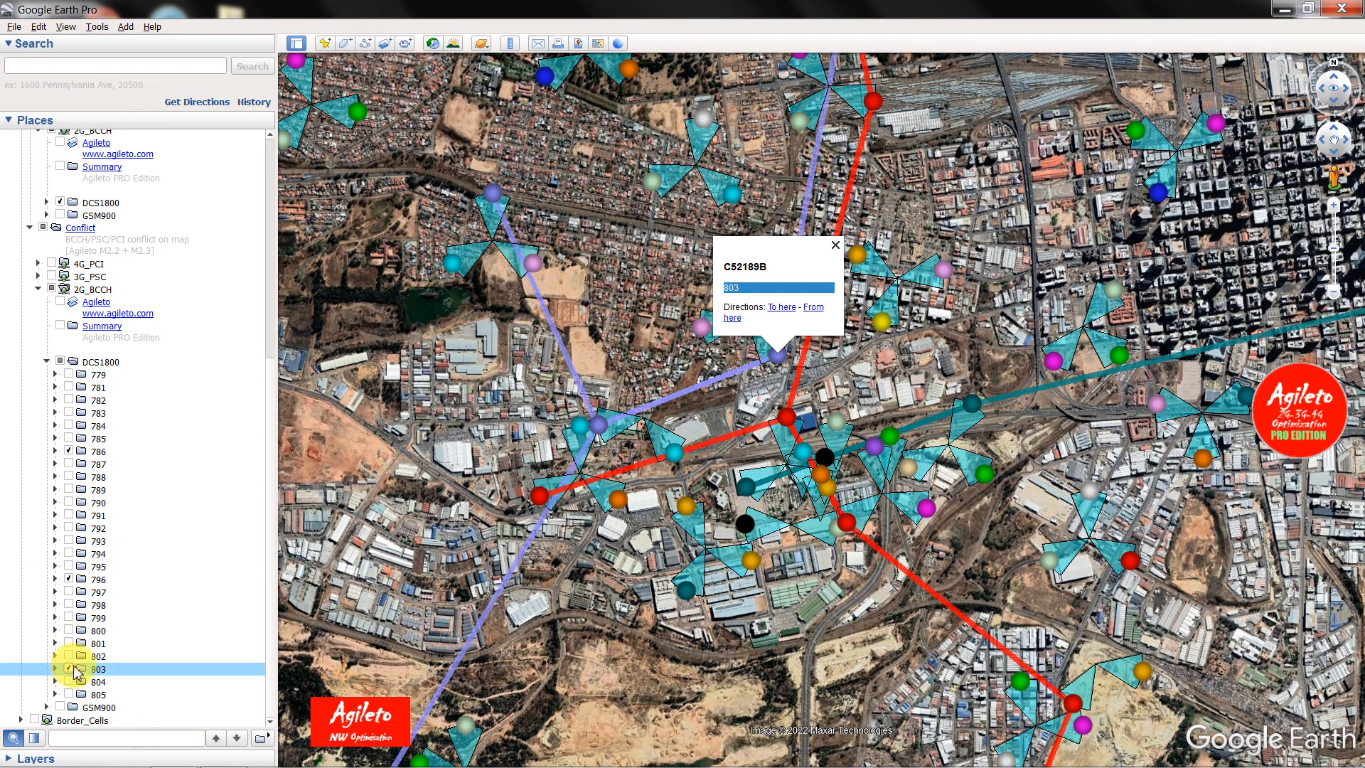
# - Examine the BCCH 803 conflict lines around C52189B and open the details of its line to C52550C
pyautogui.click(739, 393)
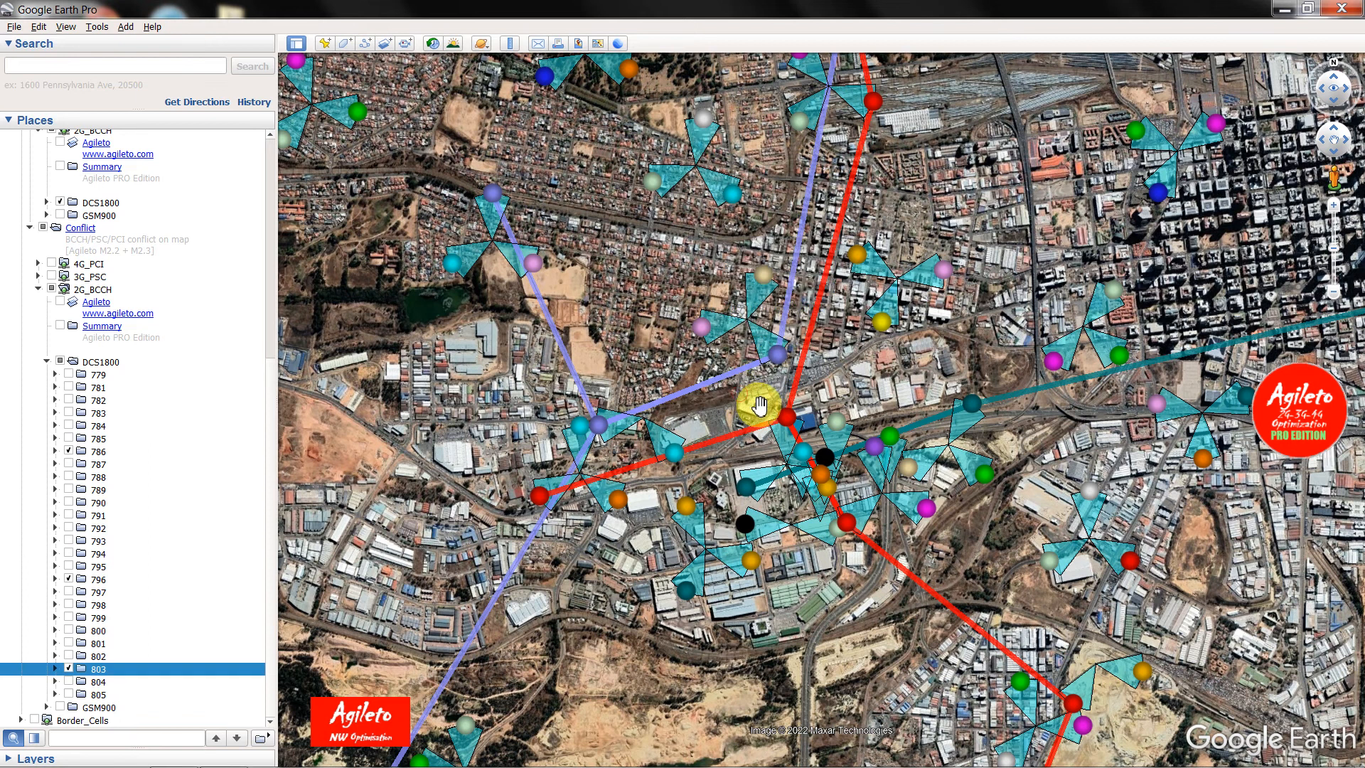
pyautogui.scroll(-3, 756, 403)
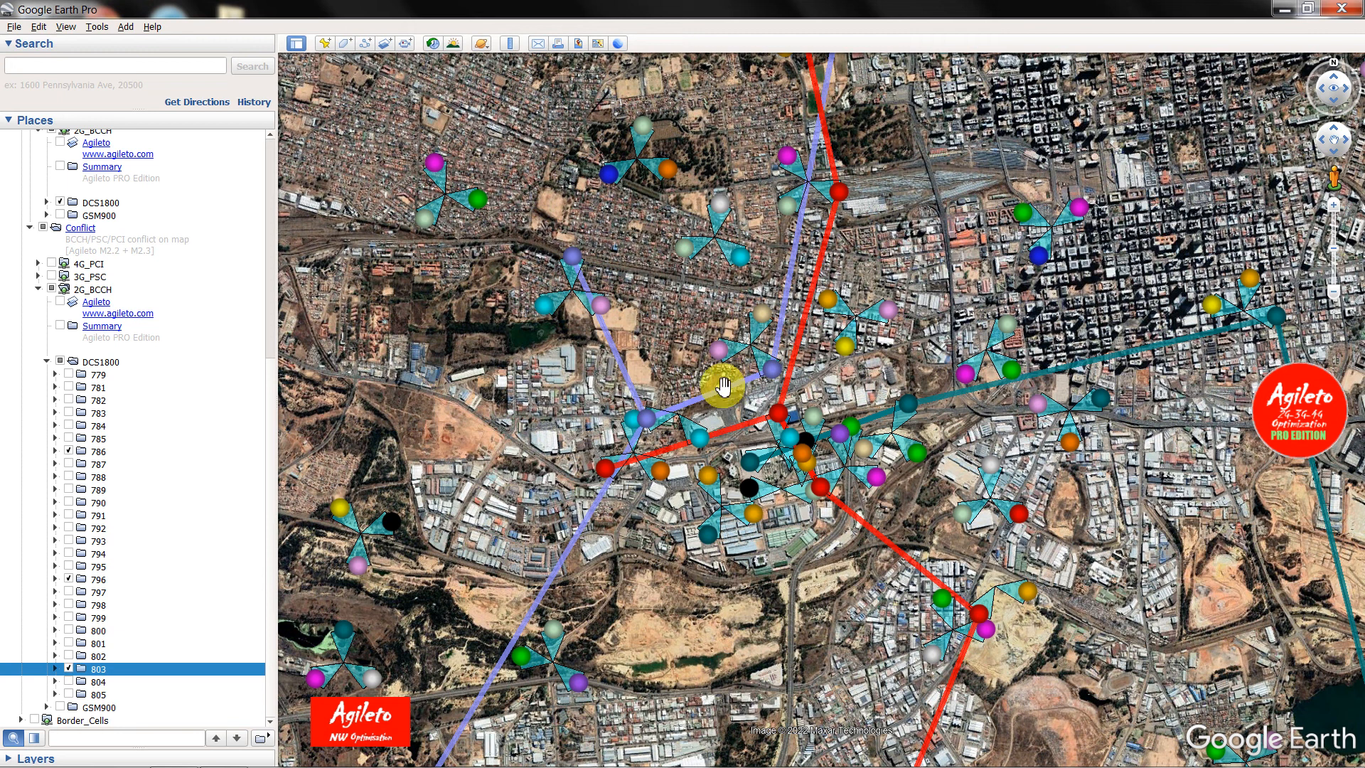
pyautogui.click(763, 364)
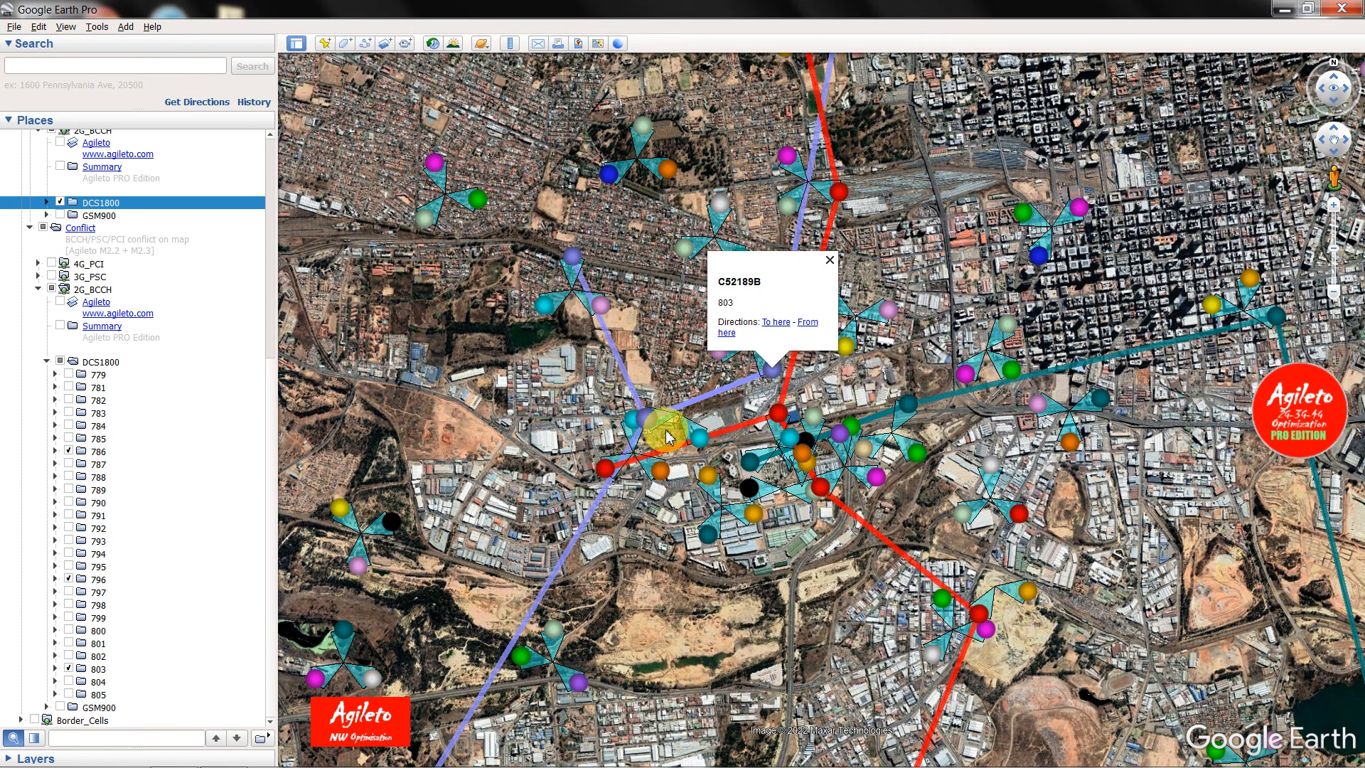
pyautogui.scroll(3, 662, 436)
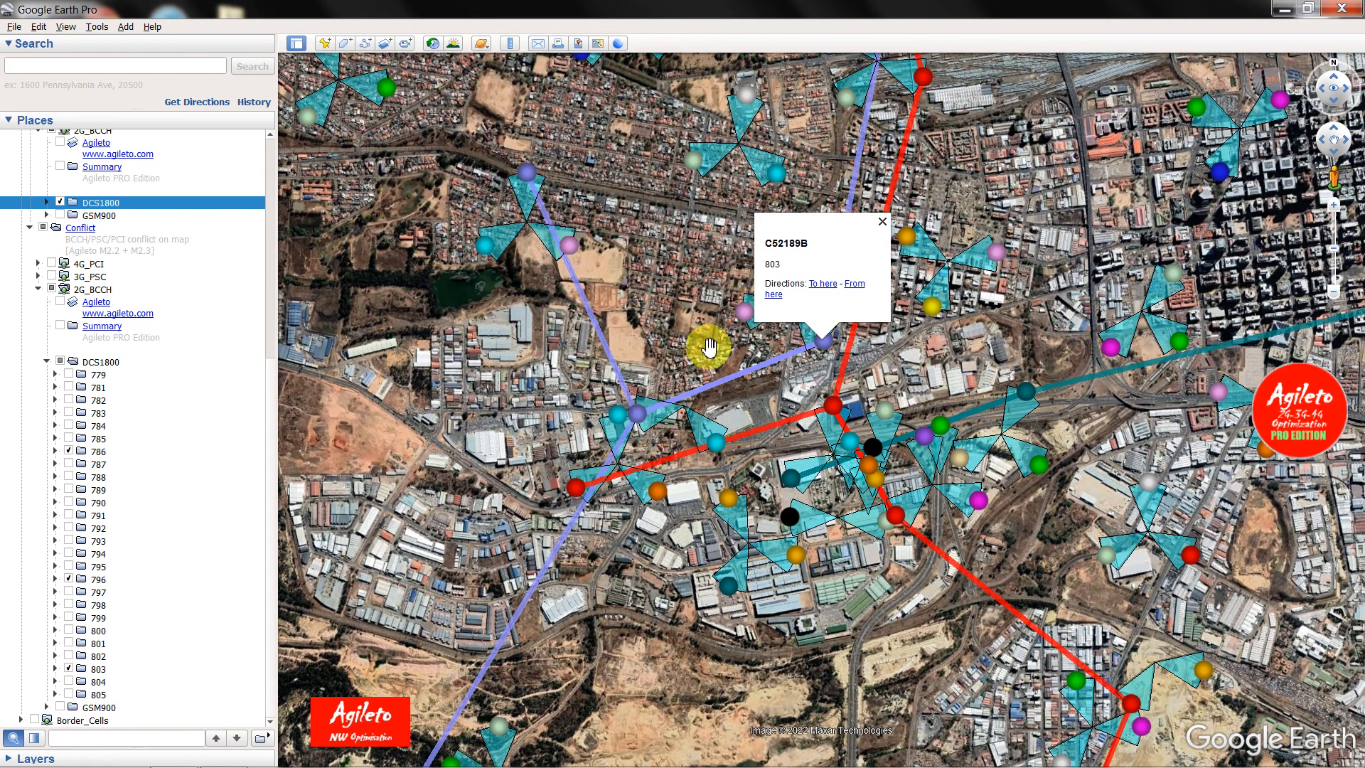
pyautogui.click(731, 377)
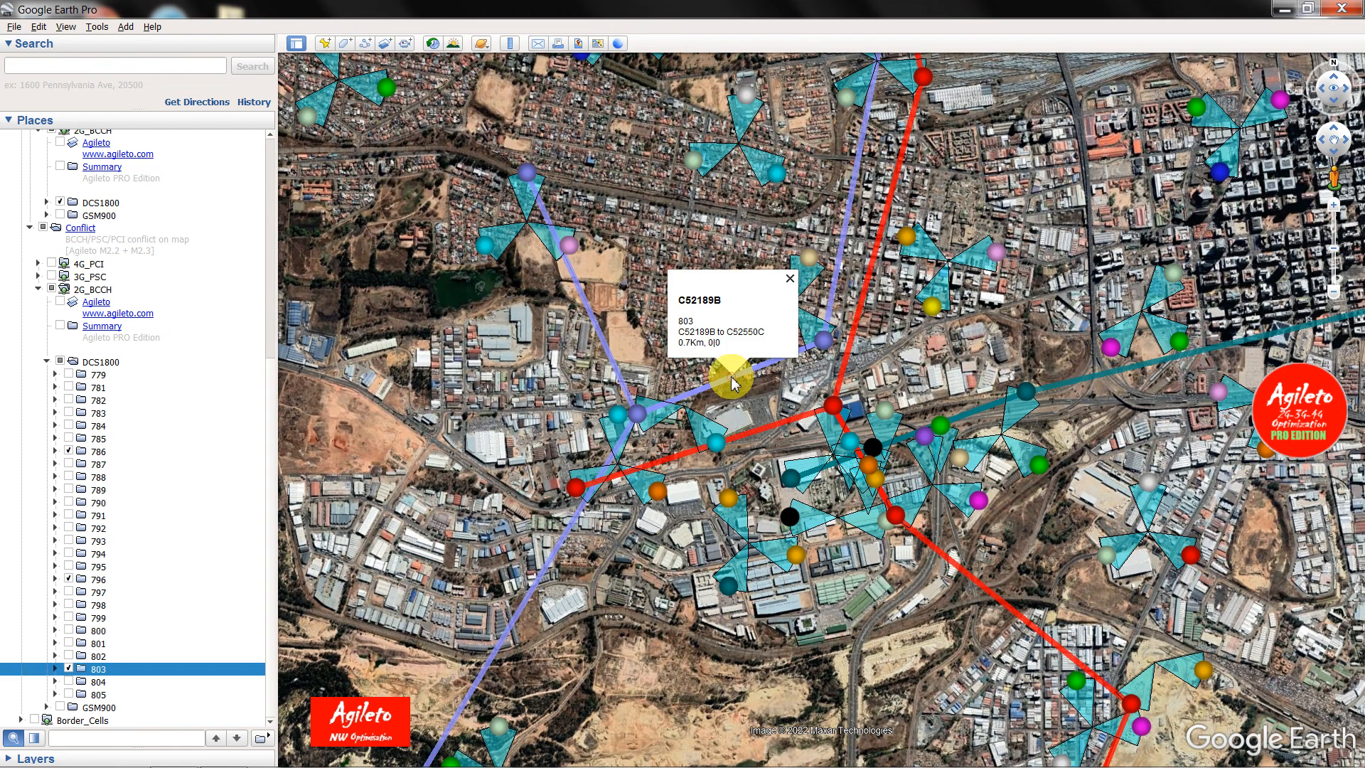
# - Highlight the C52189B to C52550C pair in its BCCH 803 line details and open the details of the line from C50544A to C52550C
pyautogui.moveTo(679, 332); pyautogui.dragTo(777, 334)
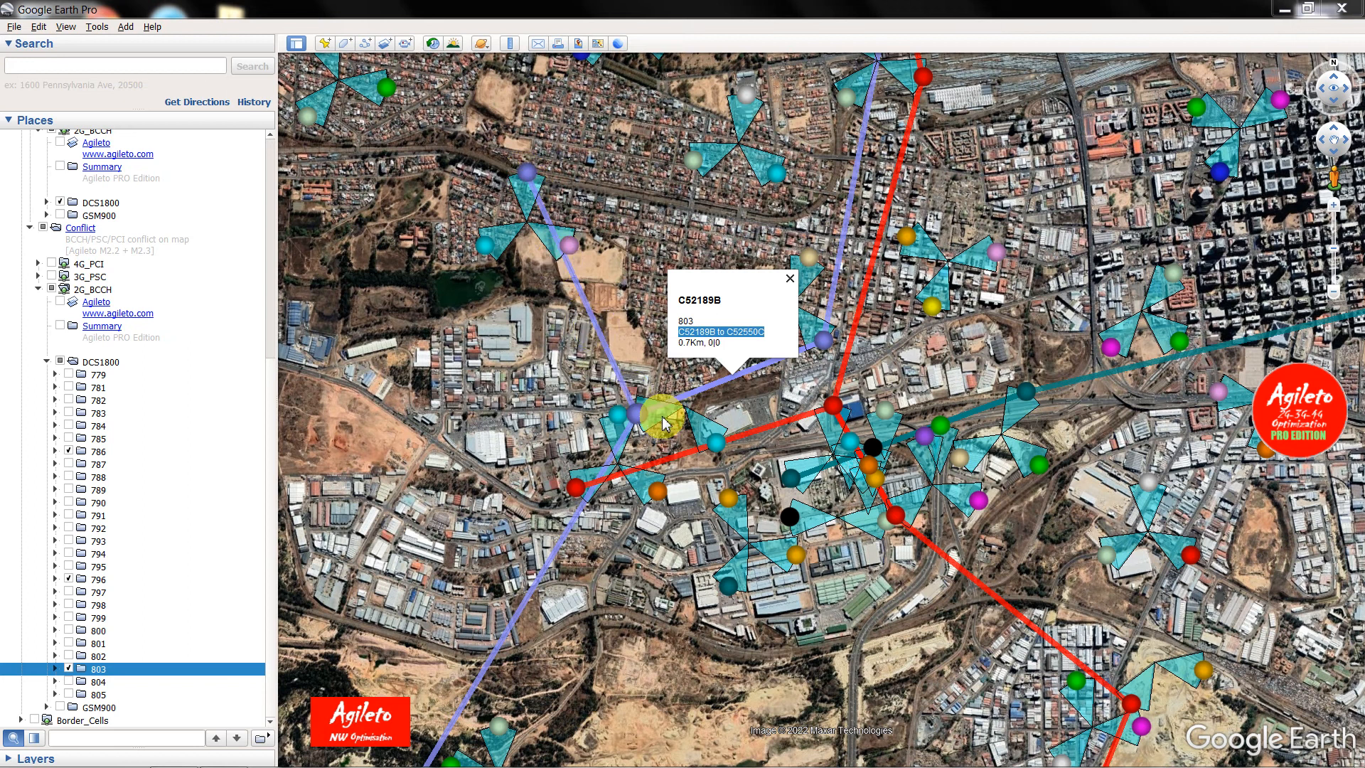
pyautogui.click(592, 322)
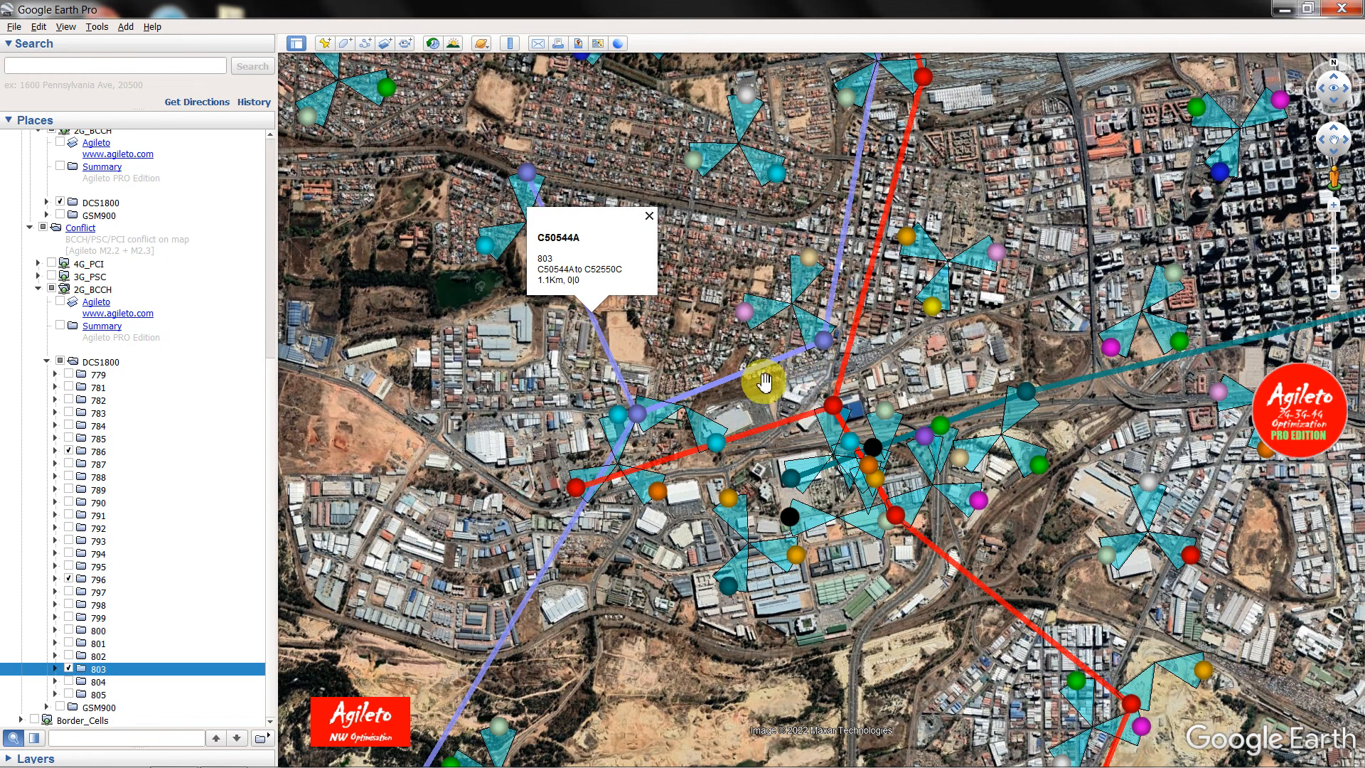
pyautogui.scroll(-3, 766, 383)
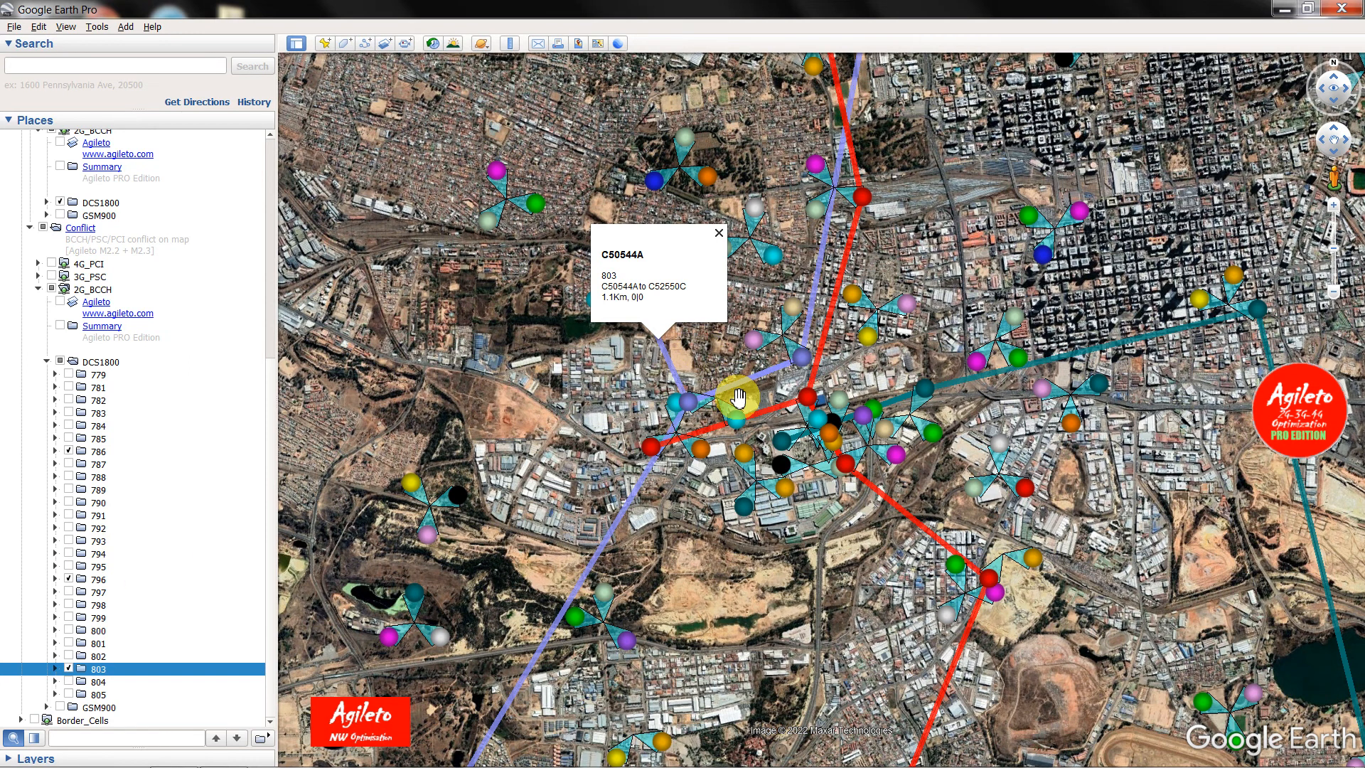
pyautogui.scroll(2, 738, 398)
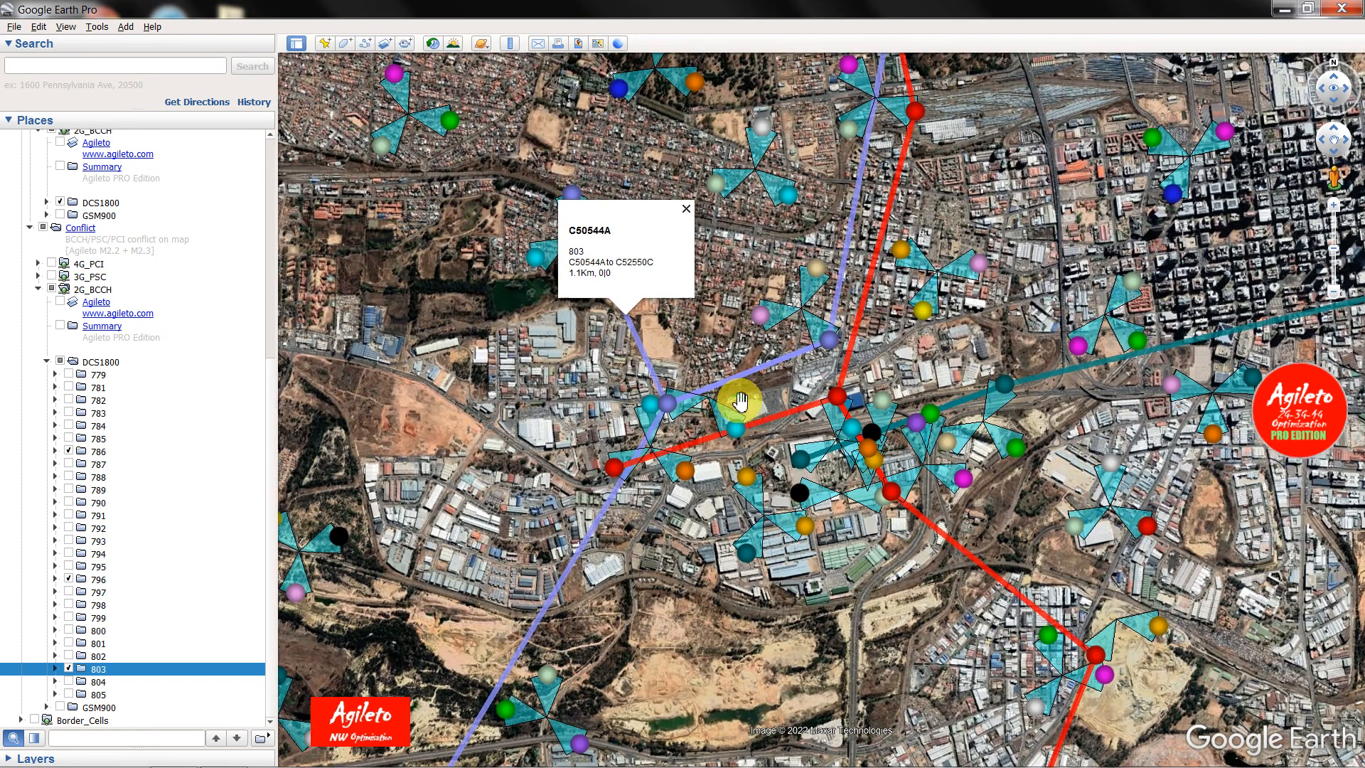
# - Check the BCCH of cell C52189C and add the DCS1800 conflict layer for BCCH 805 to the map
pyautogui.click(761, 321)
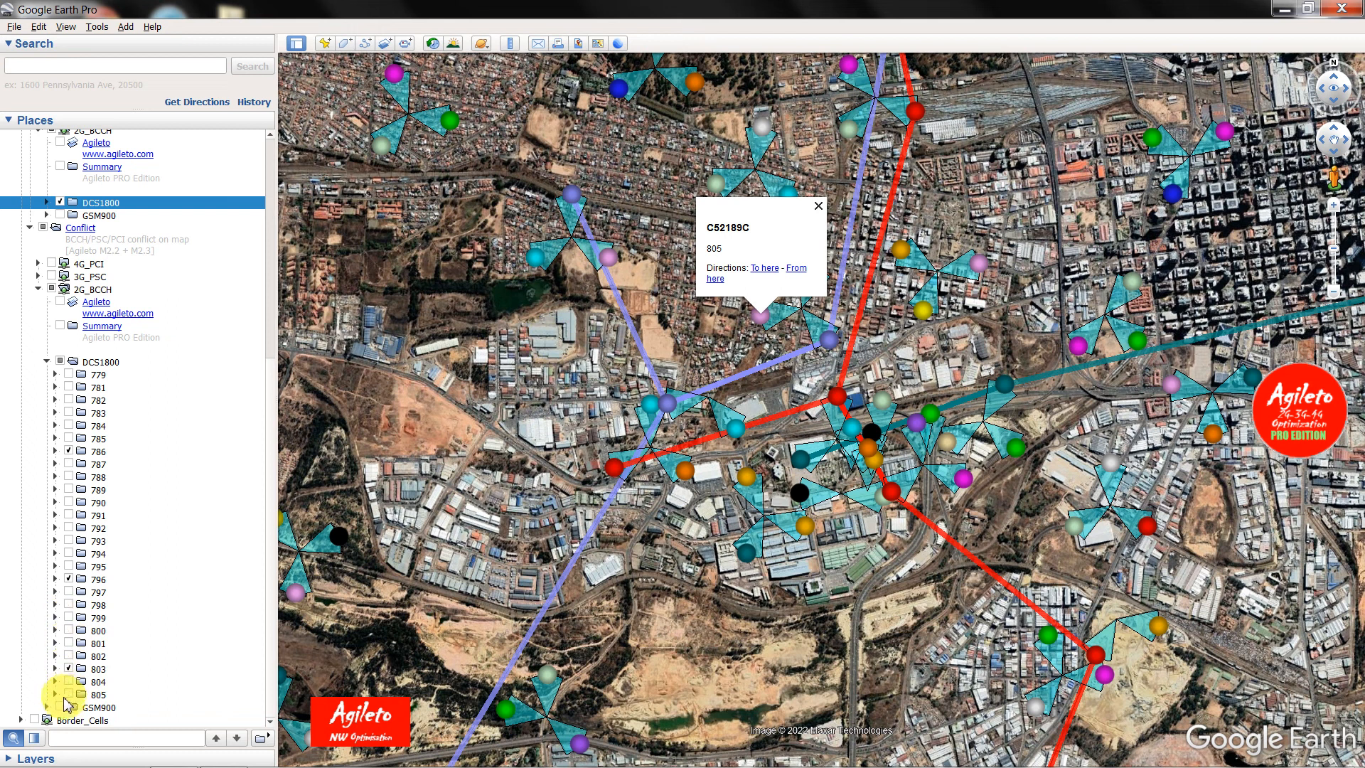
pyautogui.click(69, 694)
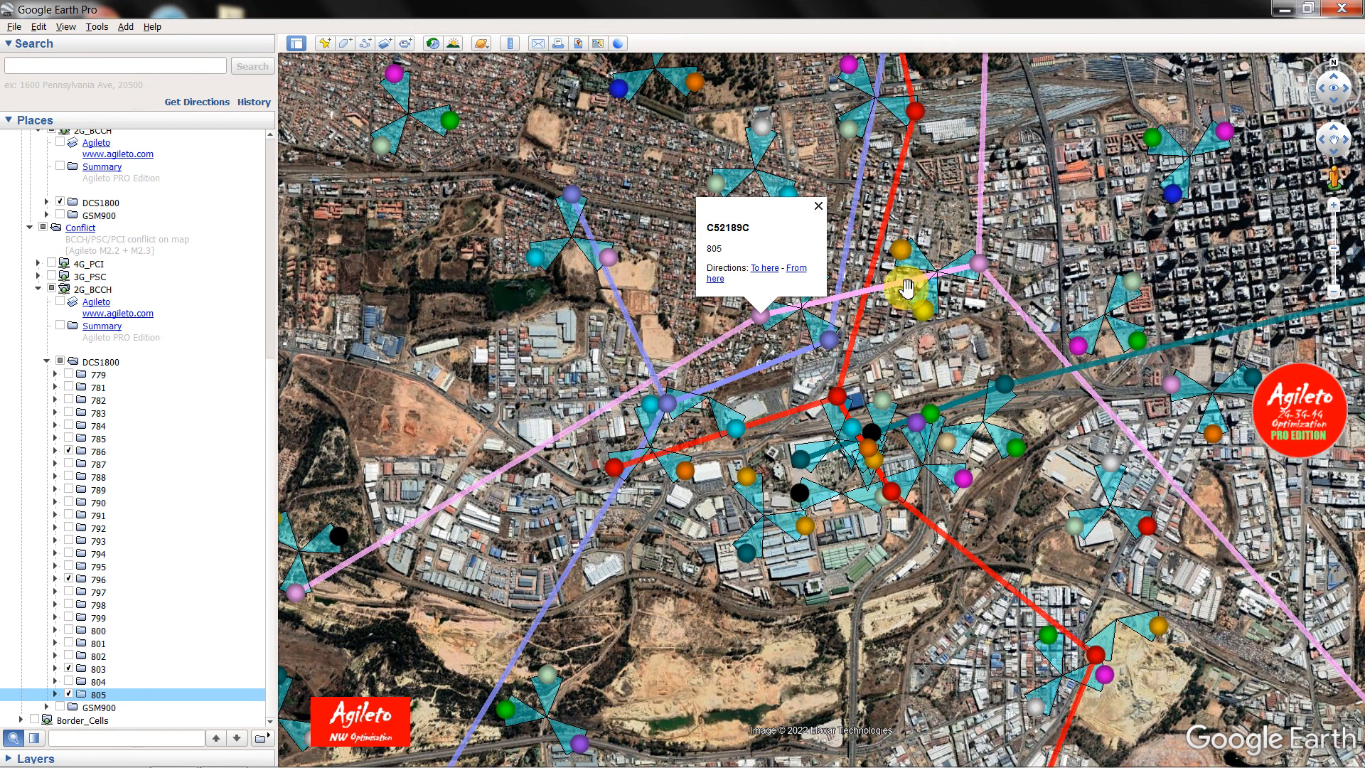
pyautogui.scroll(-1, 881, 314)
pyautogui.scroll(-1, 881, 314)
pyautogui.scroll(-1, 881, 314)
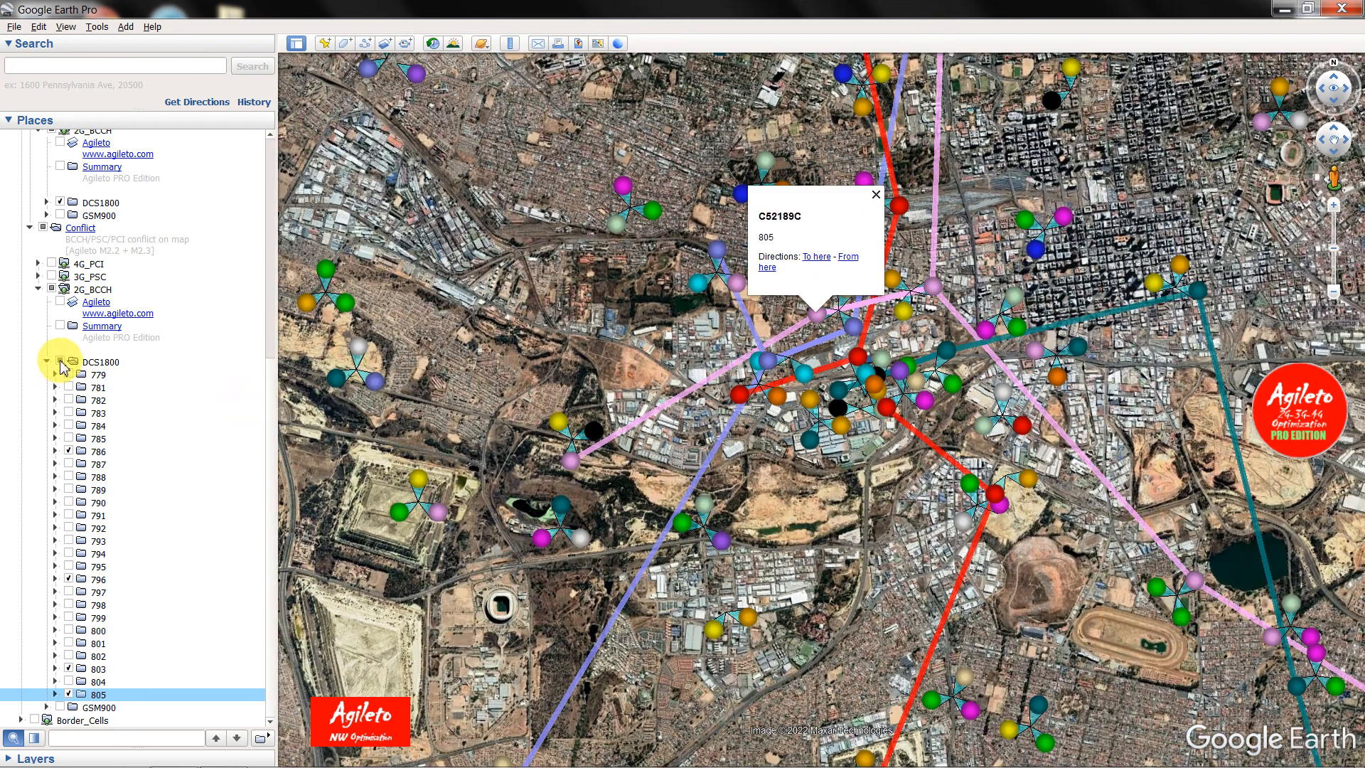
# - Display all DCS1800 BCCH conflict layers together for a look and leave them all hidden
pyautogui.click(59, 361)
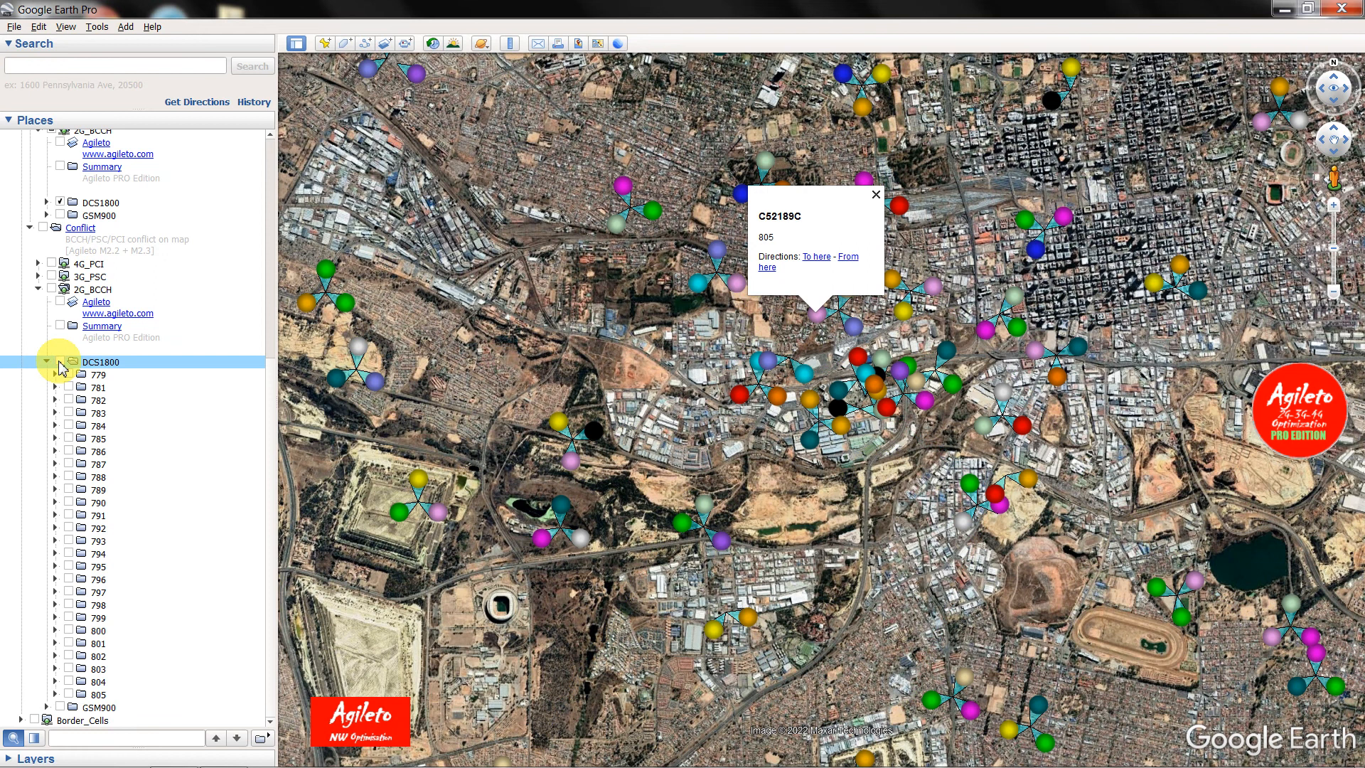
pyautogui.click(60, 361)
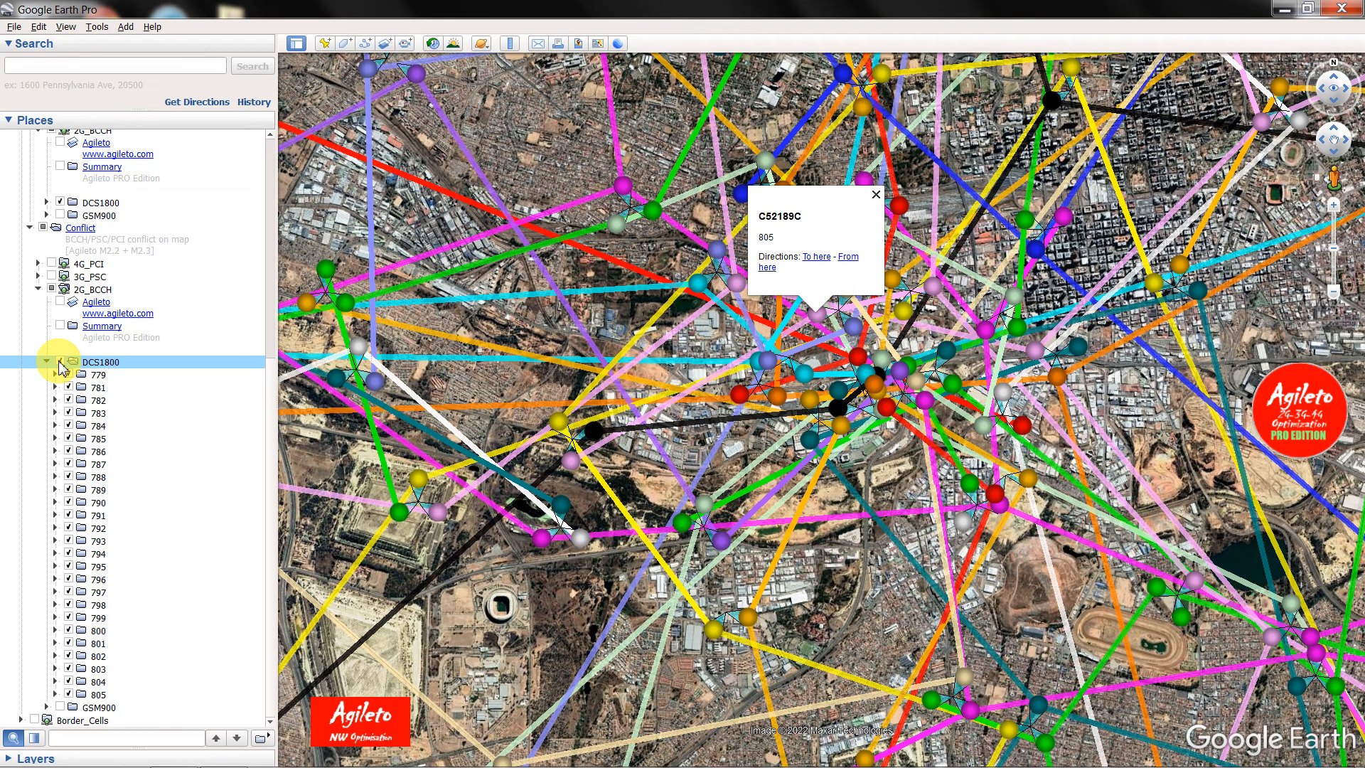
pyautogui.click(60, 362)
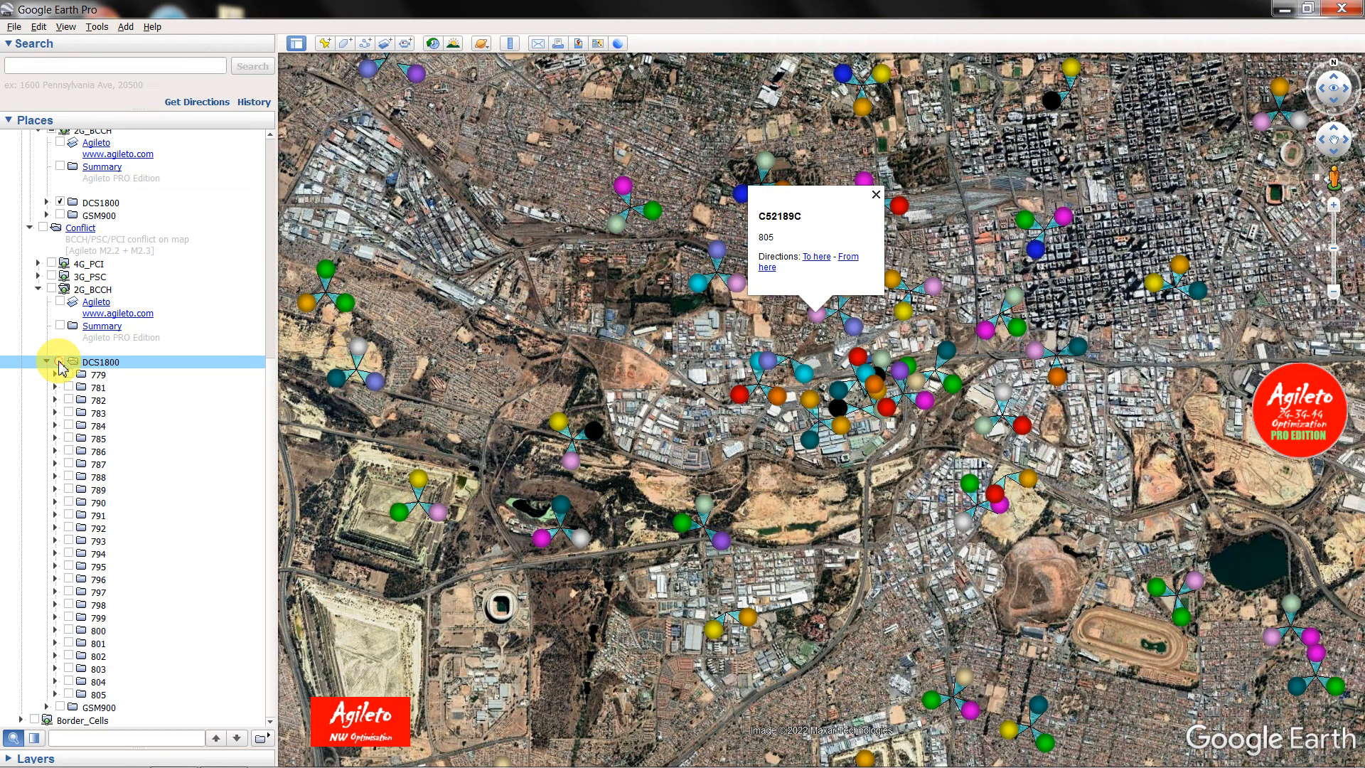
# - Show only the DCS1800 conflict layers for BCCH 783, 785, 788, 791 and 792 on the map
pyautogui.click(69, 413)
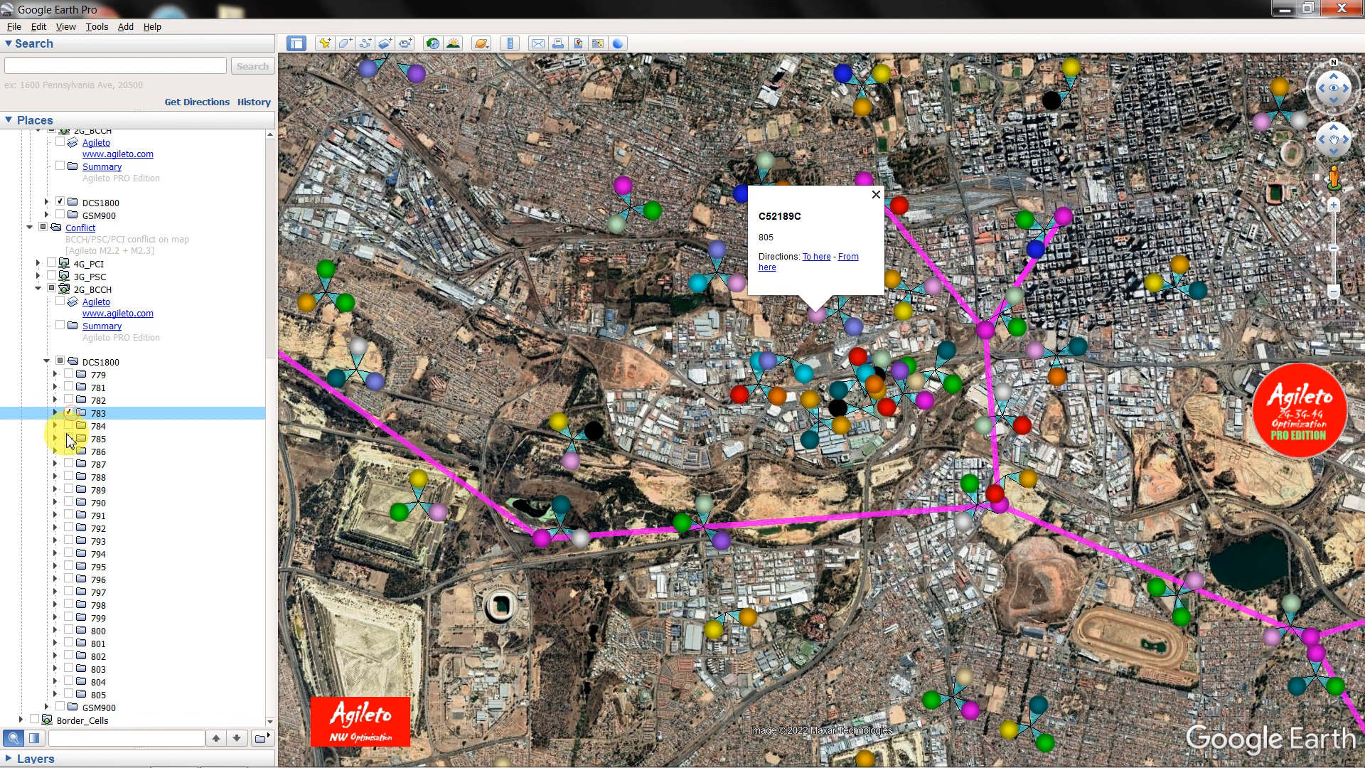
pyautogui.click(69, 439)
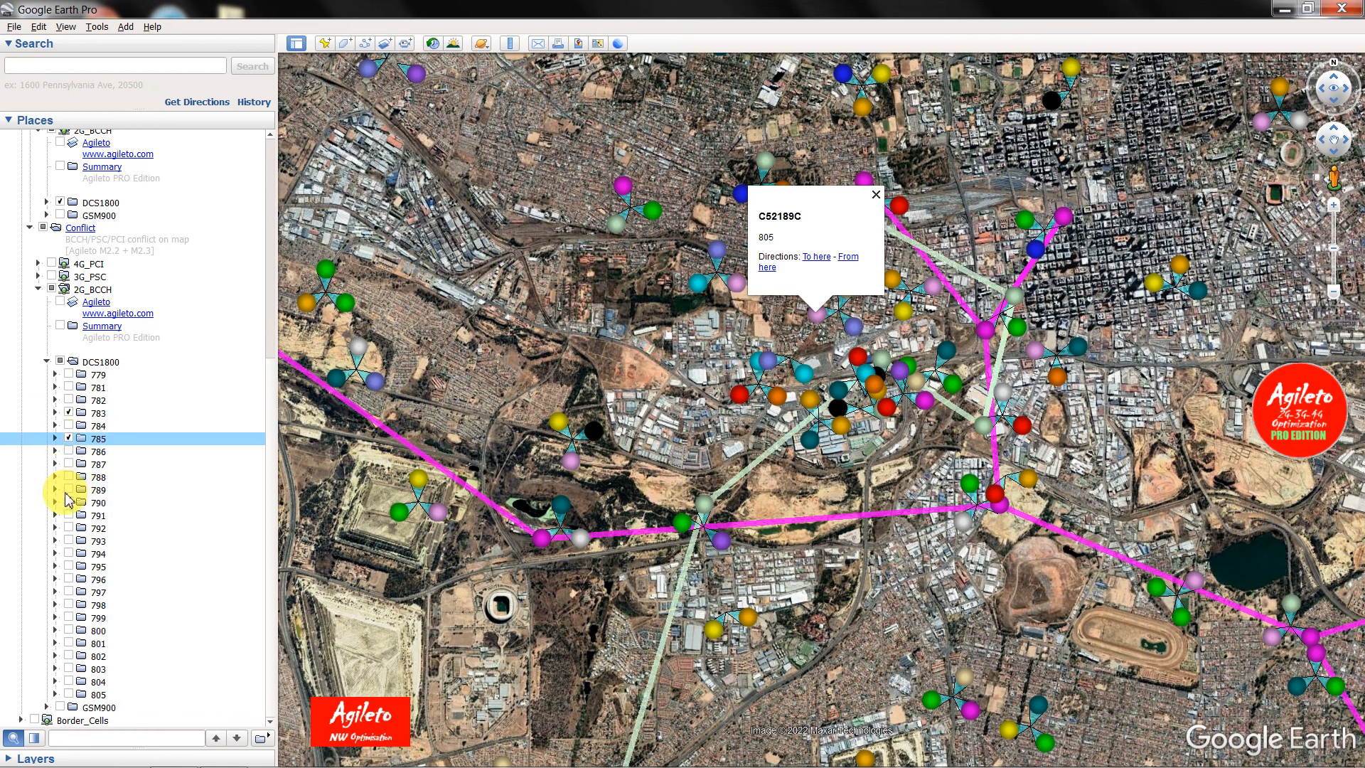
pyautogui.click(69, 477)
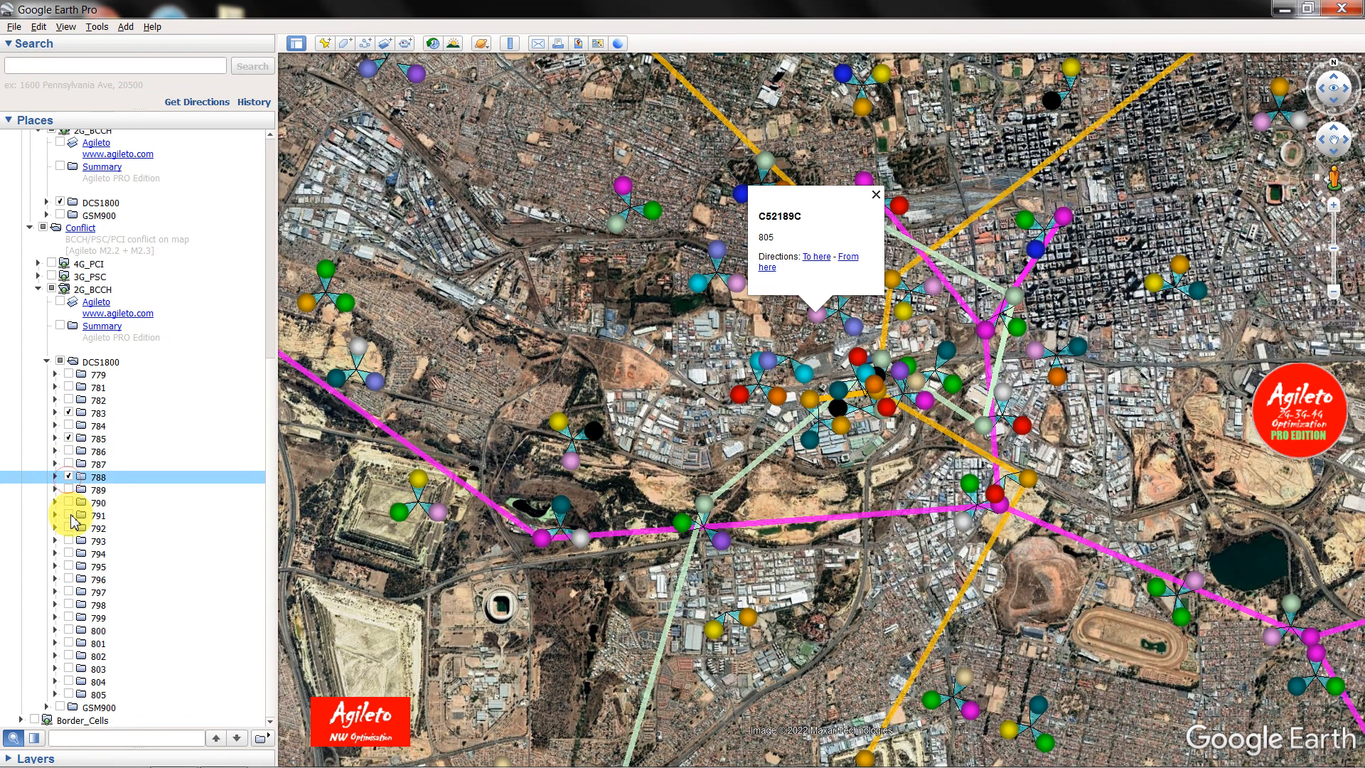
pyautogui.click(69, 516)
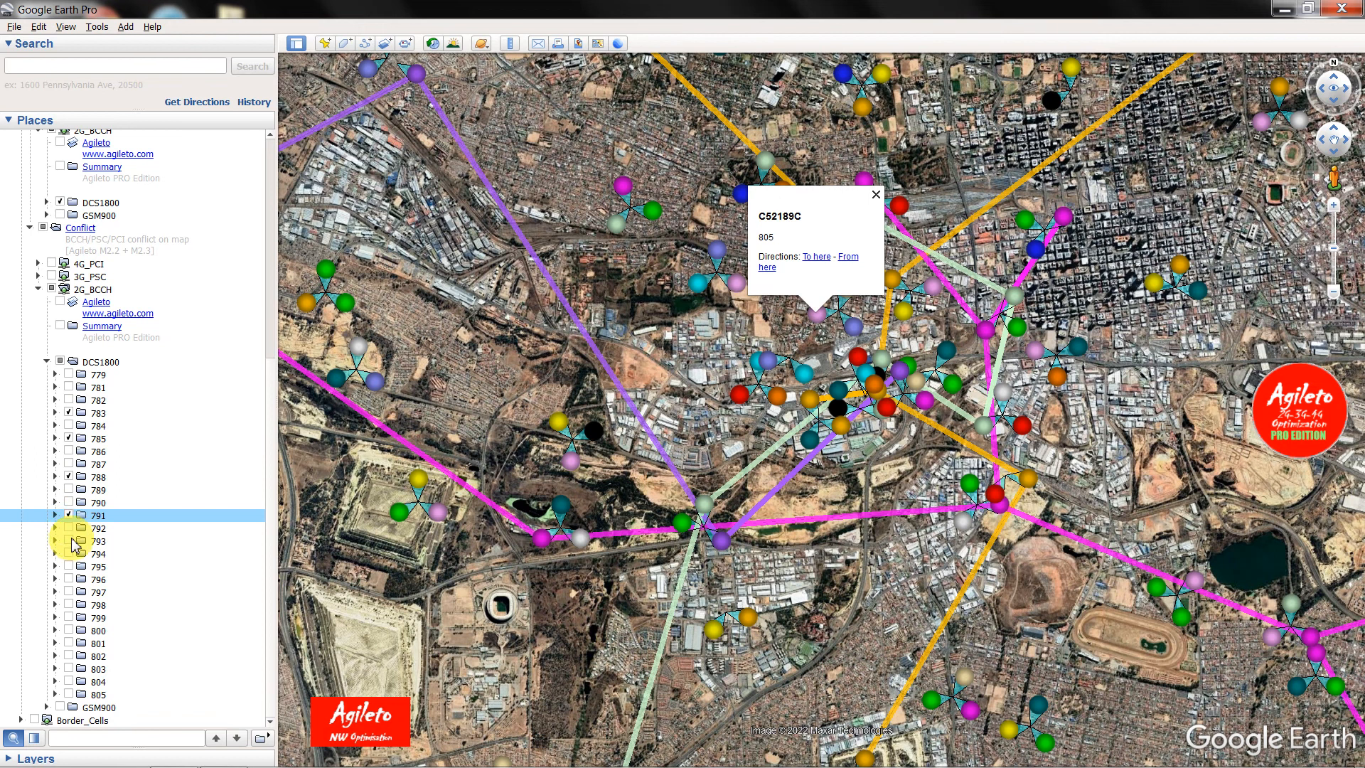
pyautogui.click(70, 529)
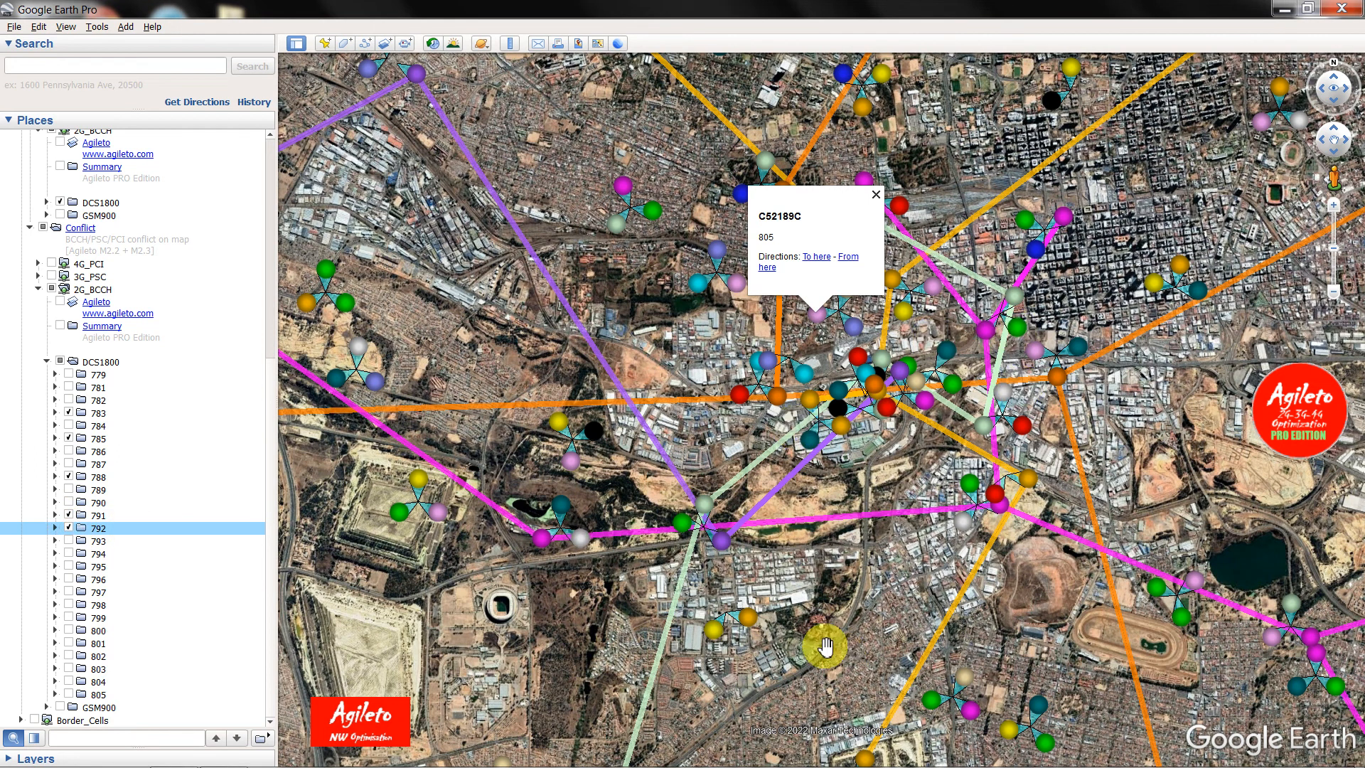
# - Dismiss the C52189C cell details and hide the DCS1800 conflict layer for BCCH 792
pyautogui.scroll(3, 824, 645)
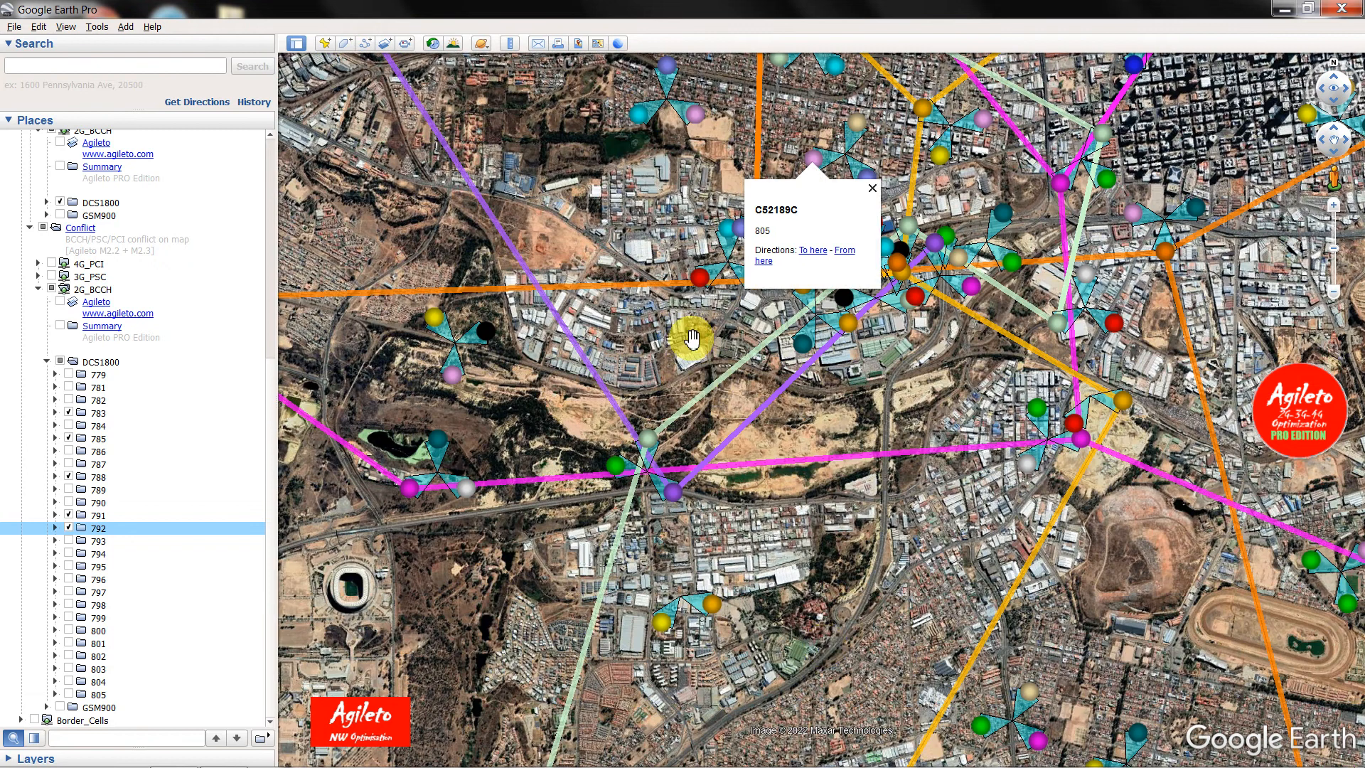
pyautogui.click(688, 337)
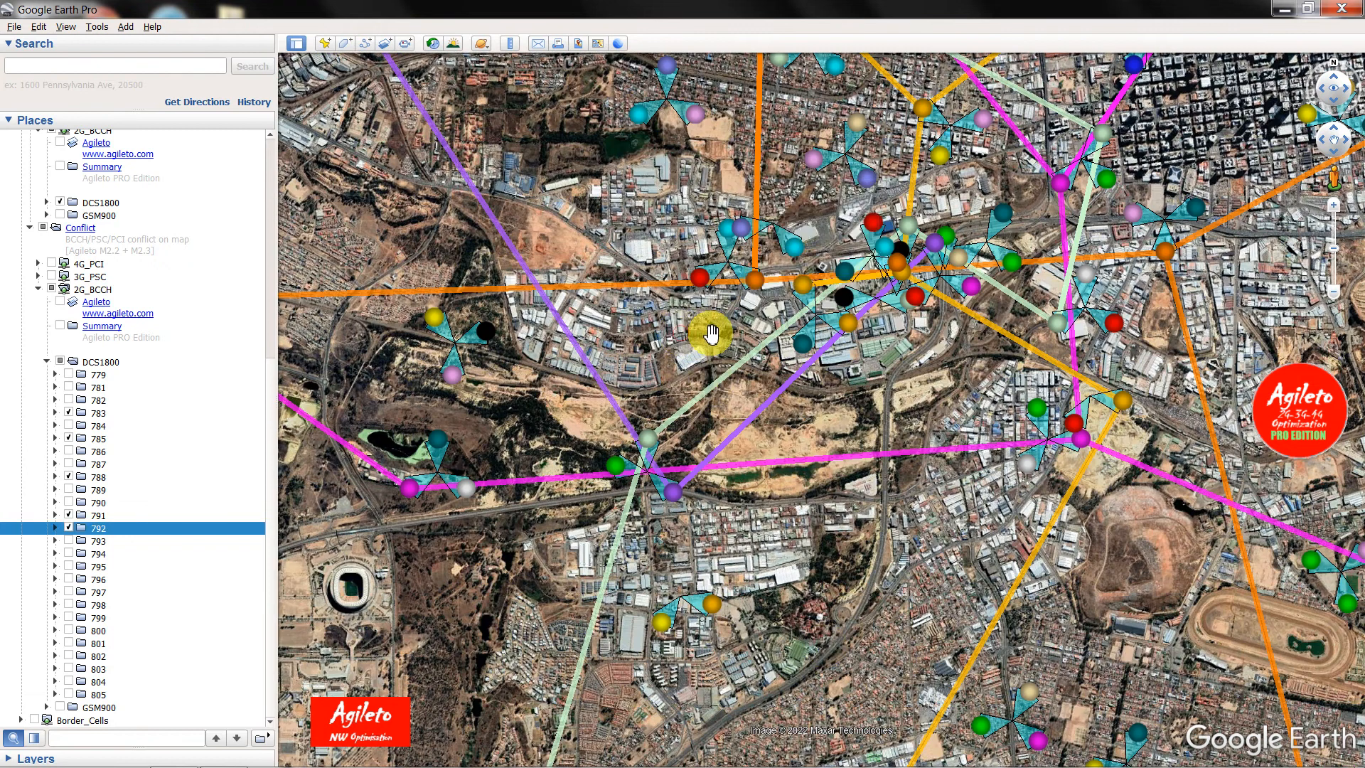
pyautogui.scroll(1, 711, 332)
pyautogui.scroll(-3, 711, 333)
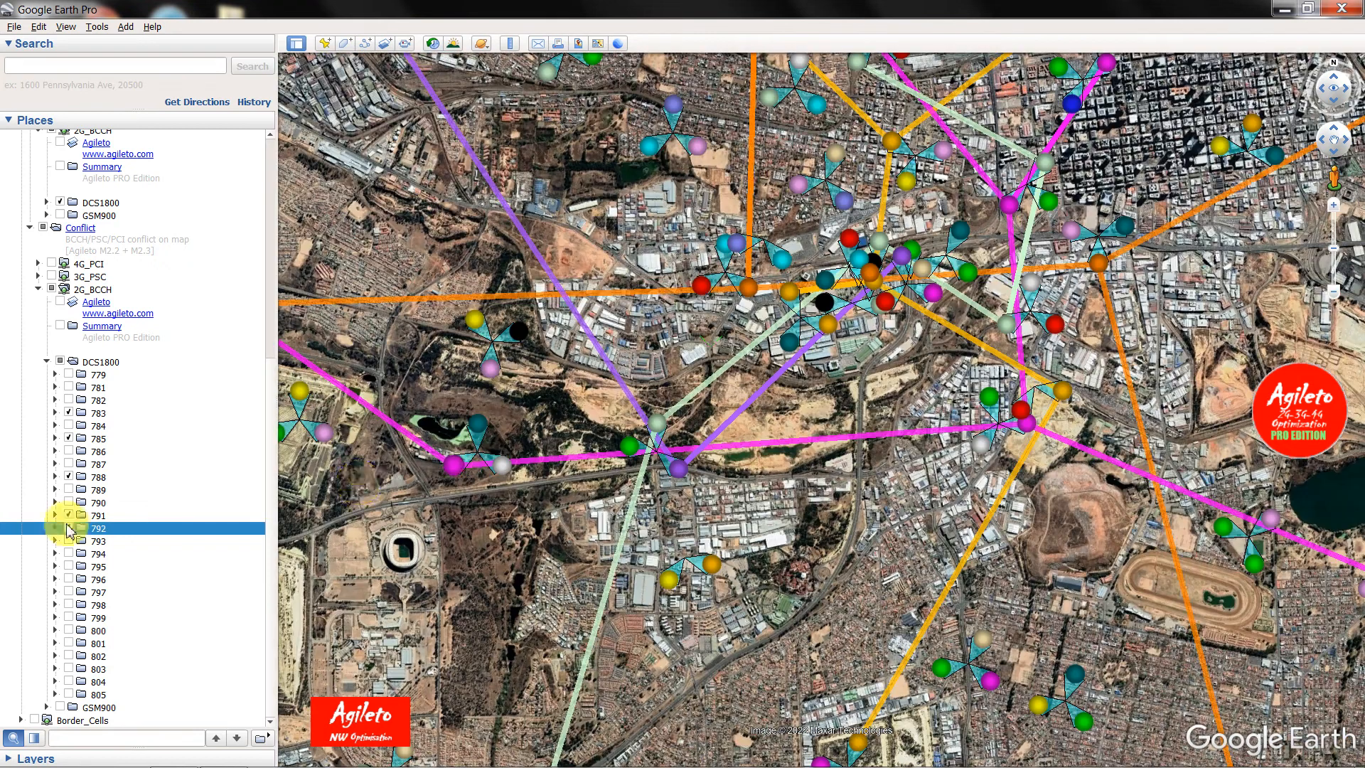
pyautogui.click(69, 527)
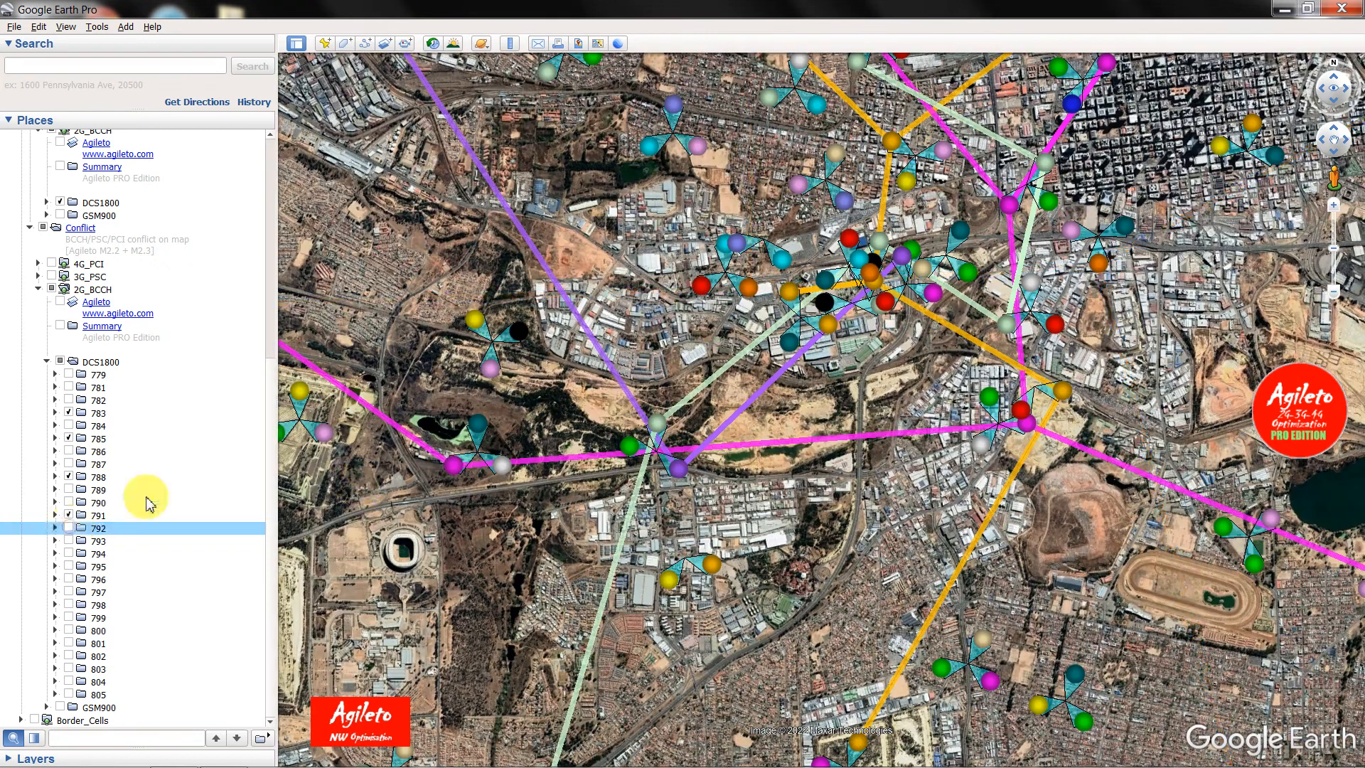
# - Check the BCCH of cell C50709C and add the DCS1800 conflict layer for BCCH 796 to the map
pyautogui.scroll(3, 688, 348)
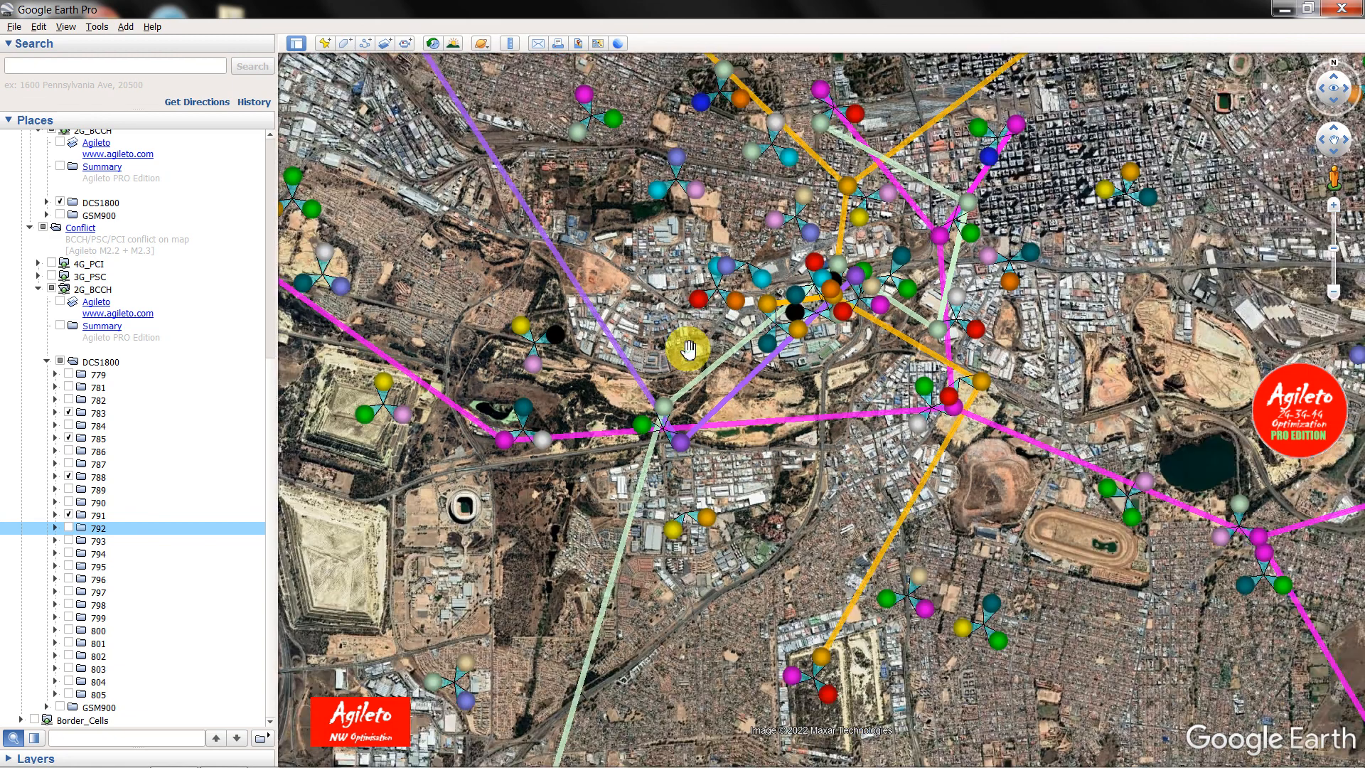
pyautogui.scroll(-3, 686, 348)
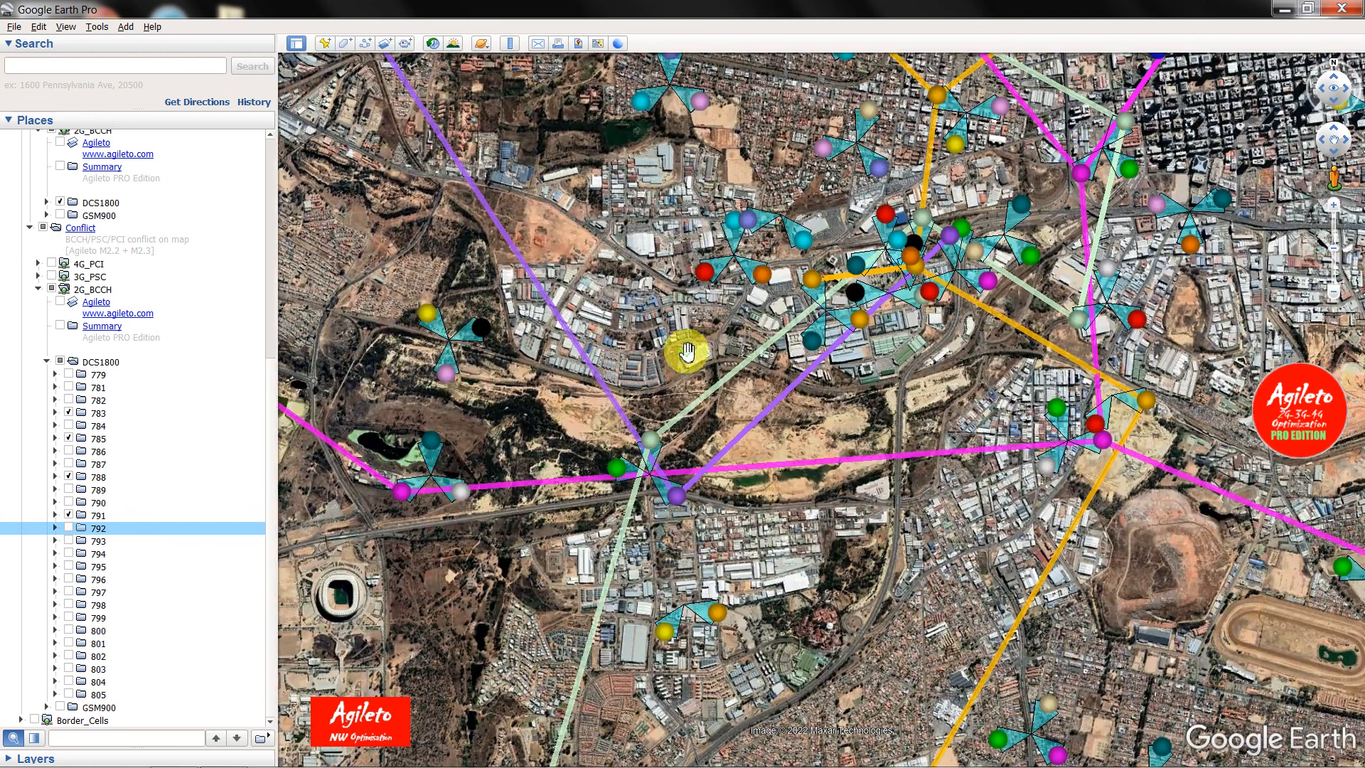
pyautogui.moveTo(814, 524); pyautogui.dragTo(770, 606)
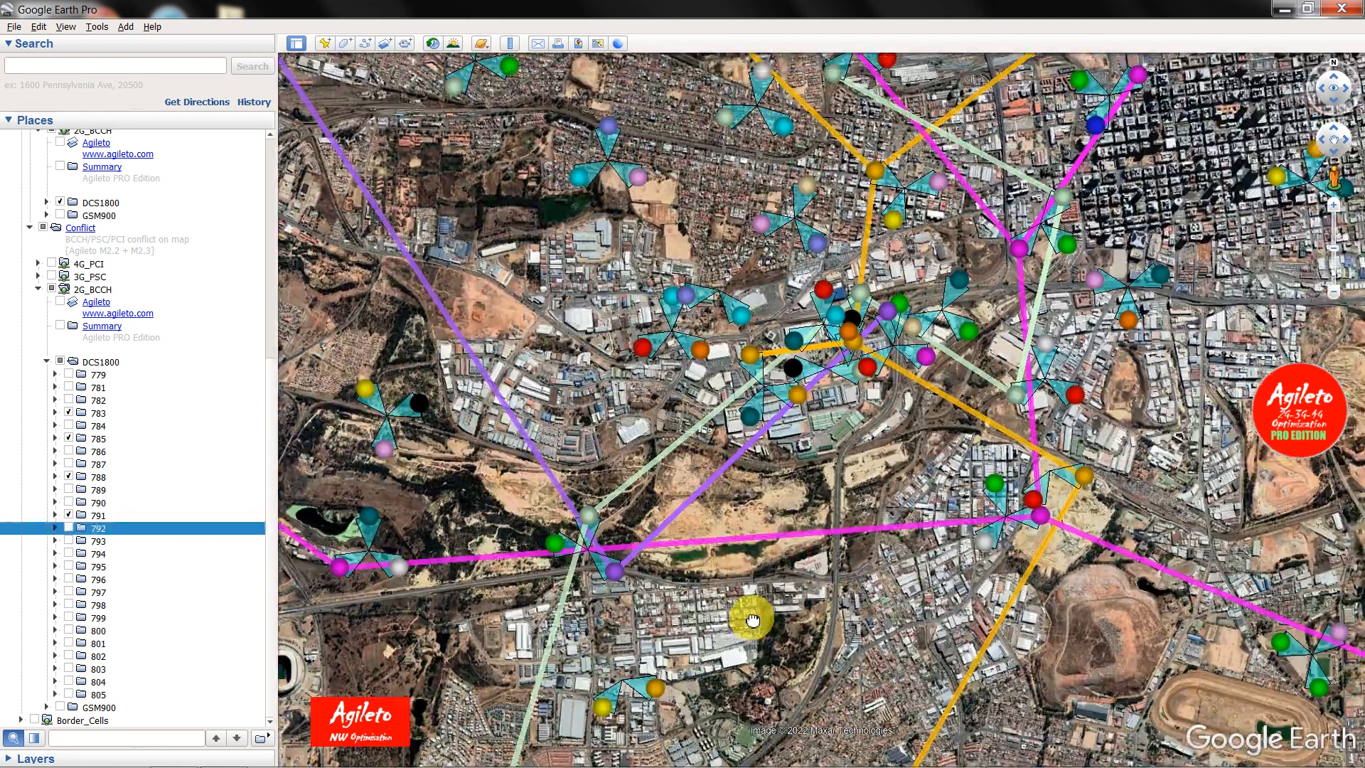
pyautogui.scroll(2, 677, 481)
pyautogui.scroll(-2, 680, 481)
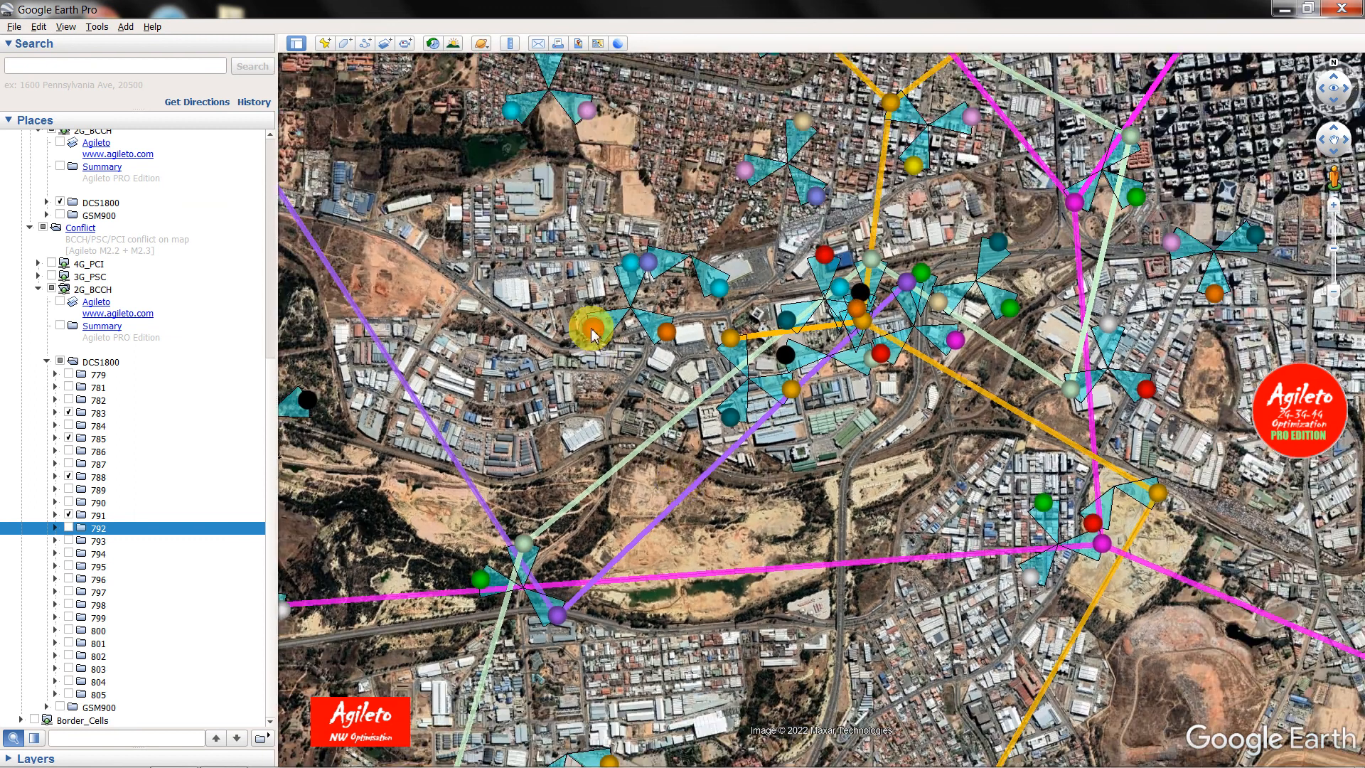
pyautogui.click(593, 331)
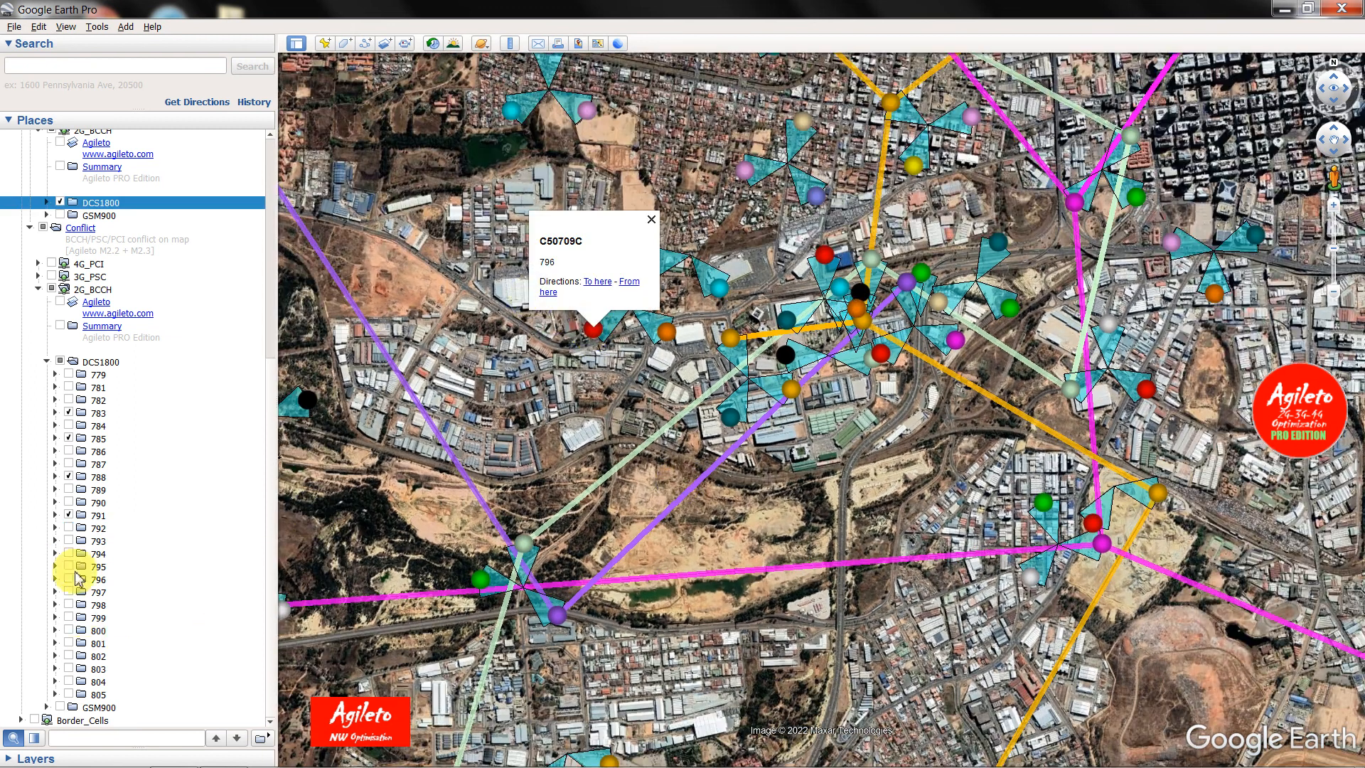
pyautogui.click(69, 579)
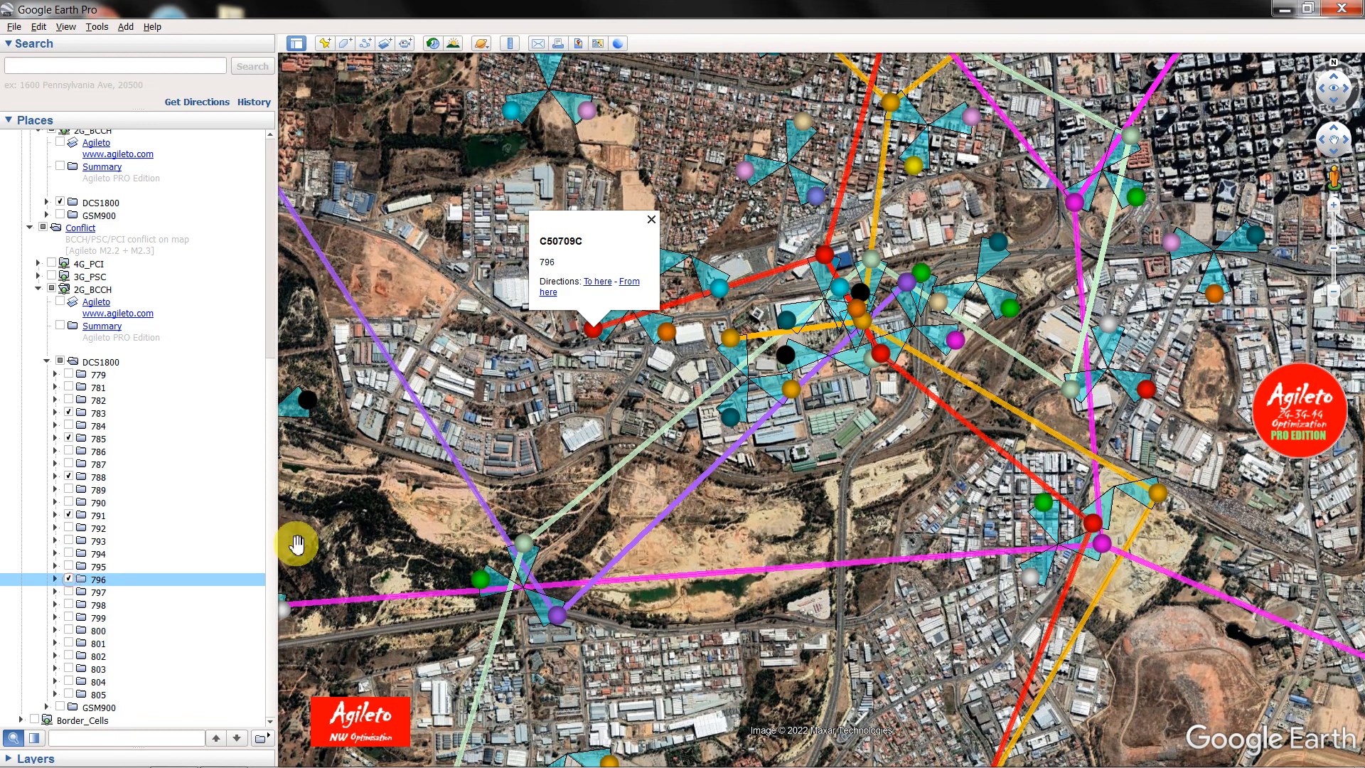
# - Open the details of the BCCH 796 conflict line from C50709C to C50004A and highlight the cell name C50709C
pyautogui.moveTo(573, 405); pyautogui.dragTo(497, 457)
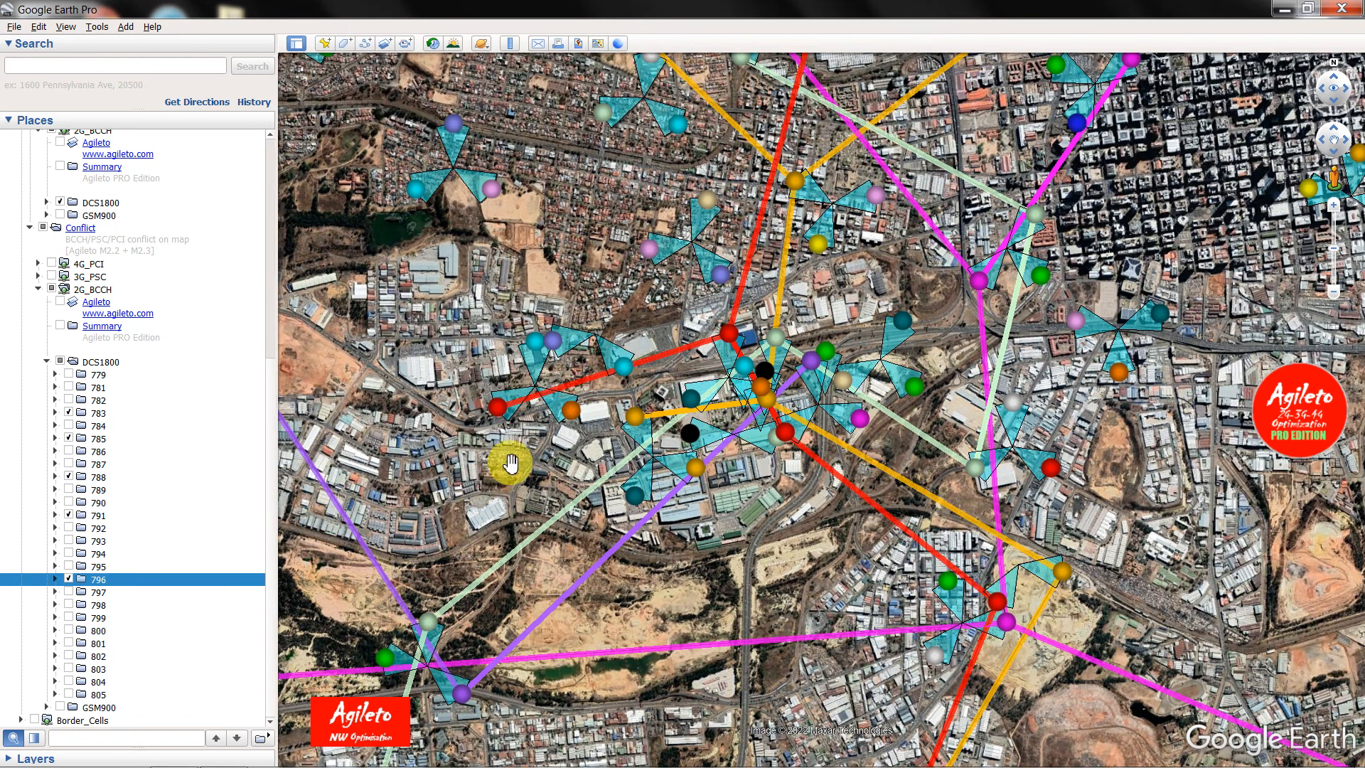
pyautogui.click(664, 358)
pyautogui.doubleClick(632, 278)
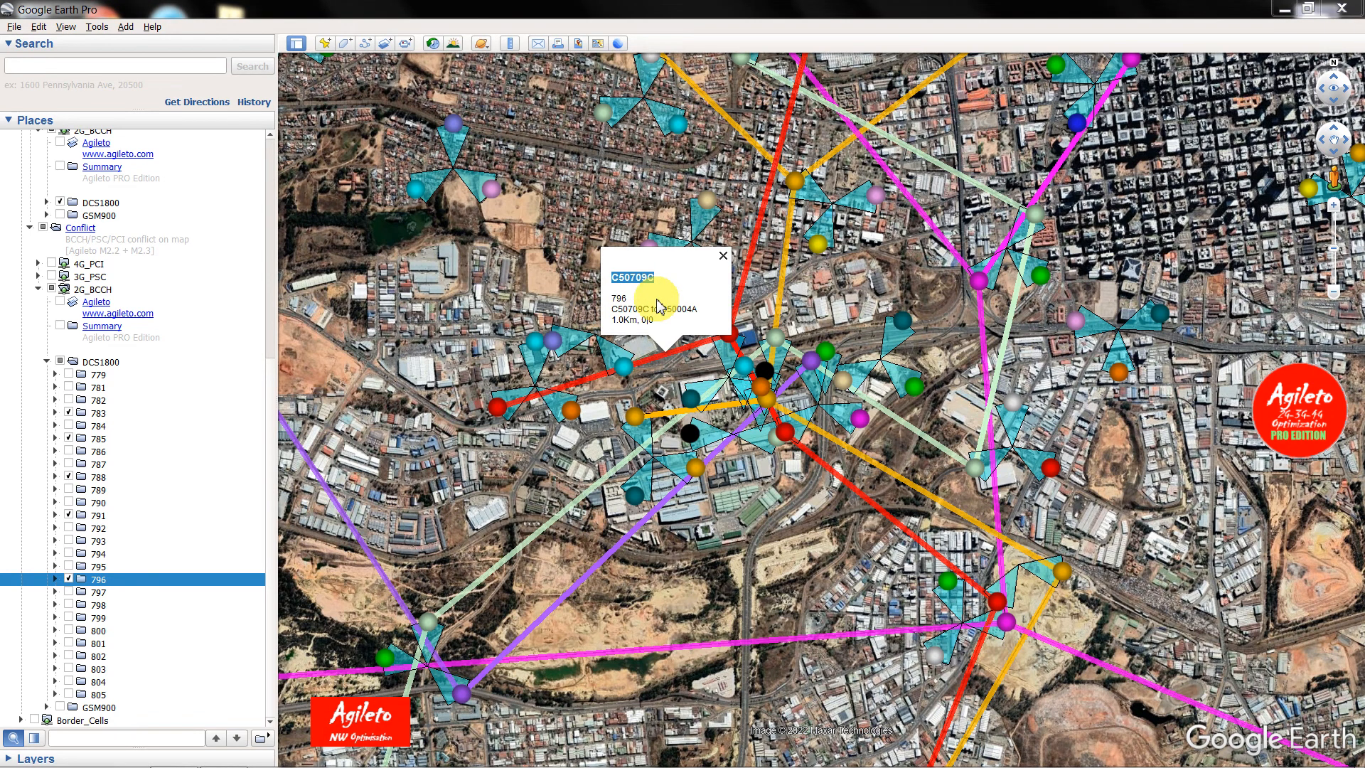
# - Switch to Agileto, start the module selection and choose module 2.3 for 2G(BCCHs) allocation audit and optimisation
pyautogui.moveTo(512, 760)
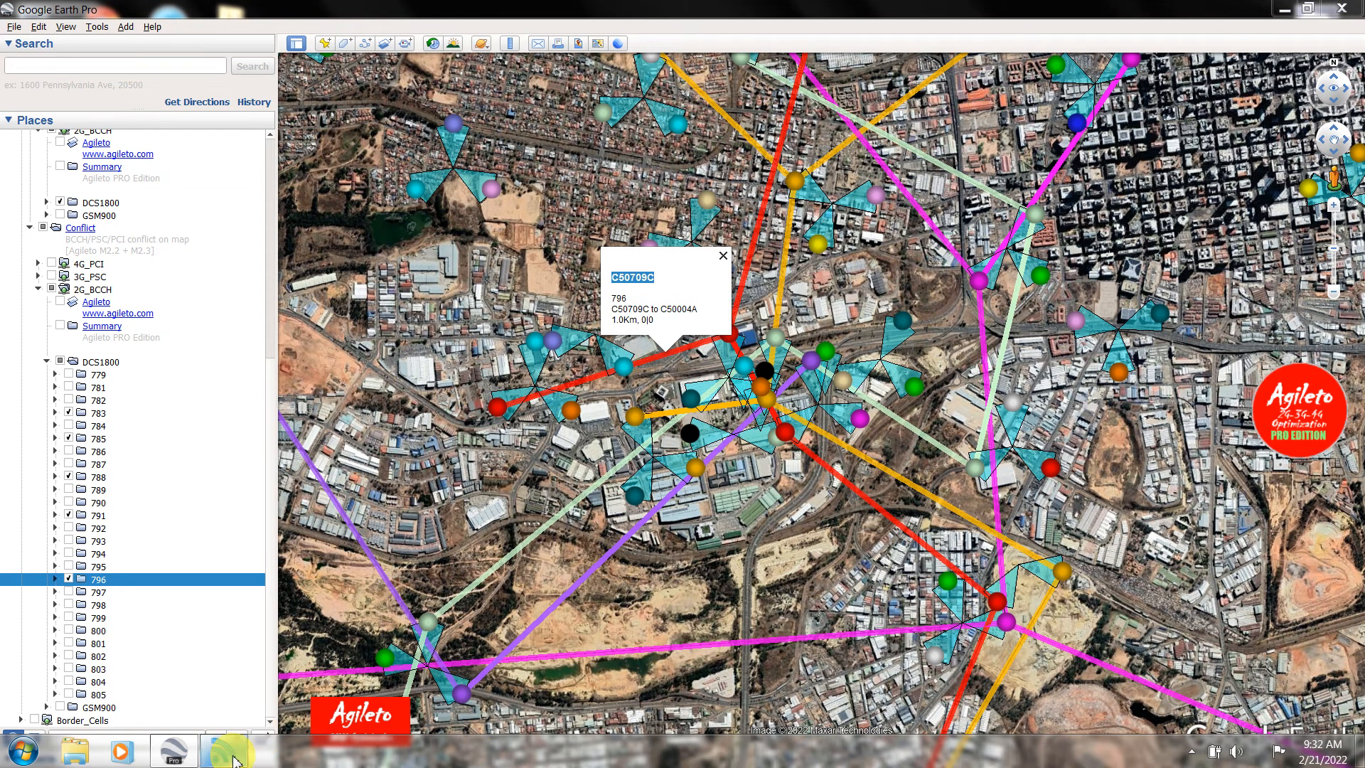
pyautogui.moveTo(234, 759)
pyautogui.click(228, 686)
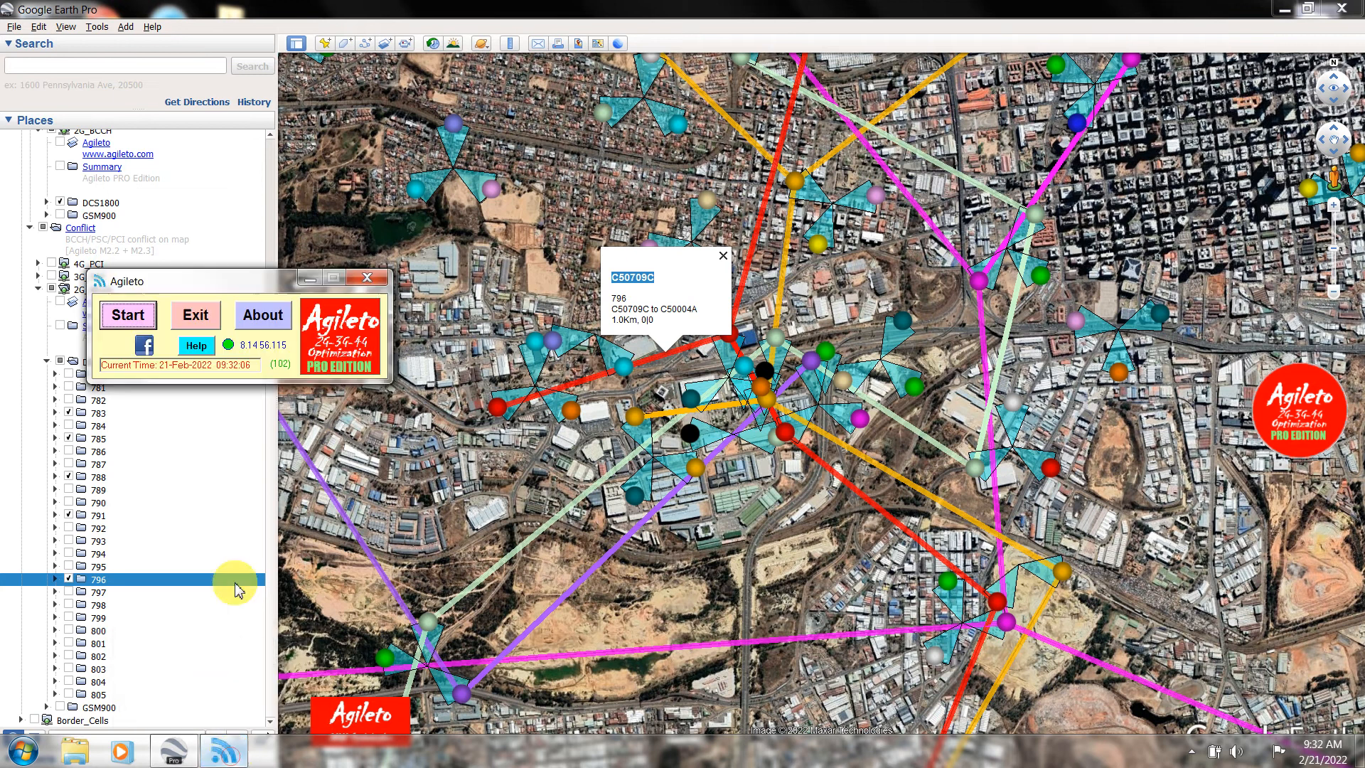
pyautogui.click(128, 315)
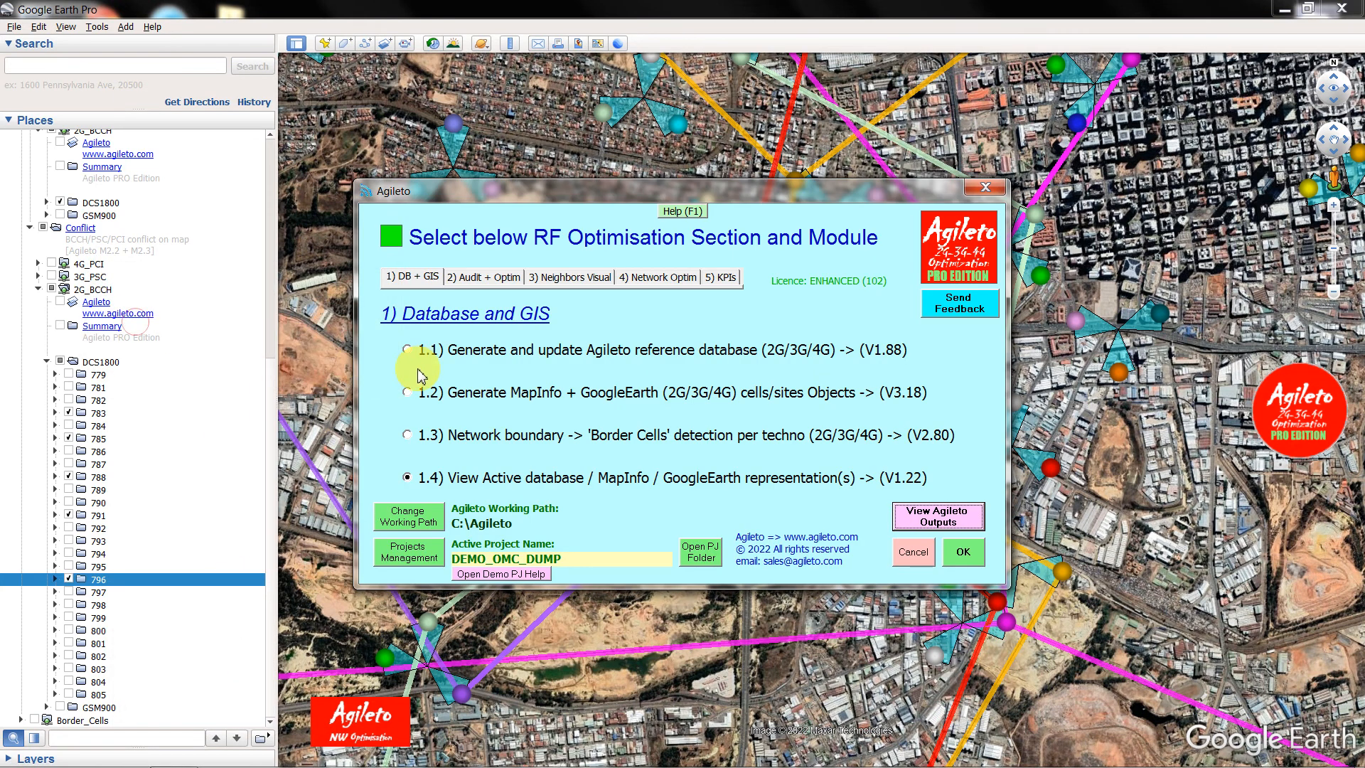
pyautogui.click(501, 279)
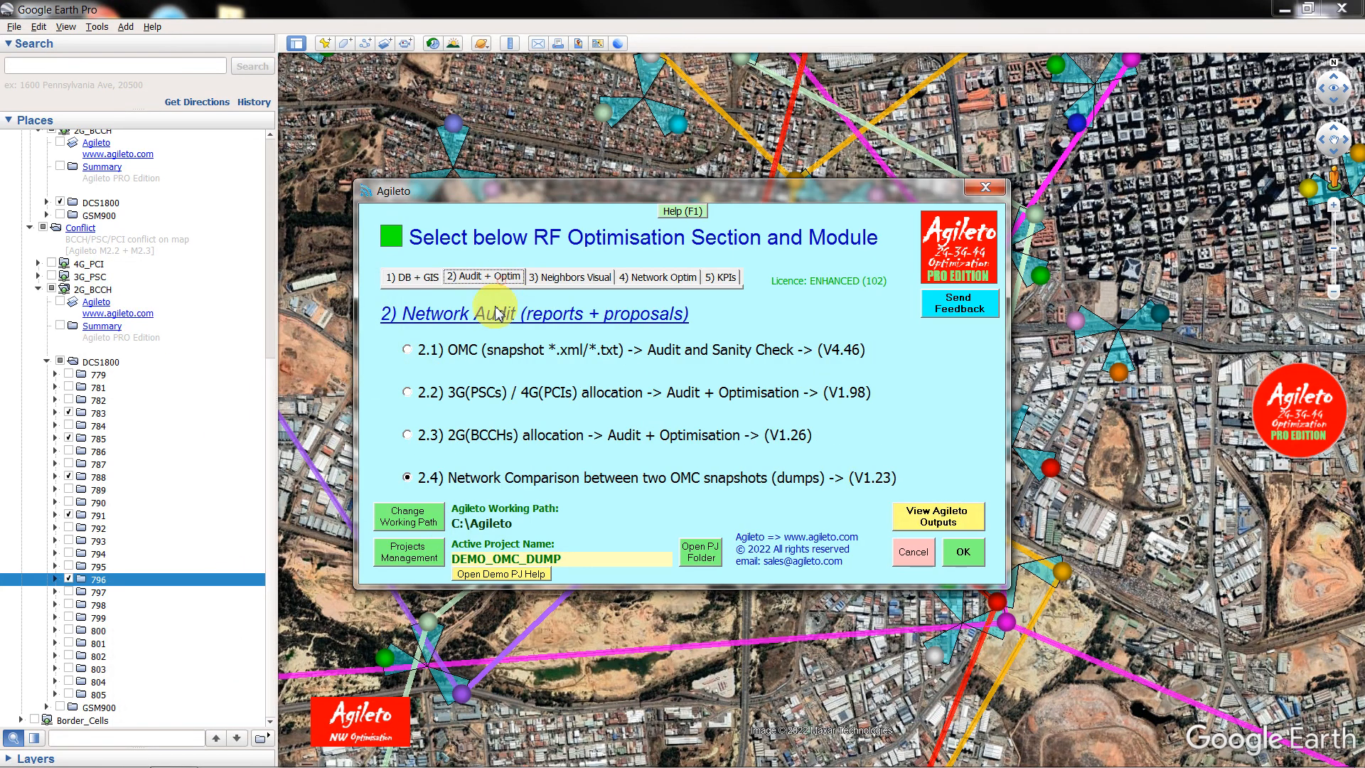
pyautogui.click(407, 437)
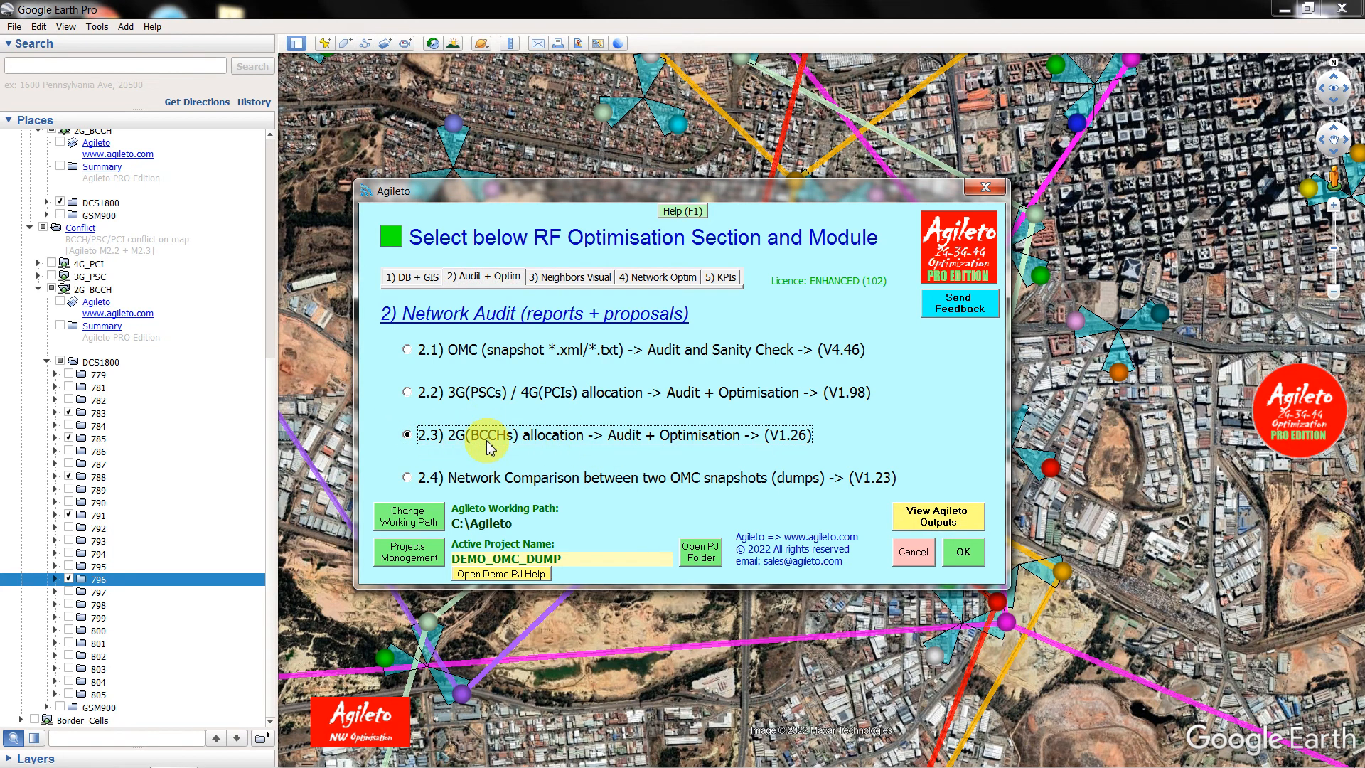
# - Launch the 2G BCCH allocation module with all 2G cells from the Agileto database included and reposition its window
pyautogui.click(964, 552)
pyautogui.click(730, 521)
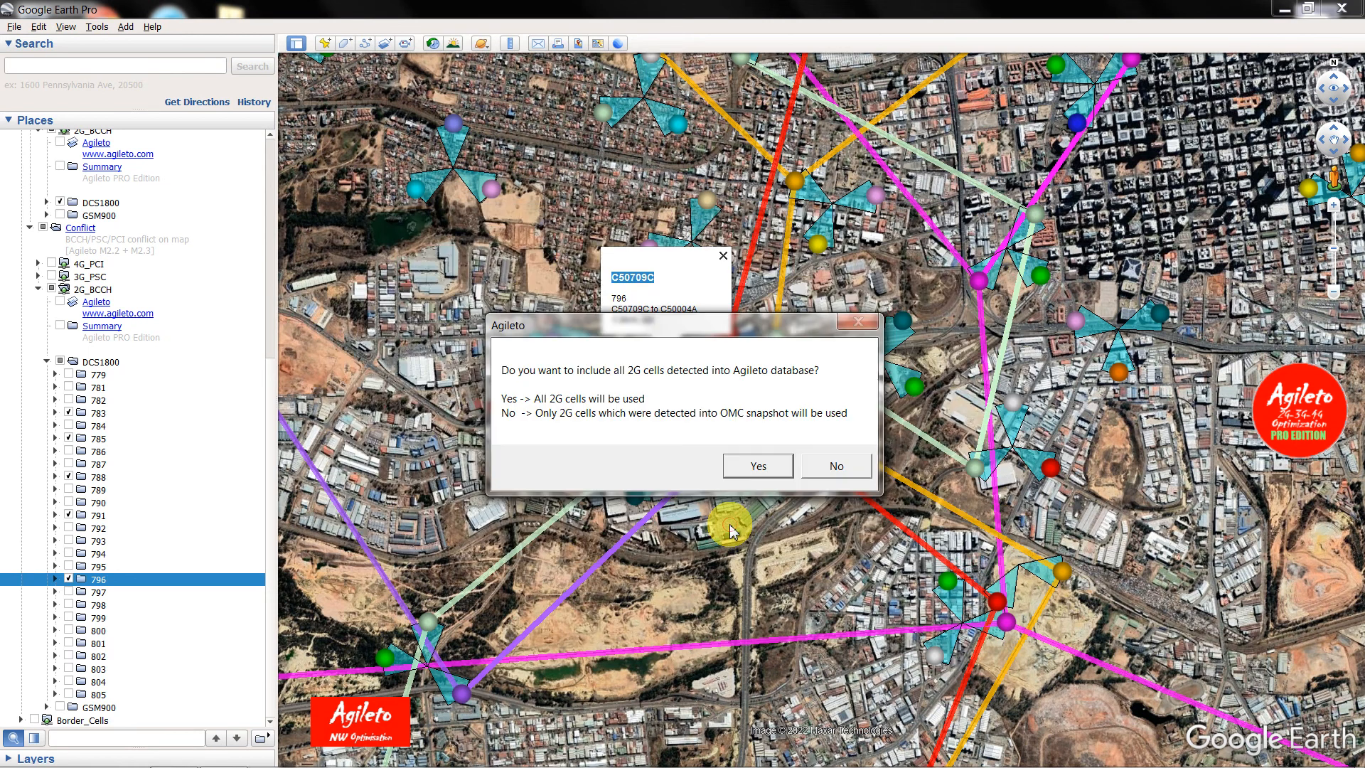
pyautogui.click(777, 471)
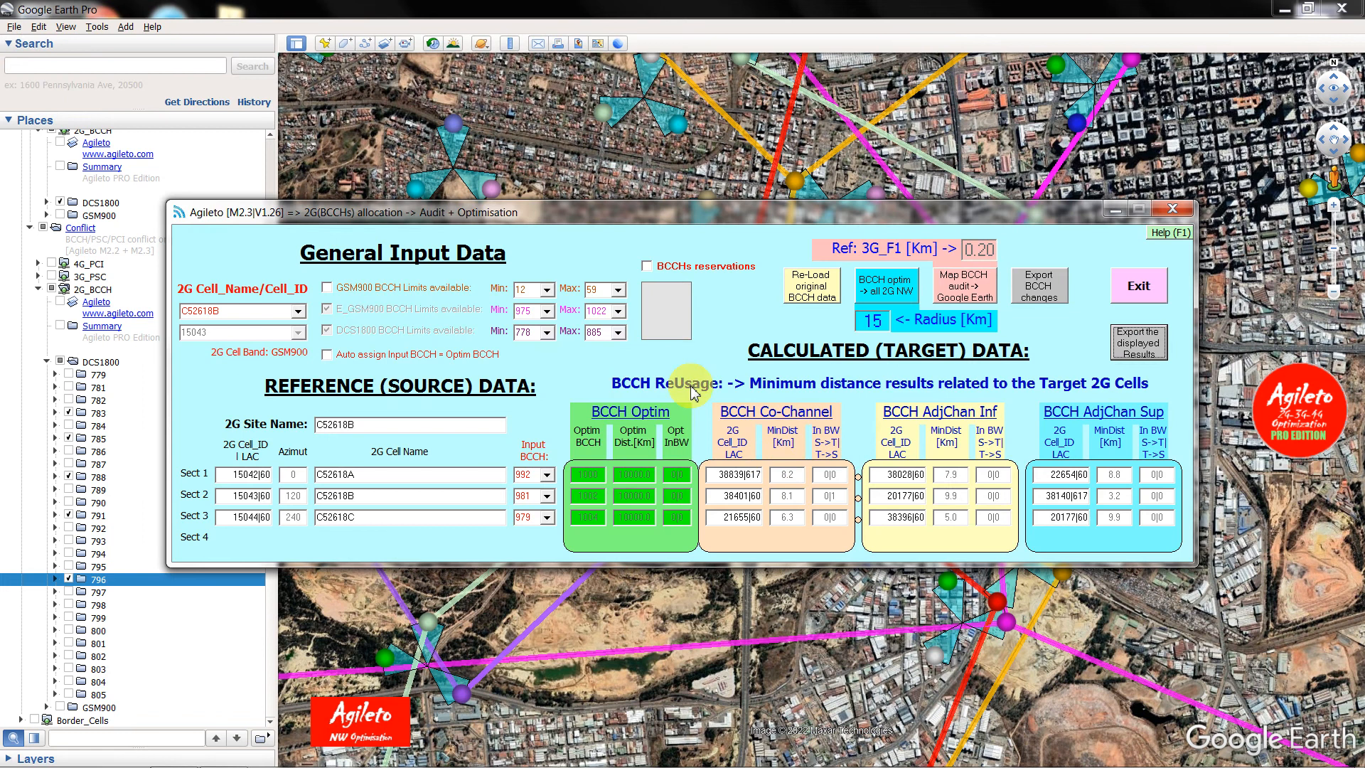
pyautogui.moveTo(712, 217); pyautogui.dragTo(674, 238)
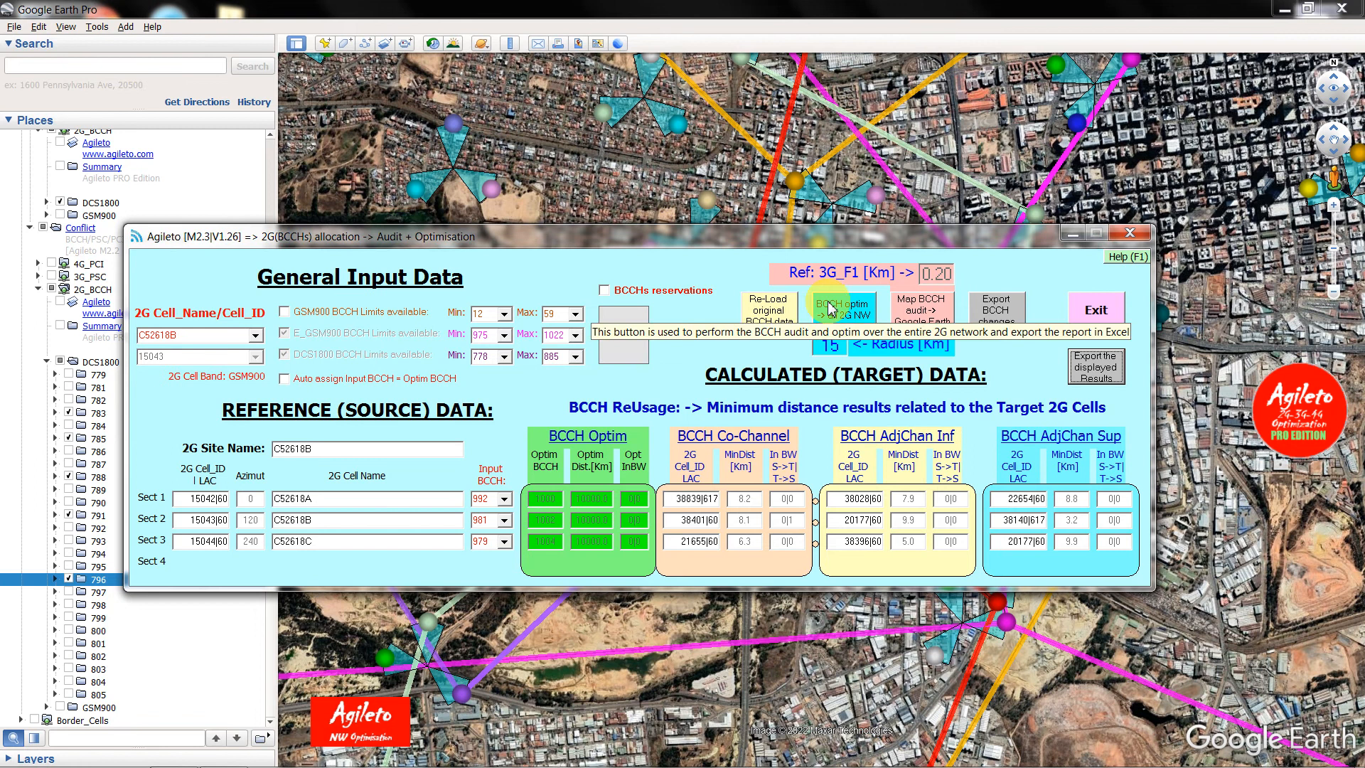
# - Run the BCCH audit and optimisation over the whole network with all 2G cells, keep the optimum BCCHs, and uncover the Excel report
pyautogui.moveTo(763, 240); pyautogui.dragTo(775, 192)
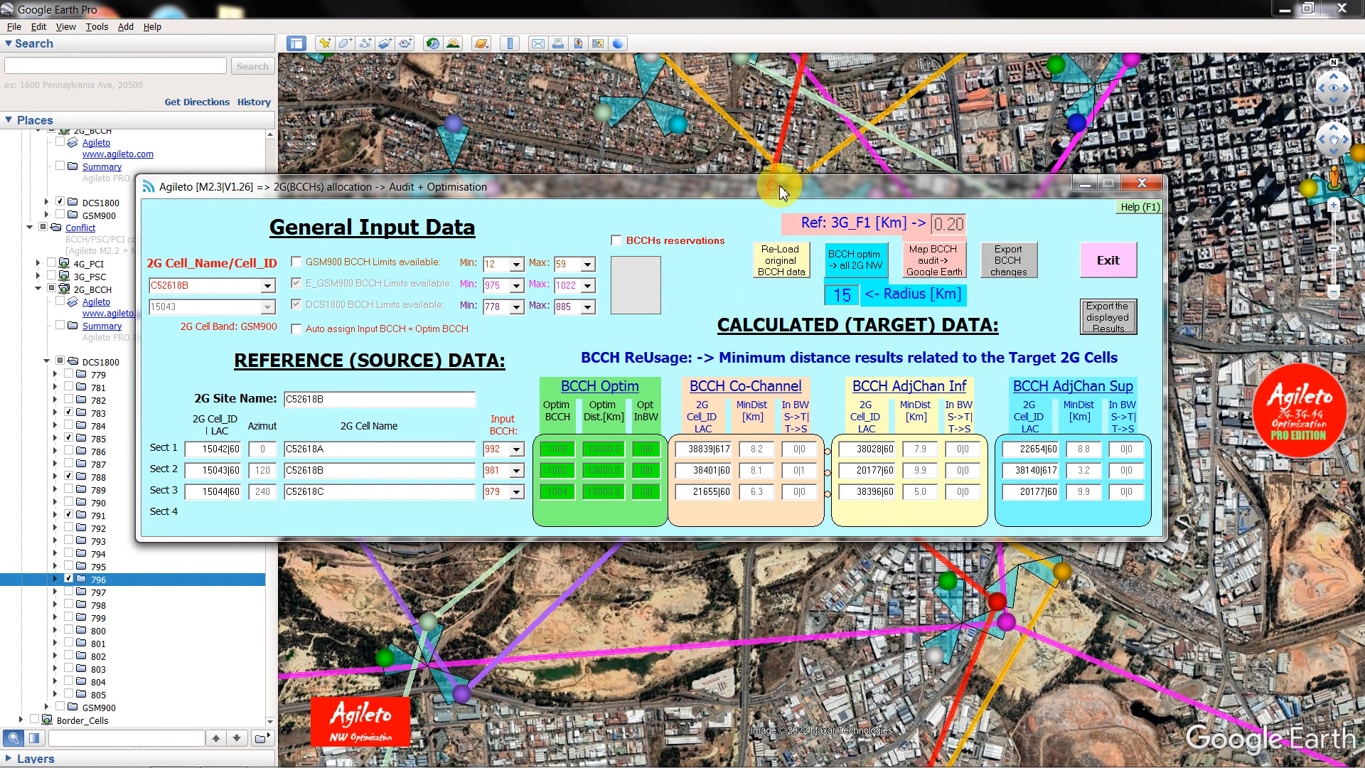
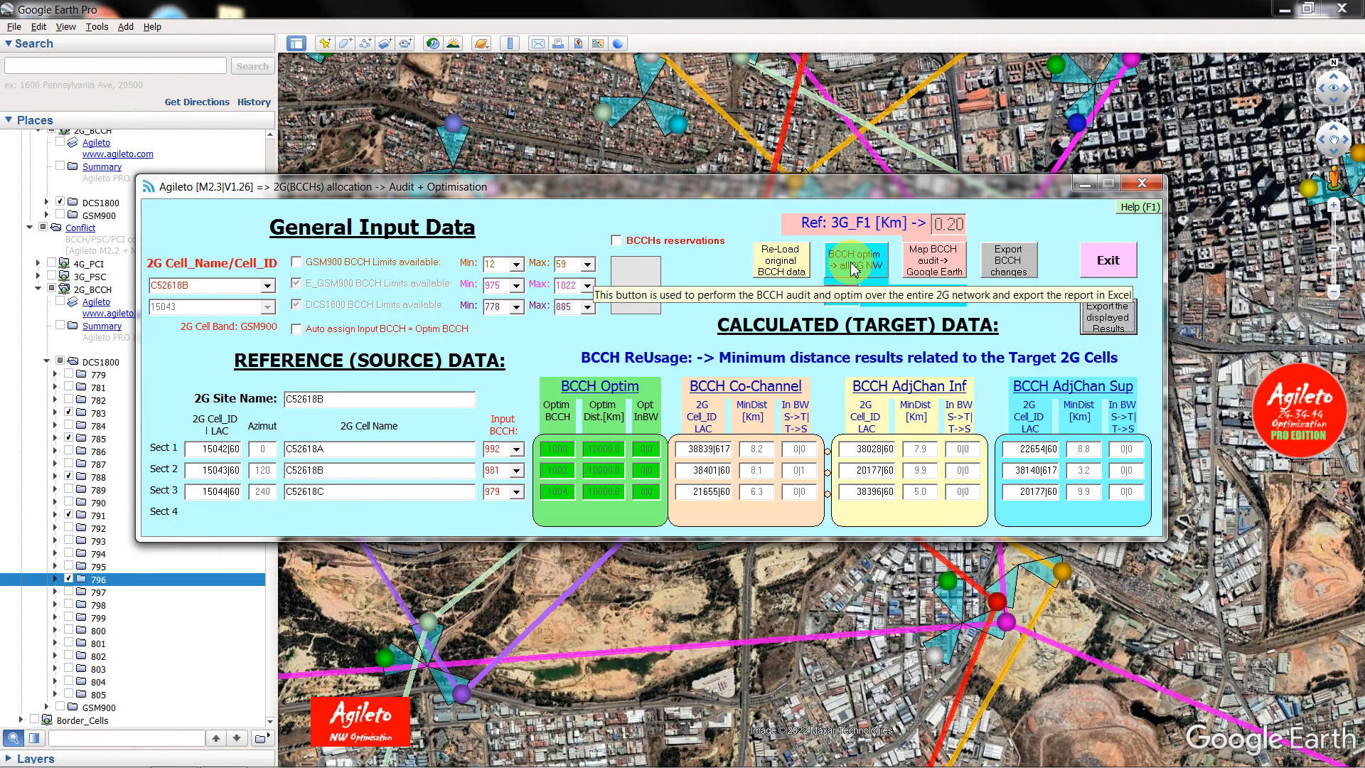
pyautogui.click(853, 268)
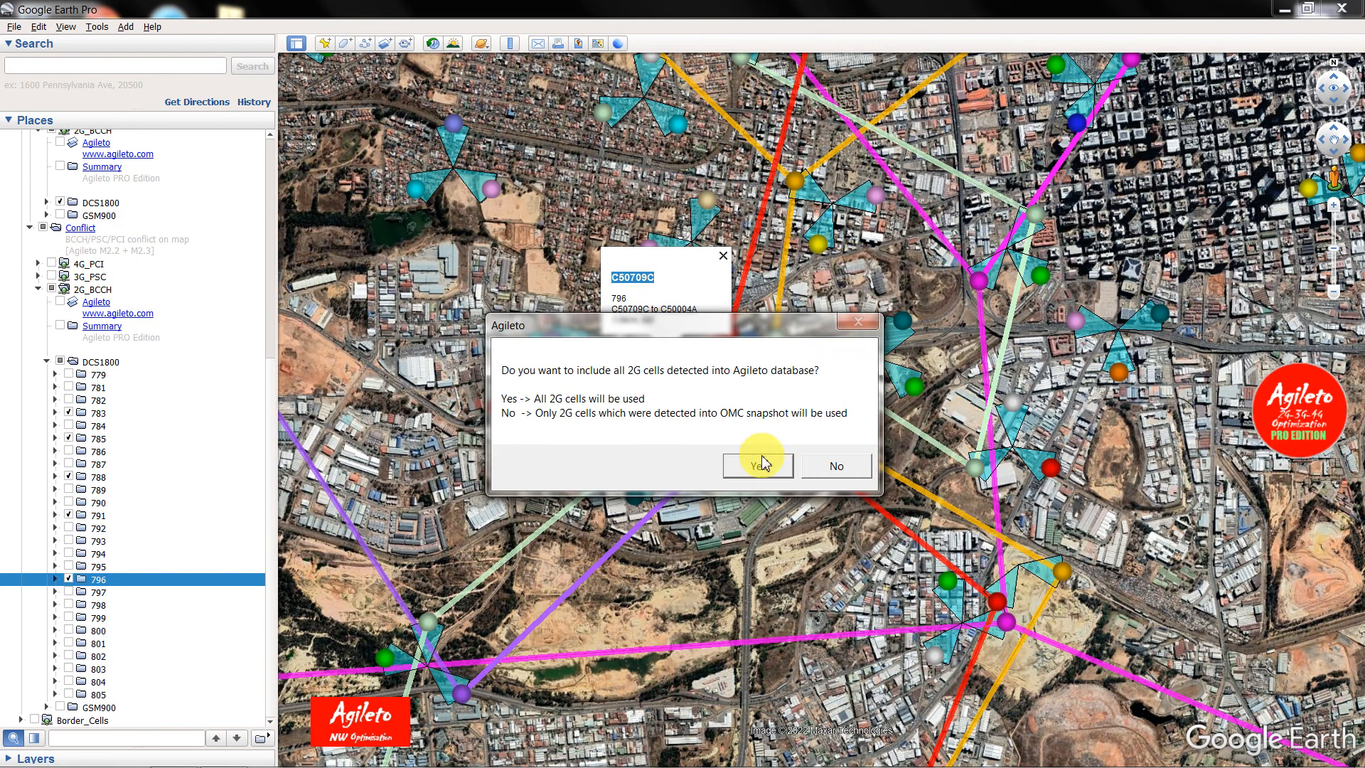
pyautogui.click(759, 464)
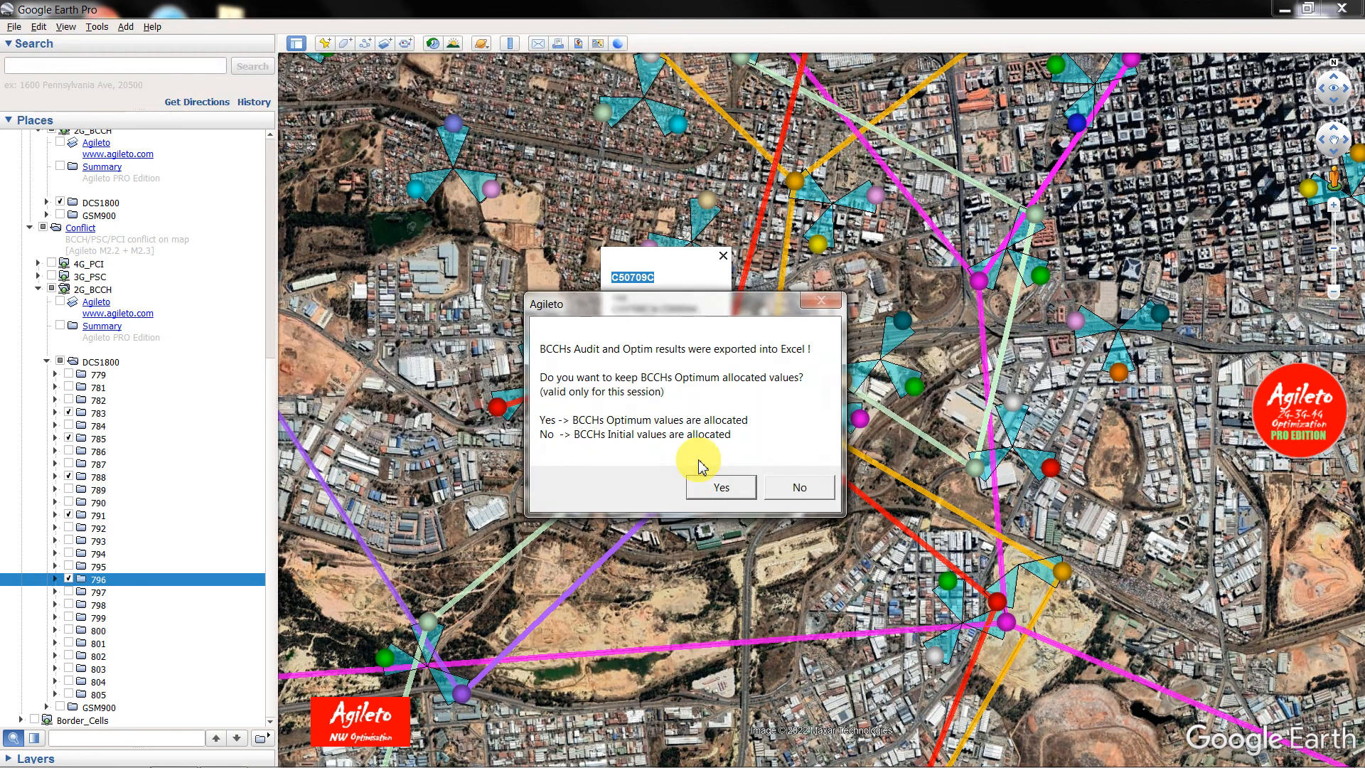
pyautogui.click(719, 488)
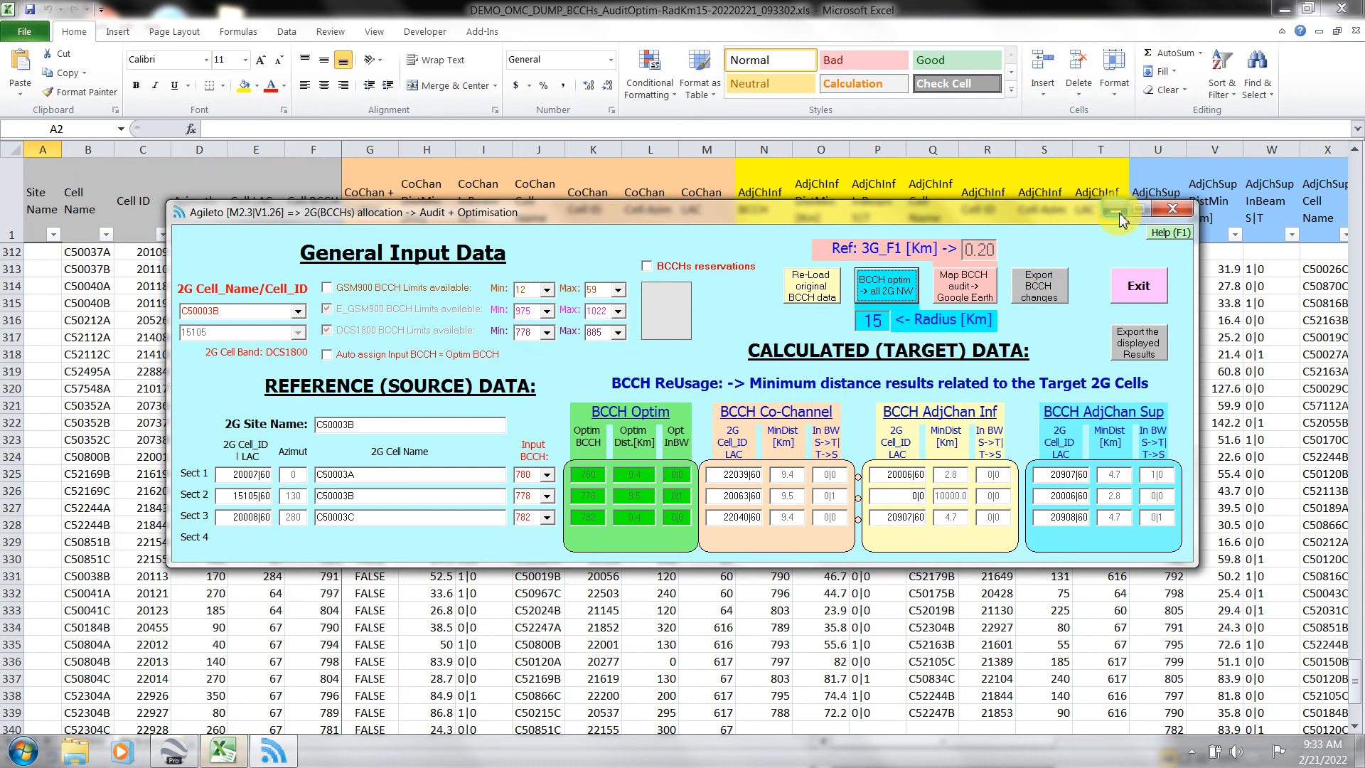
pyautogui.click(1116, 211)
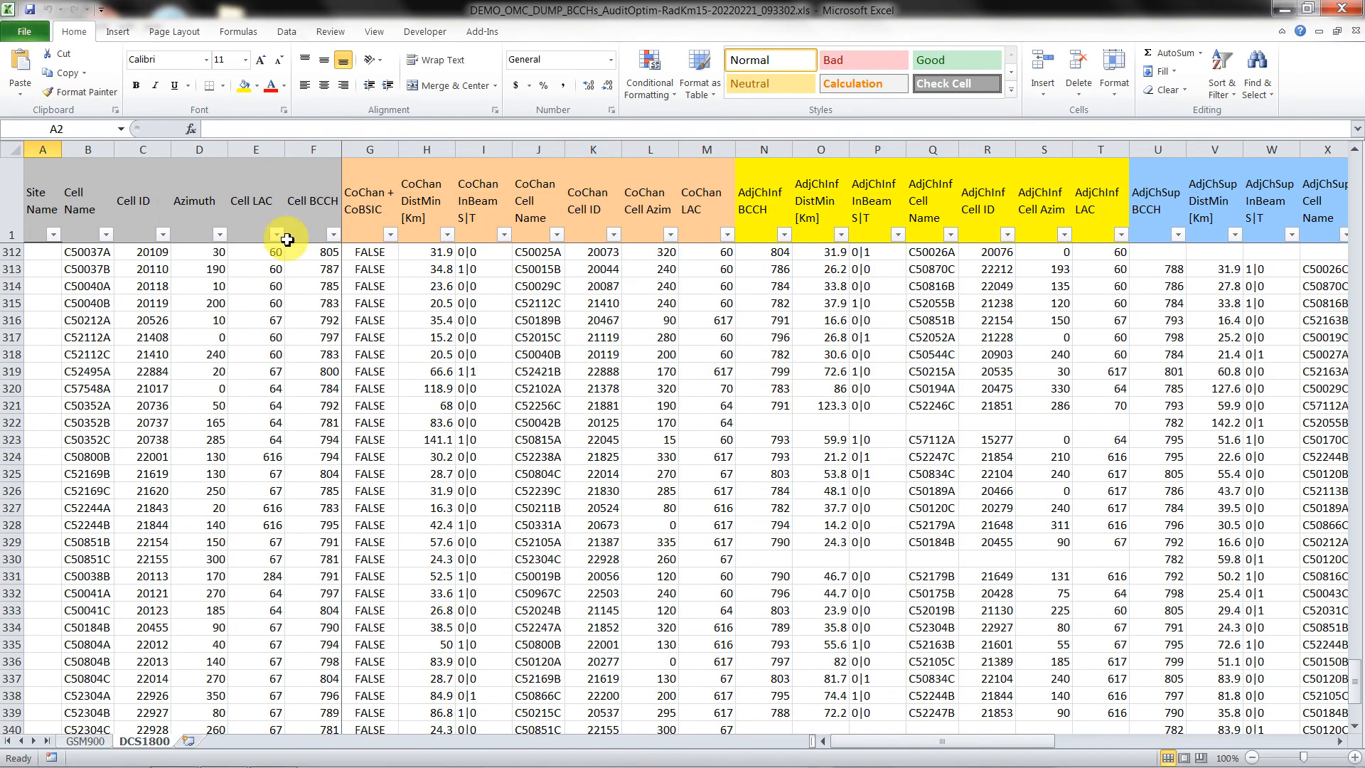
# - Review the source cell columns from Site Name to Cell BCCH and the co-channel columns from CoChan + CoBSIC to CoChan LAC
pyautogui.moveTo(38, 181); pyautogui.dragTo(312, 201)
pyautogui.moveTo(43, 150); pyautogui.dragTo(307, 152)
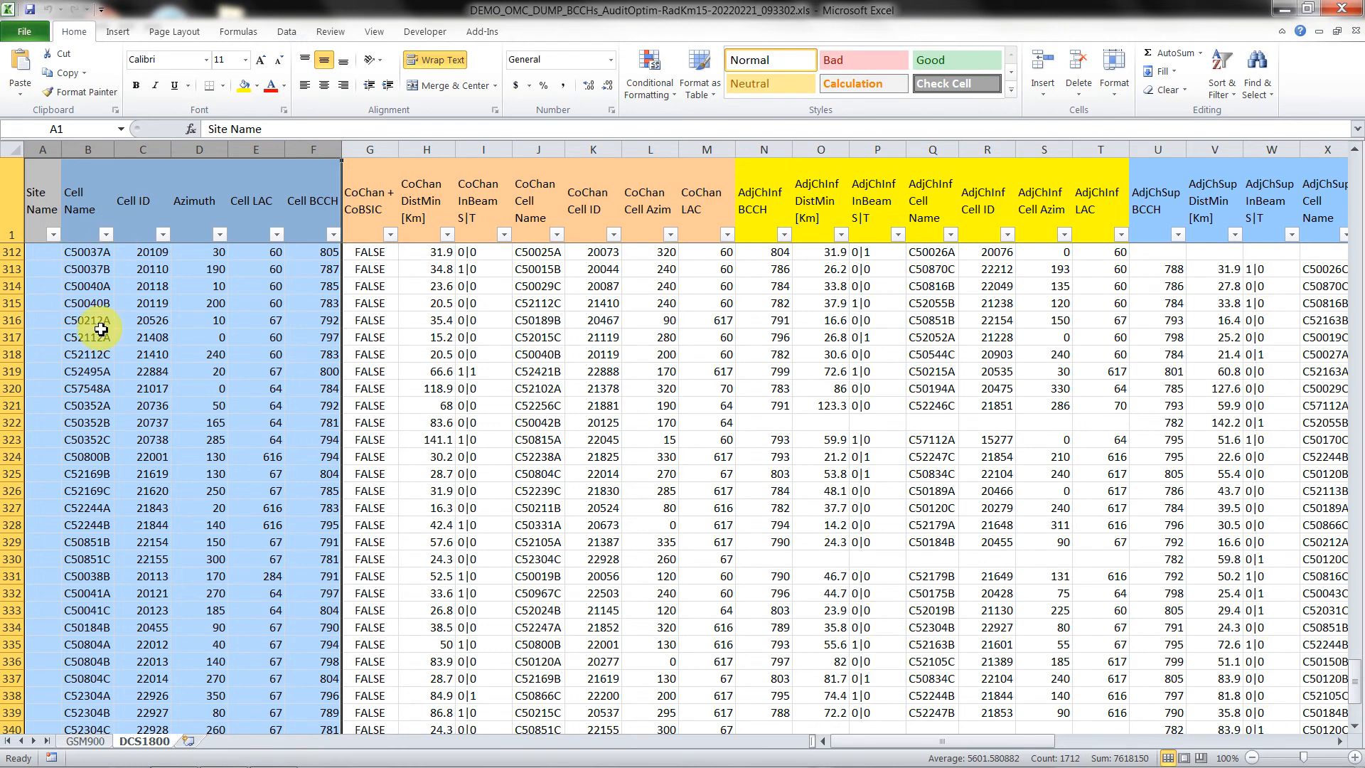
pyautogui.click(103, 209)
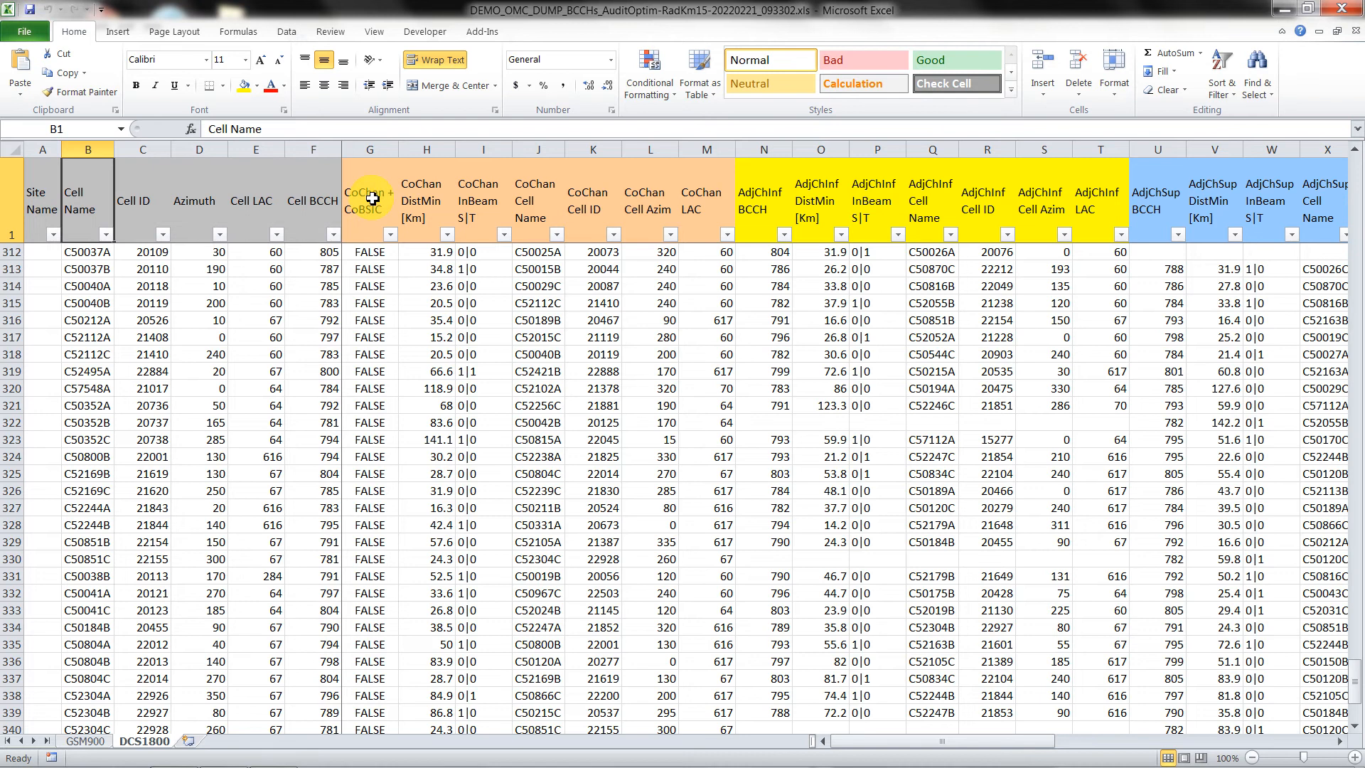
pyautogui.moveTo(368, 202); pyautogui.dragTo(695, 207)
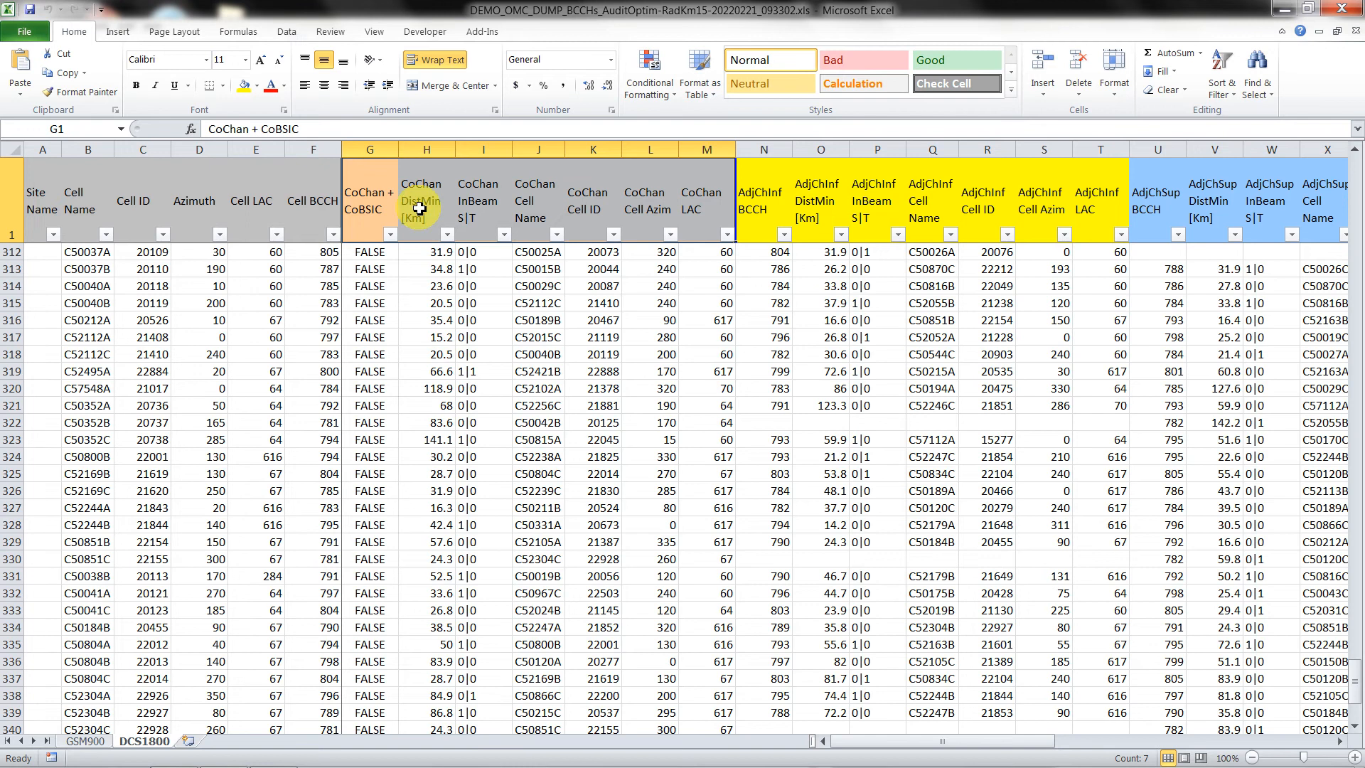
pyautogui.click(371, 213)
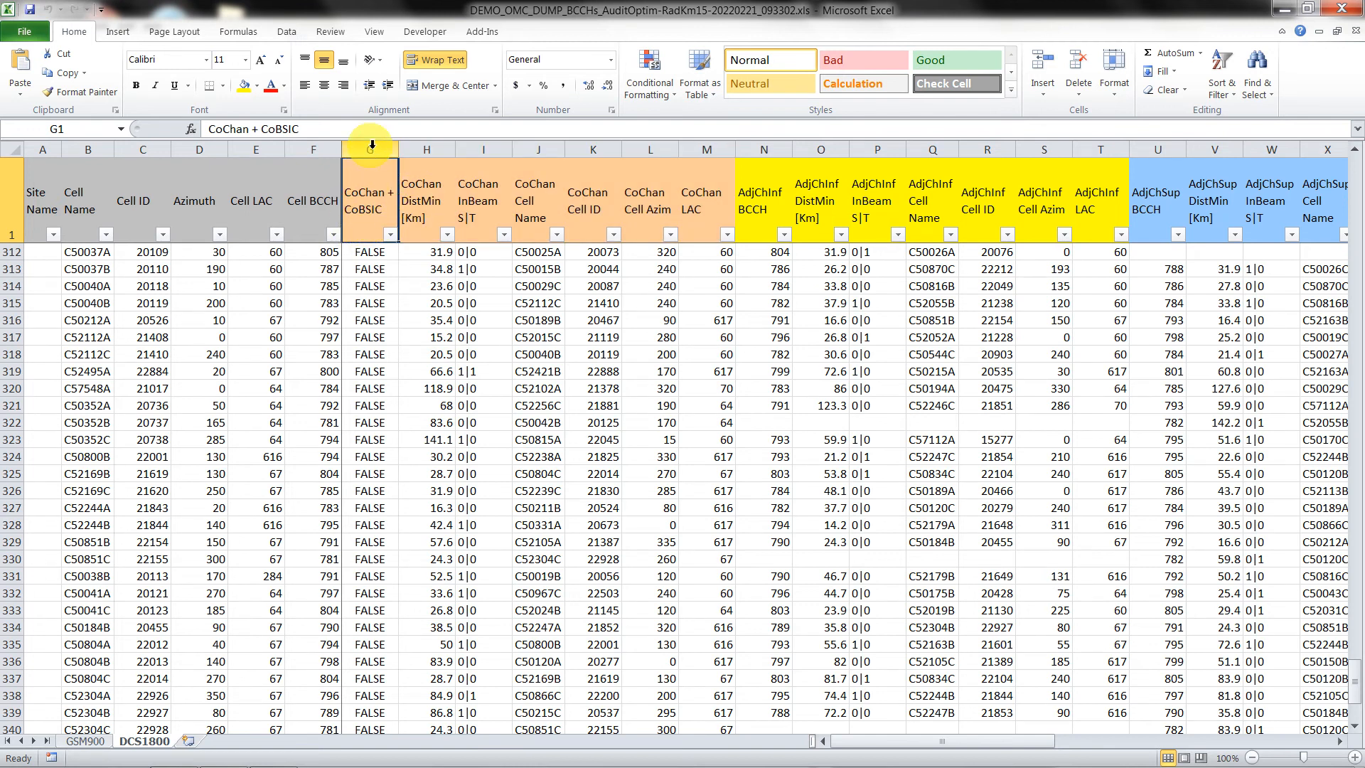
pyautogui.moveTo(371, 145); pyautogui.dragTo(700, 179)
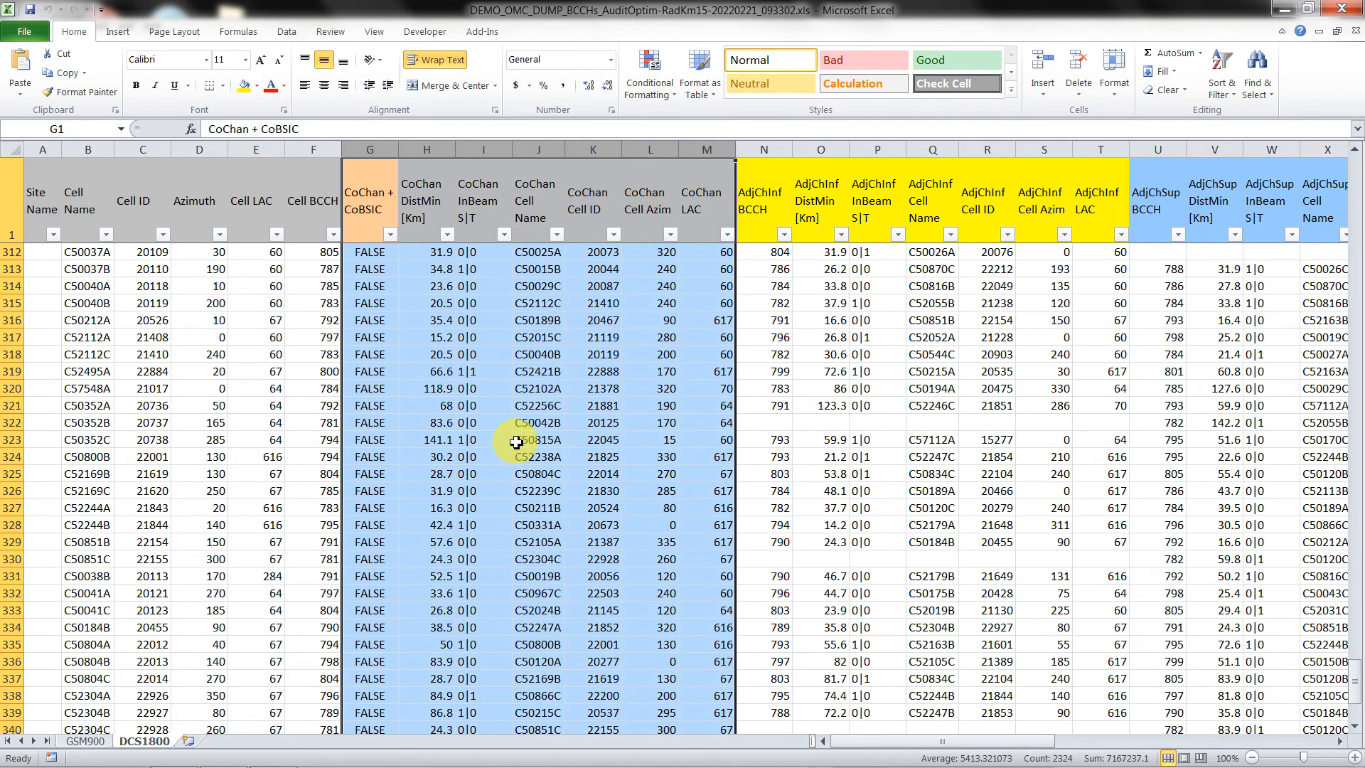
# - Highlight the whole row of cell C50037A in the DCS1800 sheet with a yellow fill
pyautogui.click(308, 254)
pyautogui.click(11, 251)
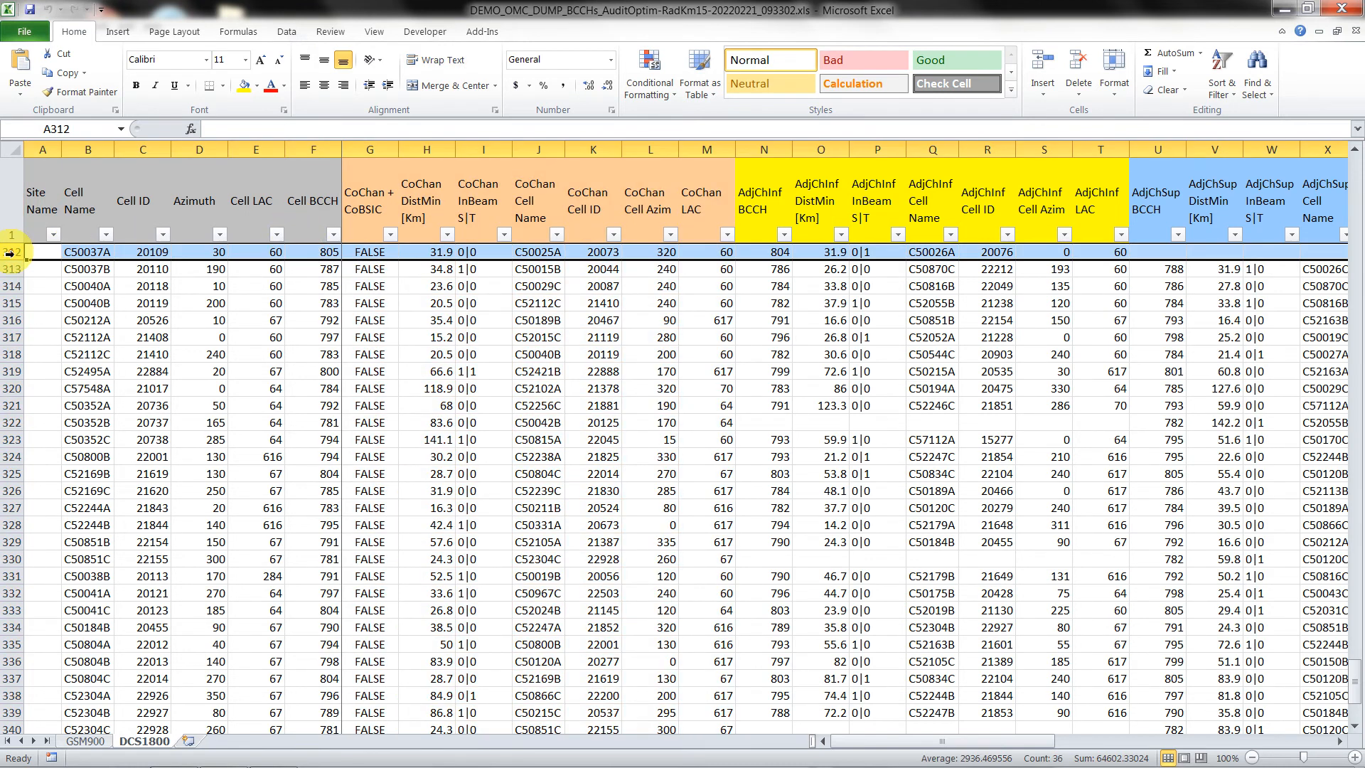
pyautogui.click(244, 85)
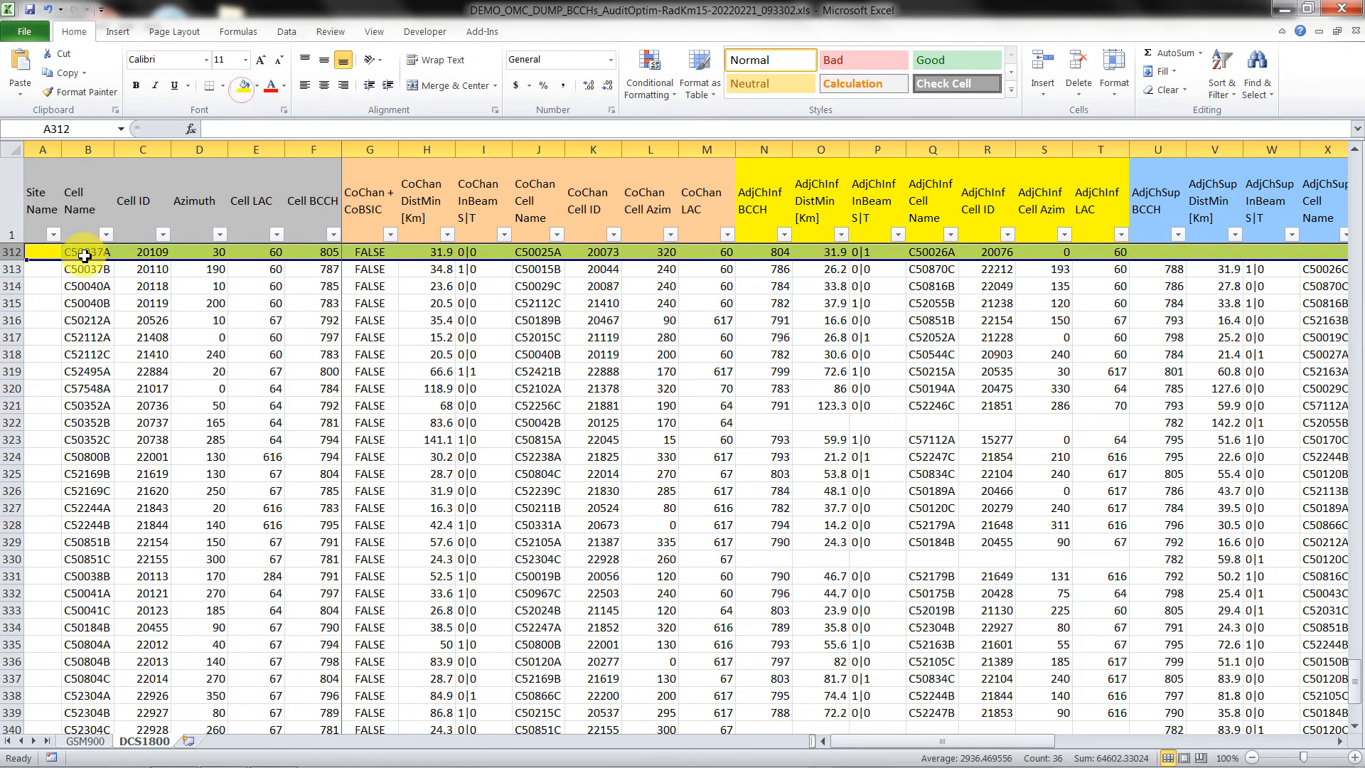
# - Check the source cell name, co-channel cell name, cell BCCH and minimum co-channel distance in row 312
pyautogui.click(84, 253)
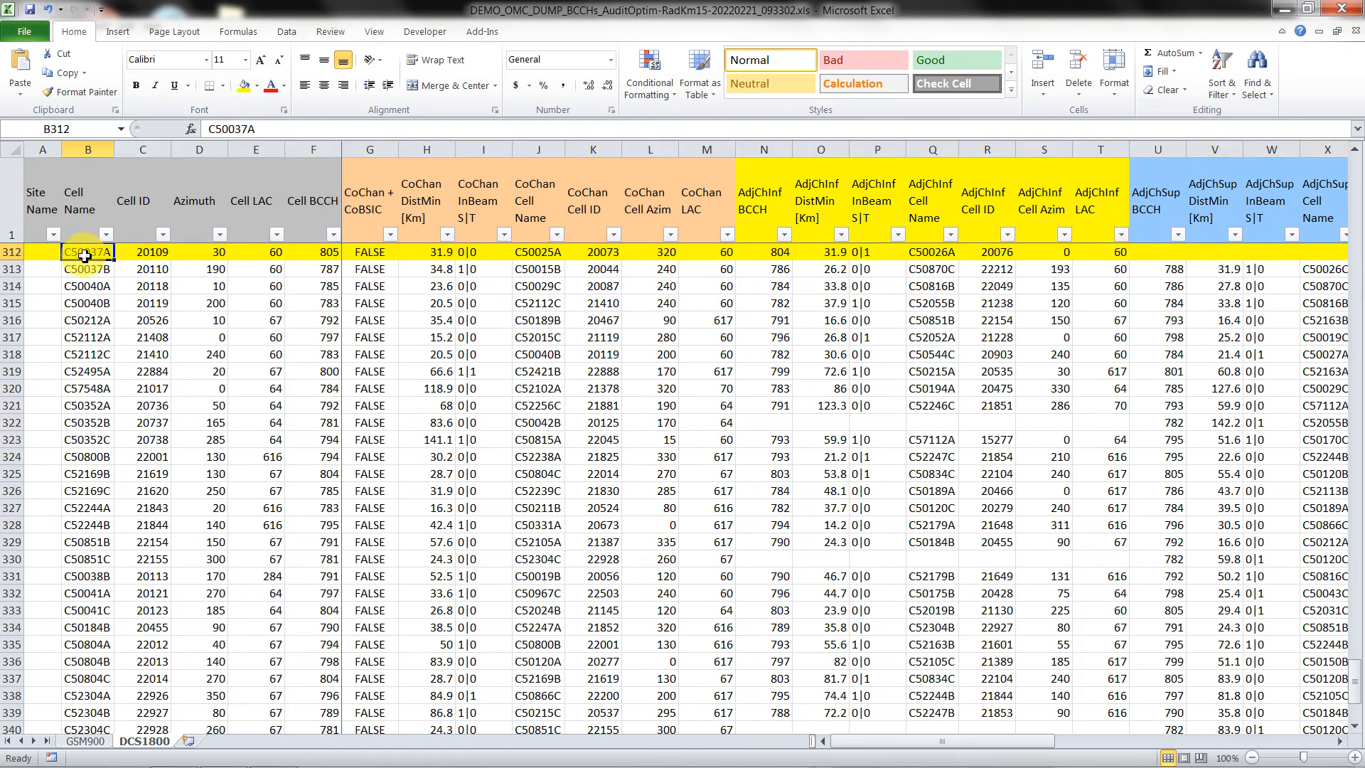
pyautogui.click(540, 252)
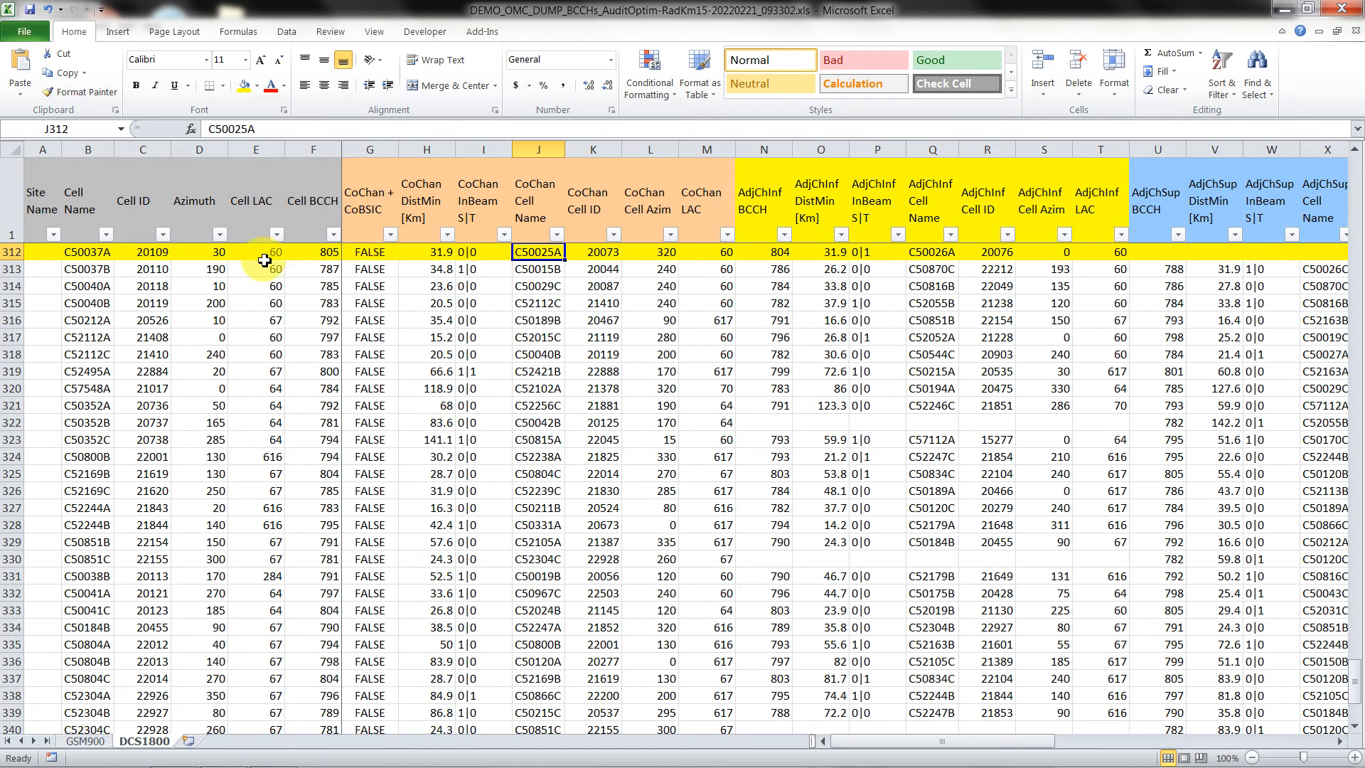
pyautogui.click(317, 253)
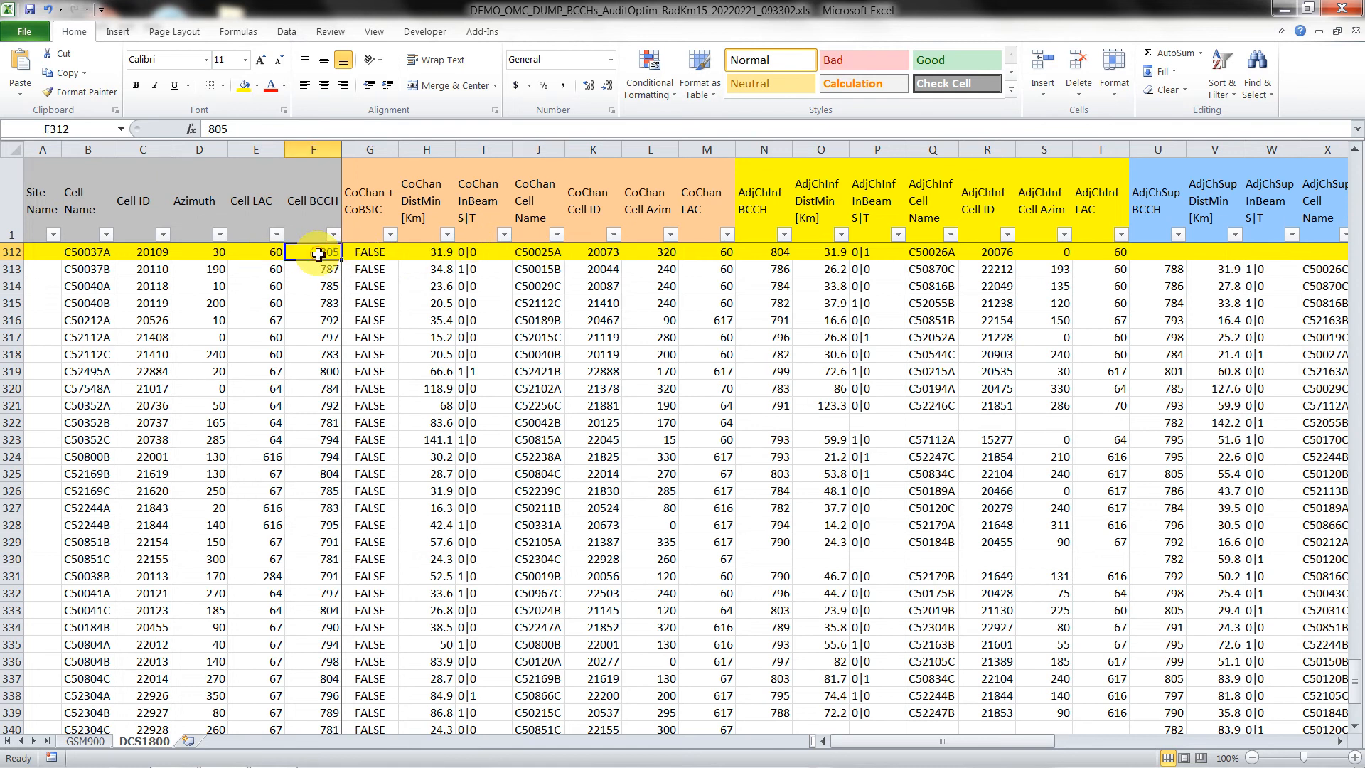
pyautogui.click(425, 254)
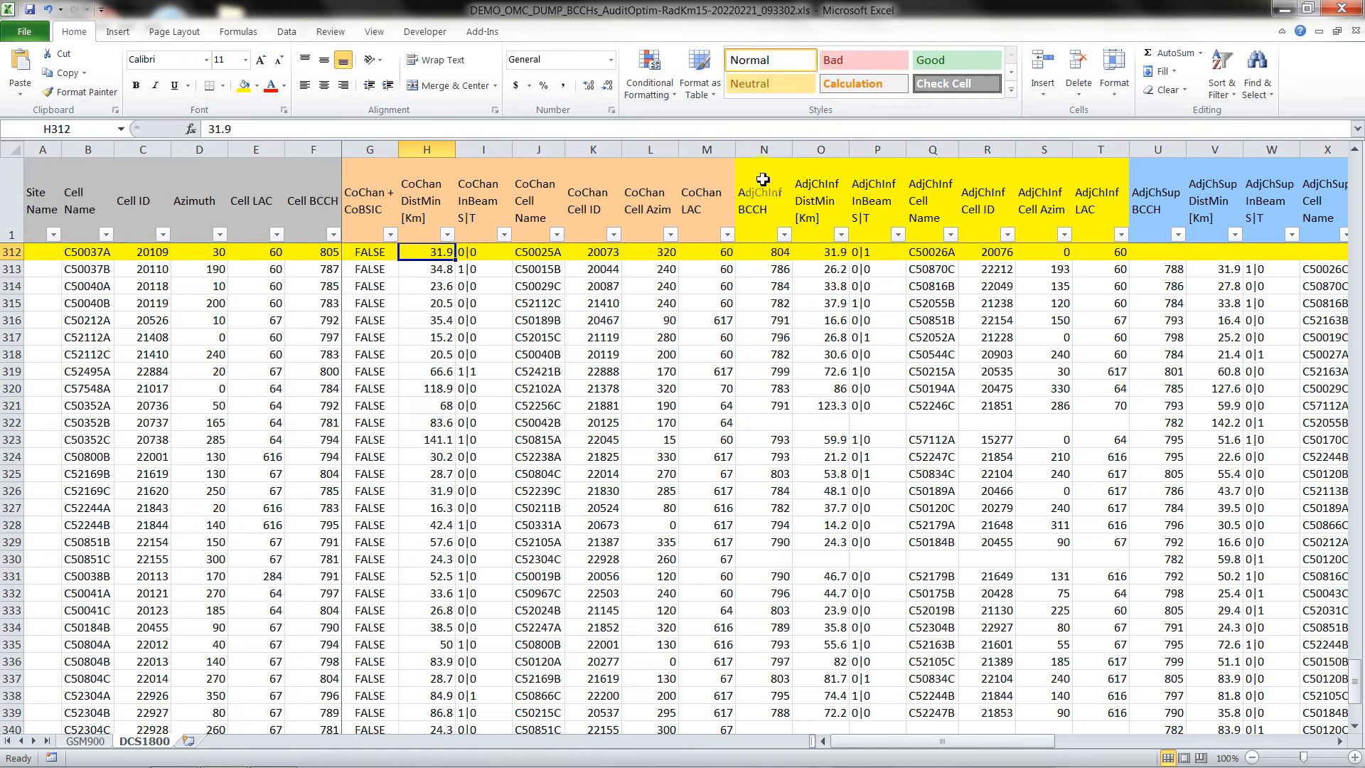
# - Review the AdjChInf columns and compare the cell BCCH in row 312 with its lower adjacent-channel BCCH and cell name
pyautogui.moveTo(757, 154); pyautogui.dragTo(1115, 173)
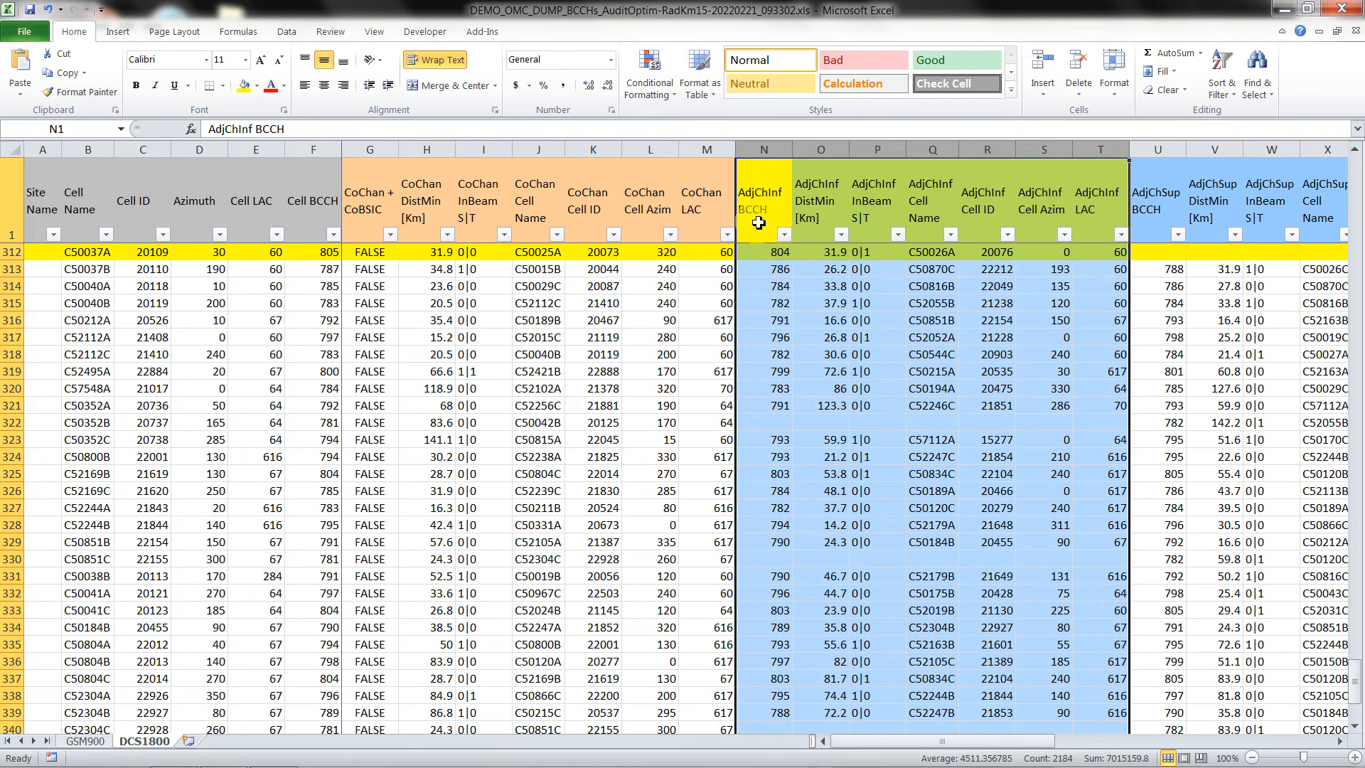
pyautogui.click(320, 255)
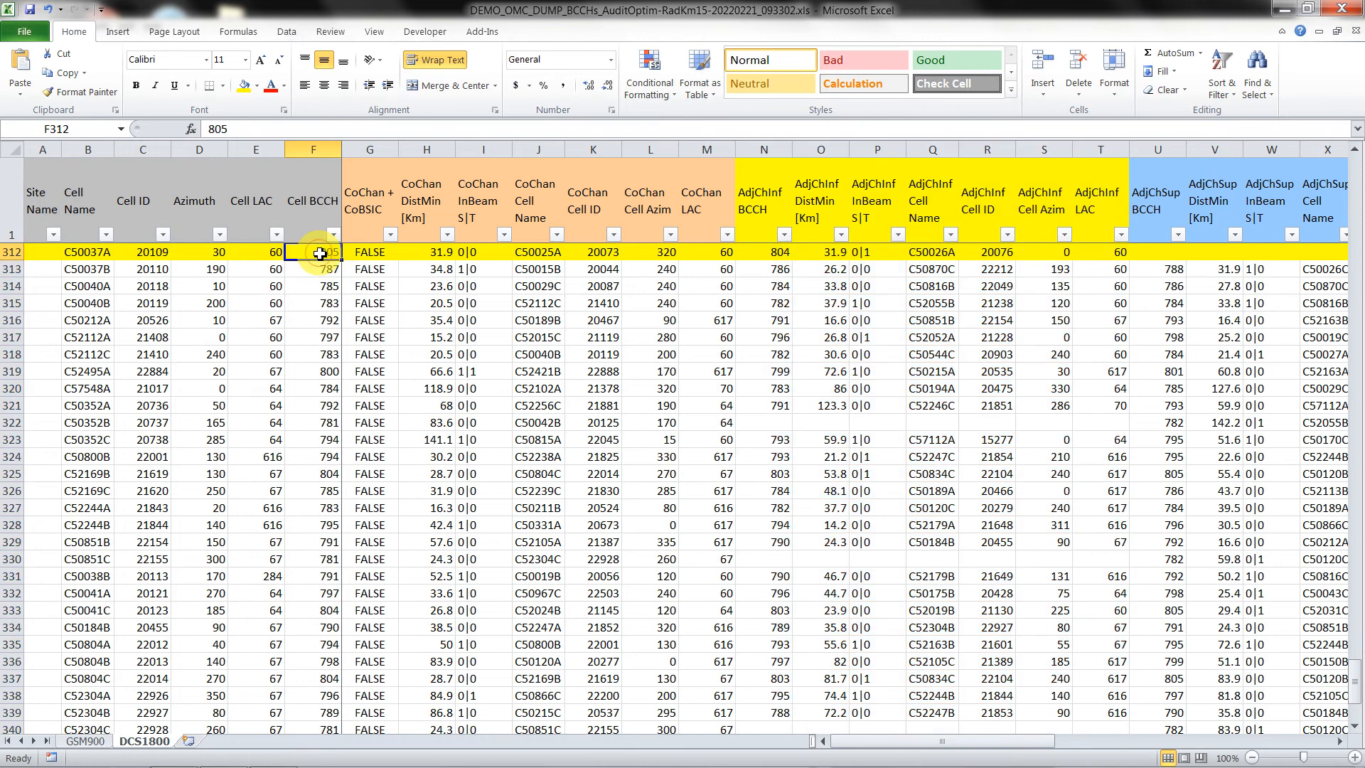
pyautogui.click(768, 253)
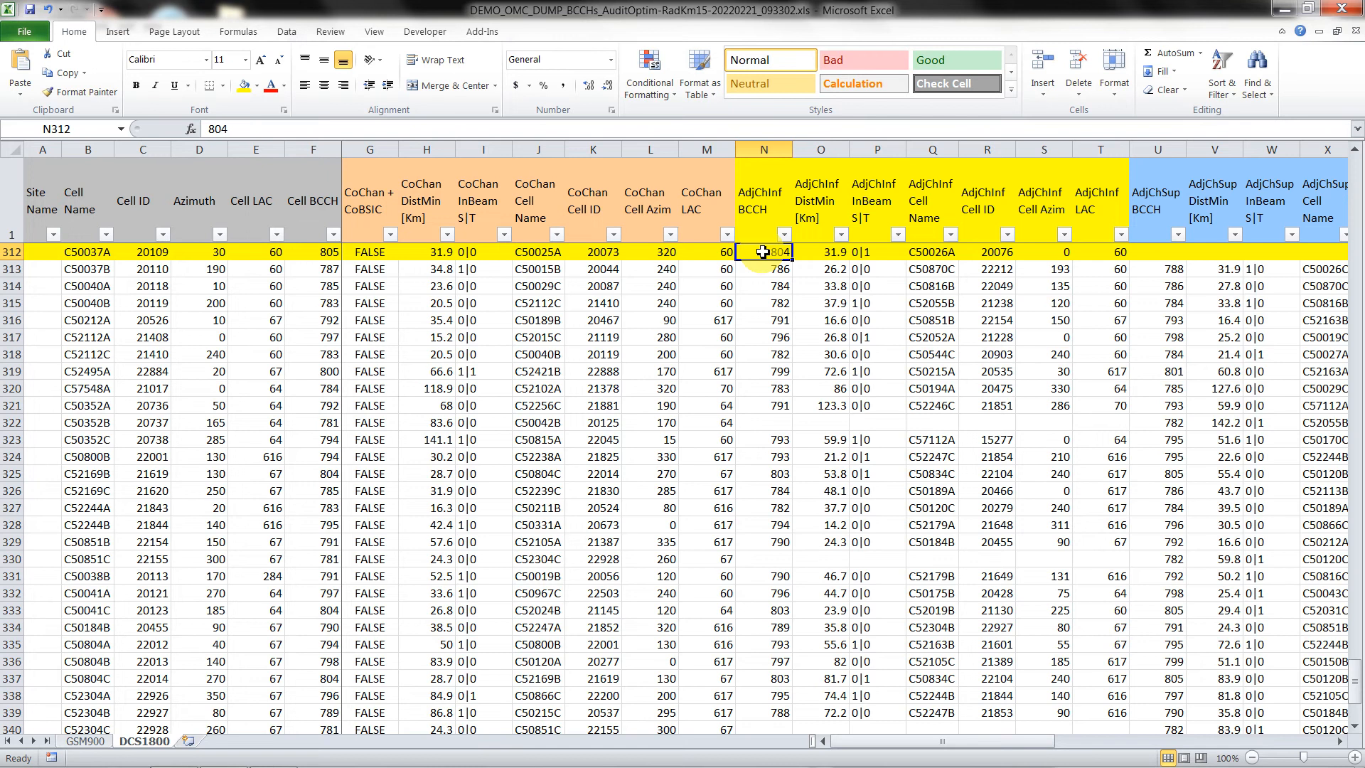
pyautogui.click(934, 254)
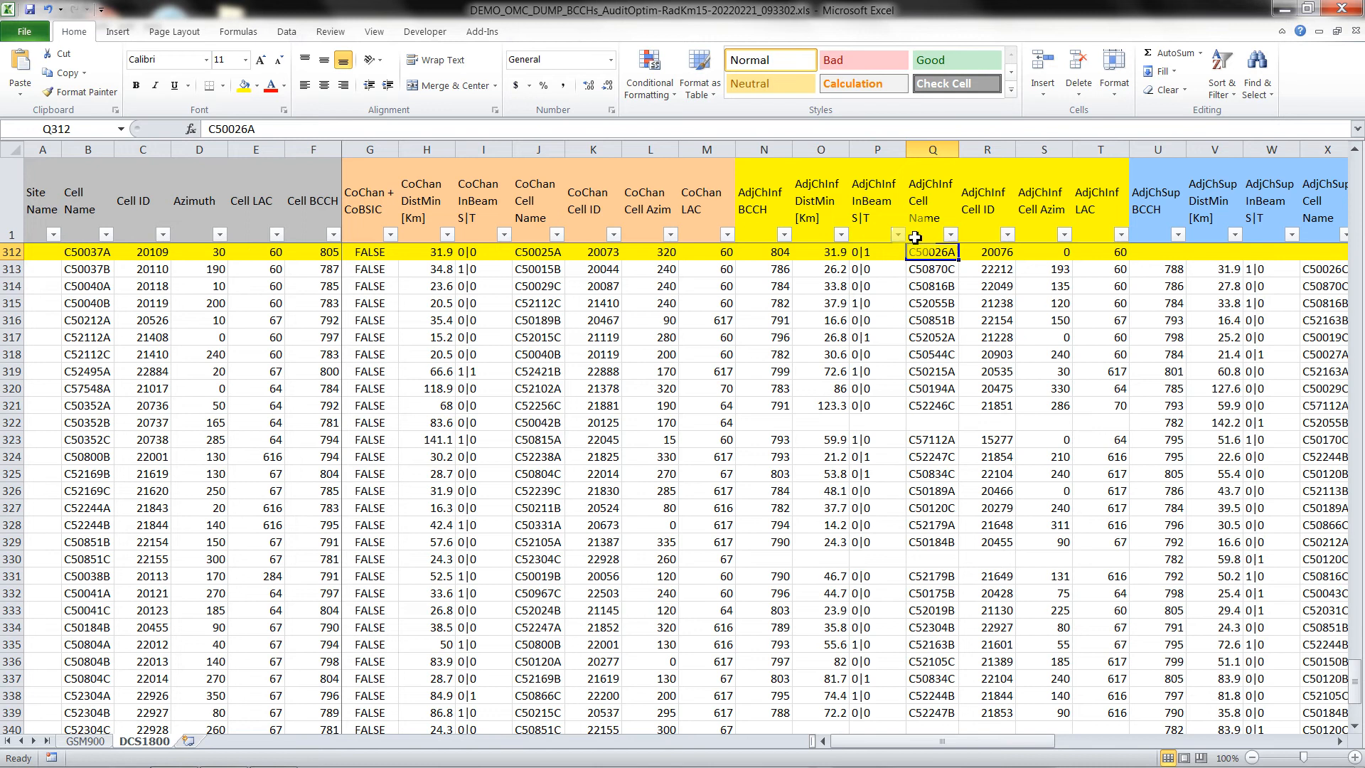
pyautogui.click(780, 254)
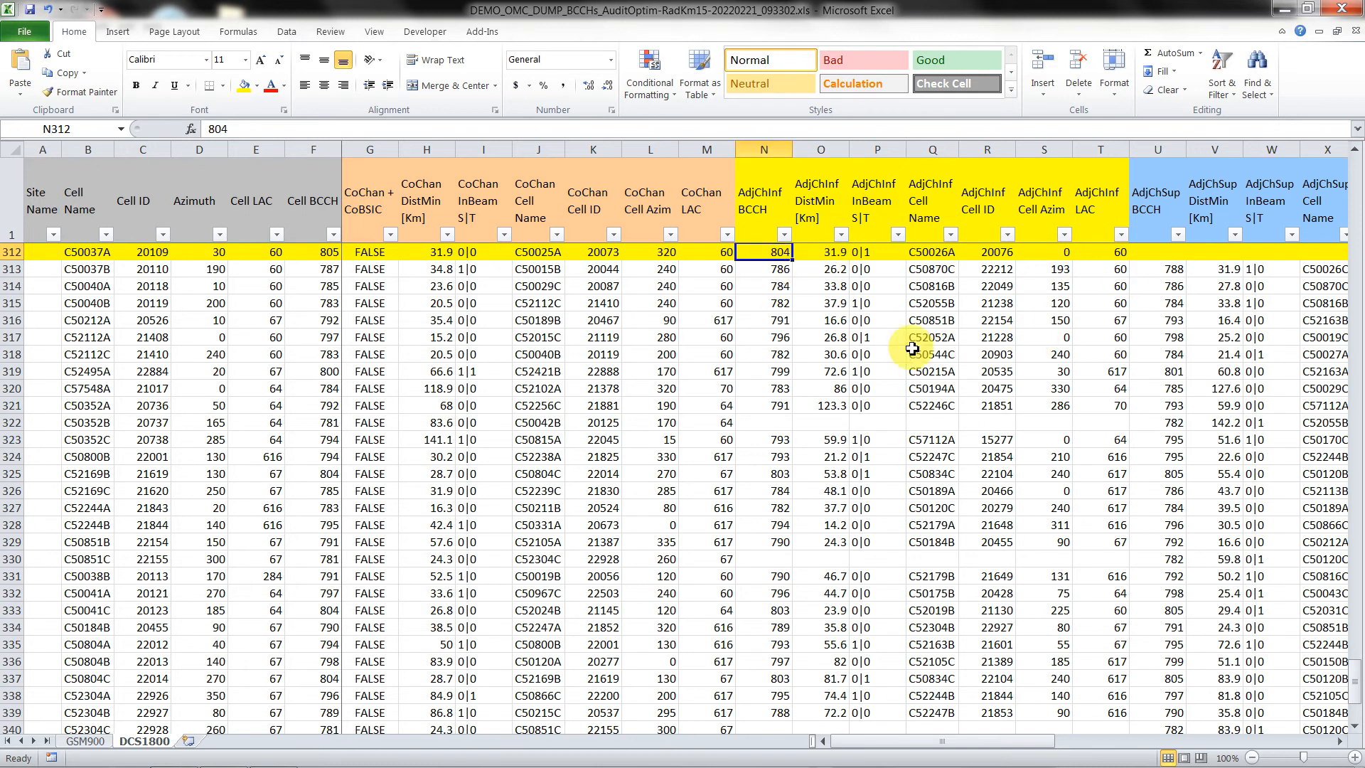
# - Check the AdjChSup BCCH entry in row 312 and review the upper adjacent-channel columns through AdjChSup LAC
pyautogui.click(1152, 252)
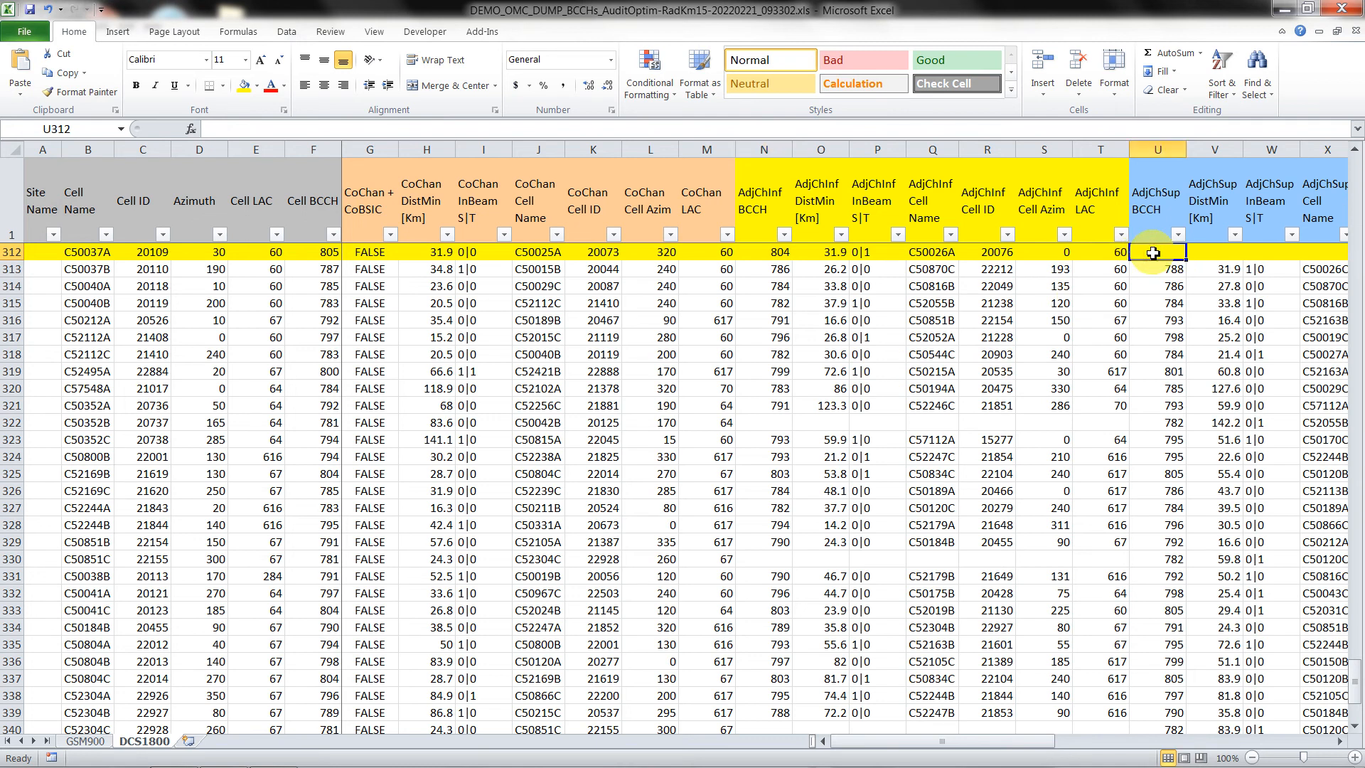
pyautogui.click(1147, 204)
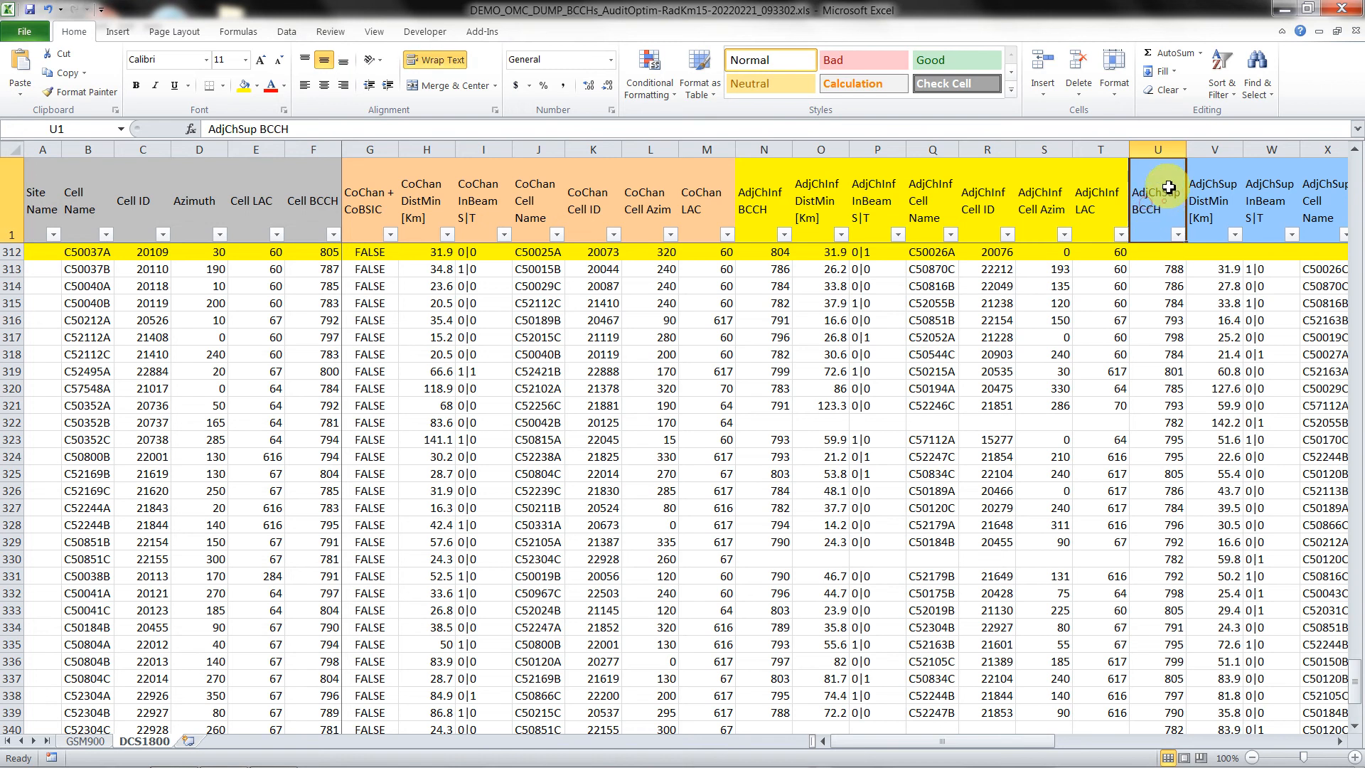
pyautogui.moveTo(1014, 744); pyautogui.dragTo(1094, 743)
pyautogui.moveTo(823, 150); pyautogui.dragTo(1144, 170)
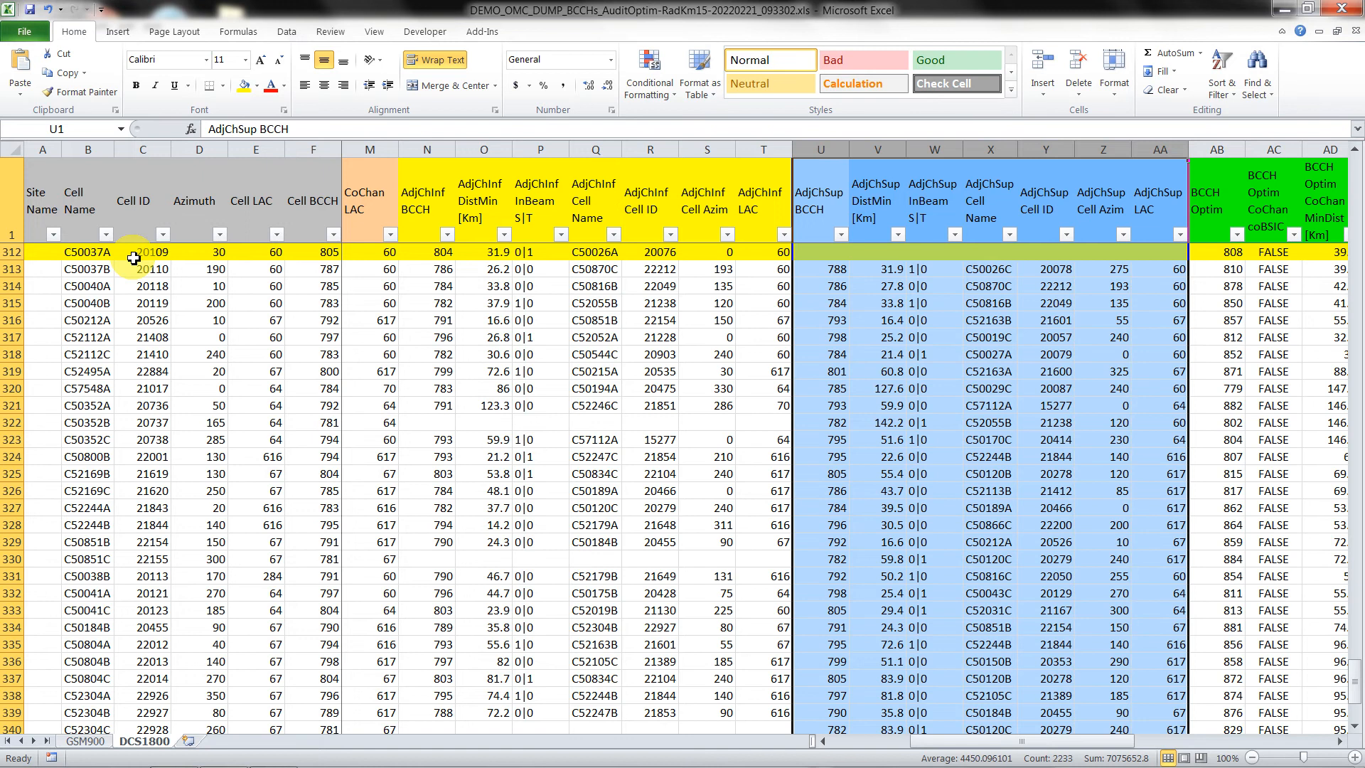
# - Review the optimised BCCH results from BCCH OptimF to Different BCCH and the cell and site position columns beyond them
pyautogui.moveTo(966, 743); pyautogui.dragTo(1112, 743)
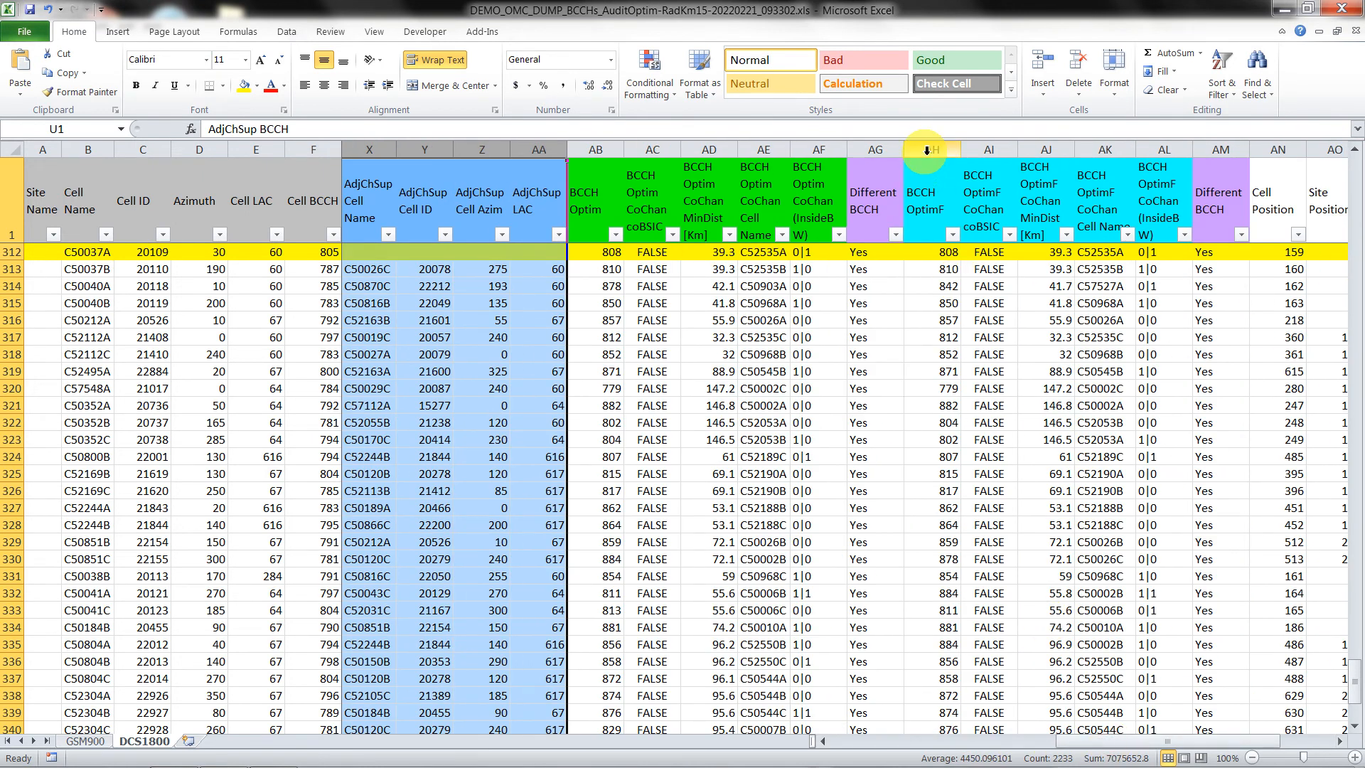
pyautogui.moveTo(925, 155); pyautogui.dragTo(1217, 173)
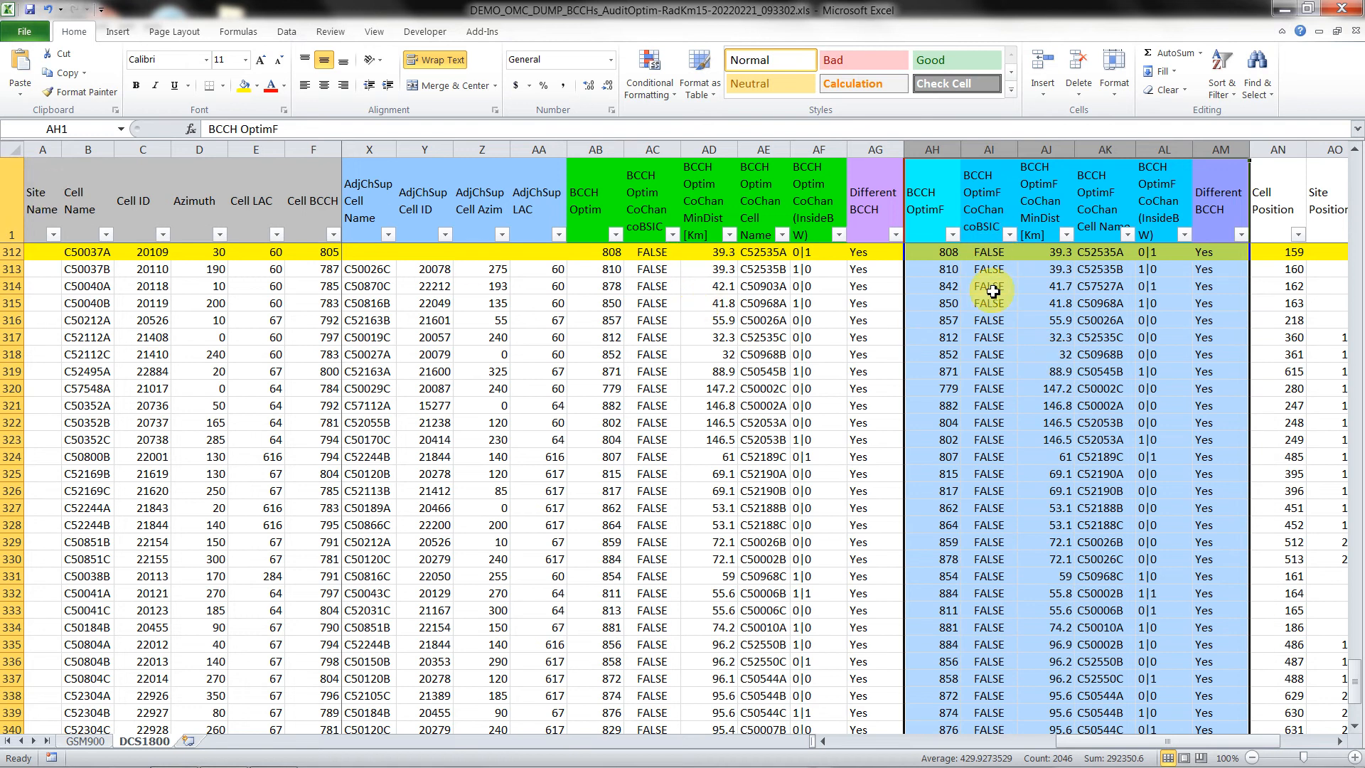
pyautogui.moveTo(1122, 742)
pyautogui.mouseDown()
pyautogui.moveTo(1187, 747)
pyautogui.moveTo(1146, 746)
pyautogui.mouseUp()
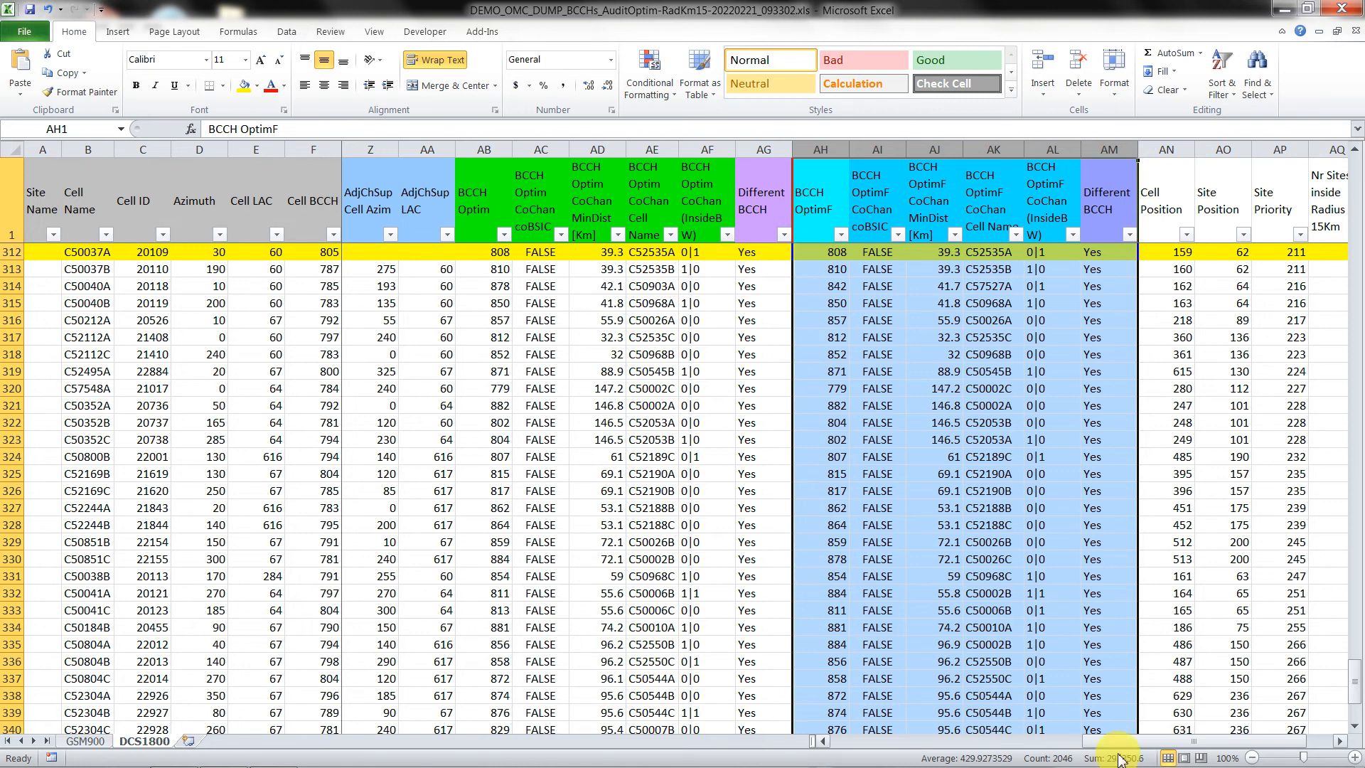
# - Examine the smallest distances in the CoChan DistMin [Km] filter list, leaving the filter unapplied
pyautogui.moveTo(1137, 743); pyautogui.dragTo(885, 743)
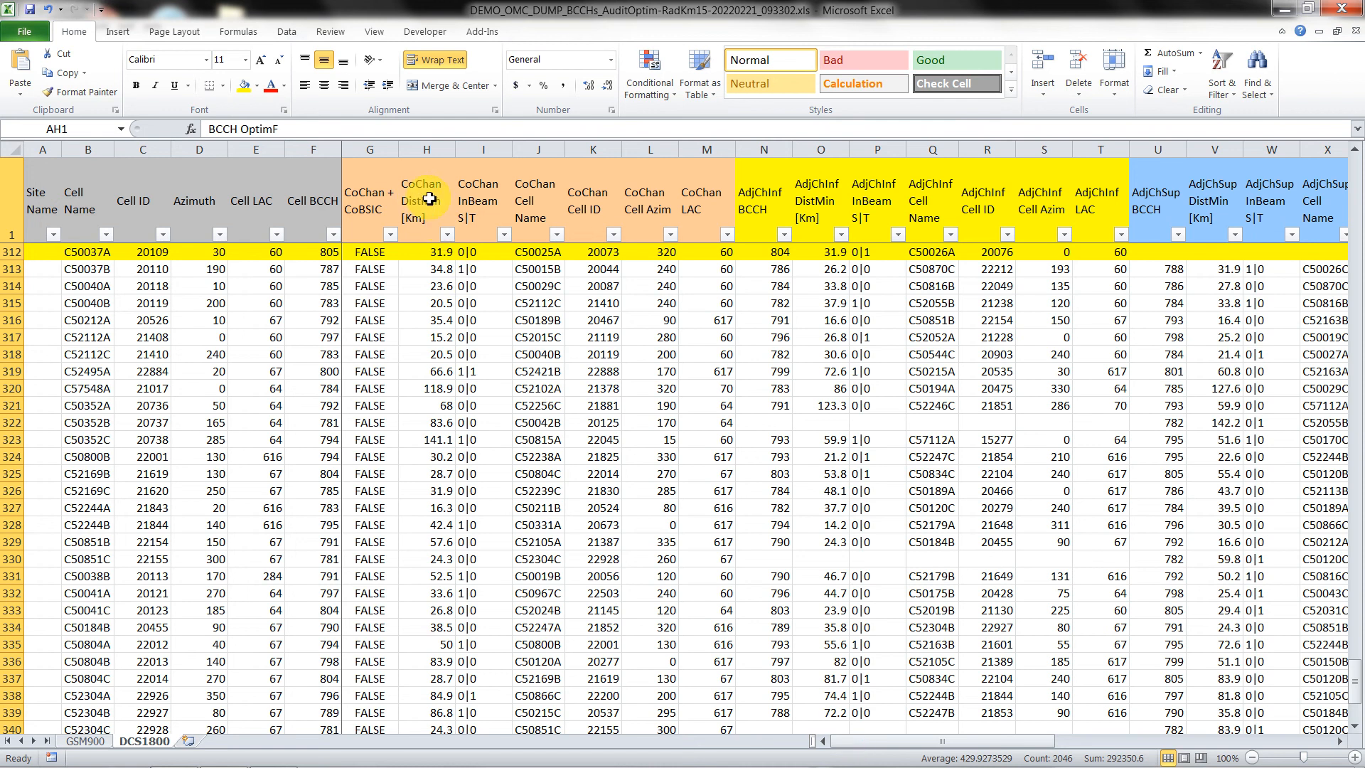
pyautogui.click(447, 236)
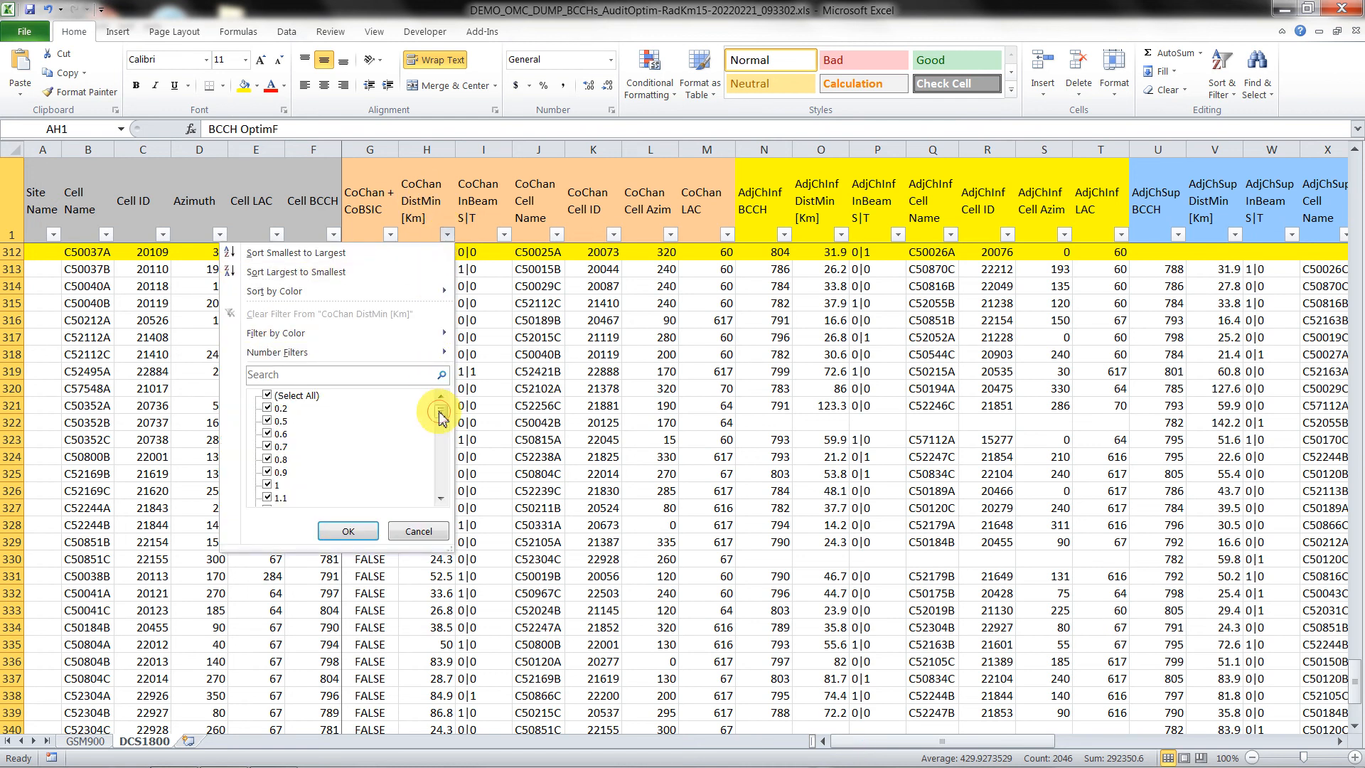
pyautogui.scroll(-1, 441, 418)
pyautogui.moveTo(442, 418); pyautogui.dragTo(446, 409)
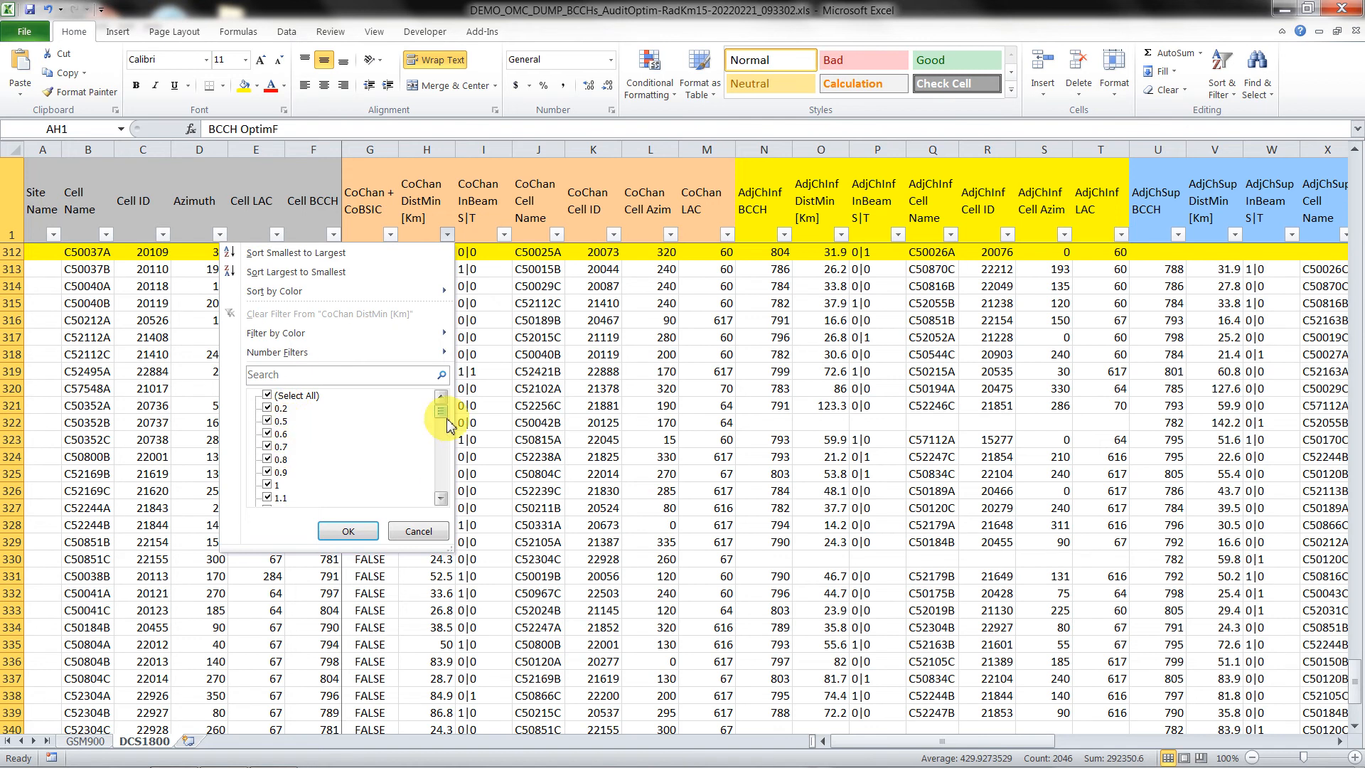
pyautogui.moveTo(444, 420)
pyautogui.mouseDown()
pyautogui.moveTo(449, 501)
pyautogui.moveTo(451, 419)
pyautogui.mouseUp()
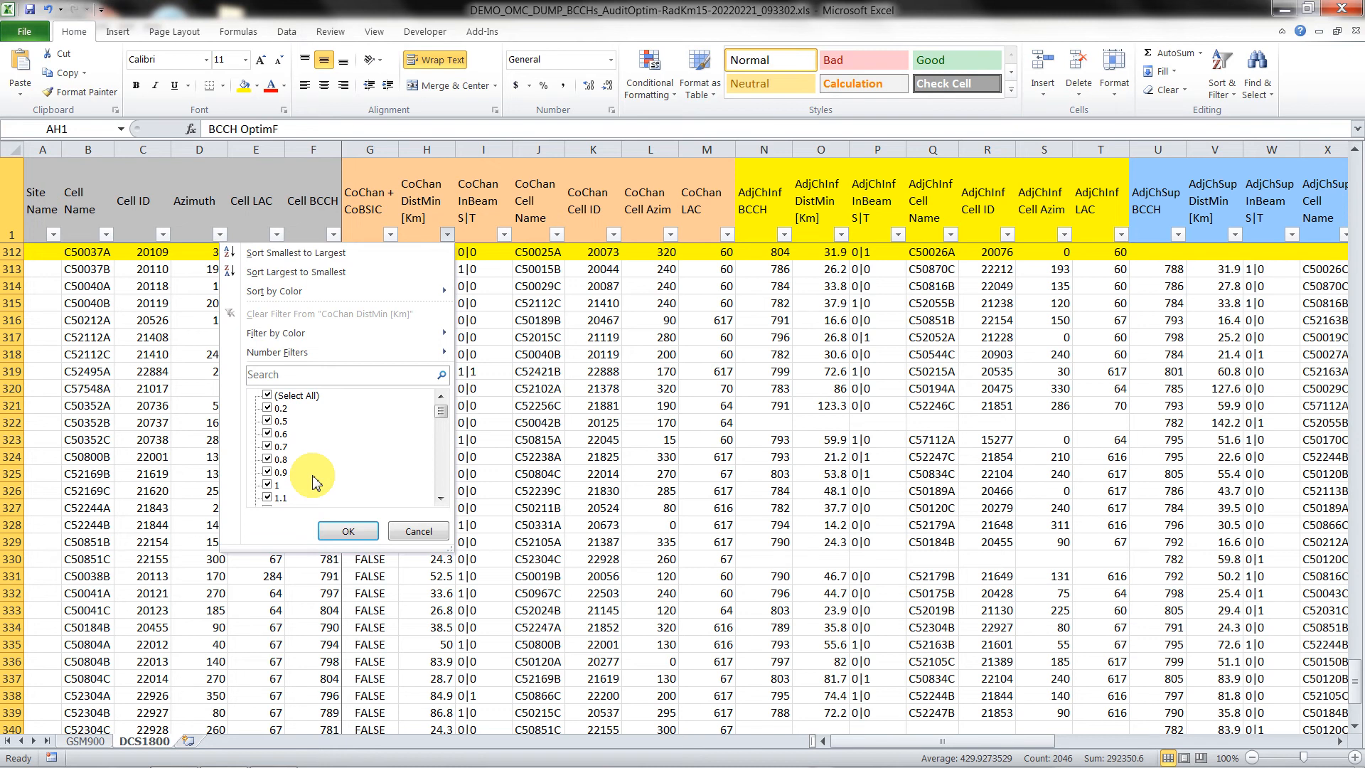
pyautogui.click(418, 531)
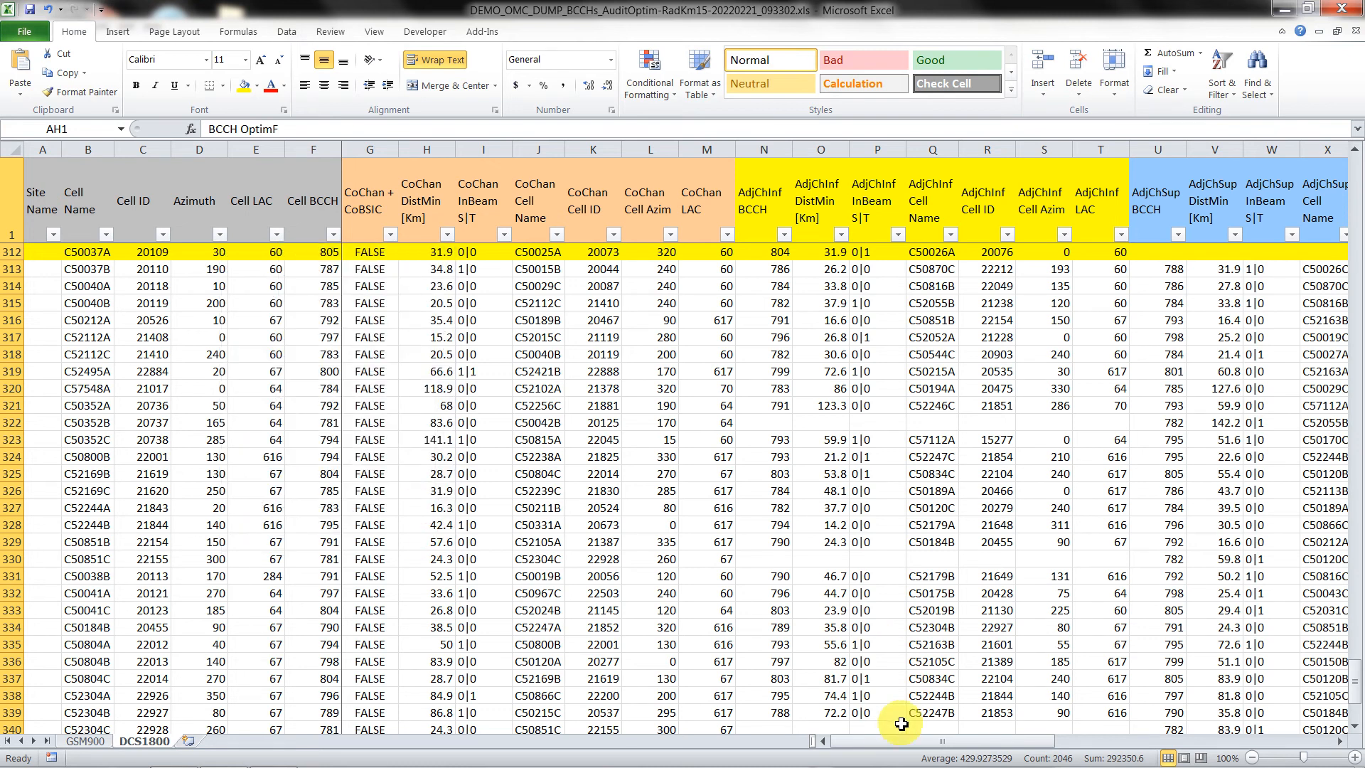
# - Examine the smallest distances in the BCCH OptimF CoChan MinDist [Km] filter list, leaving the filter unapplied, and return to the CoChan columns
pyautogui.moveTo(892, 745); pyautogui.dragTo(1109, 756)
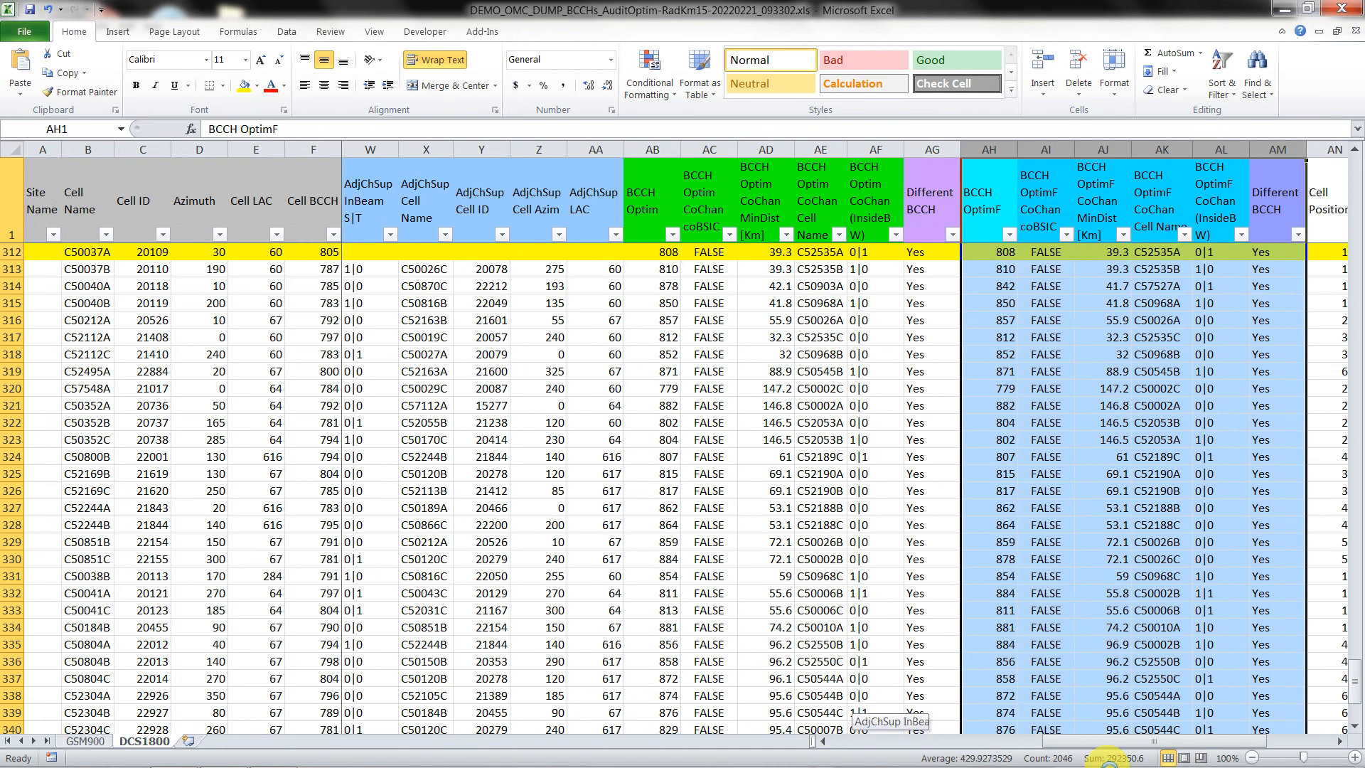
pyautogui.click(1108, 186)
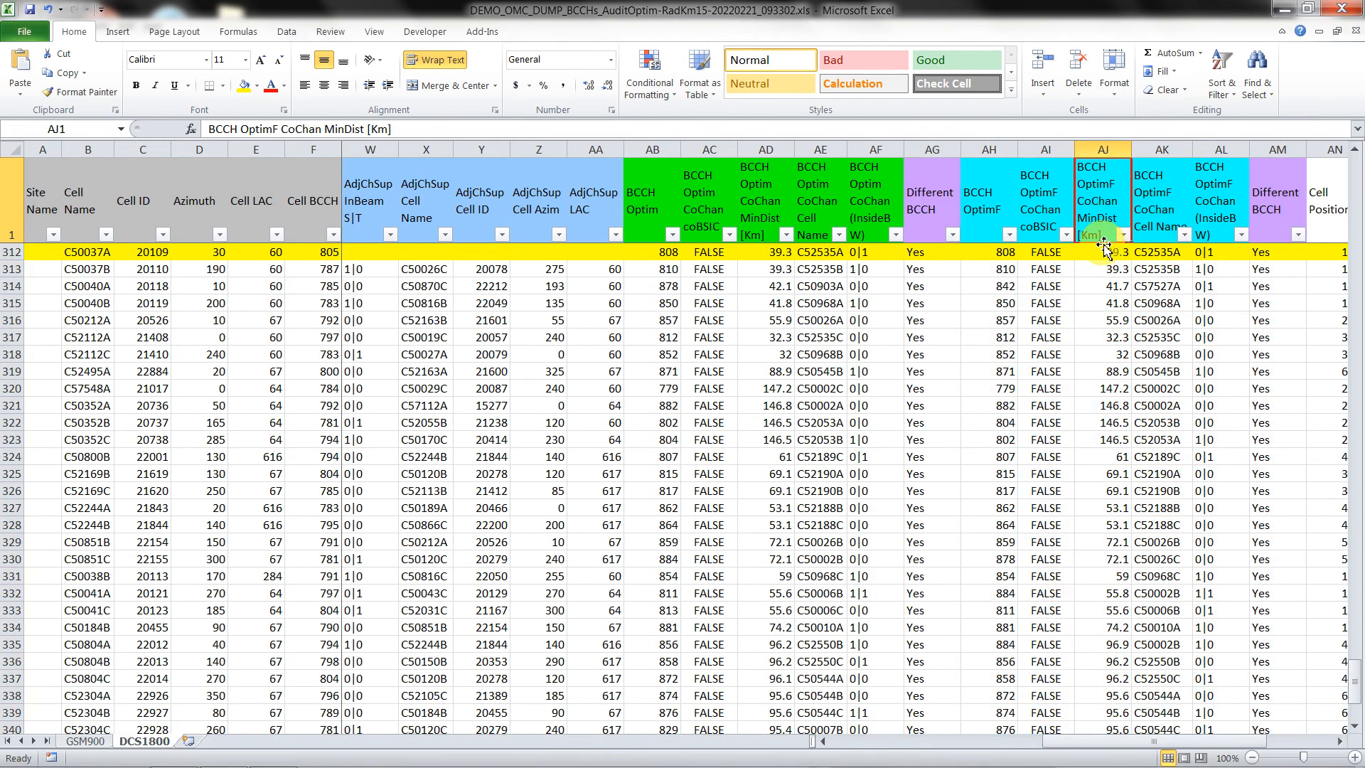
pyautogui.click(1122, 235)
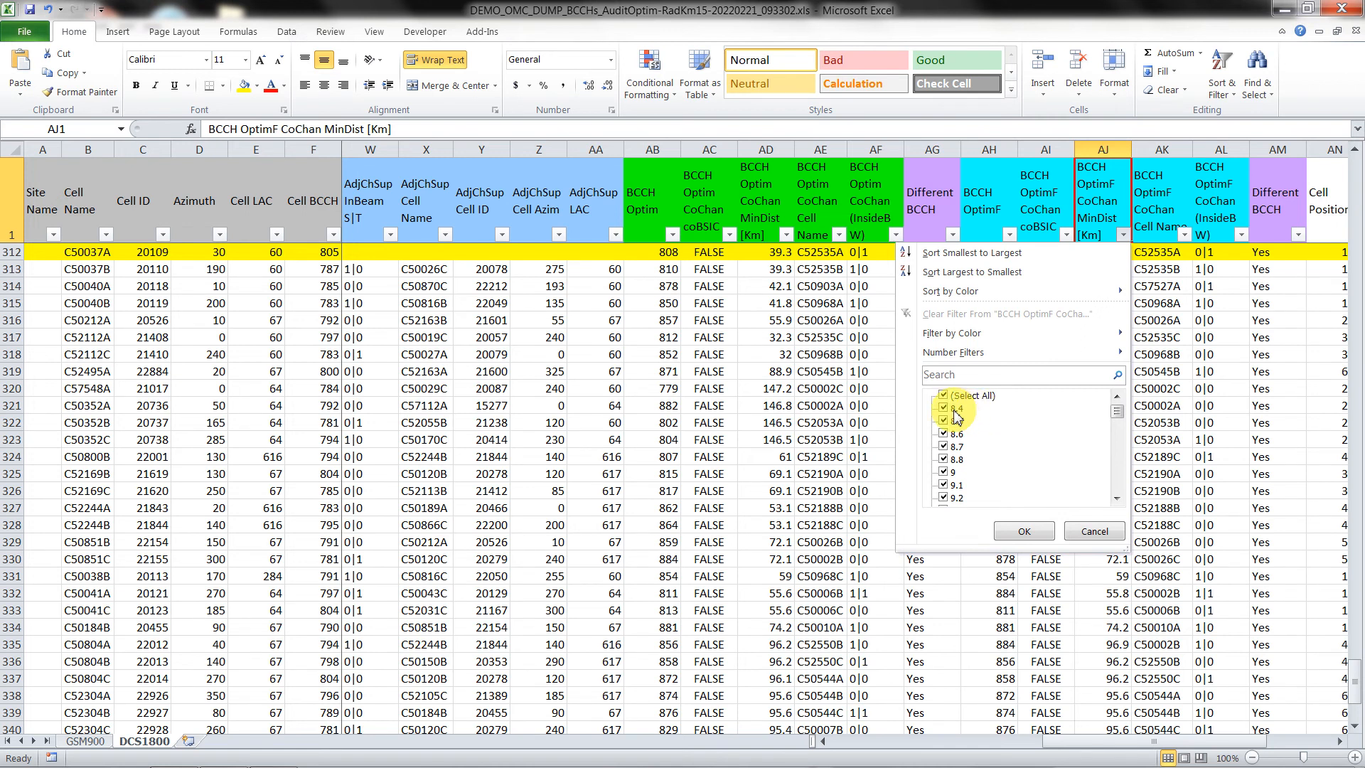
pyautogui.click(1108, 542)
pyautogui.moveTo(1117, 740); pyautogui.dragTo(805, 752)
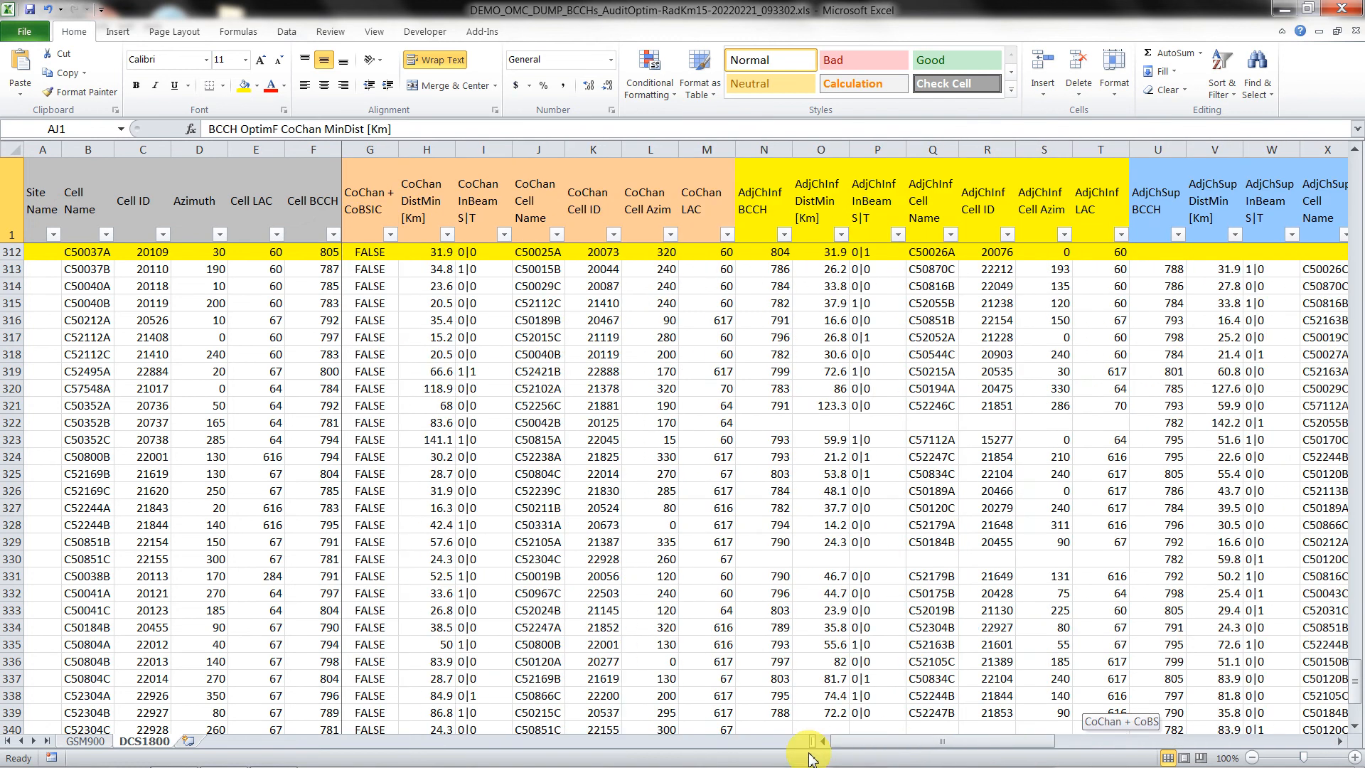
# - Switch to Google Earth, open the details of the C50709C to C50004A conflict line and copy the cell name C50709C
pyautogui.click(1285, 10)
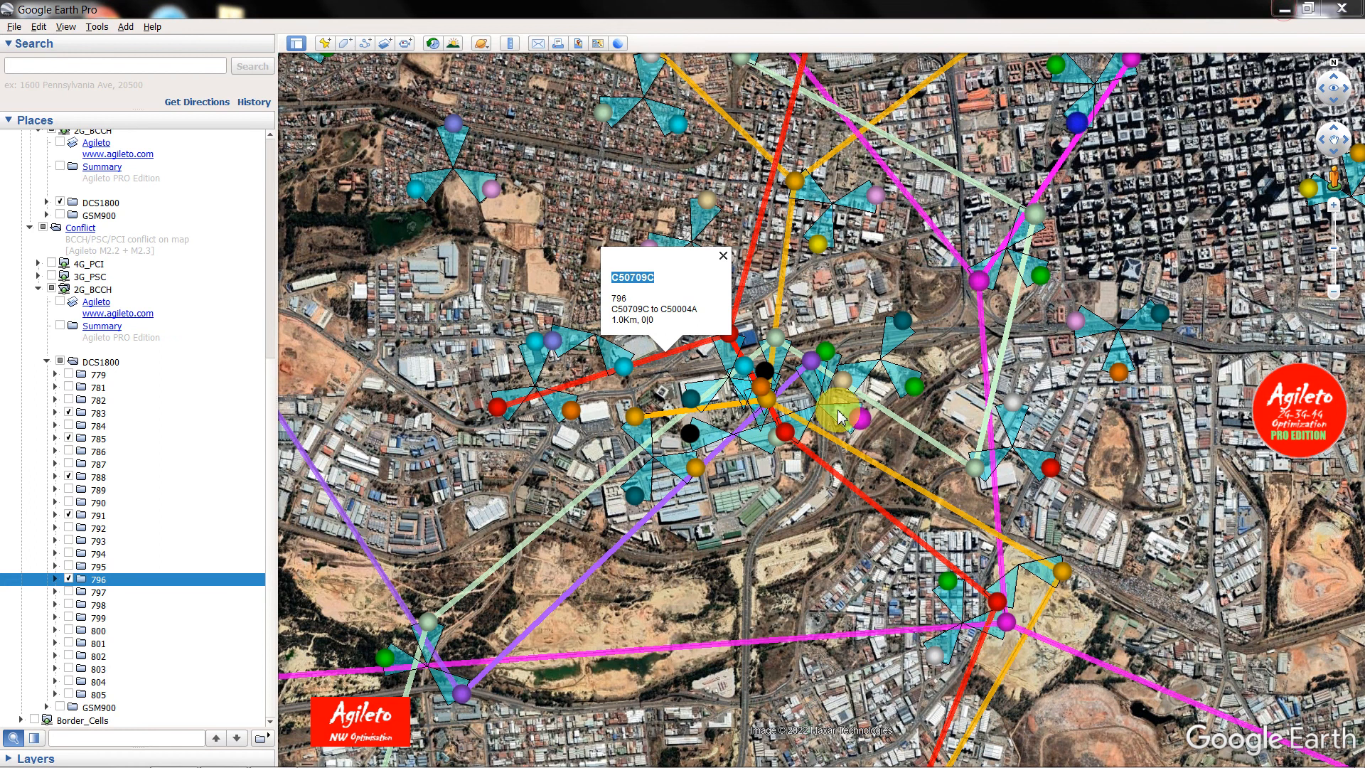
pyautogui.click(666, 359)
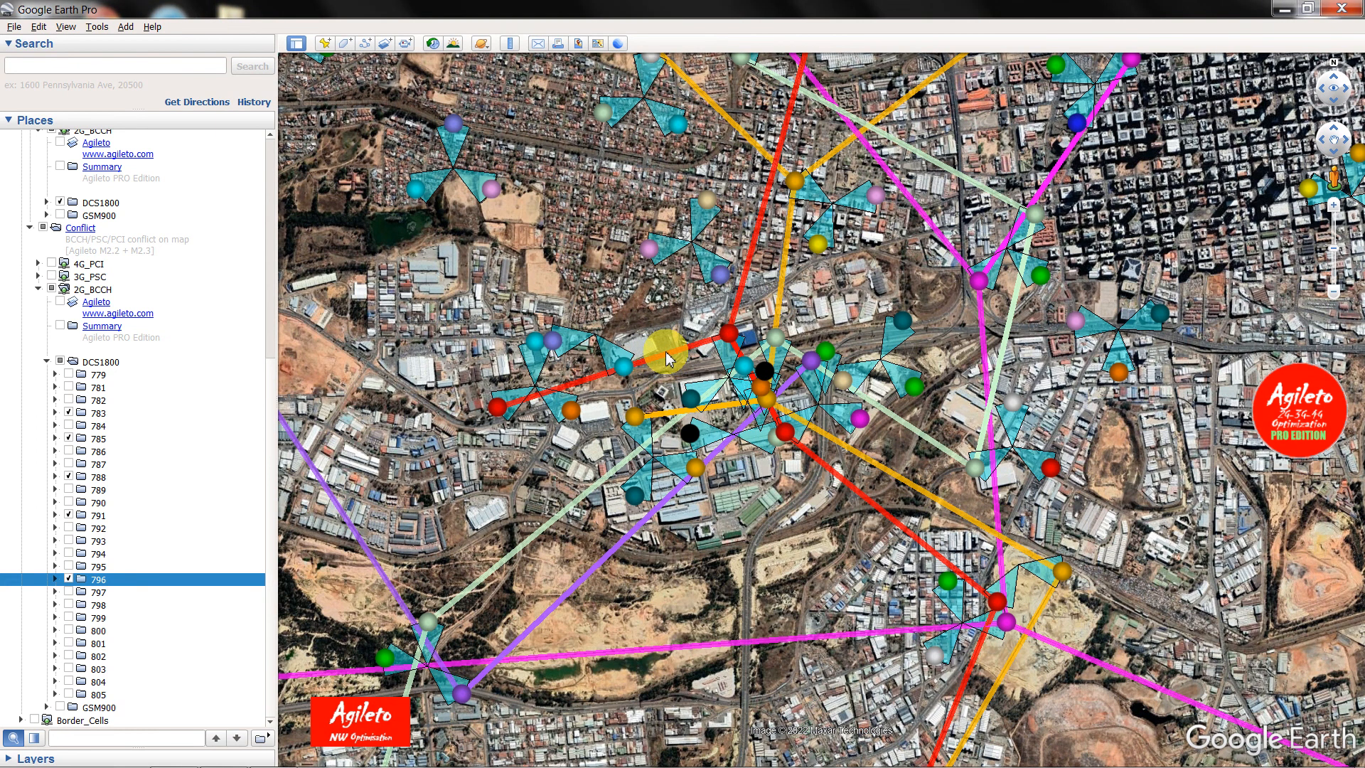
pyautogui.click(667, 353)
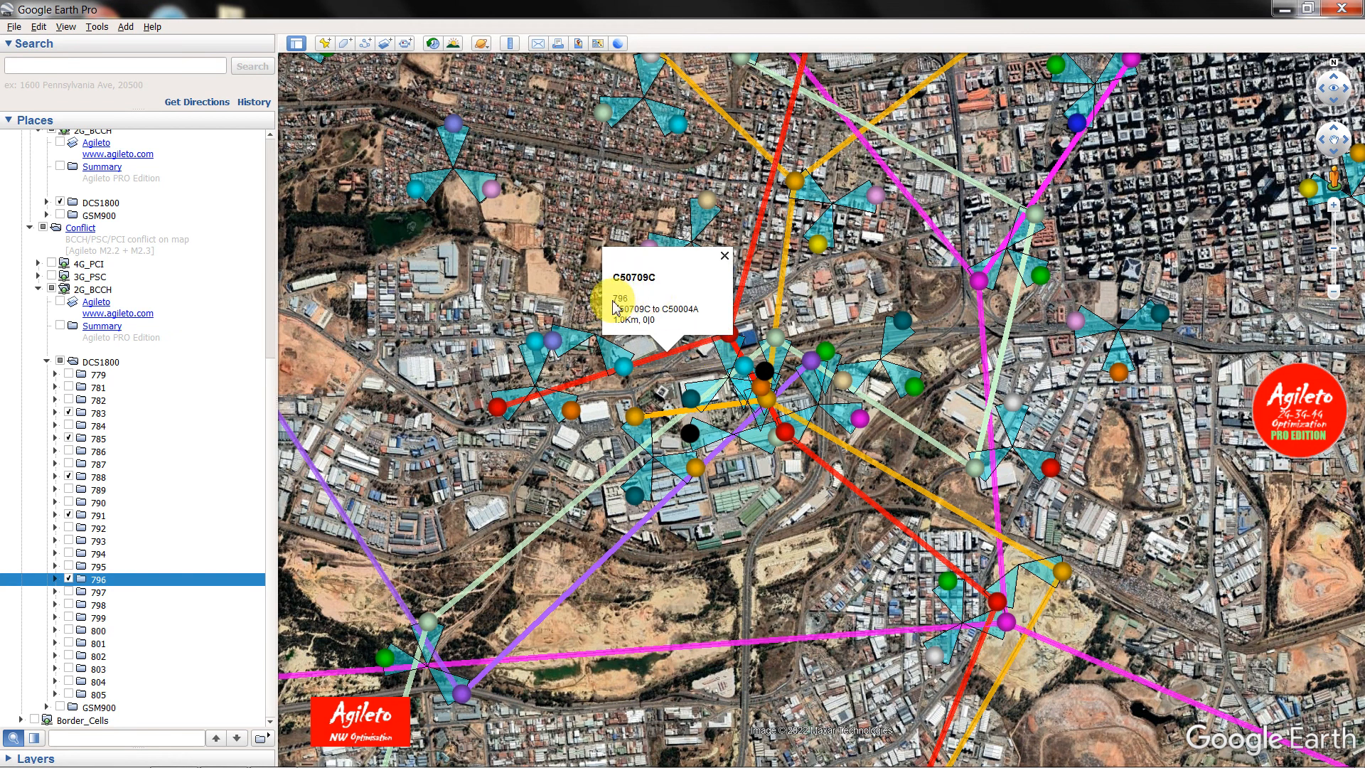
pyautogui.moveTo(612, 299); pyautogui.dragTo(647, 279)
pyautogui.hotkey('ctrl', 'c')
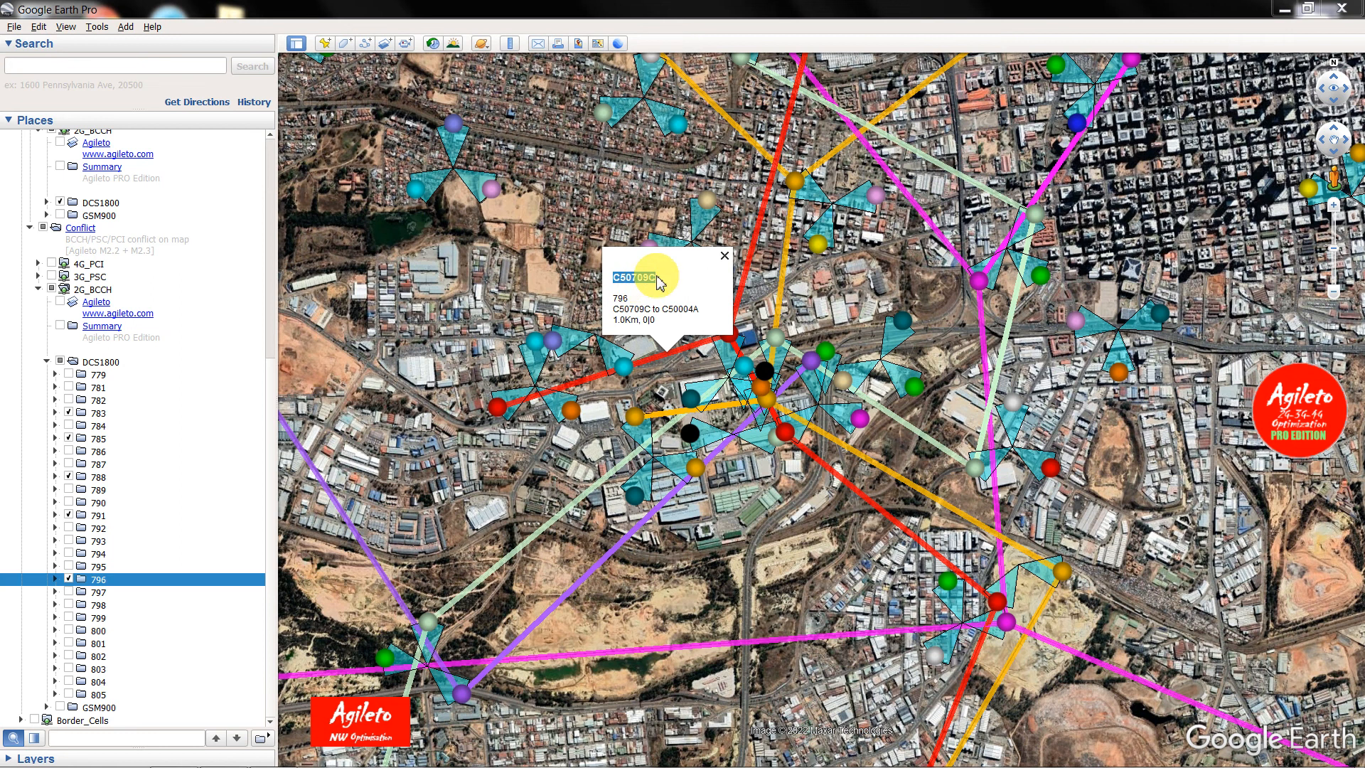
# - Switch to the Excel report and find the copied cell C50709C in the Cell Name column
pyautogui.moveTo(538, 766)
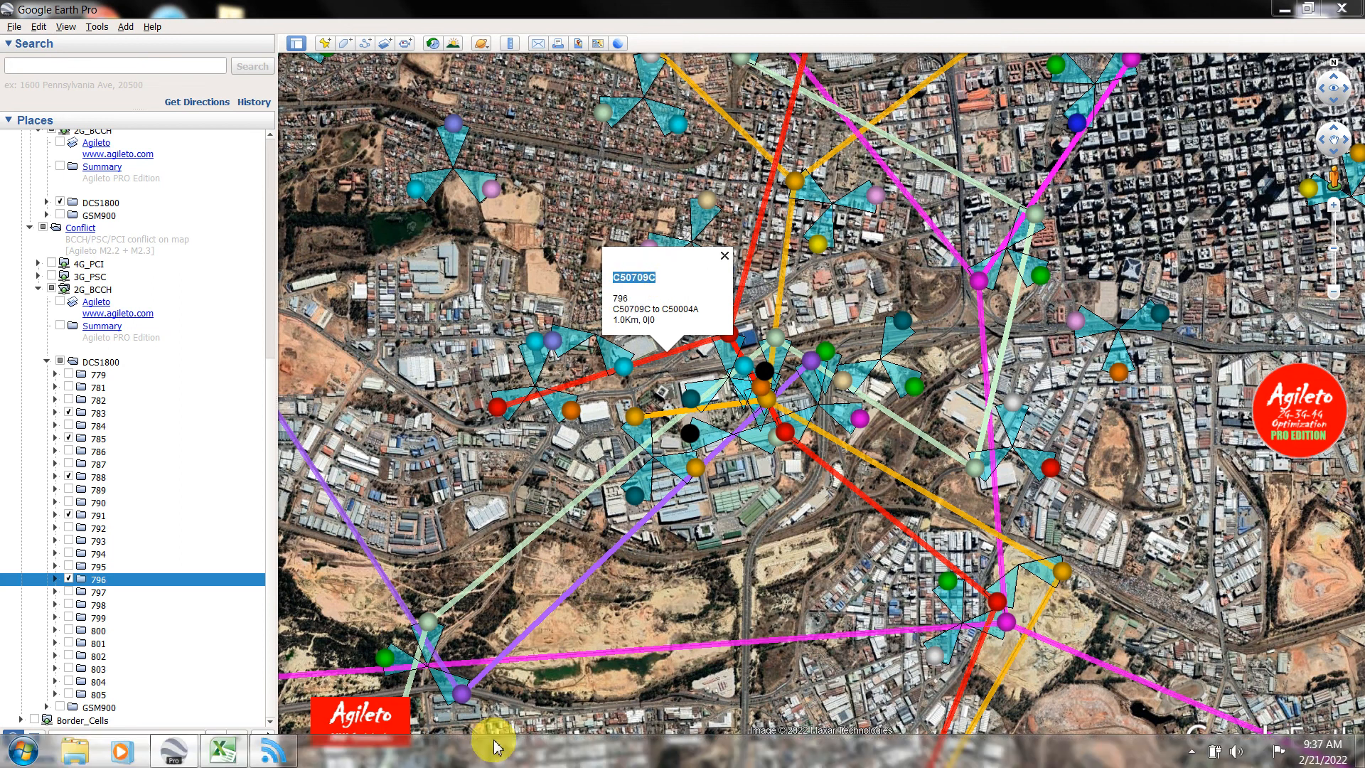
pyautogui.click(233, 759)
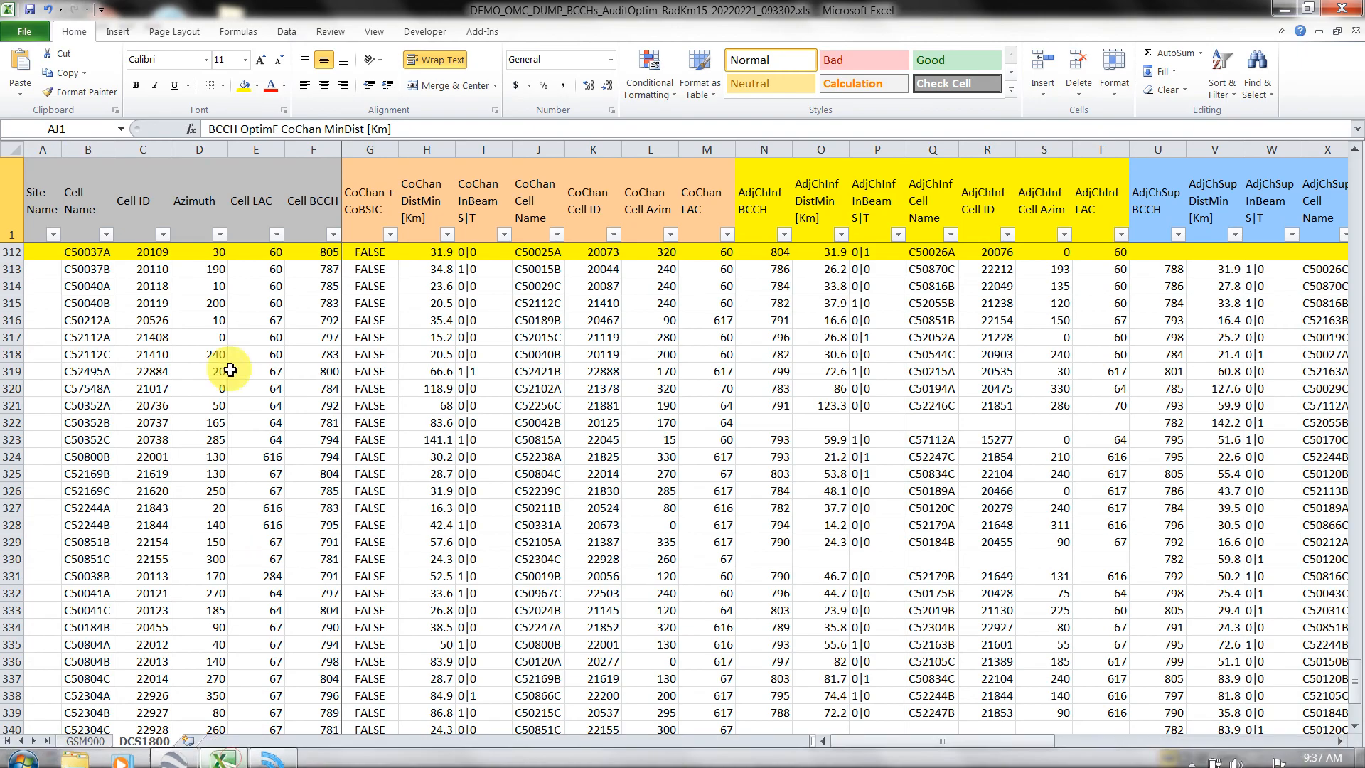
pyautogui.click(88, 150)
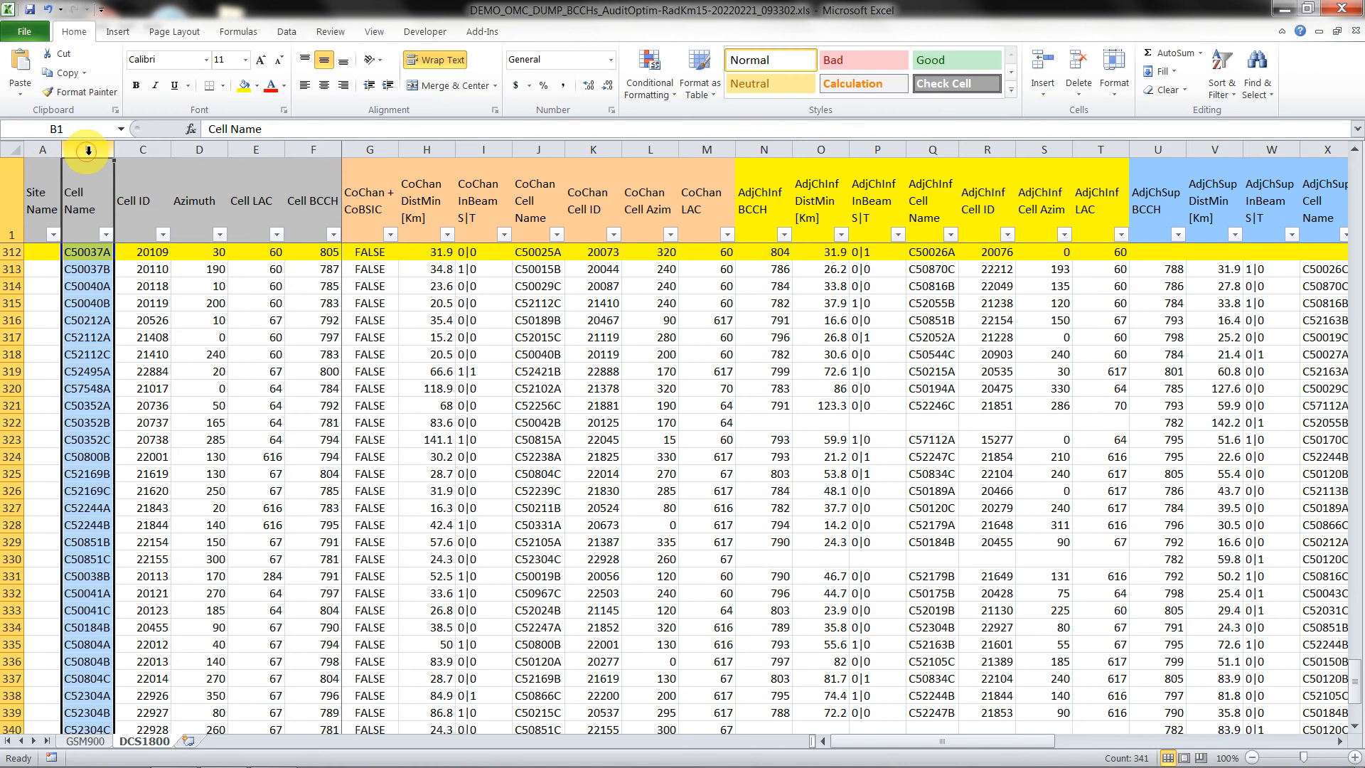
pyautogui.hotkey('ctrl', 'f')
pyautogui.hotkey('ctrl', 'v')
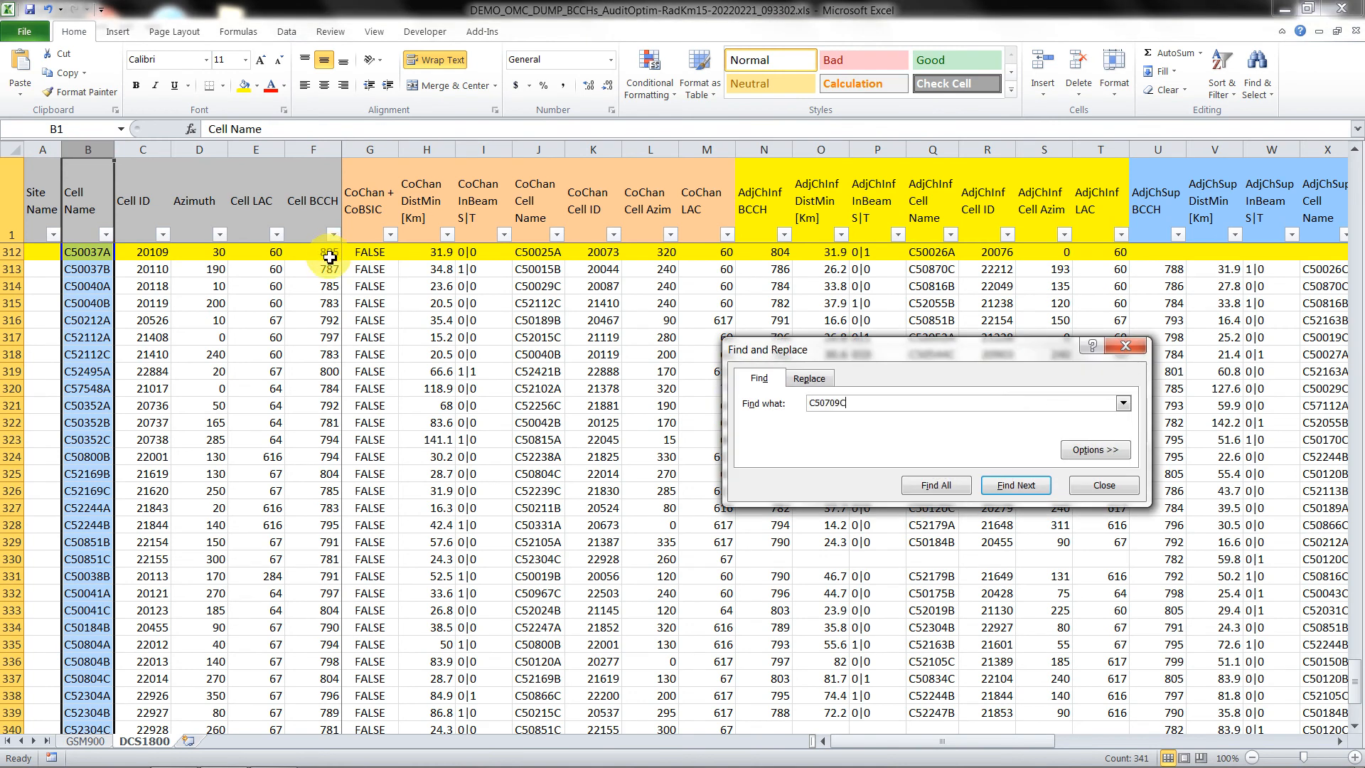
pyautogui.click(1023, 483)
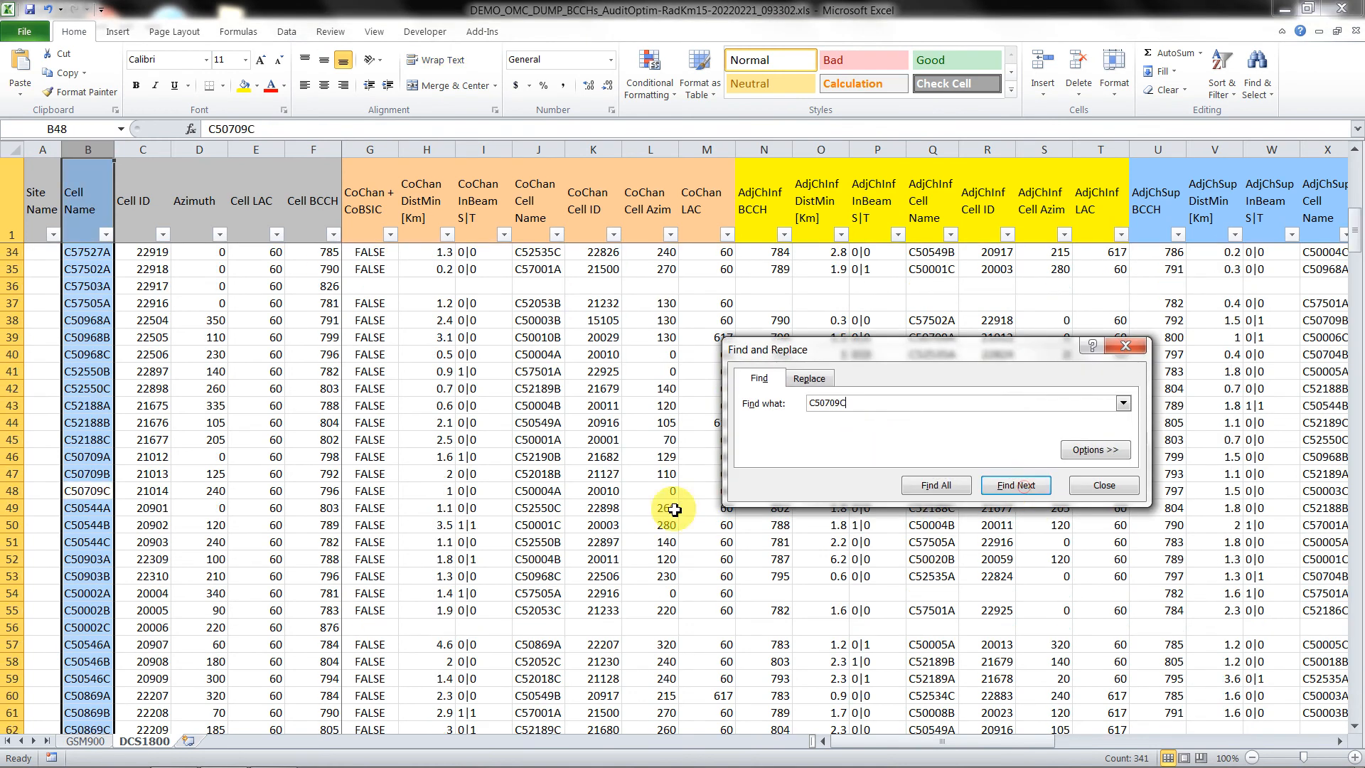
# - Close the search and fill the whole C50709C row with yellow
pyautogui.click(12, 491)
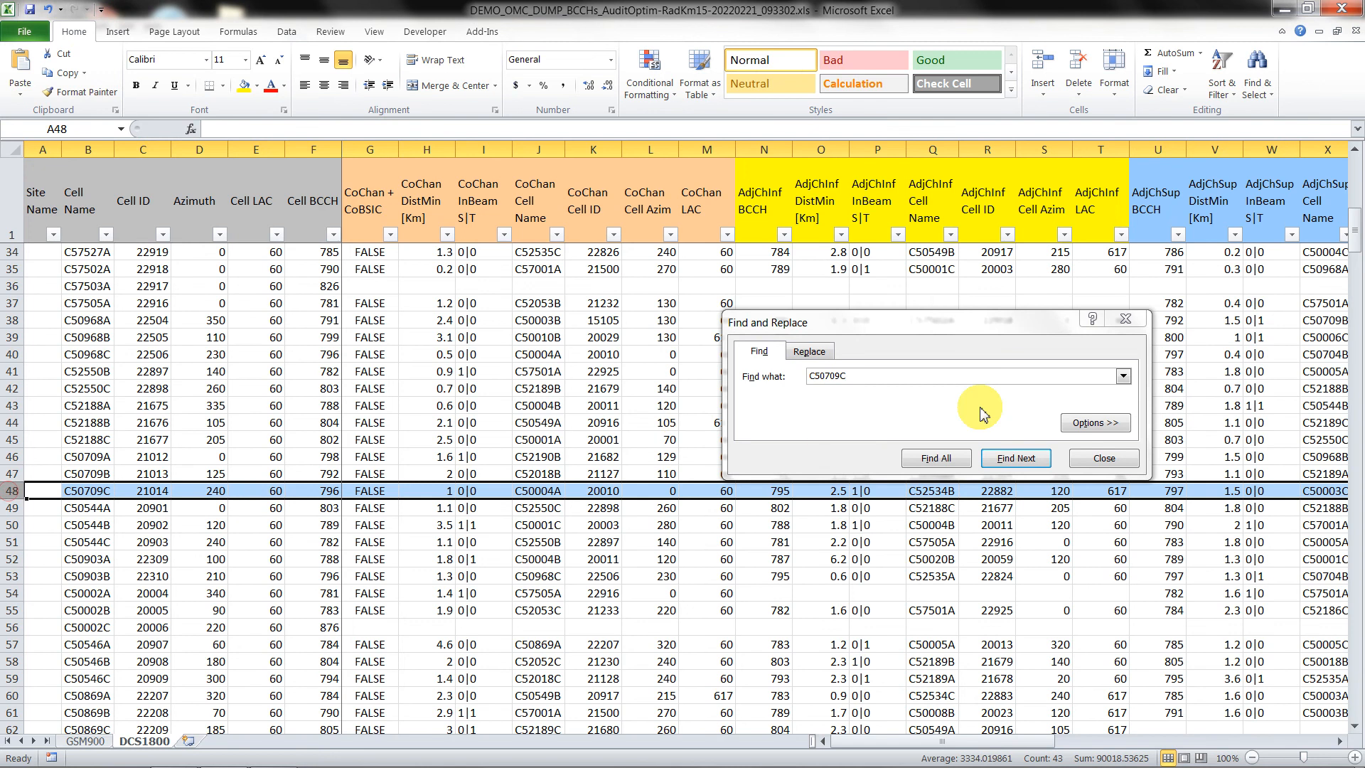
pyautogui.click(1102, 458)
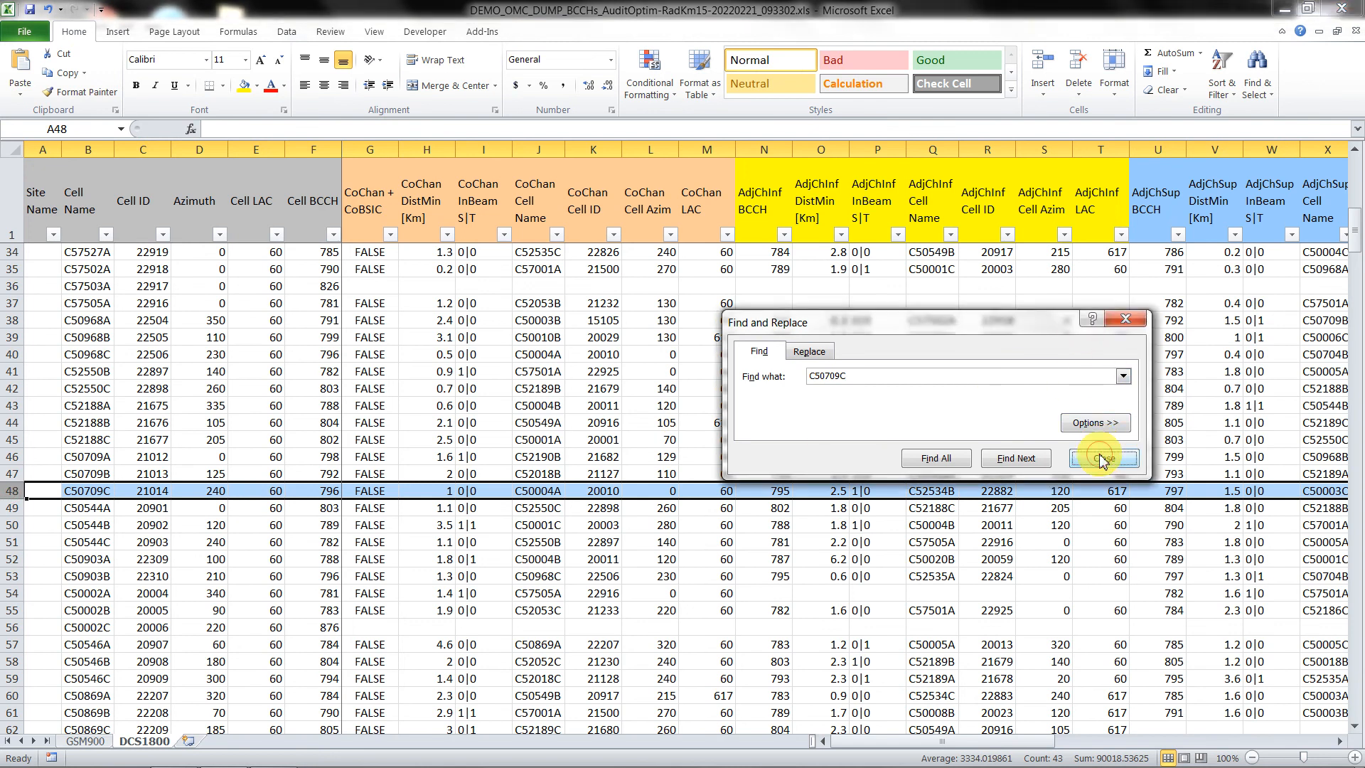
pyautogui.click(242, 85)
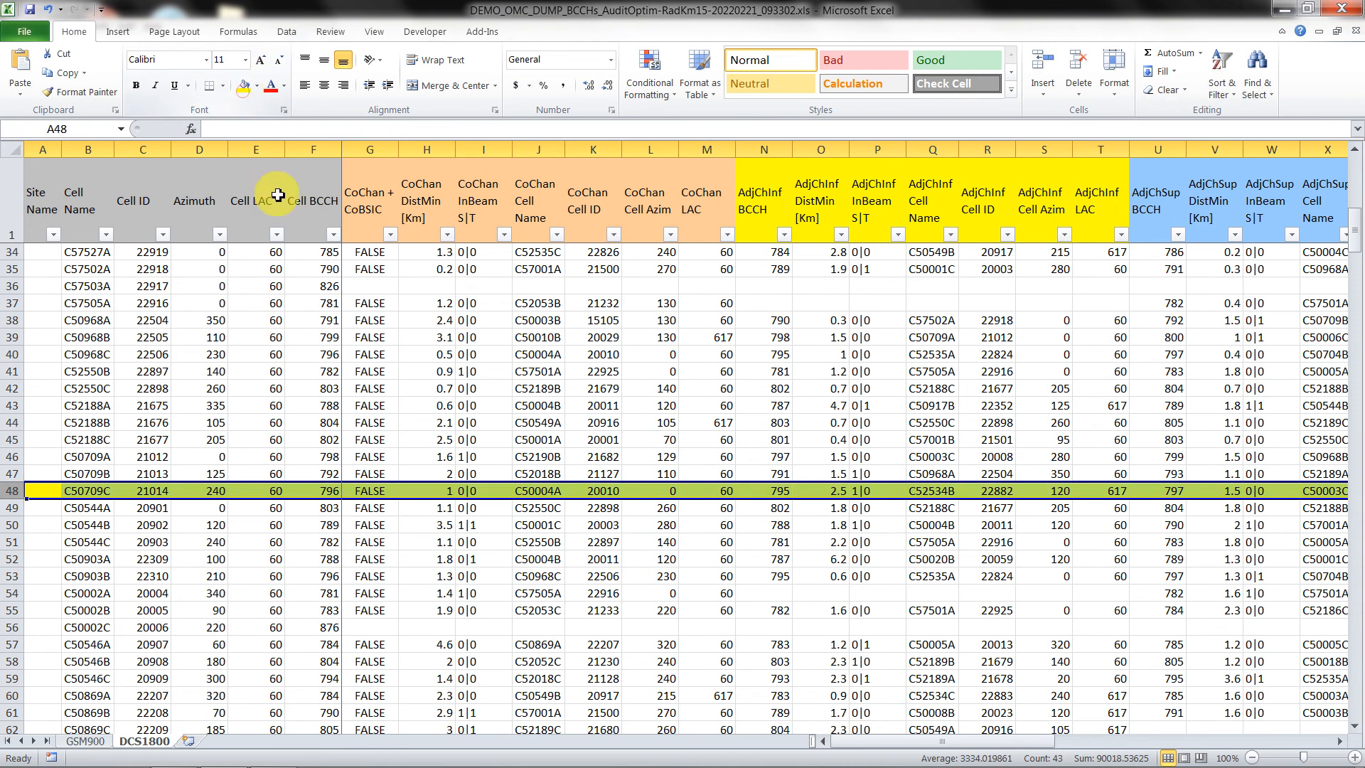
# - Review the co-channel cell name, minimum co-channel distance and cell BCCH in the C50709C row
pyautogui.click(527, 493)
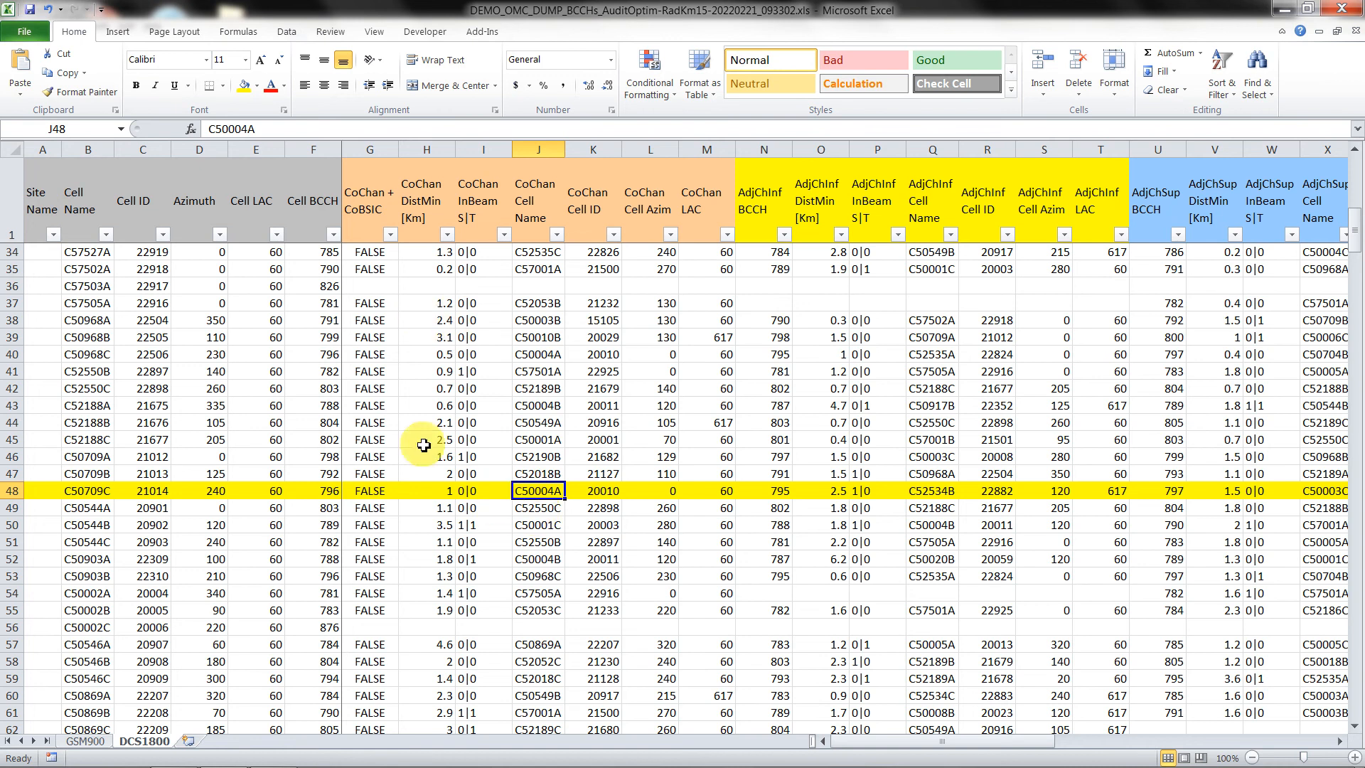
pyautogui.click(427, 492)
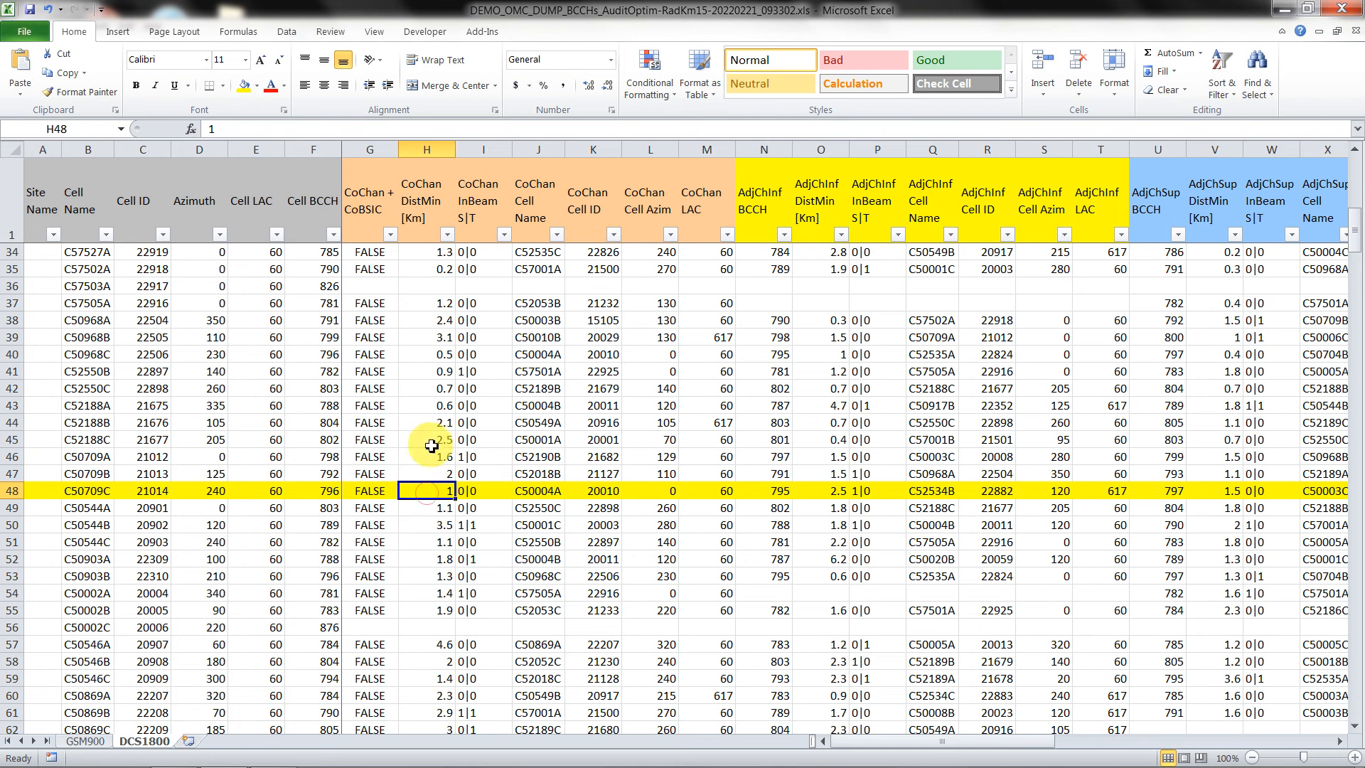
pyautogui.click(533, 492)
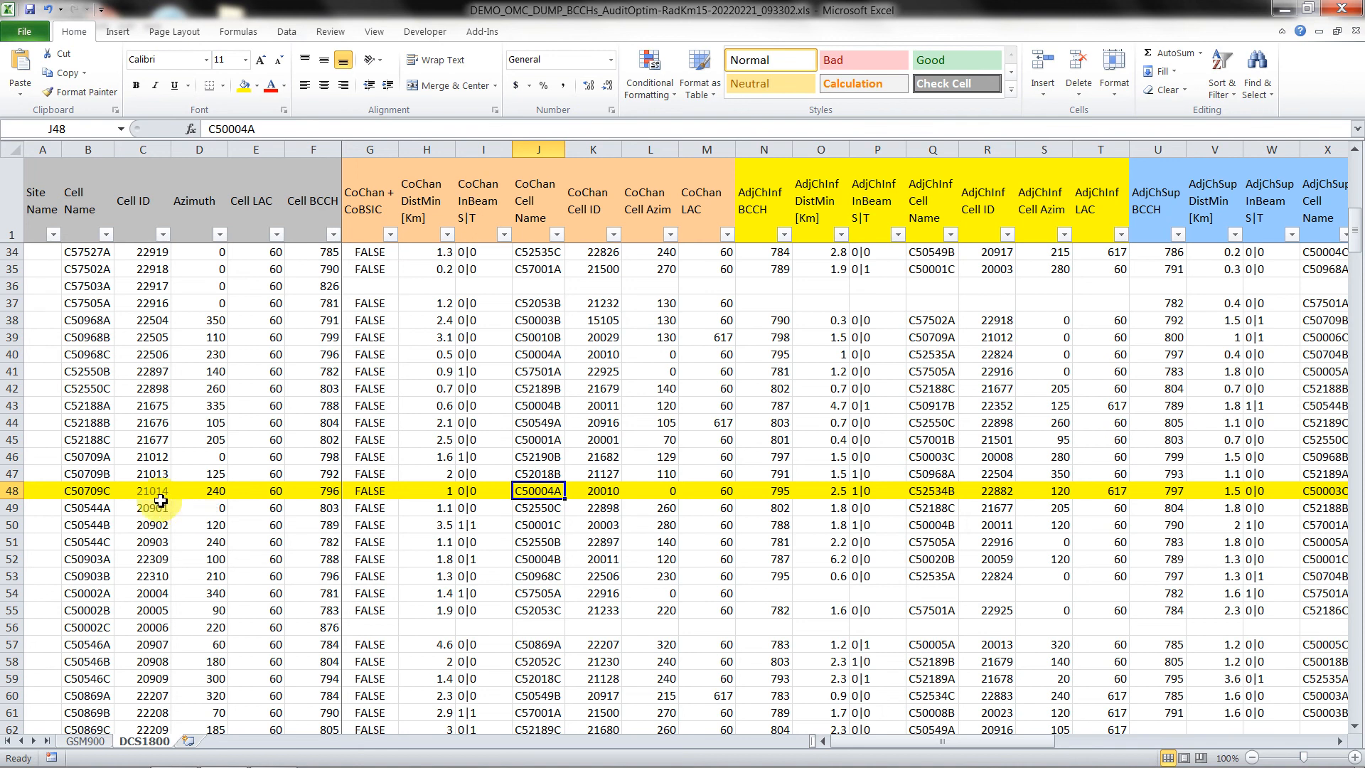
pyautogui.click(326, 493)
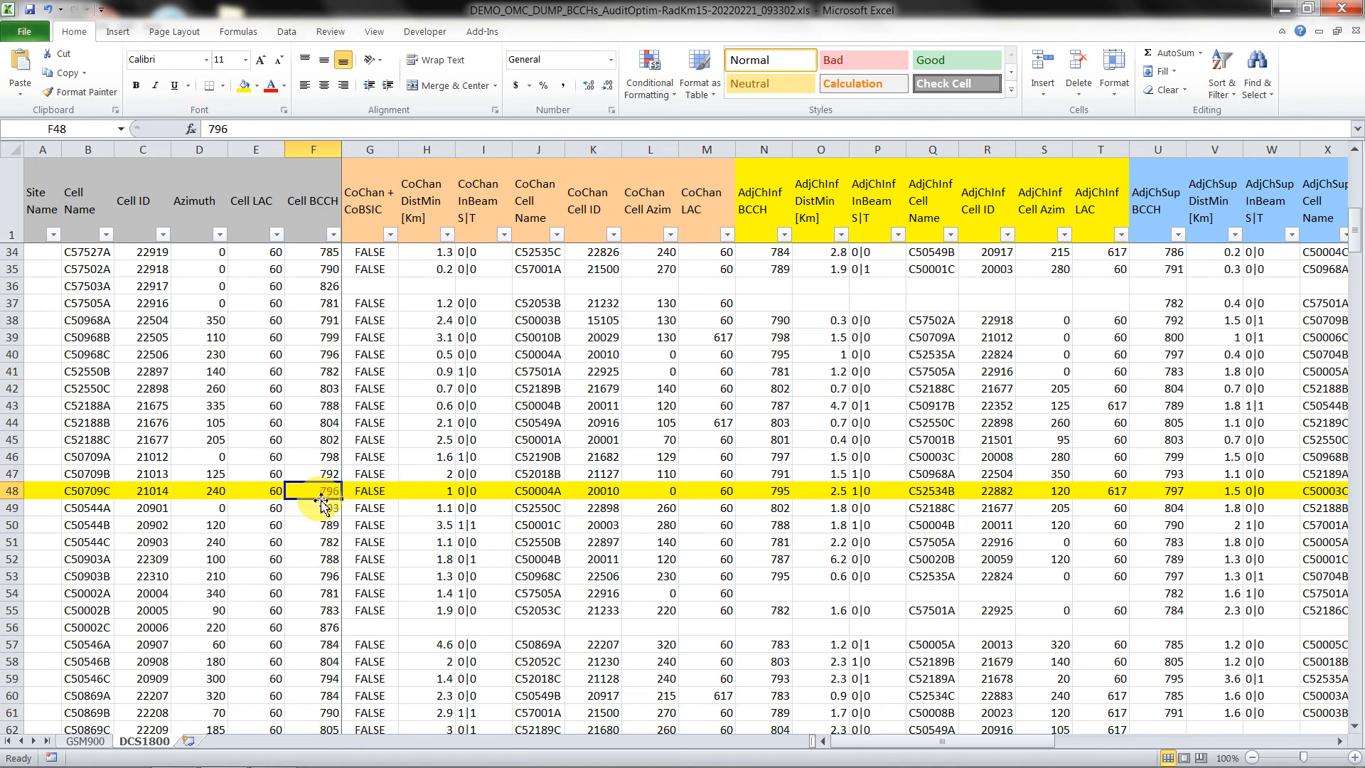
pyautogui.click(531, 495)
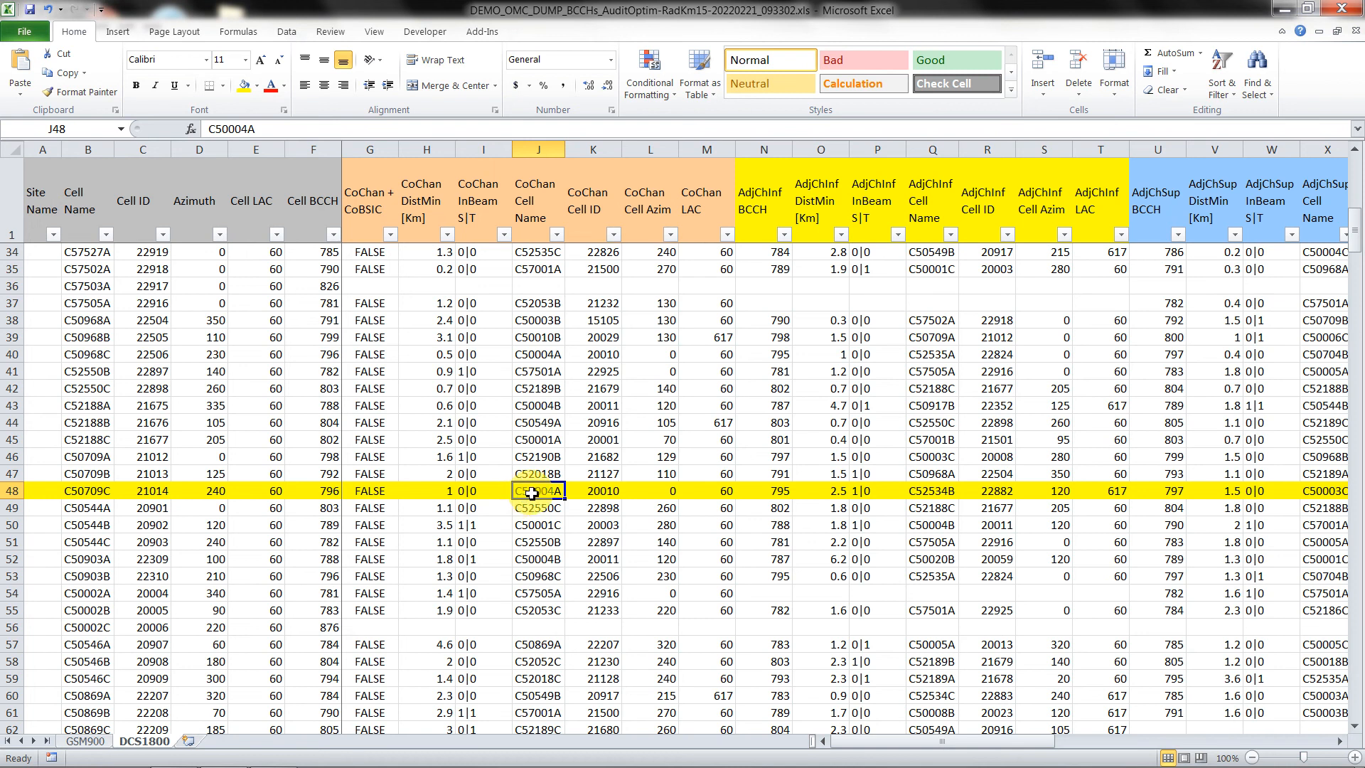
# - Return to Google Earth and compare the co-channel cell C50004A in the C50709C conflict details with the report
pyautogui.moveTo(420, 765)
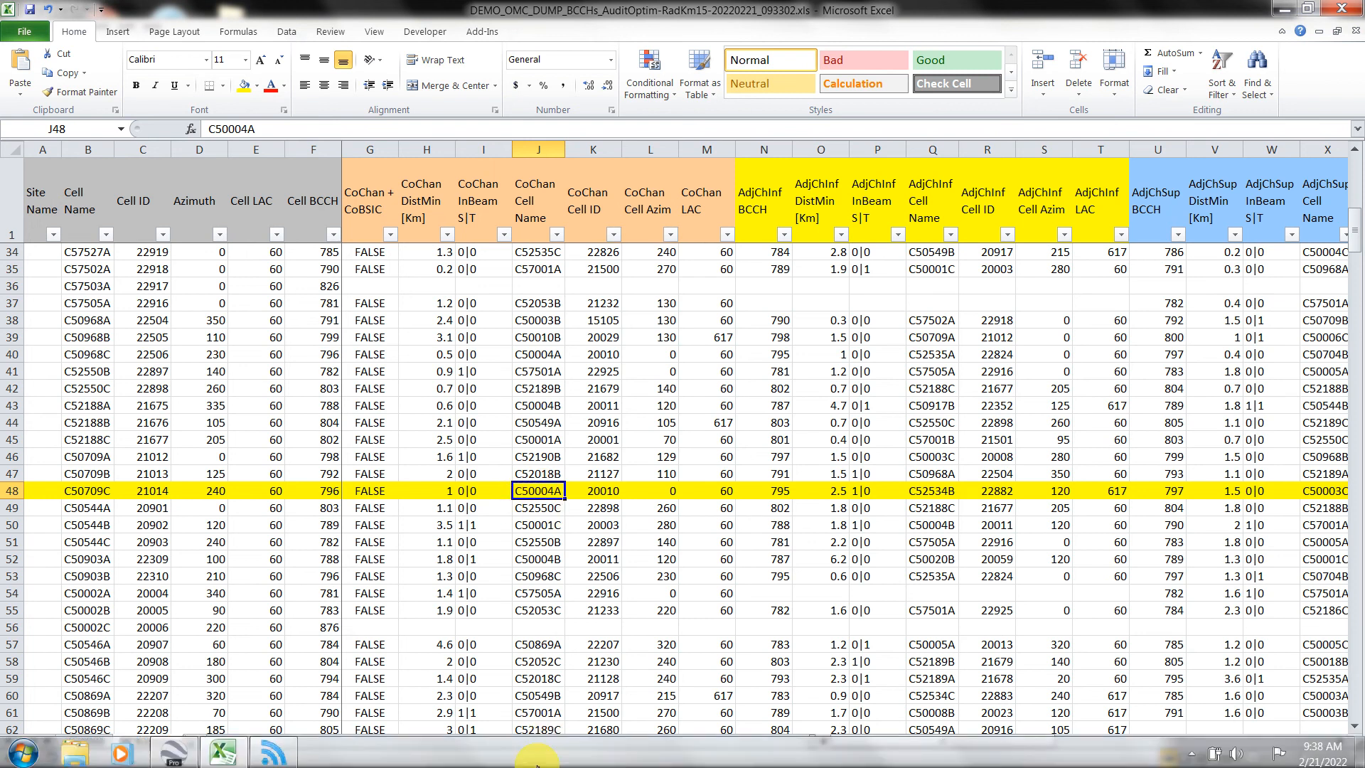
pyautogui.click(173, 751)
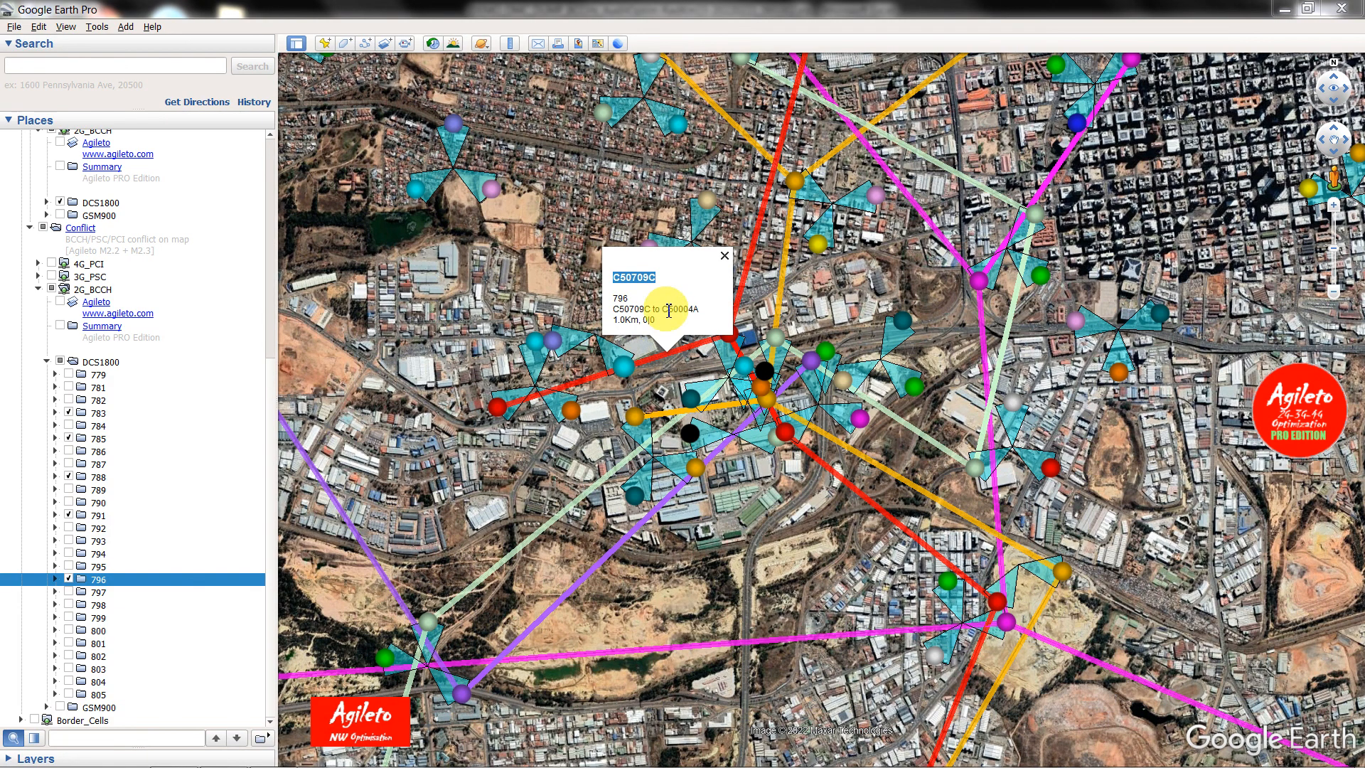
pyautogui.moveTo(661, 309); pyautogui.dragTo(703, 311)
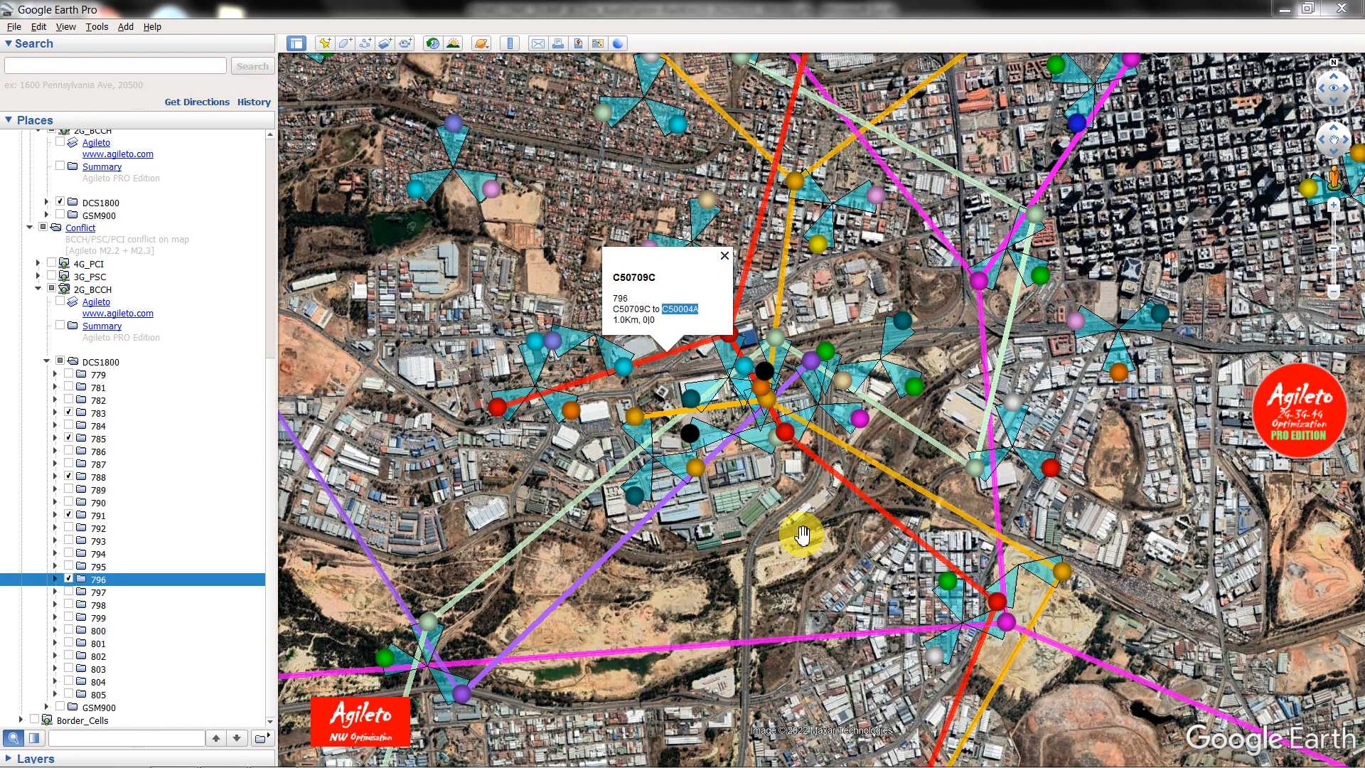
# - Open the C50903B to C50968C conflict line's details, copy the cell name C50903B and view that sector's cell parameters
pyautogui.click(875, 506)
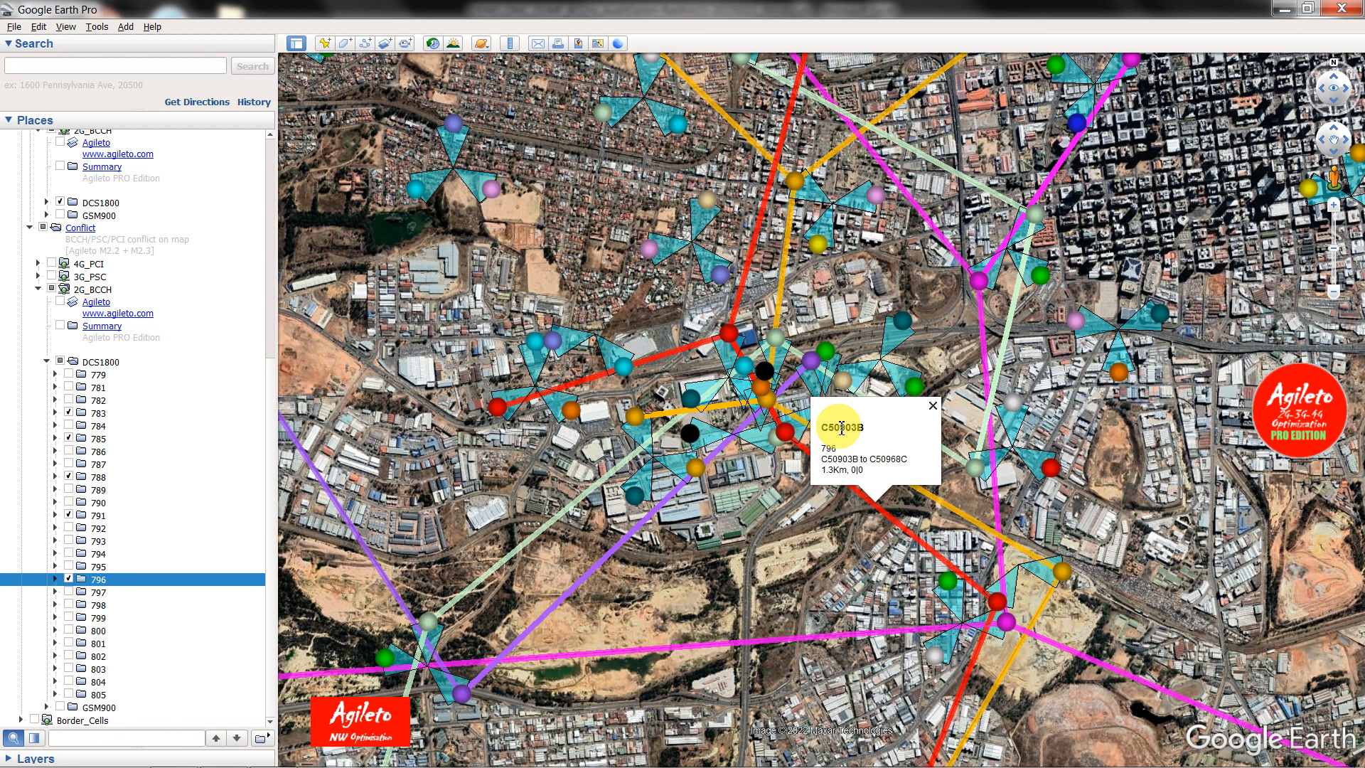
pyautogui.doubleClick(842, 427)
pyautogui.hotkey('ctrl', 'c')
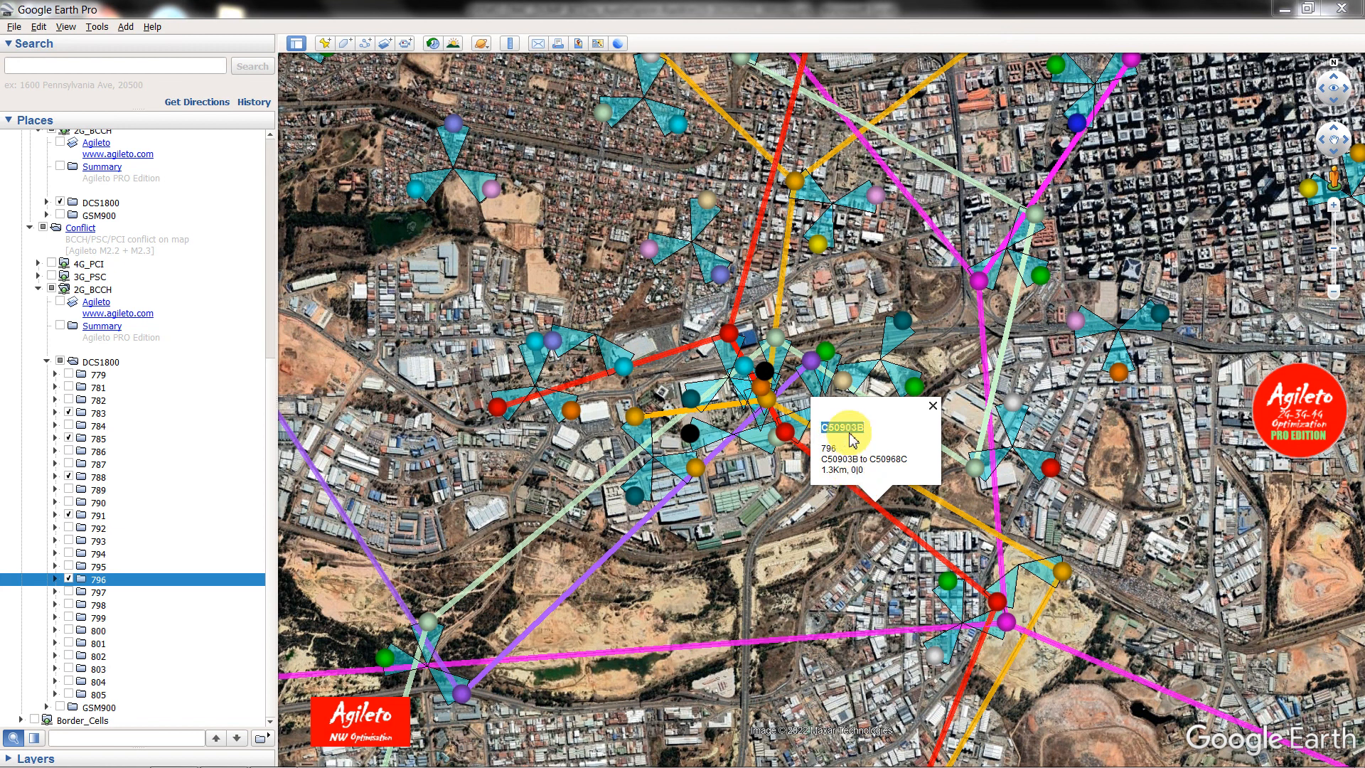
pyautogui.click(1014, 587)
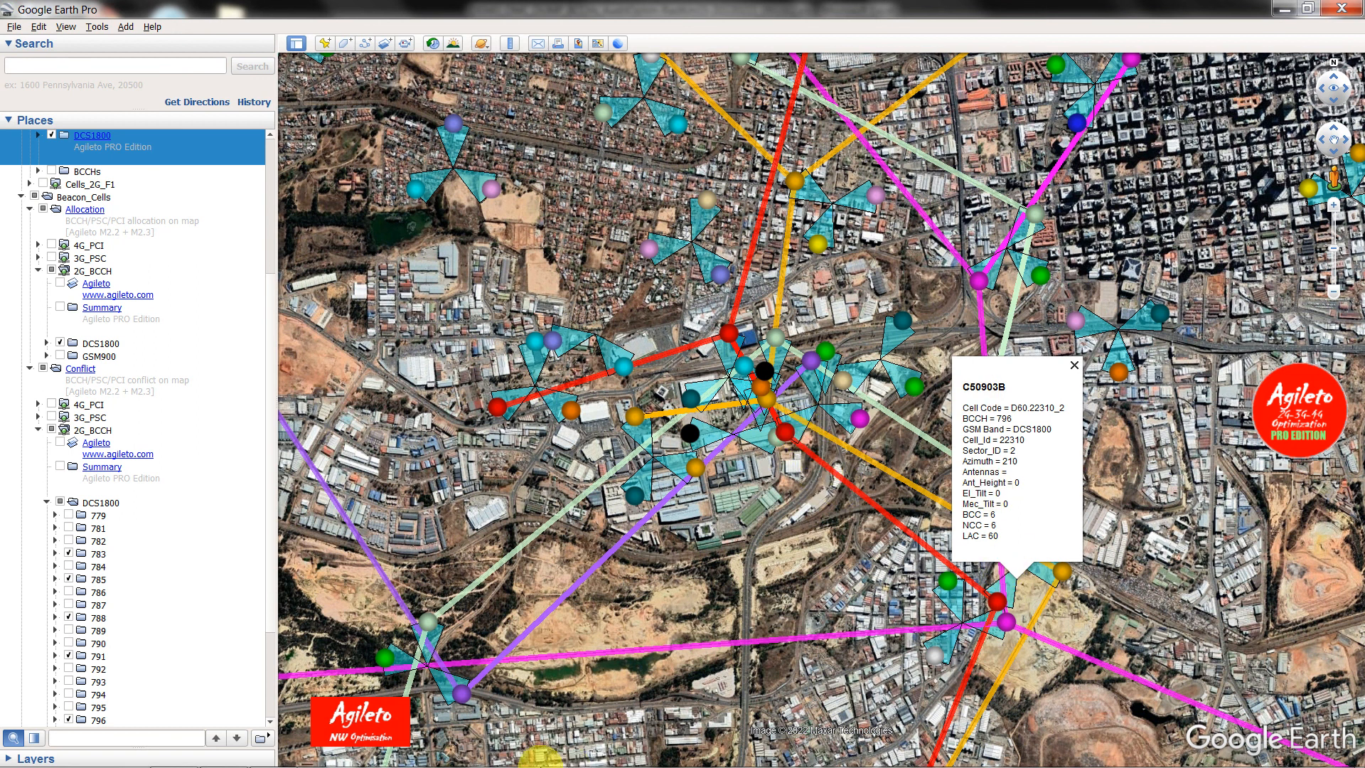
# - Switch back to the Excel report and find the copied cell C50903B in the Cell Name column
pyautogui.moveTo(286, 755)
pyautogui.click(242, 755)
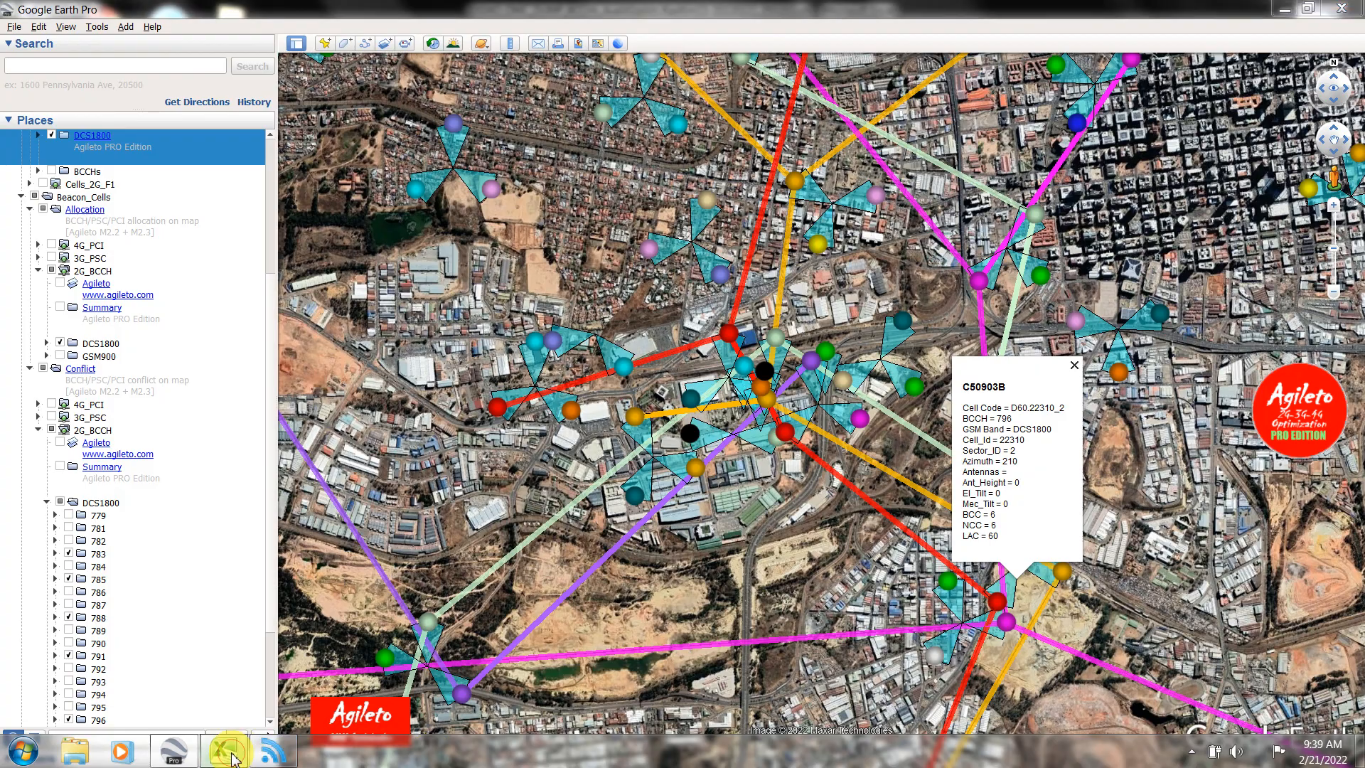
pyautogui.click(90, 149)
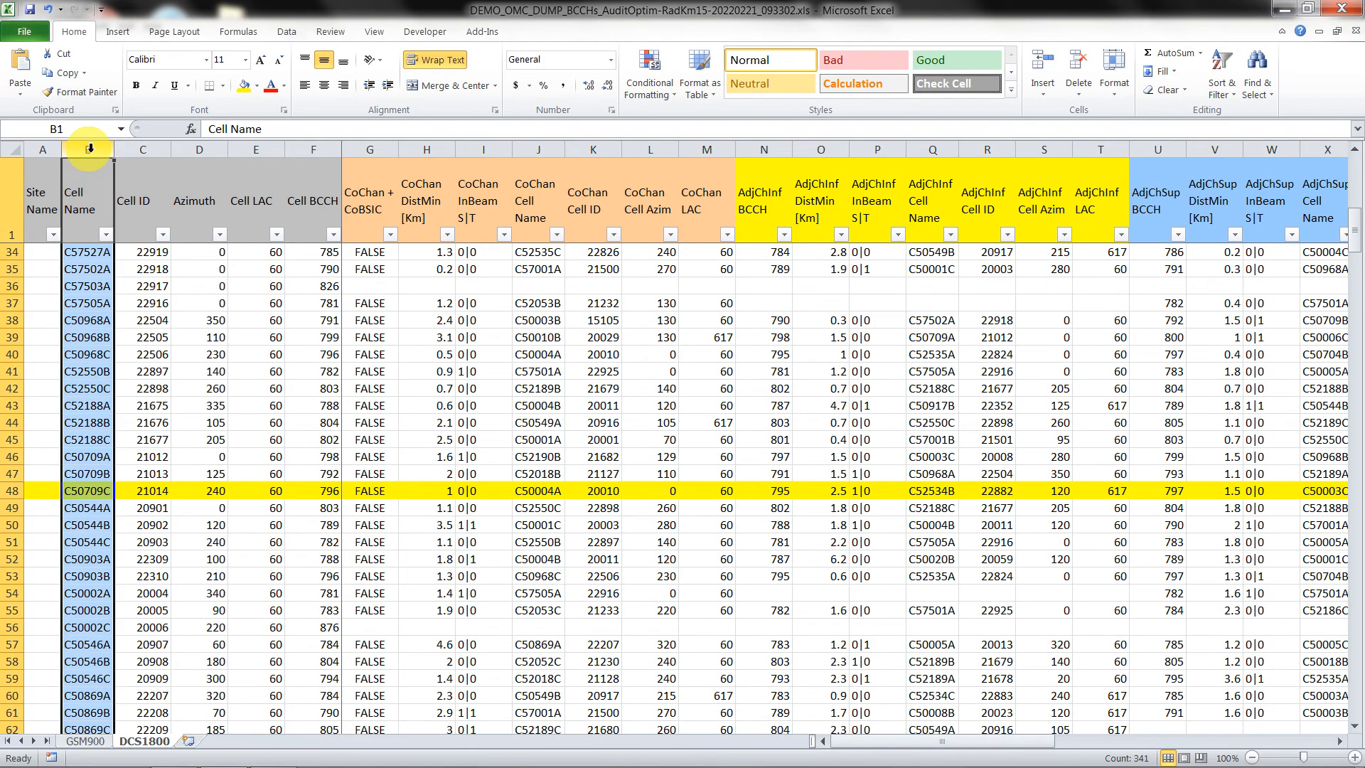
pyautogui.hotkey('ctrl', 'f')
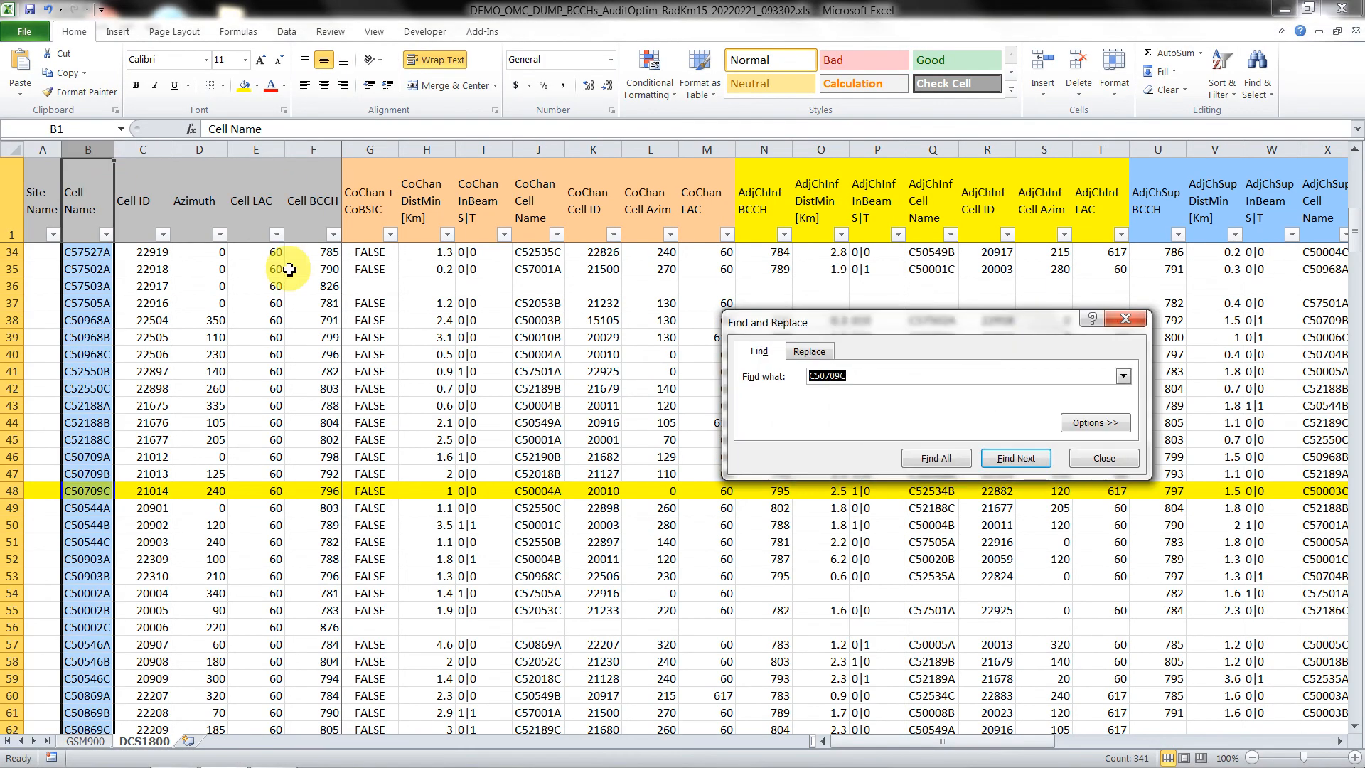
pyautogui.hotkey('ctrl', 'v')
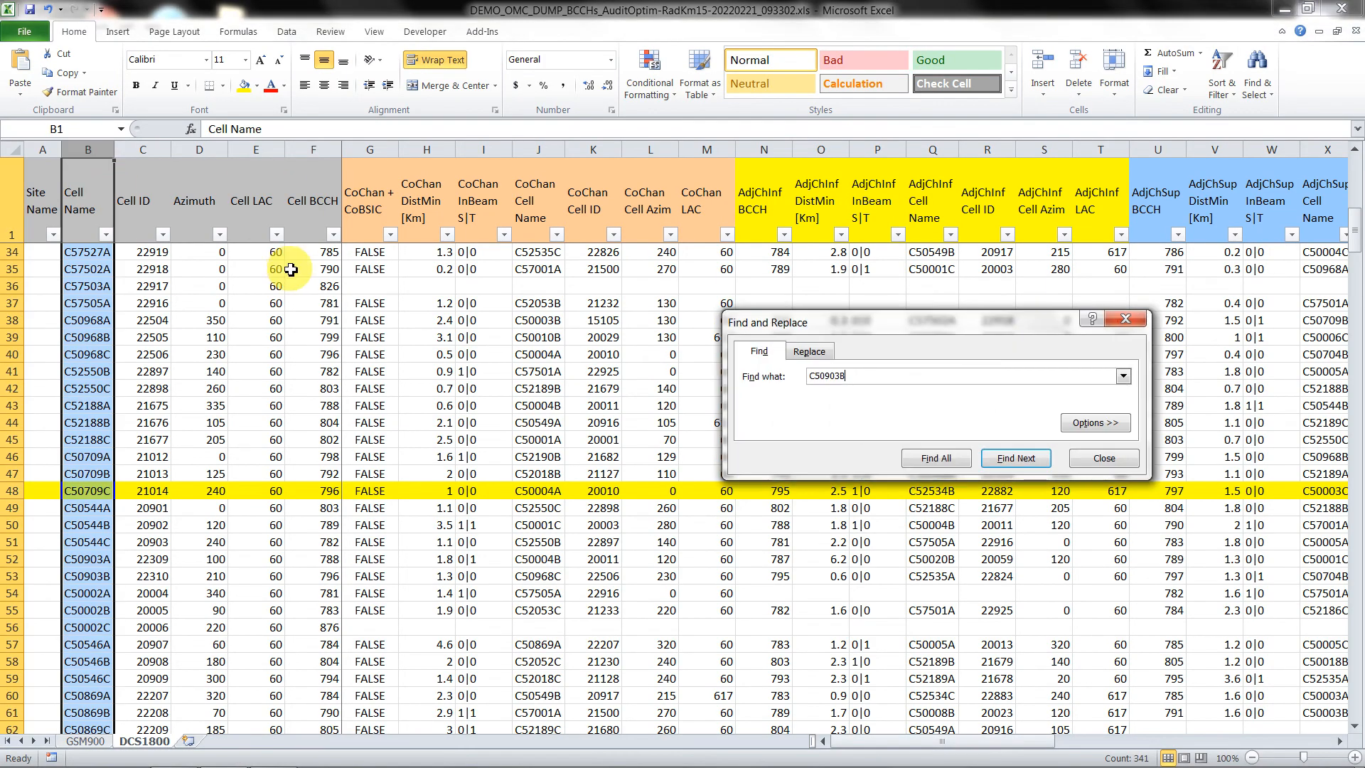
pyautogui.click(1019, 458)
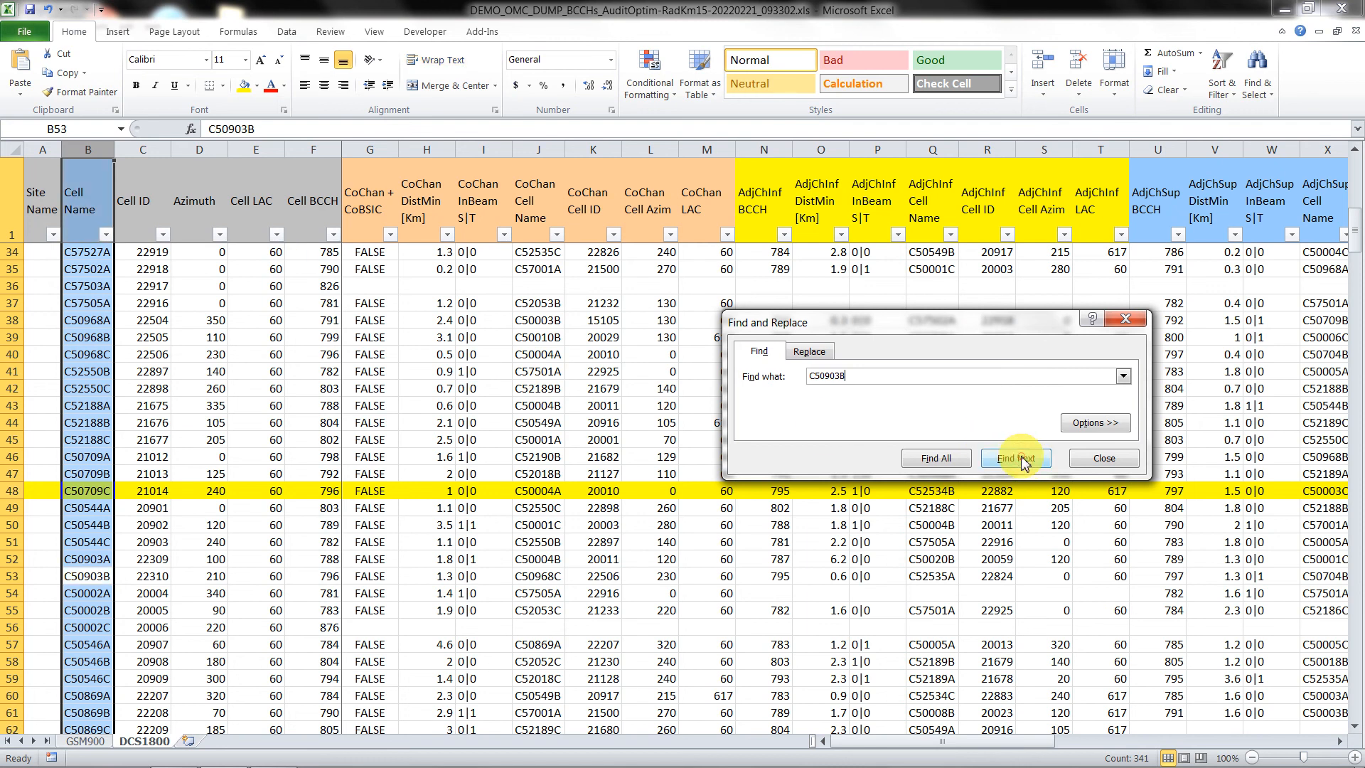
# - Fill the whole C50903B row with orange and select its CoChan Cell Name entry
pyautogui.click(10, 576)
pyautogui.click(258, 86)
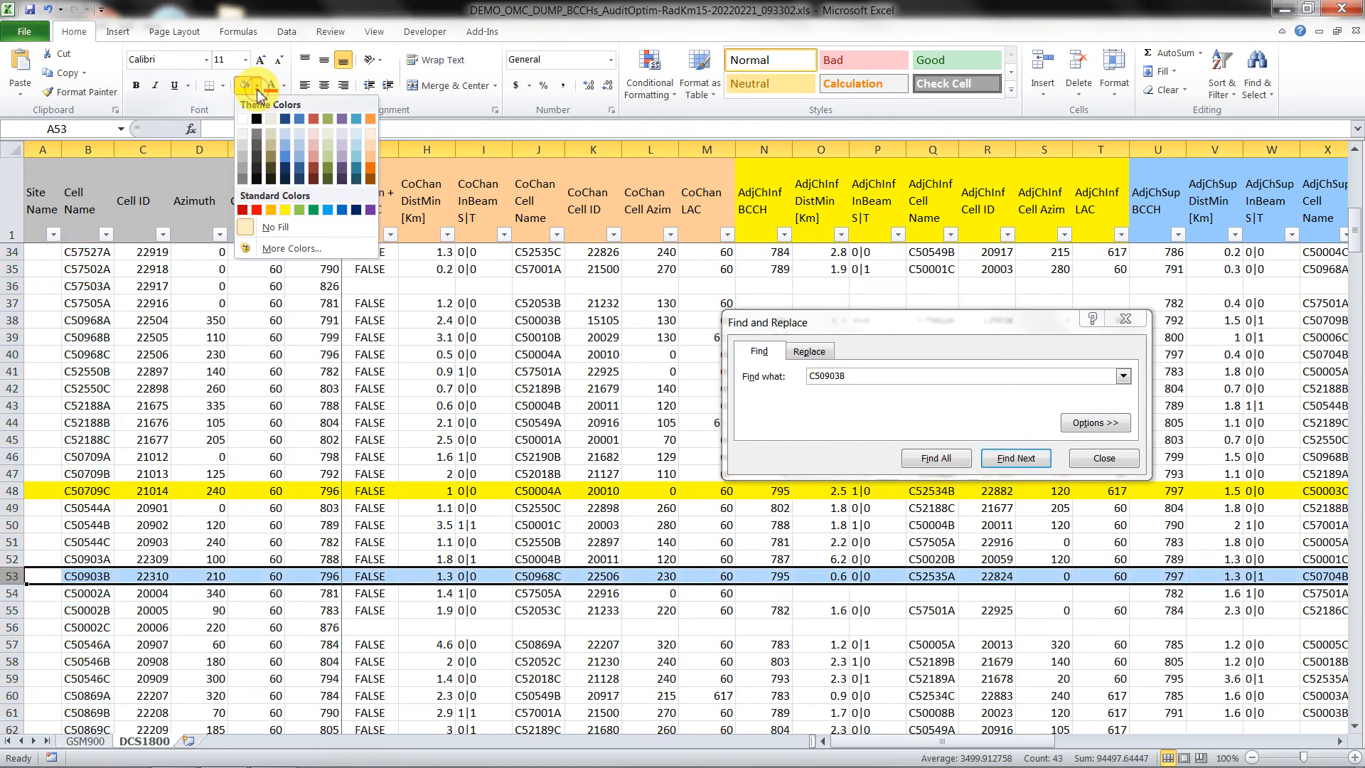
pyautogui.click(271, 210)
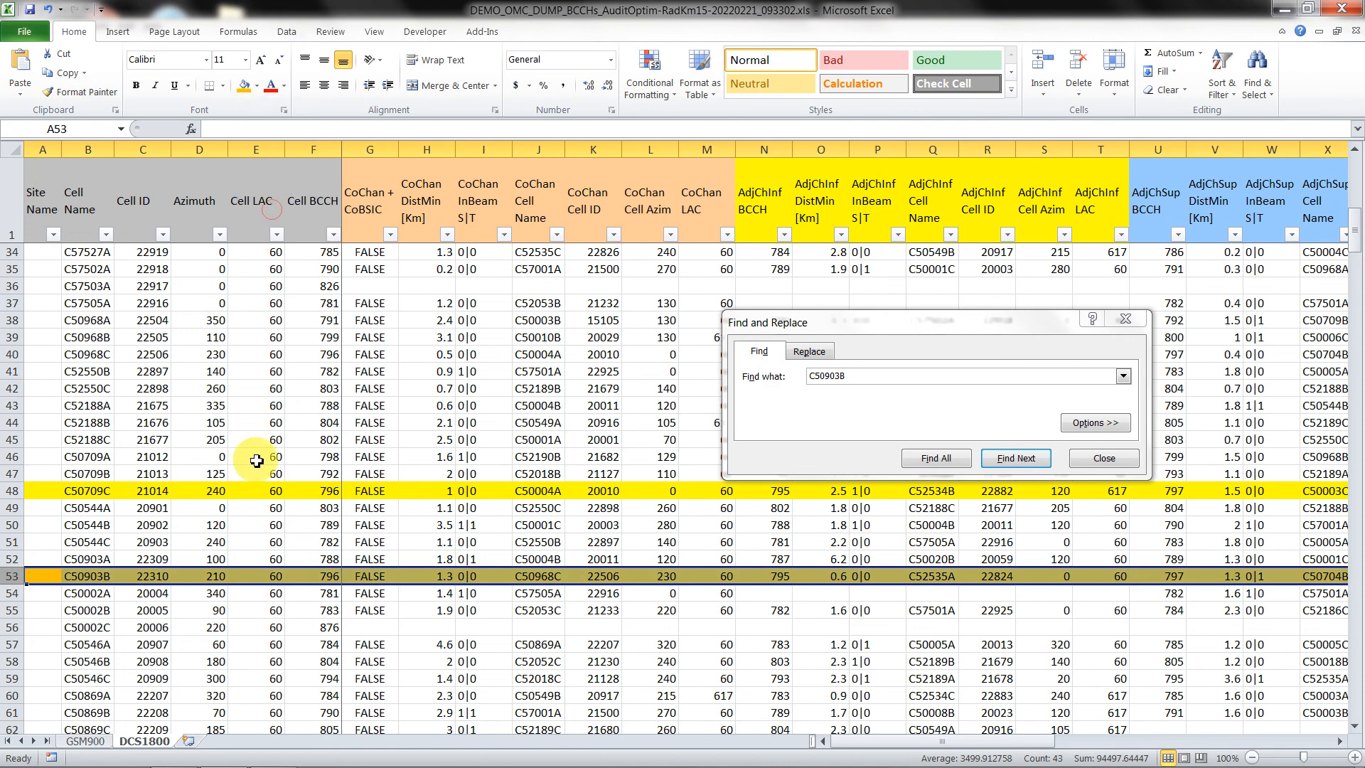
pyautogui.click(530, 577)
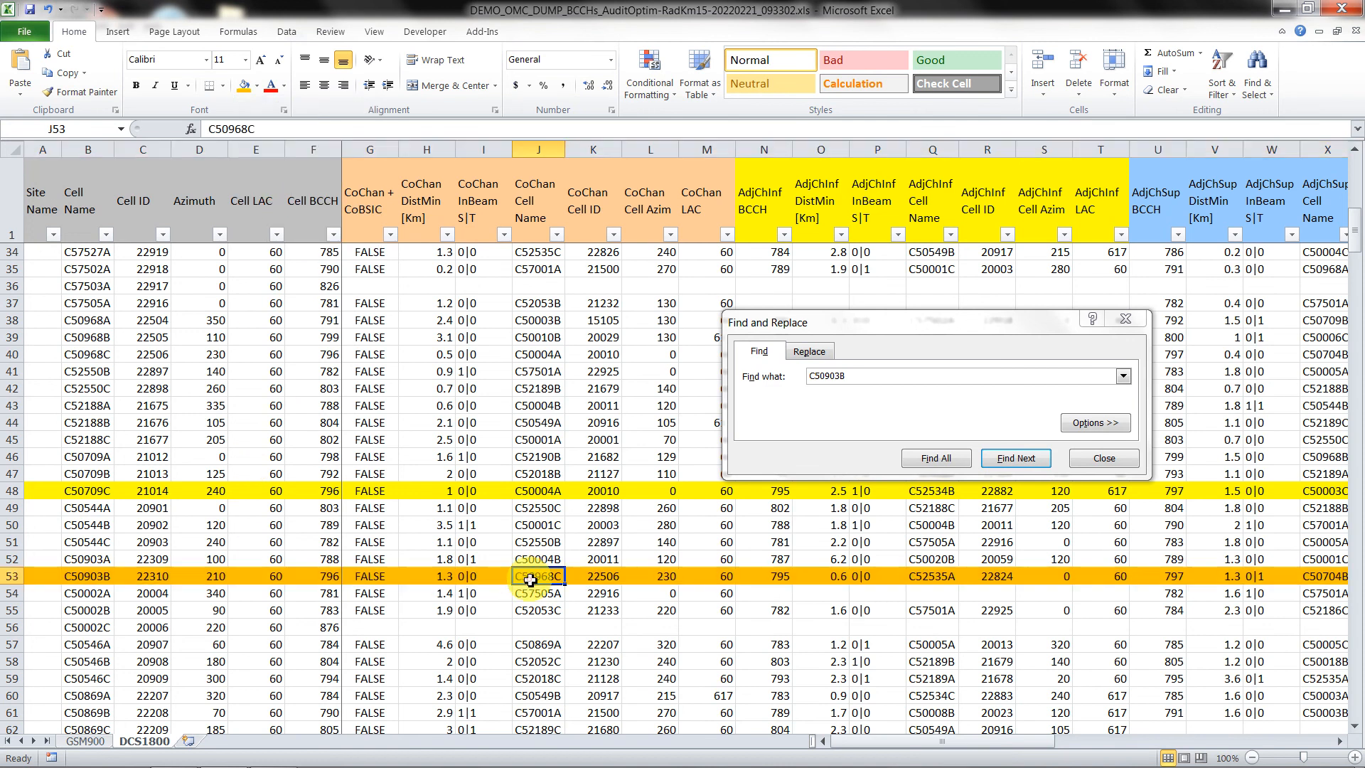
# - Colour the C50903B row's CoChan Cell Name entry red, then switch to Google Earth and highlight C50968C in the matching conflict line's details
pyautogui.click(270, 86)
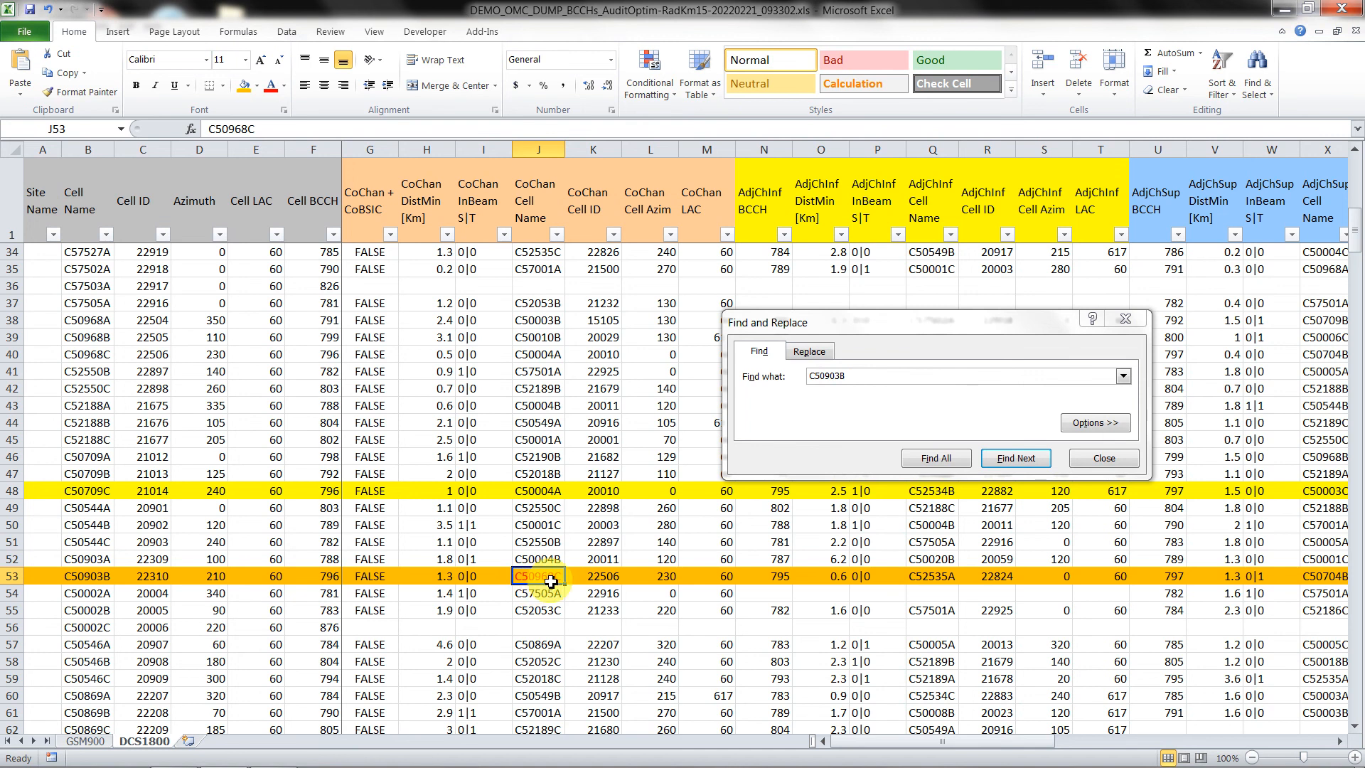
pyautogui.moveTo(455, 766)
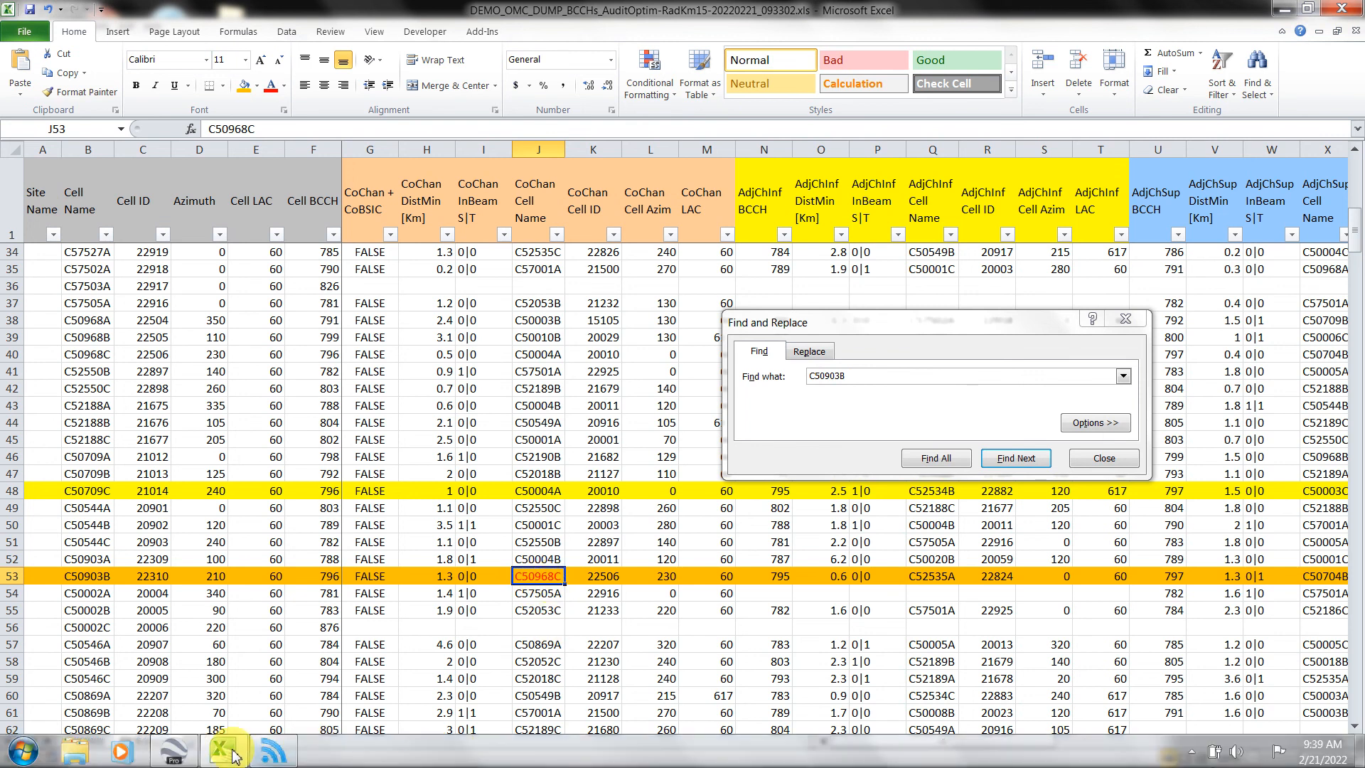
pyautogui.click(173, 754)
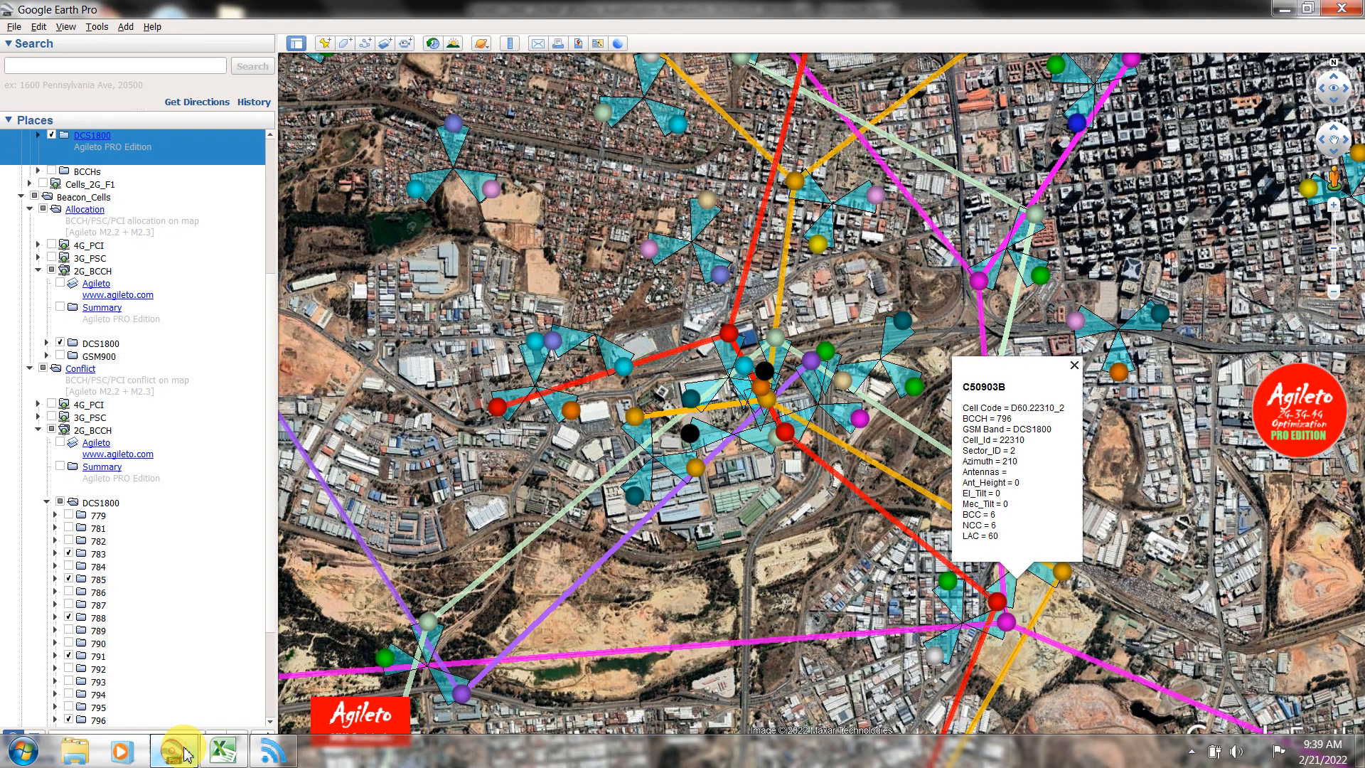
pyautogui.click(862, 501)
pyautogui.moveTo(855, 450); pyautogui.dragTo(896, 450)
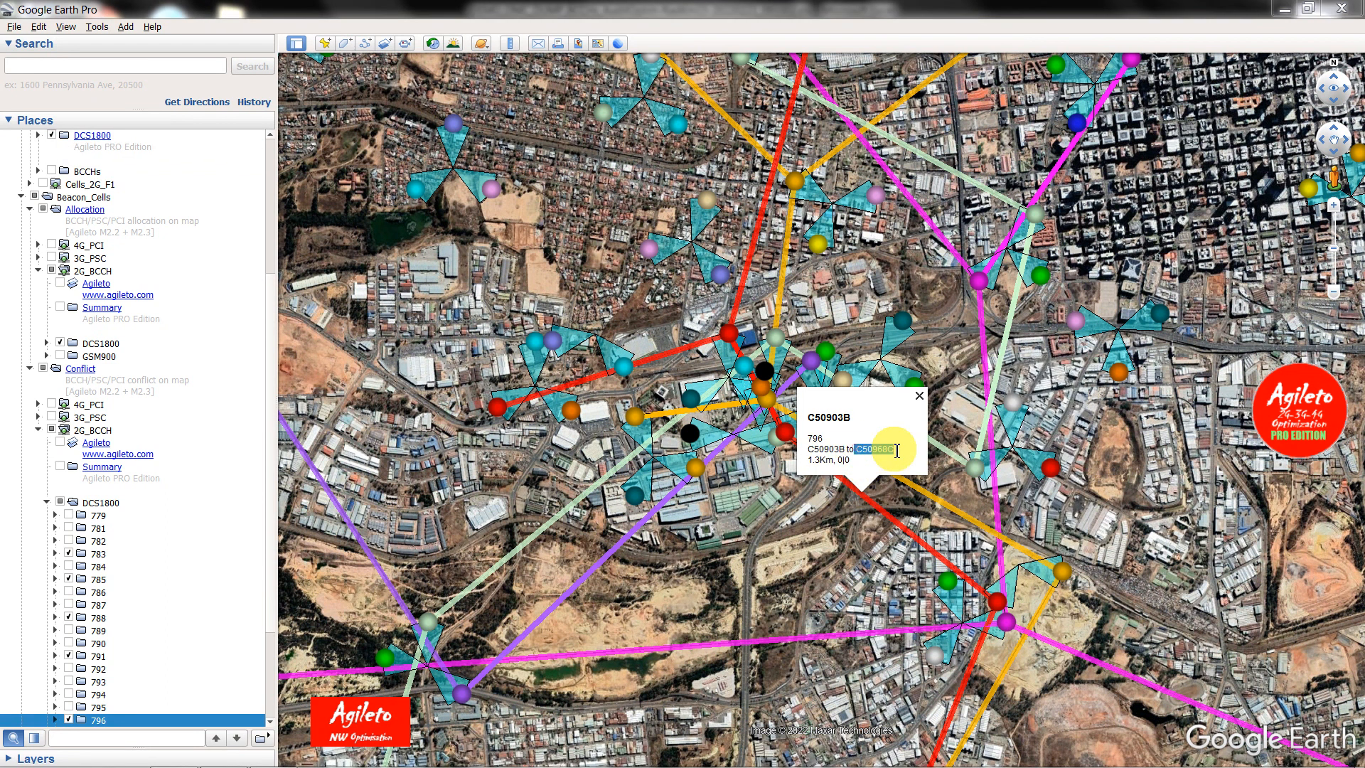
# - View the cell parameters of sector C50968C on the map and highlight its cell name
pyautogui.click(802, 526)
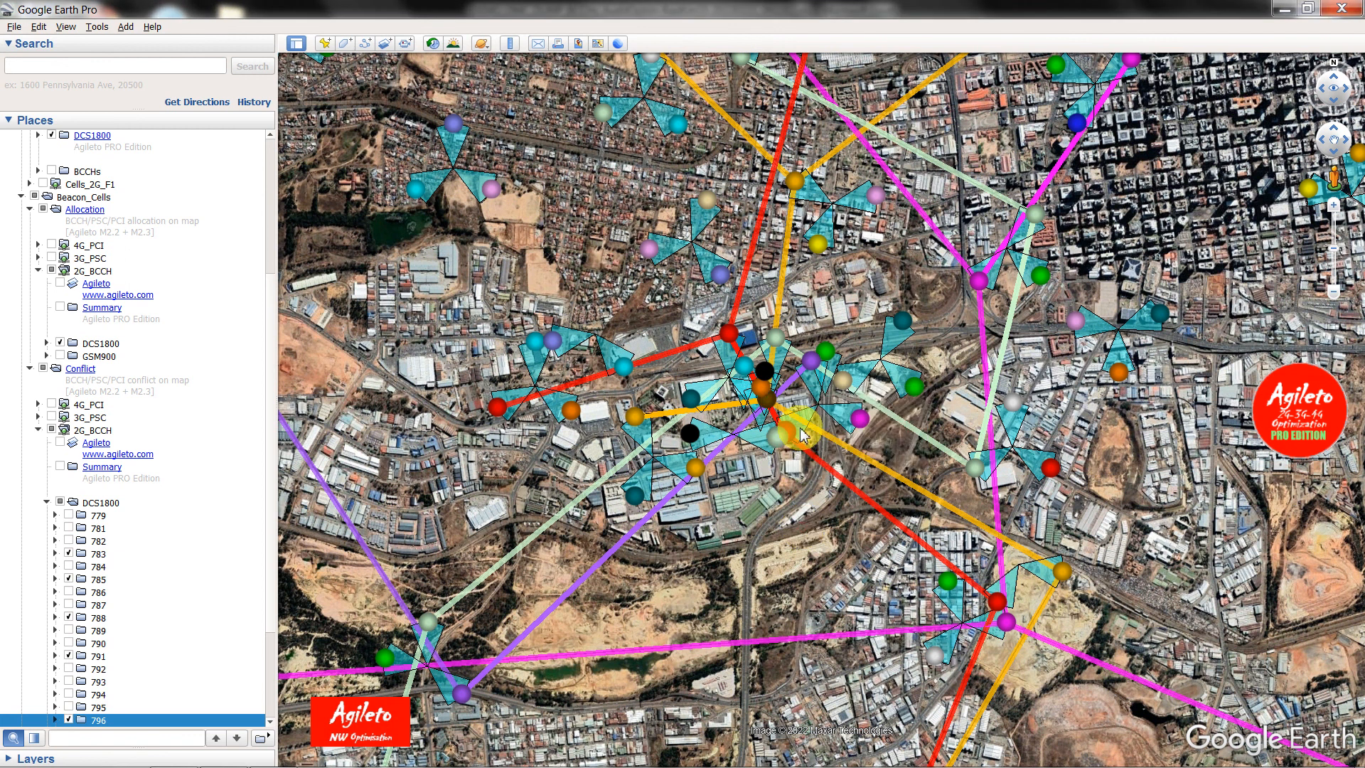
pyautogui.click(802, 432)
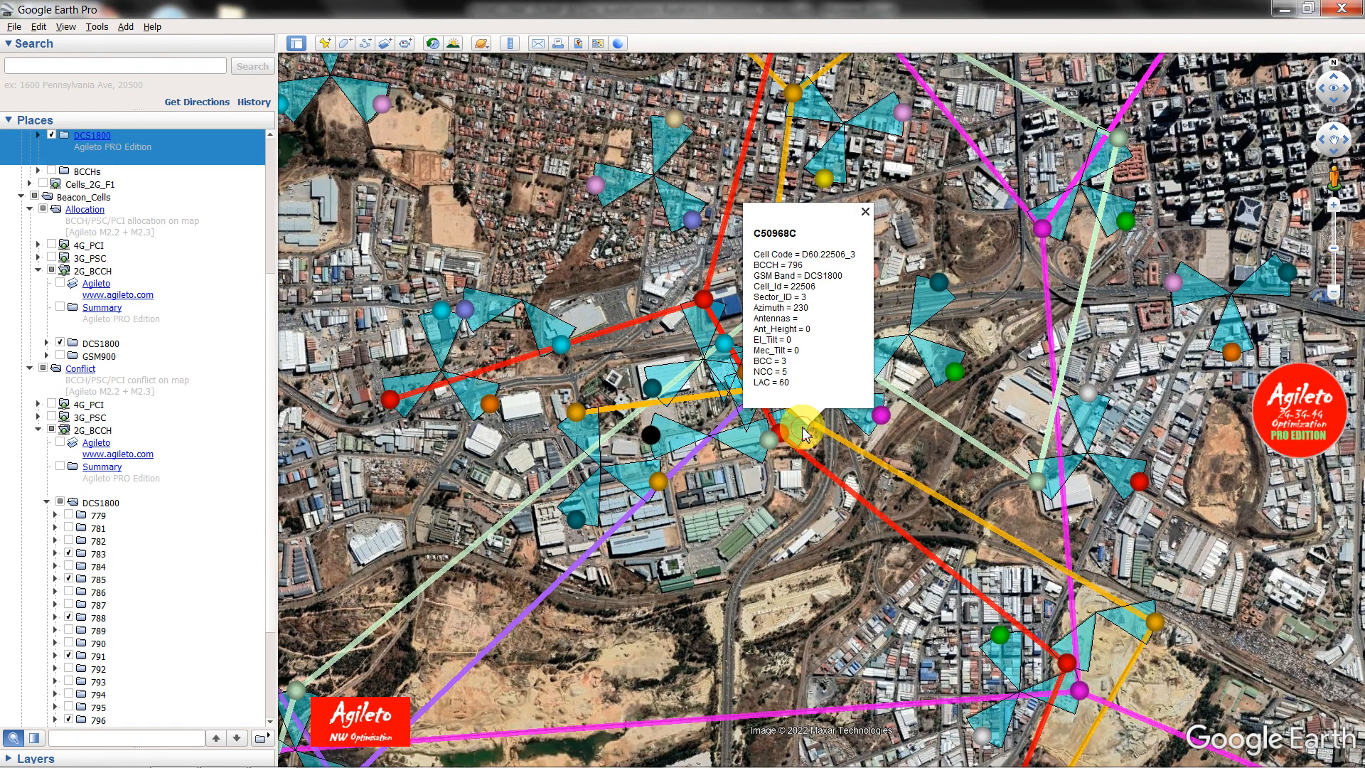
pyautogui.click(803, 432)
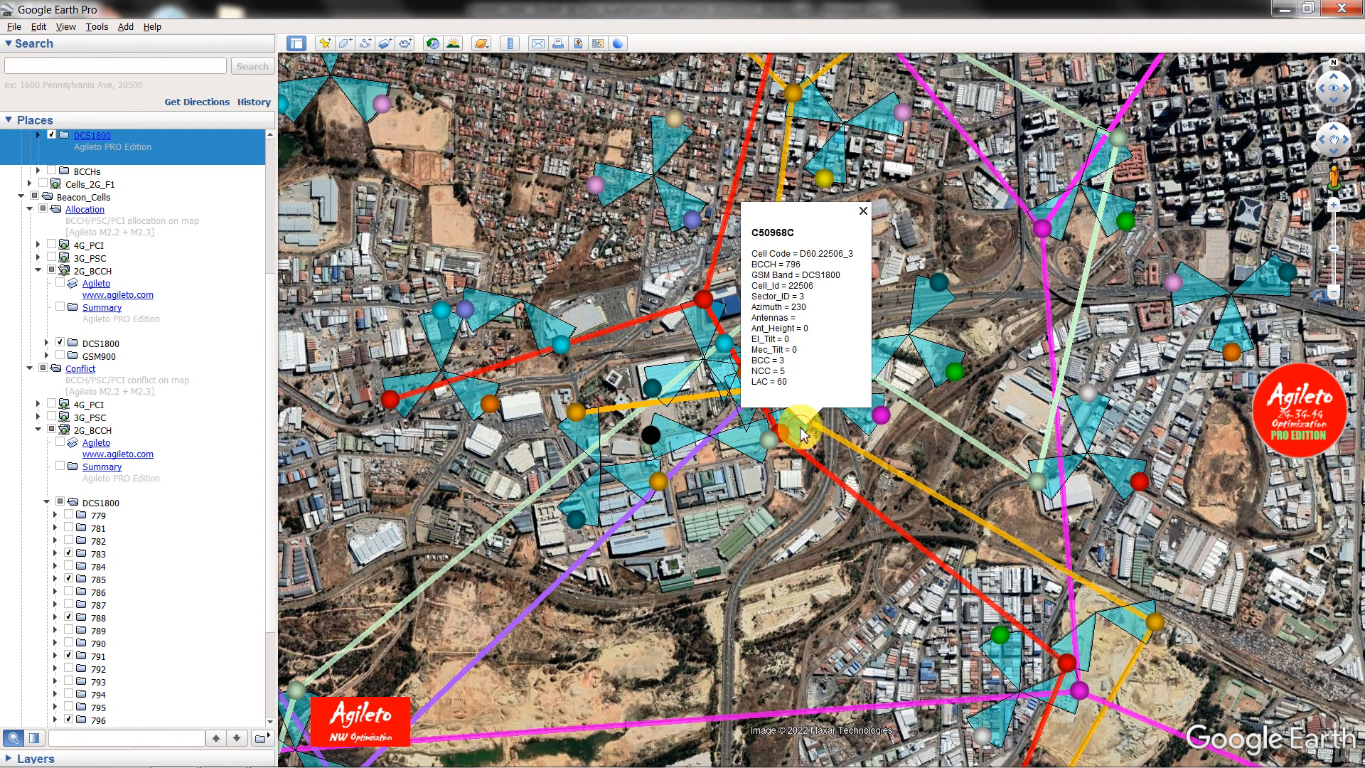
pyautogui.click(765, 230)
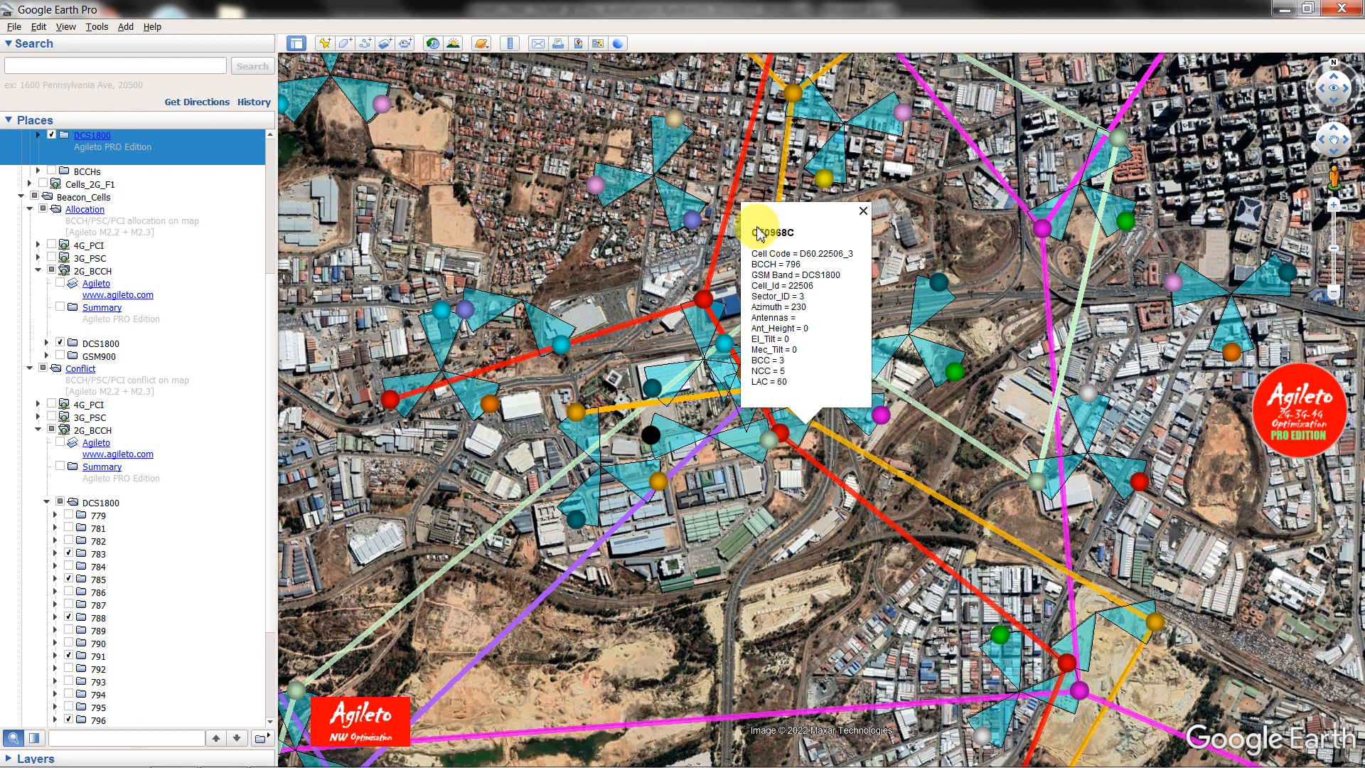
pyautogui.doubleClick(765, 230)
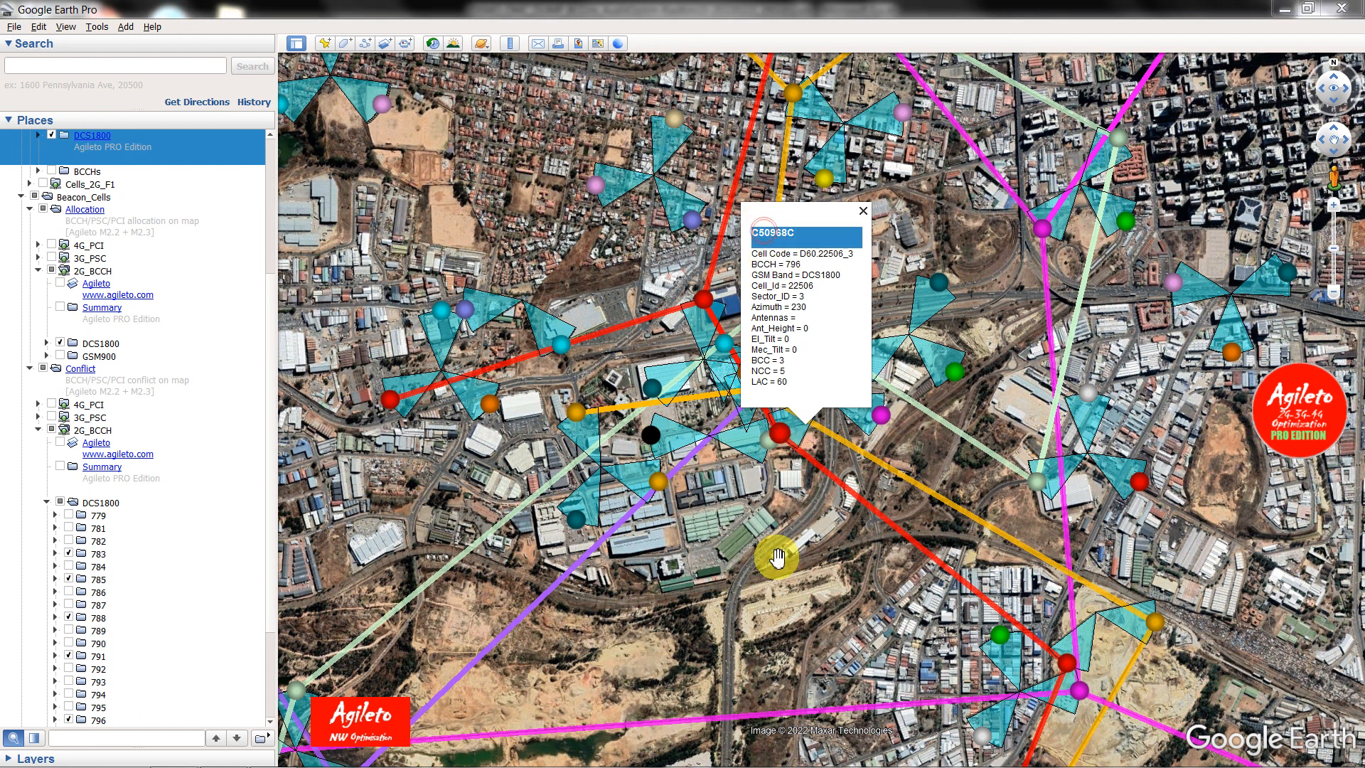
# - Hide the Allocation folder's 2G_BCCH layer on the map and collapse the 2G_BCCH entries under Allocation and Conflict
pyautogui.scroll(-5, 775, 596)
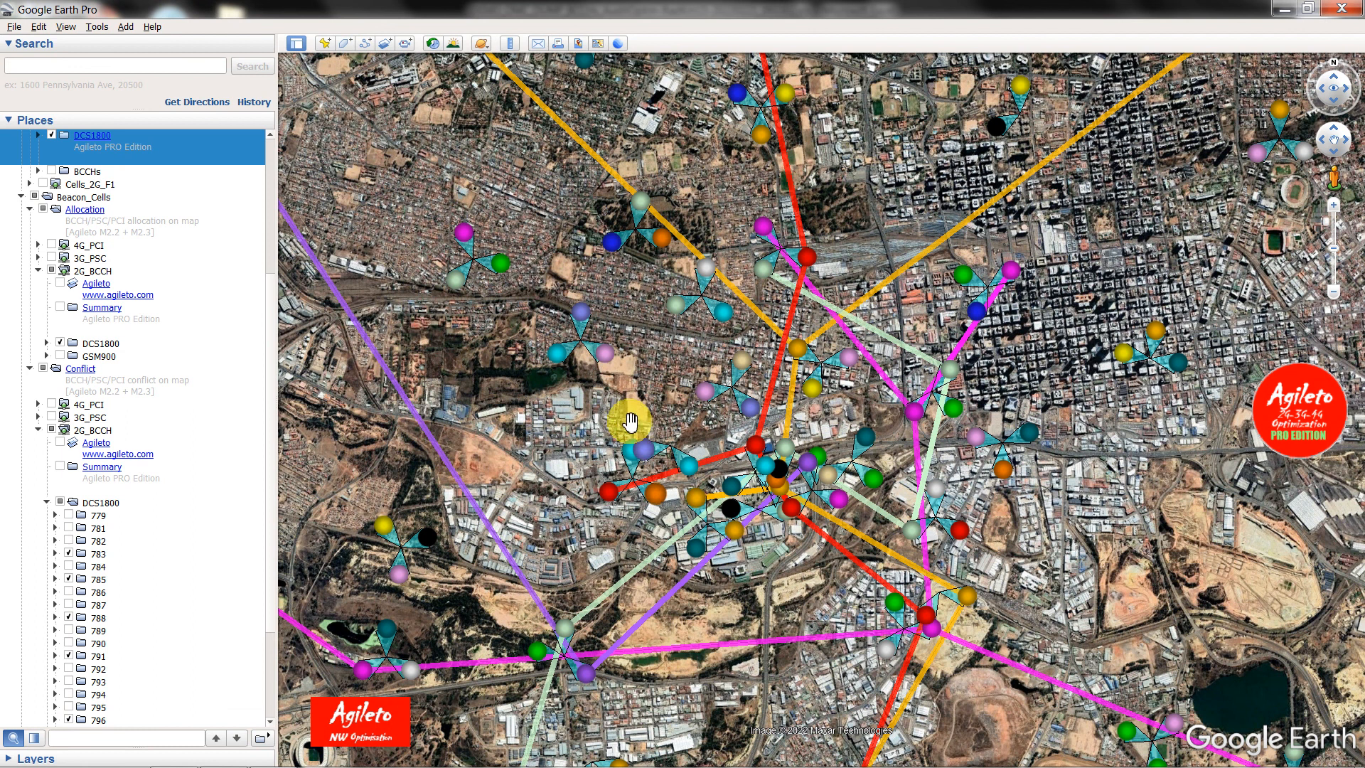
pyautogui.scroll(-3, 669, 396)
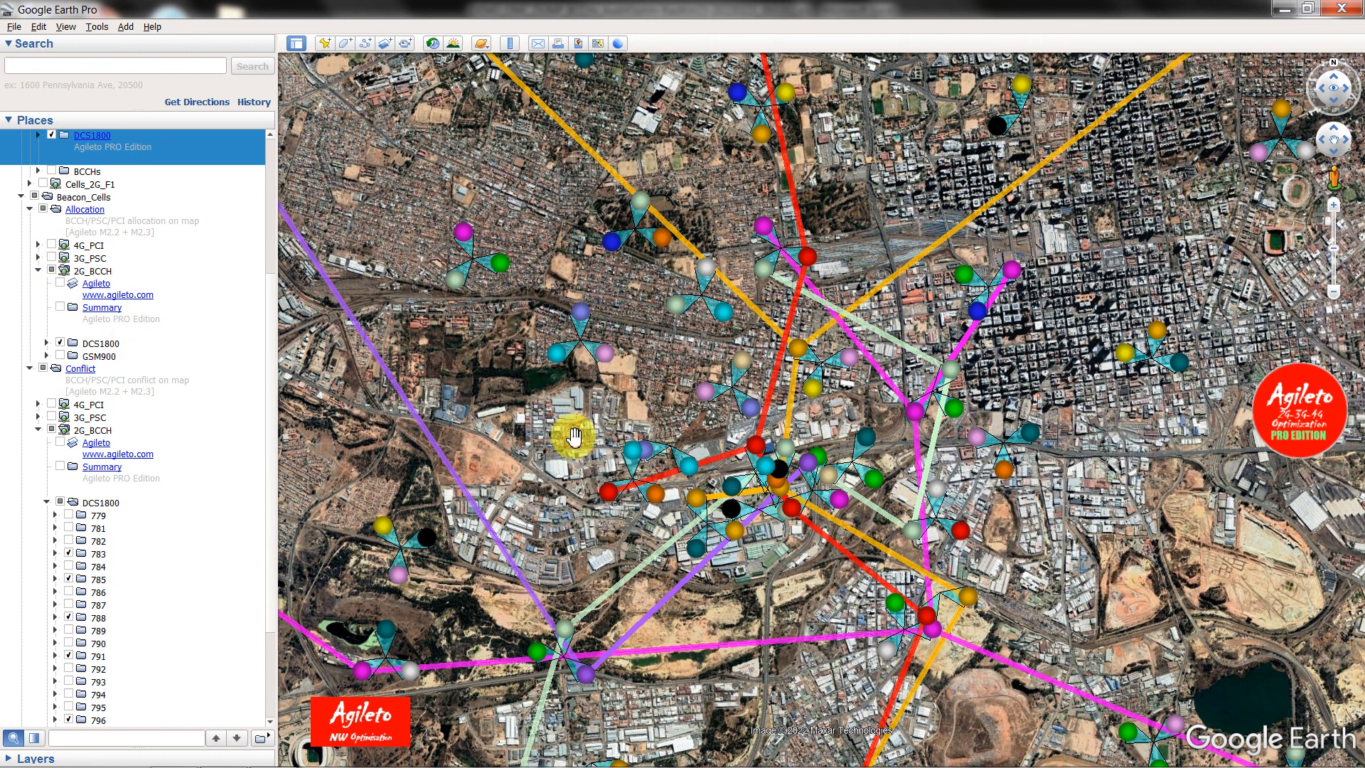
pyautogui.click(37, 270)
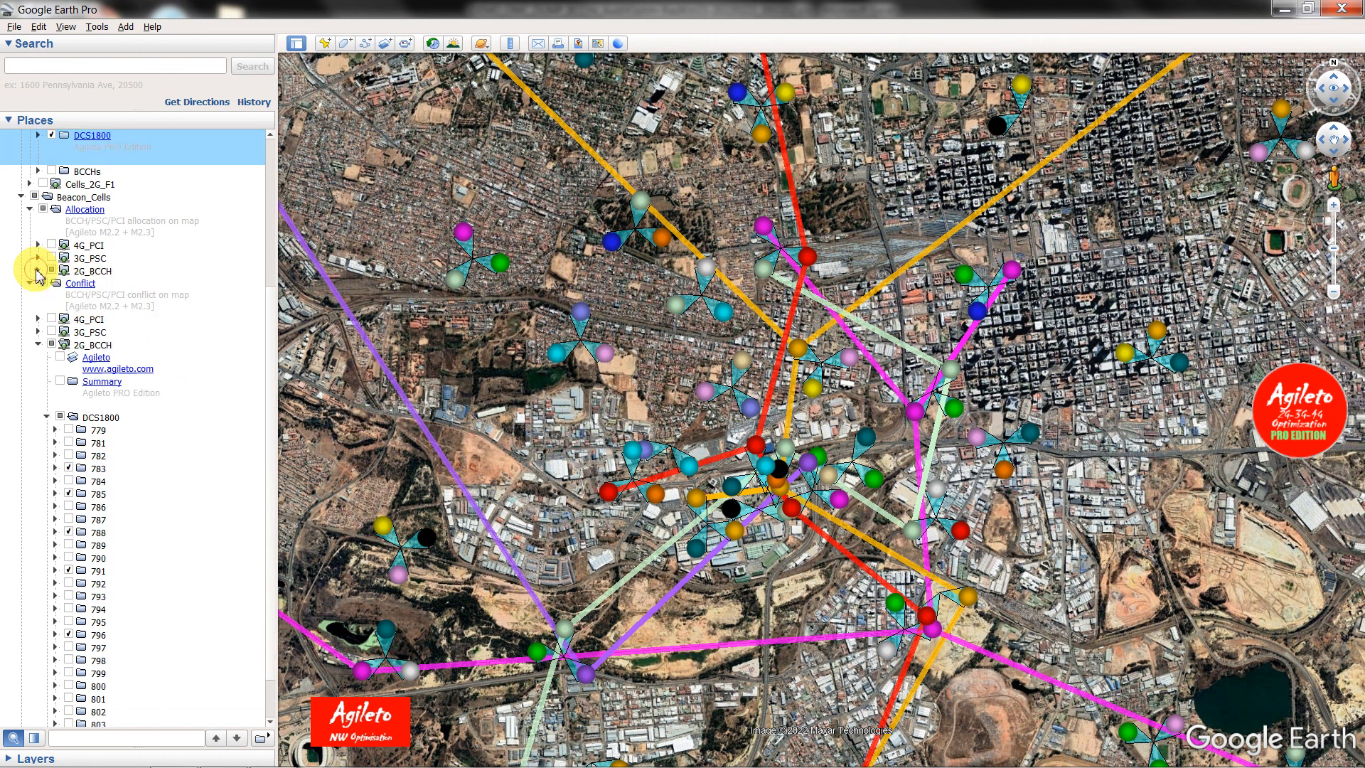
pyautogui.click(51, 271)
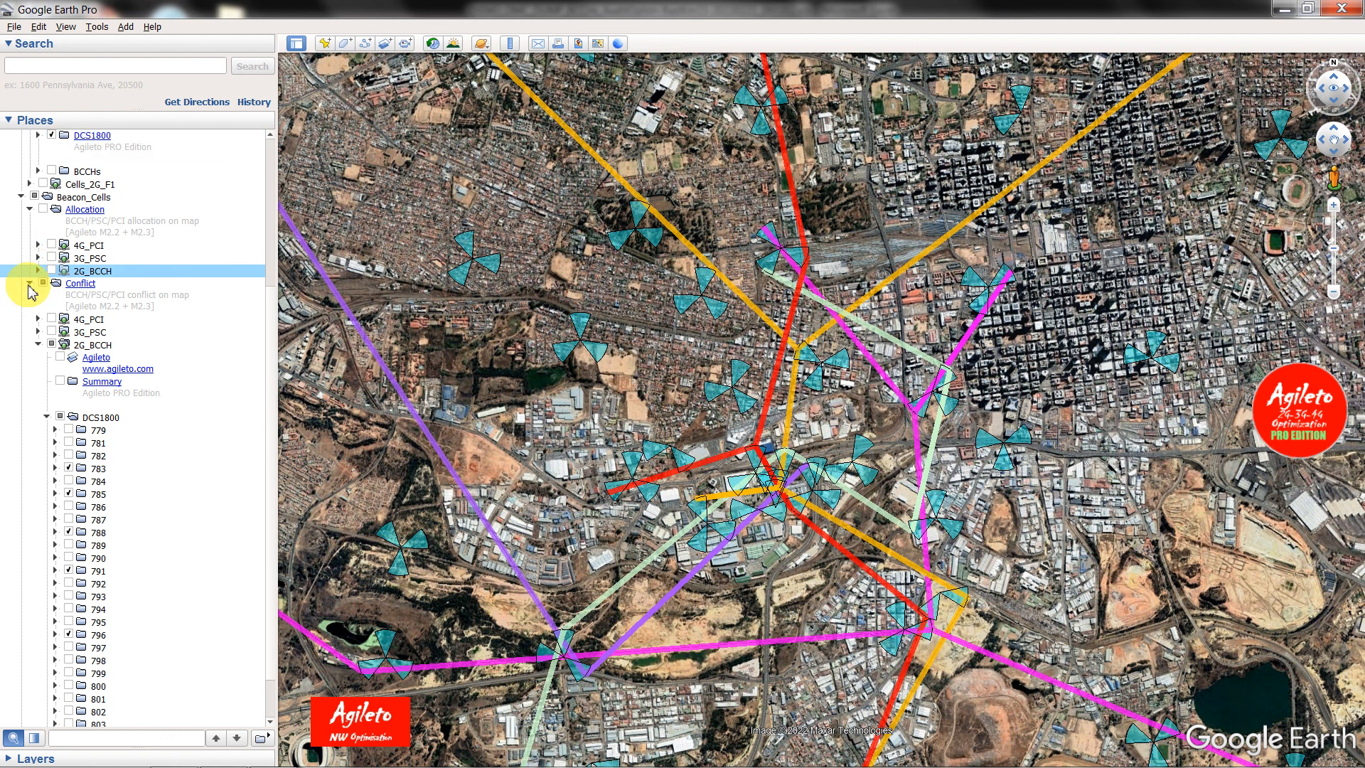
pyautogui.click(38, 344)
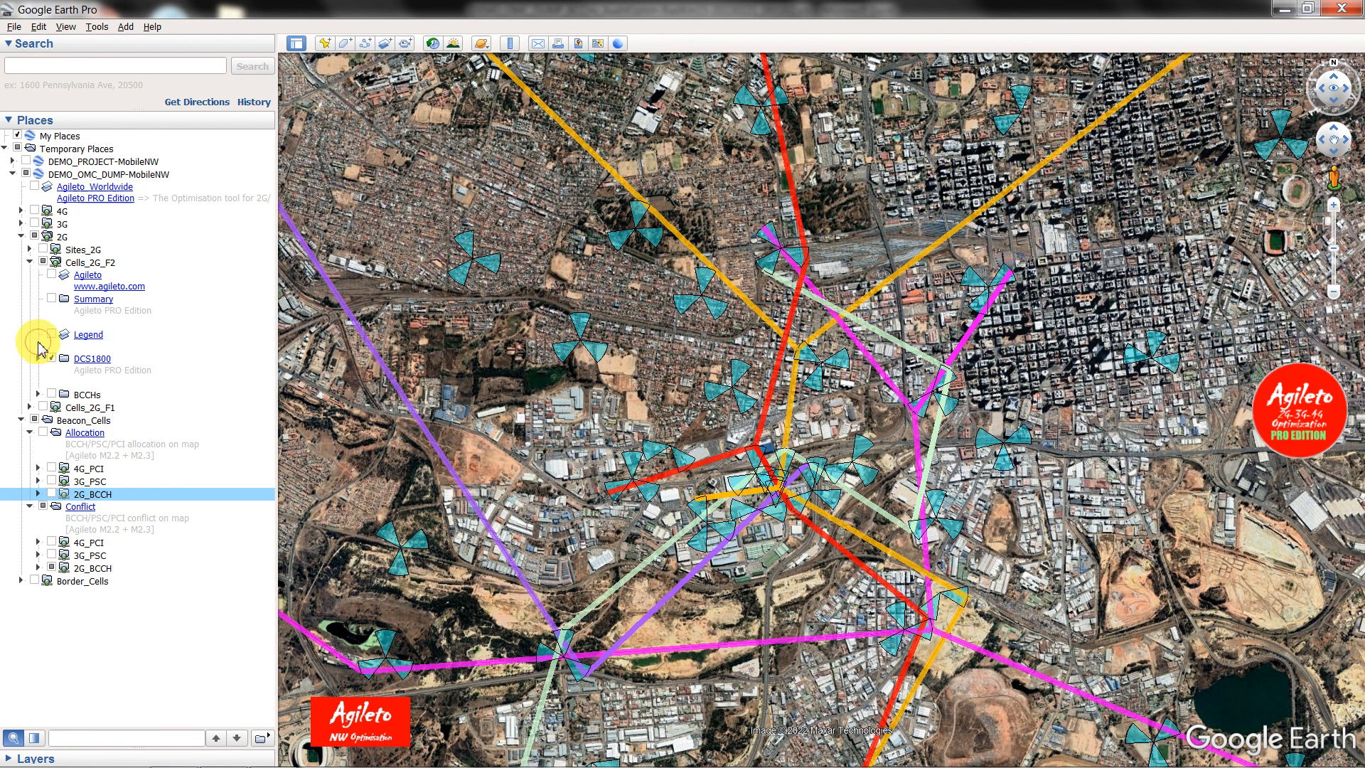
# - Review the 4G_PCI, 3G_PSC and 2G_BCCH layers in the Allocation and Conflict folders of Beacon_Cells
pyautogui.click(71, 423)
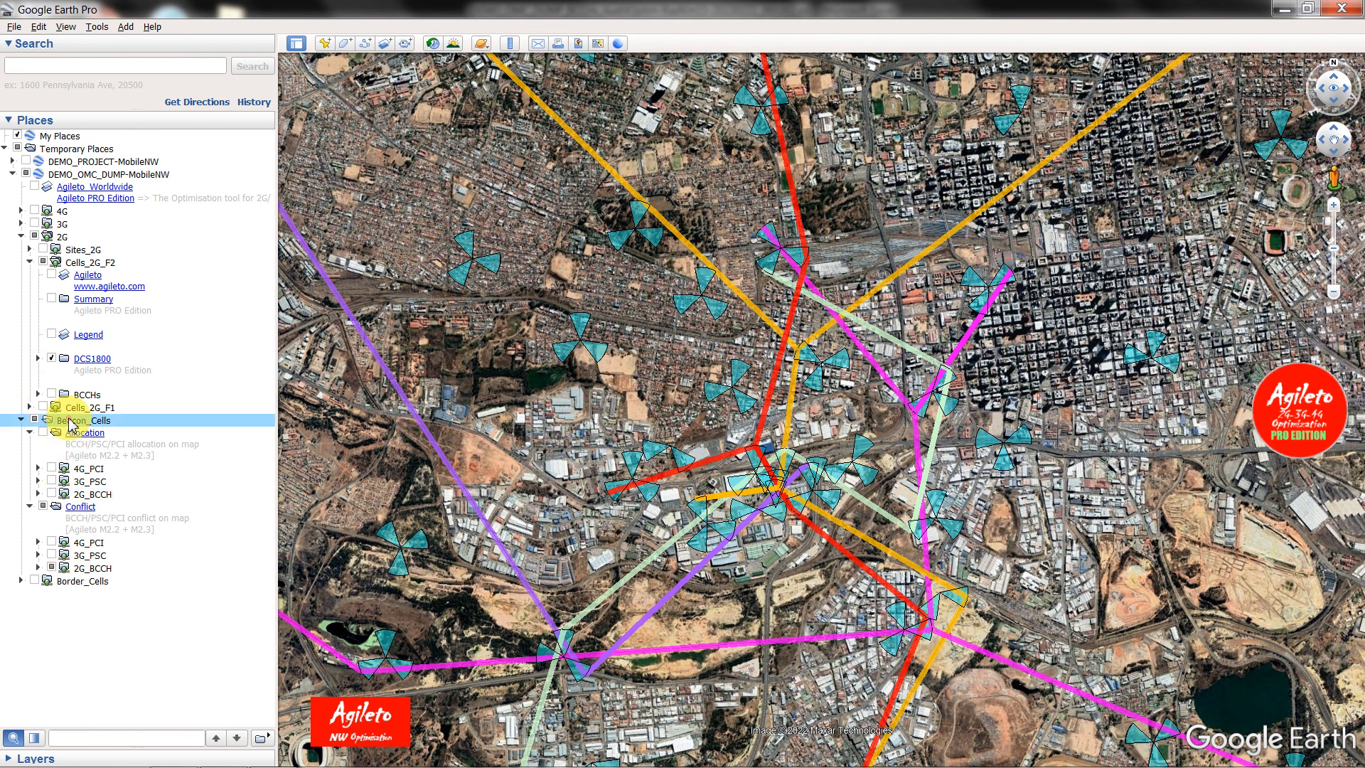
pyautogui.click(85, 469)
pyautogui.click(87, 493)
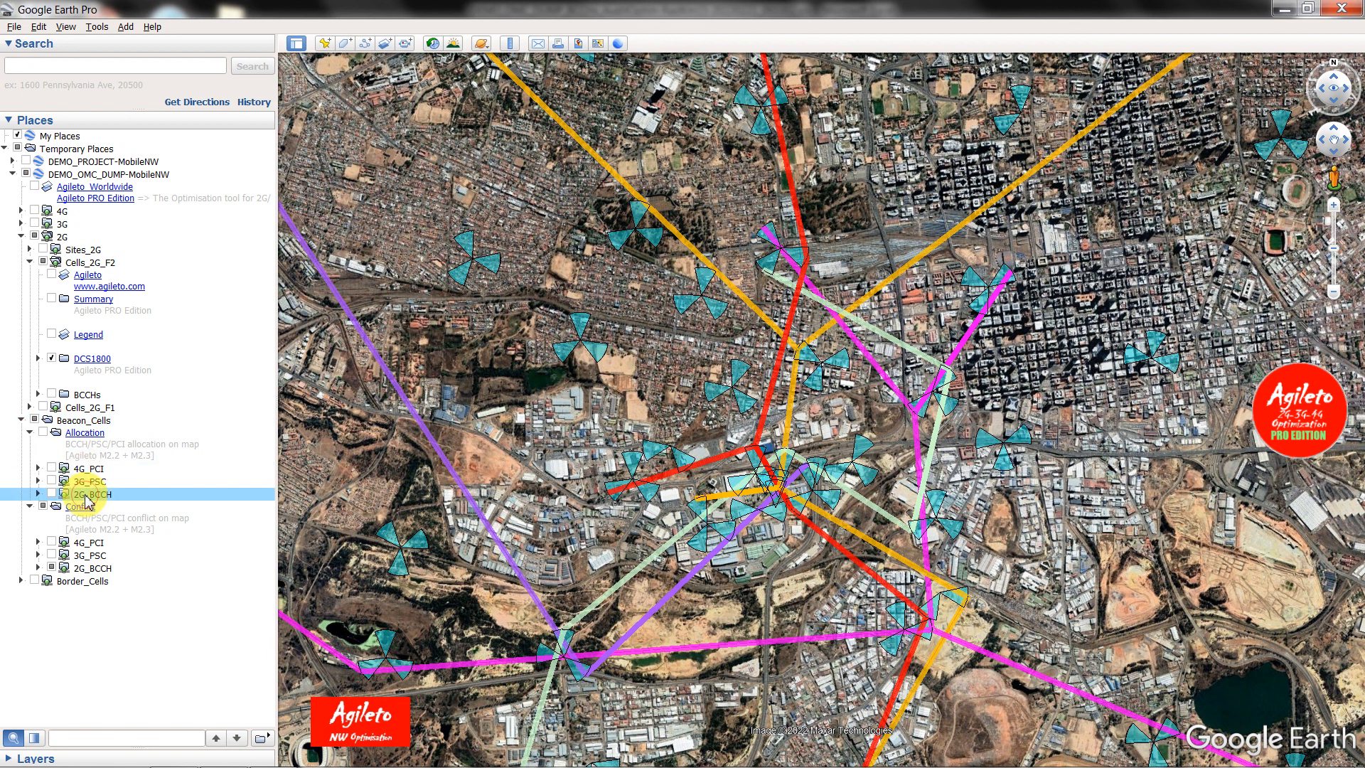
pyautogui.click(85, 480)
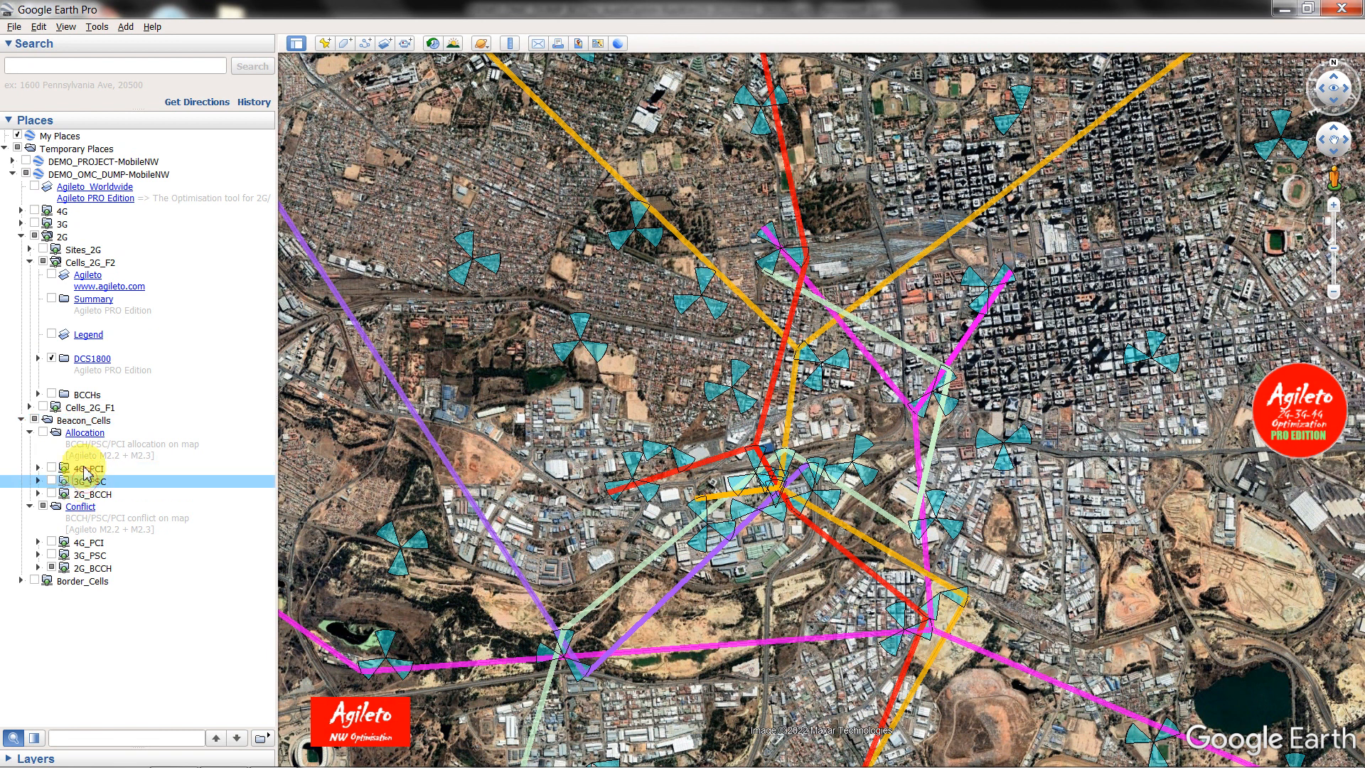
pyautogui.click(86, 469)
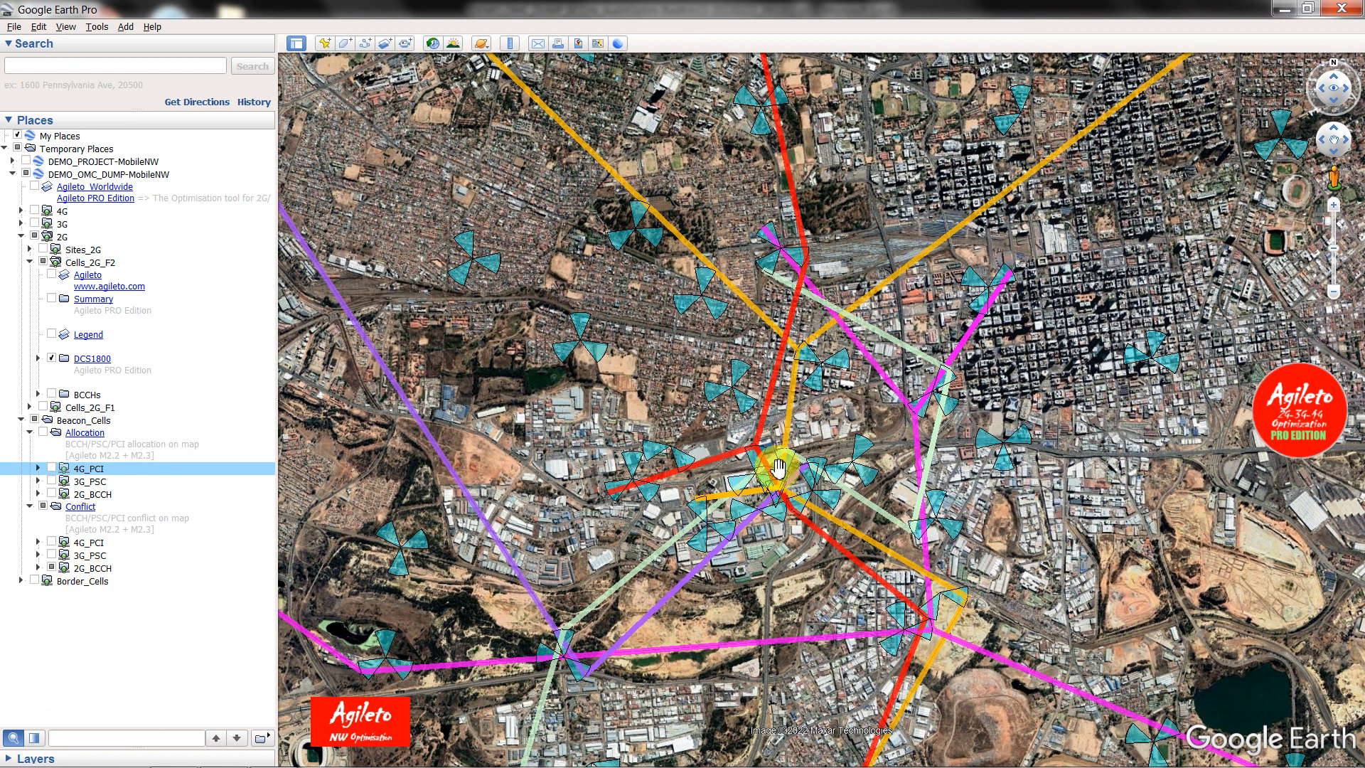
pyautogui.click(79, 568)
pyautogui.click(77, 557)
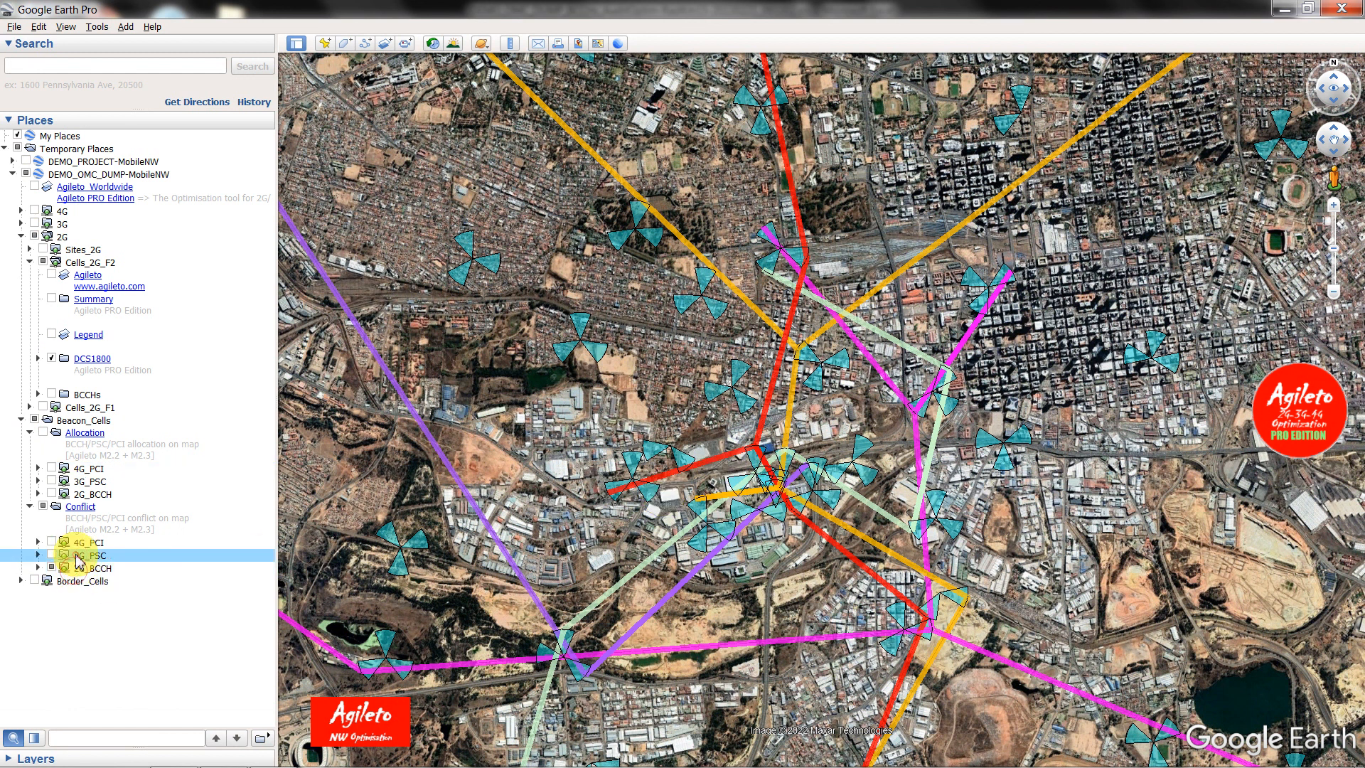
pyautogui.click(76, 548)
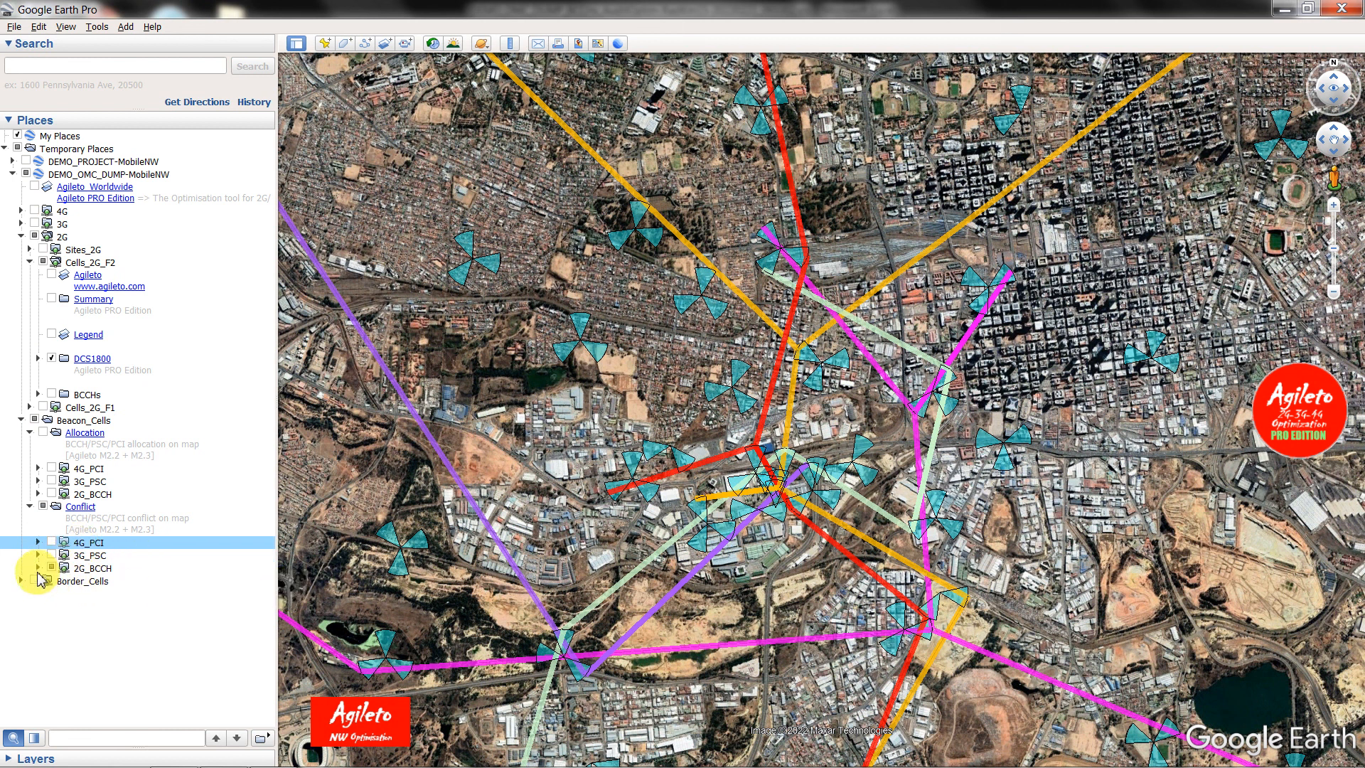
# - Expand the Conflict and Allocation 2G_BCCH folders and show the DCS1800 allocation layer with the conflict lines on the map
pyautogui.click(38, 568)
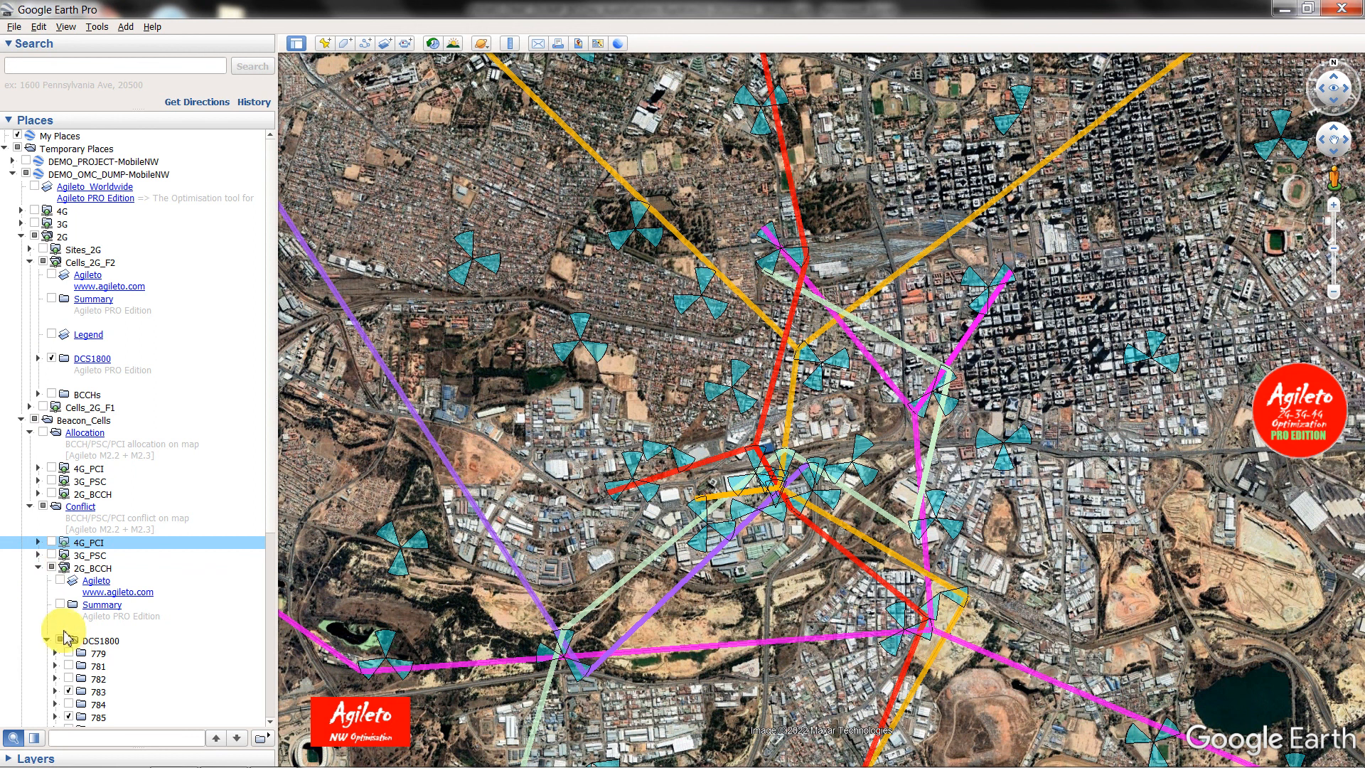
pyautogui.click(39, 494)
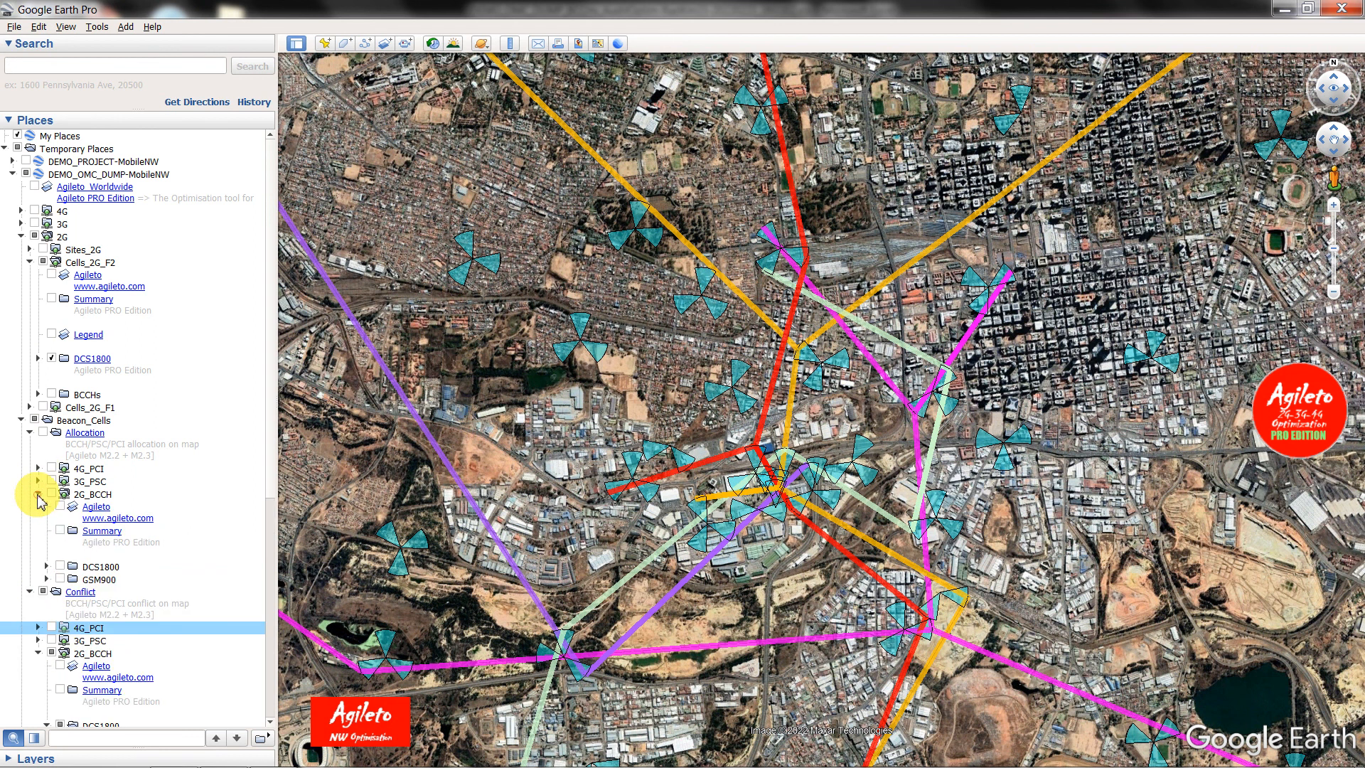
pyautogui.click(59, 566)
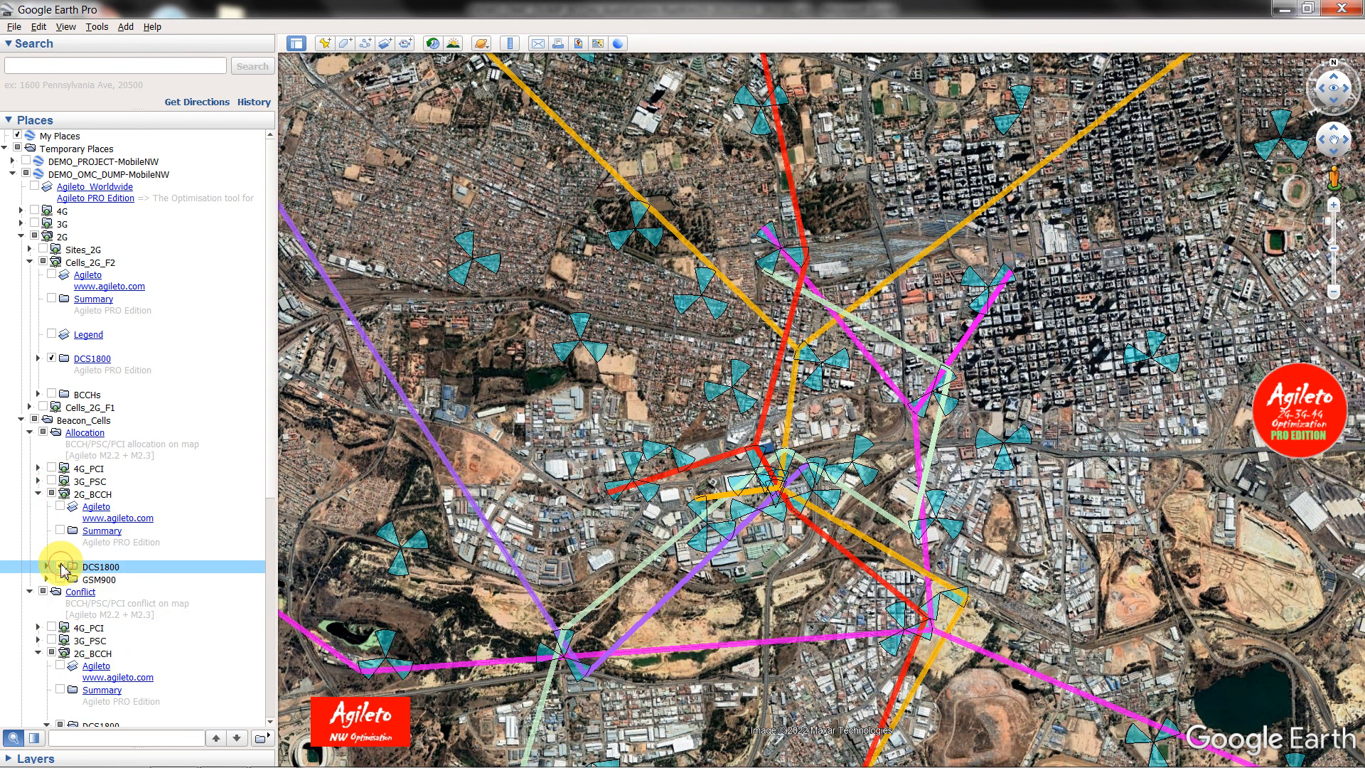
pyautogui.scroll(3, 558, 566)
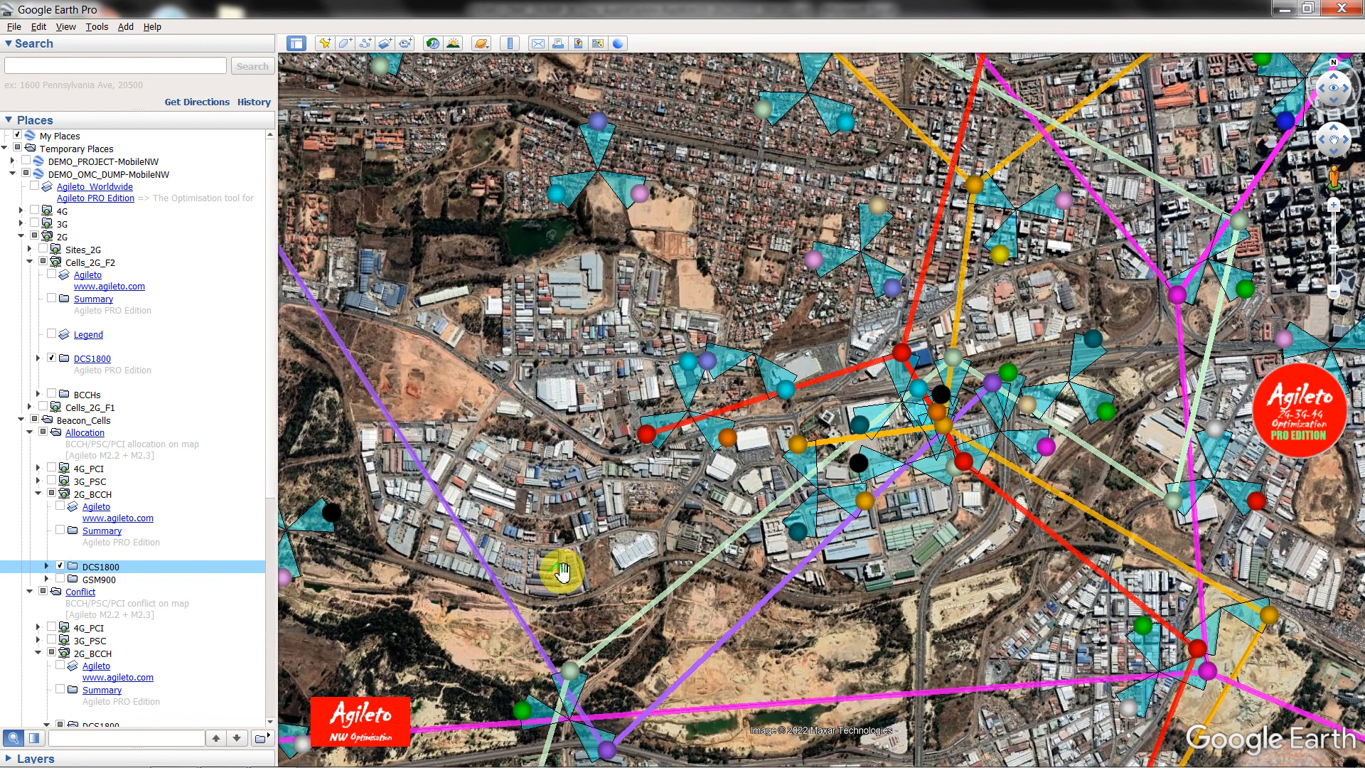
pyautogui.moveTo(820, 295); pyautogui.dragTo(597, 431)
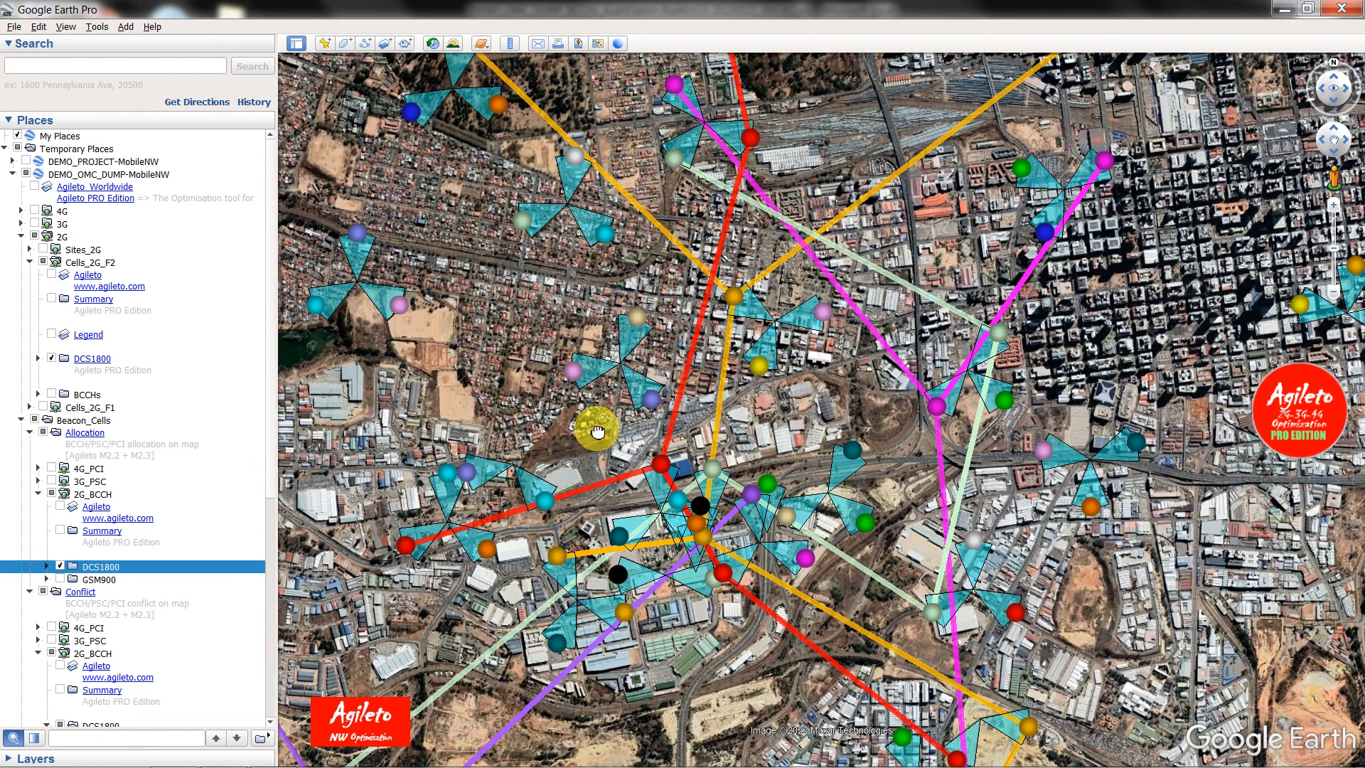
pyautogui.scroll(-2, 597, 431)
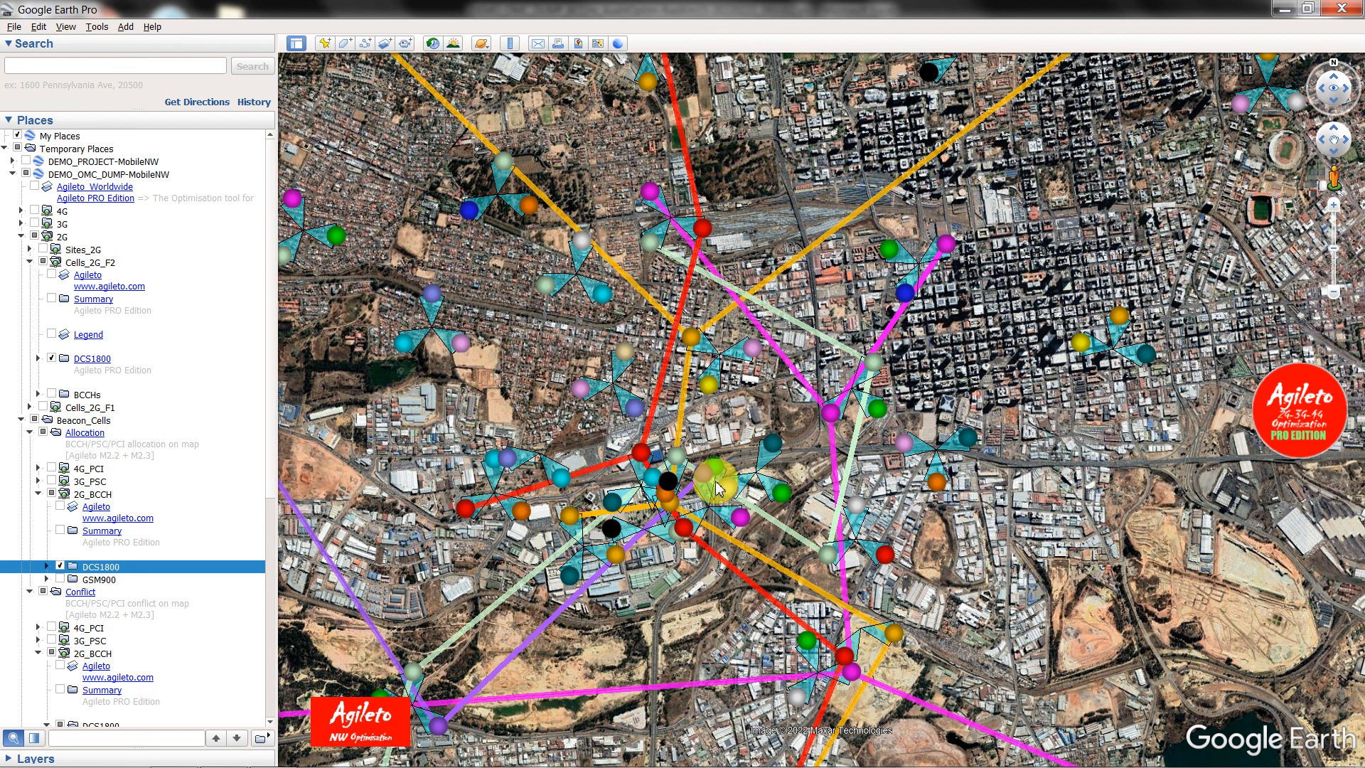
# - Switch to Agileto's 2G BCCH allocation audit and optimisation window
pyautogui.moveTo(740, 765)
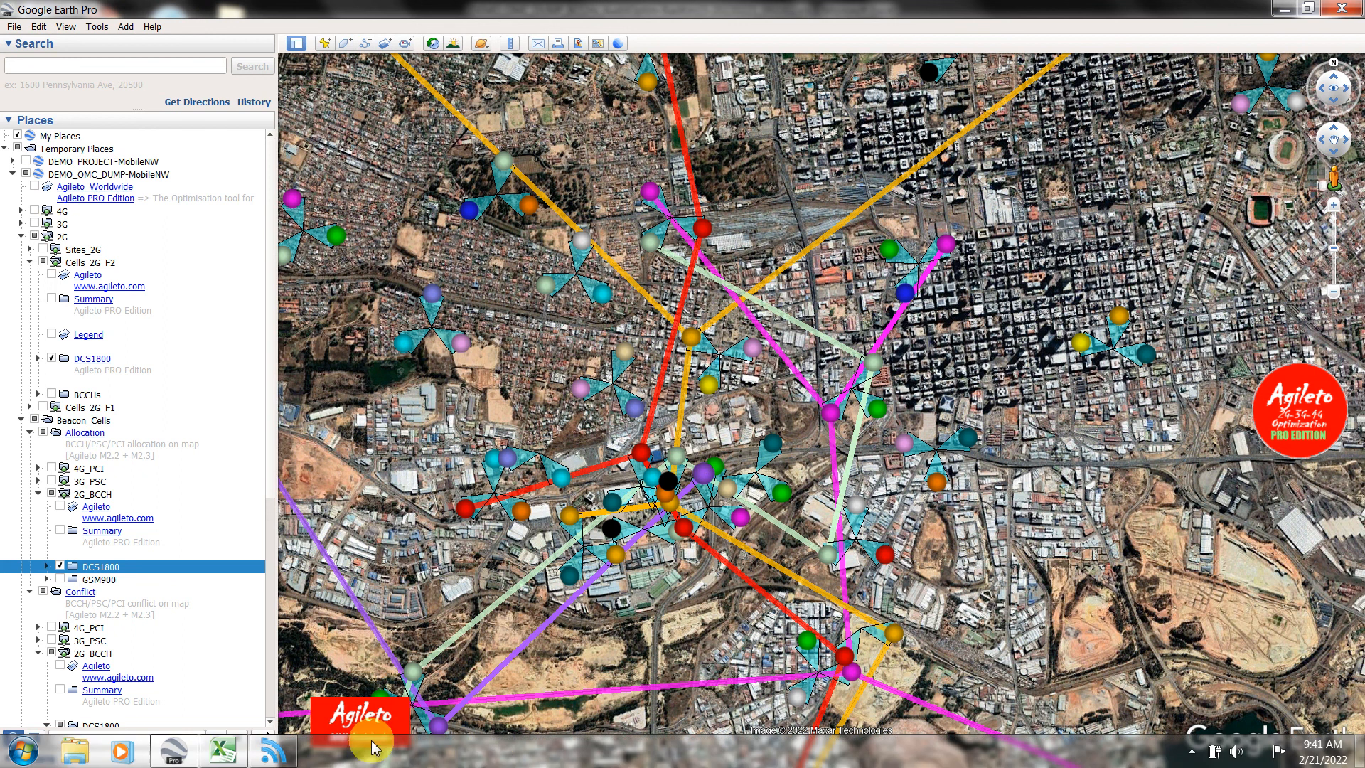
pyautogui.click(285, 759)
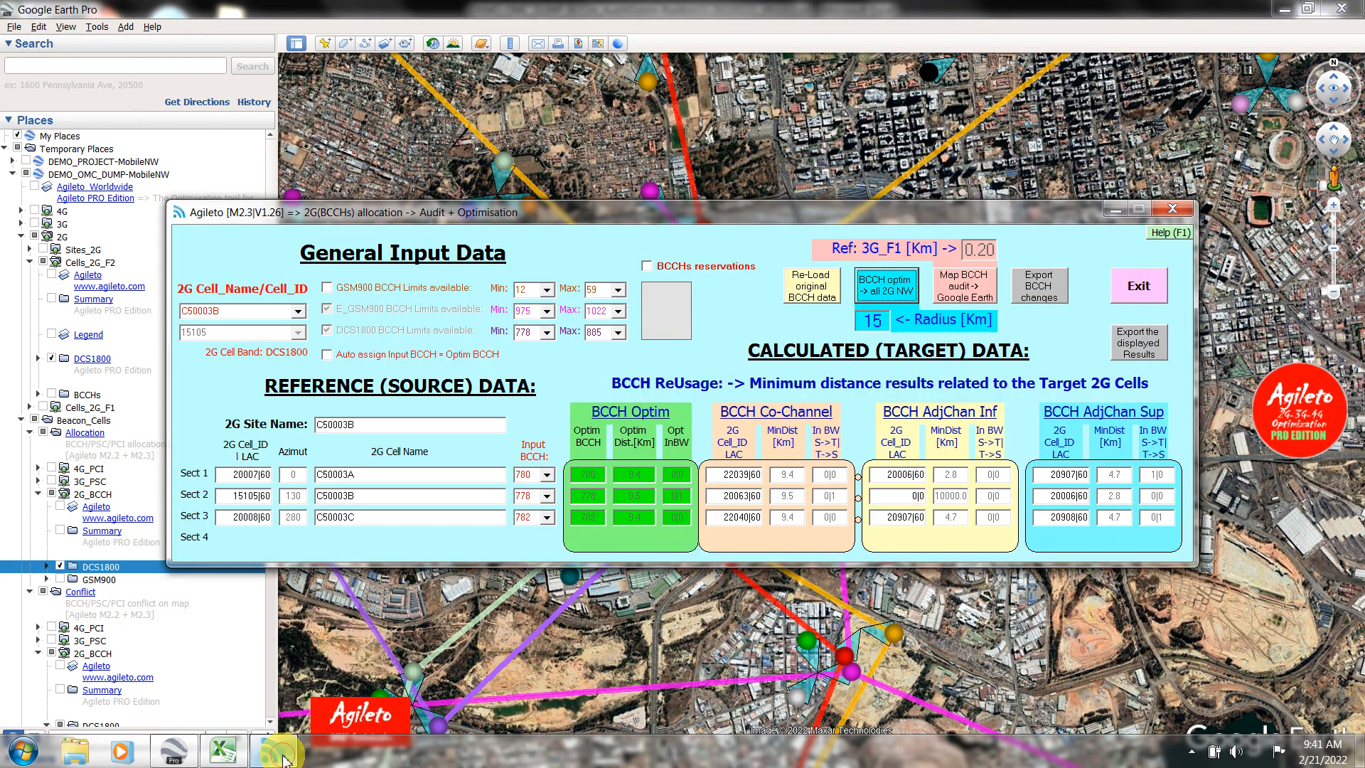